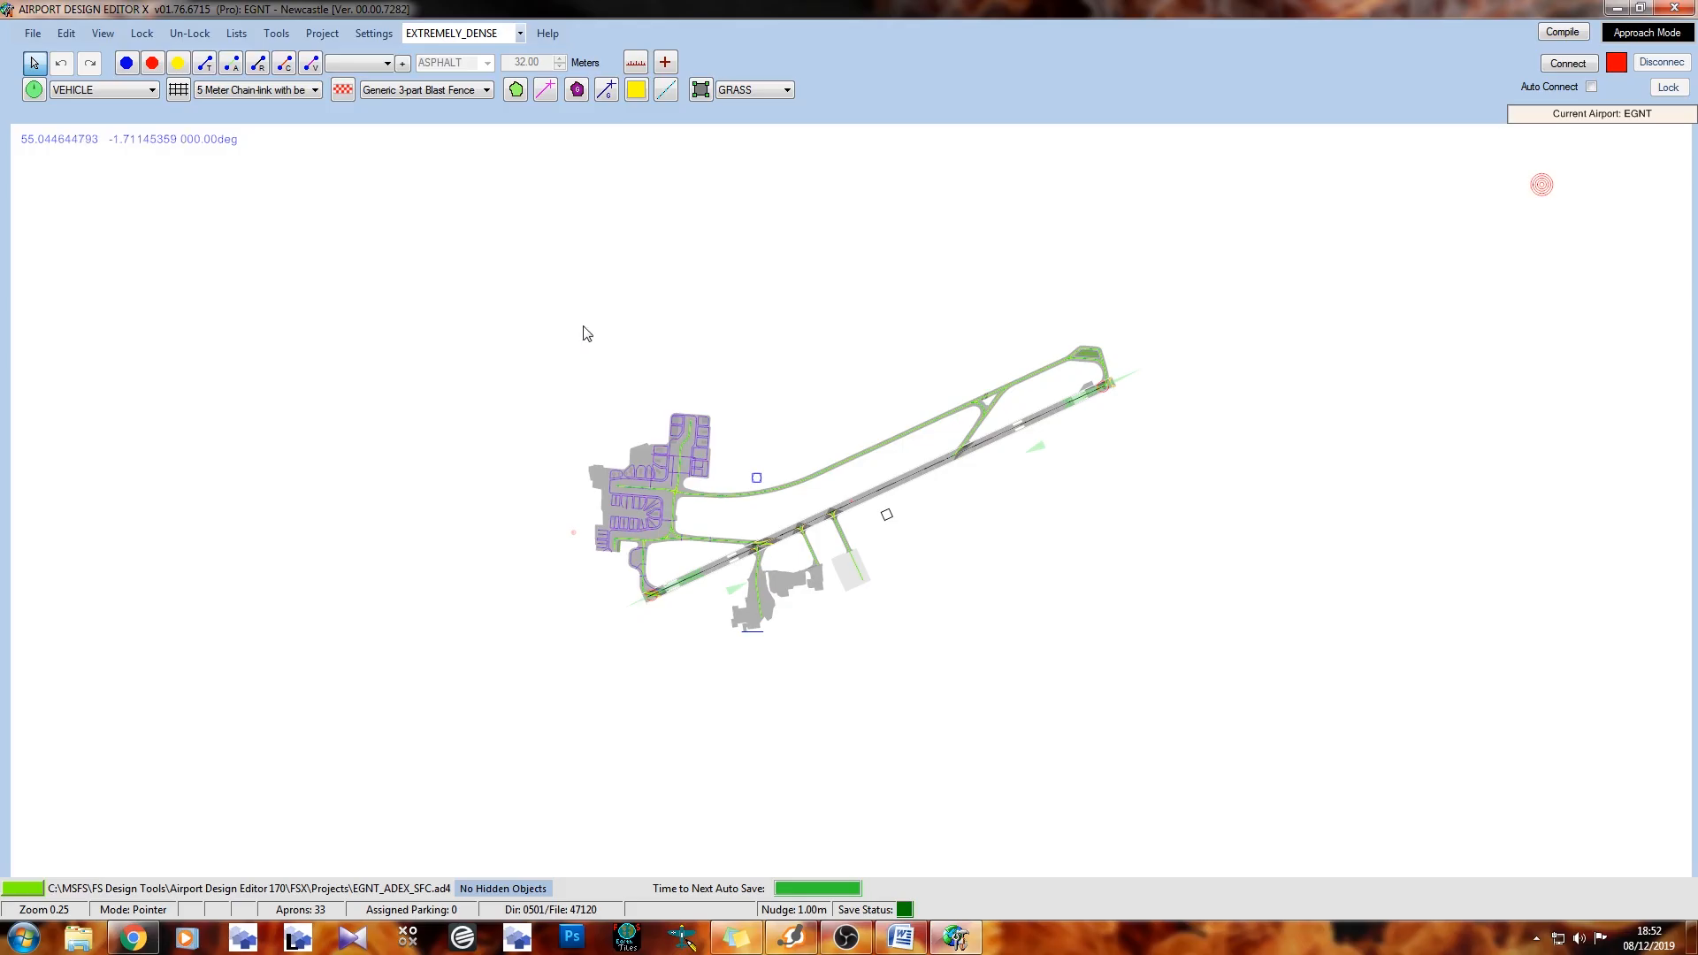
Display the grid over the airport layout
left_click(25, 37)
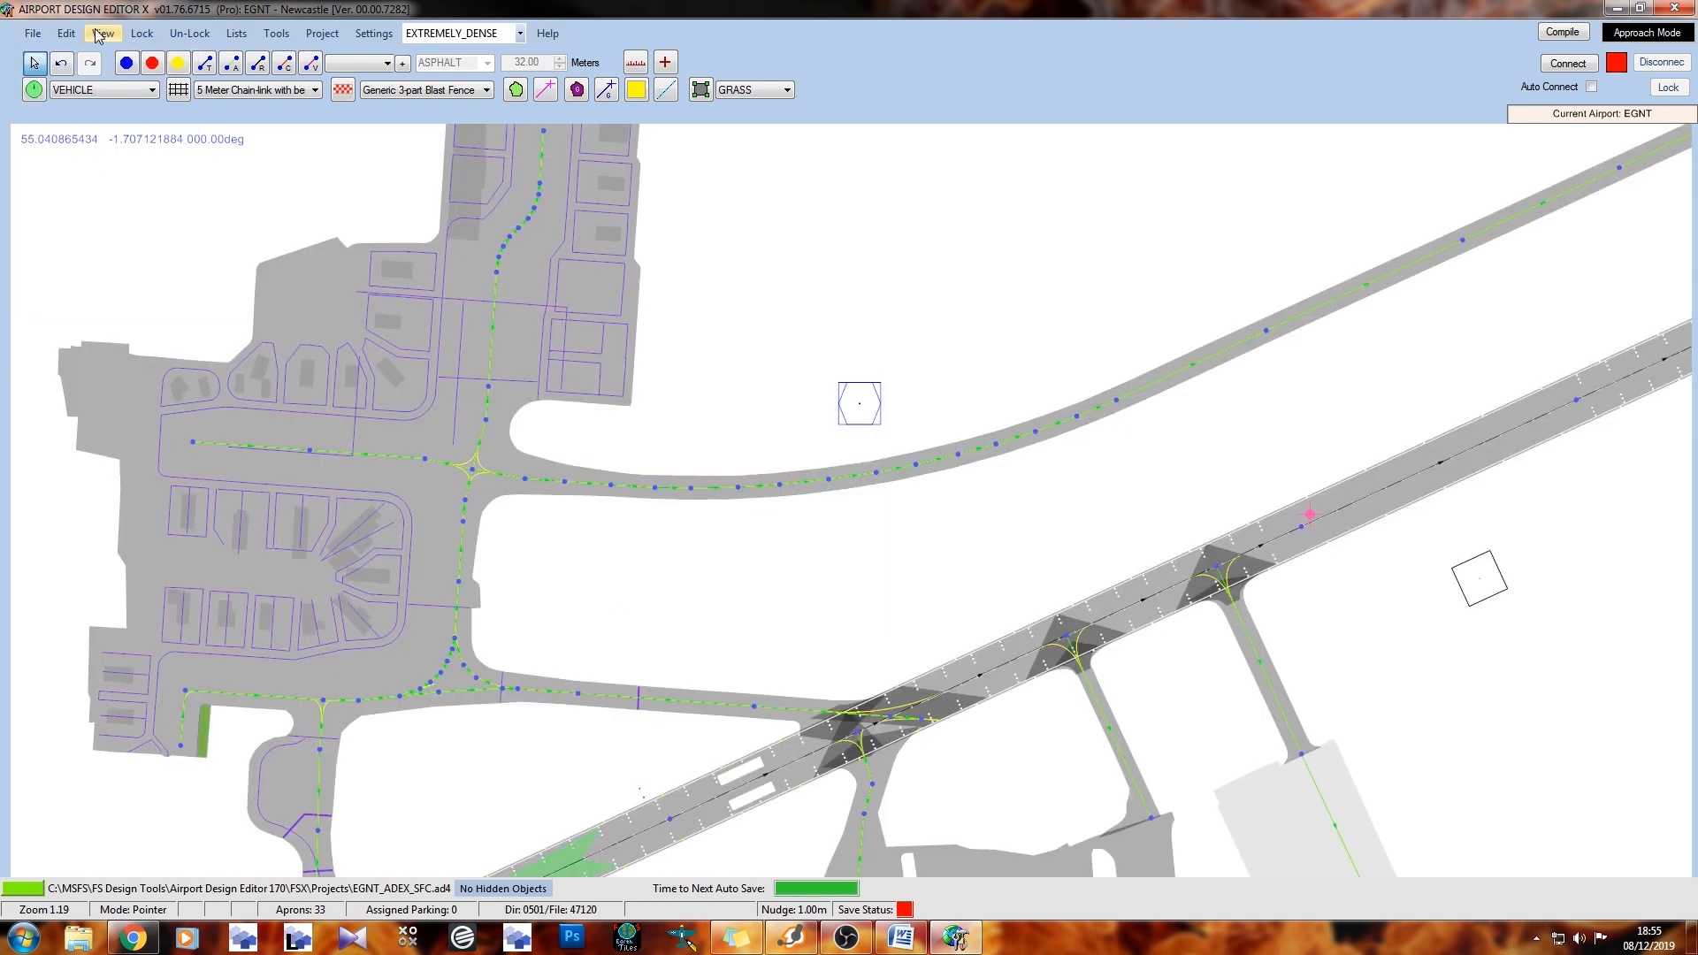
left_click(101, 34)
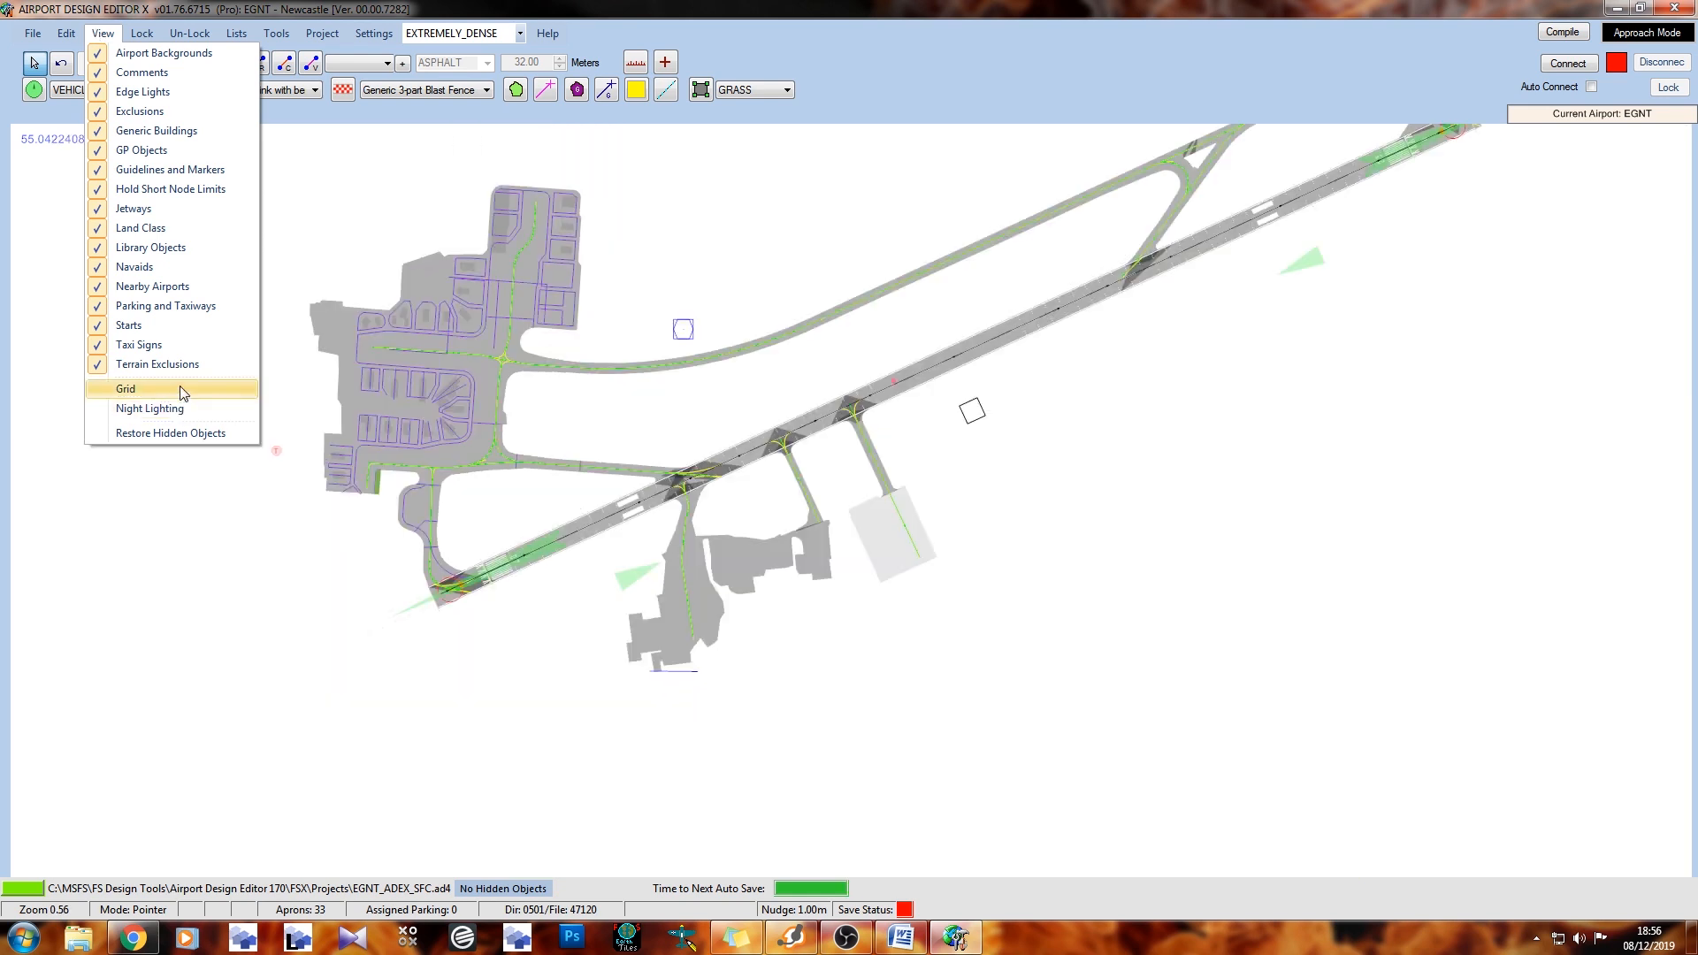
left_click(188, 389)
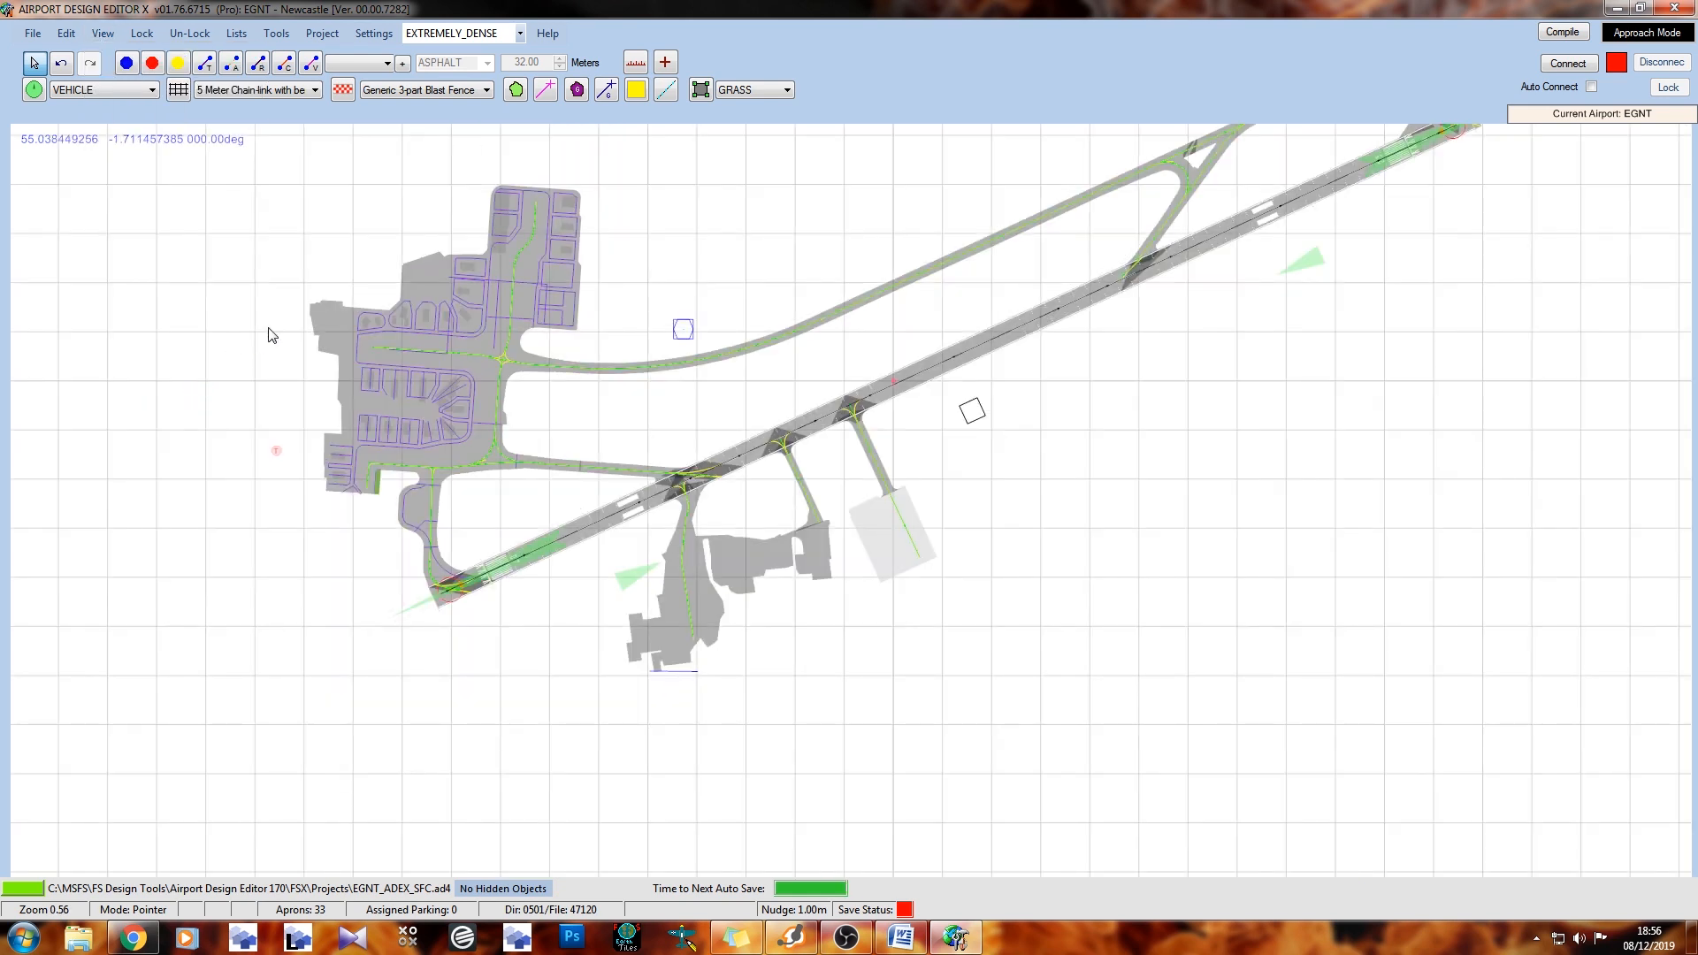
left_click_drag(265, 334, 287, 410)
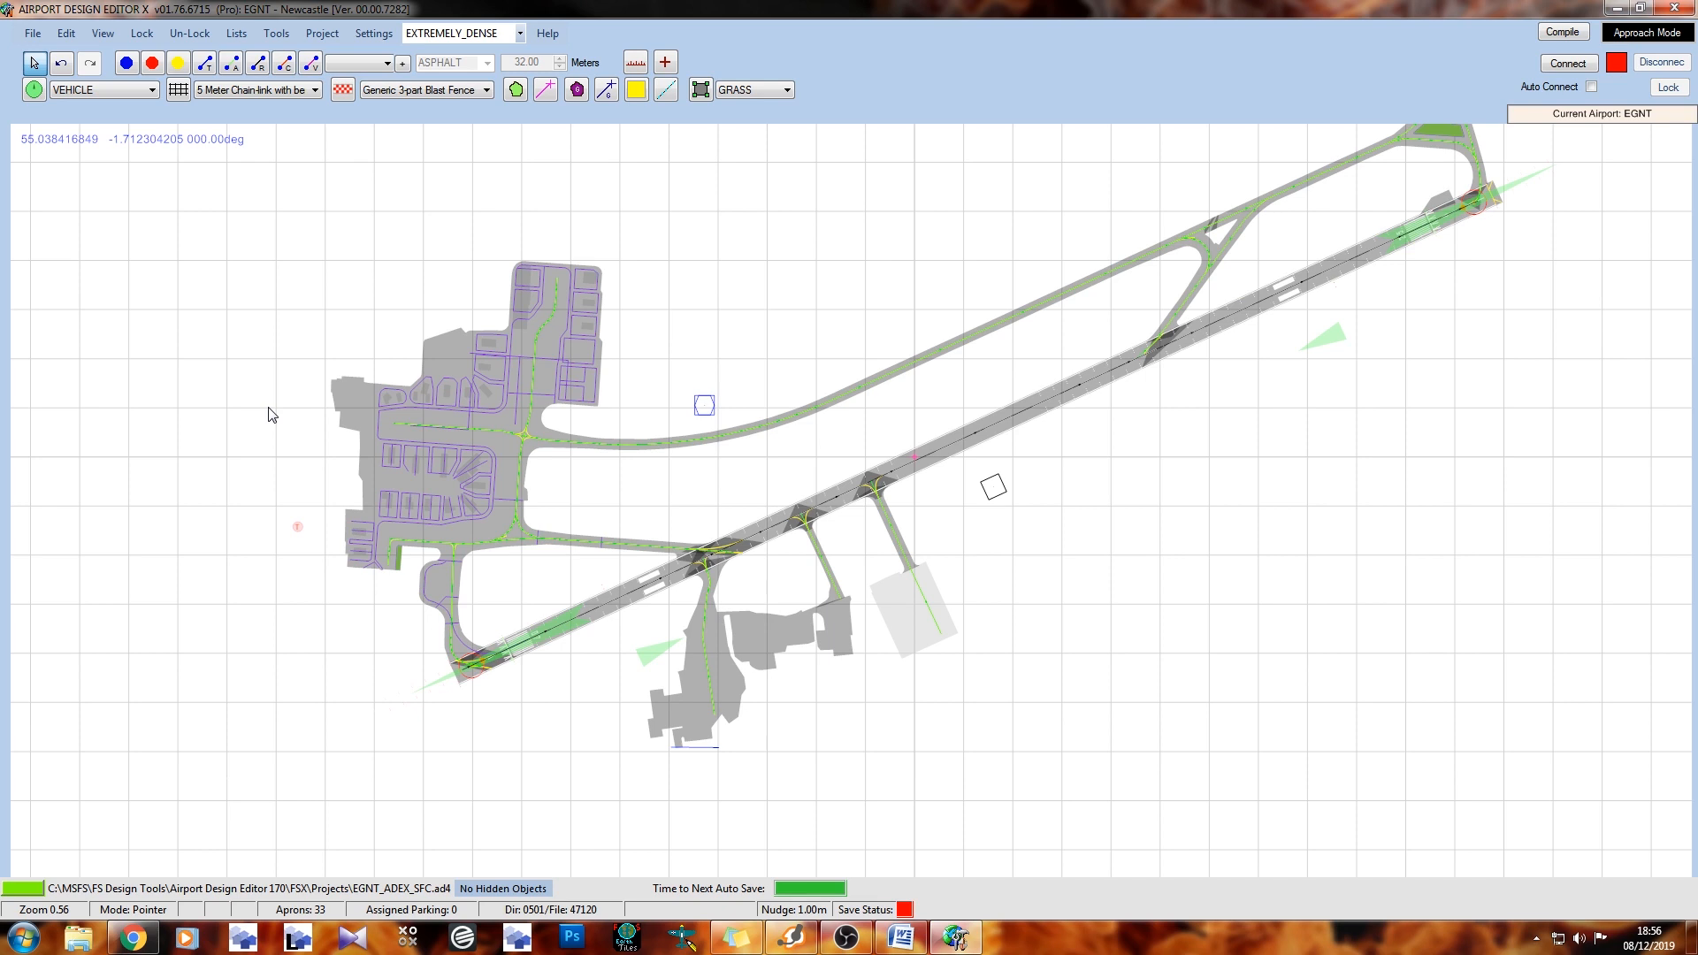
left_click_drag(647, 304, 567, 374)
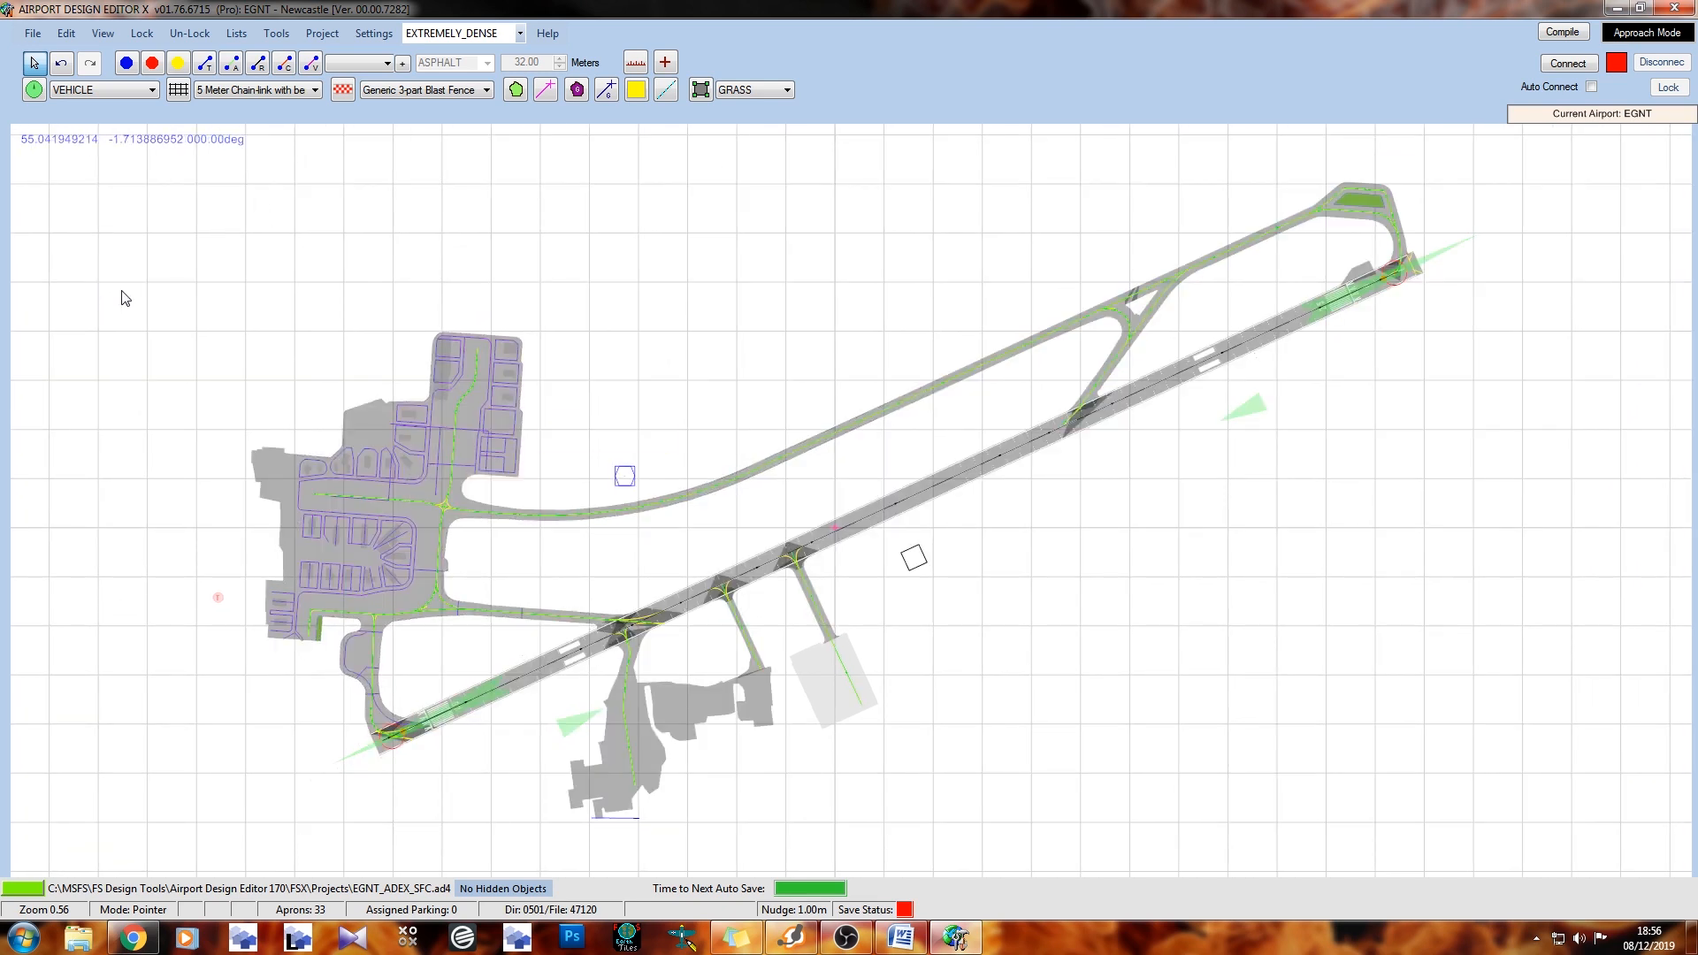
Switch on night lighting and examine the approach and edge lights at the southwest end of the runway
left_click(102, 34)
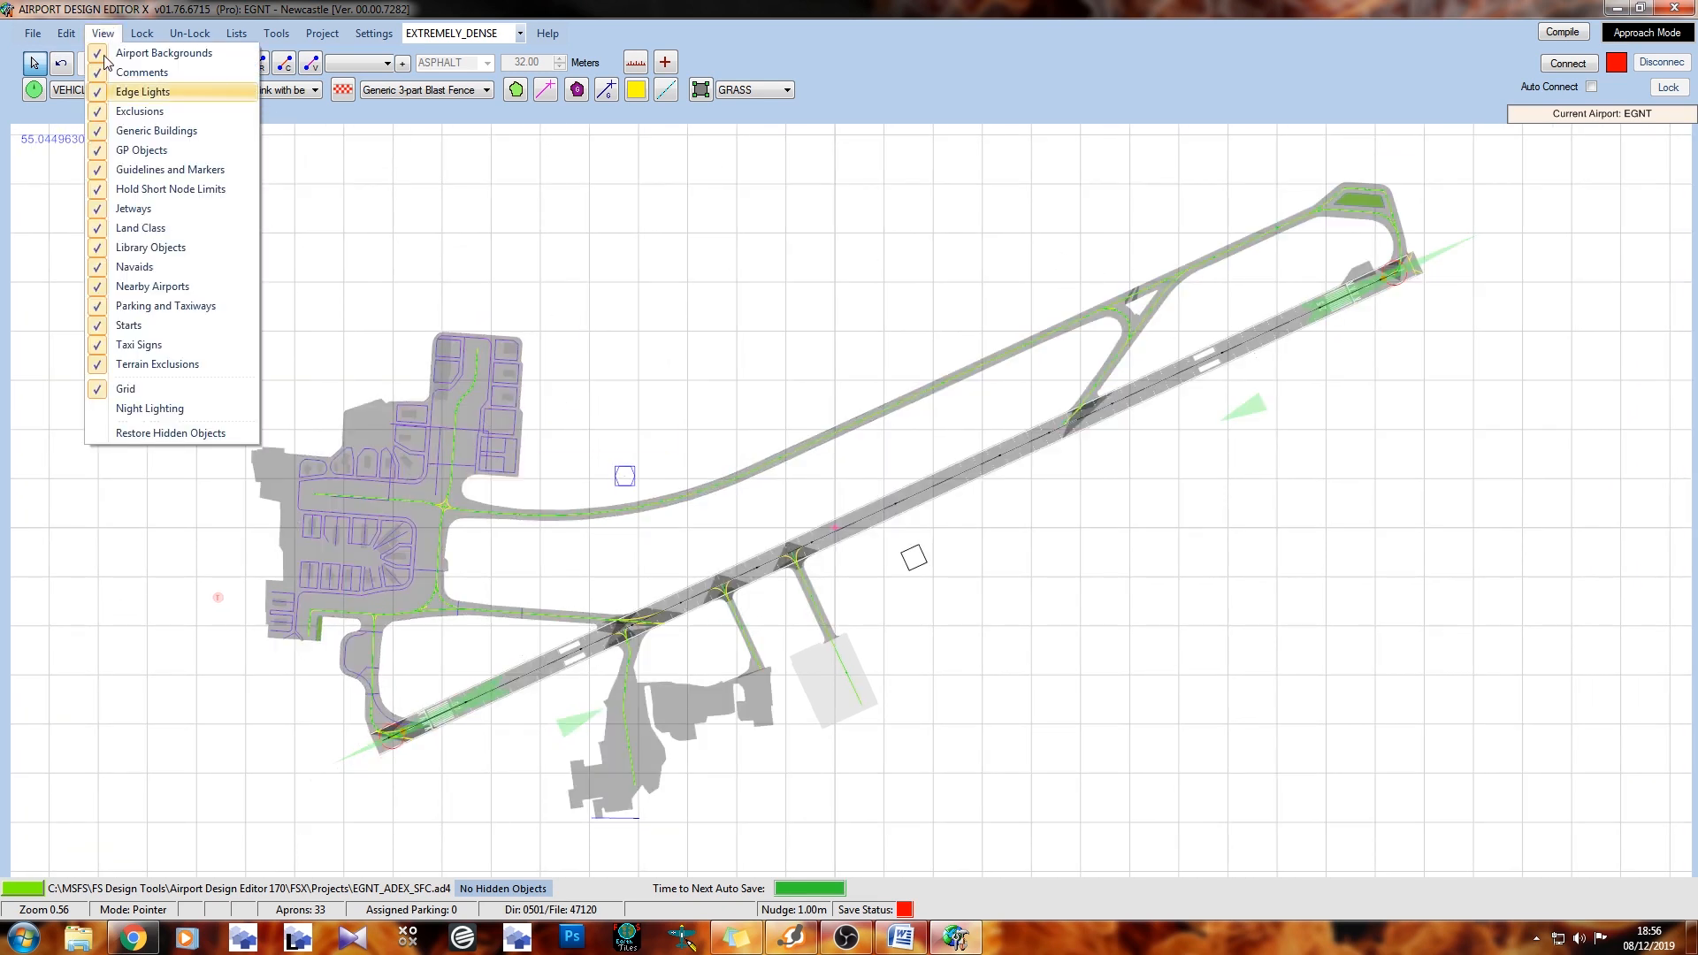
left_click(149, 407)
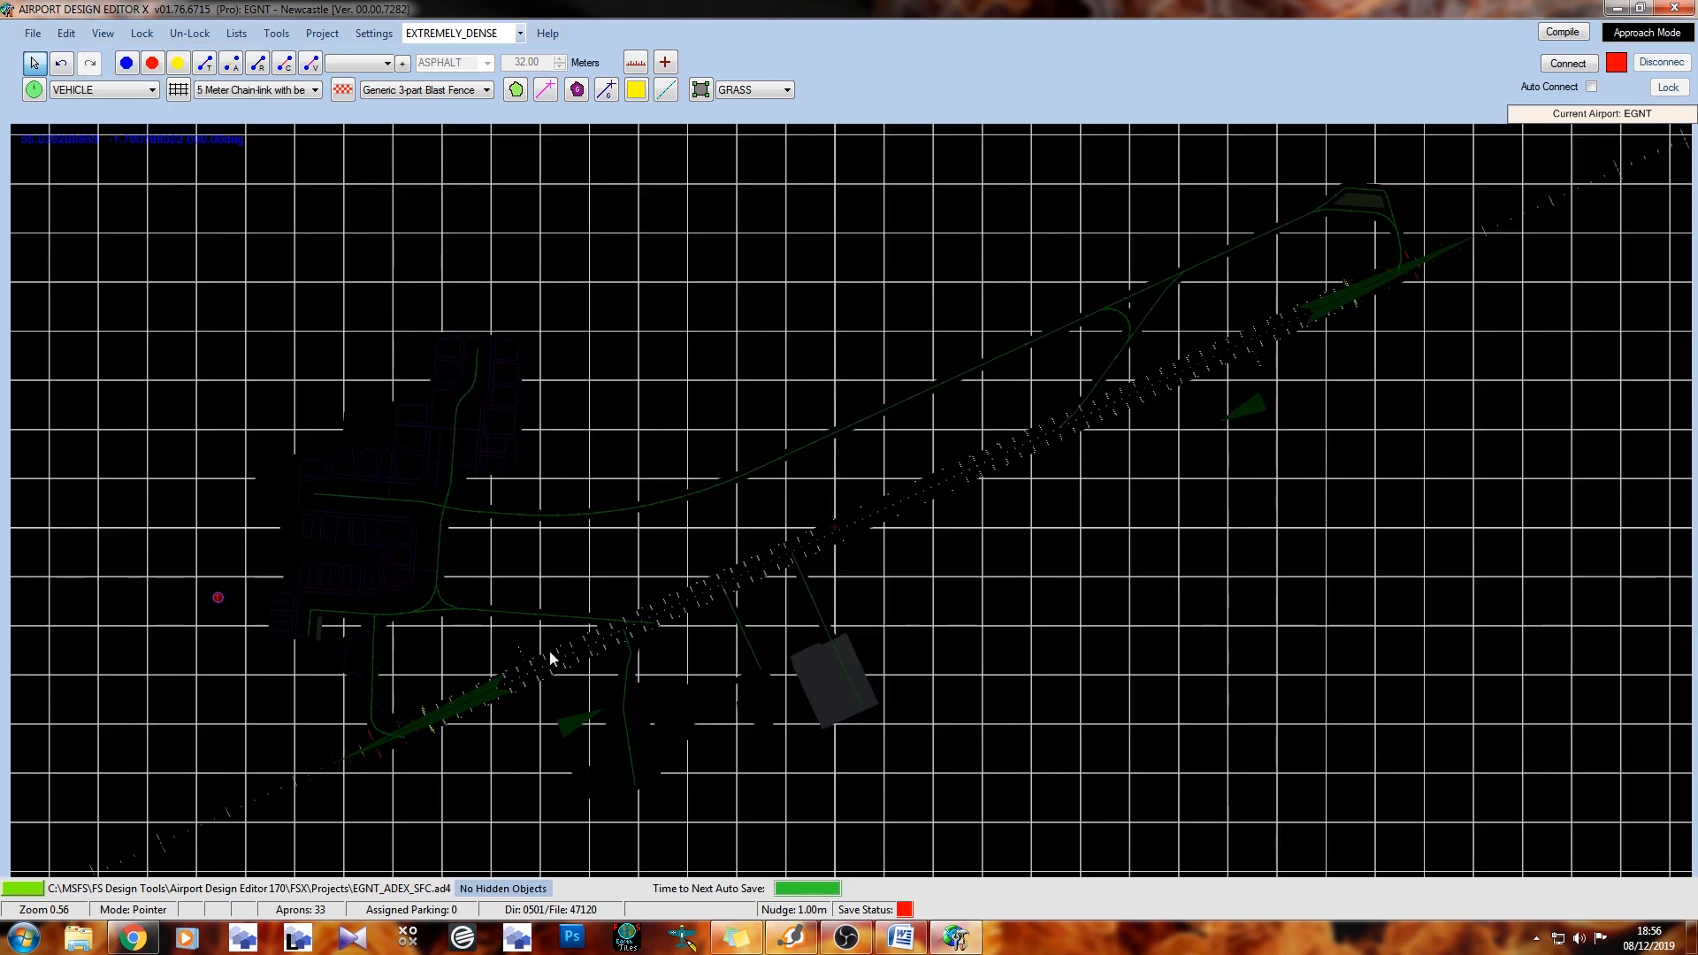
scroll(542, 691, "up", 3)
scroll(450, 498, "up", 3)
left_click_drag(556, 625, 539, 295)
scroll(538, 716, "up", 3)
left_click_drag(538, 717, 926, 609)
left_click_drag(673, 720, 1159, 466)
left_click_drag(781, 700, 562, 810)
left_click_drag(1130, 585, 991, 711)
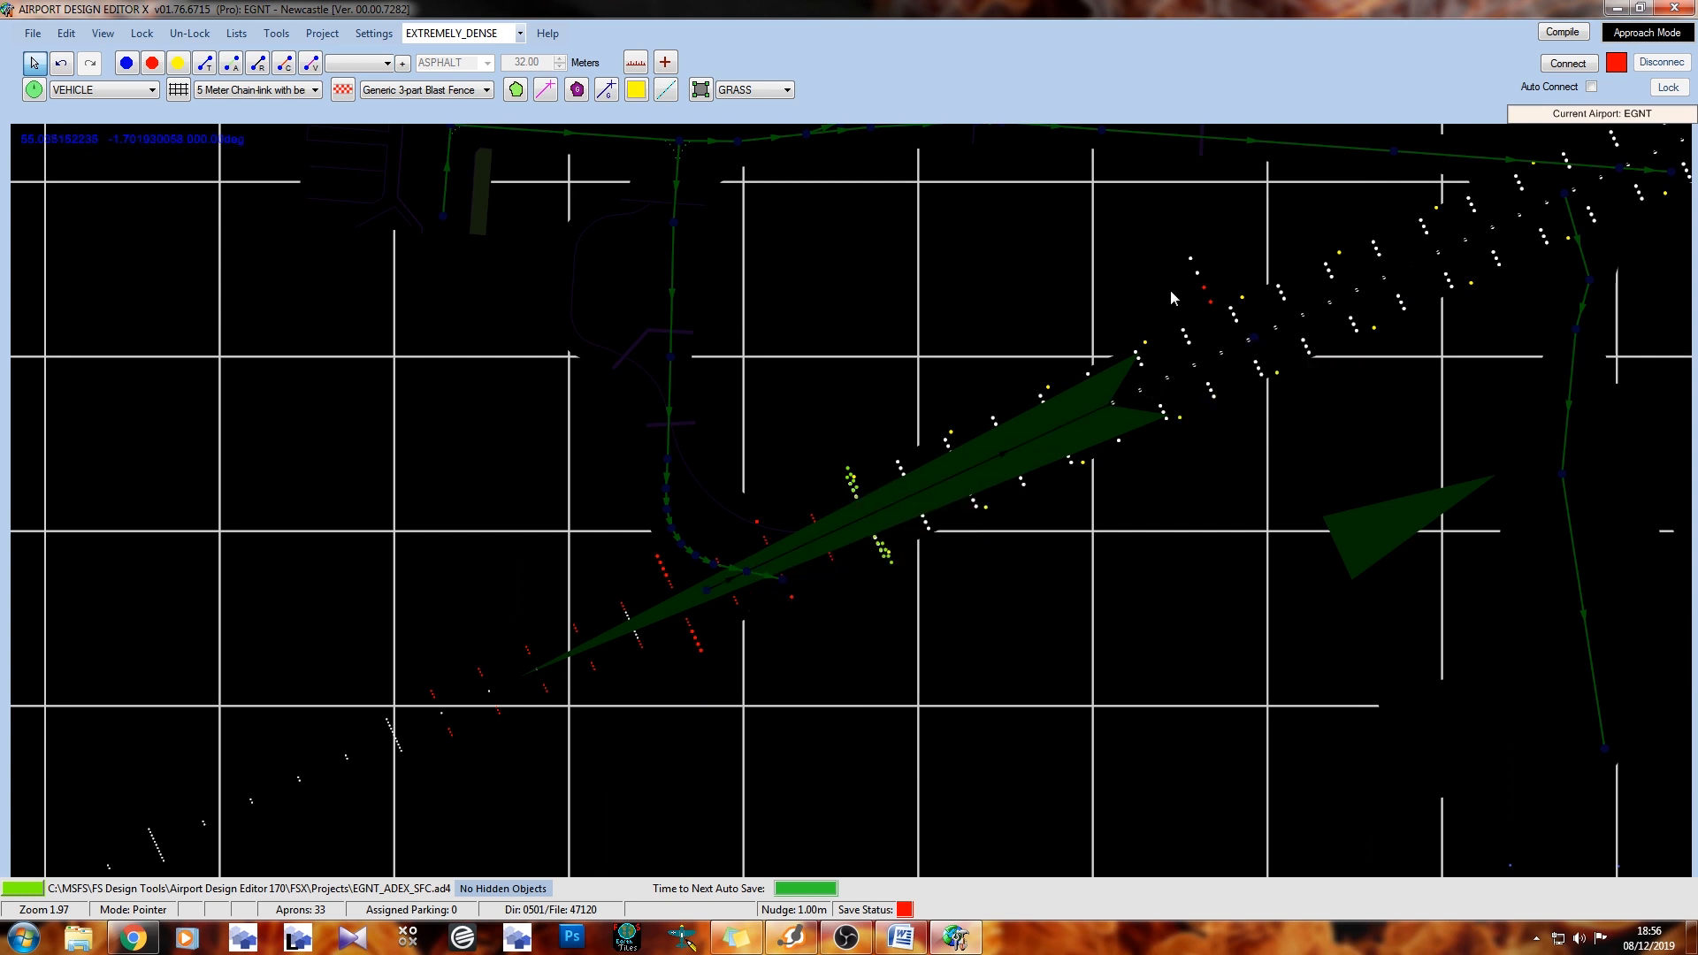
Follow the night lighting along the runway from the southwest threshold to the northeast end and inspect the approach lights there
left_click_drag(1196, 295, 574, 592)
left_click_drag(1120, 318, 864, 239)
left_click_drag(1195, 345, 660, 734)
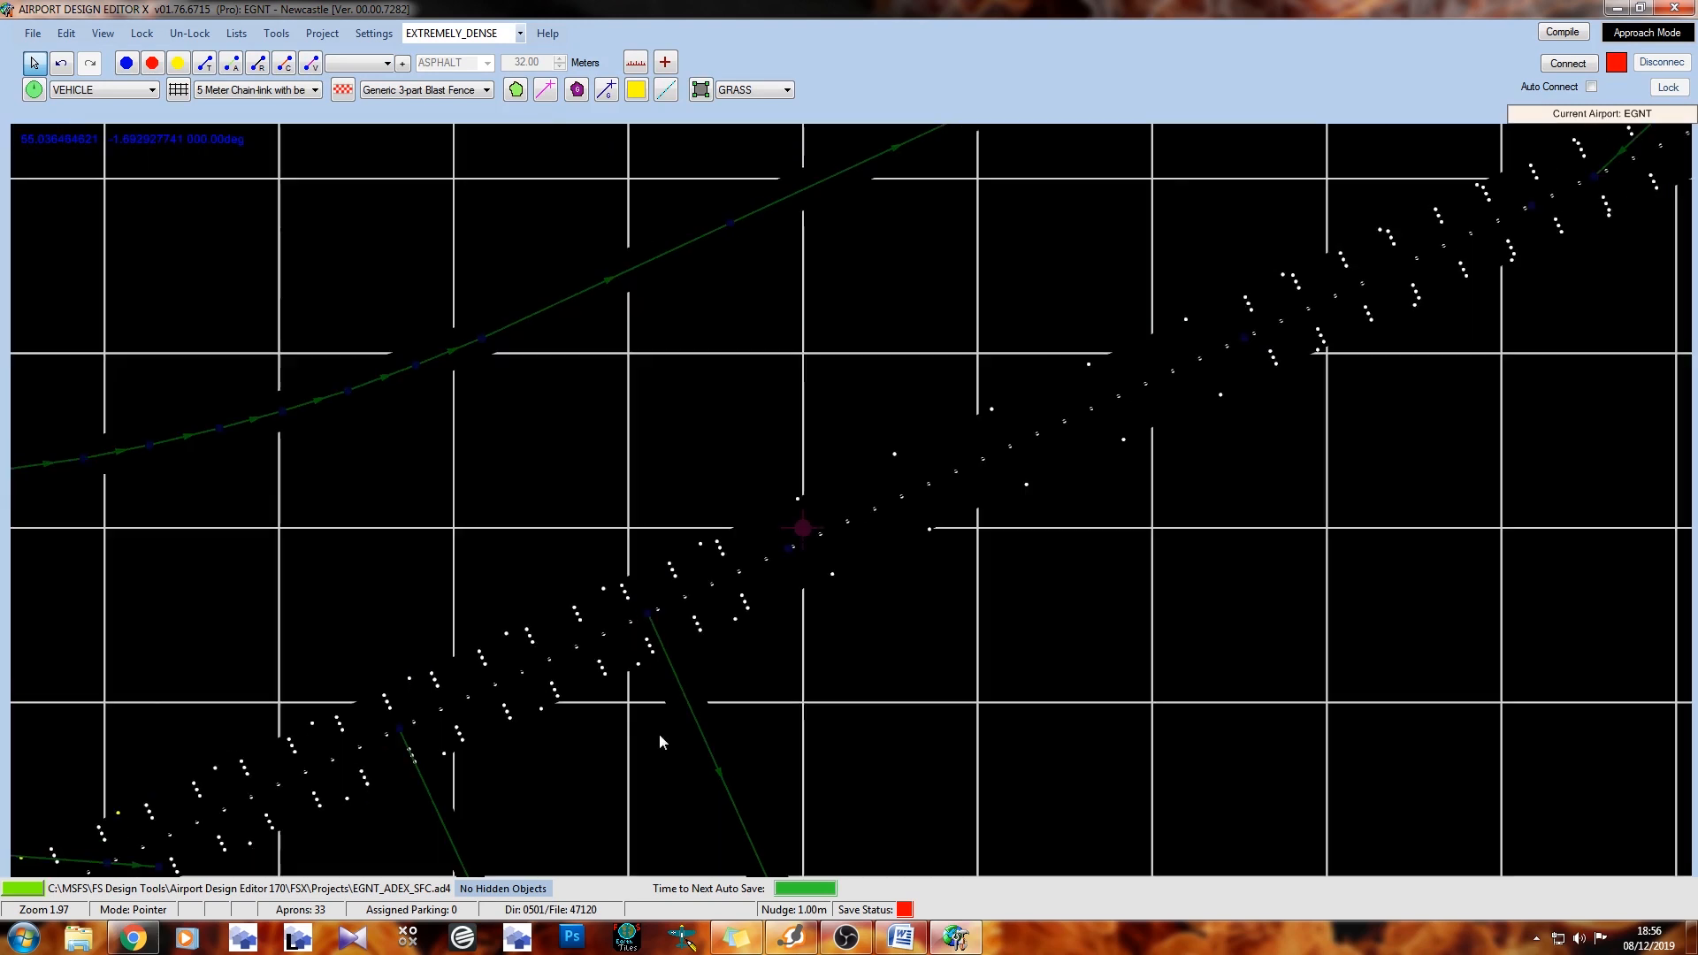
left_click_drag(1460, 482, 867, 693)
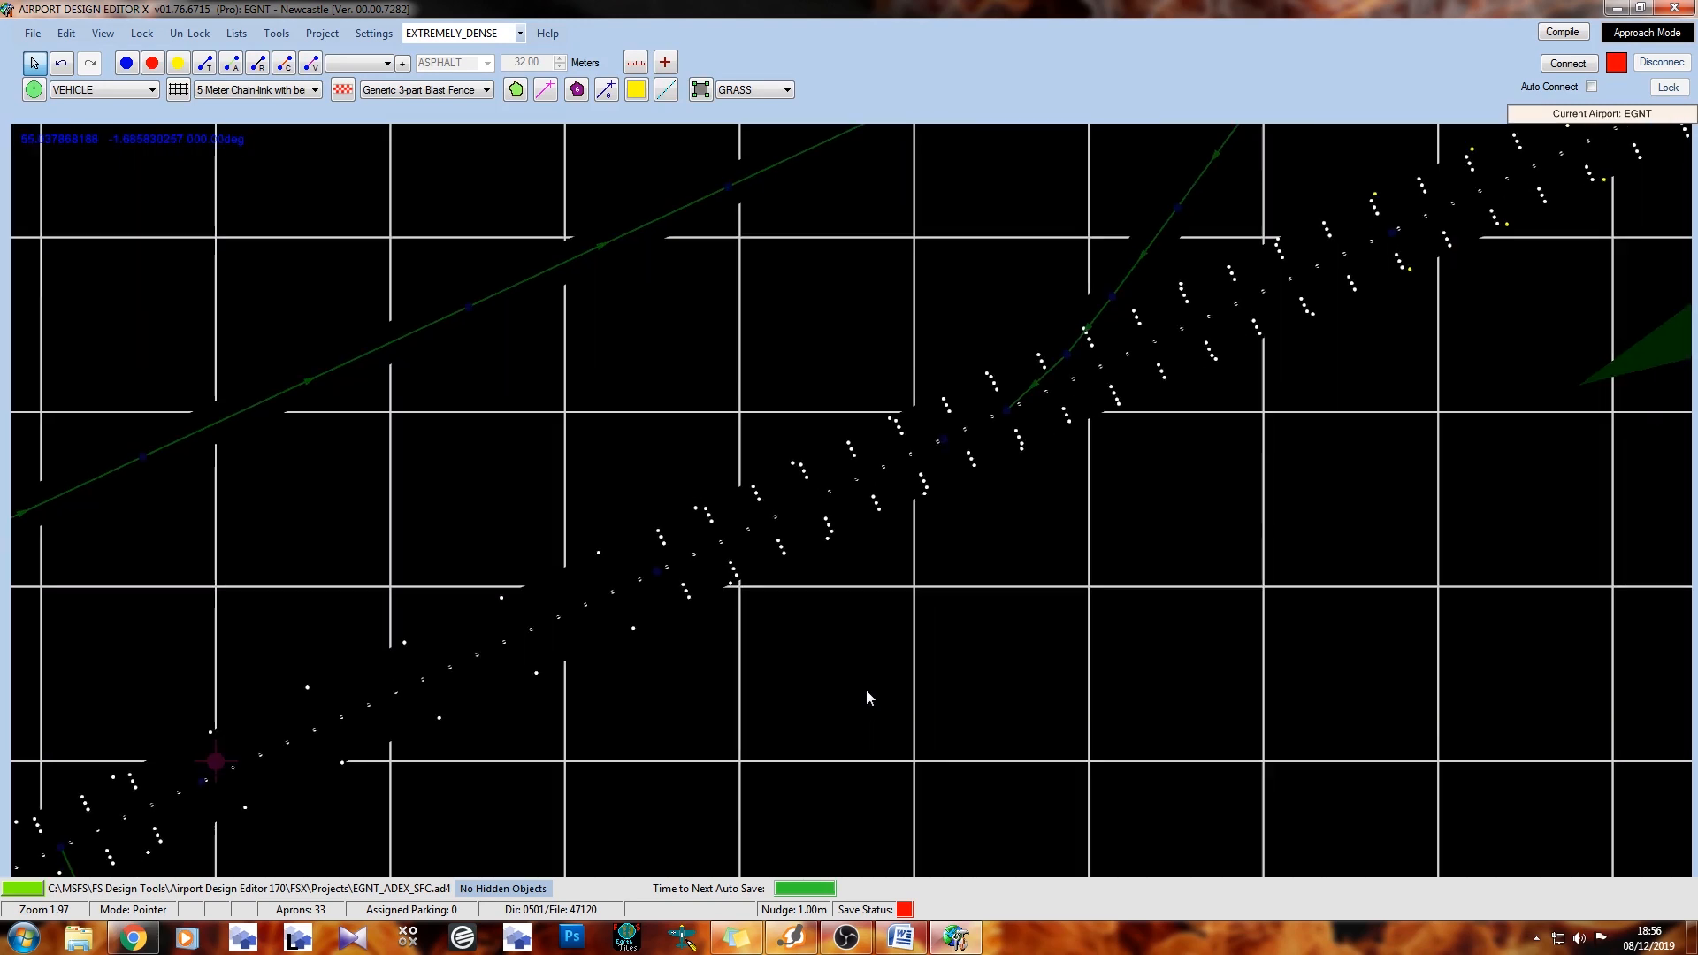
left_click_drag(1317, 424, 1144, 532)
left_click_drag(1292, 459, 724, 753)
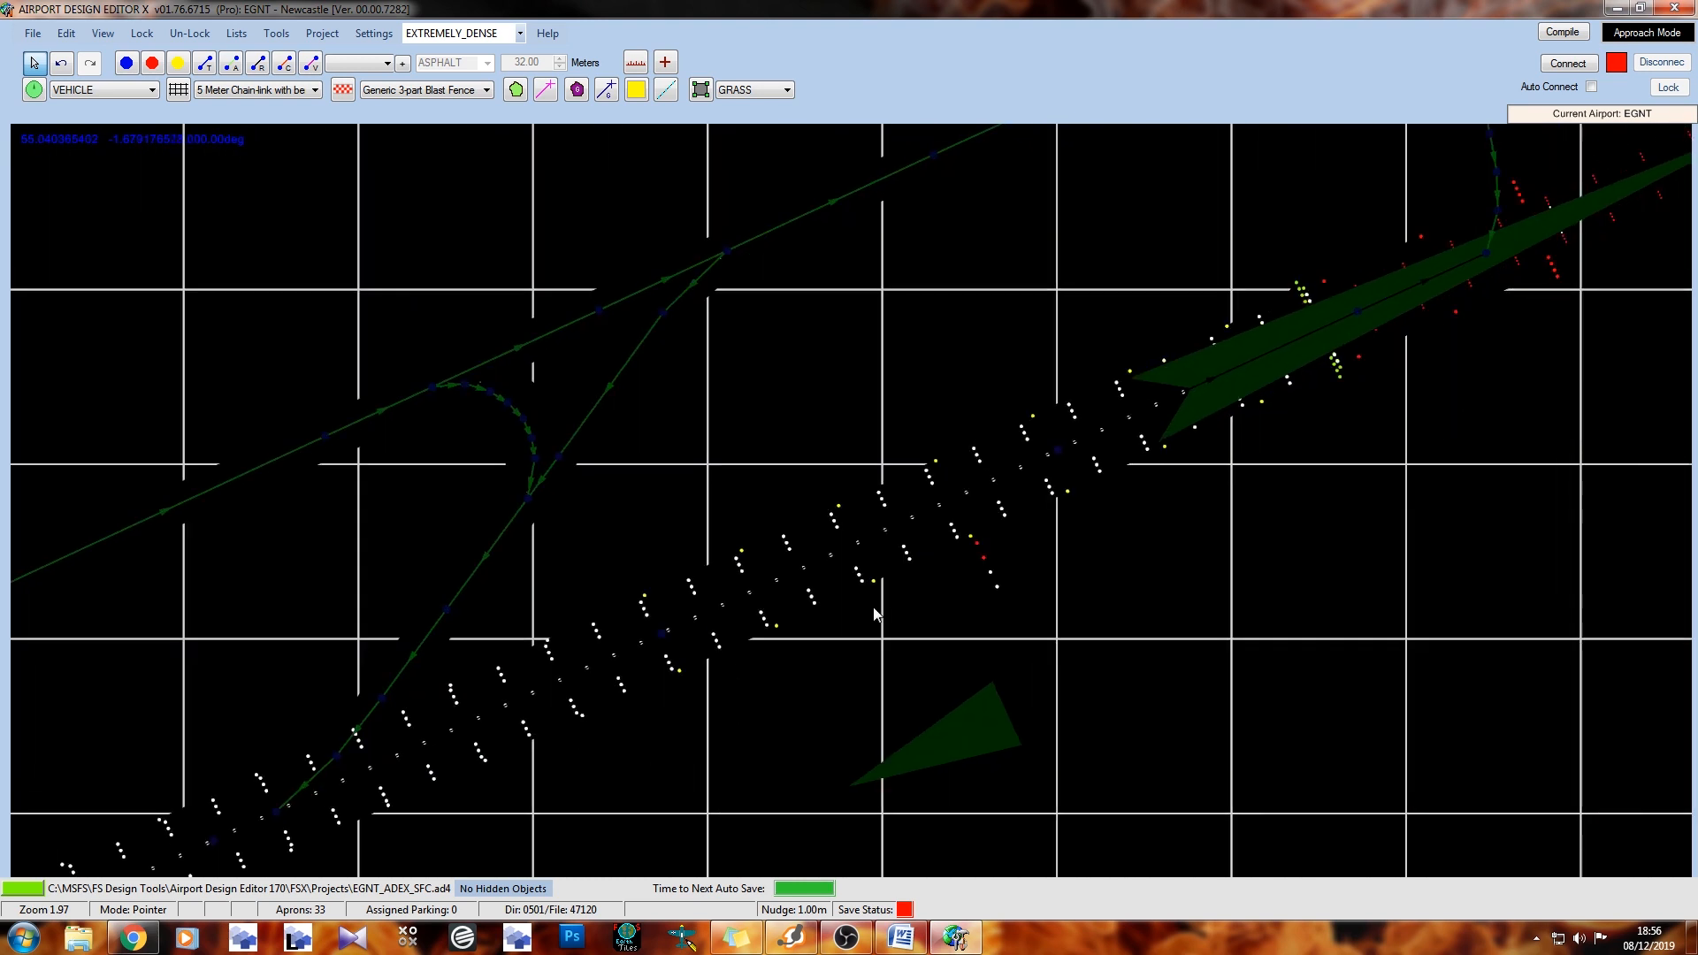
left_click_drag(1274, 502, 937, 668)
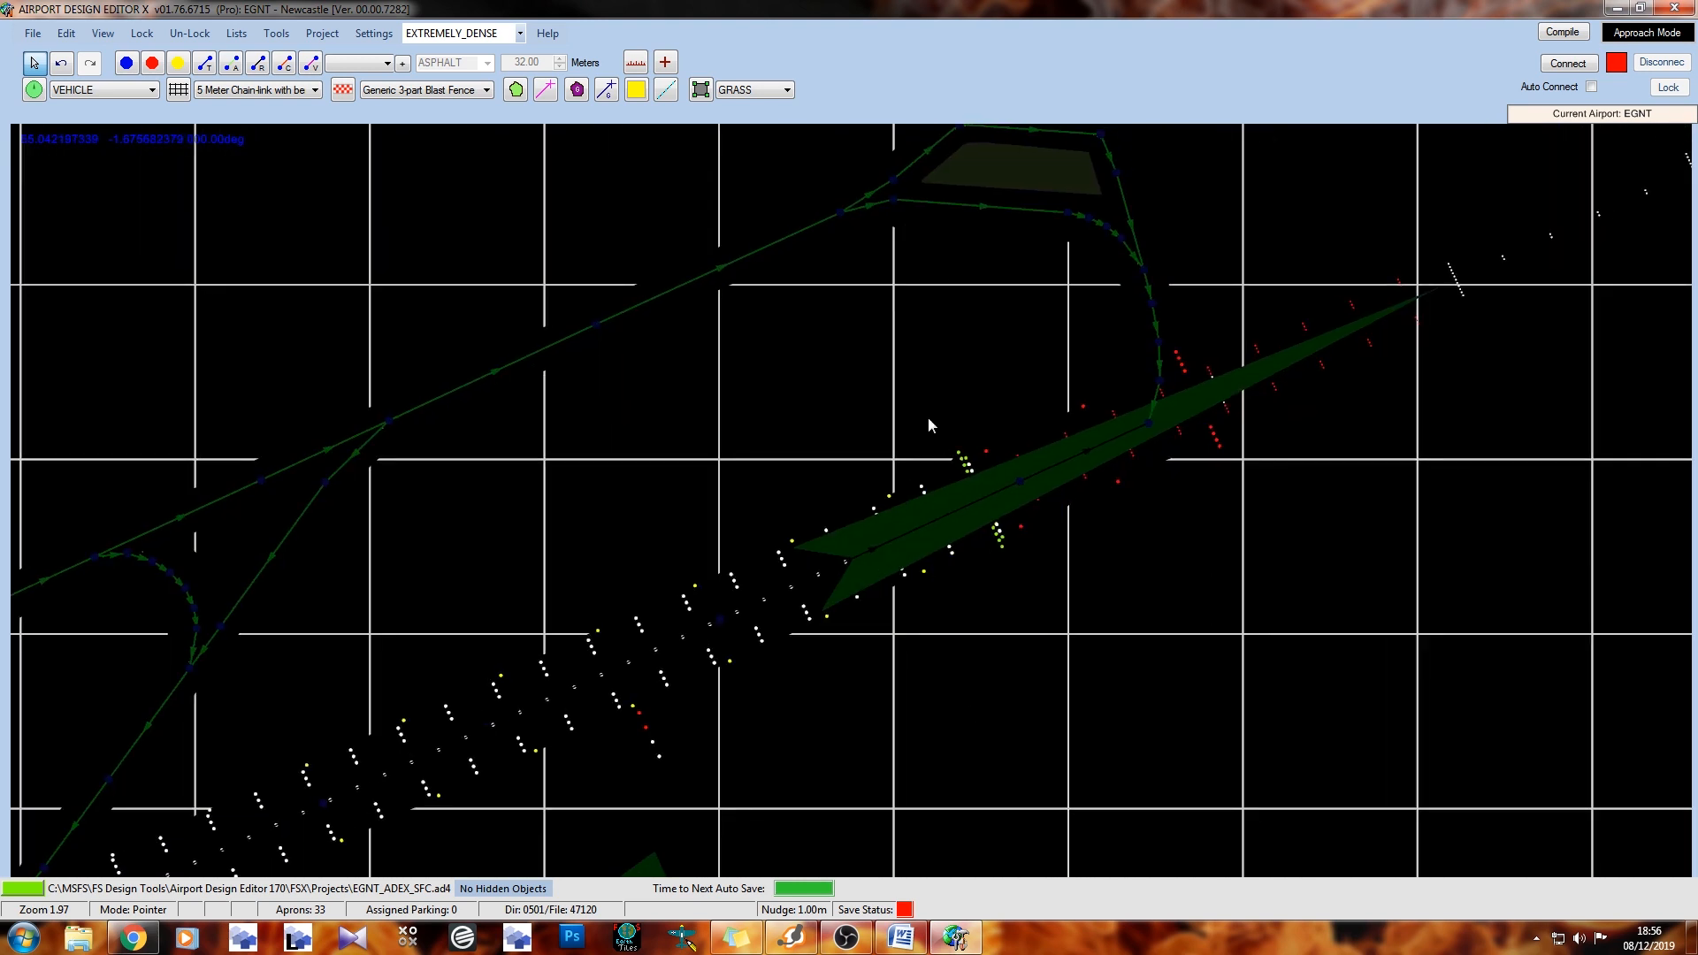
scroll(1044, 548, "up", 3)
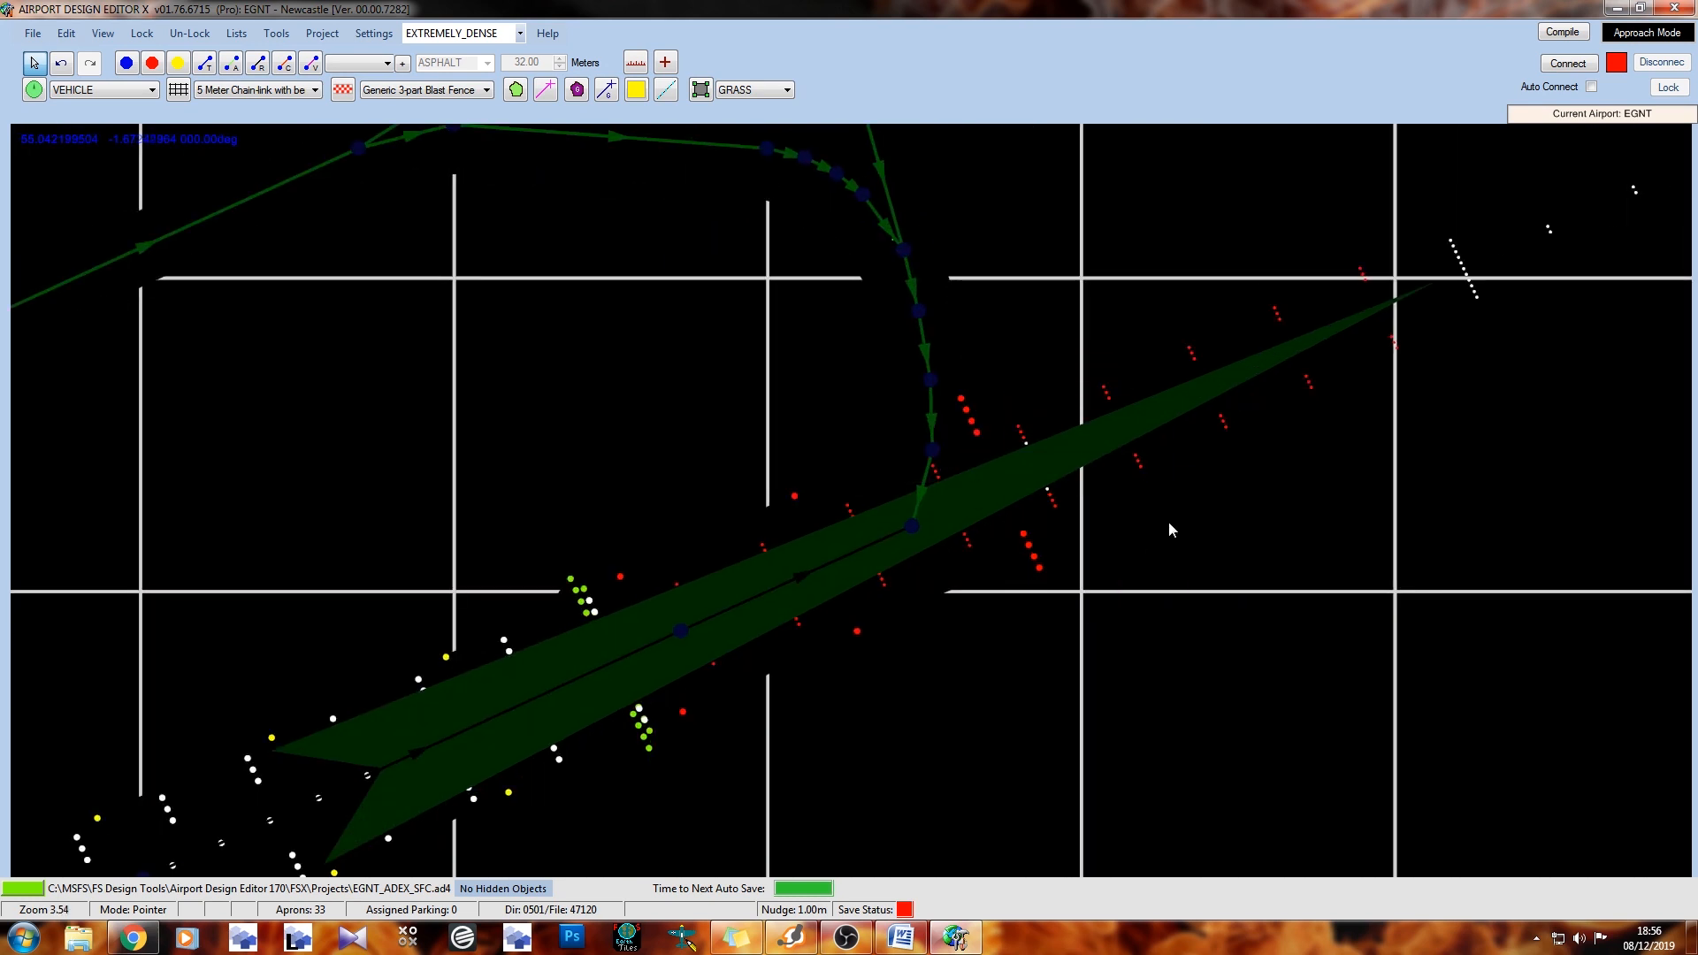
scroll(1185, 526, "down", 5)
scroll(1185, 555, "down", 1)
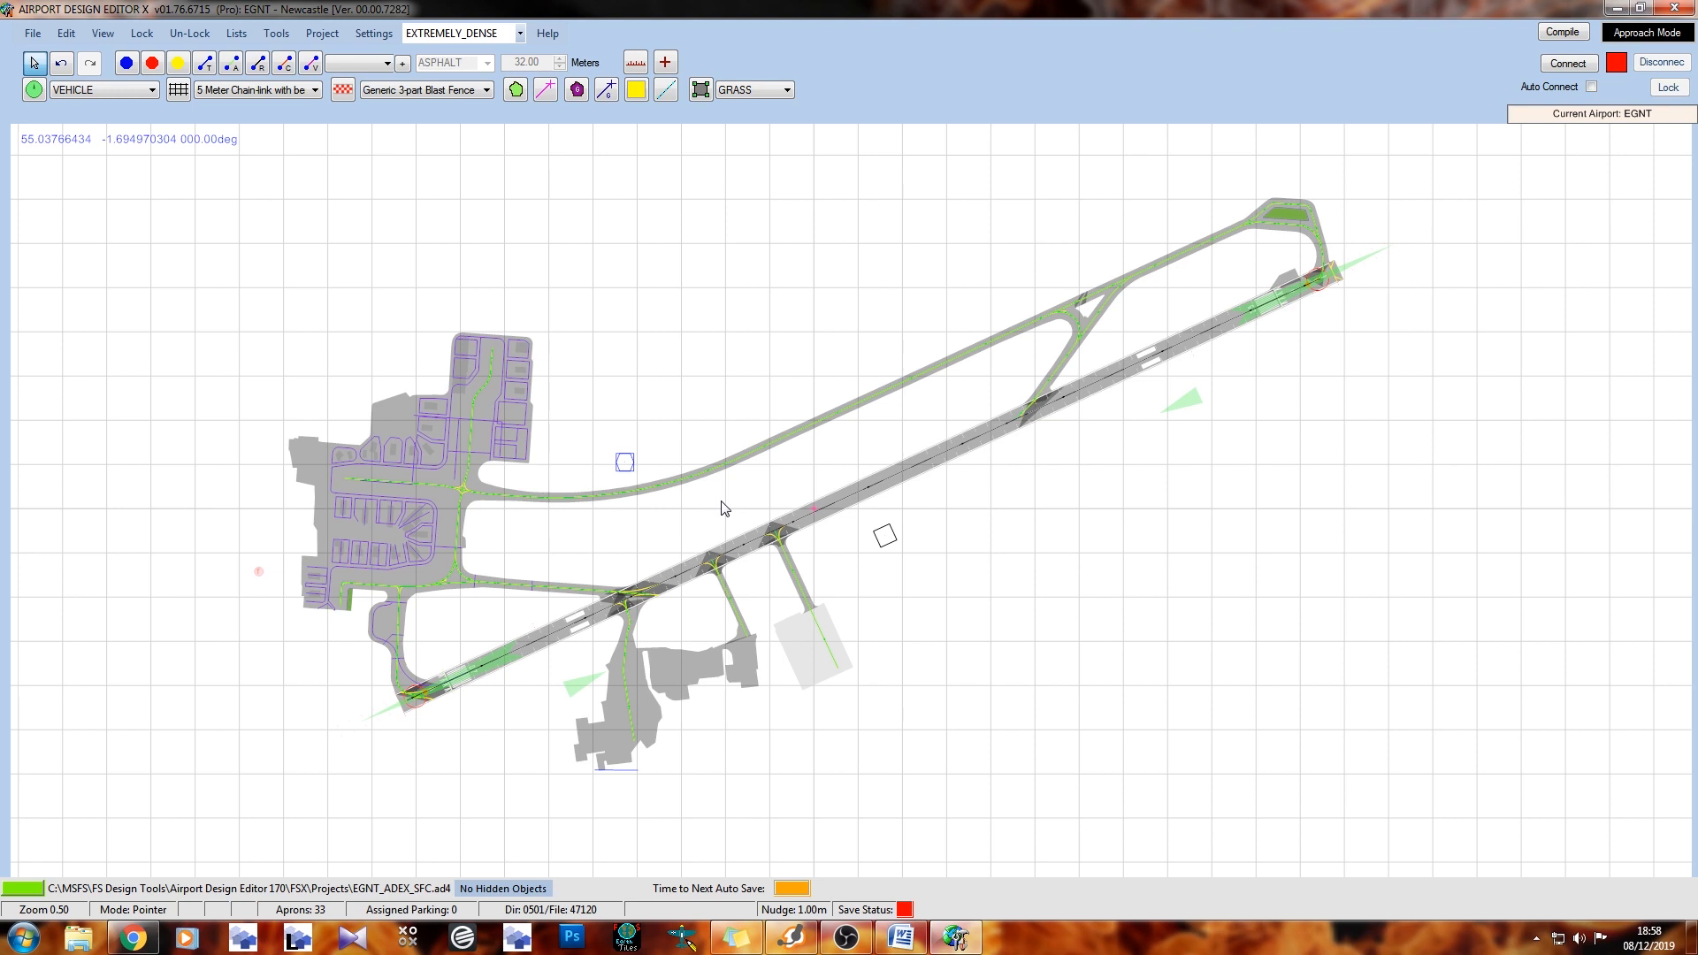
Open the airport reference data and review the altitude, airport name and state fields
left_click(140, 34)
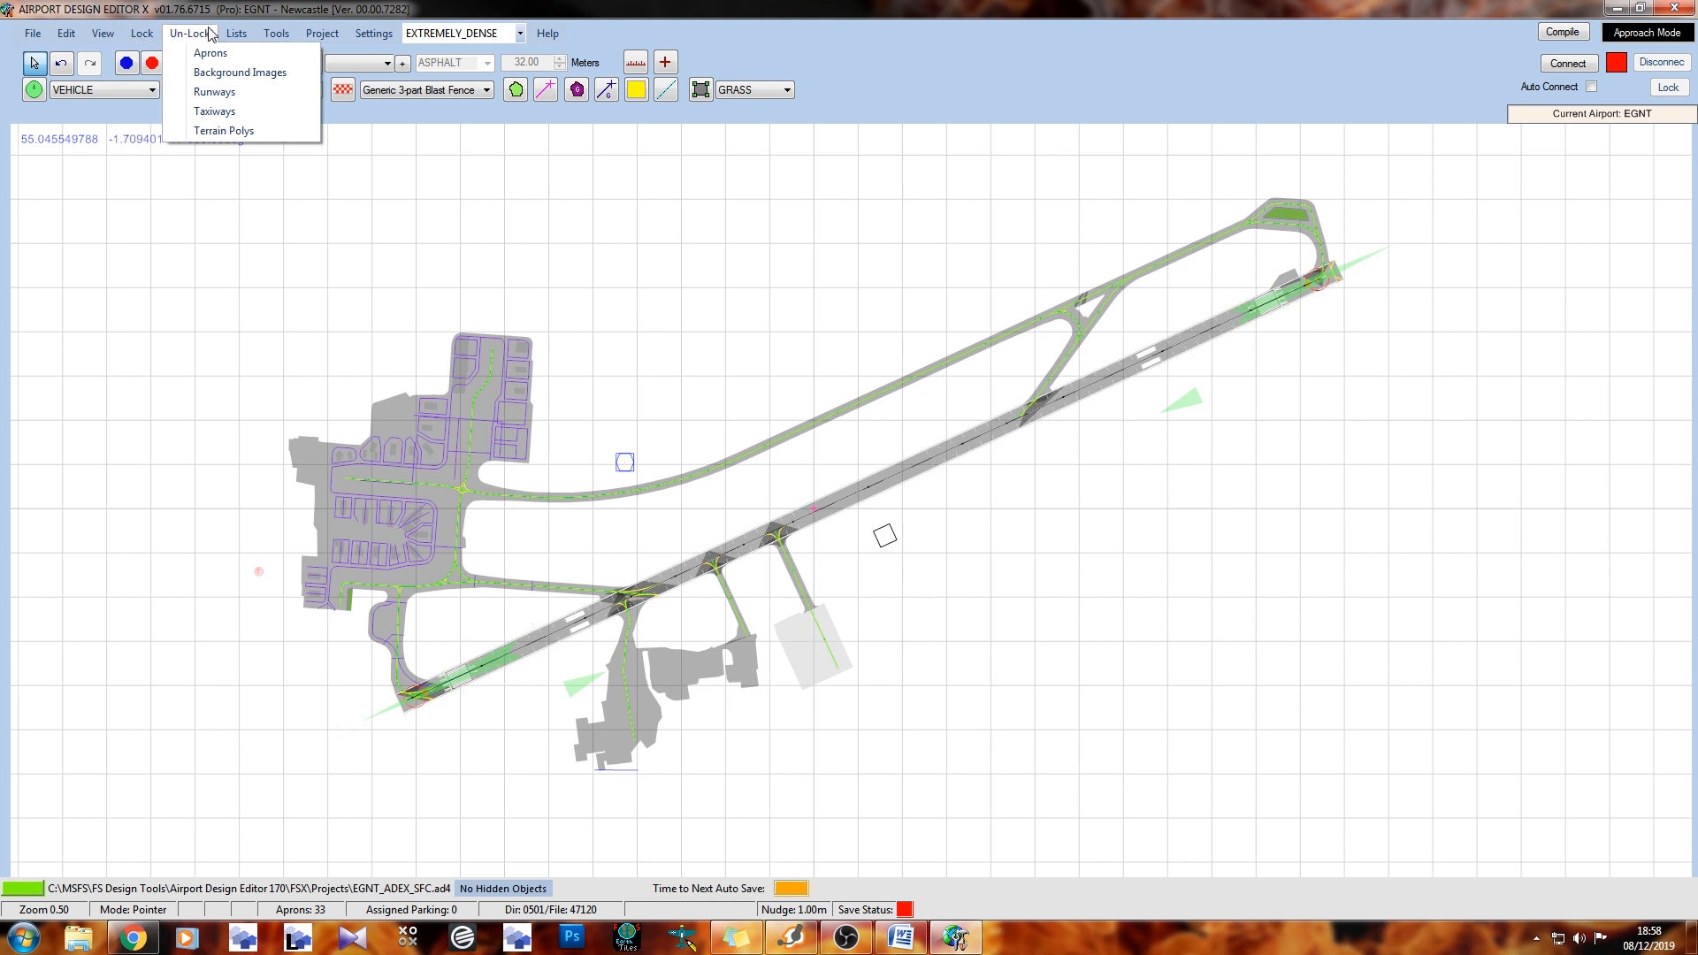
mouse_move(233, 39)
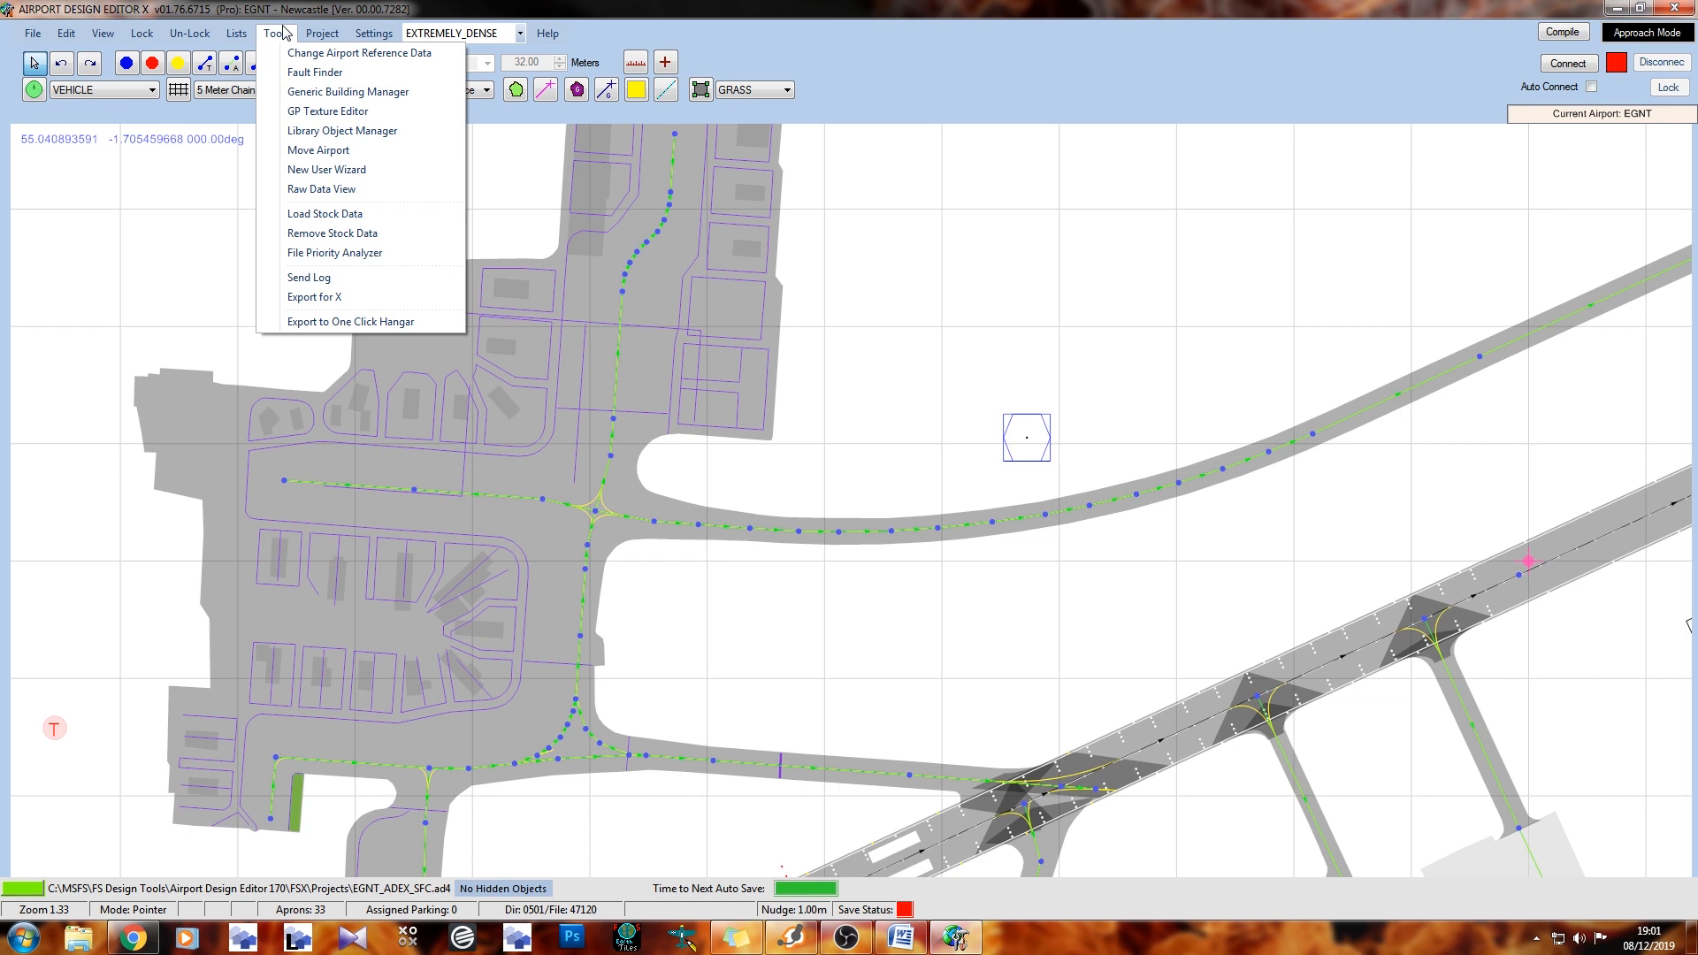
left_click(306, 53)
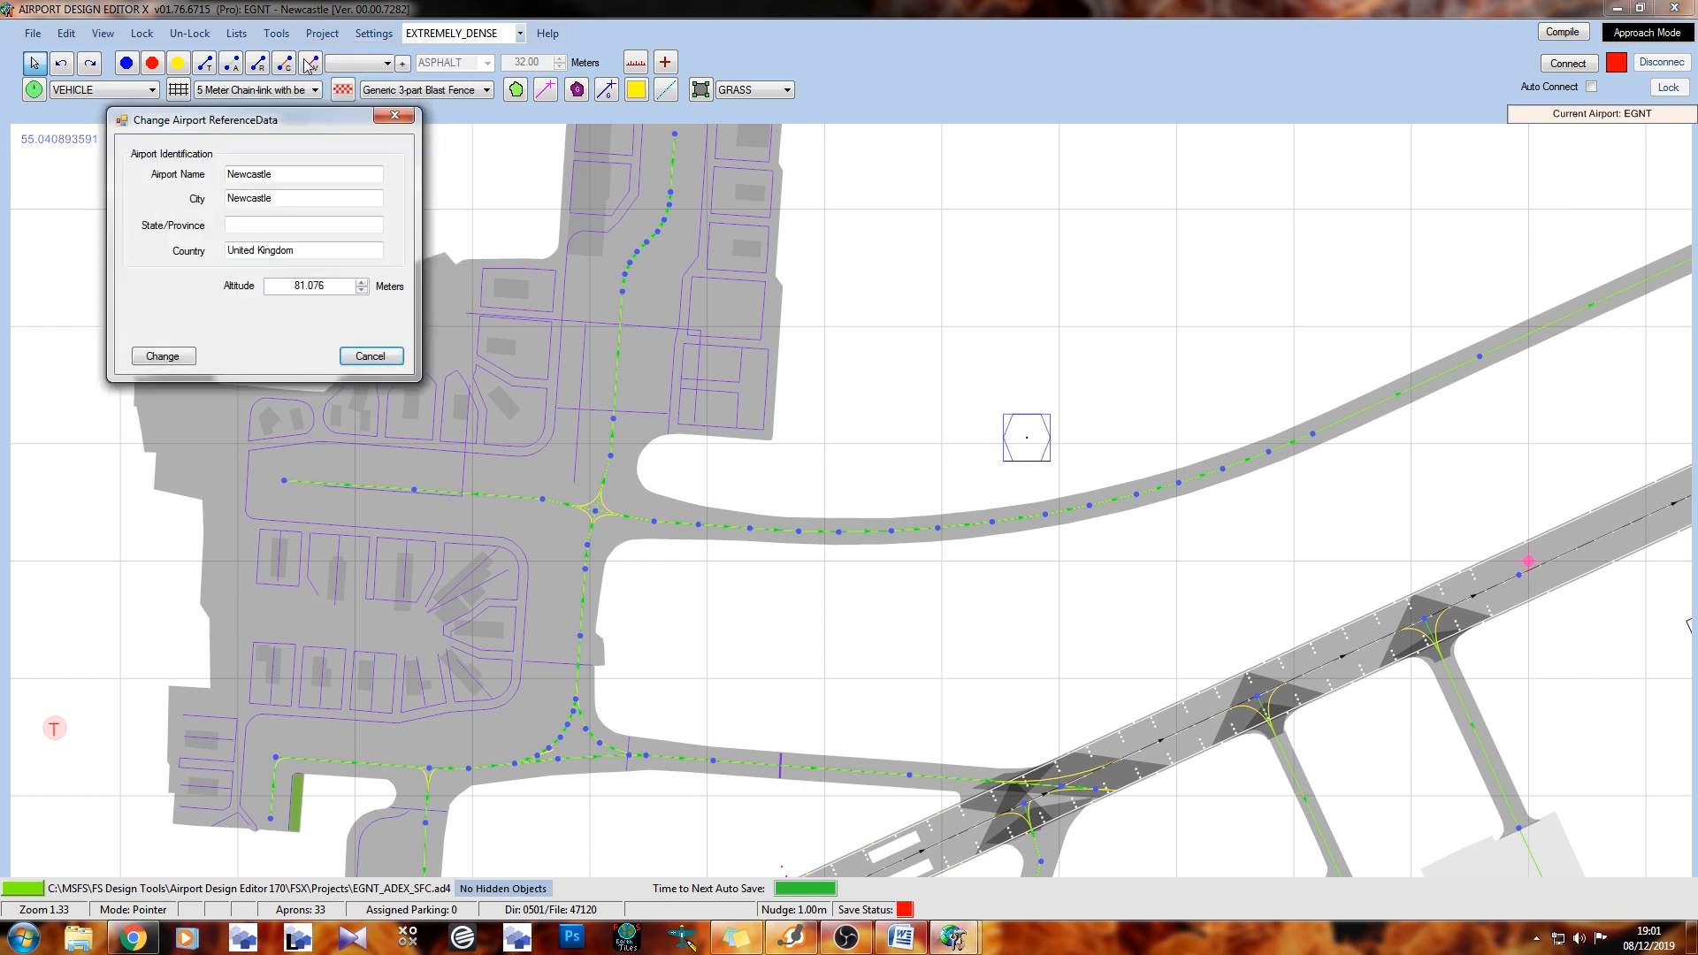
double_click(308, 286)
left_click(314, 175)
left_click(317, 230)
key("Tab")
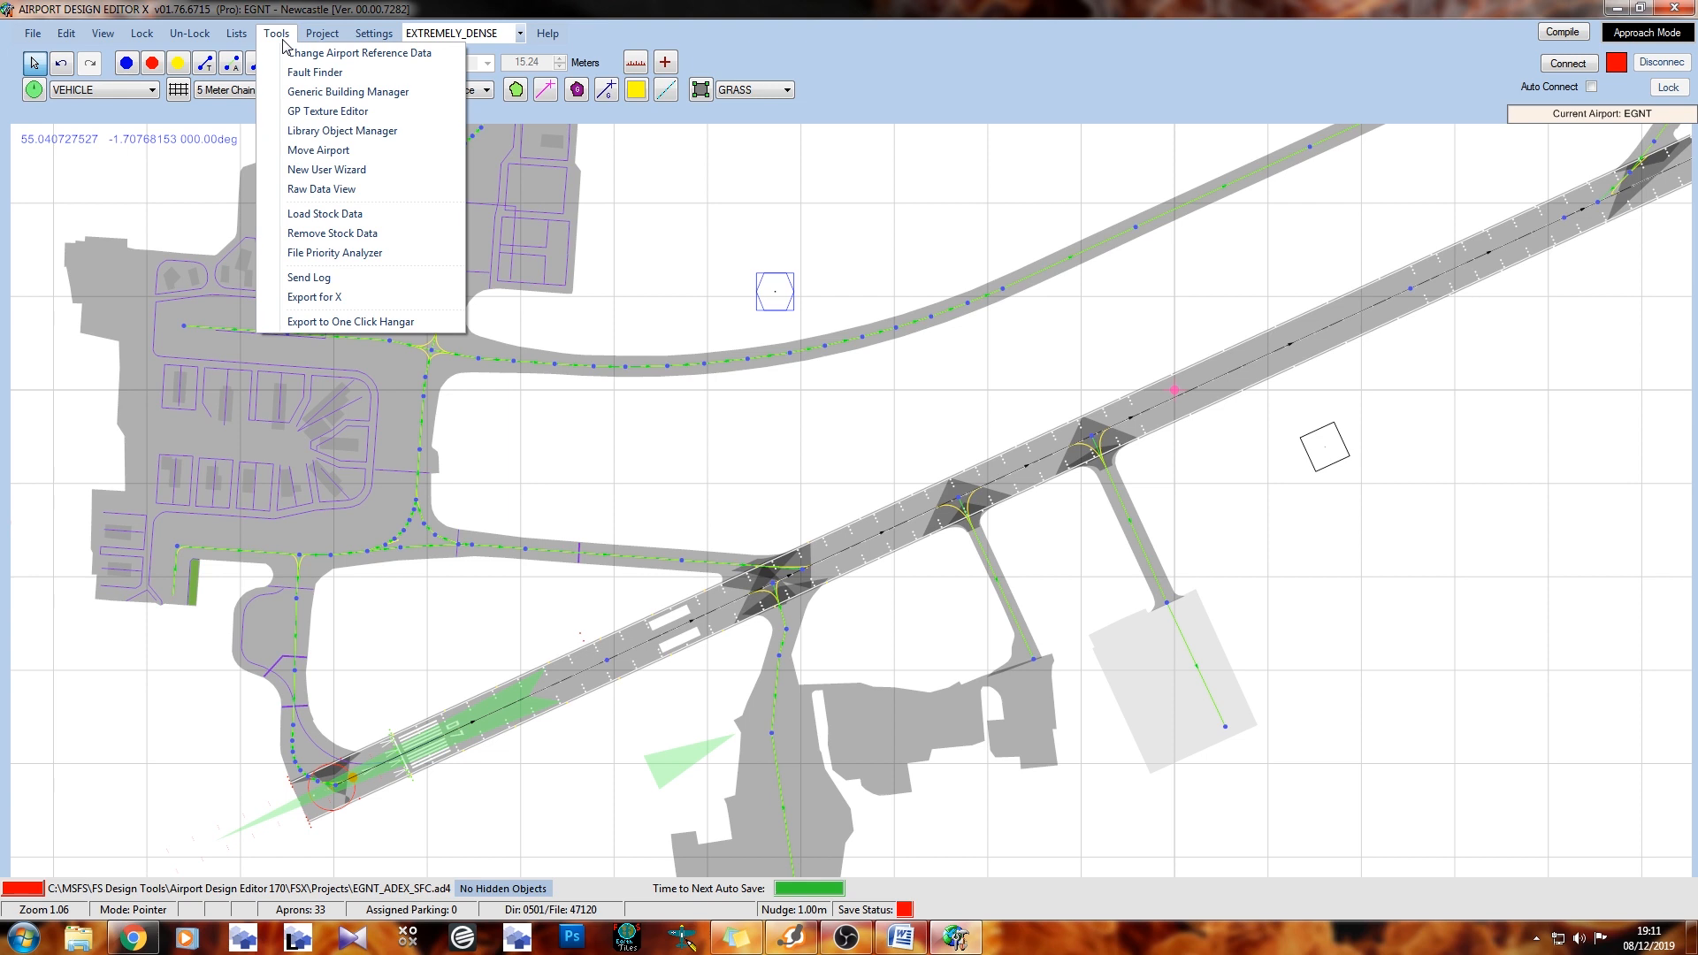
mouse_move(306, 41)
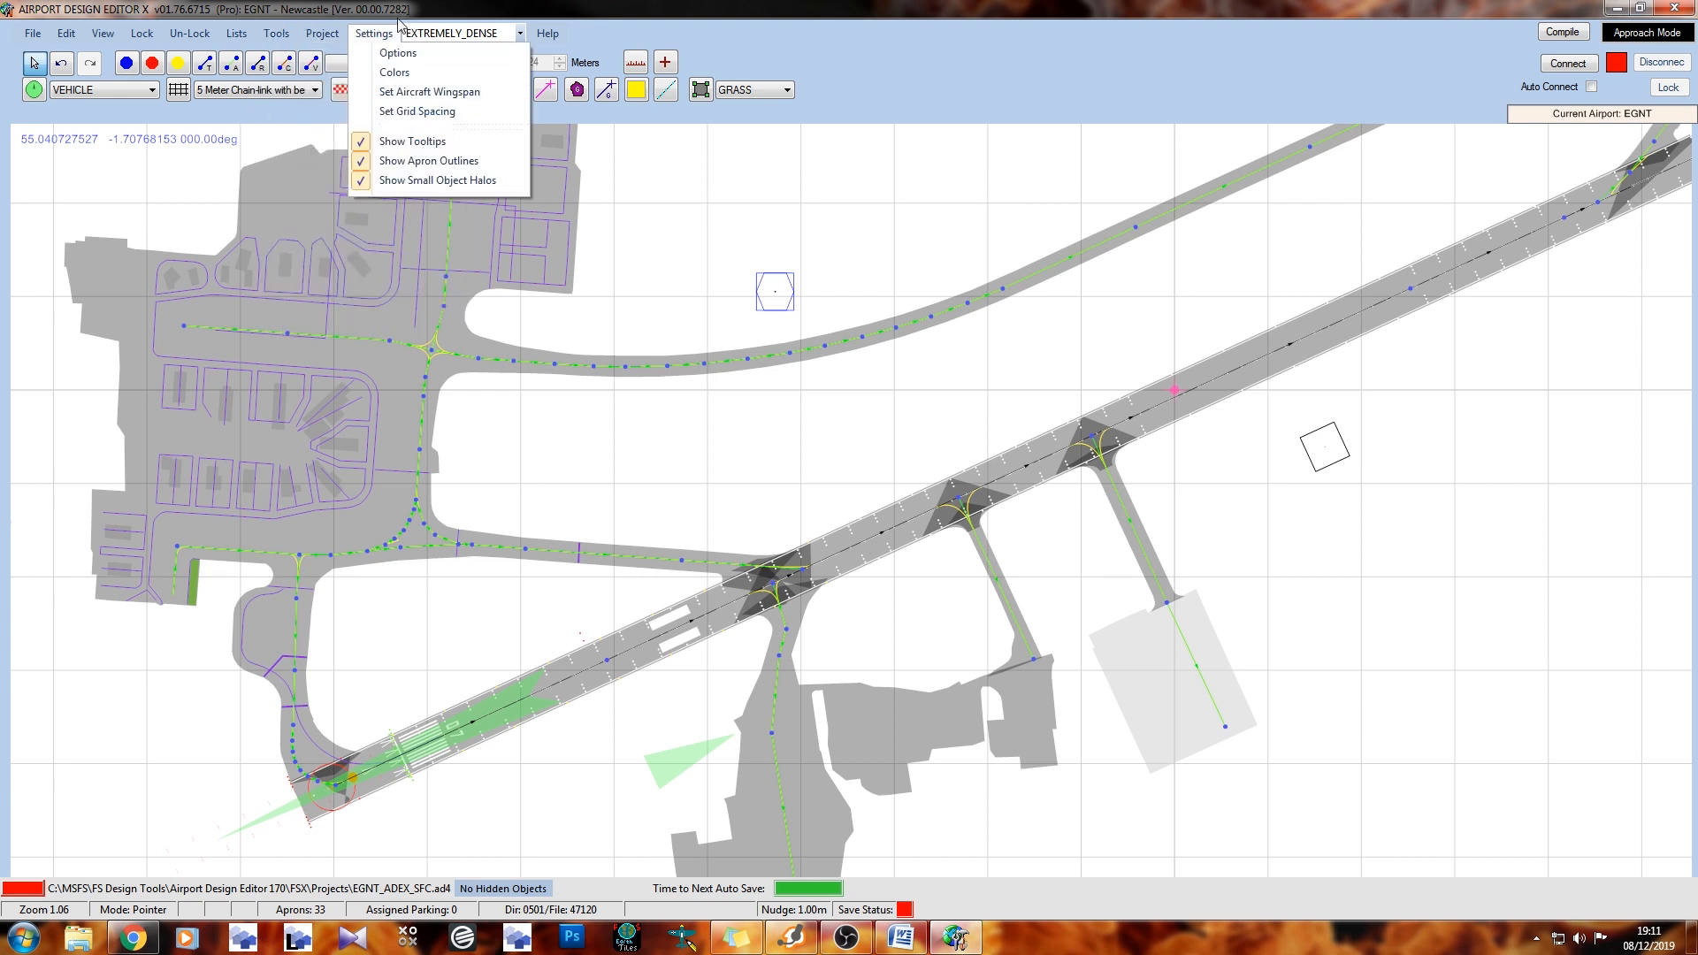
mouse_move(375, 35)
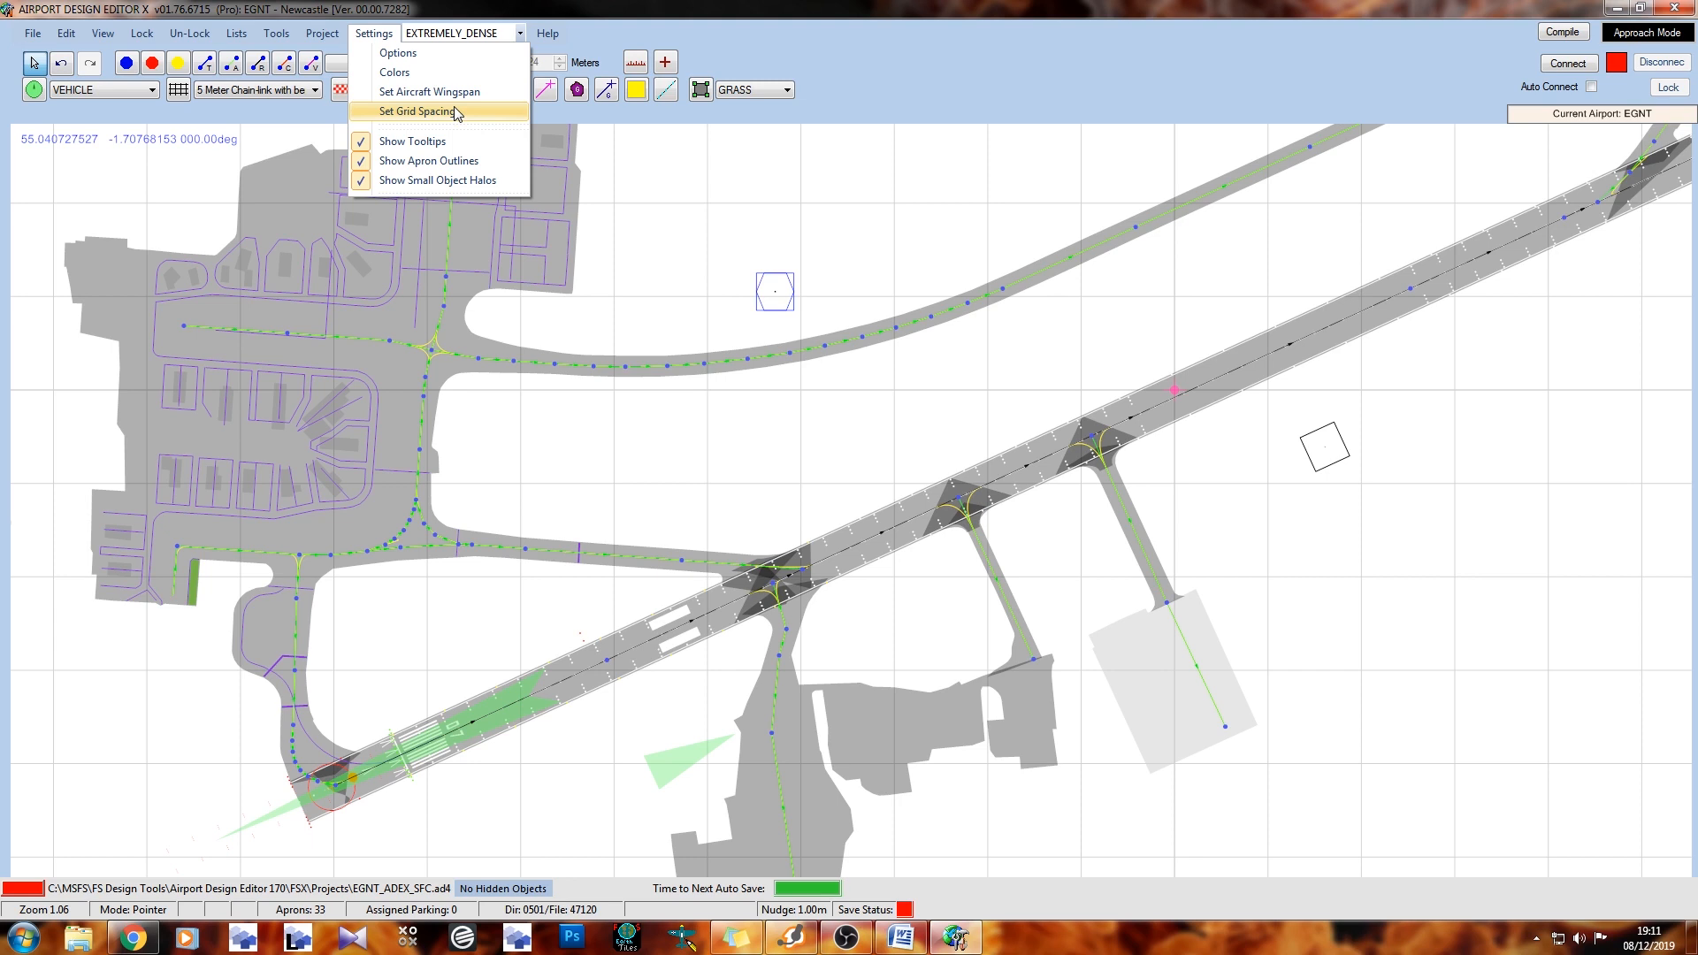
left_click(820, 39)
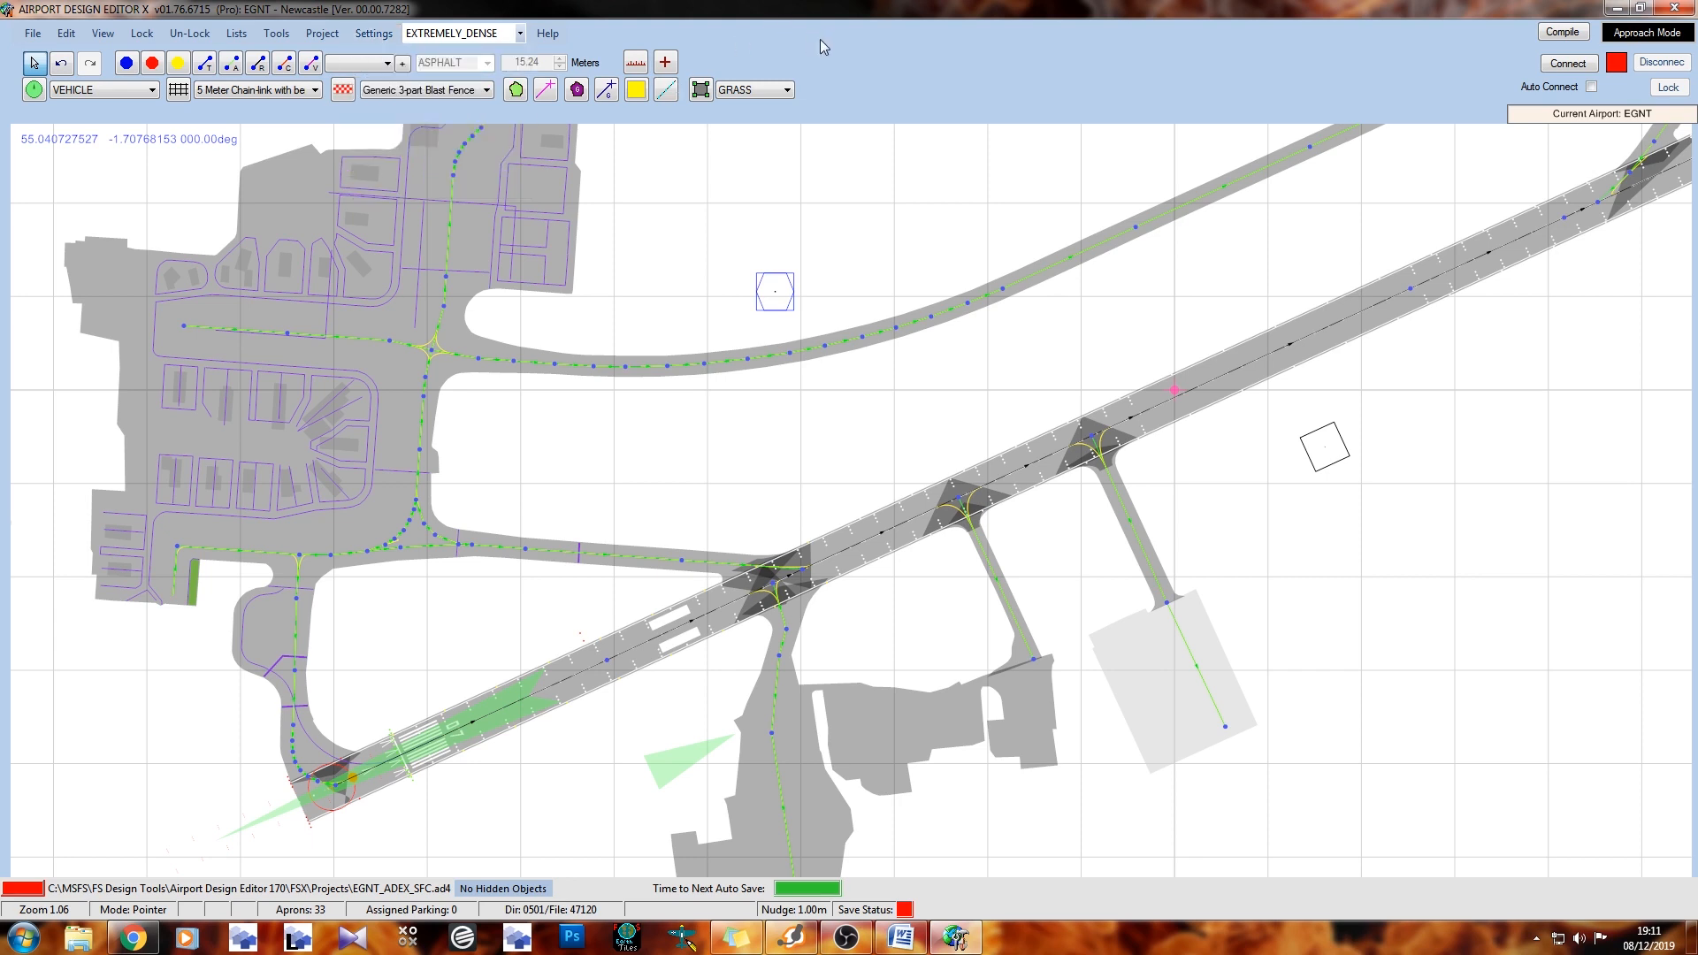
Draw a nearly horizontal 32 m wide asphalt taxiway link in the empty area north of the curved taxiway
left_click_drag(730, 290, 755, 429)
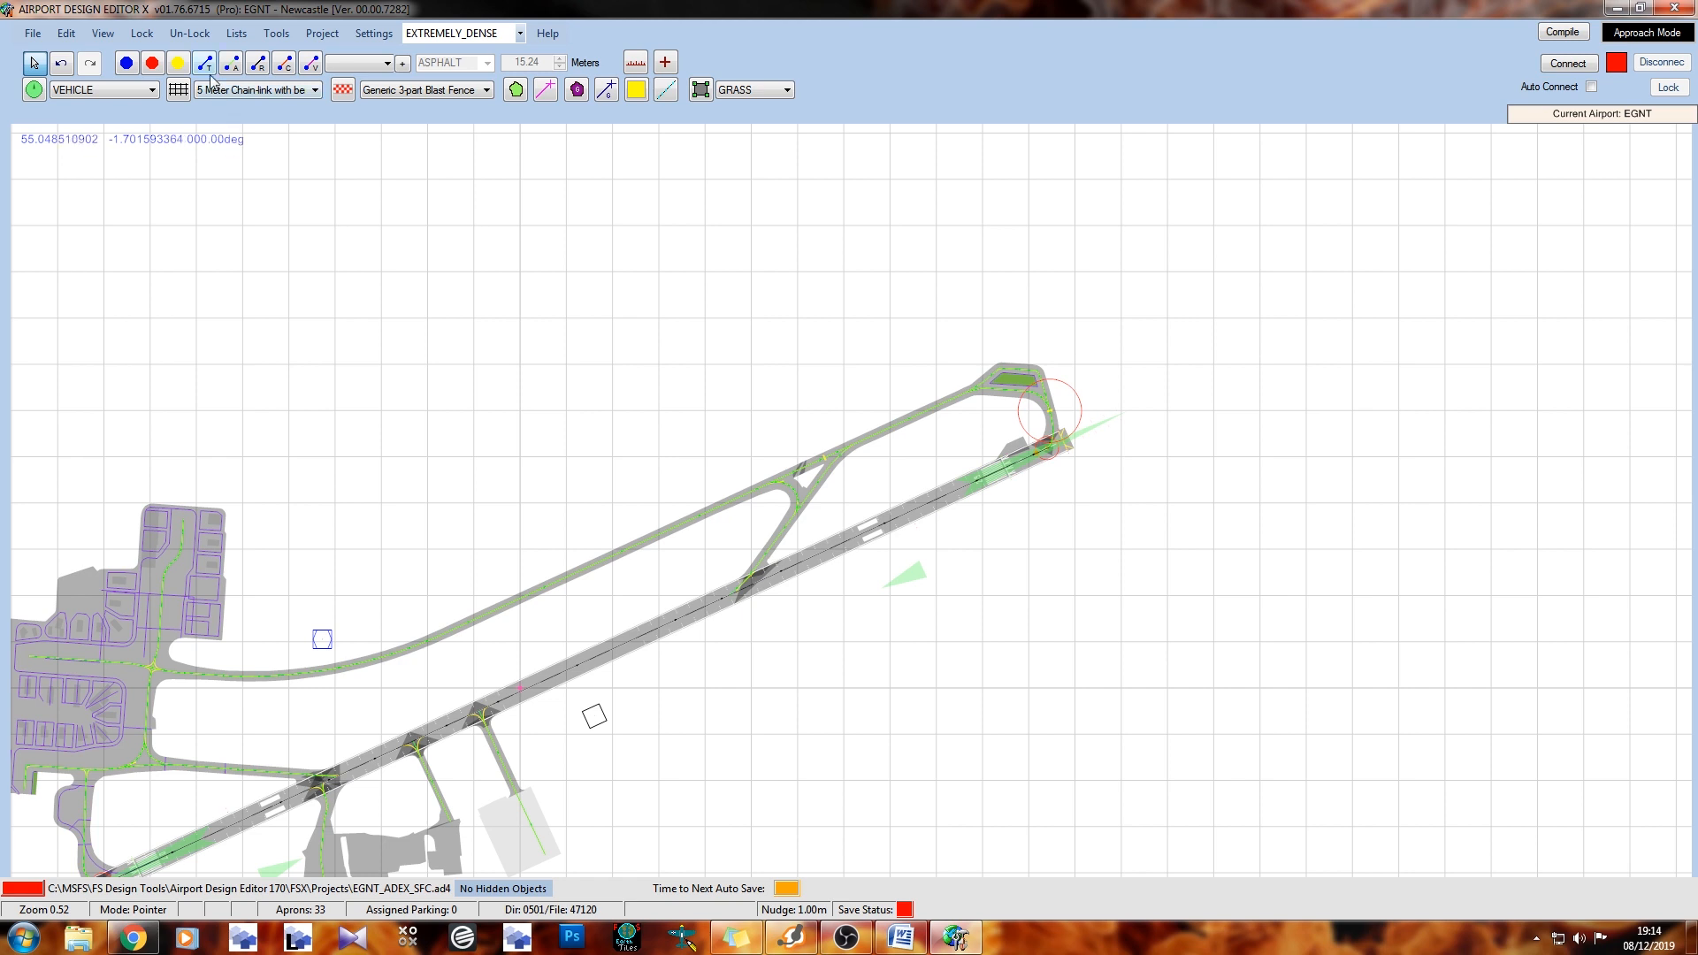
left_click_drag(445, 486, 472, 484)
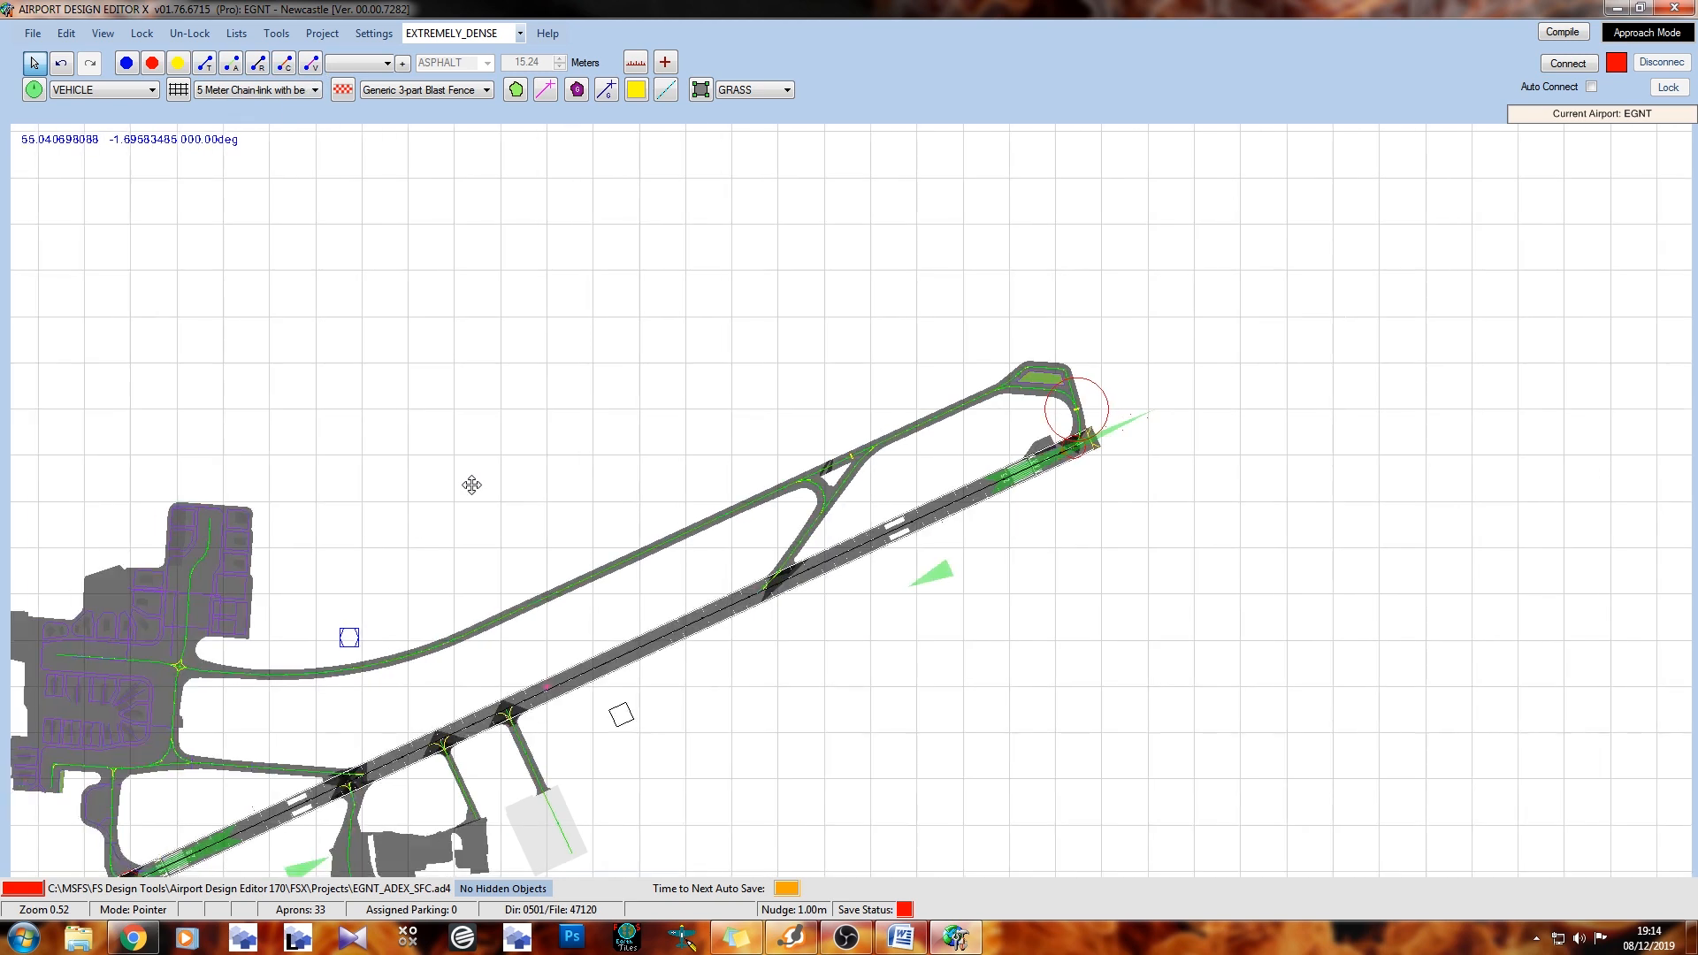
scroll(451, 478, "up", 5)
mouse_move(400, 368)
left_mouse_down()
mouse_move(451, 394)
mouse_move(420, 402)
left_mouse_up()
left_click(206, 63)
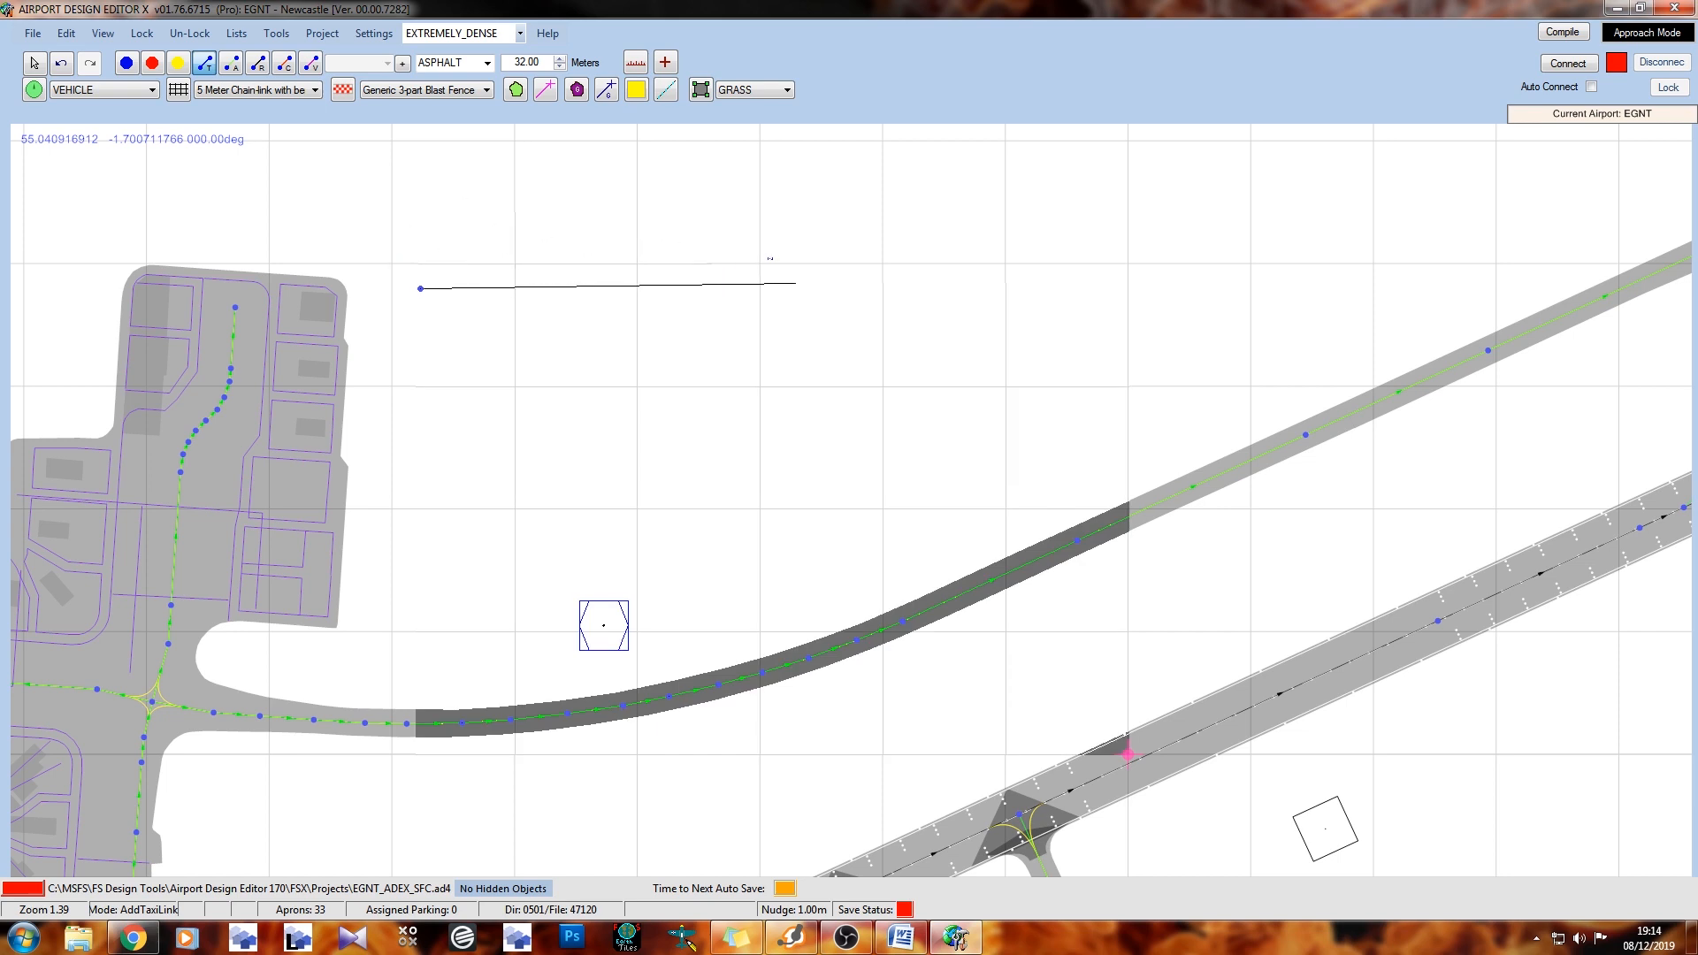
left_click(770, 287)
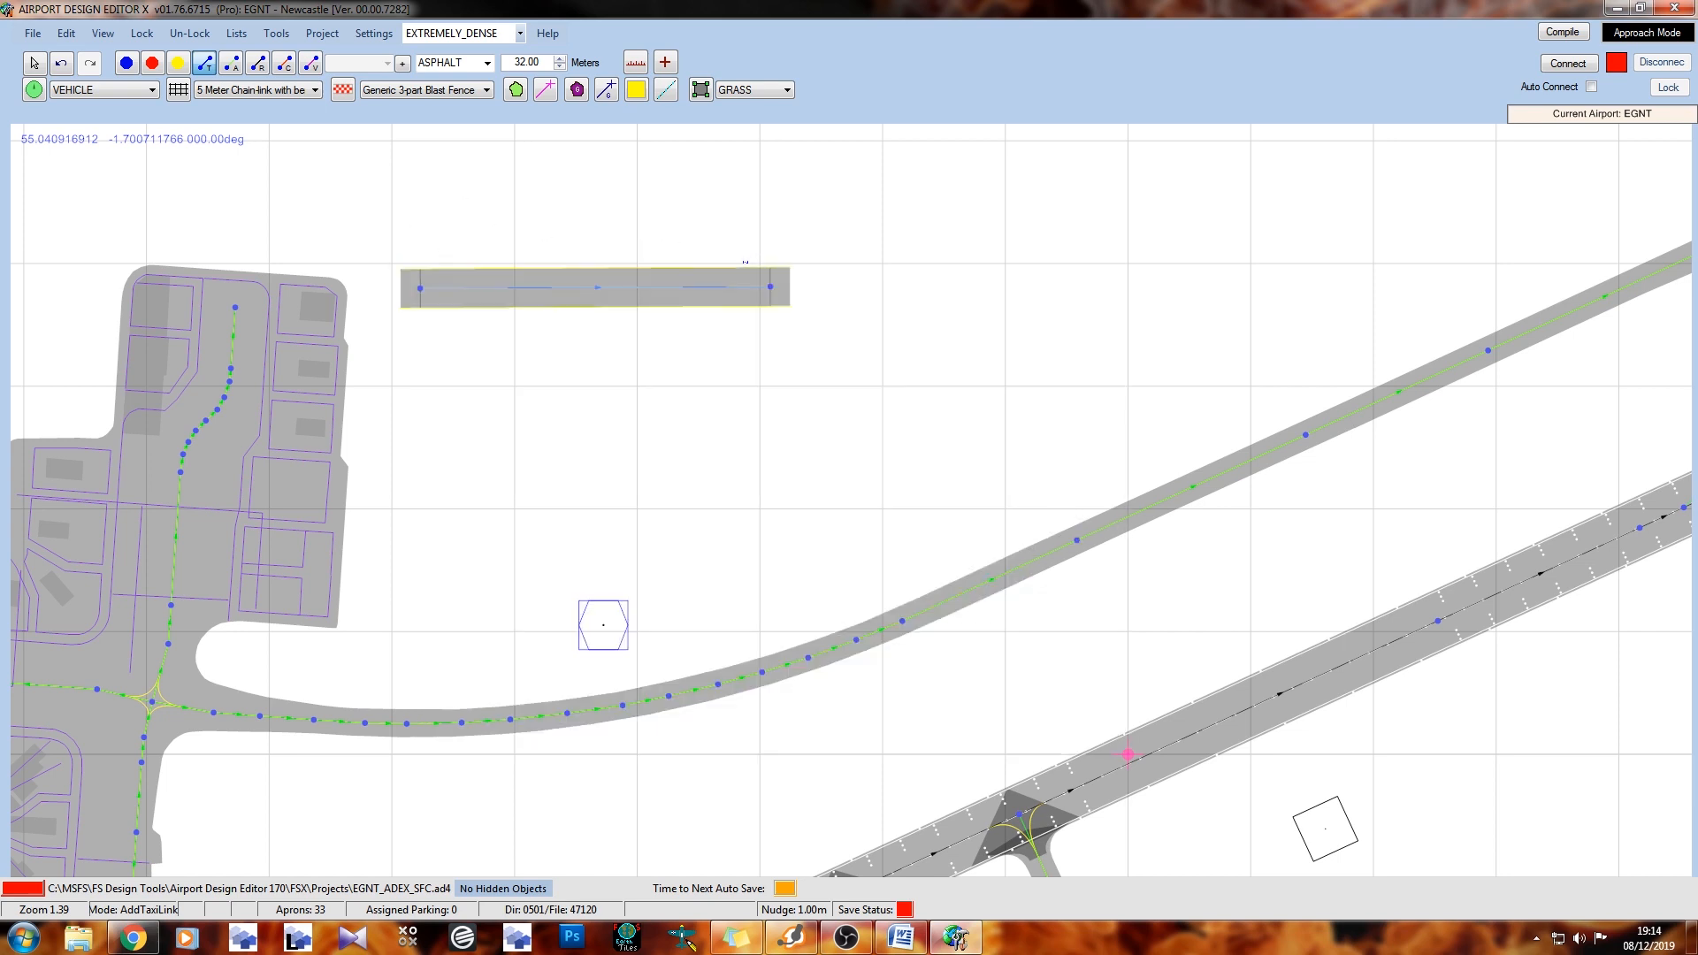
Draw an apron path link of equal length, 15.24 m wide in asphalt, just below the new taxiway link
left_click(232, 64)
left_click(420, 350)
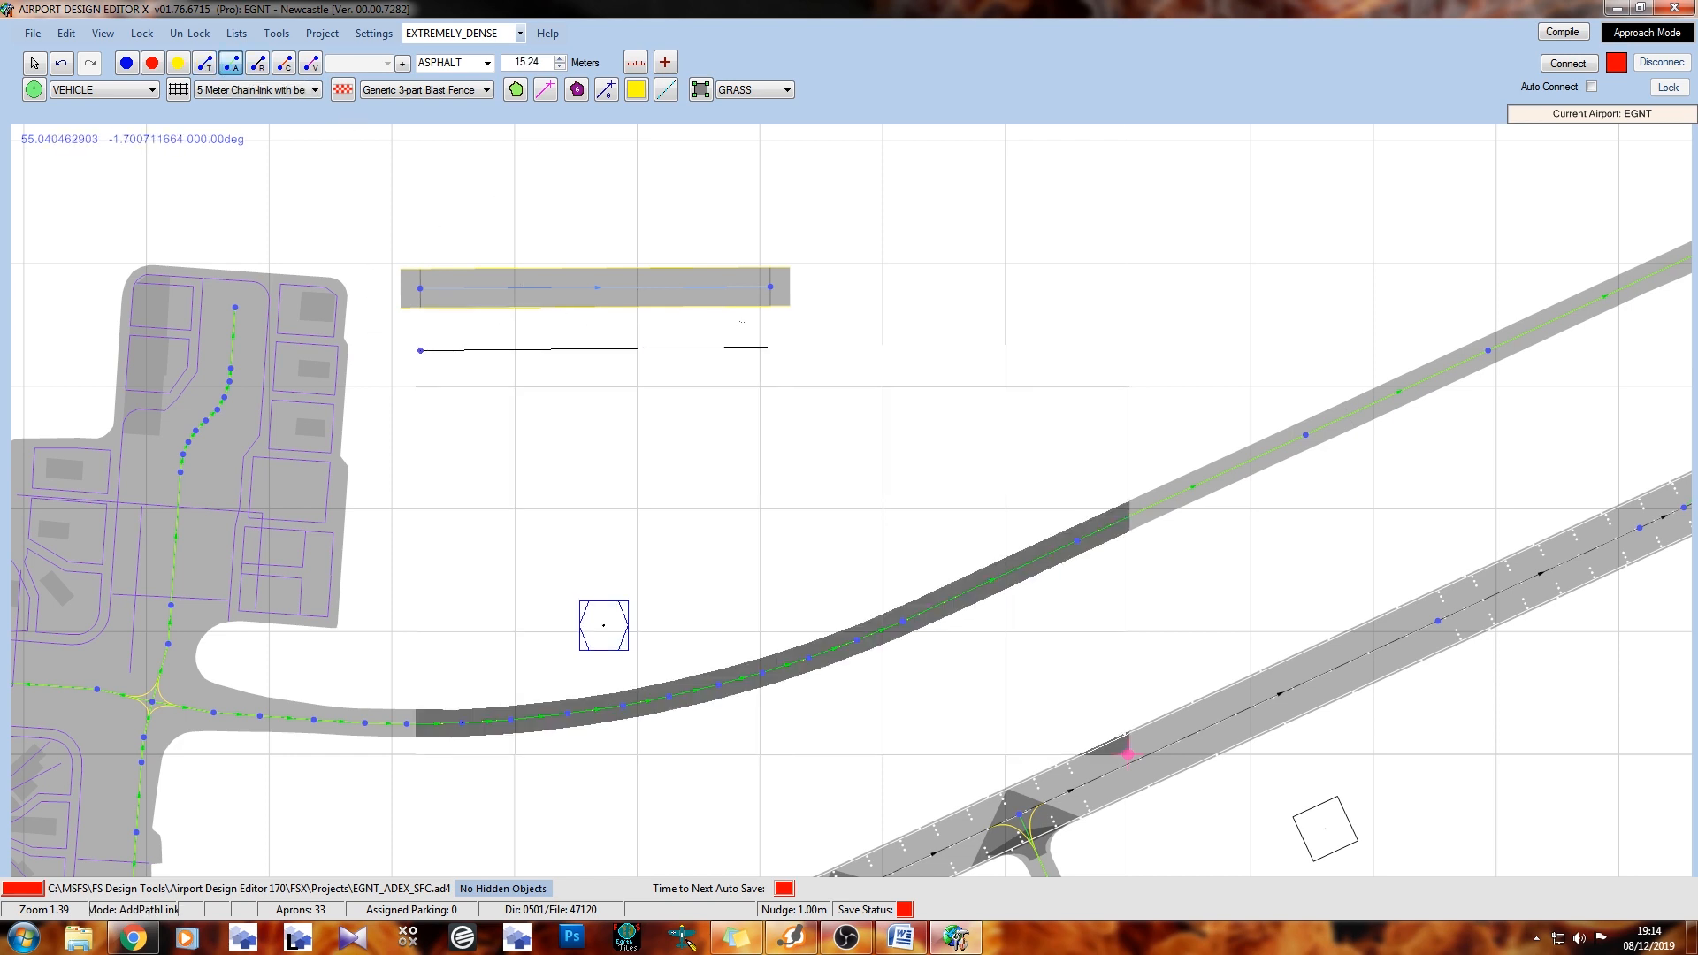
left_click(770, 347)
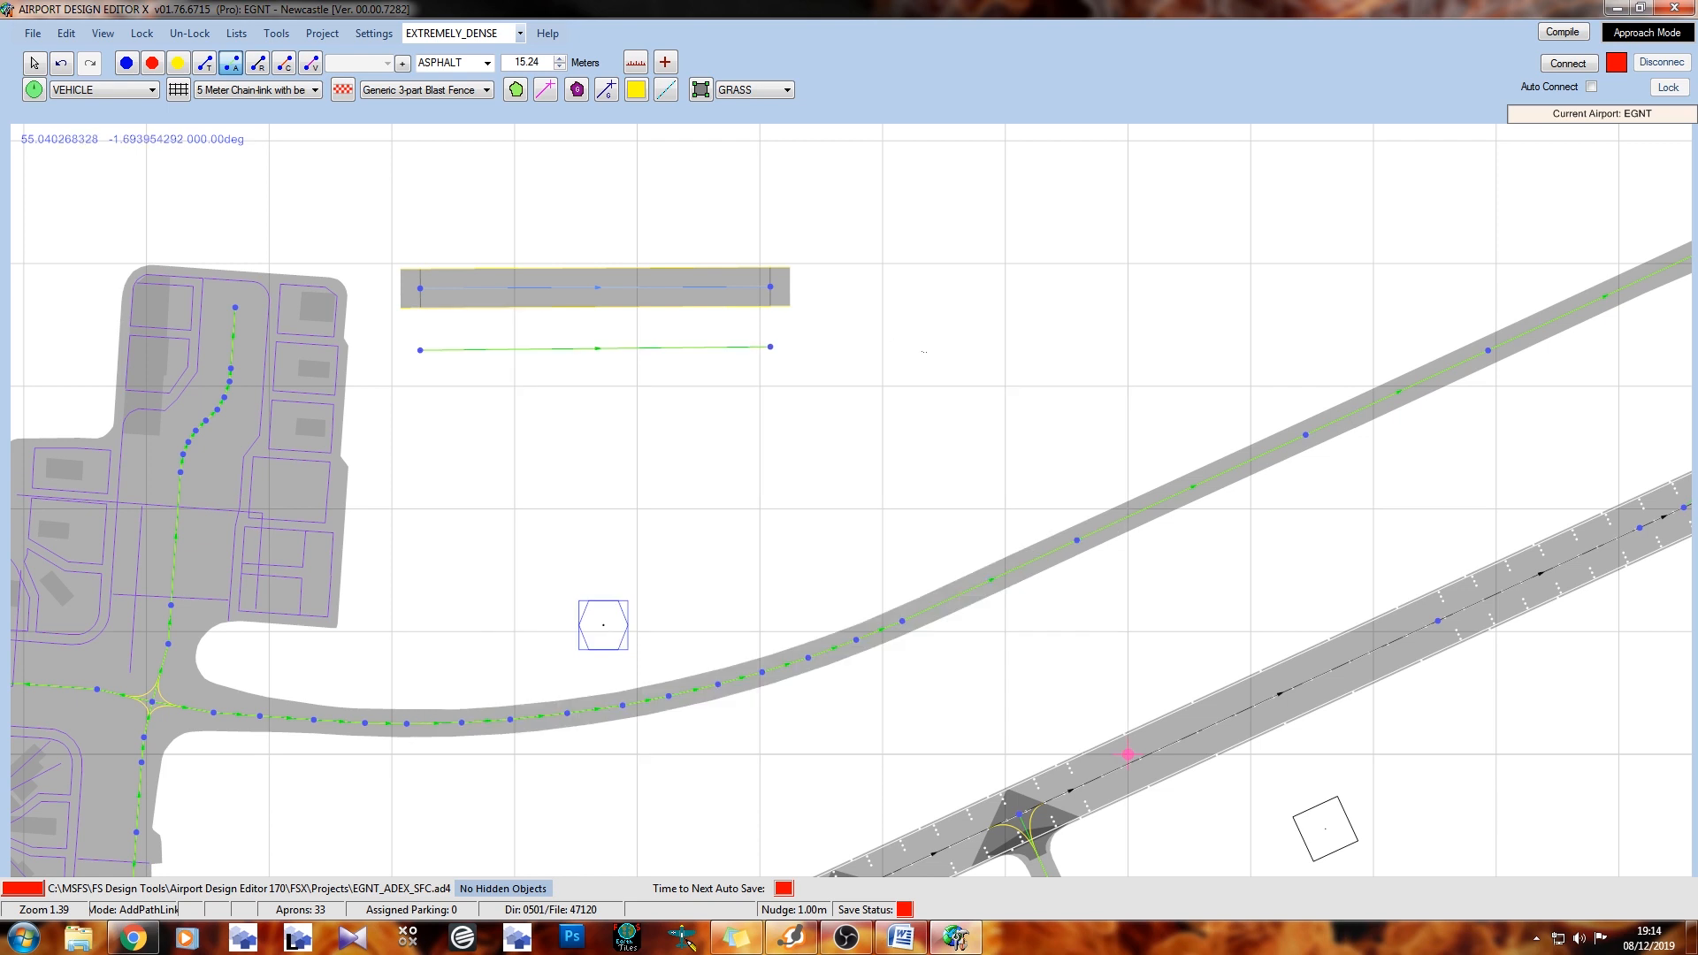
Draw a horizontal runway link of the same length below the apron path link
left_click(263, 68)
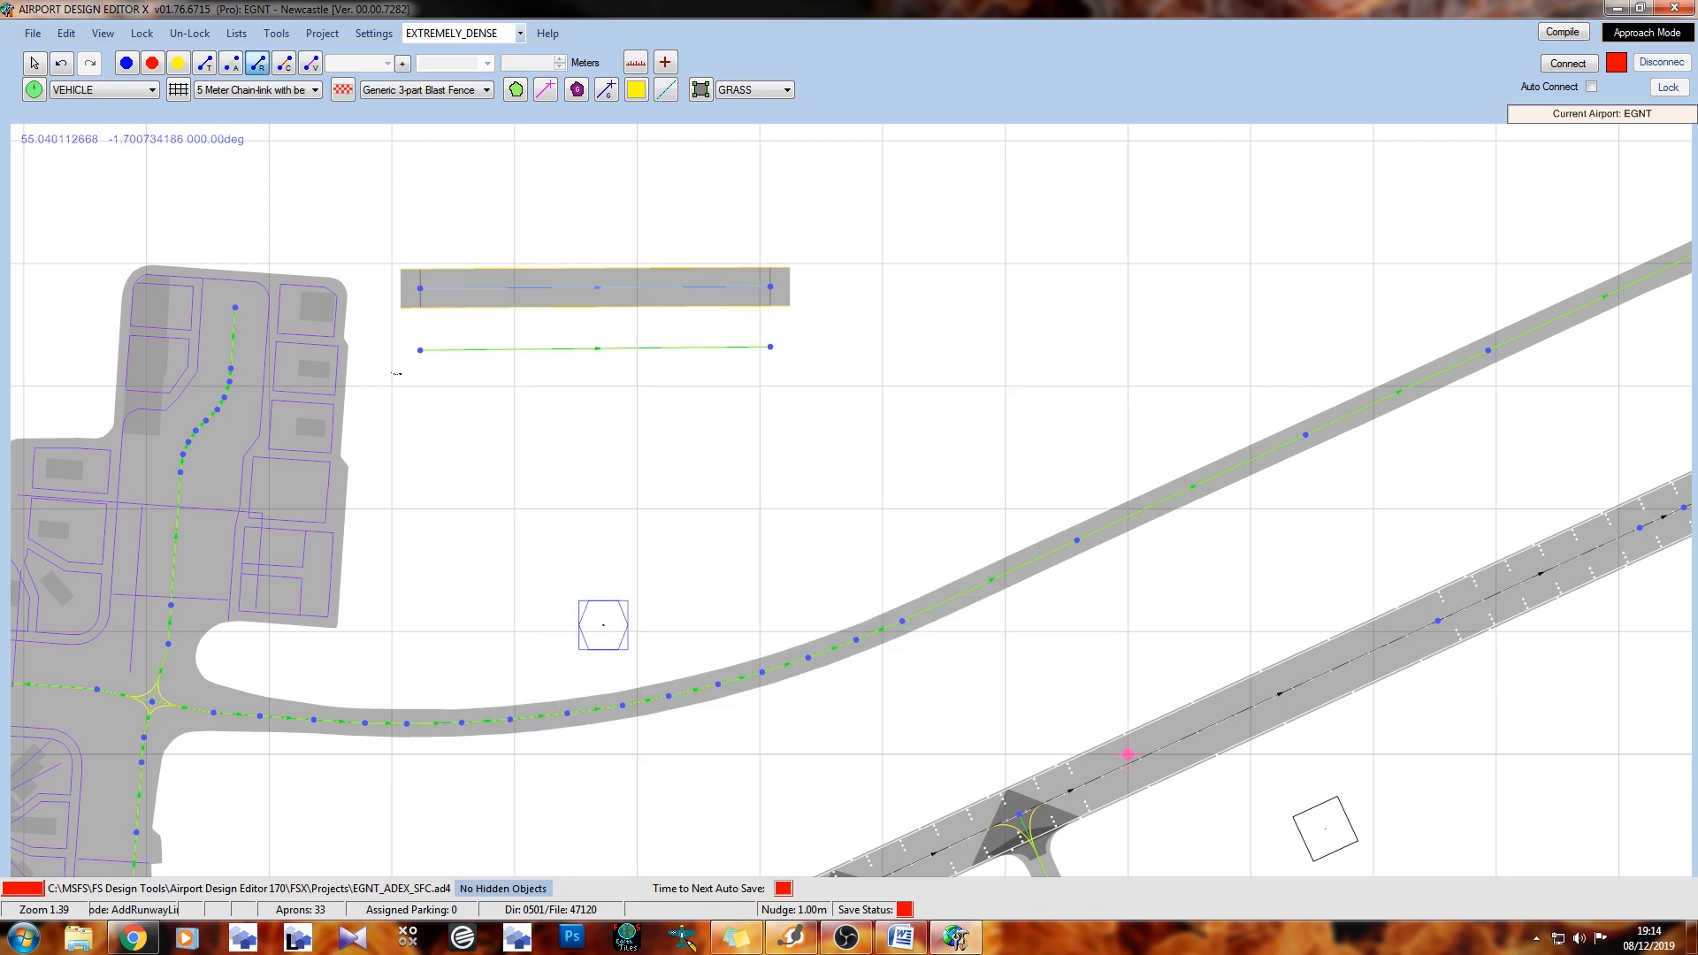
left_click(420, 394)
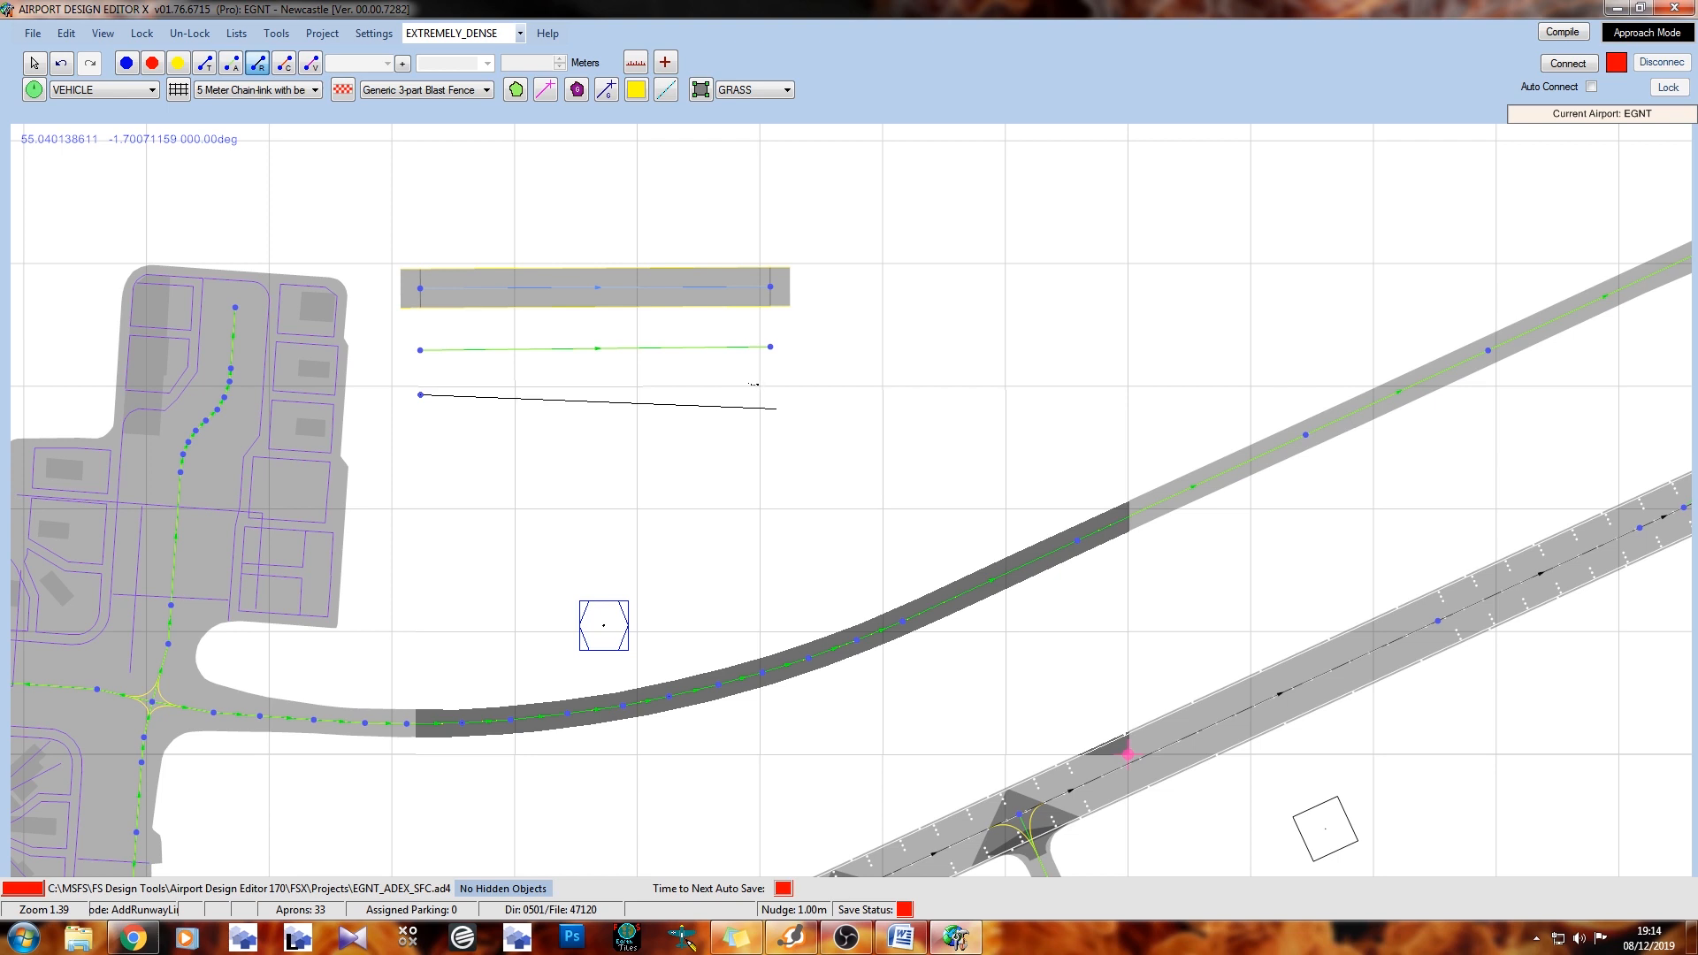
left_click(771, 394)
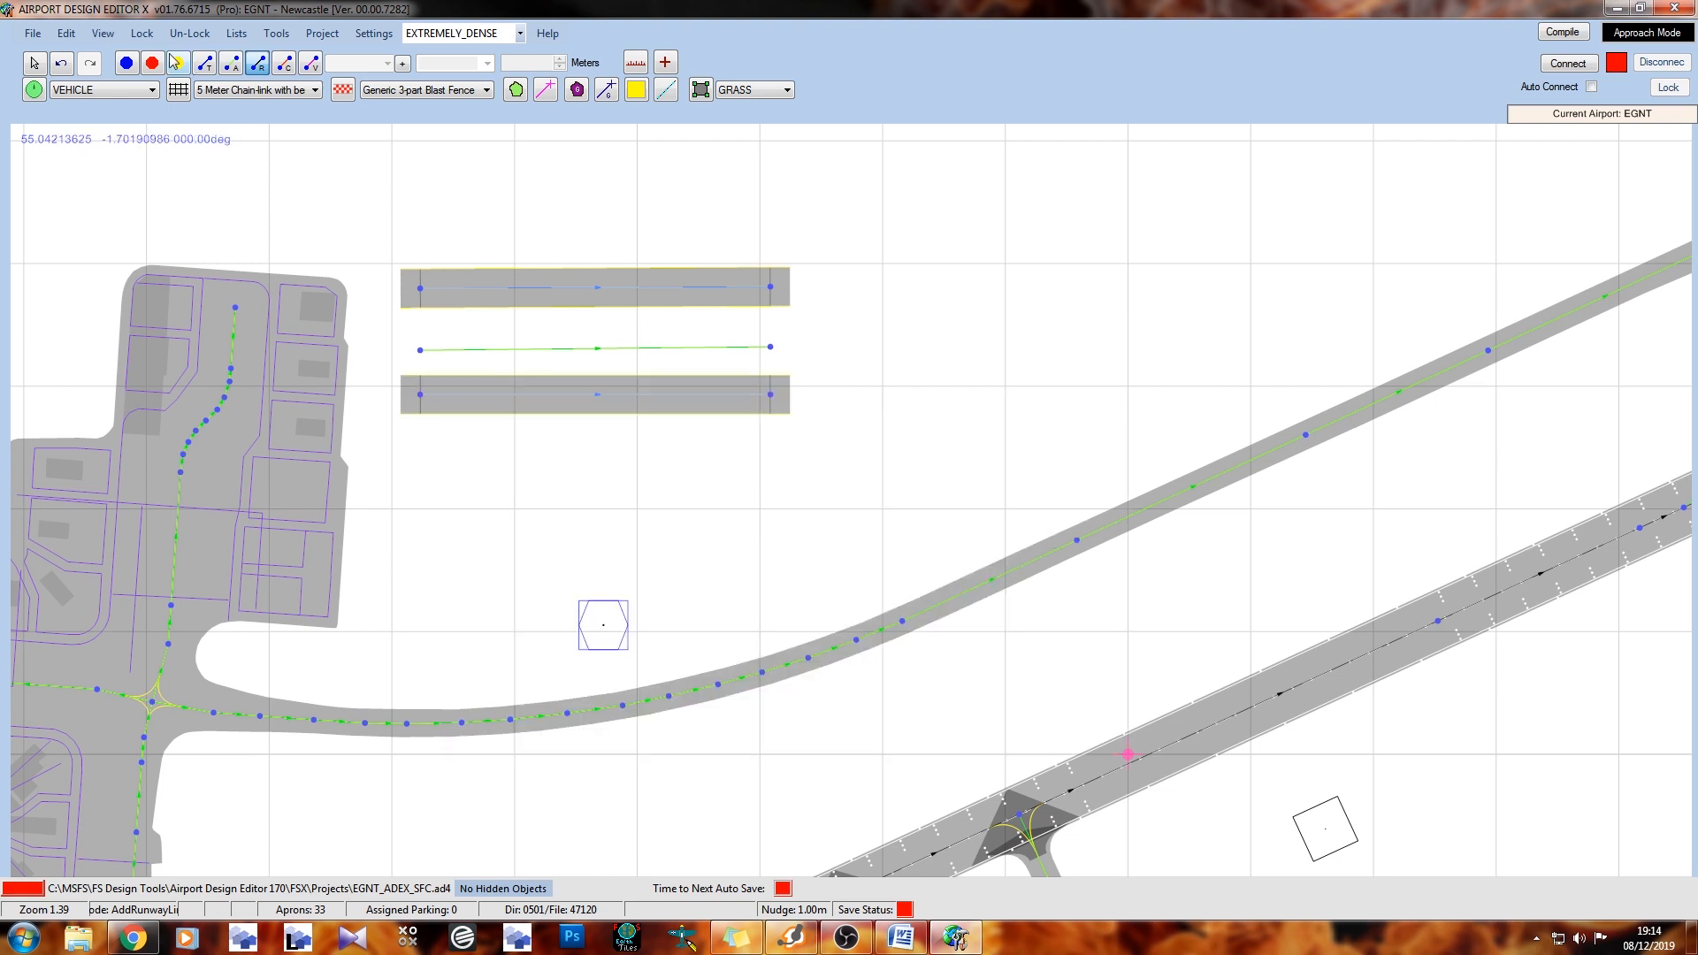
Draw a horizontal closed link, 30.48 m wide in concrete, below the runway link
left_click(285, 66)
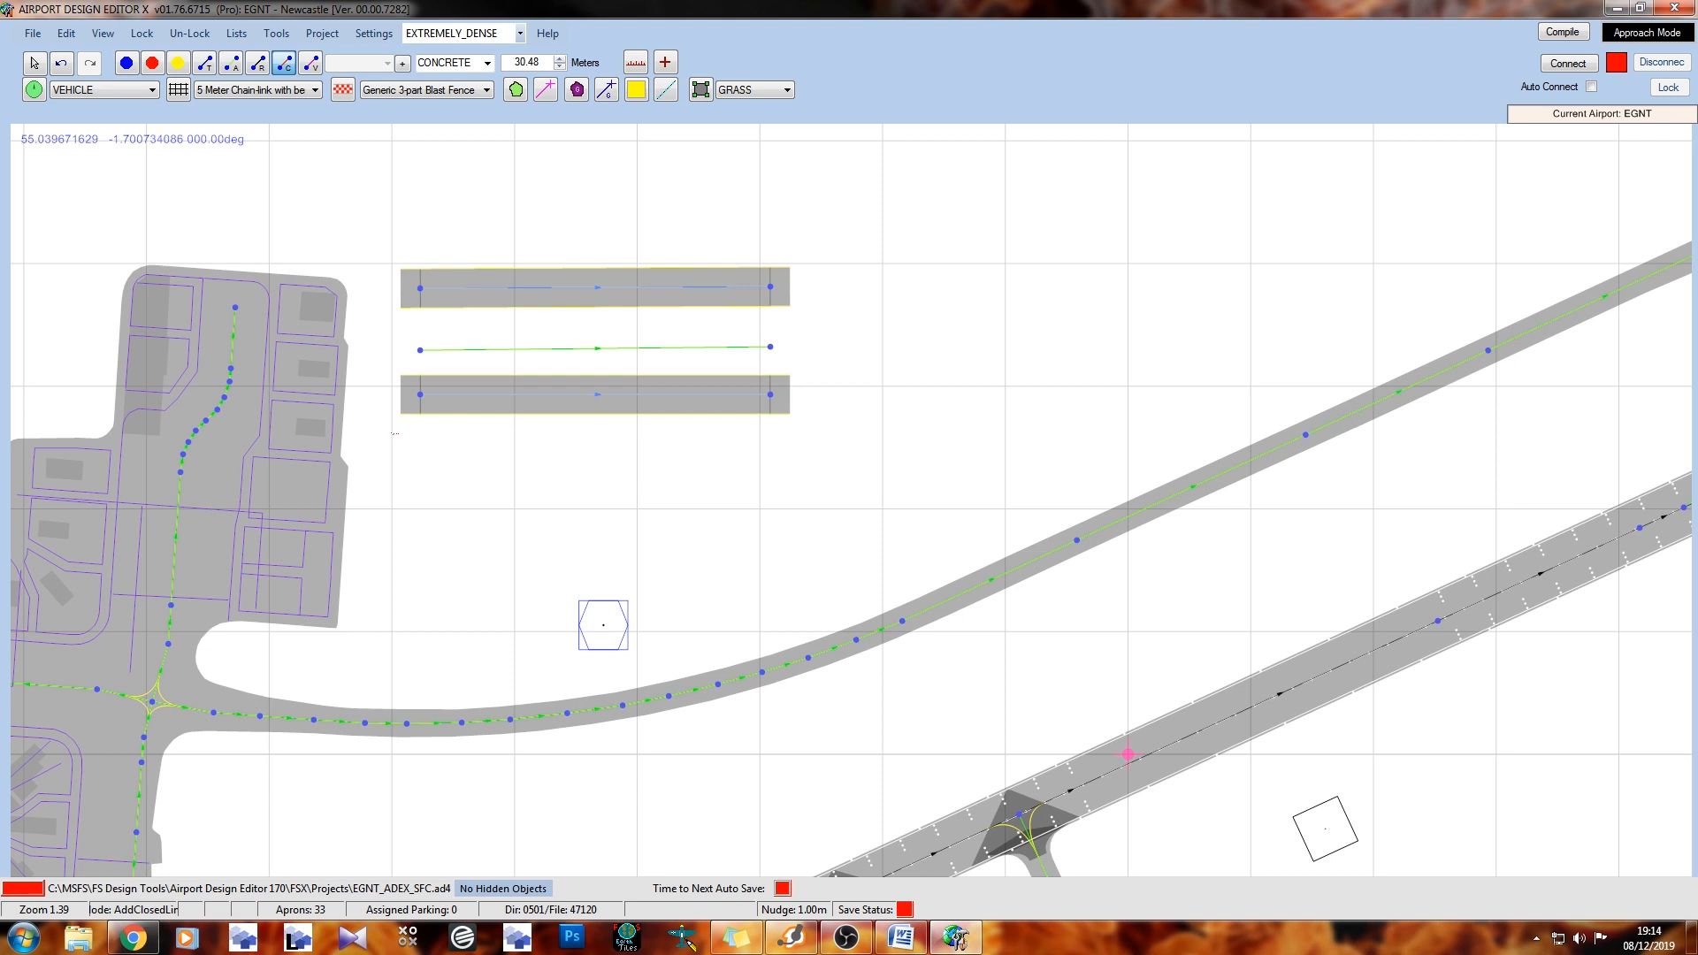
left_click(418, 458)
left_click(767, 458)
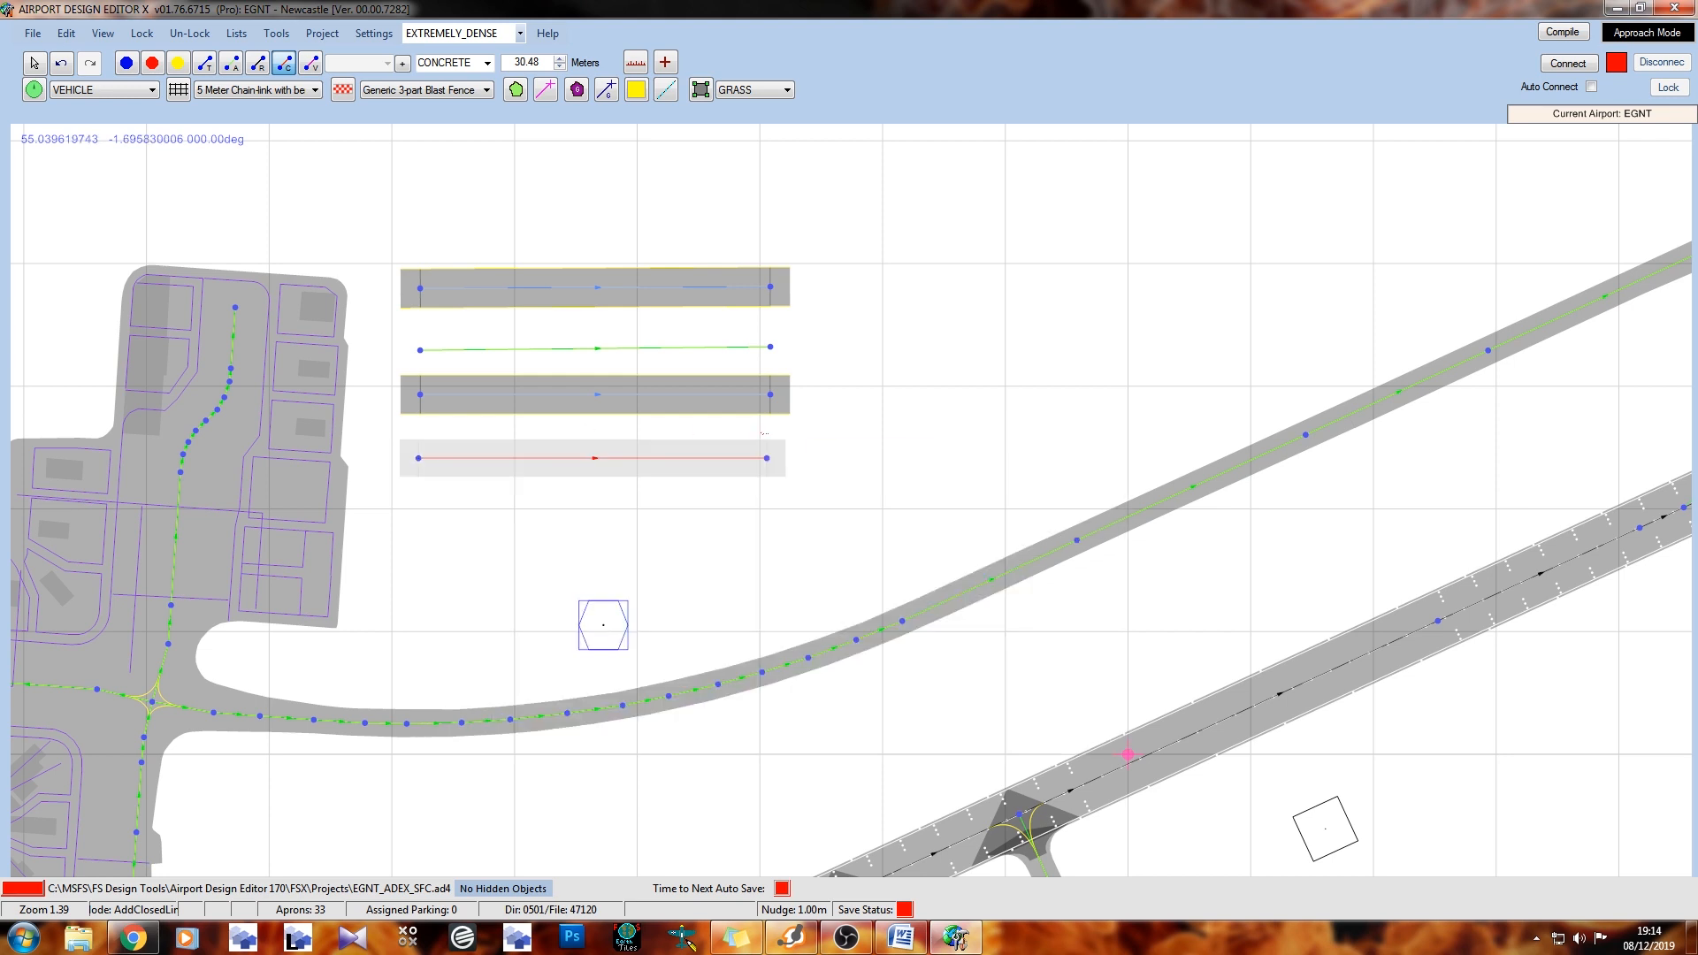
Draw a horizontal vehicle link, 9.14 m wide in asphalt, below the closed link
left_click(311, 64)
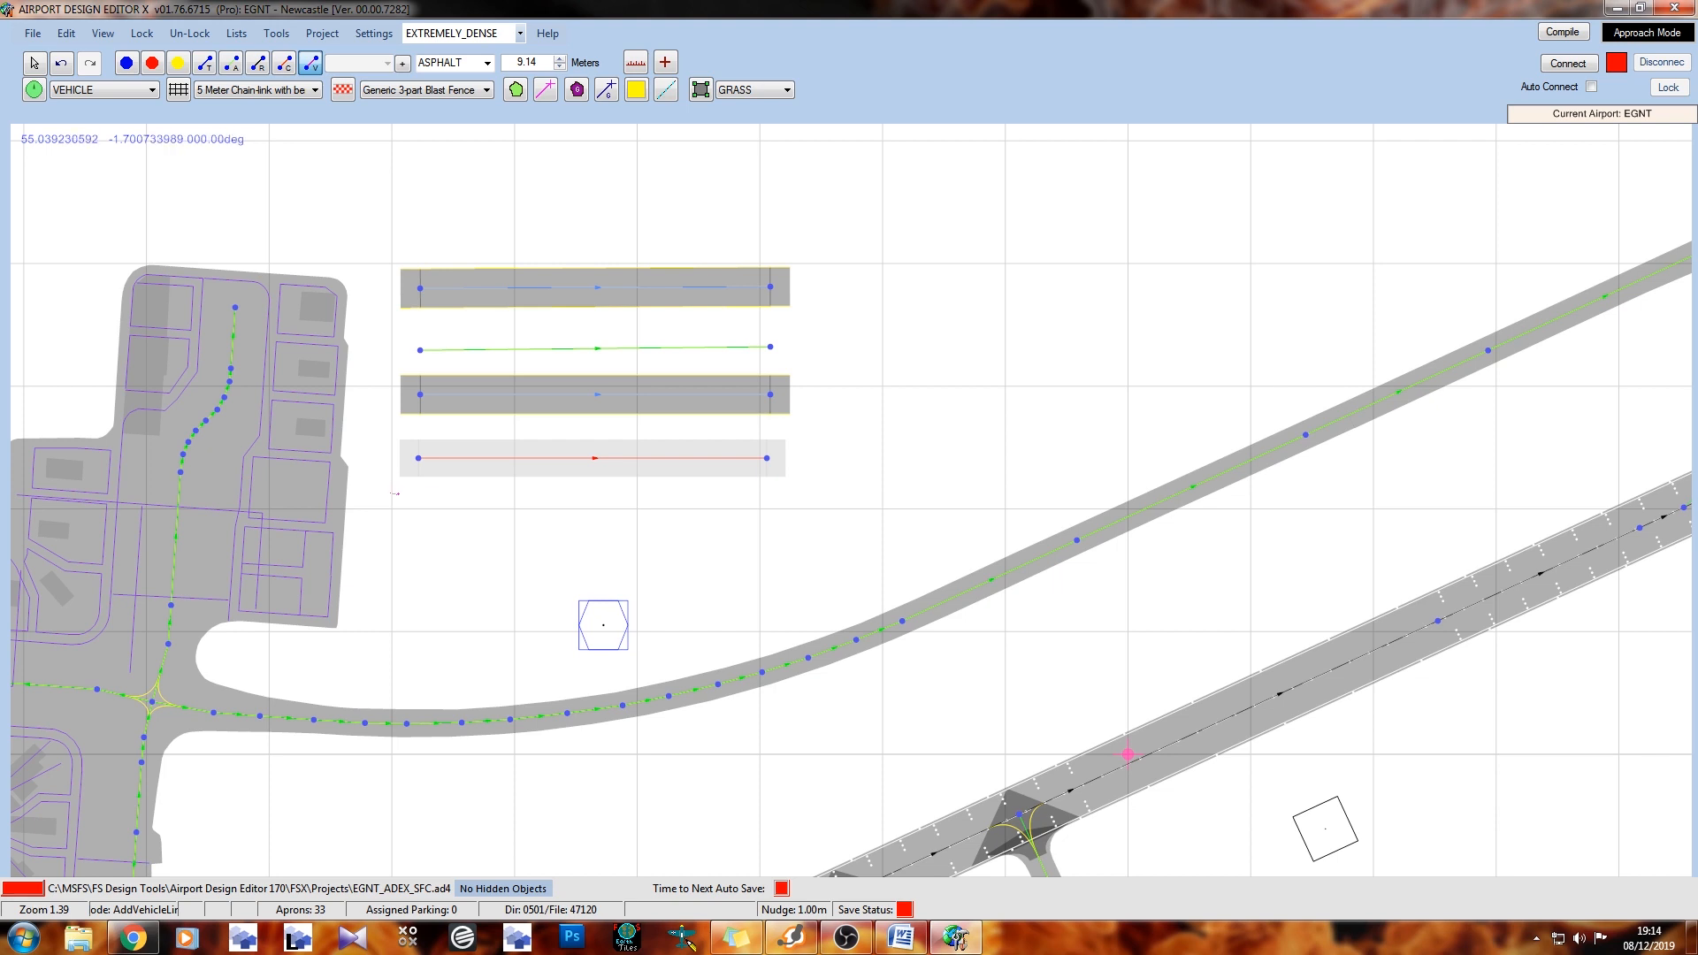
left_click(418, 518)
left_click(767, 517)
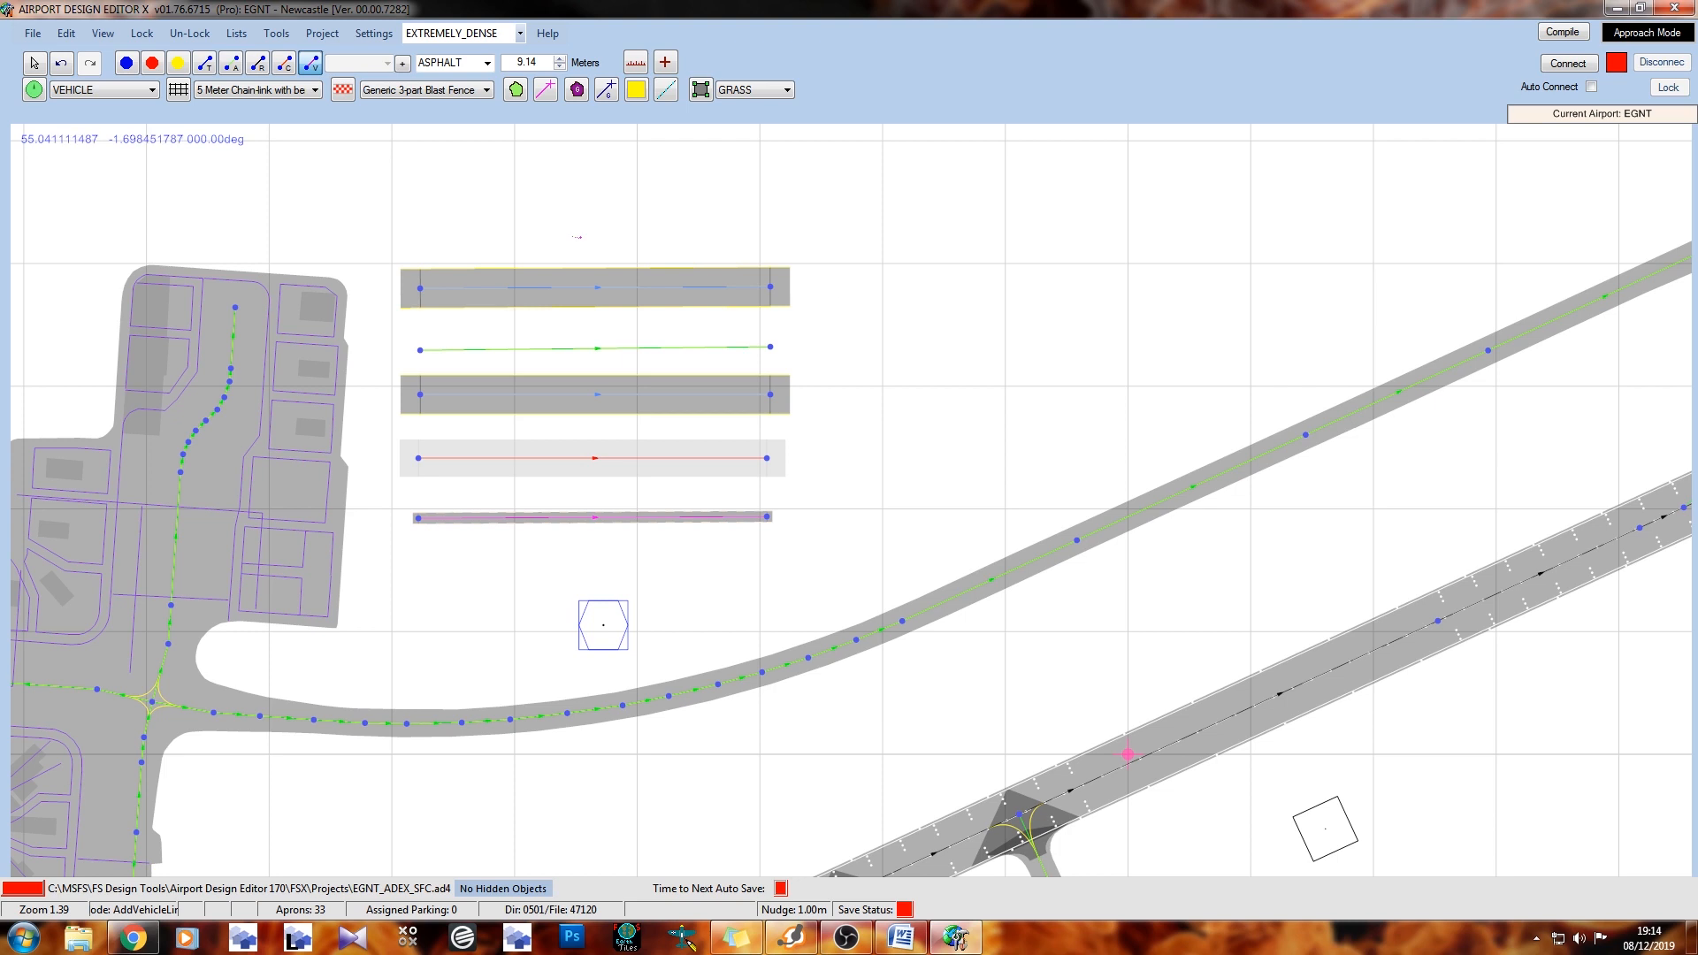
scroll(368, 268, "up", 9)
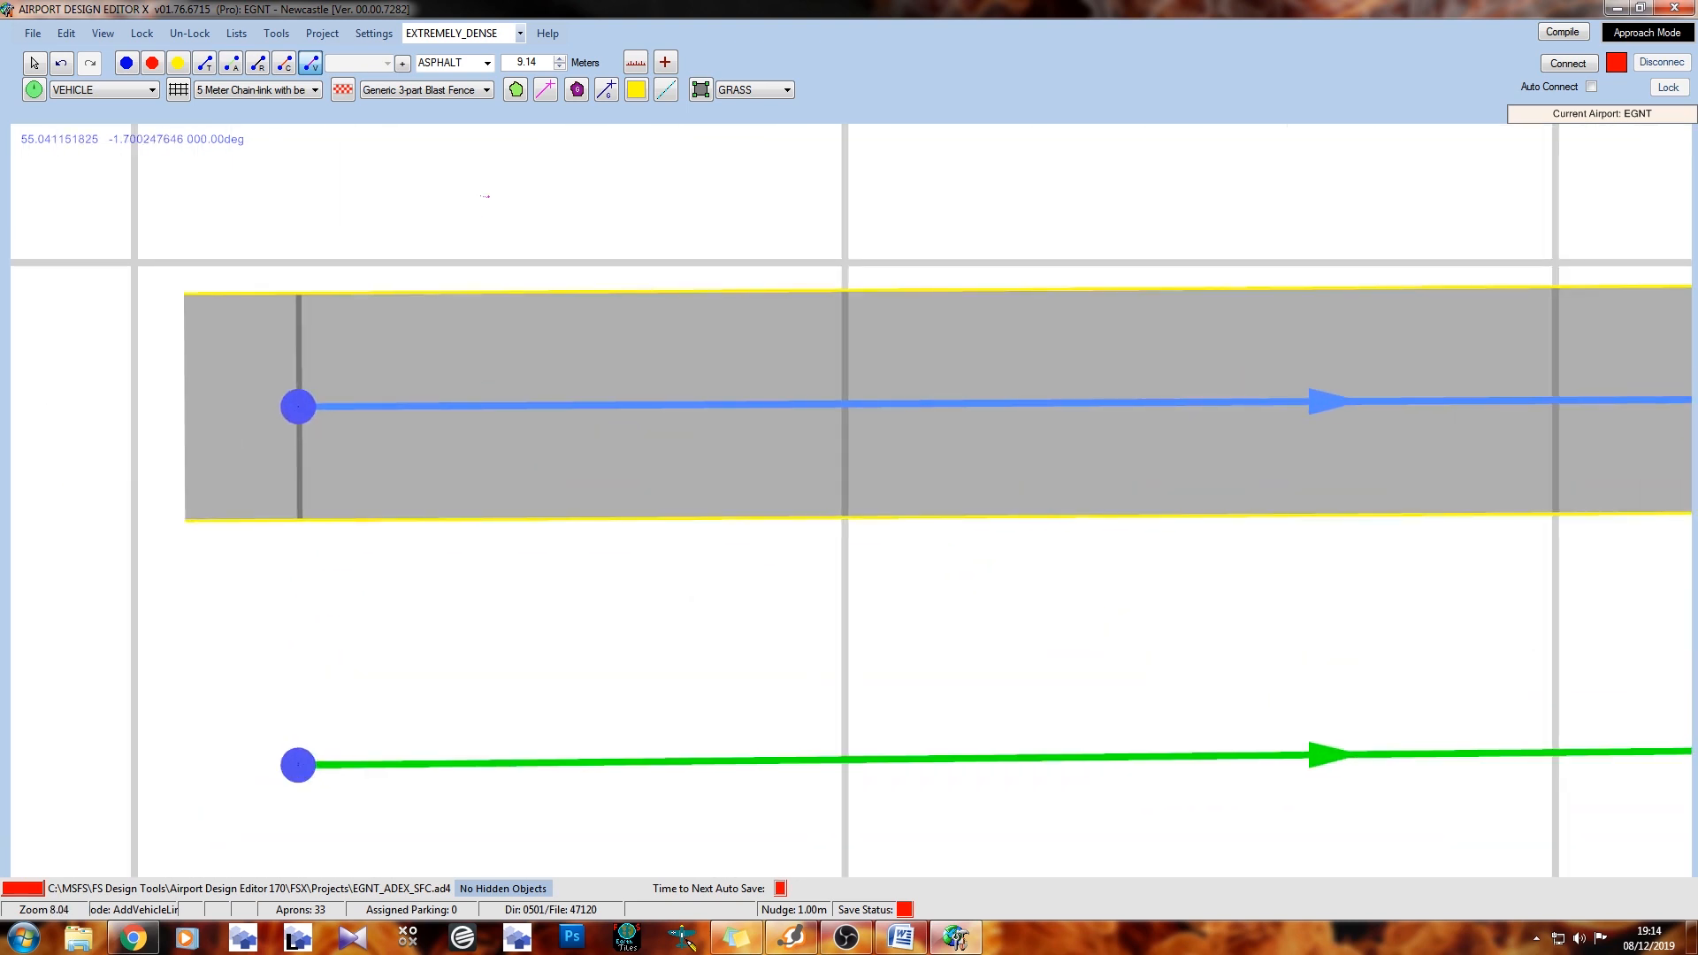
Examine how the taxiway, apron path, runway, closed and vehicle demo links differ in edge lines, surface and colour
middle_click_drag(724, 575, 688, 603)
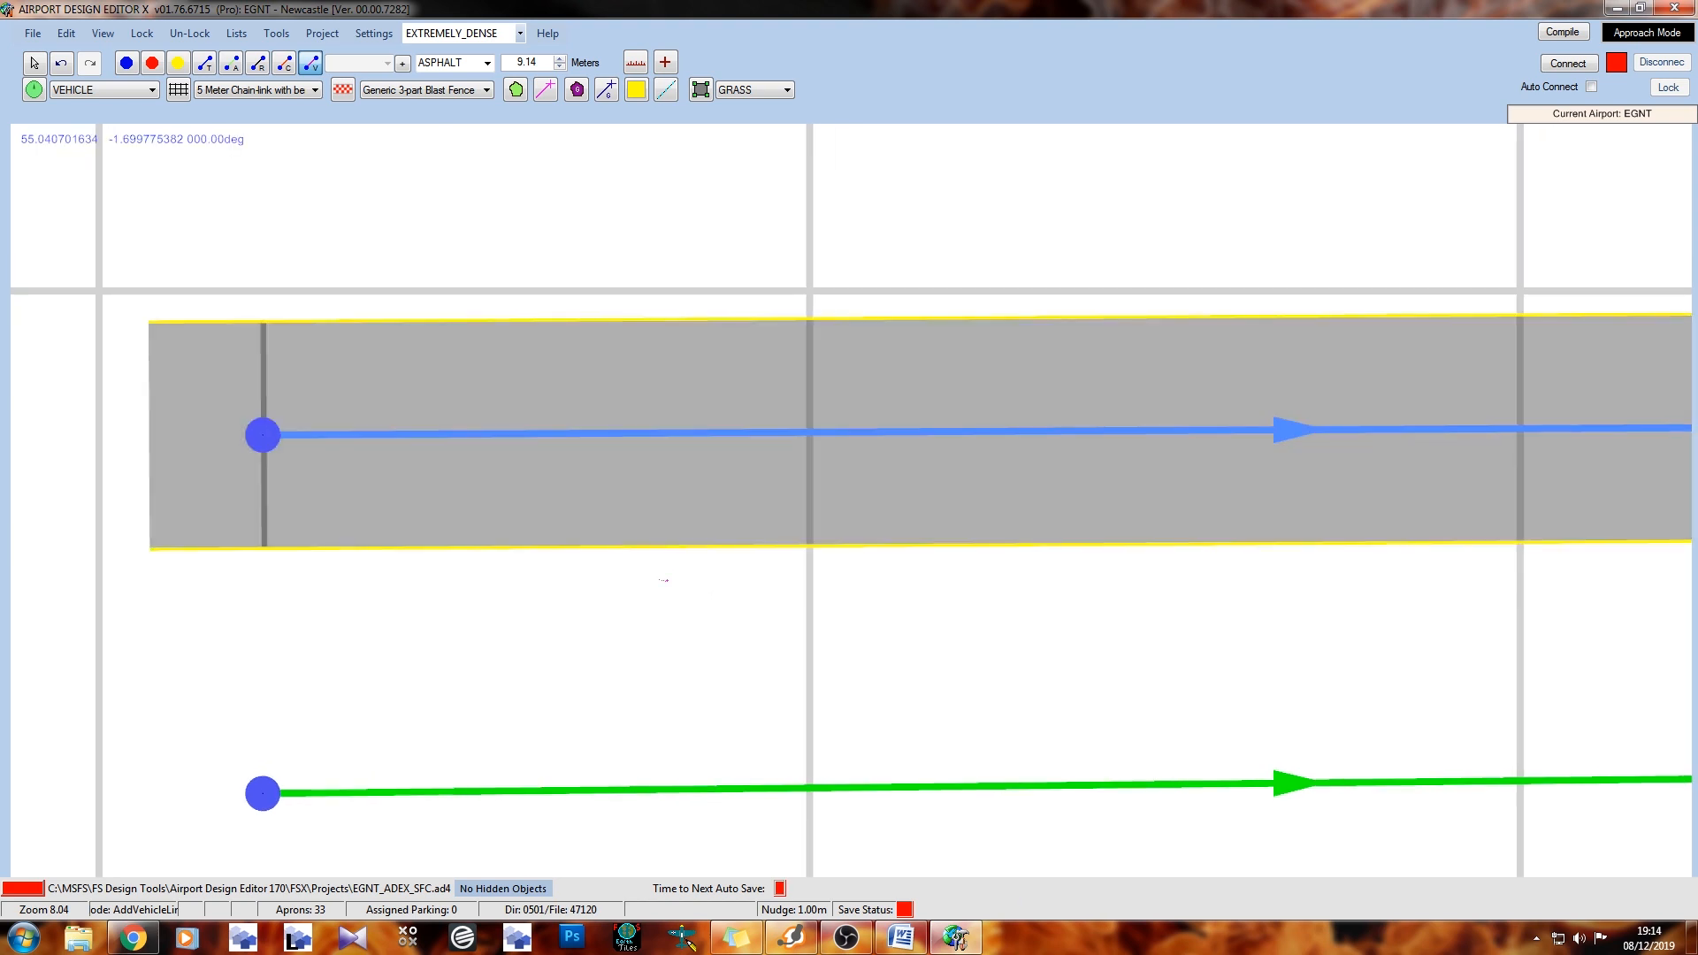
middle_click_drag(506, 674, 541, 465)
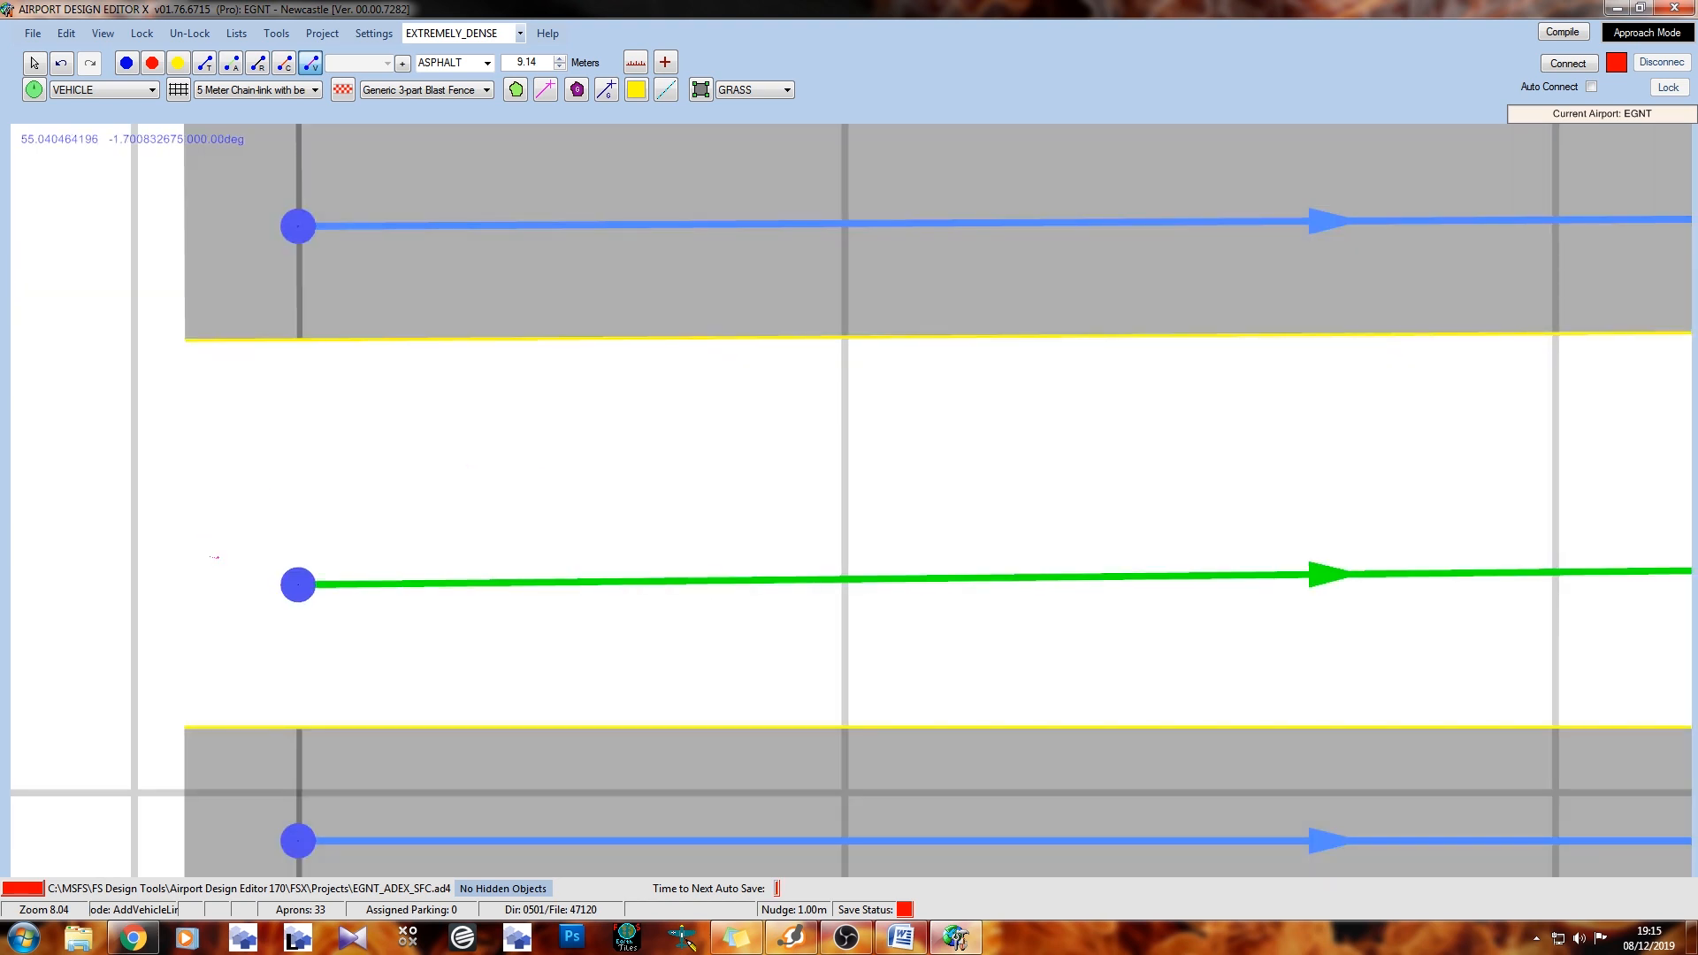
middle_click_drag(663, 427, 607, 538)
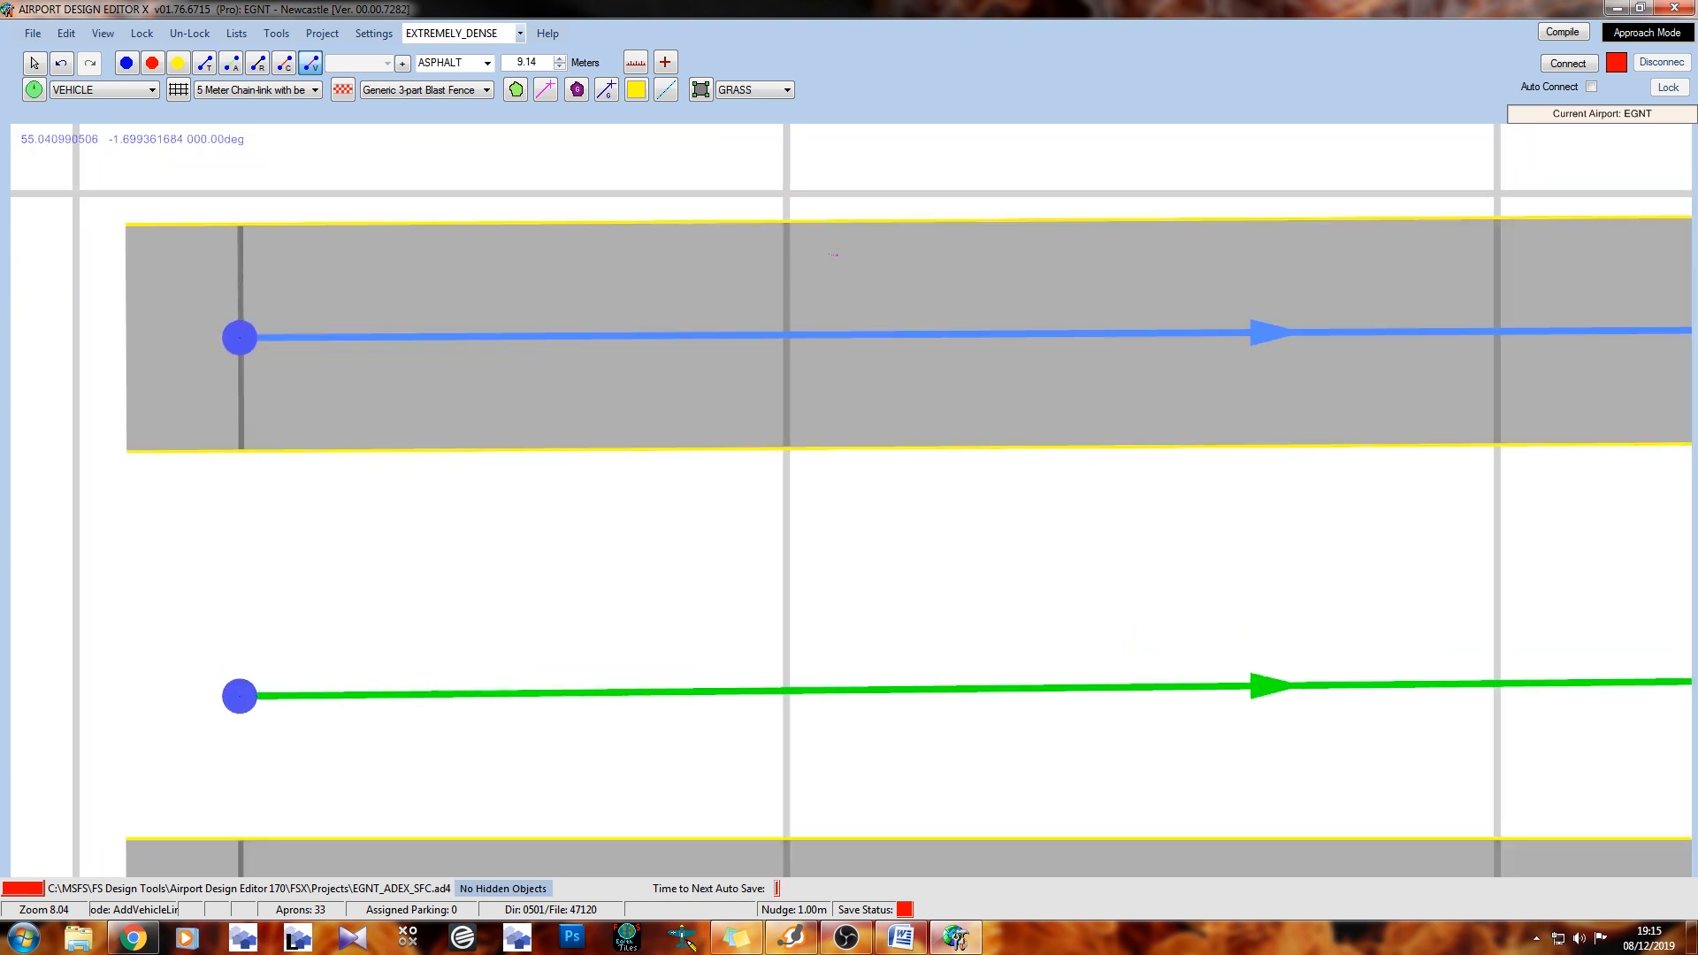
middle_click_drag(637, 461, 583, 285)
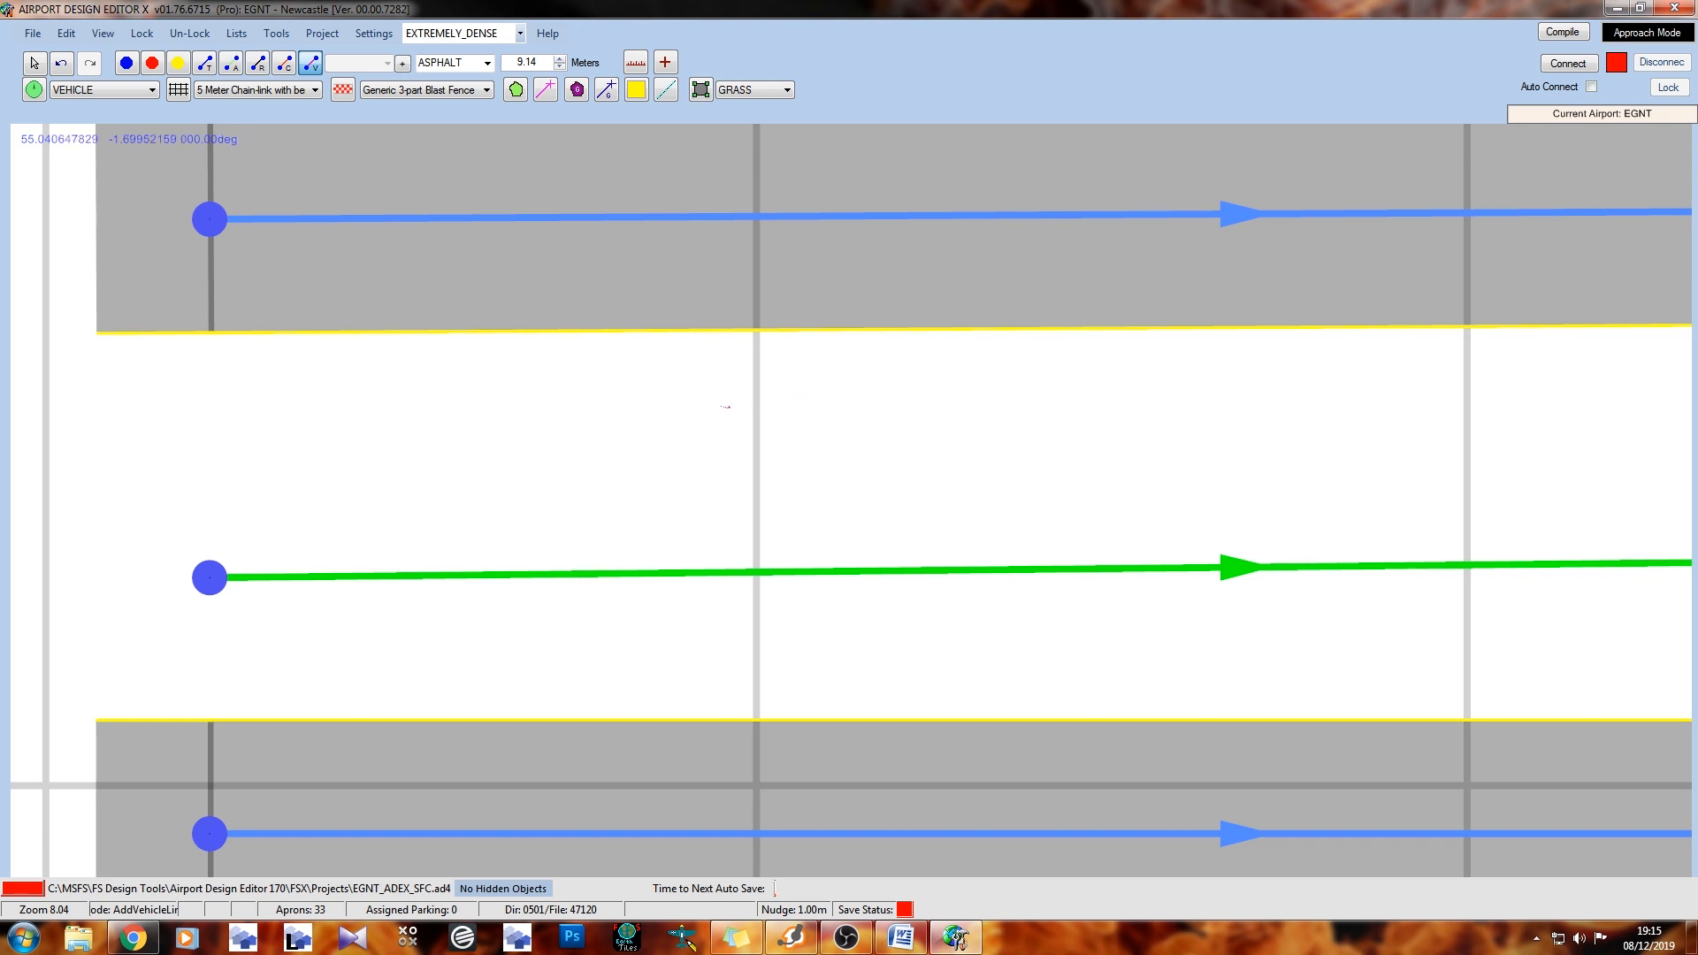
scroll(697, 575, "down", 3)
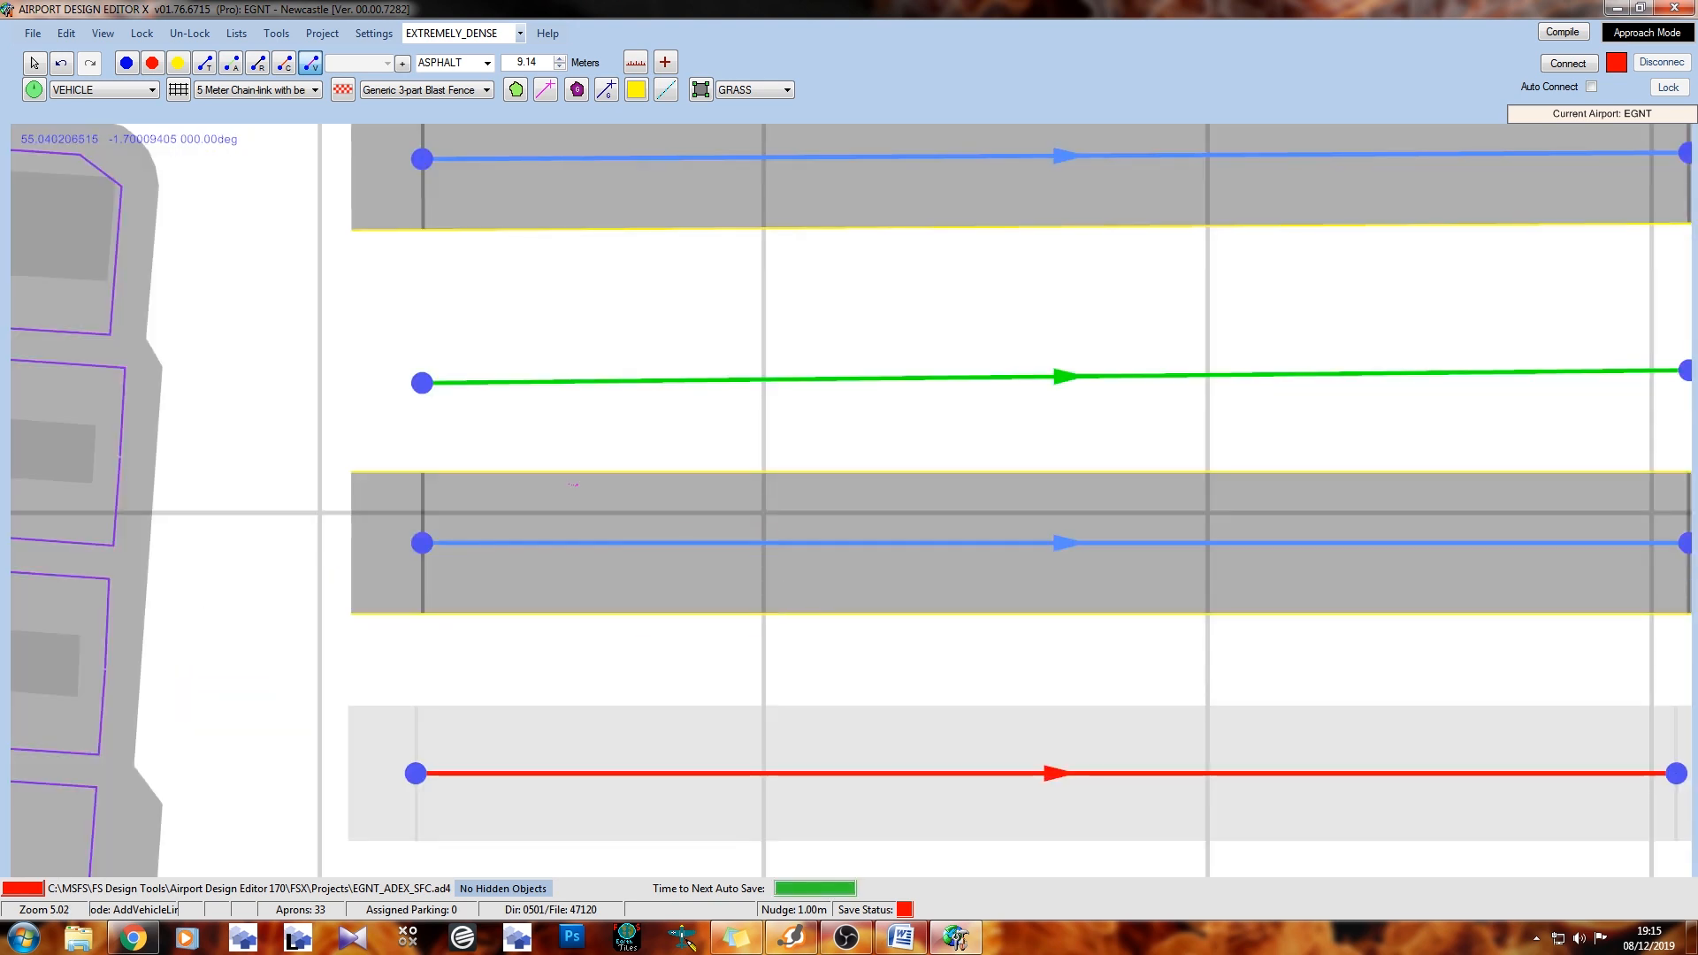
scroll(437, 355, "down", 1)
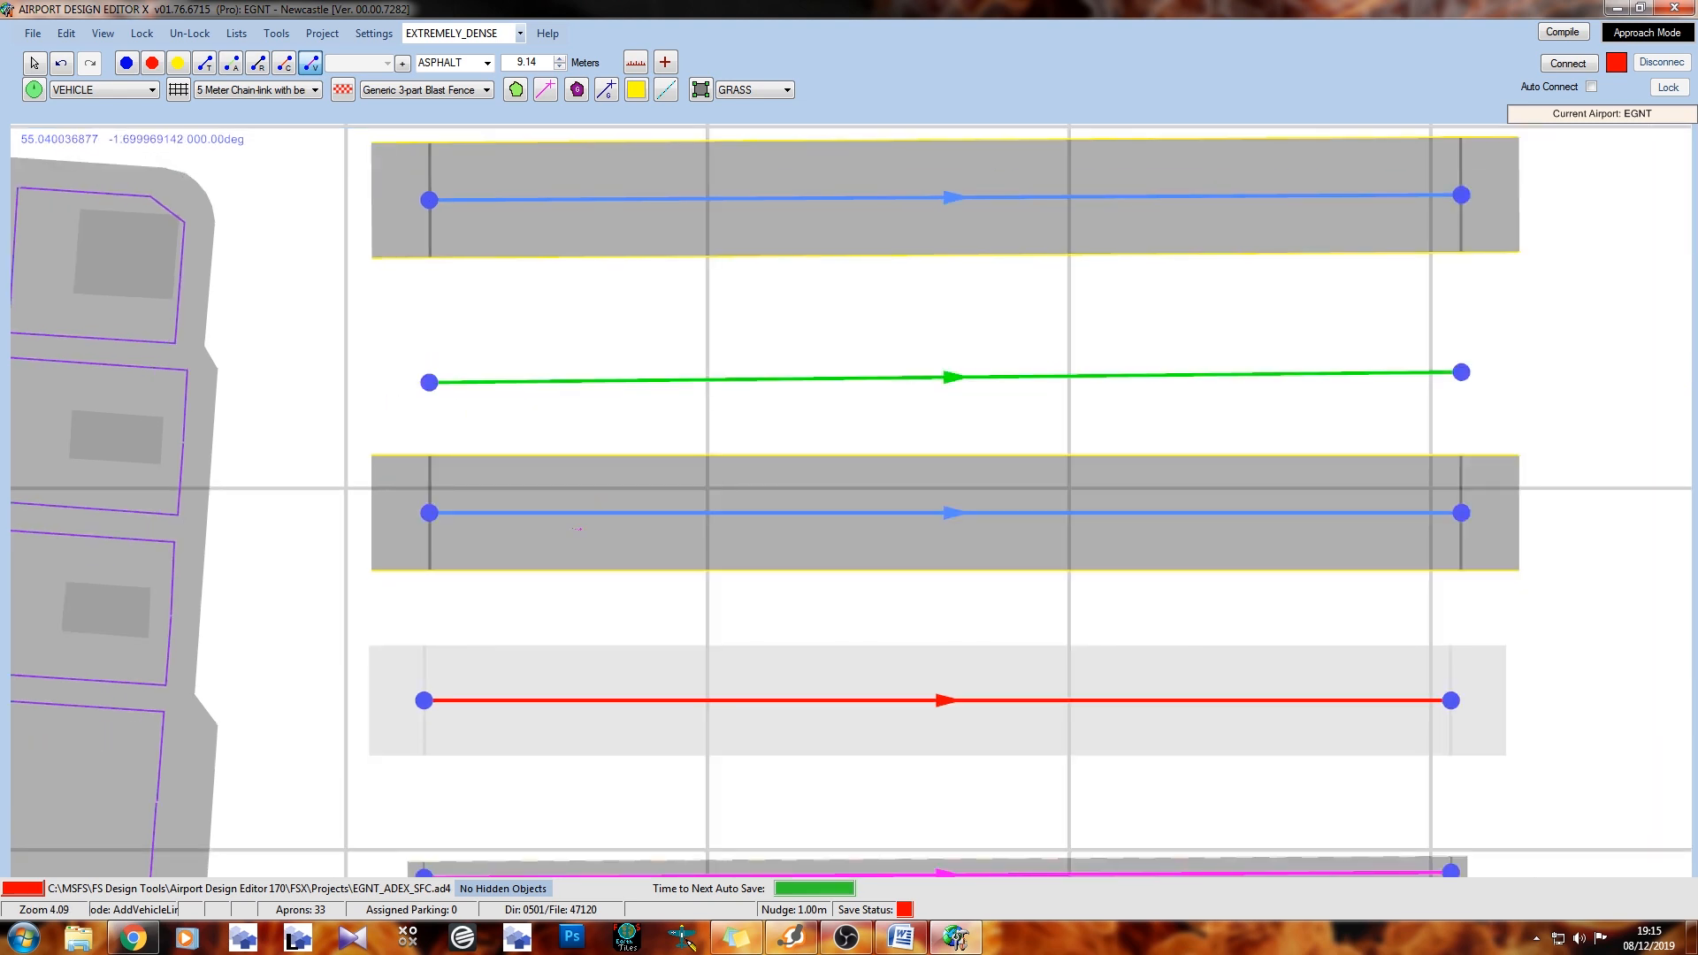
Activate the closed and runway link tools in turn, and examine the runway links along runway 07/25
left_click(284, 62)
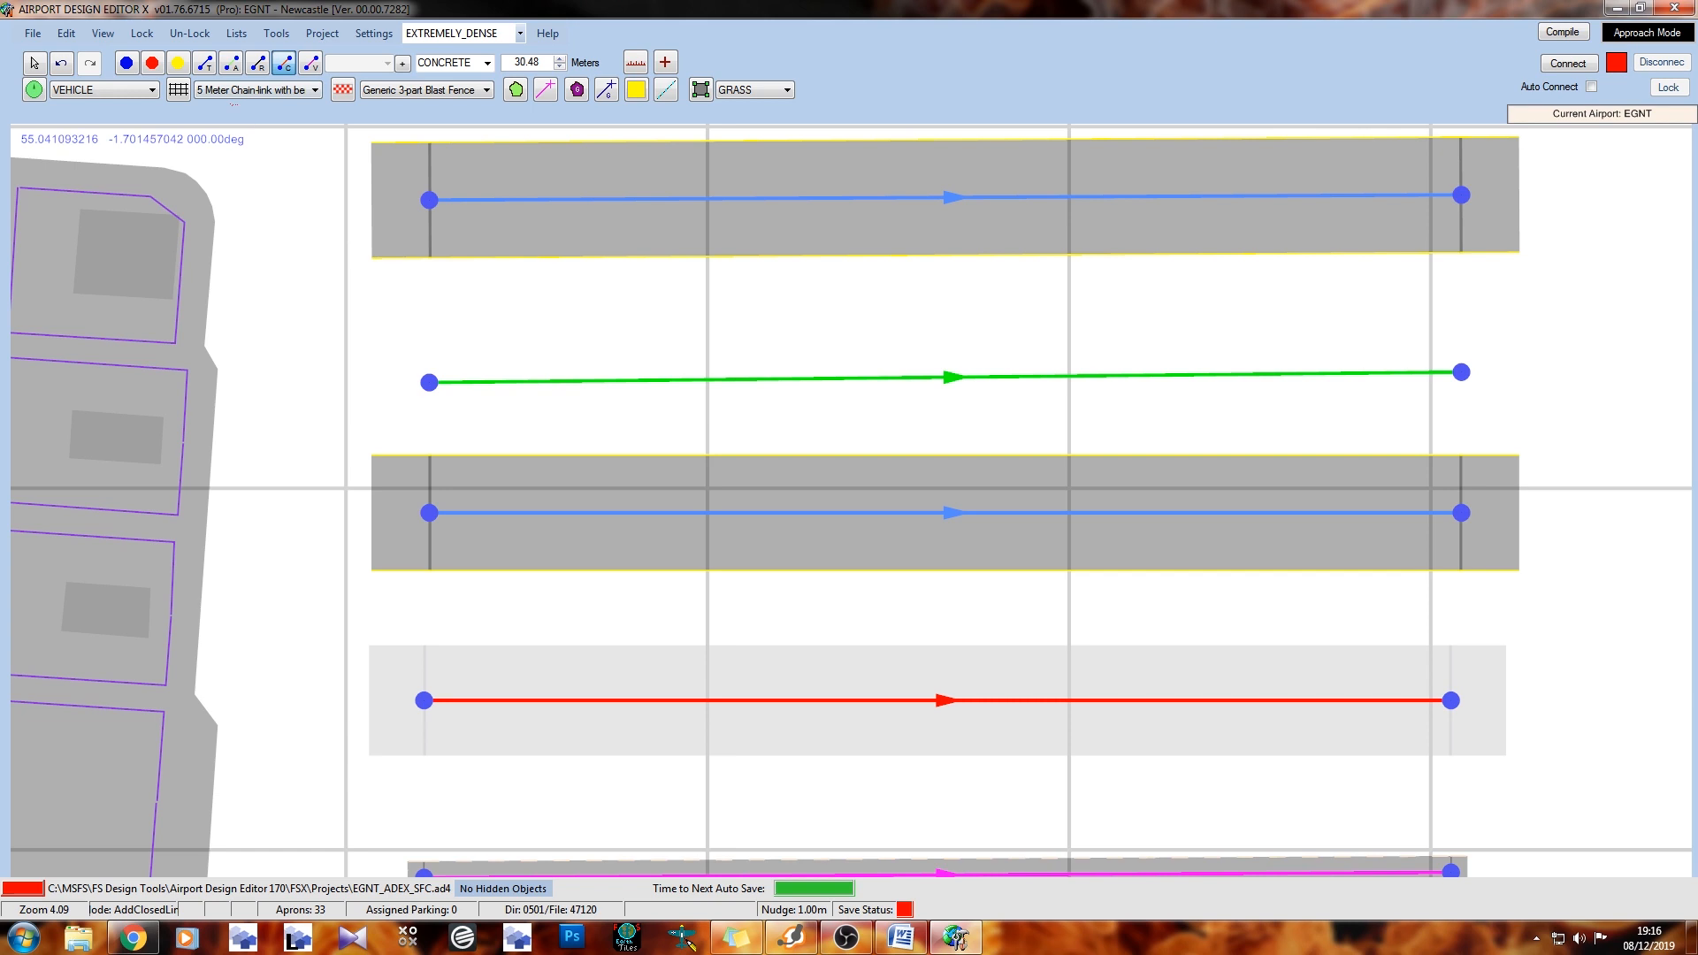
left_click(257, 61)
scroll(467, 238, "down", 4)
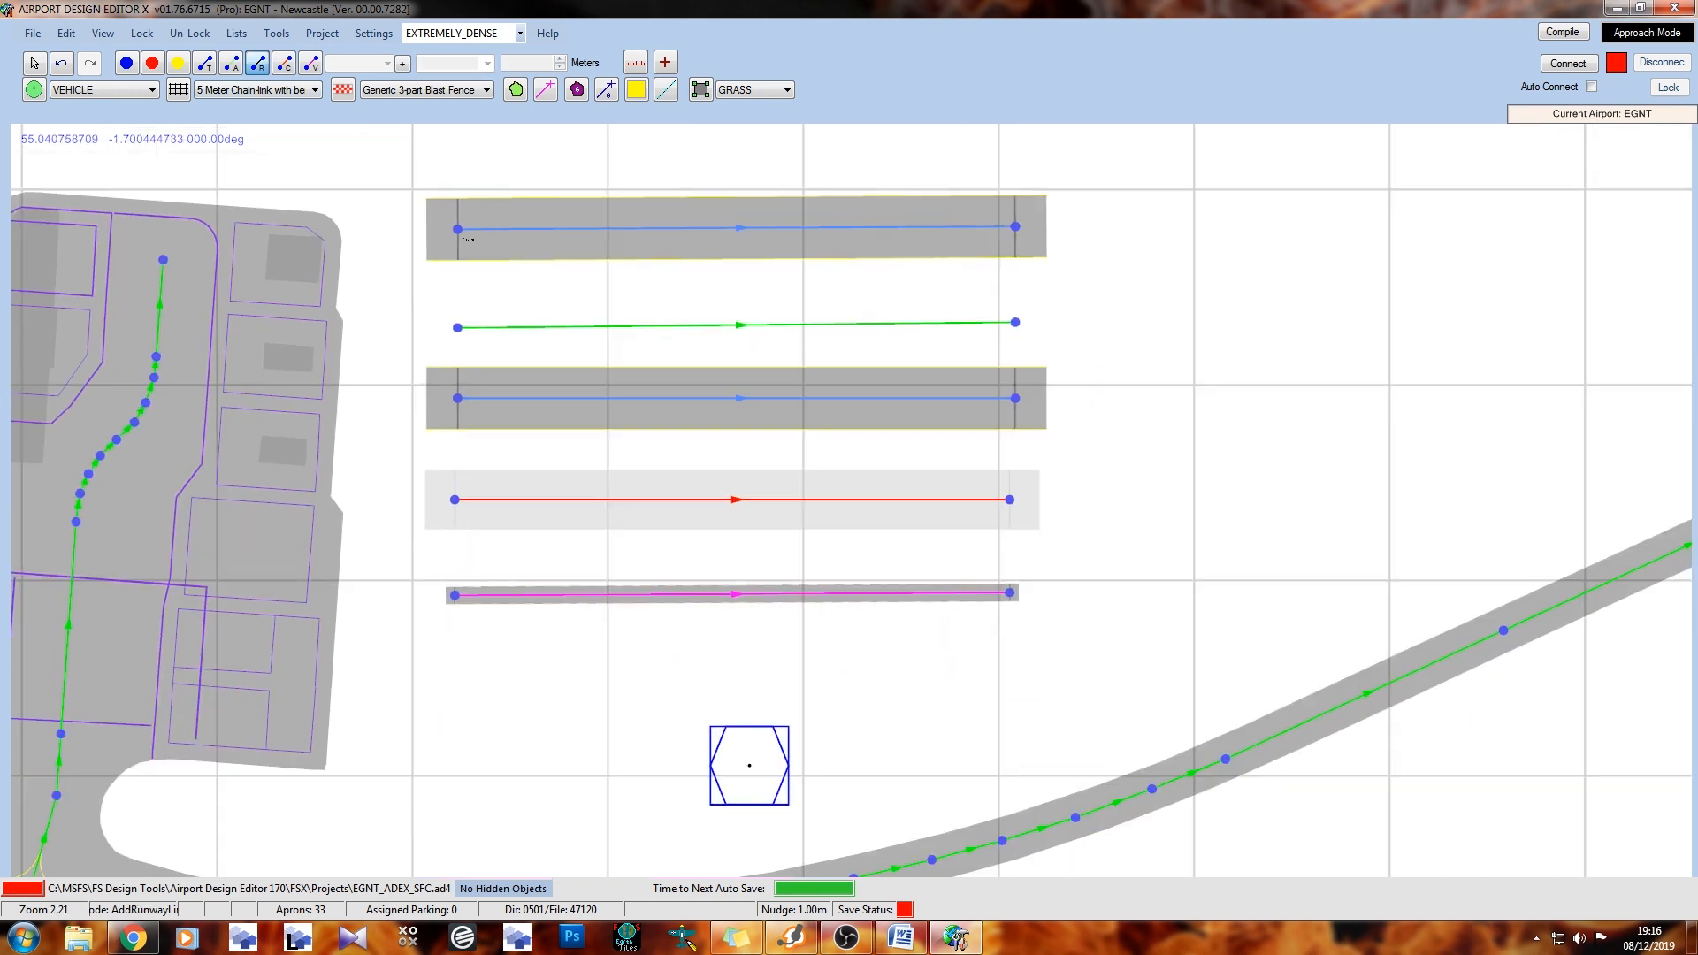
scroll(467, 237, "down", 2)
middle_click_drag(675, 698, 720, 266)
scroll(654, 562, "up", 7)
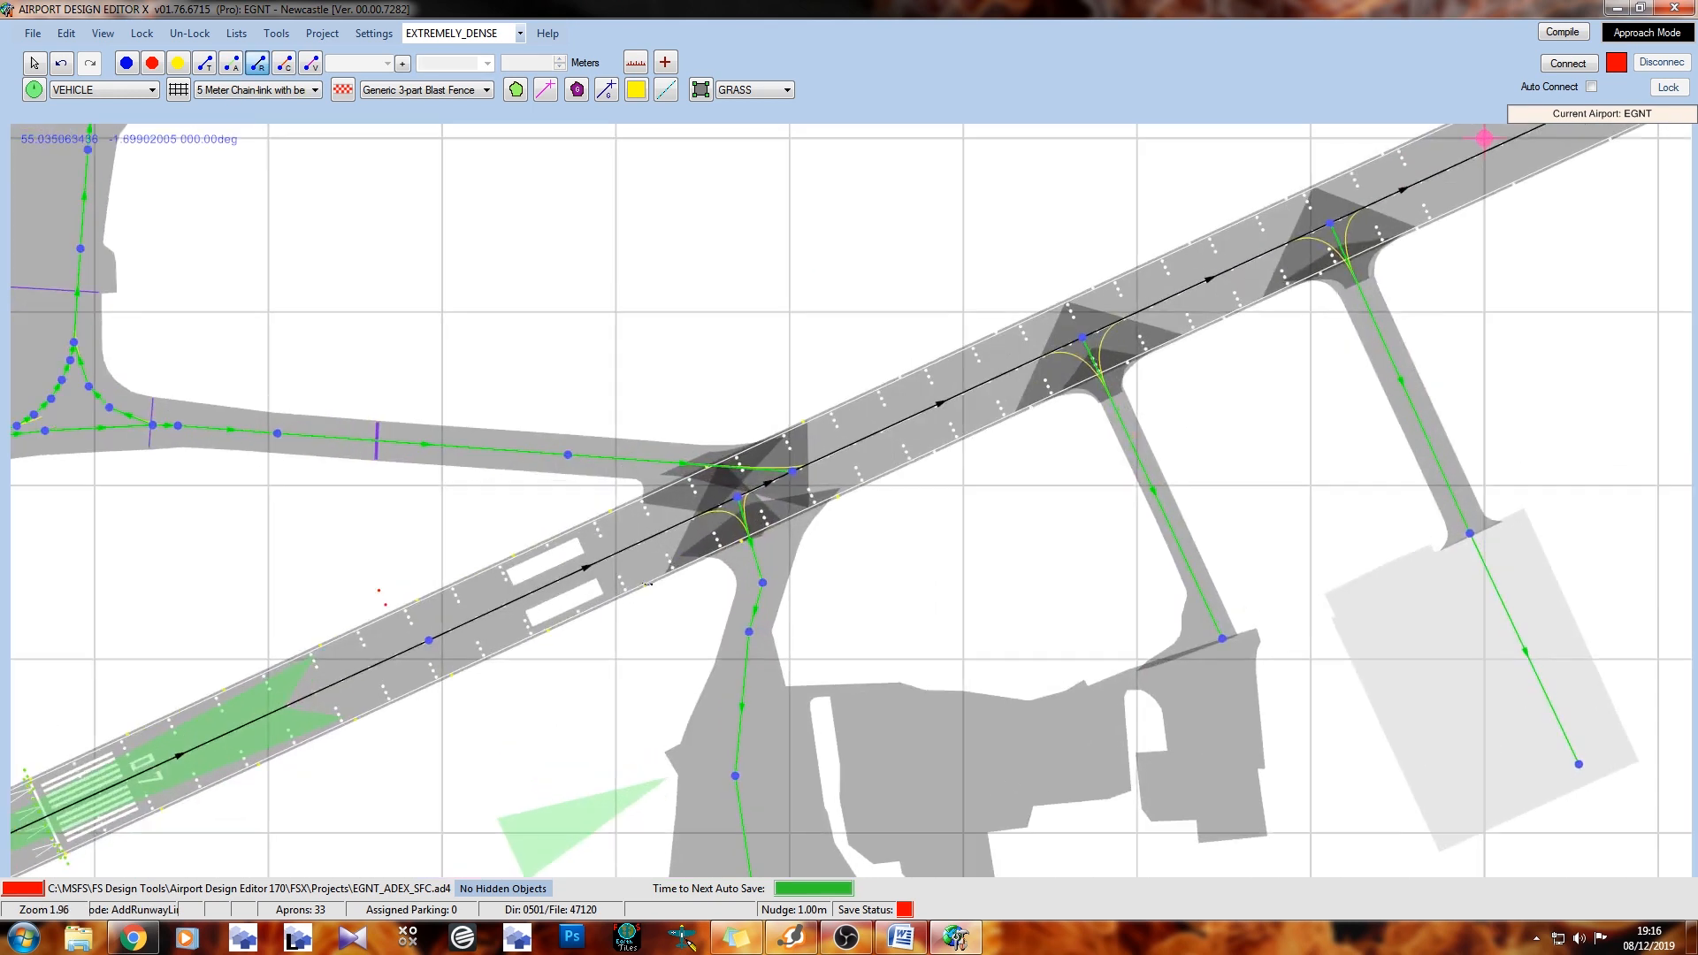
scroll(655, 563, "up", 5)
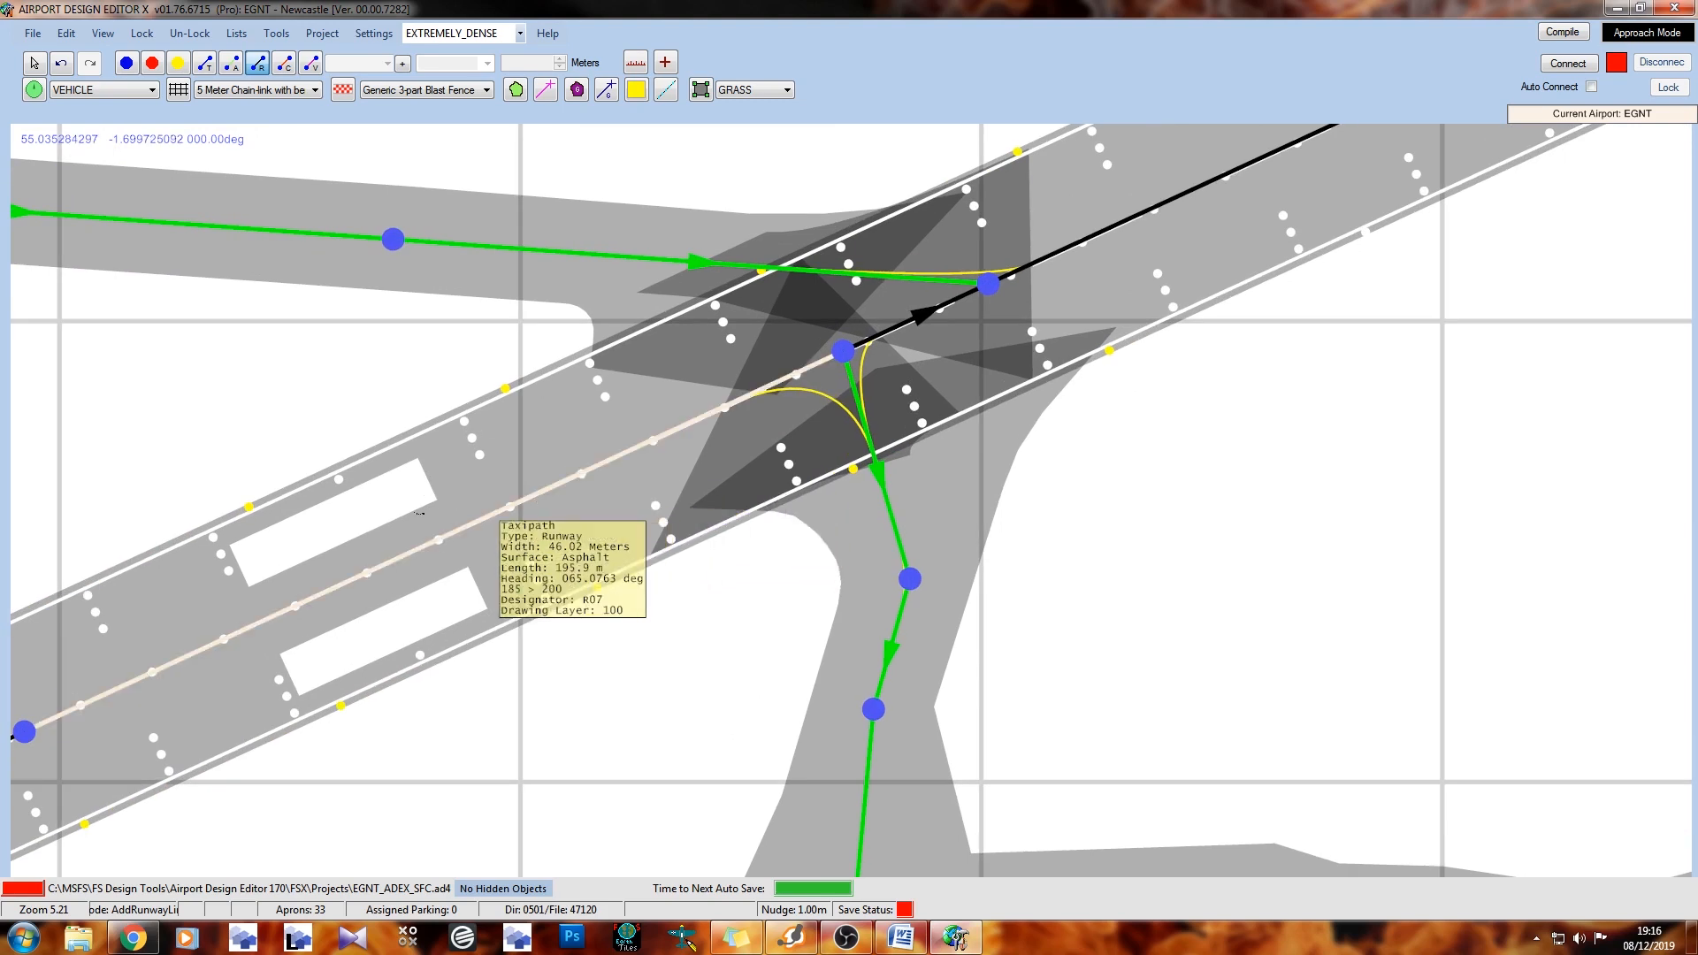
middle_click_drag(599, 673, 966, 530)
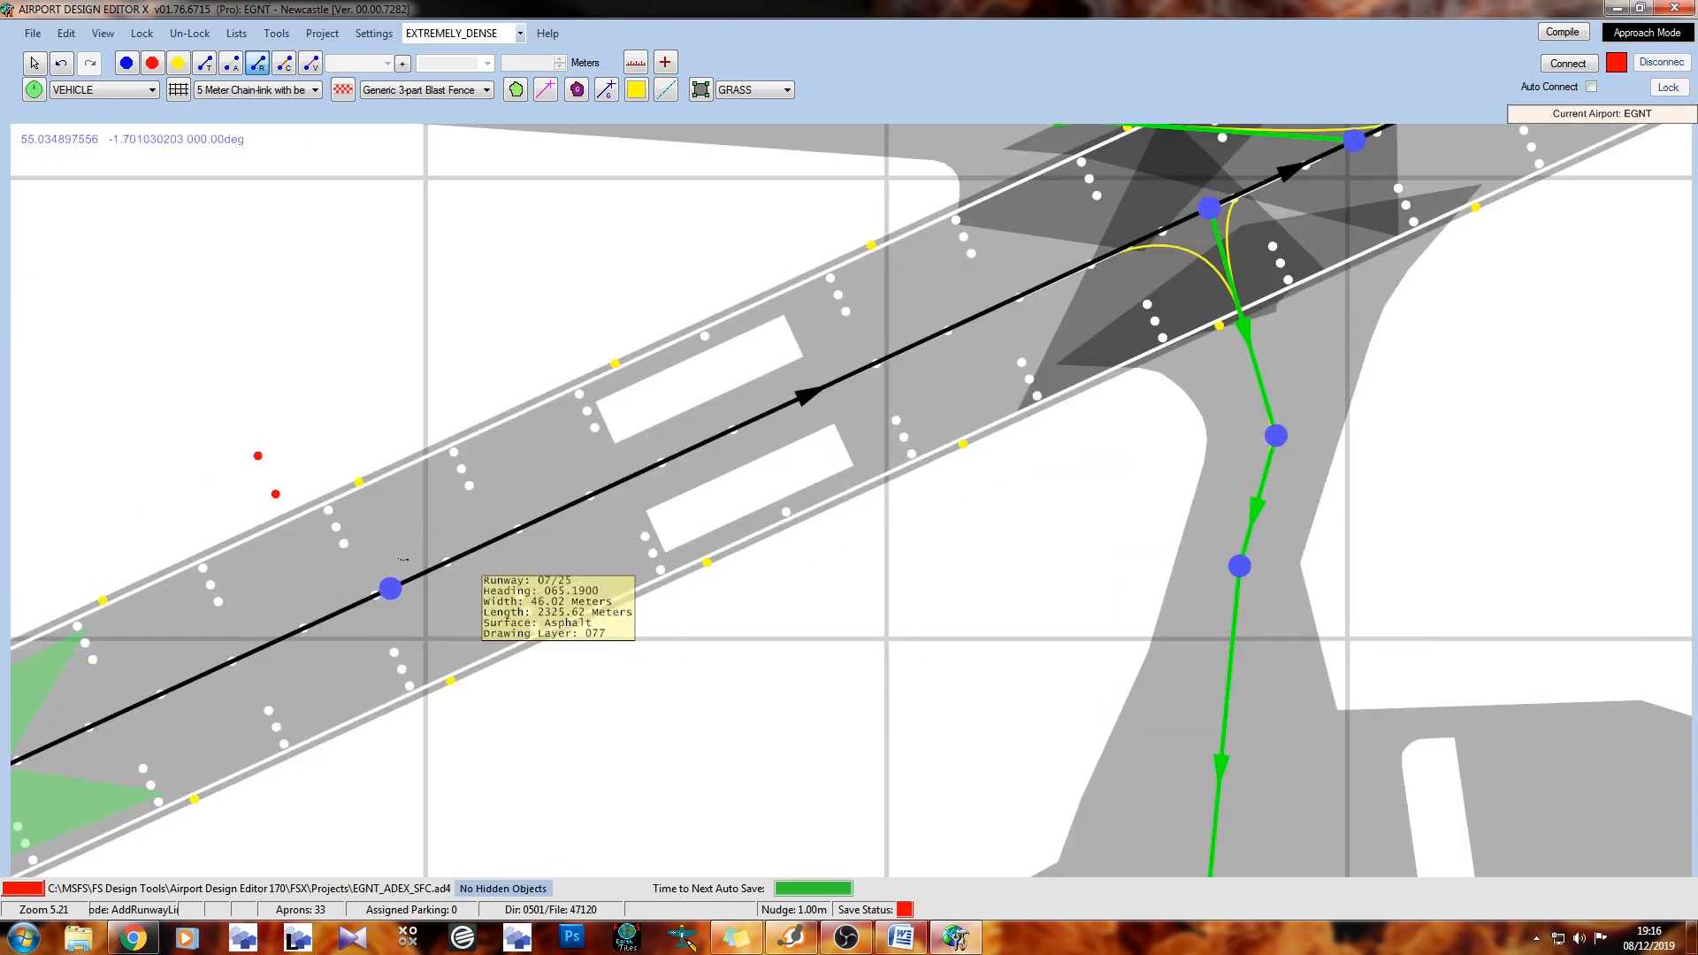
middle_click_drag(481, 649, 951, 646)
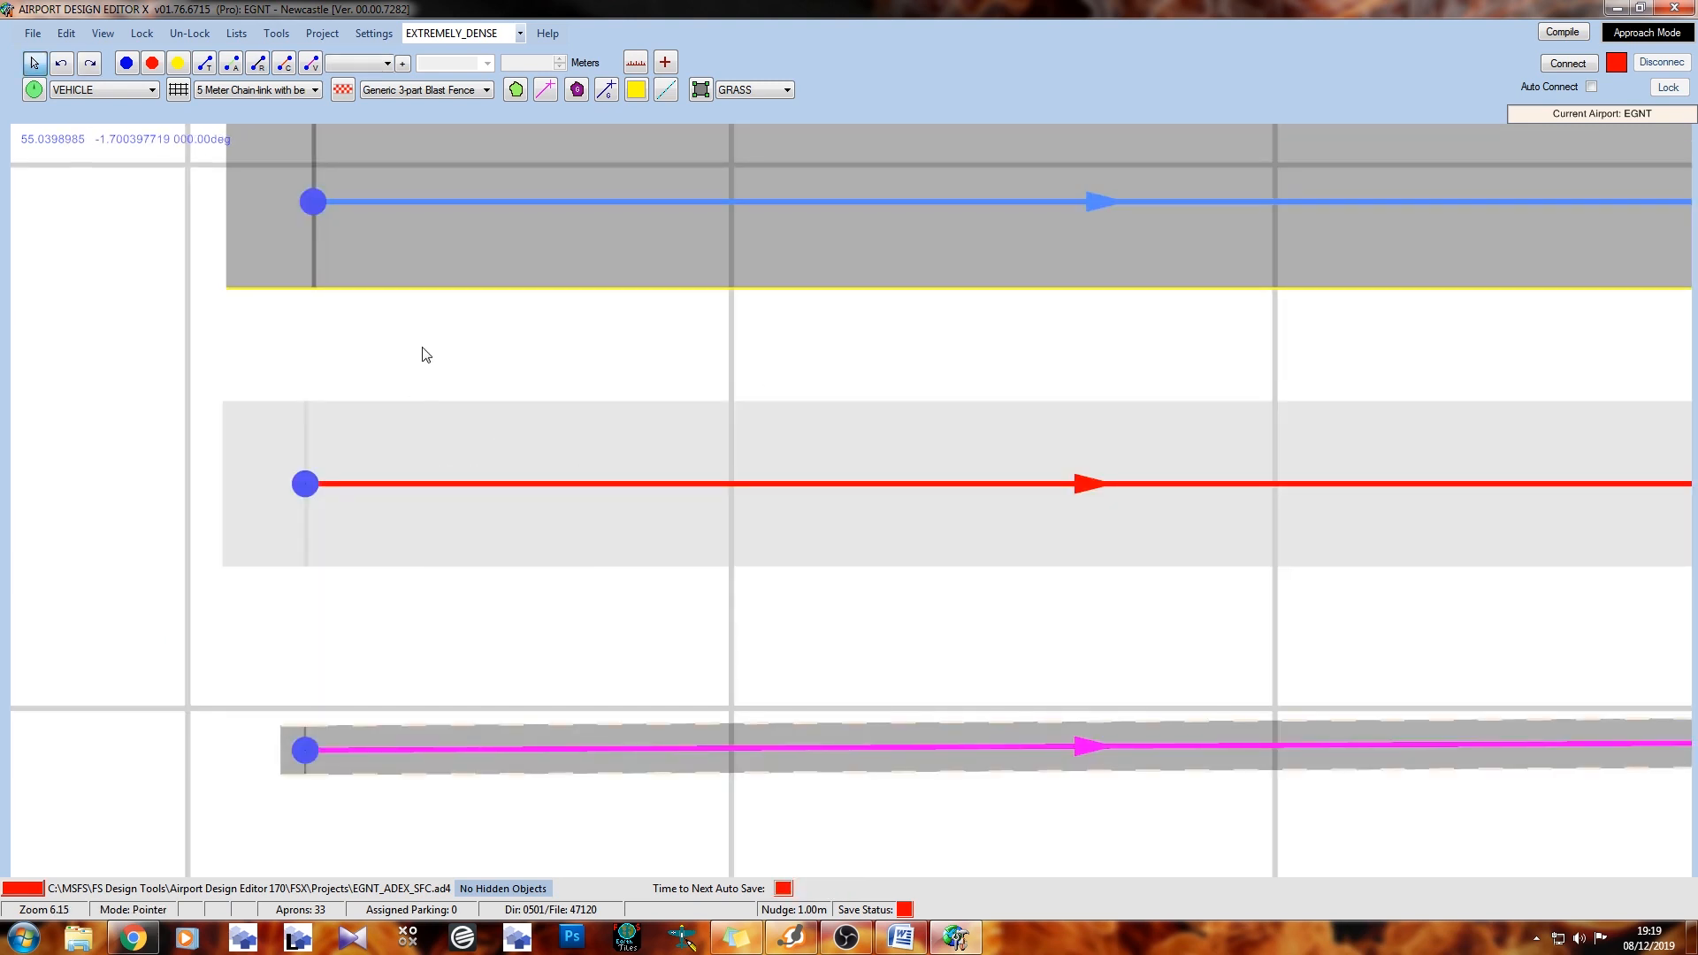
Compare the demo links again, examining the closed link's properties and the vehicle link's dashed edge lines up close
left_click_drag(432, 339, 378, 874)
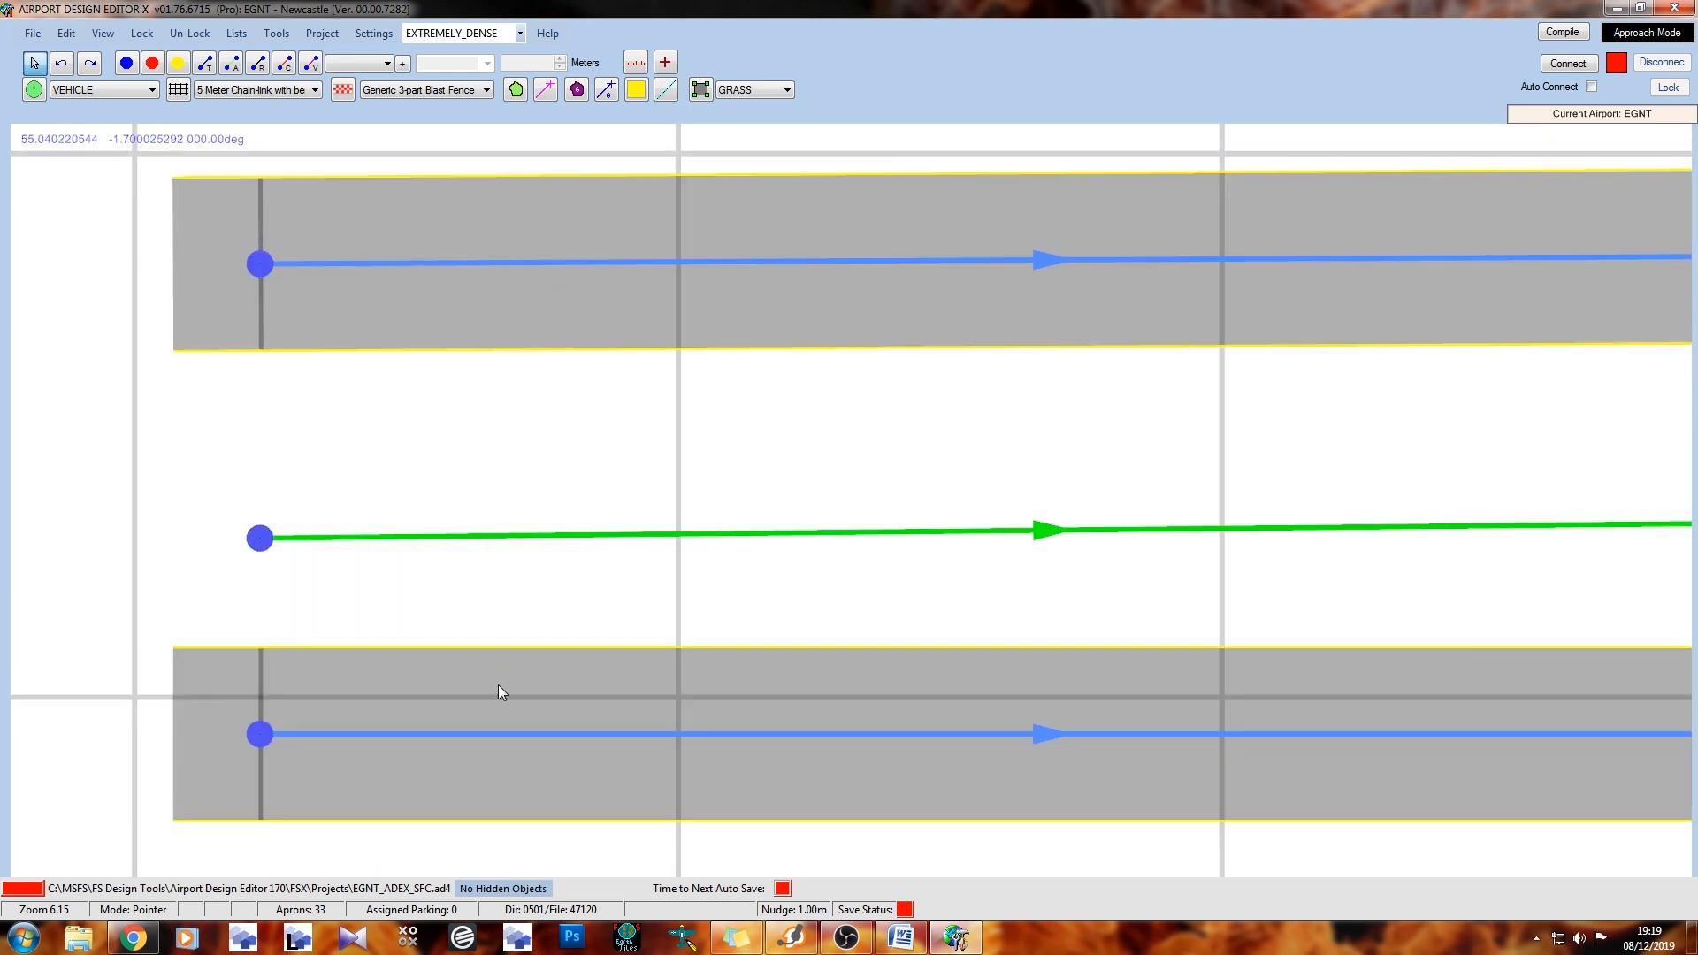
left_click_drag(497, 684, 724, 294)
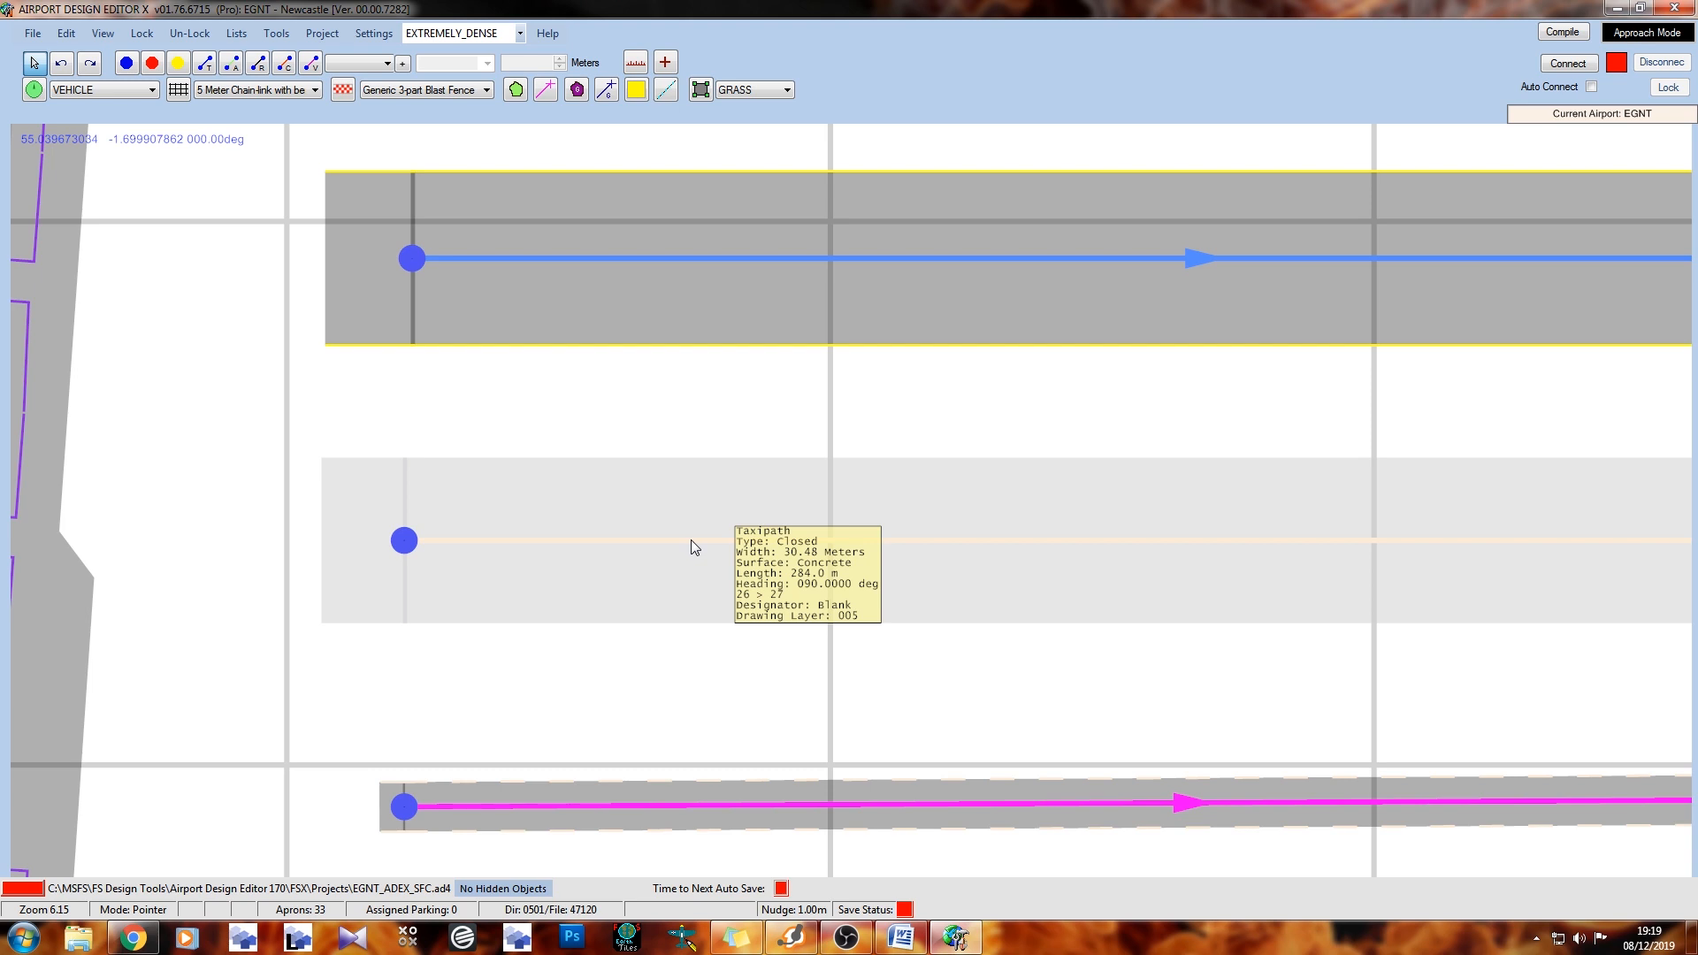
scroll(458, 531, "up", 3)
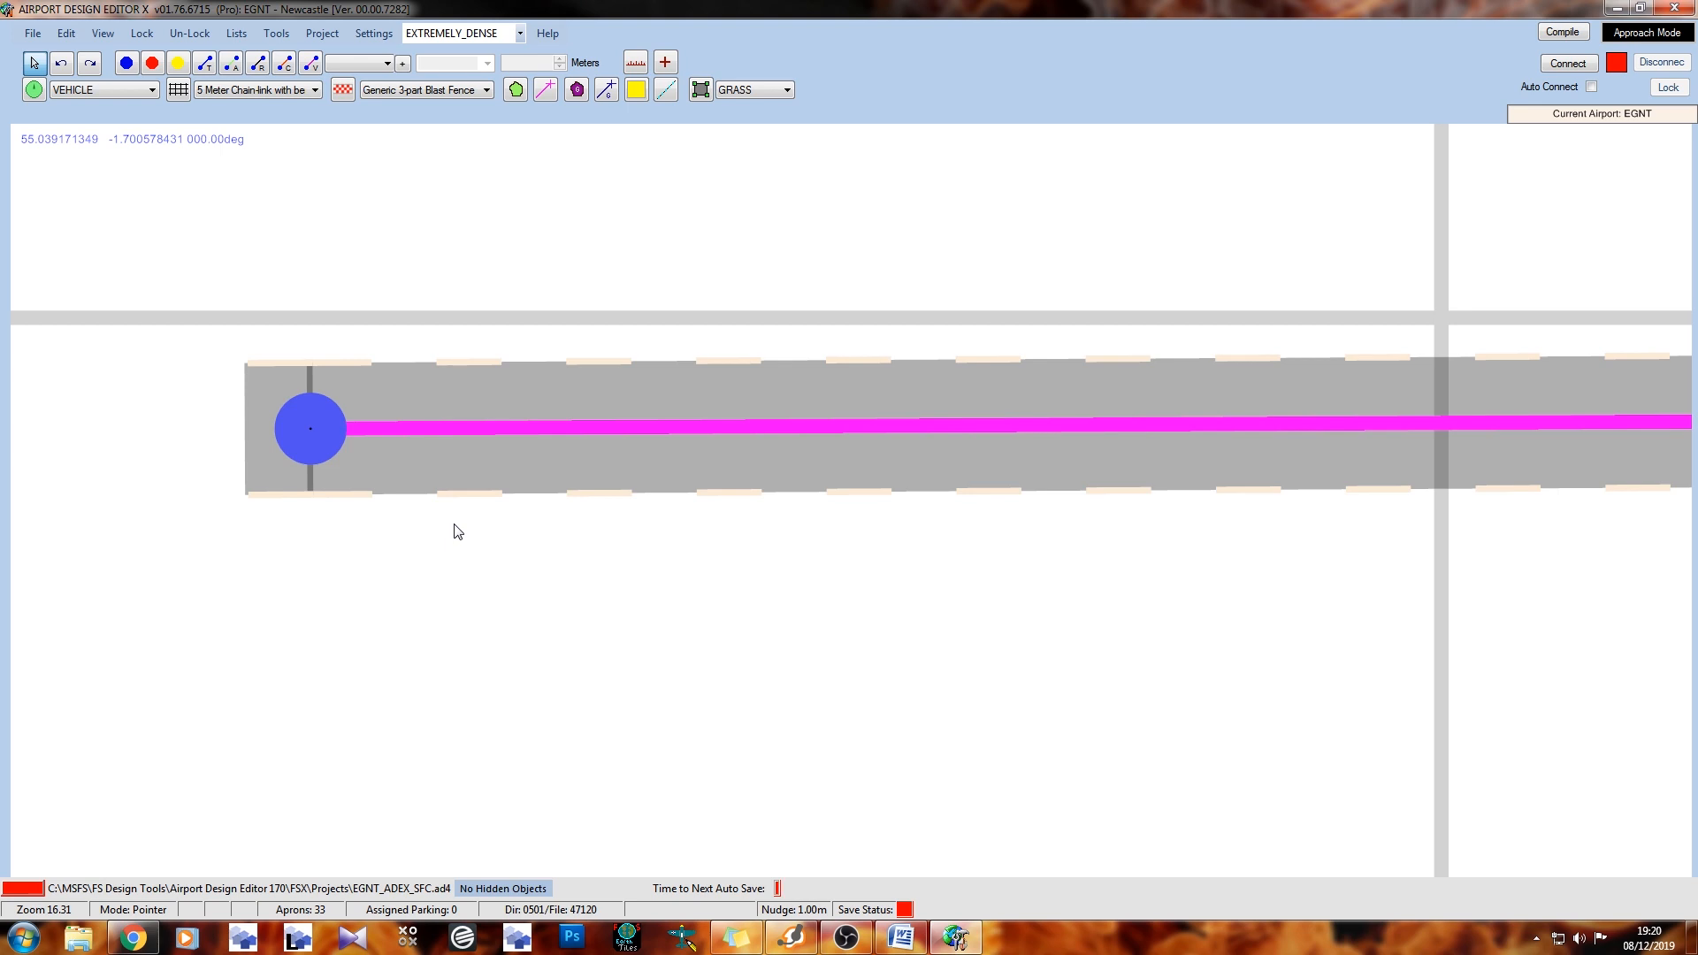
scroll(539, 419, "down", 6)
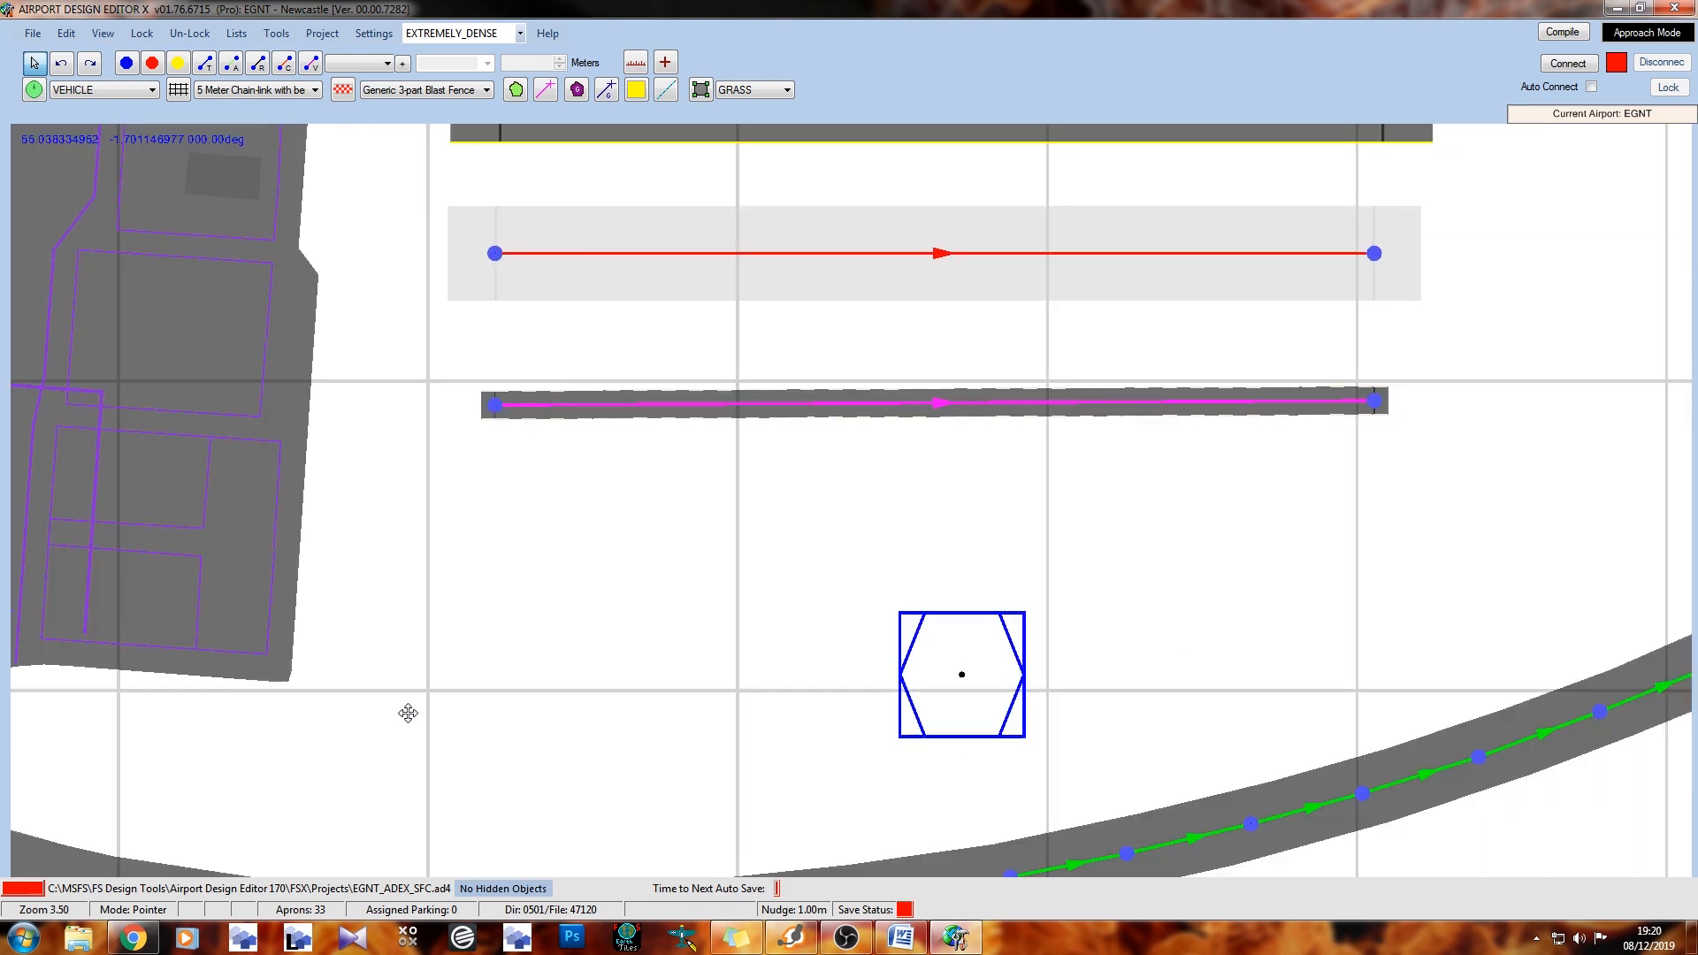
left_click_drag(408, 713, 735, 400)
left_click_drag(511, 497, 815, 560)
scroll(815, 561, "down", 1)
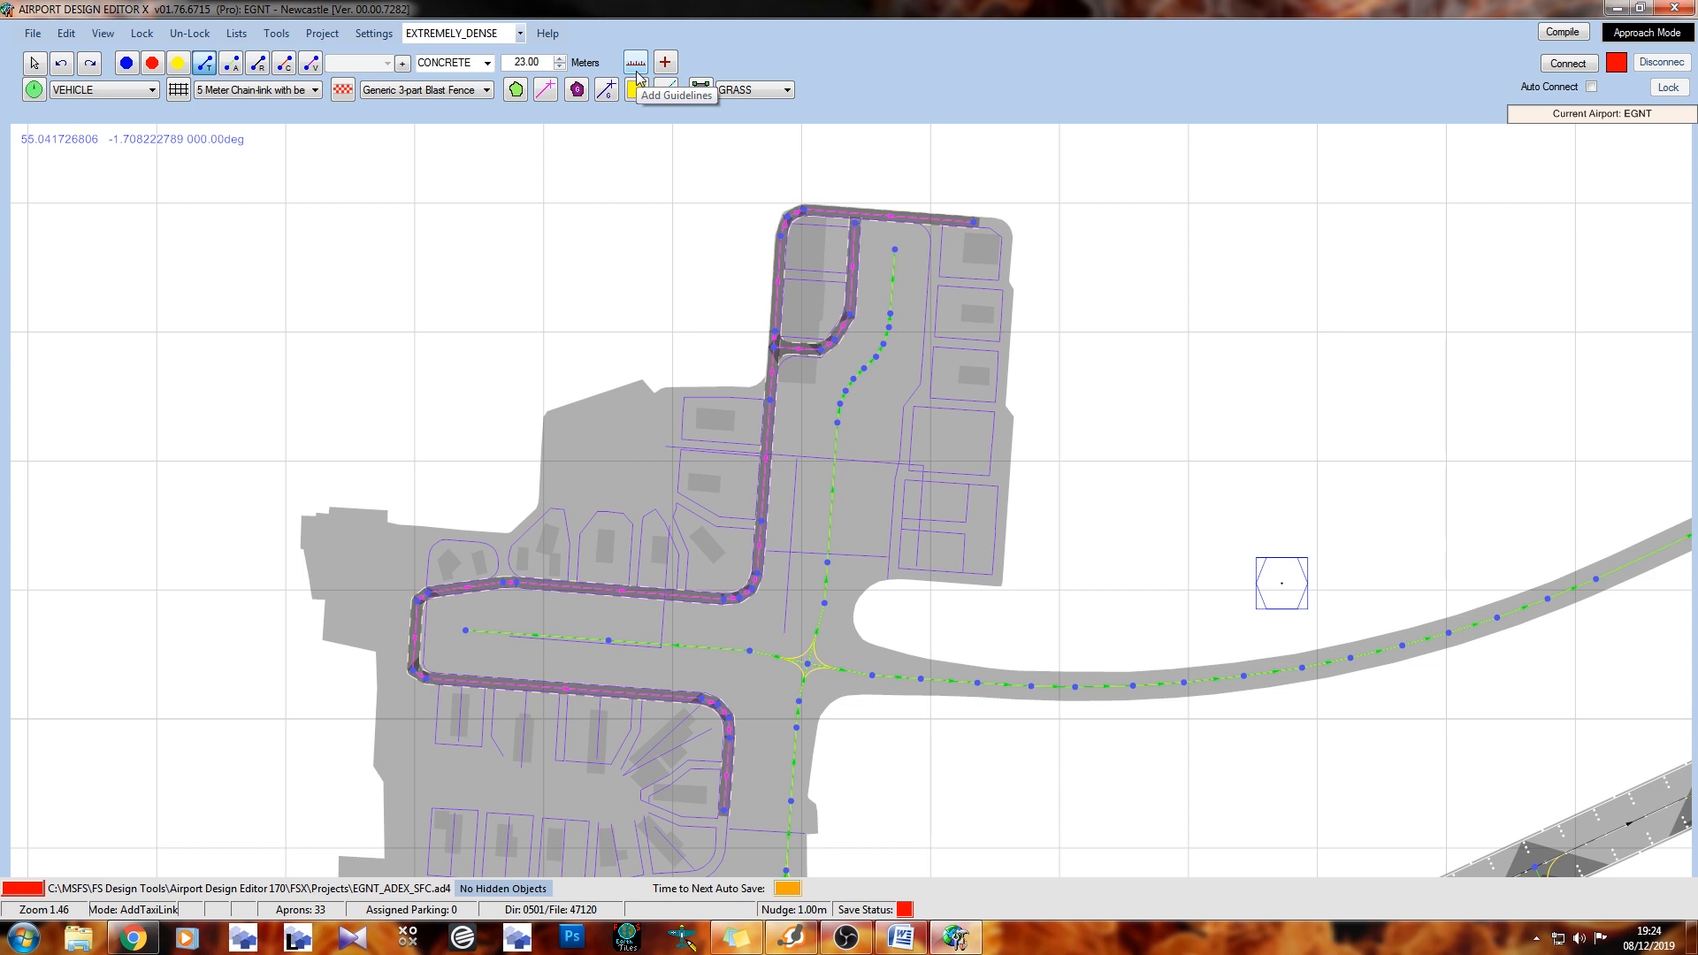
Draw a nearly horizontal guideline about 458 m long in the empty area northwest of the apron
left_click(637, 69)
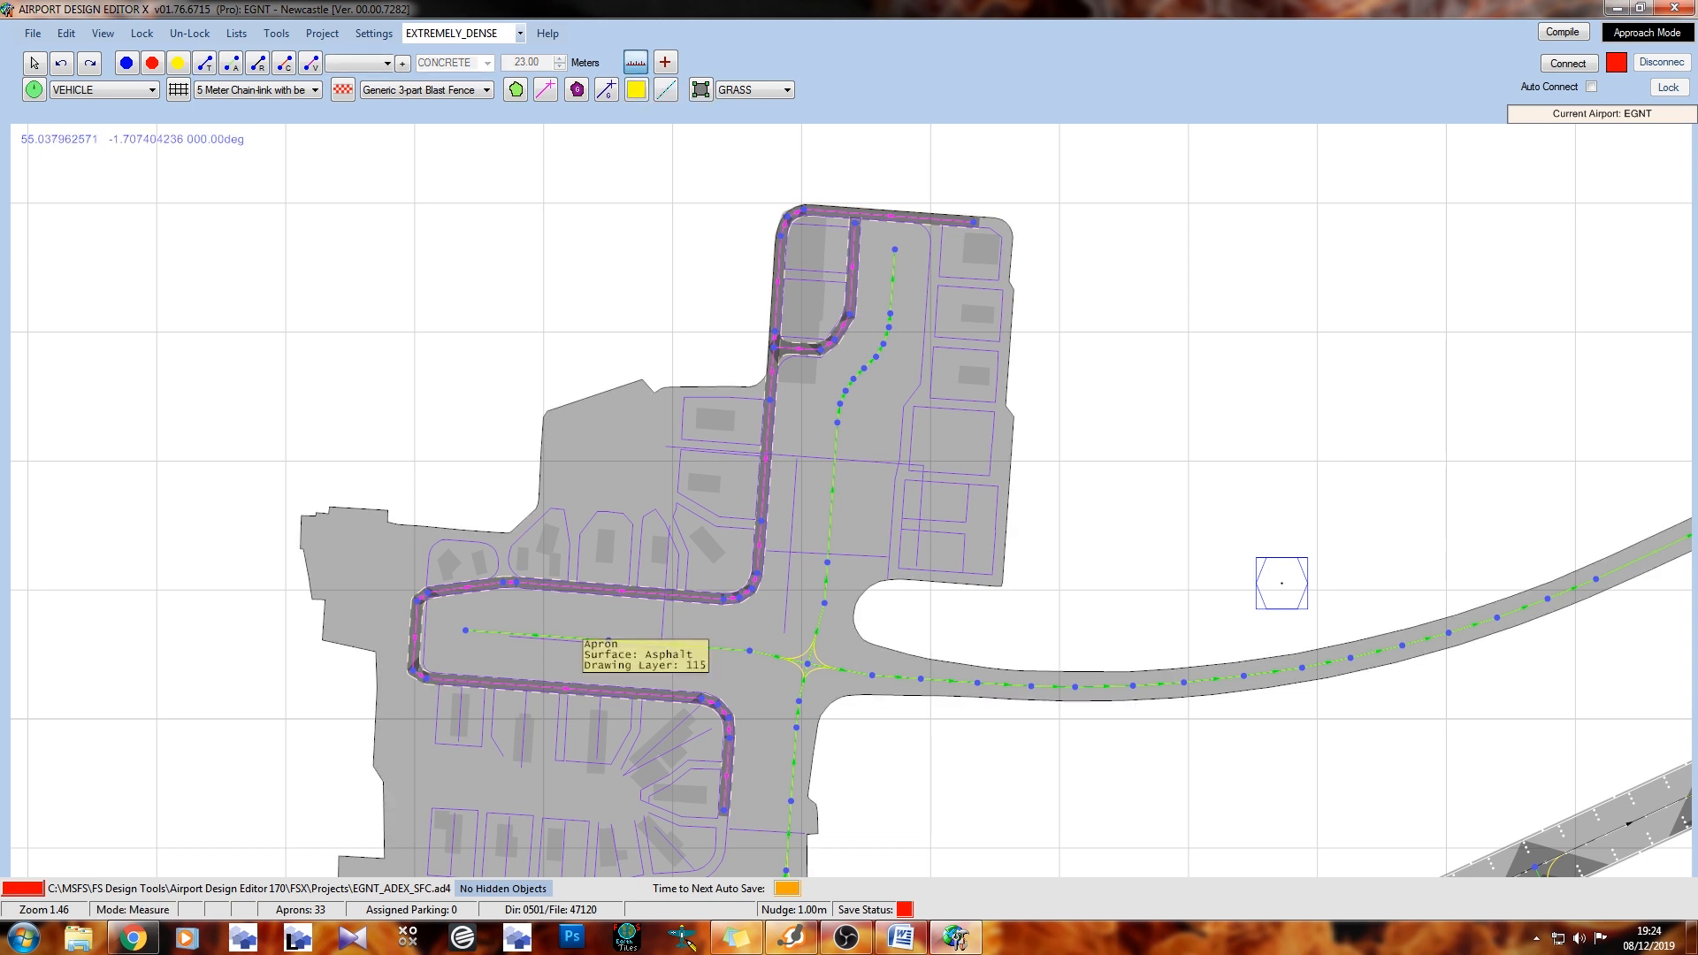
left_click_drag(116, 311, 706, 319)
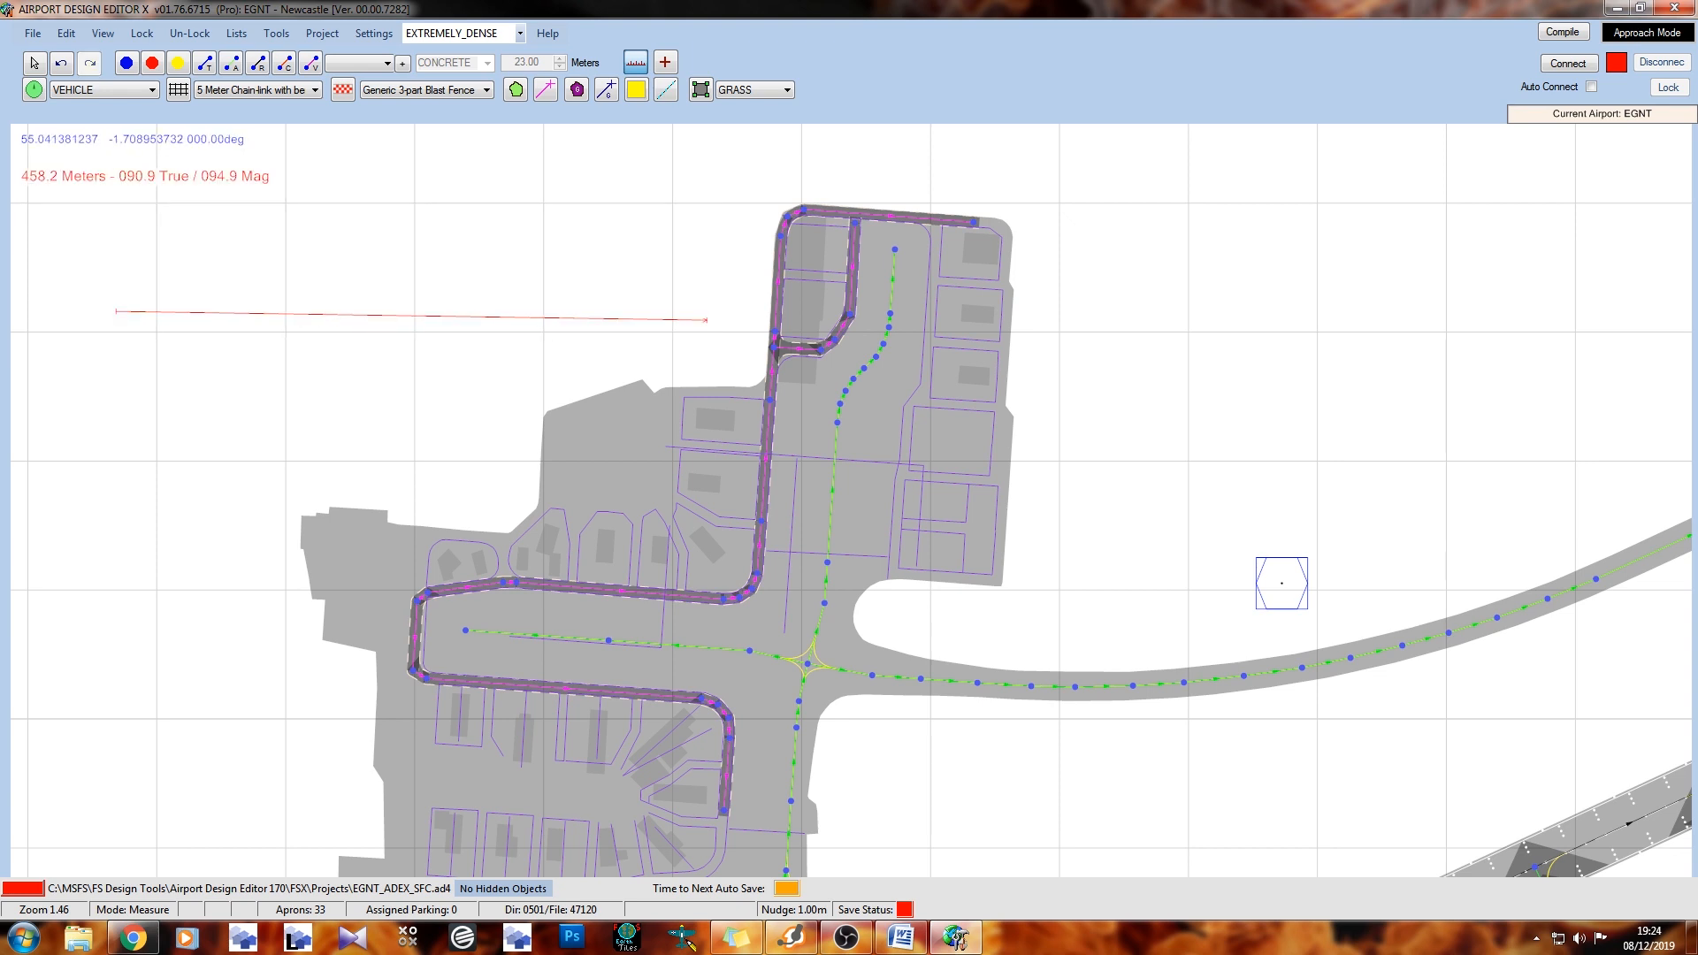
right_click_drag(147, 336, 280, 385)
scroll(280, 385, "up", 10)
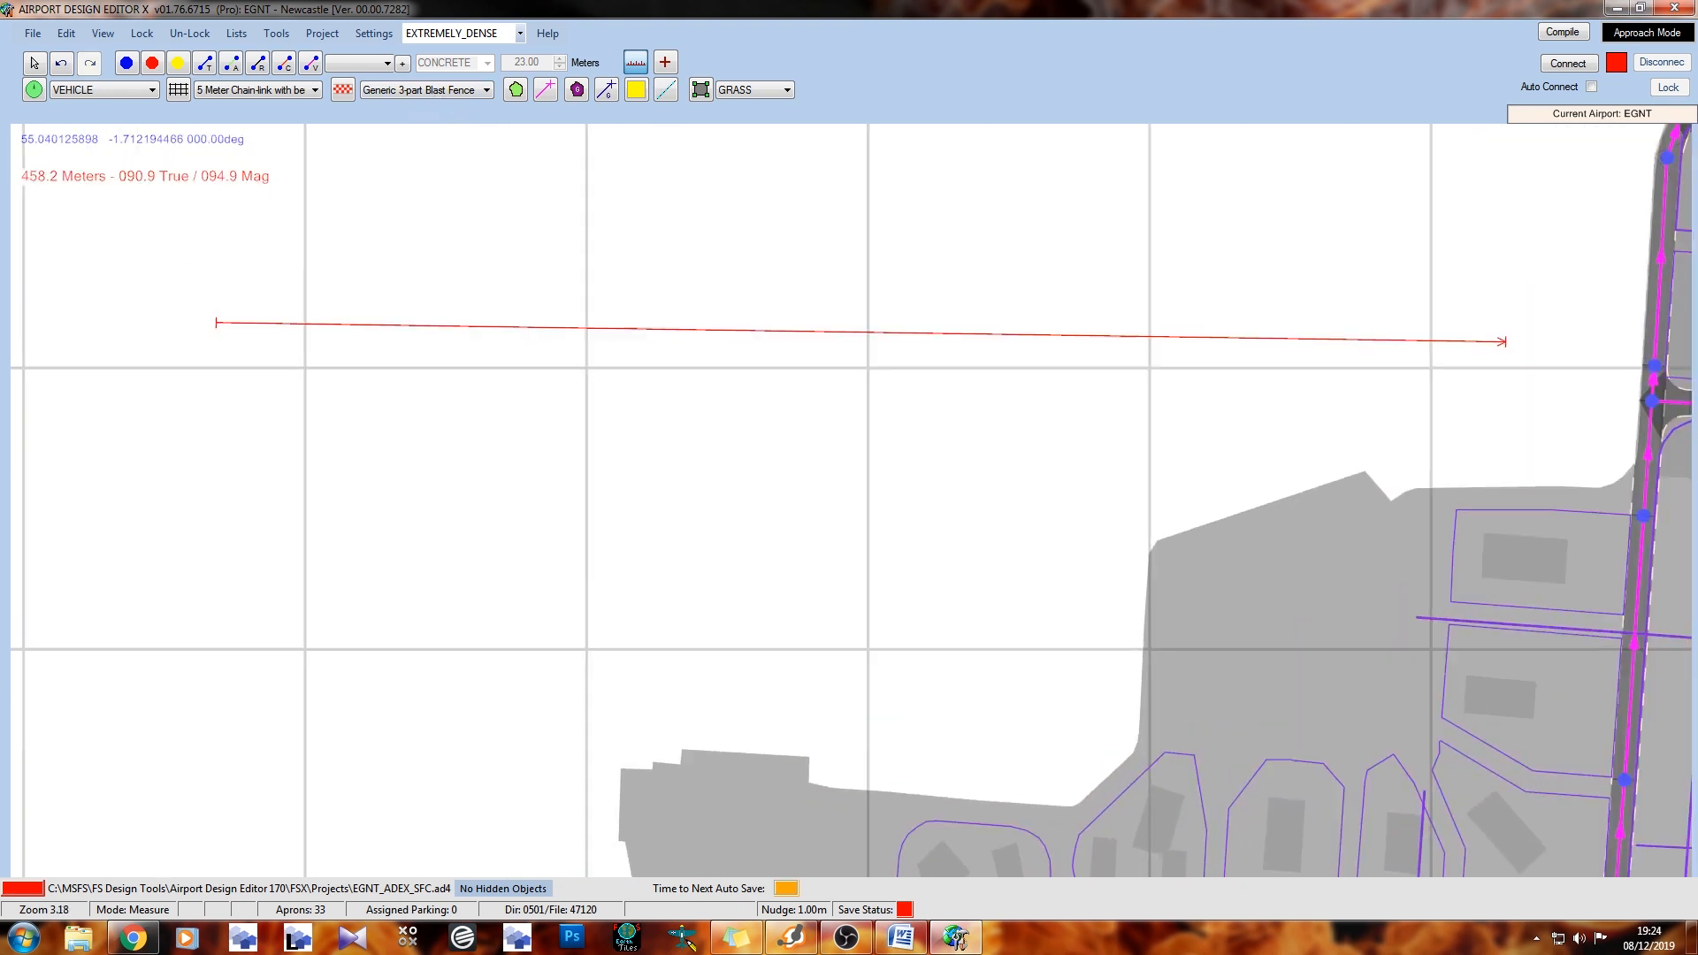
Add a circular helper shape 50 m in diameter near the western end of the long guideline
scroll(265, 389, "up", 4)
right_click_drag(553, 327, 470, 334)
left_click(548, 345)
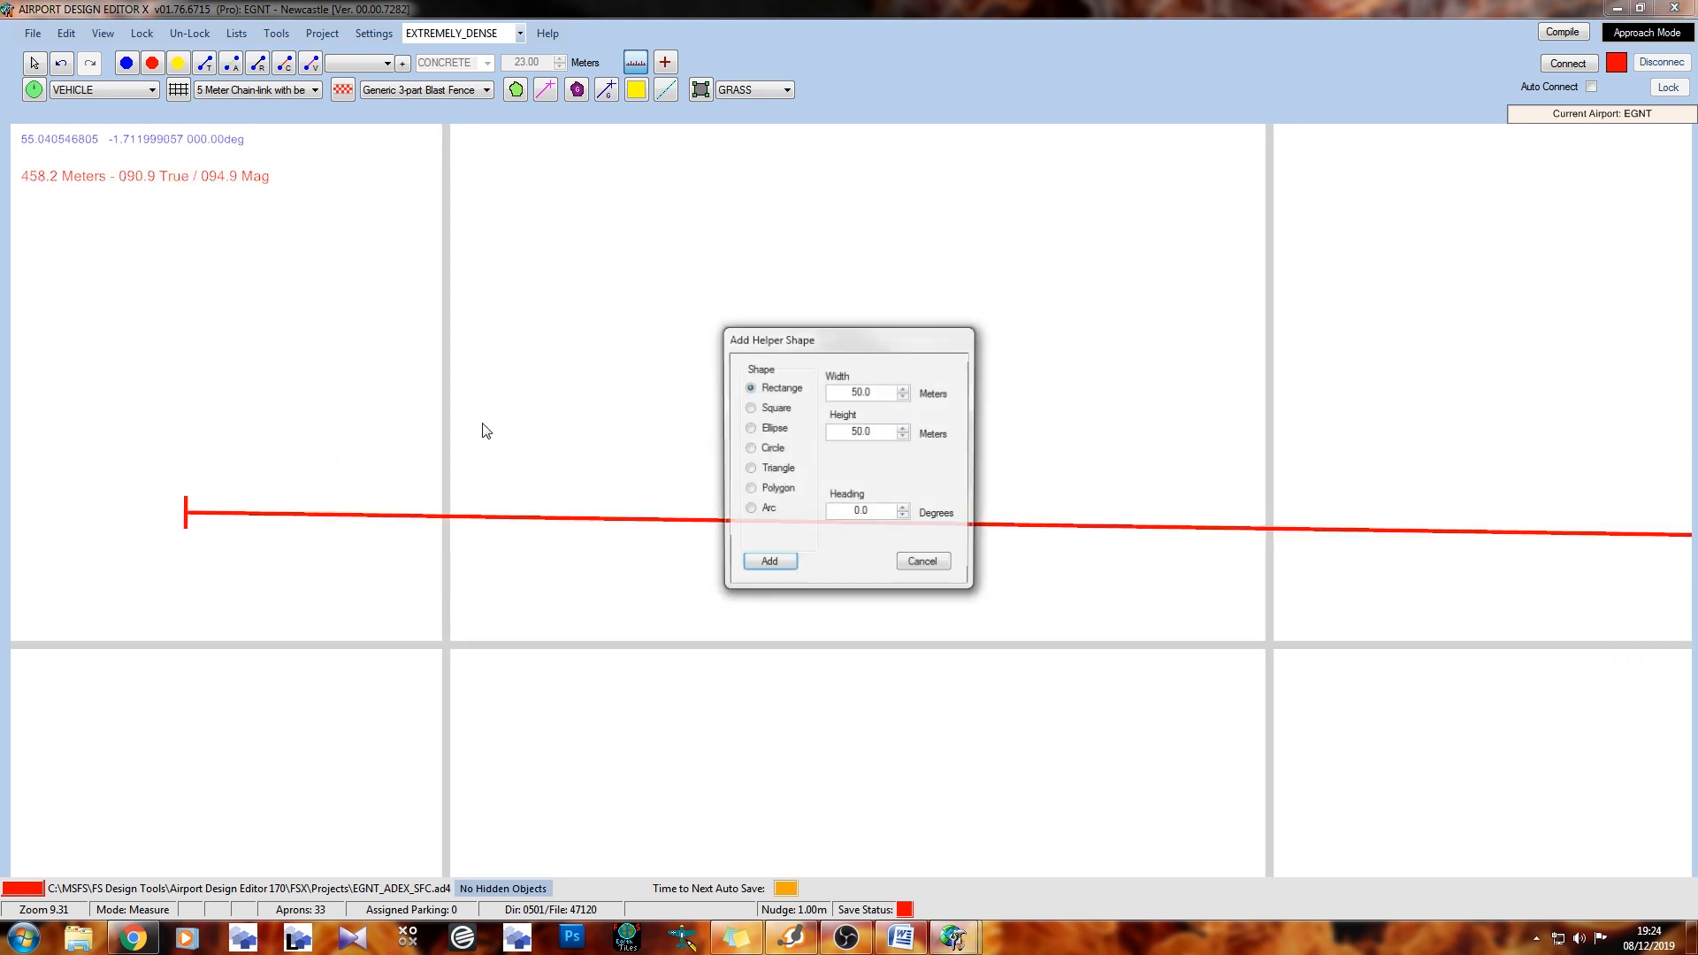
left_click(771, 449)
left_click(768, 563)
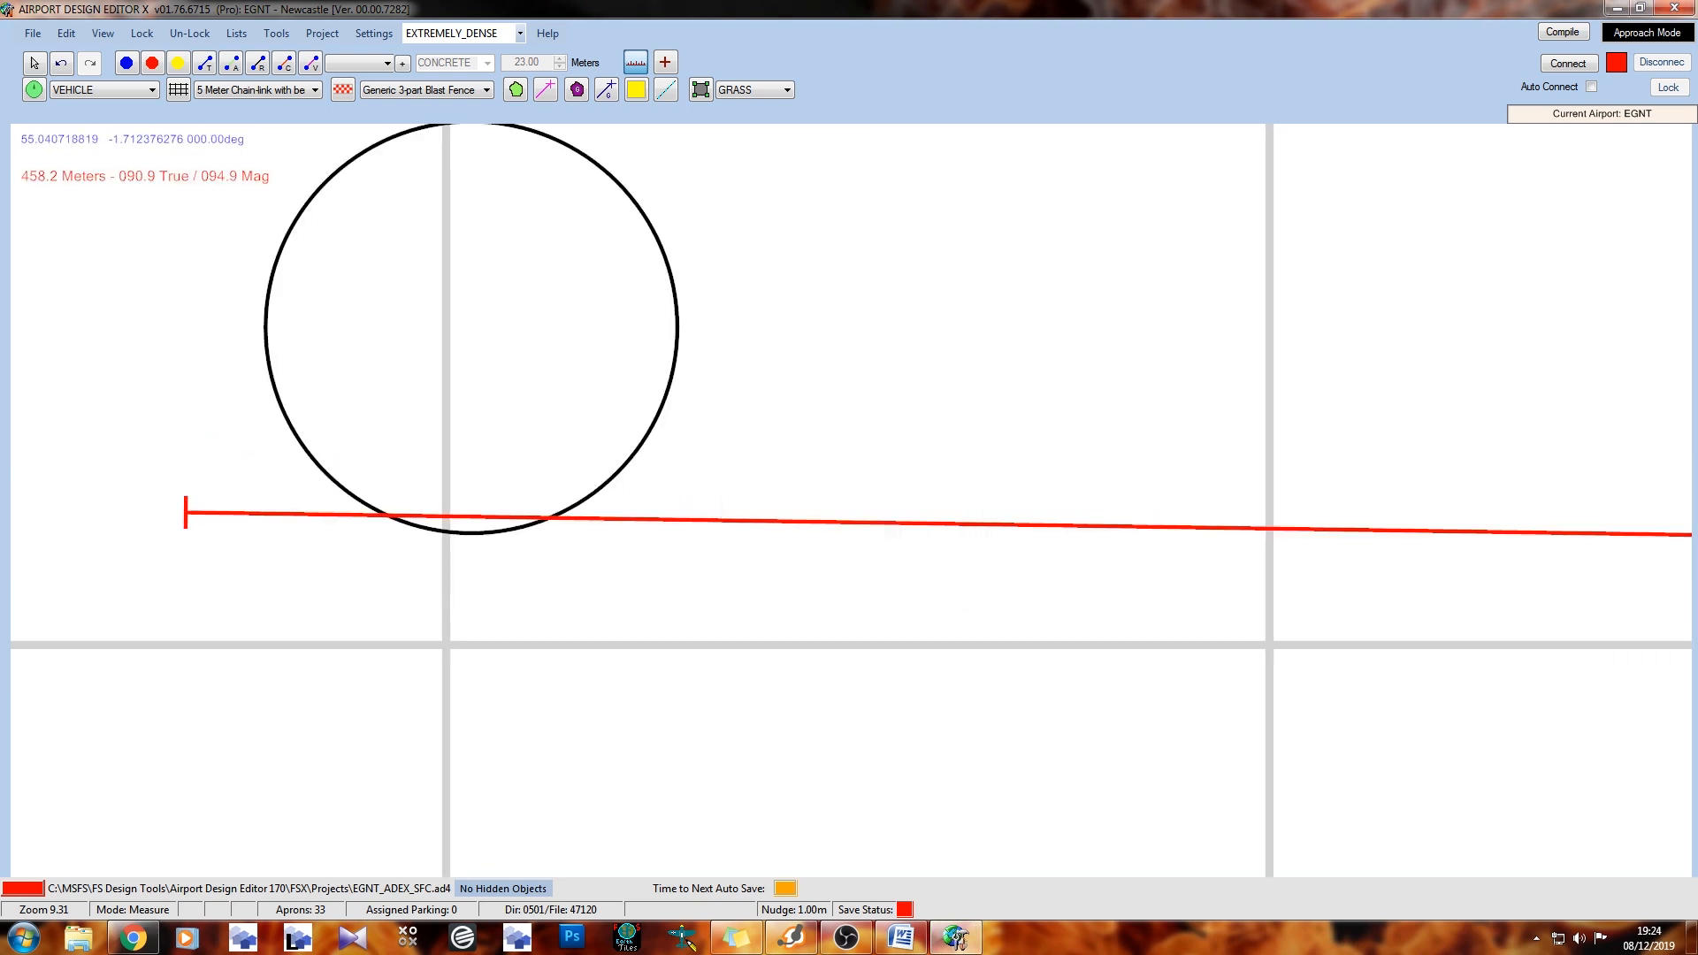
Move the helper circle east along the guideline so its lower edge just touches the line
left_click(34, 63)
left_click_drag(509, 407, 812, 397)
left_click(431, 360)
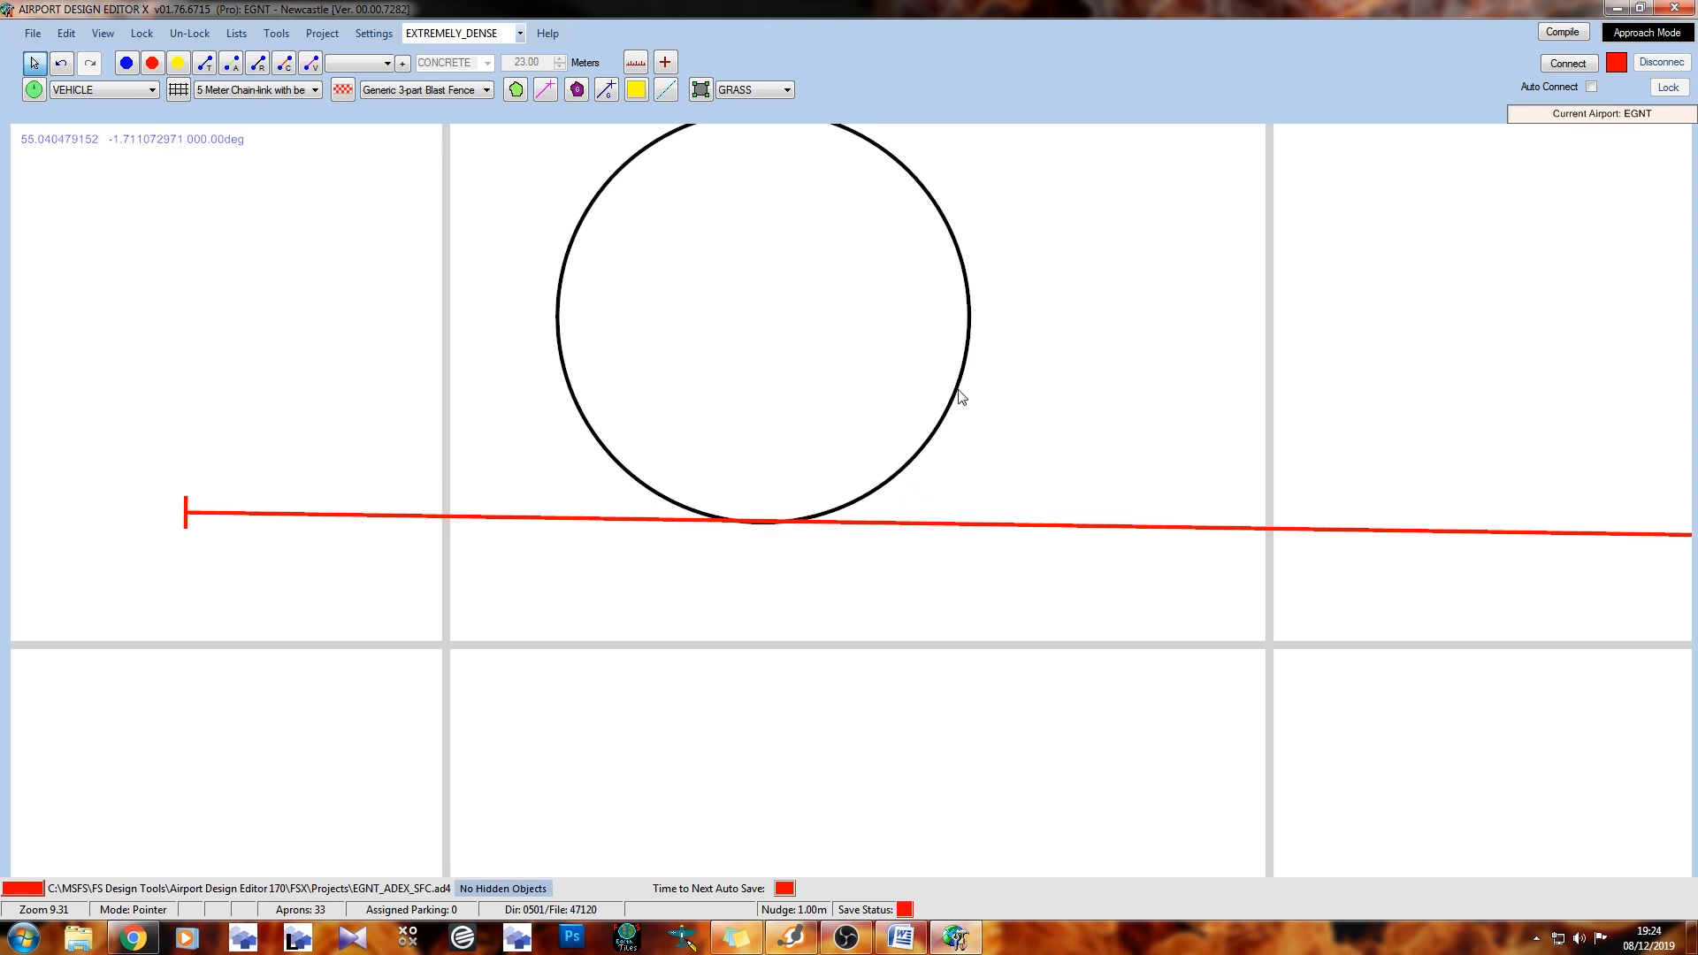
Draw a nearly vertical guideline about 63 m long, running north from the helper circle's eastern edge
left_click_drag(1033, 266, 836, 449)
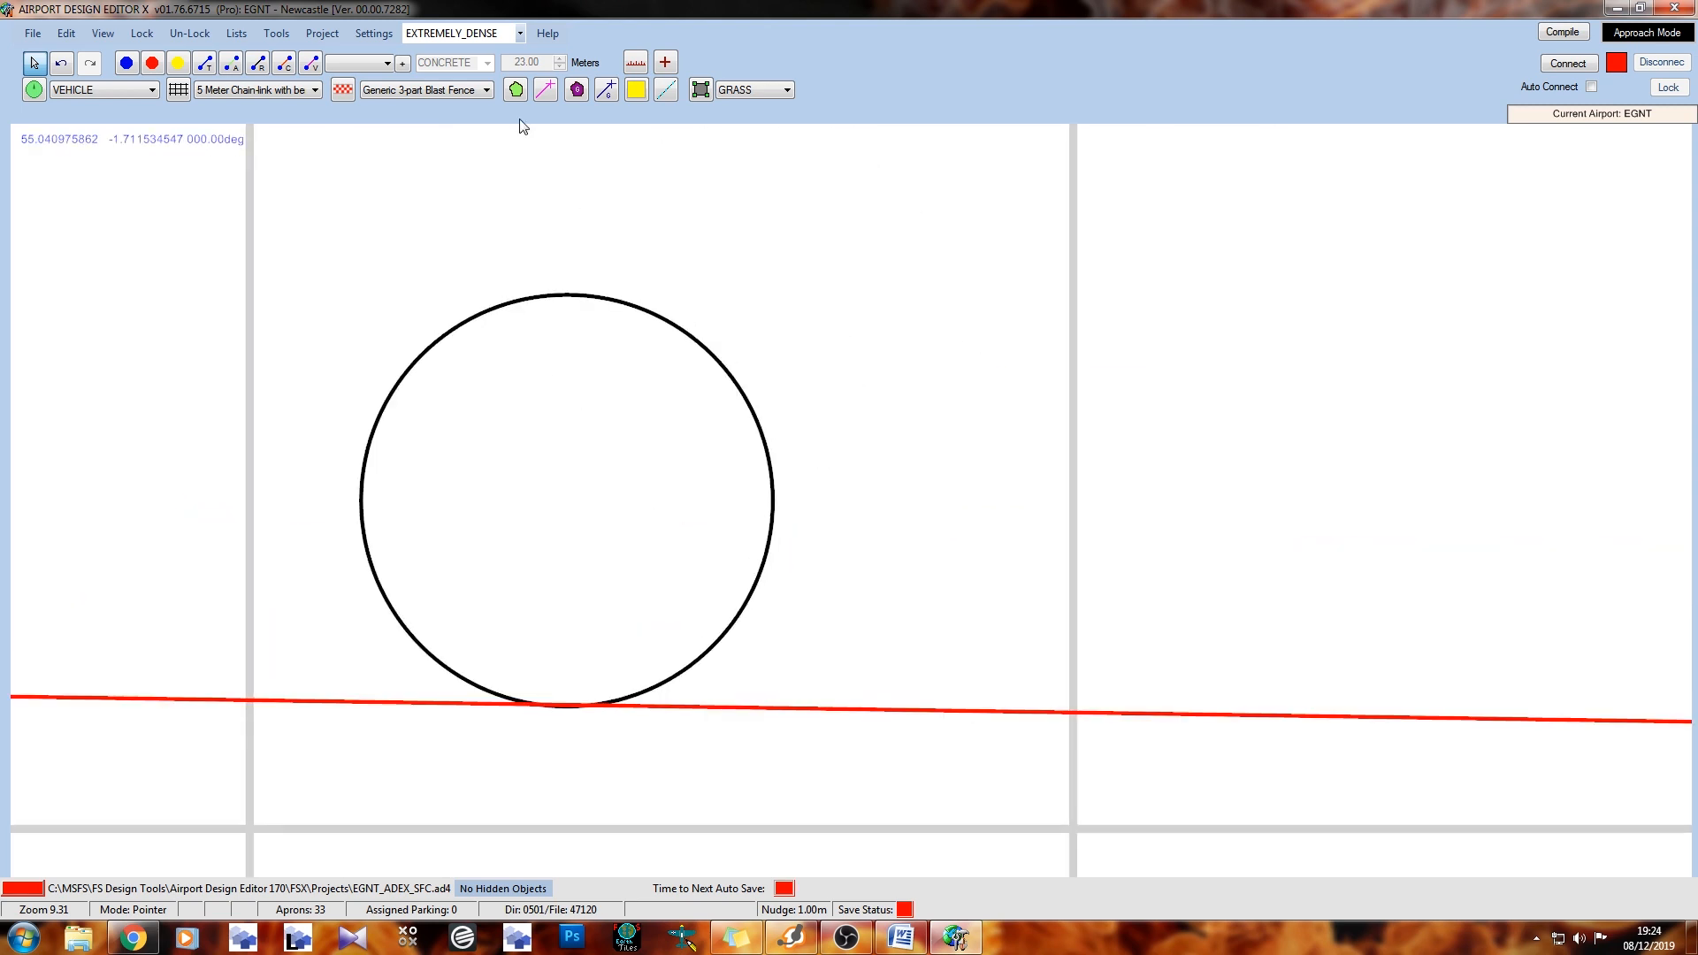
right_click_drag(865, 423, 833, 586)
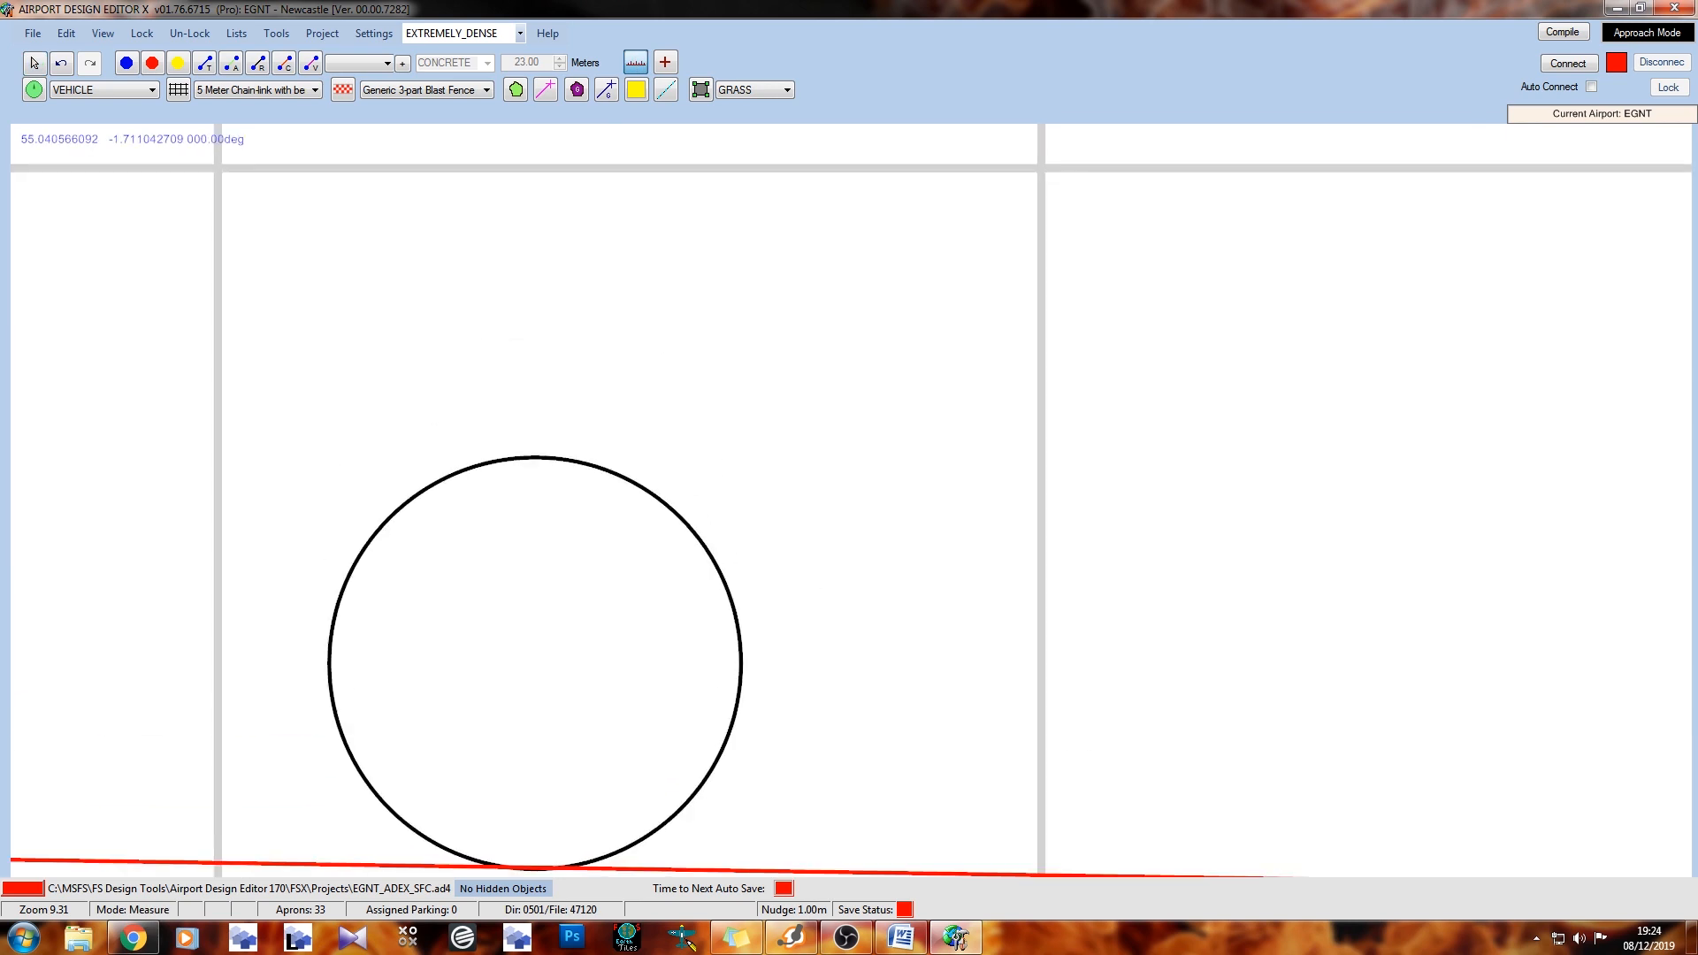
left_click_drag(741, 663, 749, 146)
scroll(649, 310, "down", 3)
Examine the helper circle, both guidelines and the long guideline's eastern end beside the vehicle road
right_click_drag(786, 527, 775, 617)
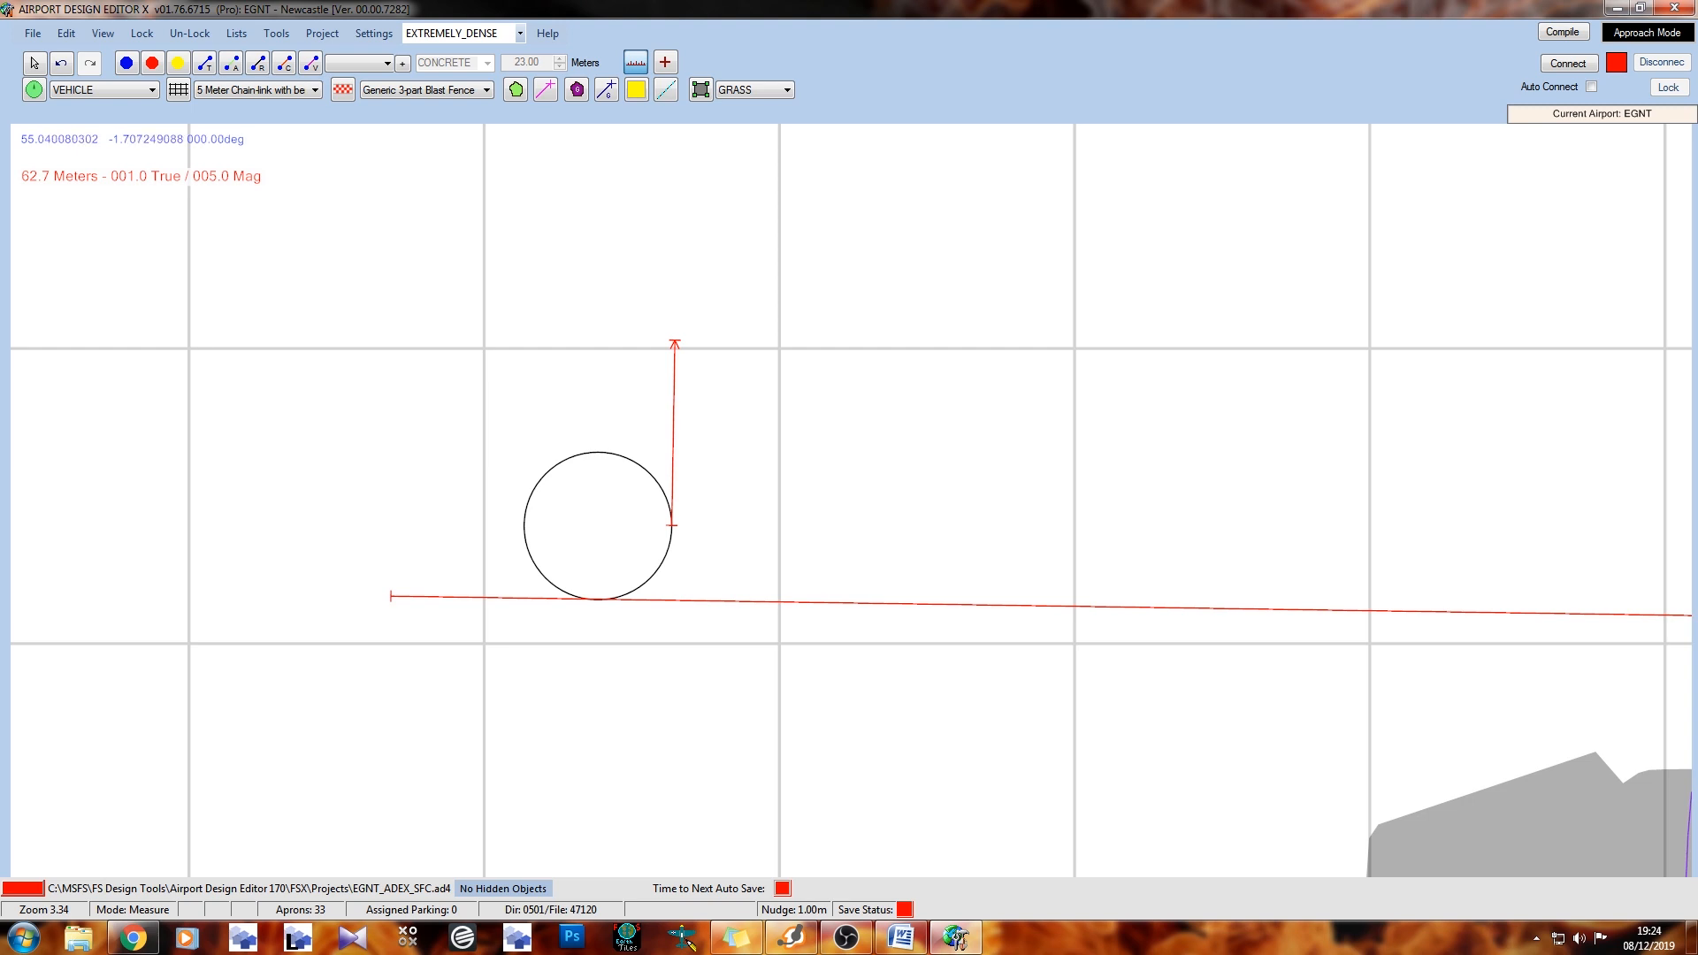
right_click_drag(885, 521, 636, 517)
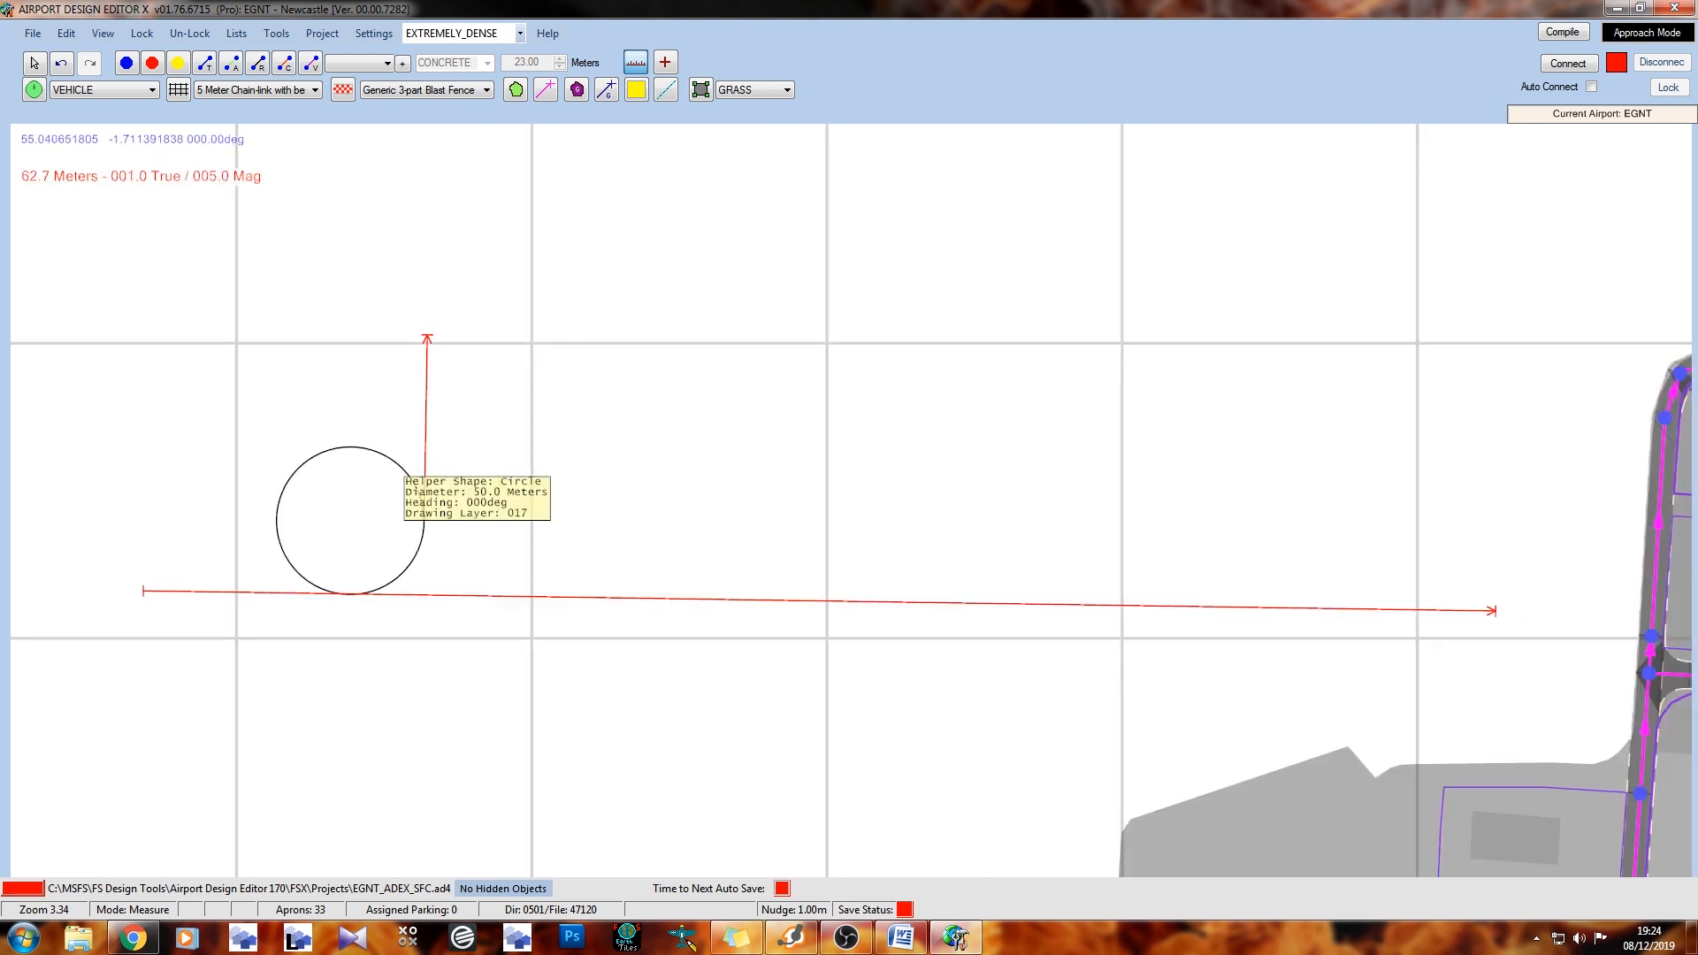
right_click_drag(1151, 486, 1002, 448)
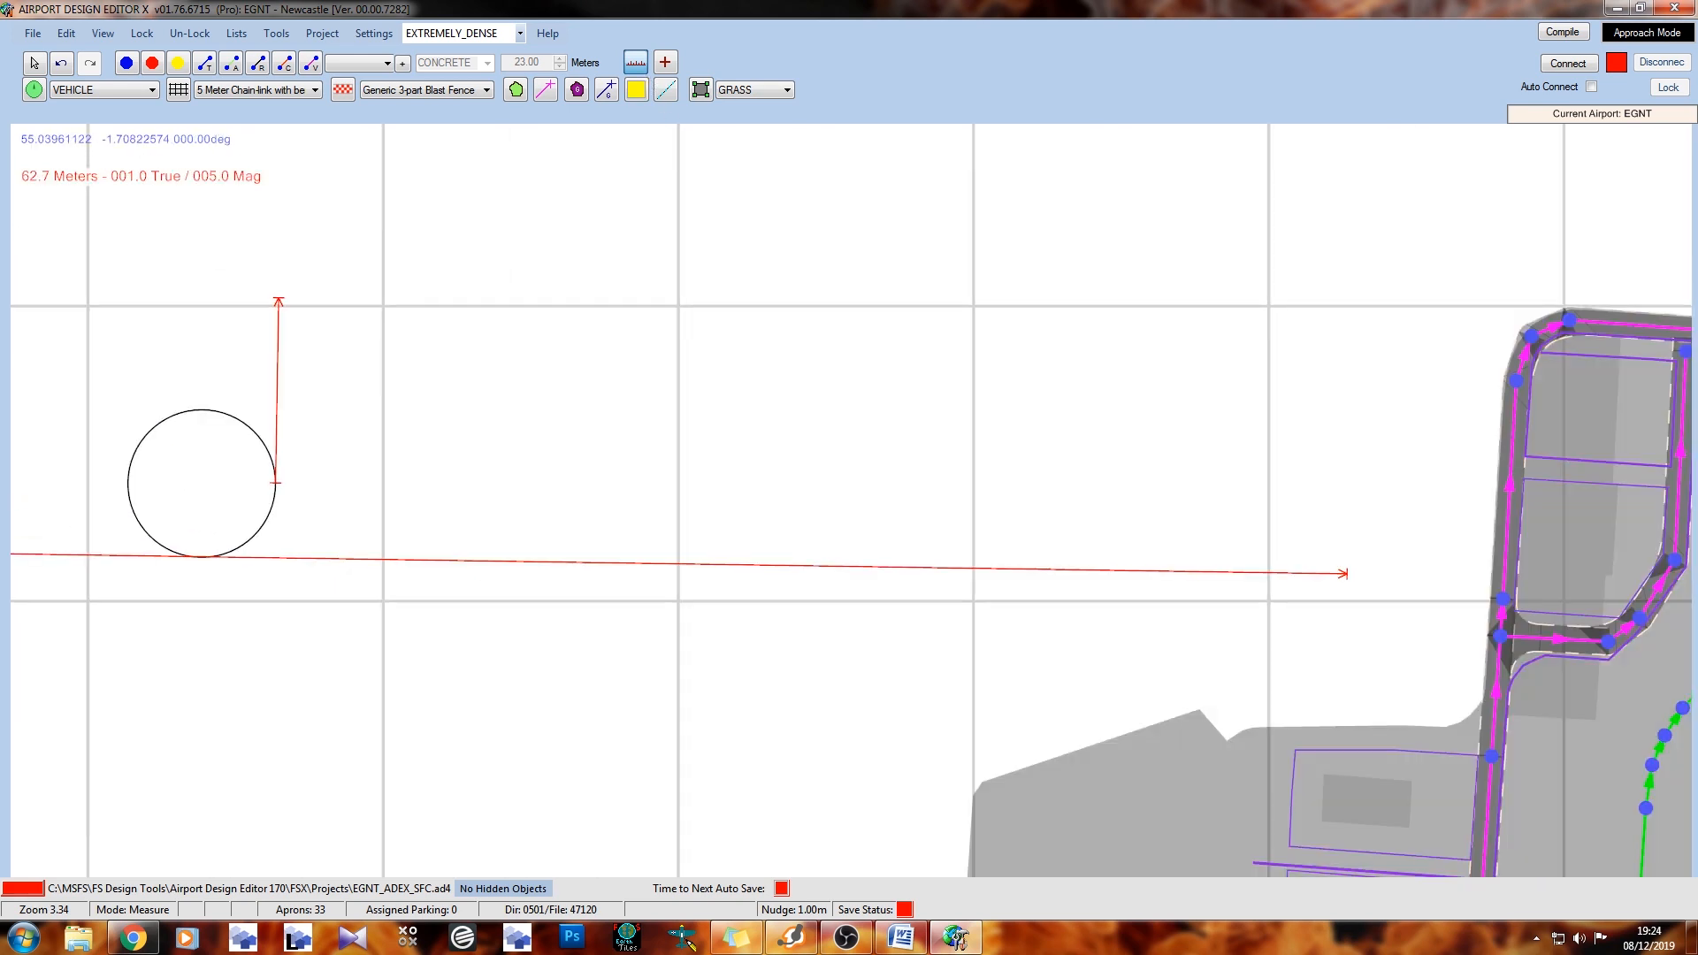
scroll(1225, 538, "up", 6)
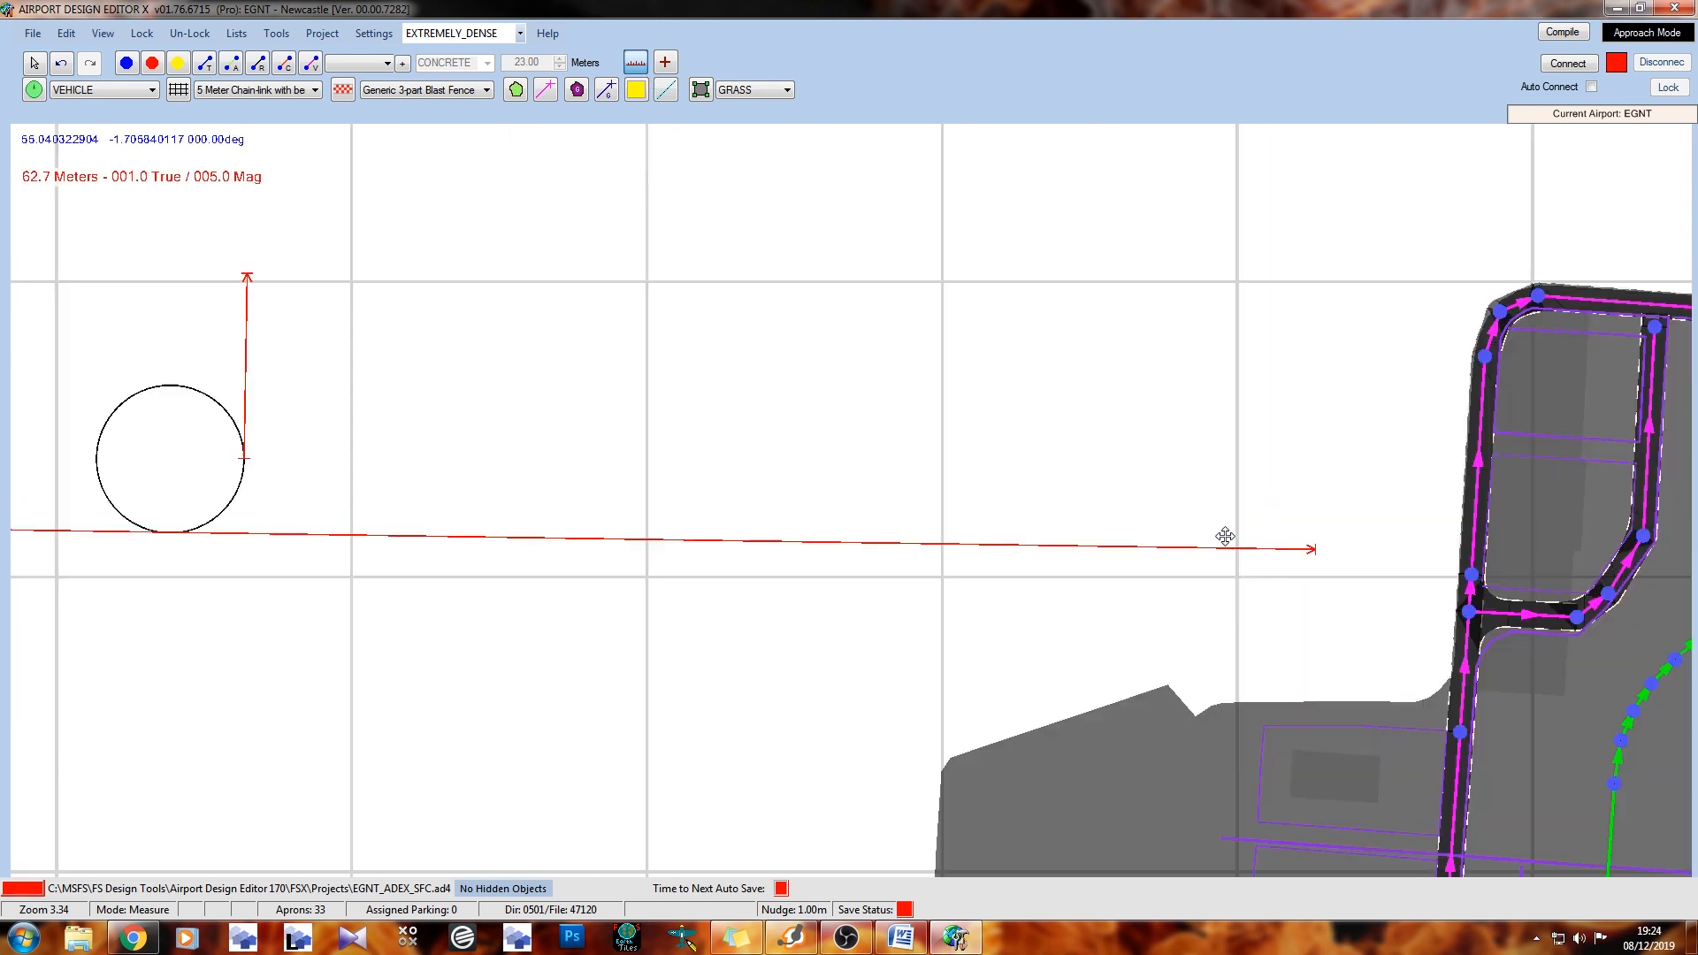
scroll(1012, 477, "down", 4)
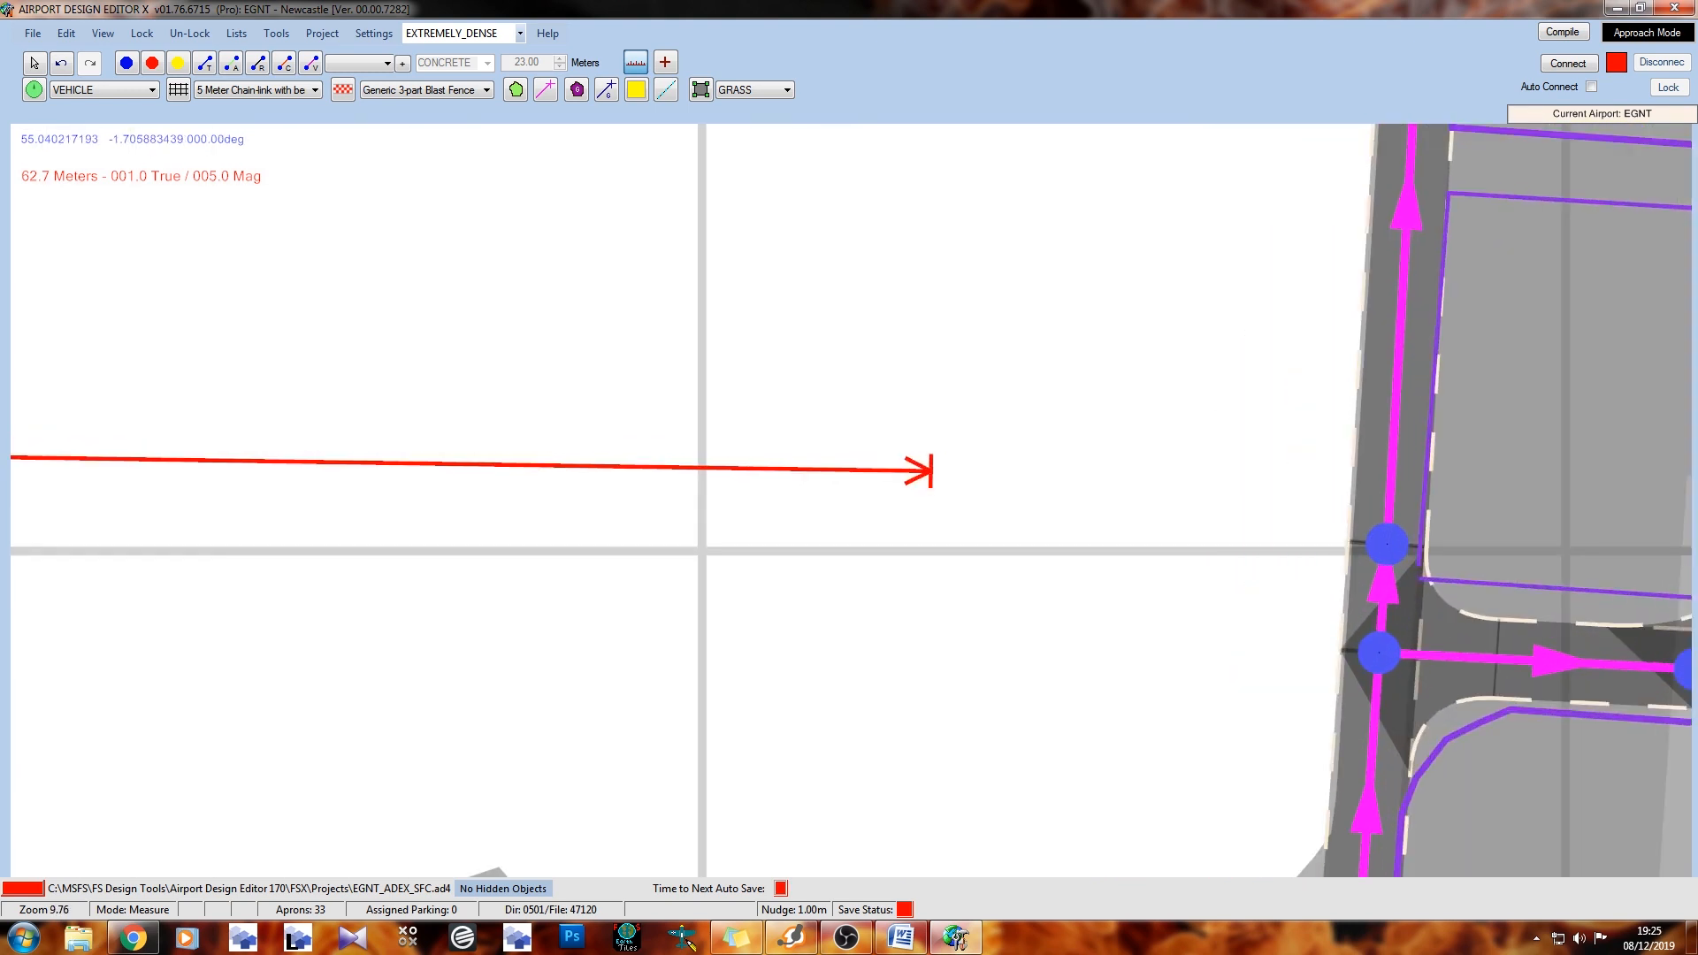
scroll(796, 254, "down", 2)
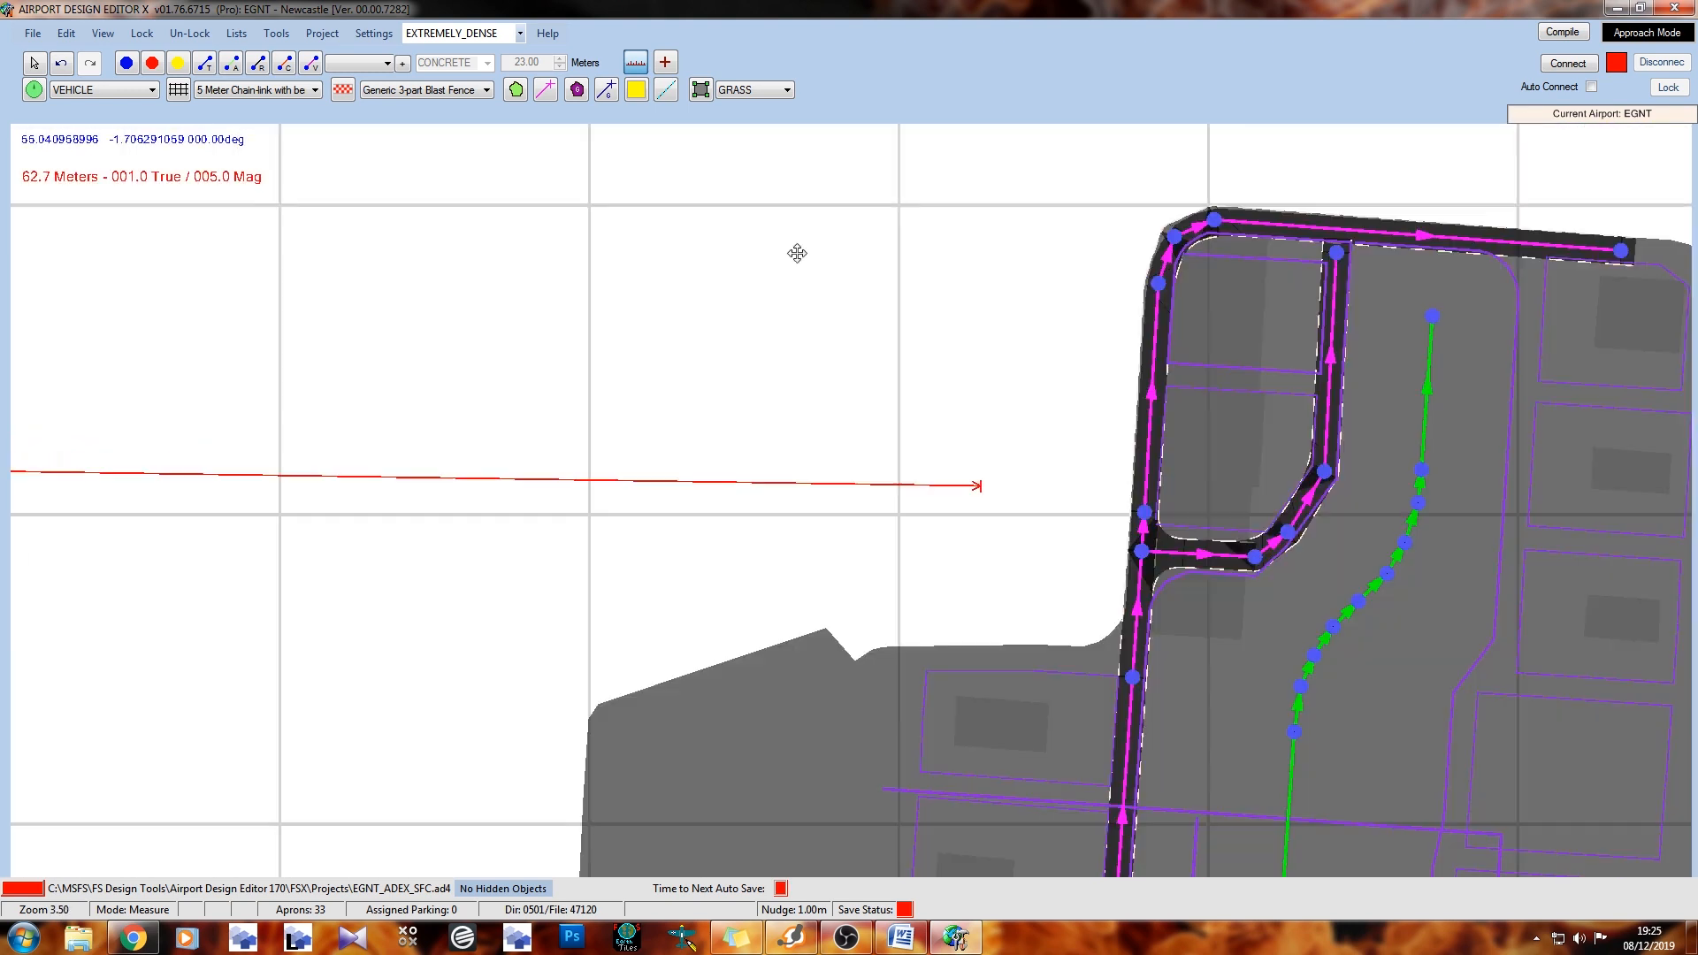
Place a position marker in the empty area northwest of the apron, below the long guideline
left_click(665, 61)
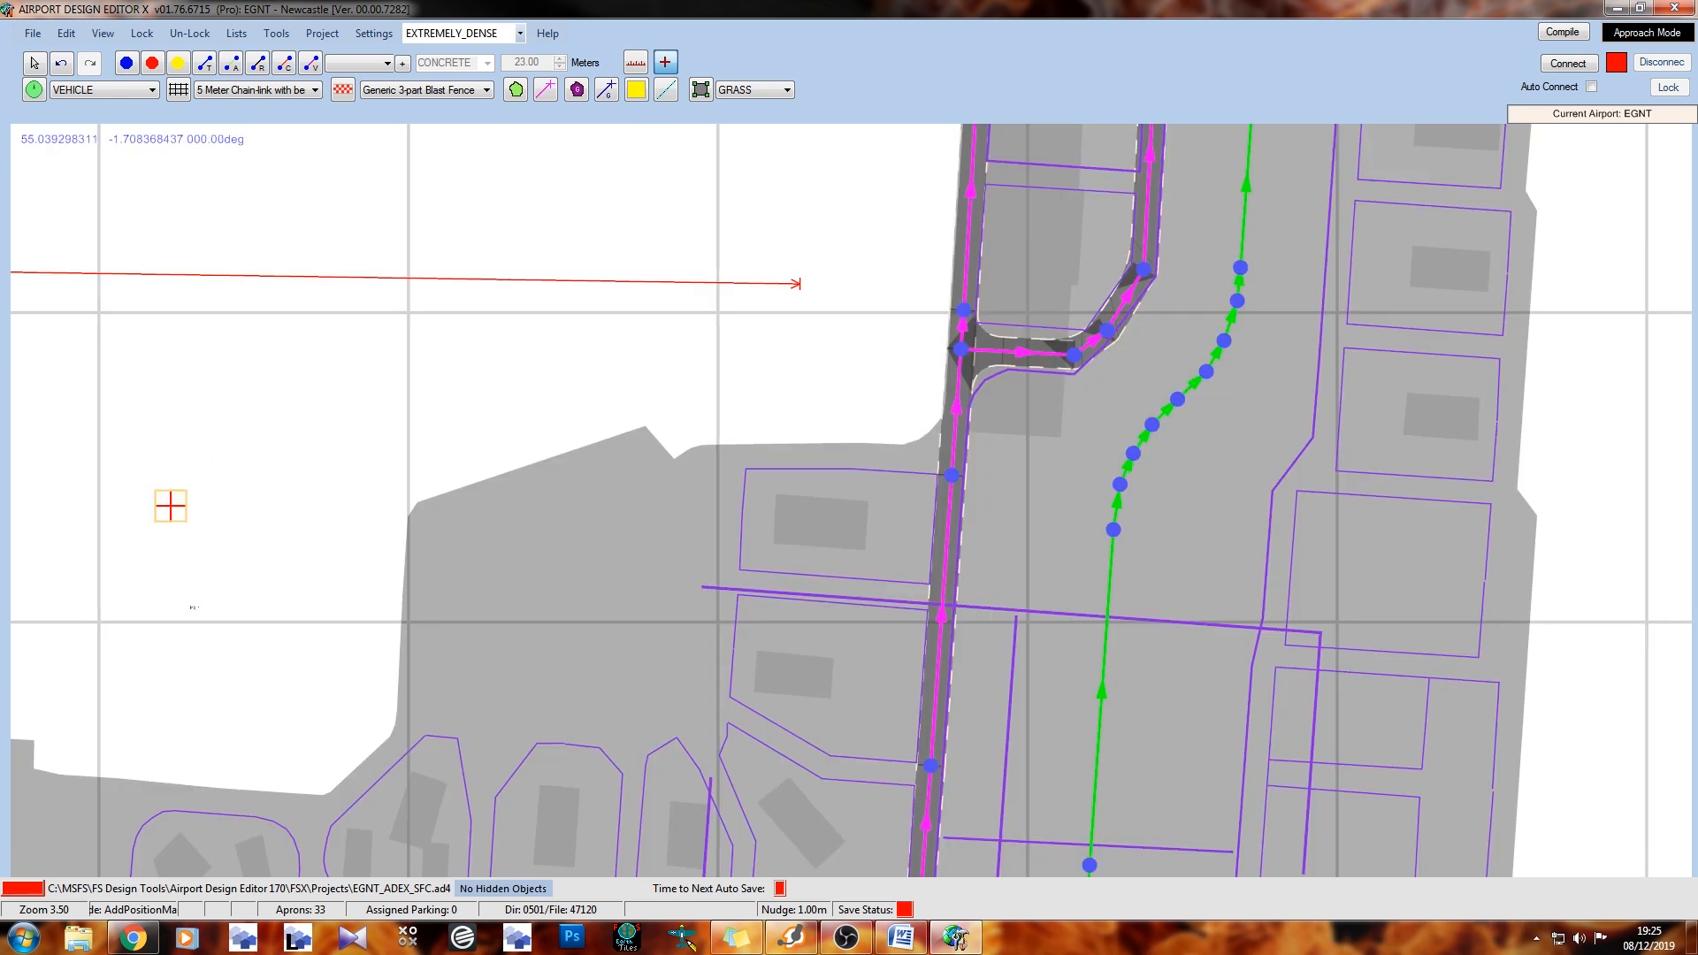
left_click_drag(227, 612, 398, 531)
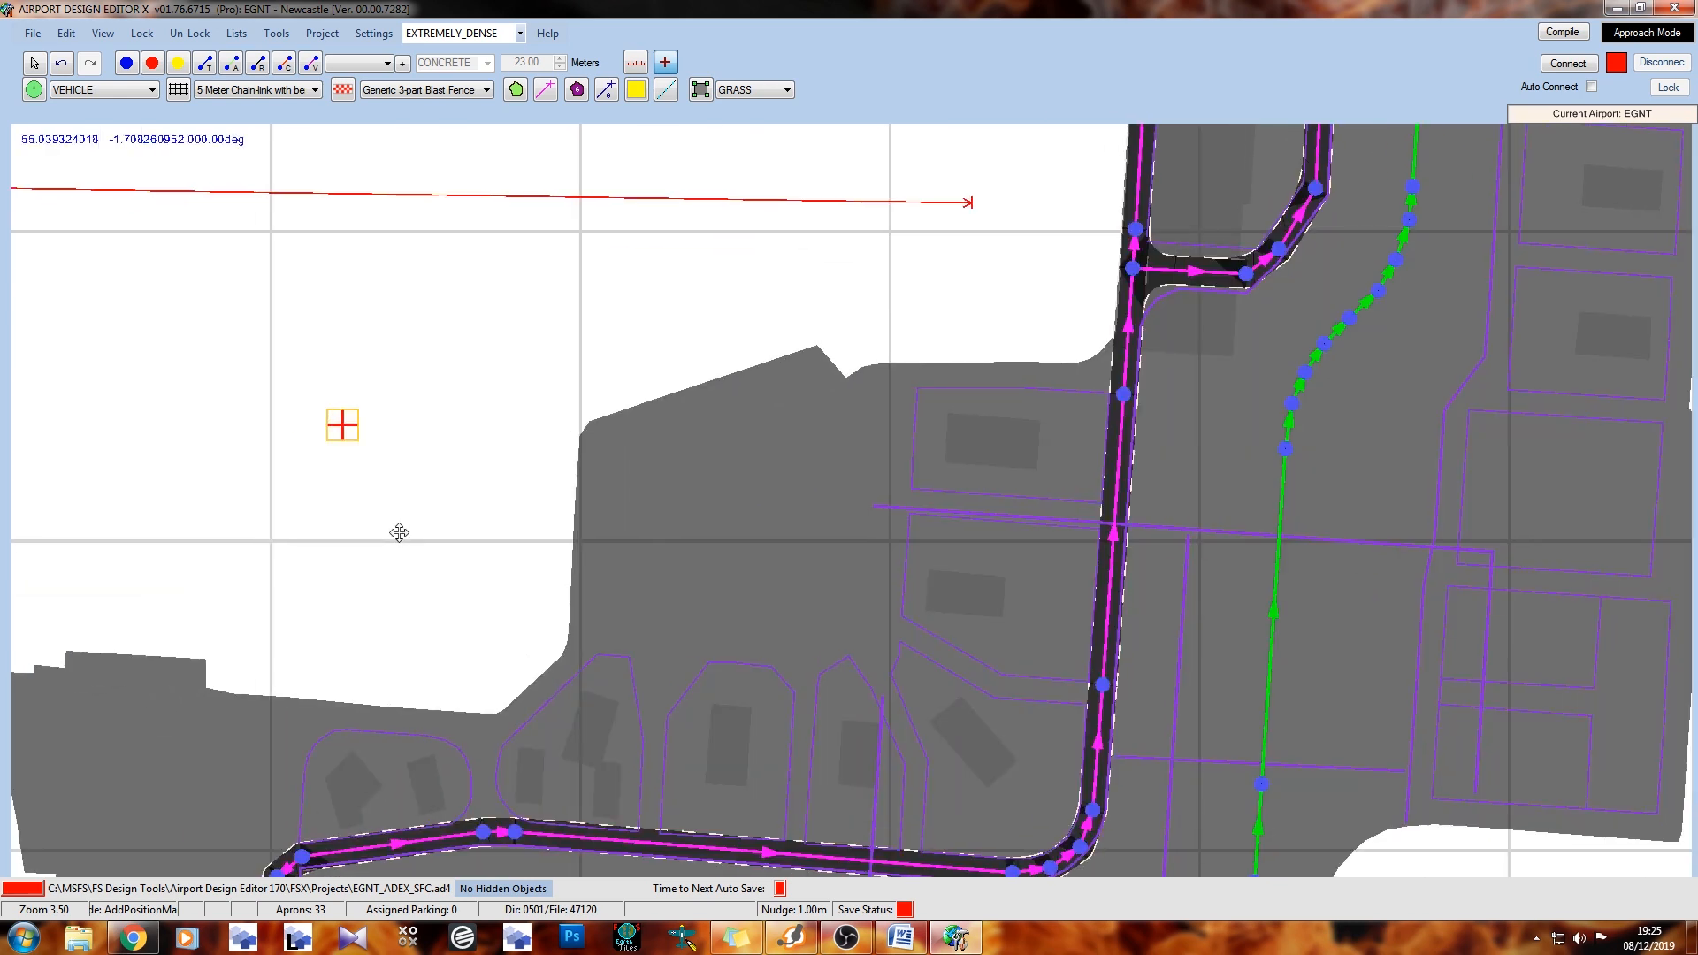
left_click_drag(359, 665, 492, 469)
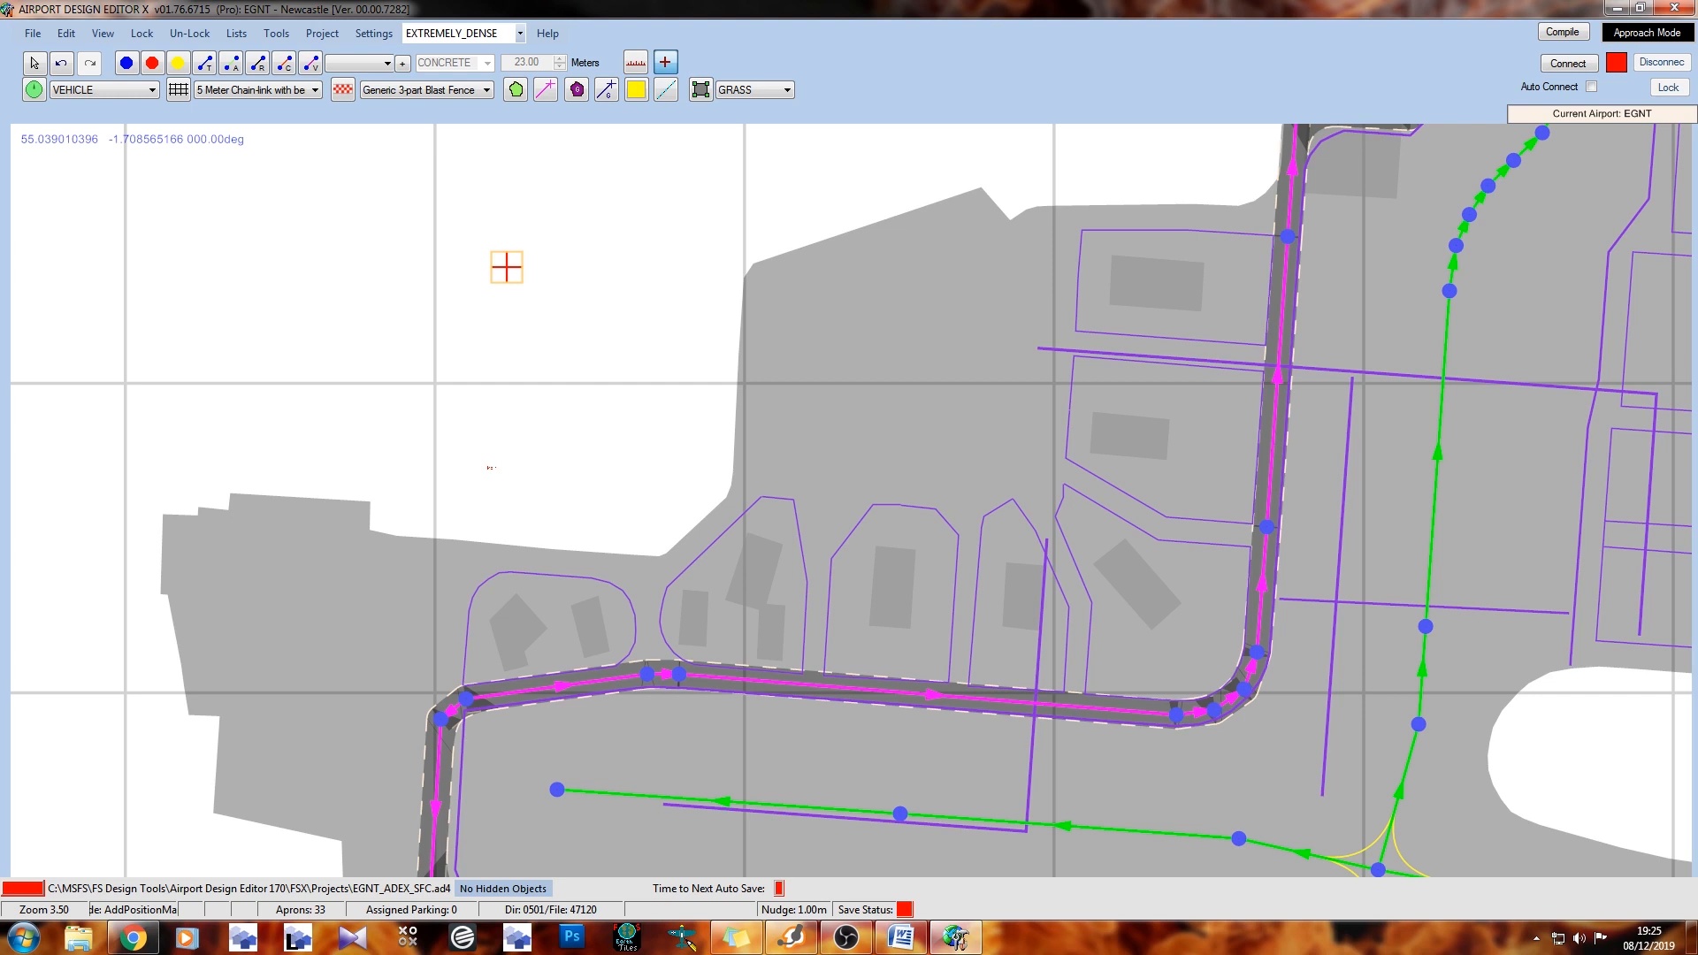
left_click_drag(468, 601, 597, 271)
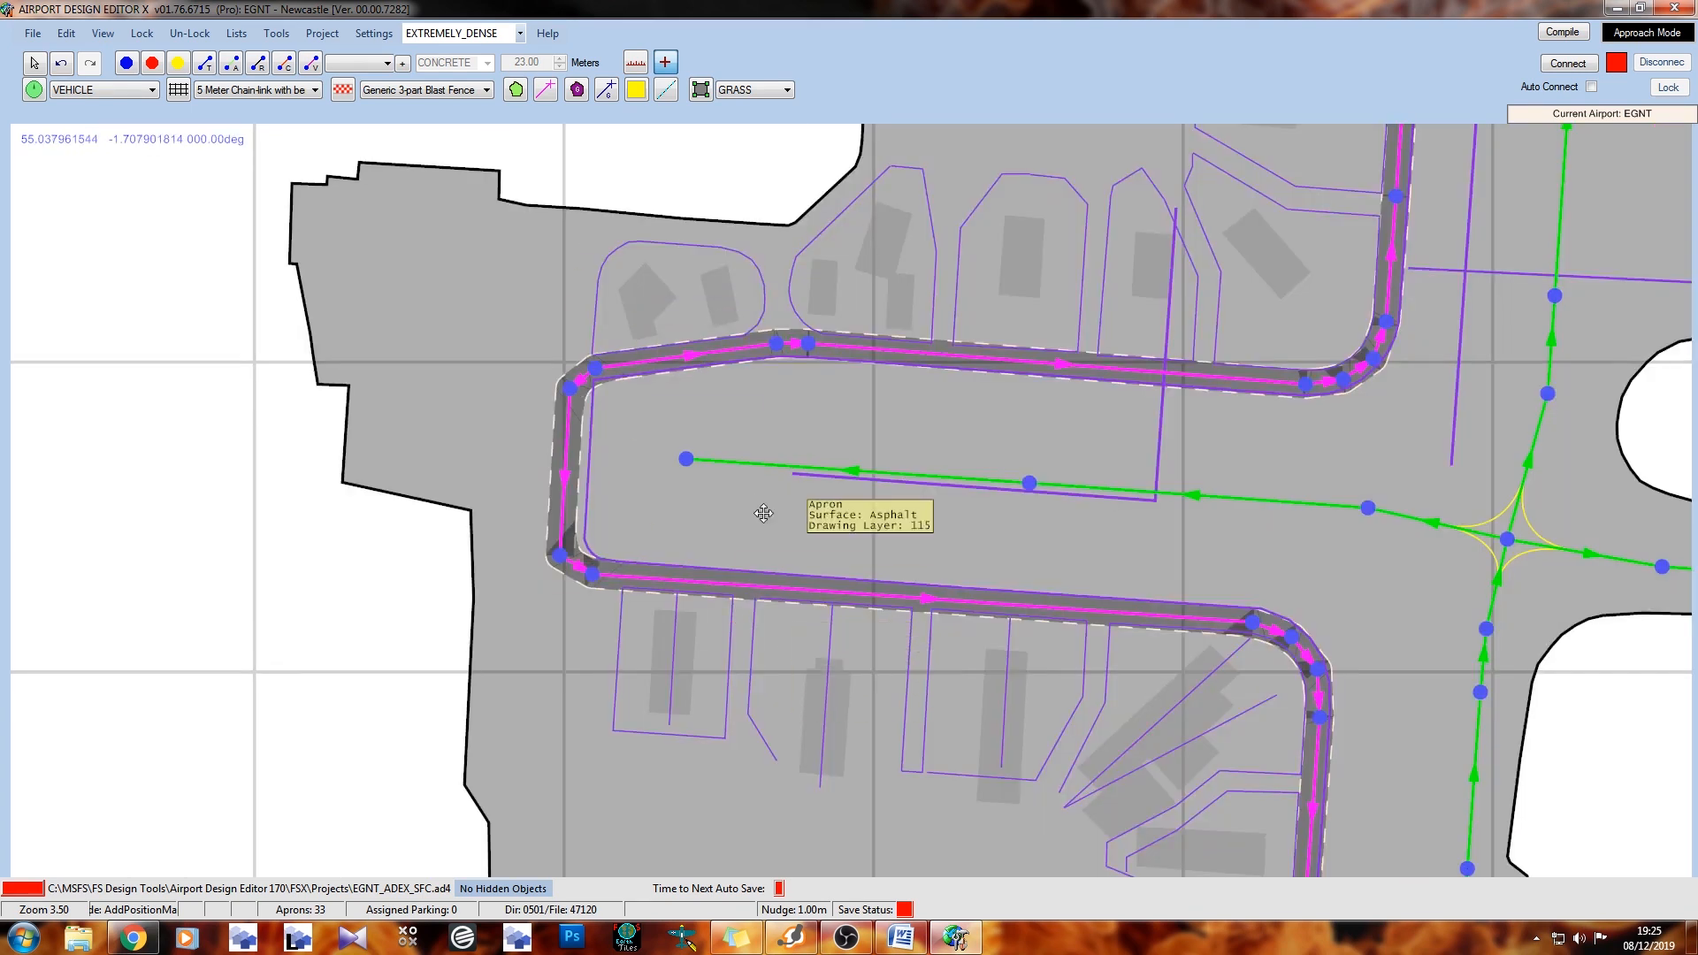
Place position markers along the western taxiway link, at its western end, on its middle stretch and on the last node before the junction
left_click_drag(763, 513, 609, 566)
scroll(546, 535, "up", 12)
left_click(496, 517)
left_click_drag(1068, 708, 115, 679)
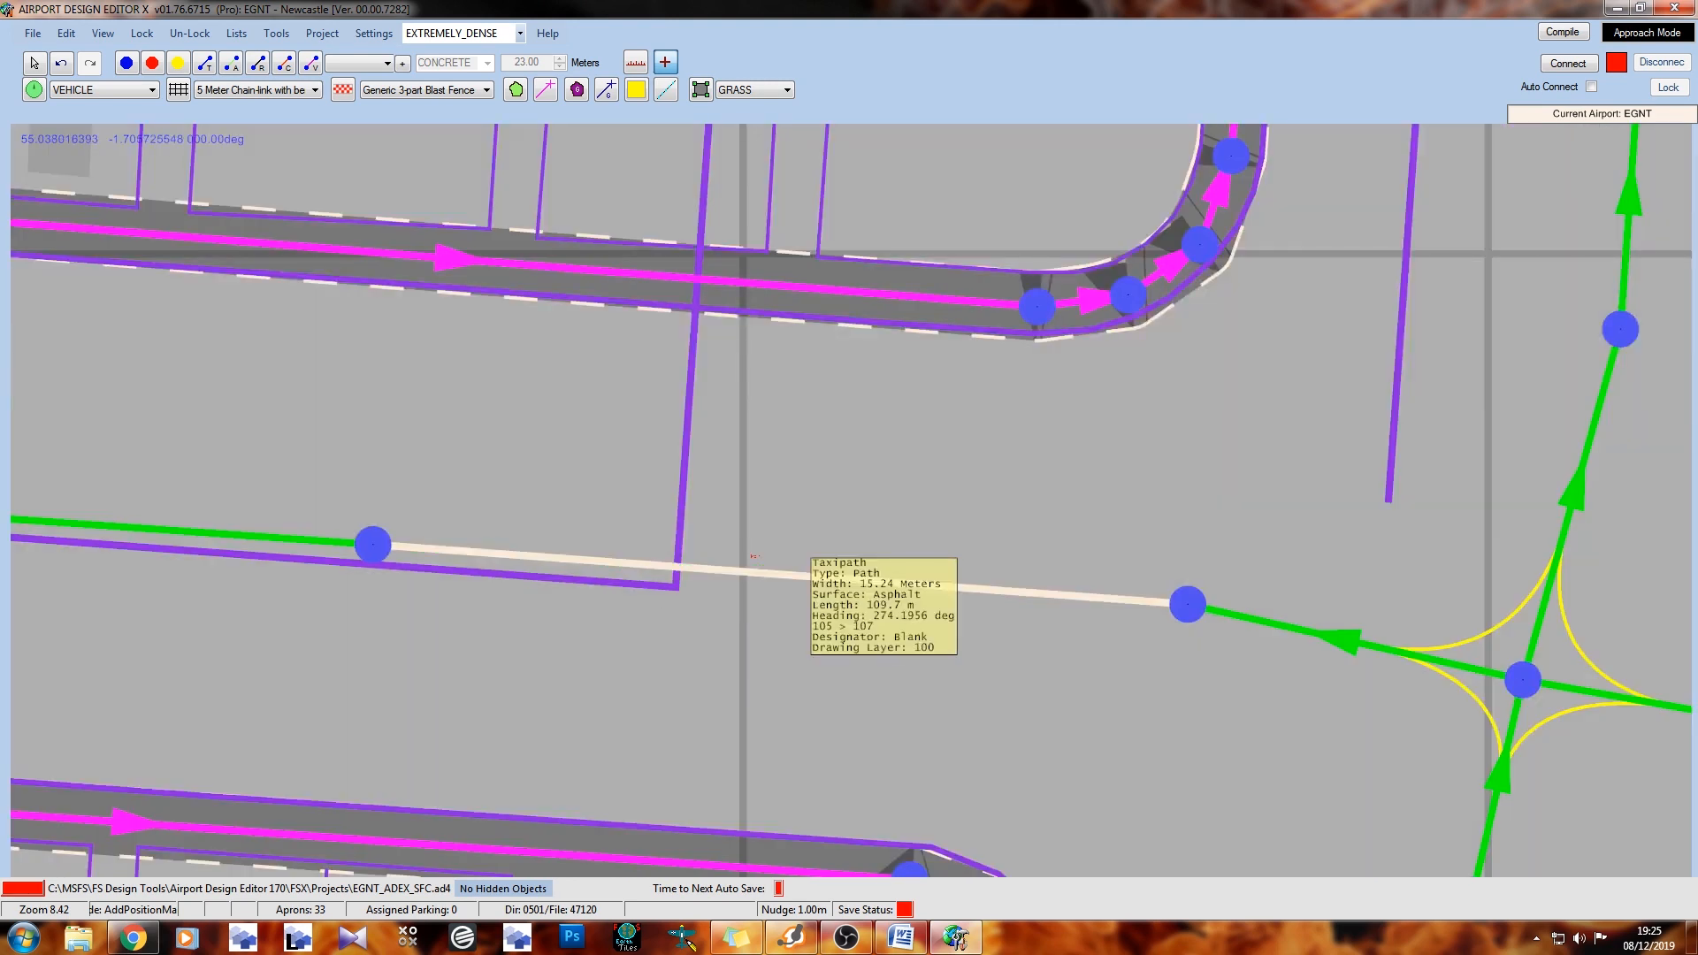
left_click_drag(1110, 673, 290, 557)
left_click(368, 490)
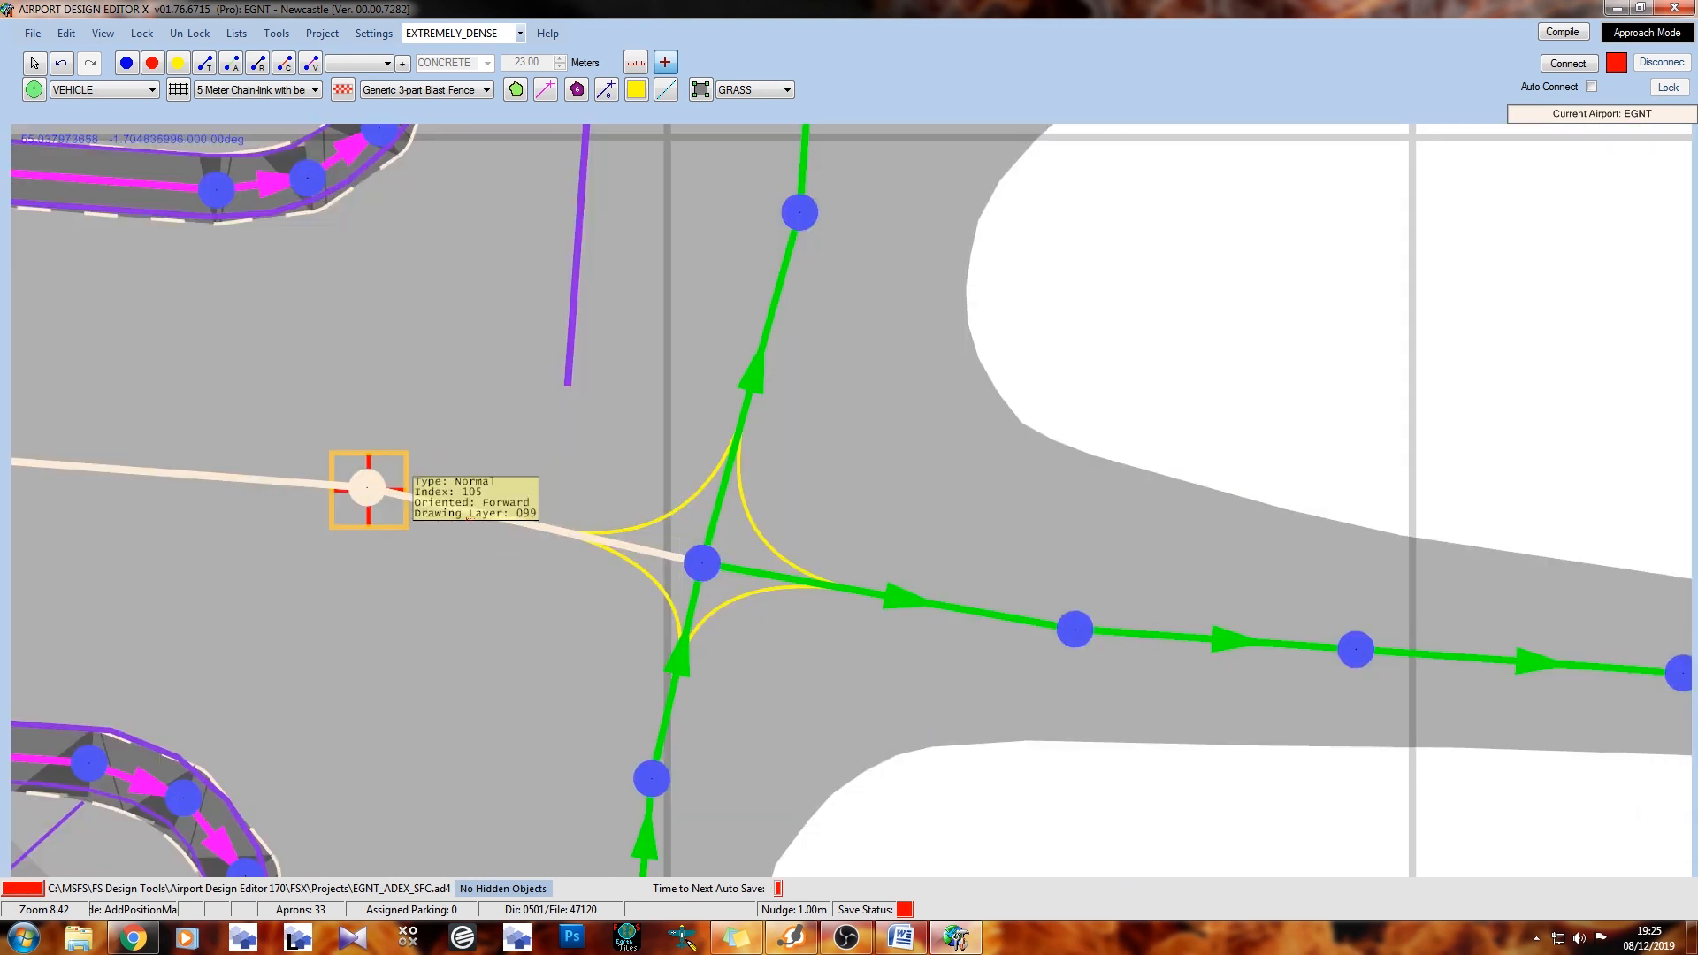
Place position markers on the taxiway junction node, on the next nodes east and north, and on the two nodes south
left_click(701, 562)
left_click(1074, 629)
left_click(789, 214)
left_click_drag(653, 696, 633, 489)
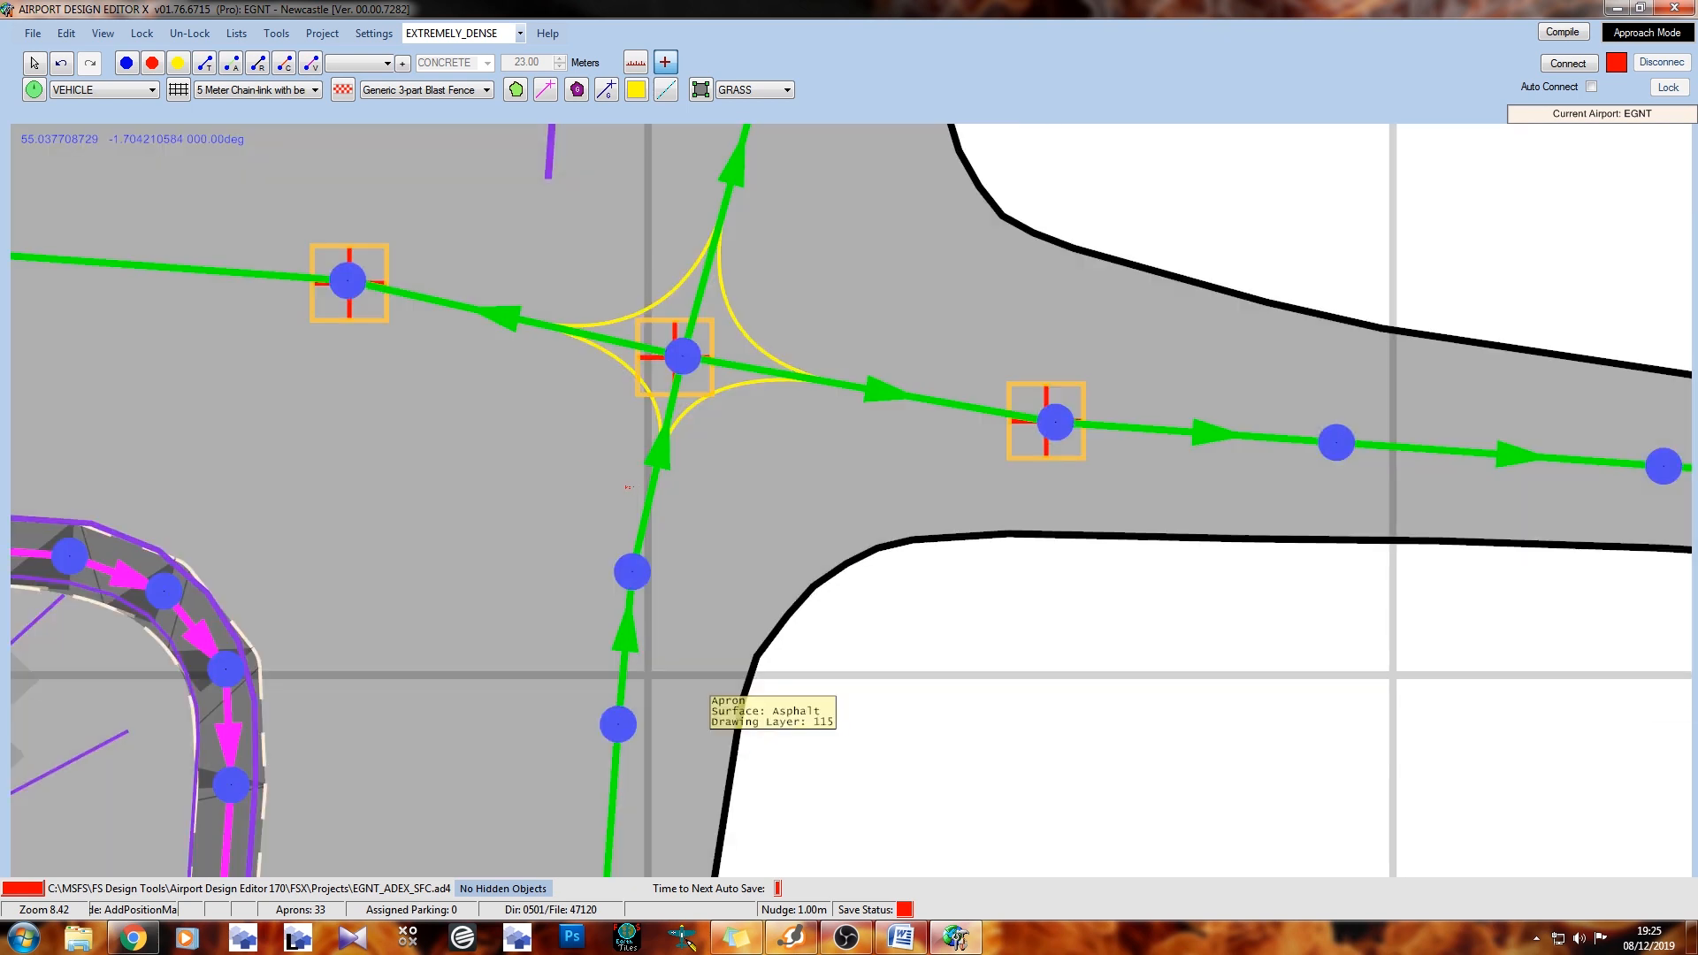
left_click(633, 572)
left_click(618, 725)
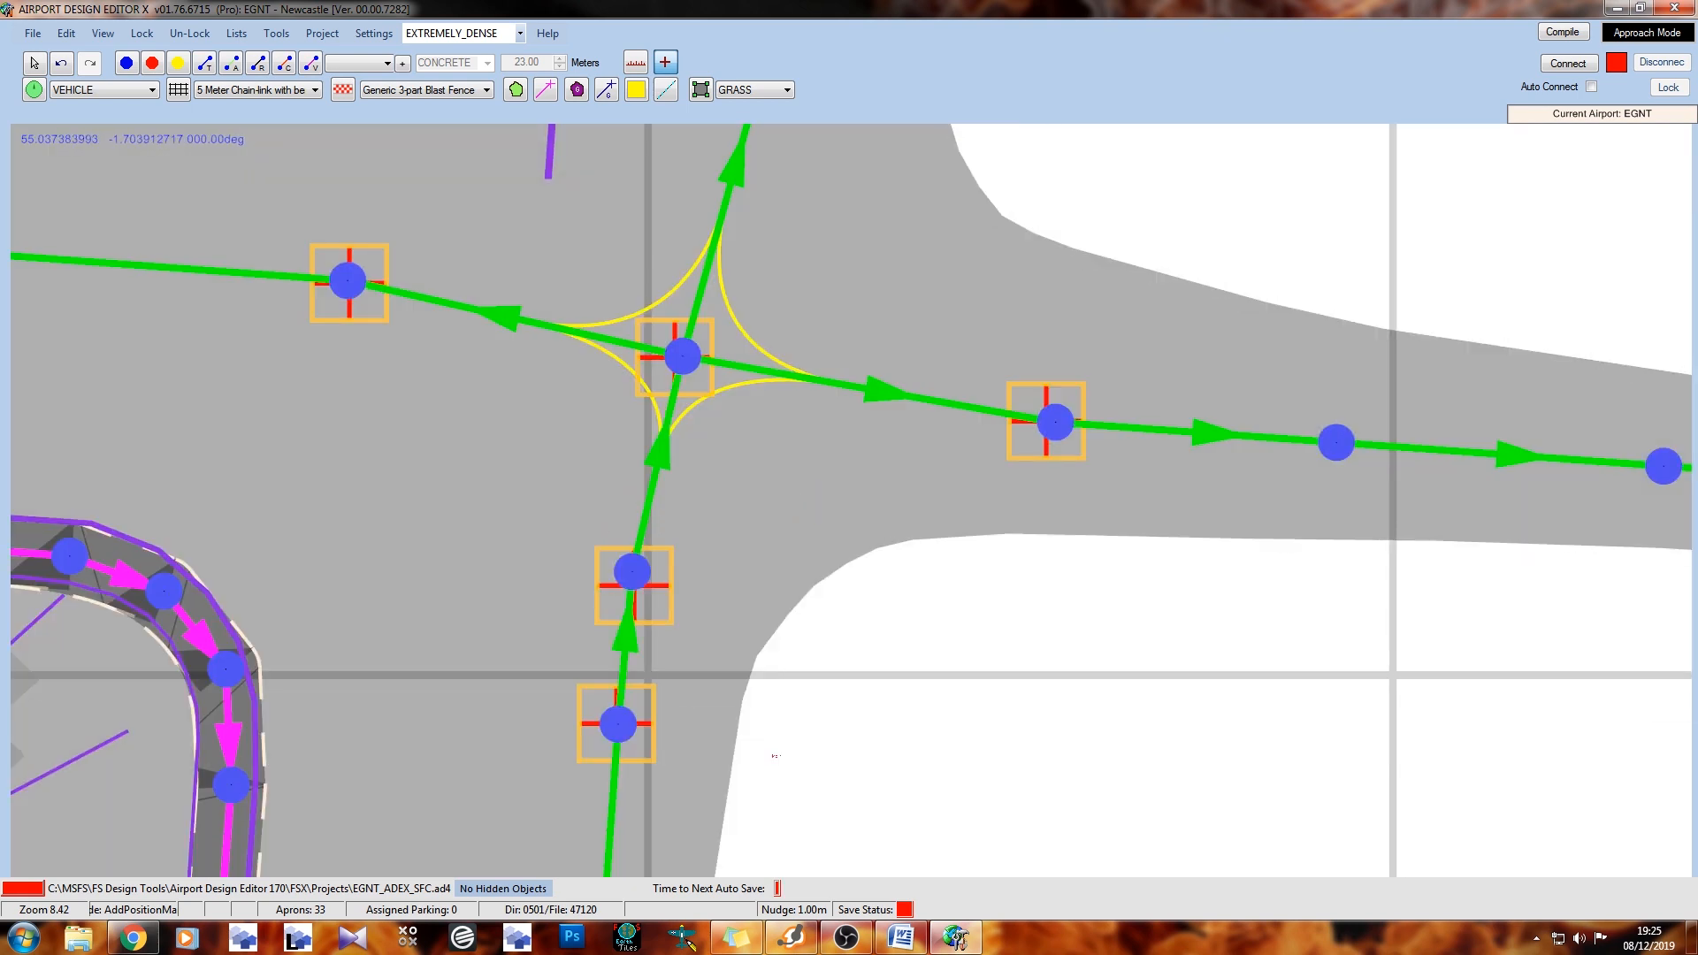
Place position markers along the apron's eastern edge south of the junction and along the southern edge of the eastbound taxiway
left_click(728, 781)
left_click_drag(800, 827, 826, 360)
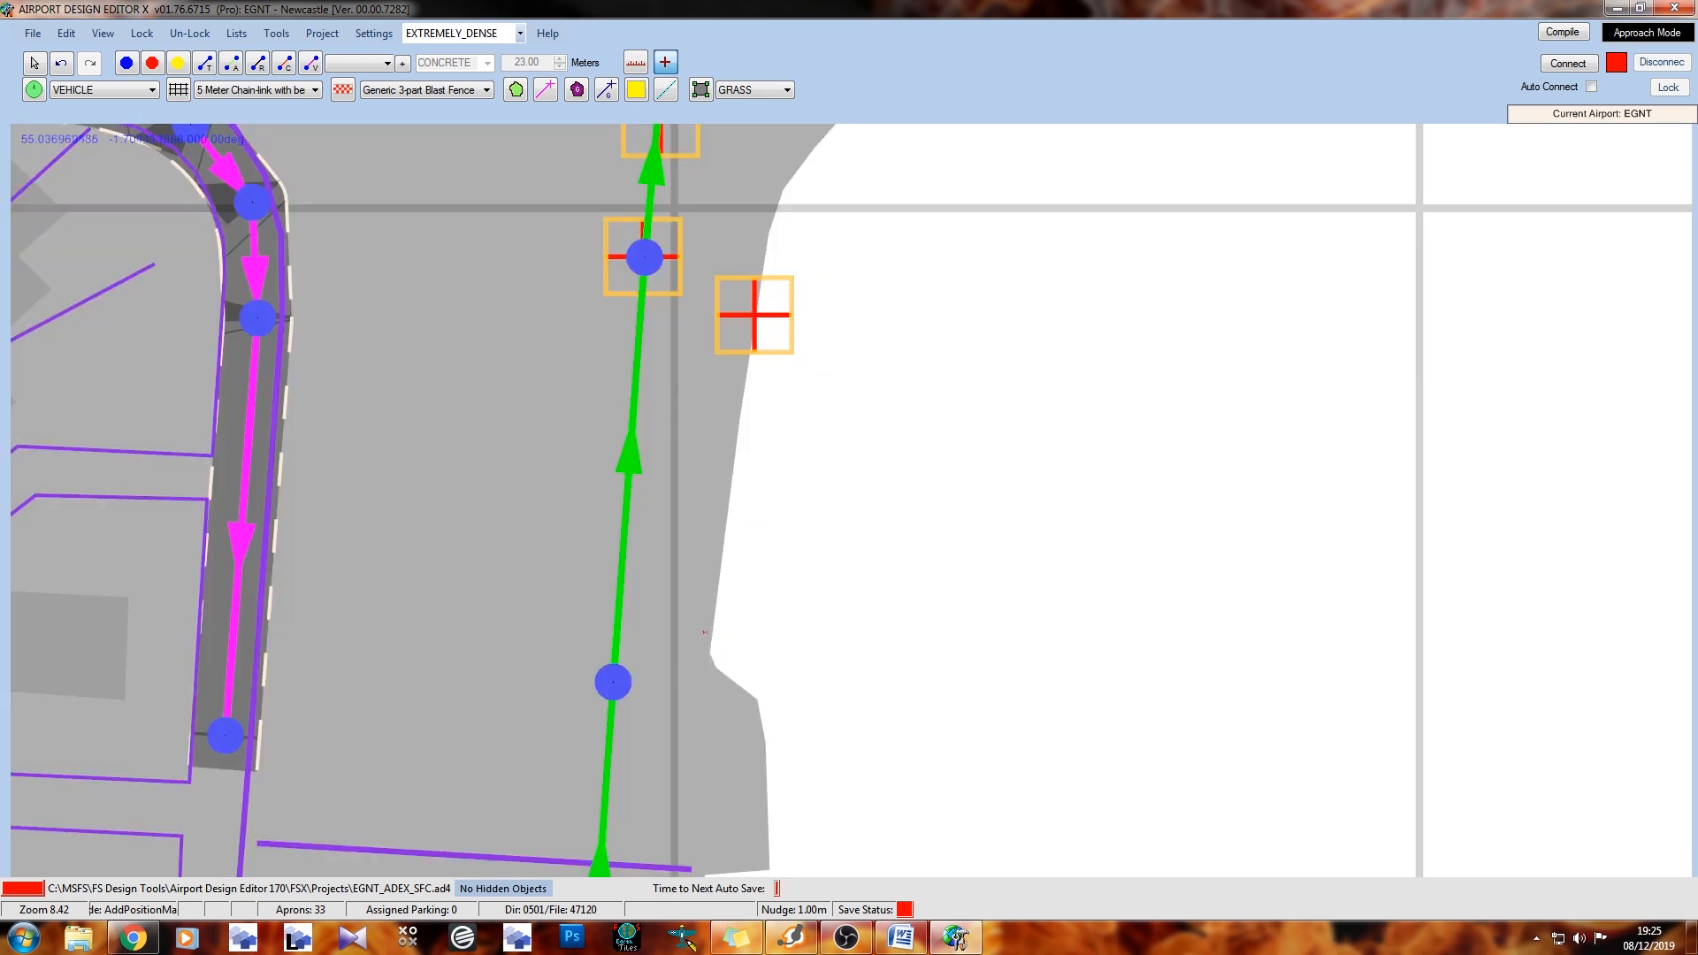
left_click(708, 652)
mouse_move(1029, 204)
left_mouse_down()
mouse_move(826, 557)
mouse_move(727, 568)
left_mouse_up()
left_click(606, 441)
left_click(804, 435)
left_click(1234, 439)
Place position markers along the northern edge of the eastbound taxiway and around the curved apron edge northeast of the junction
left_click(1272, 252)
left_click(960, 189)
left_click_drag(981, 248, 958, 550)
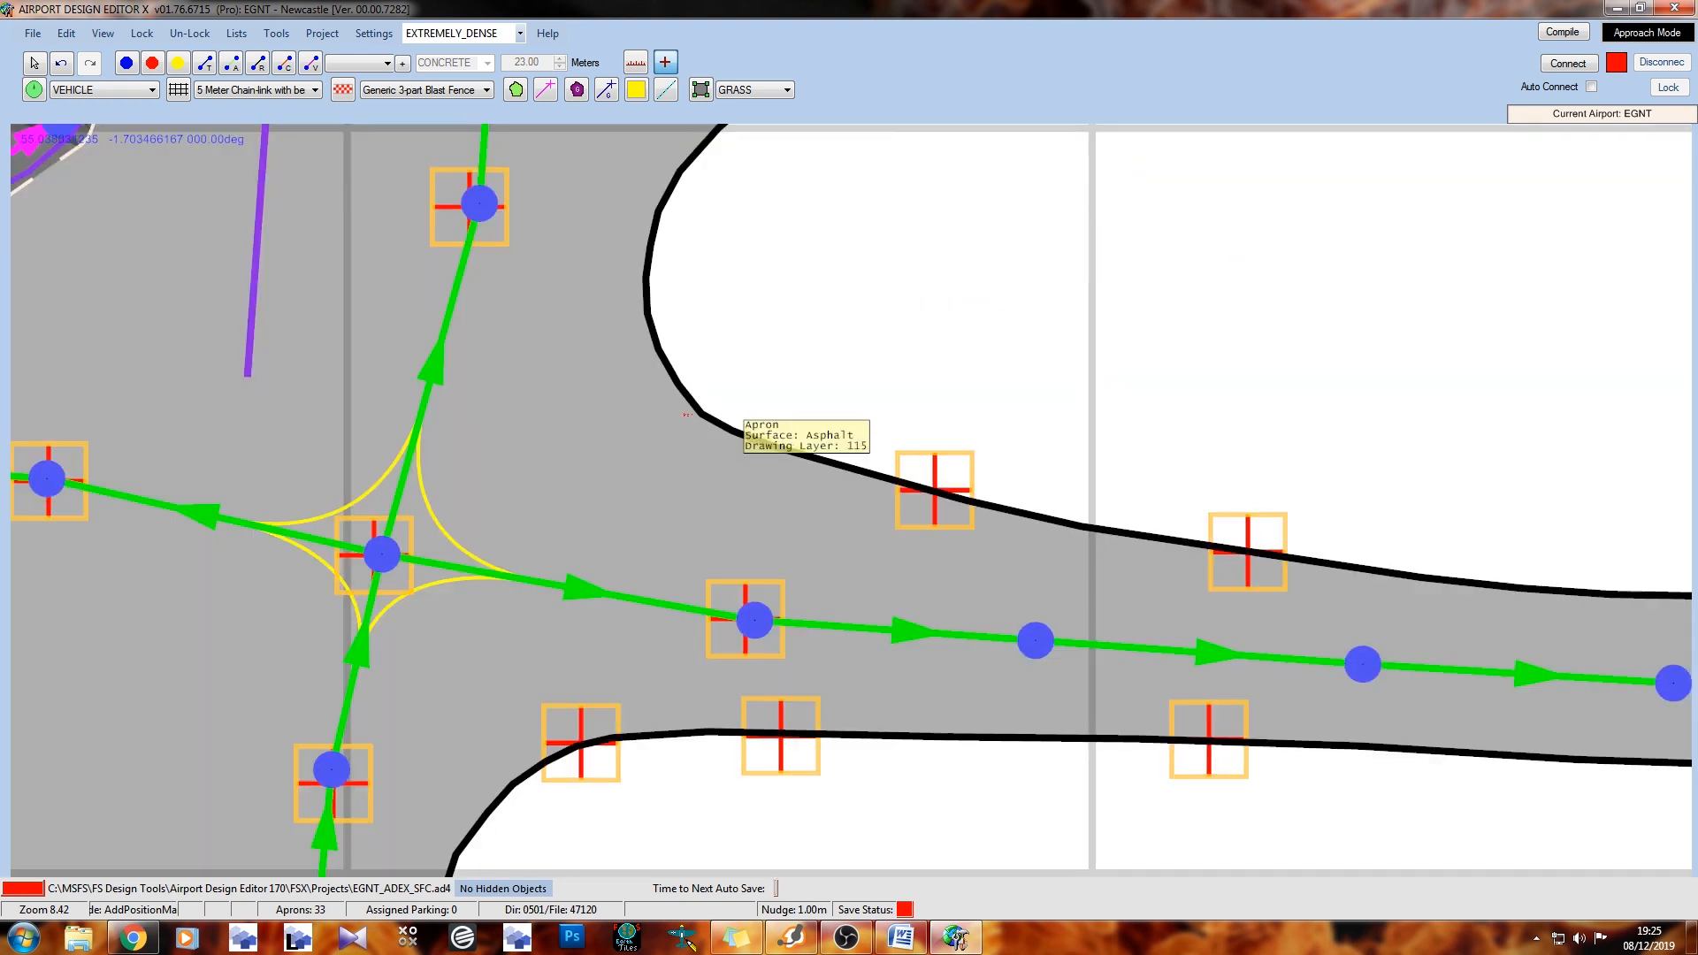
left_click(699, 407)
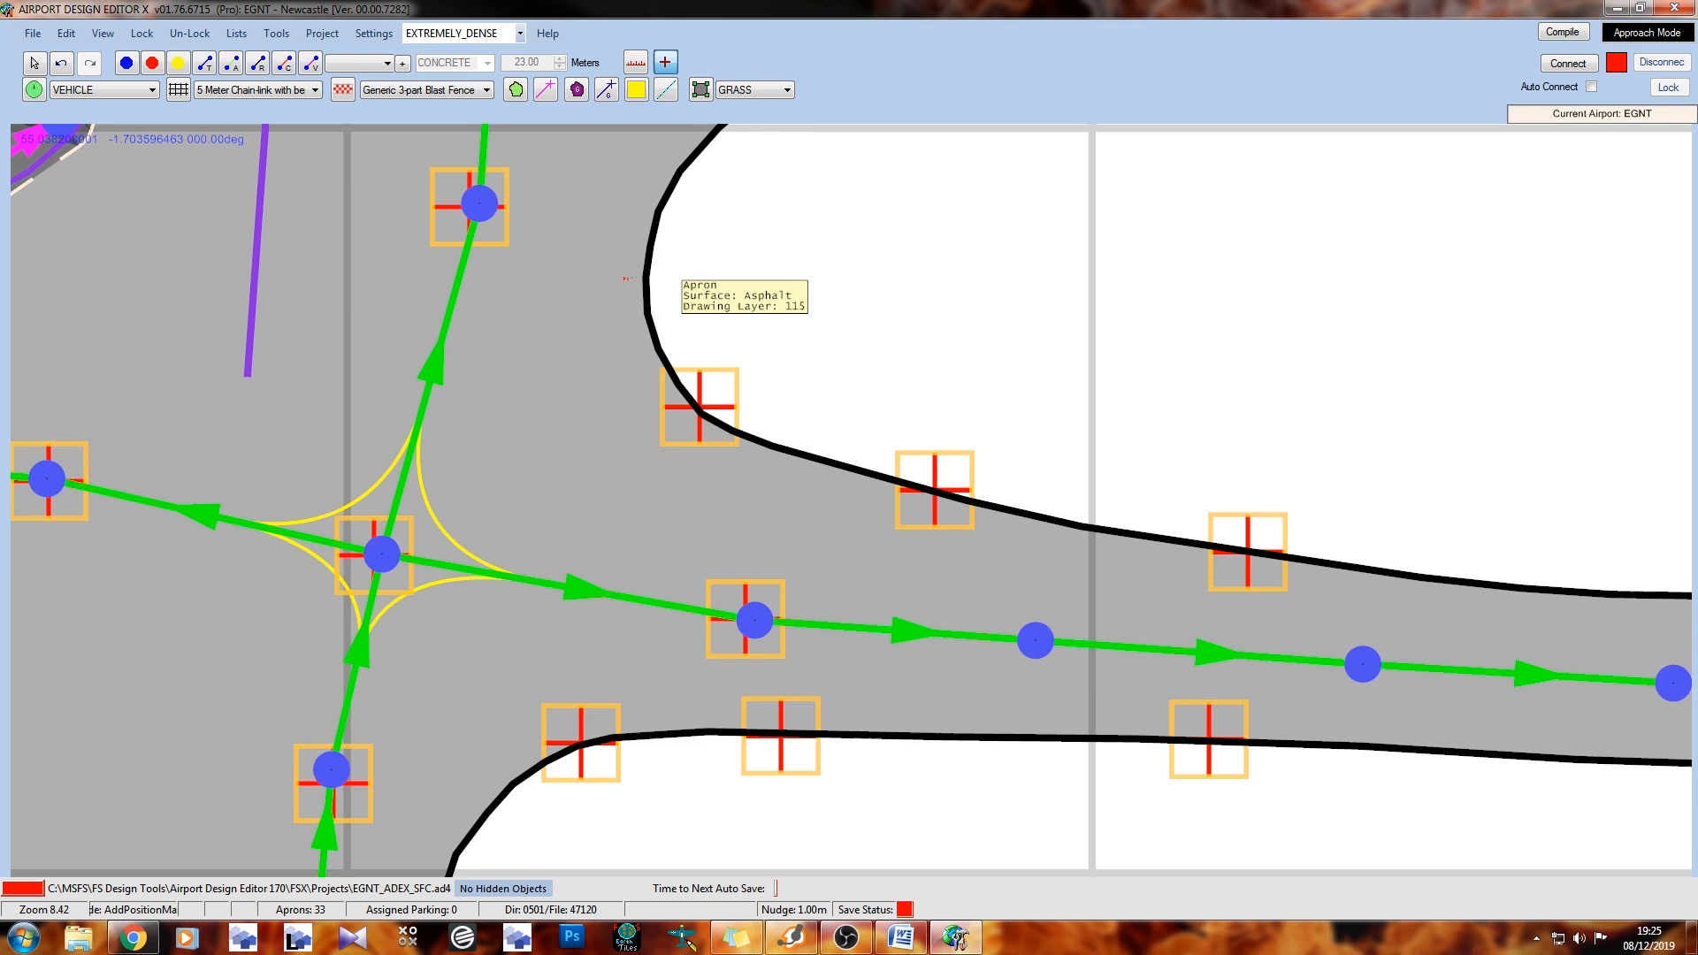
left_click(639, 293)
scroll(693, 327, "down", 5)
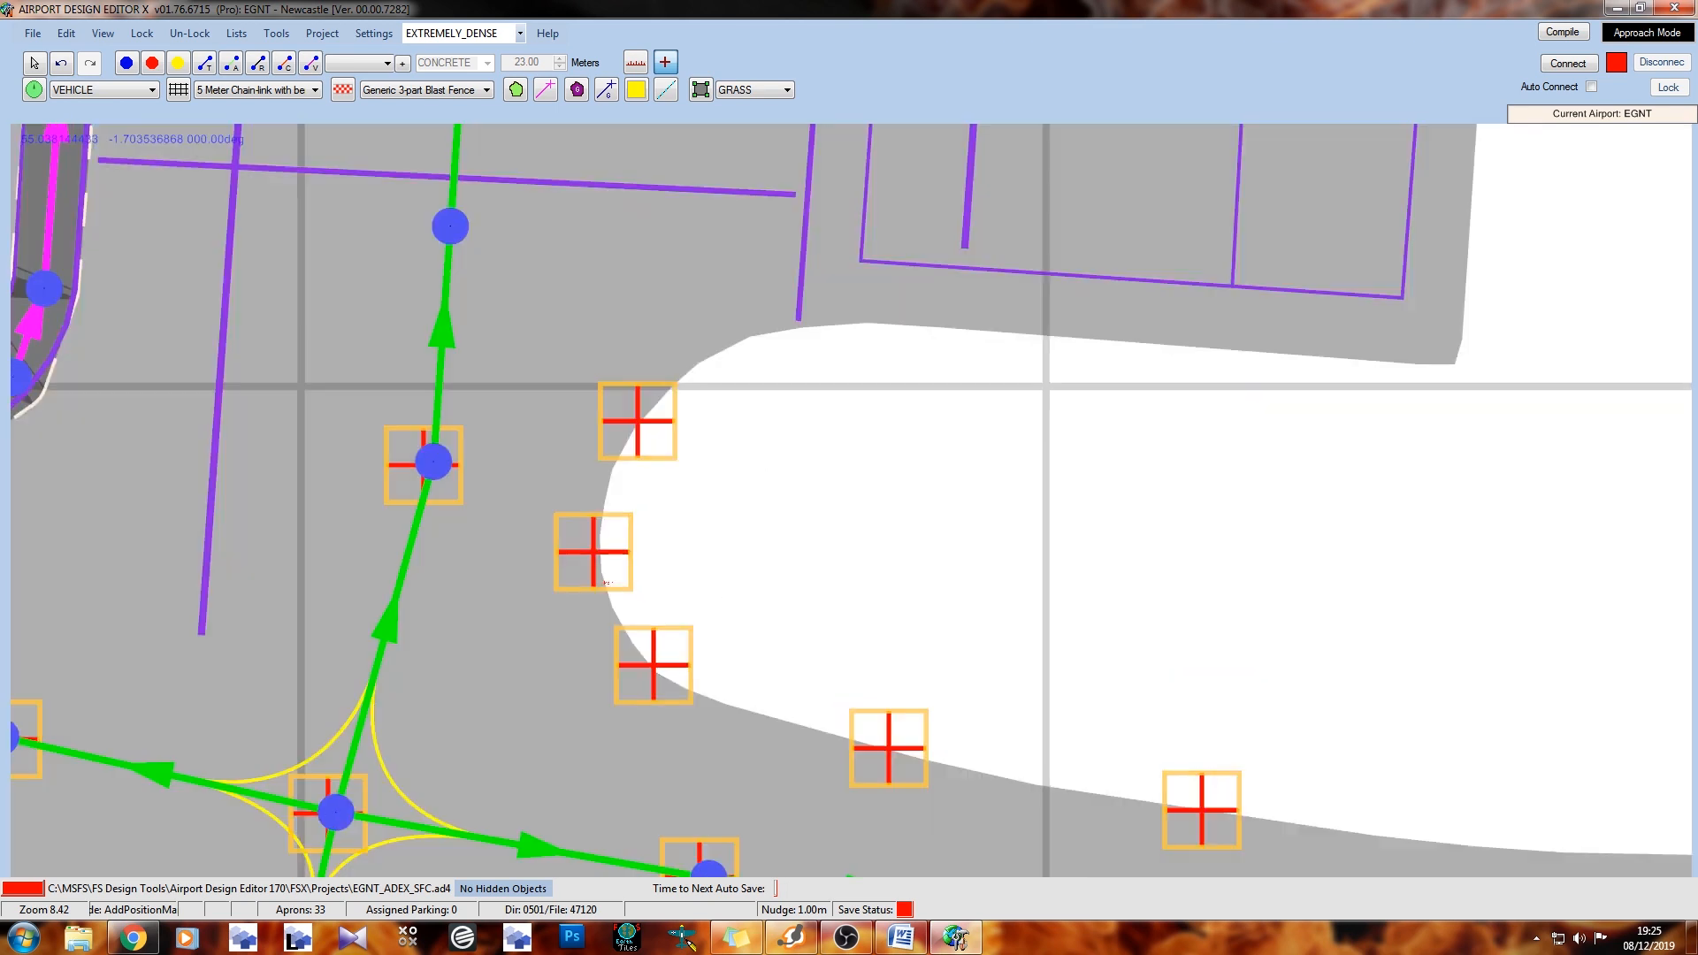
scroll(693, 327, "down", 6)
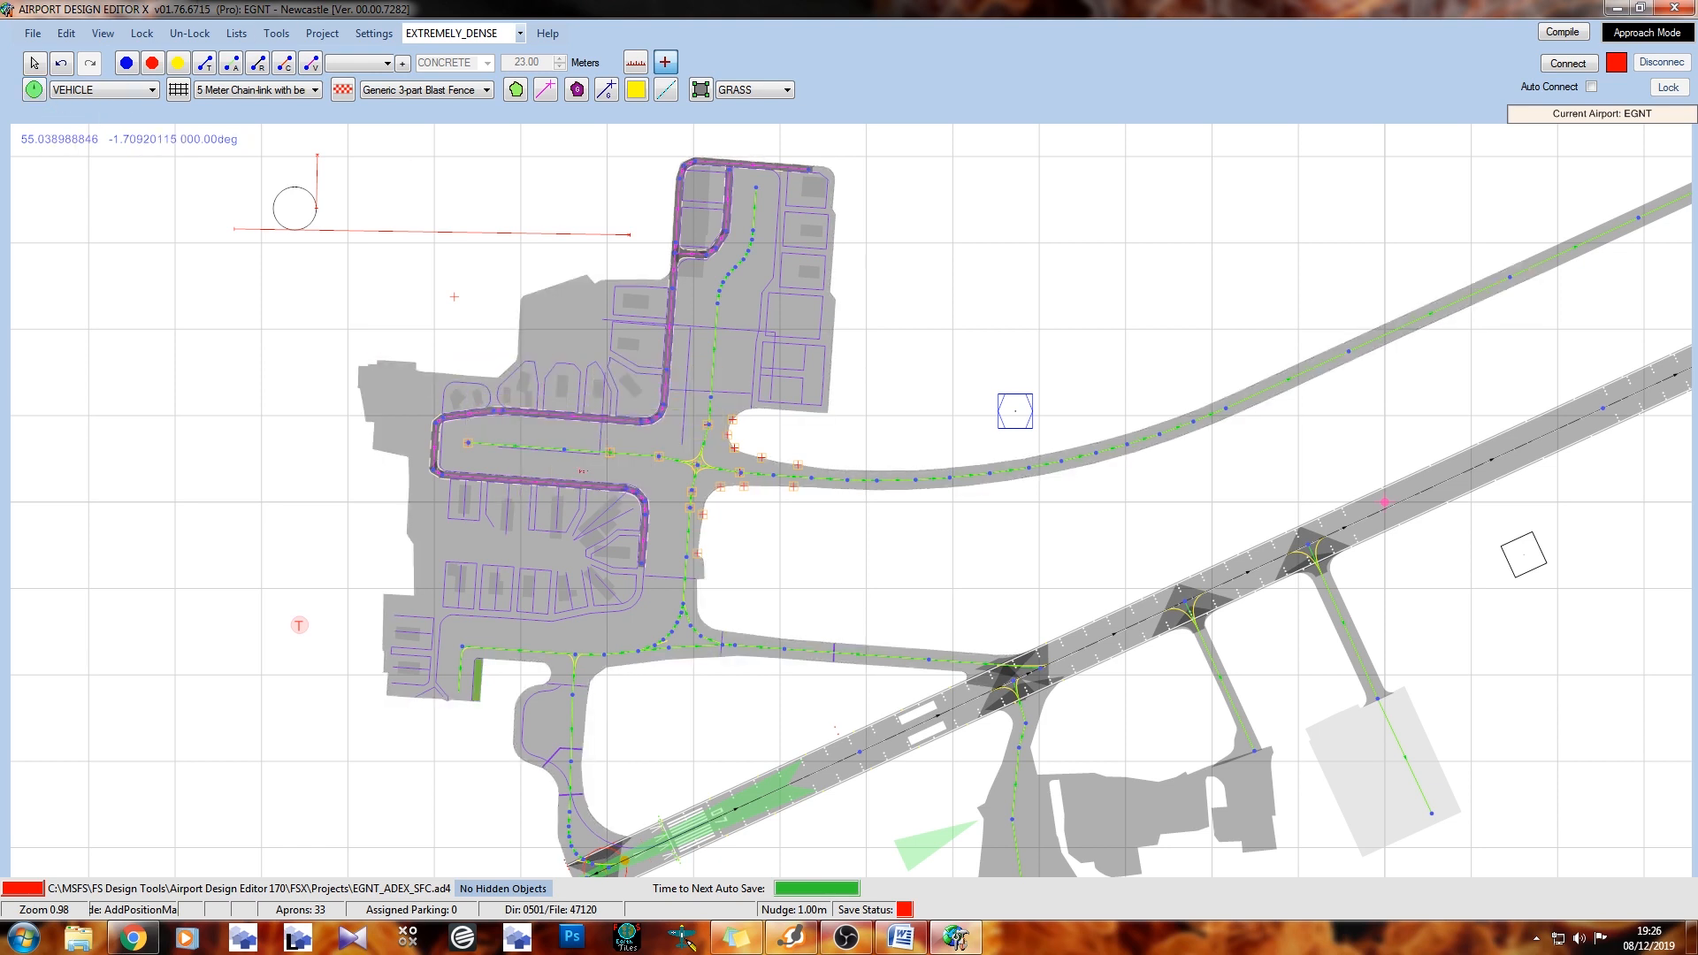
Start adding parking with the type RAMP_GA near the northern stands
scroll(583, 472, "up", 8)
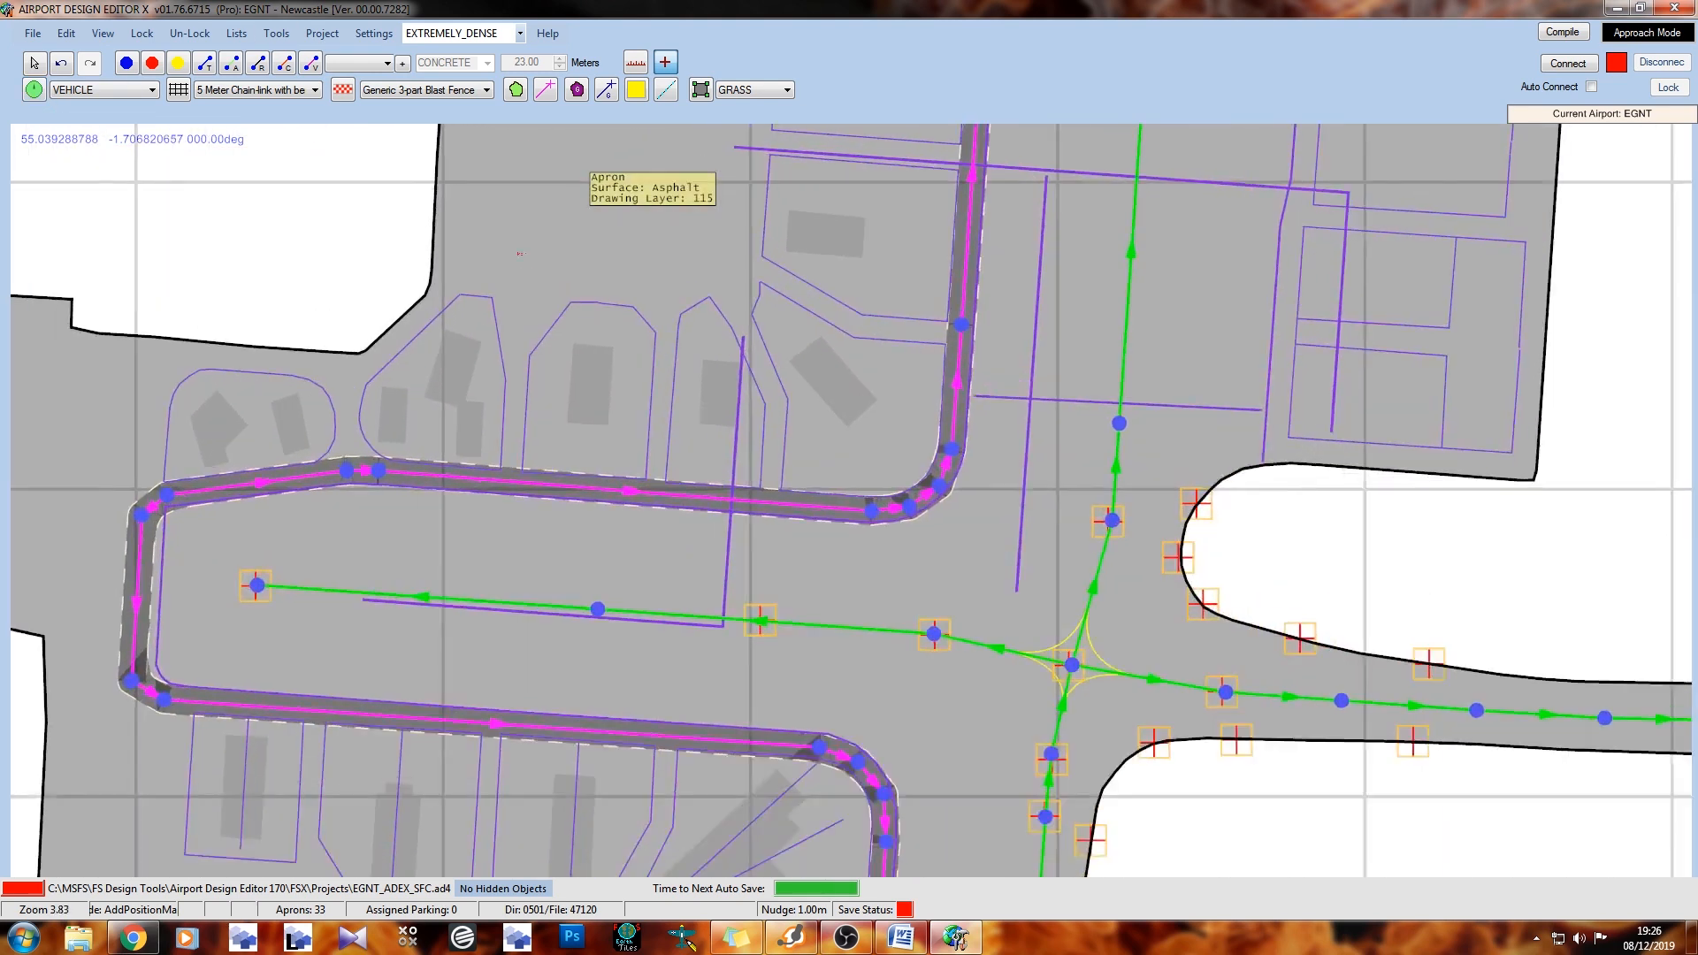
scroll(532, 340, "up", 6)
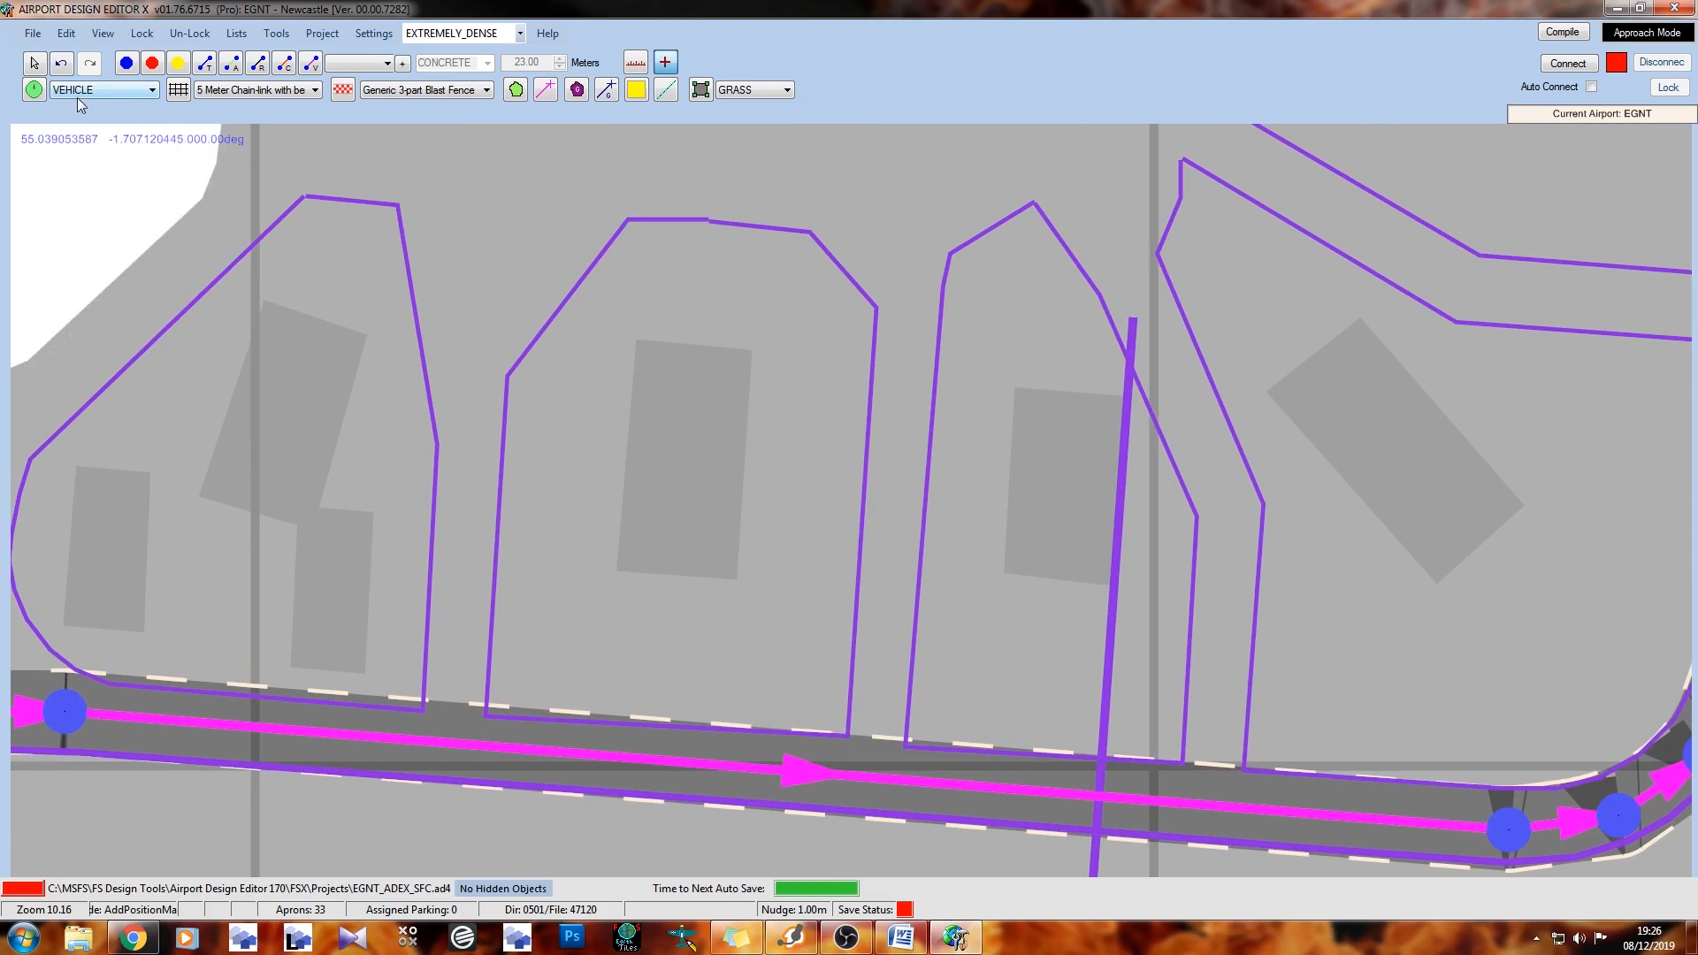
left_click(78, 92)
left_click(115, 118)
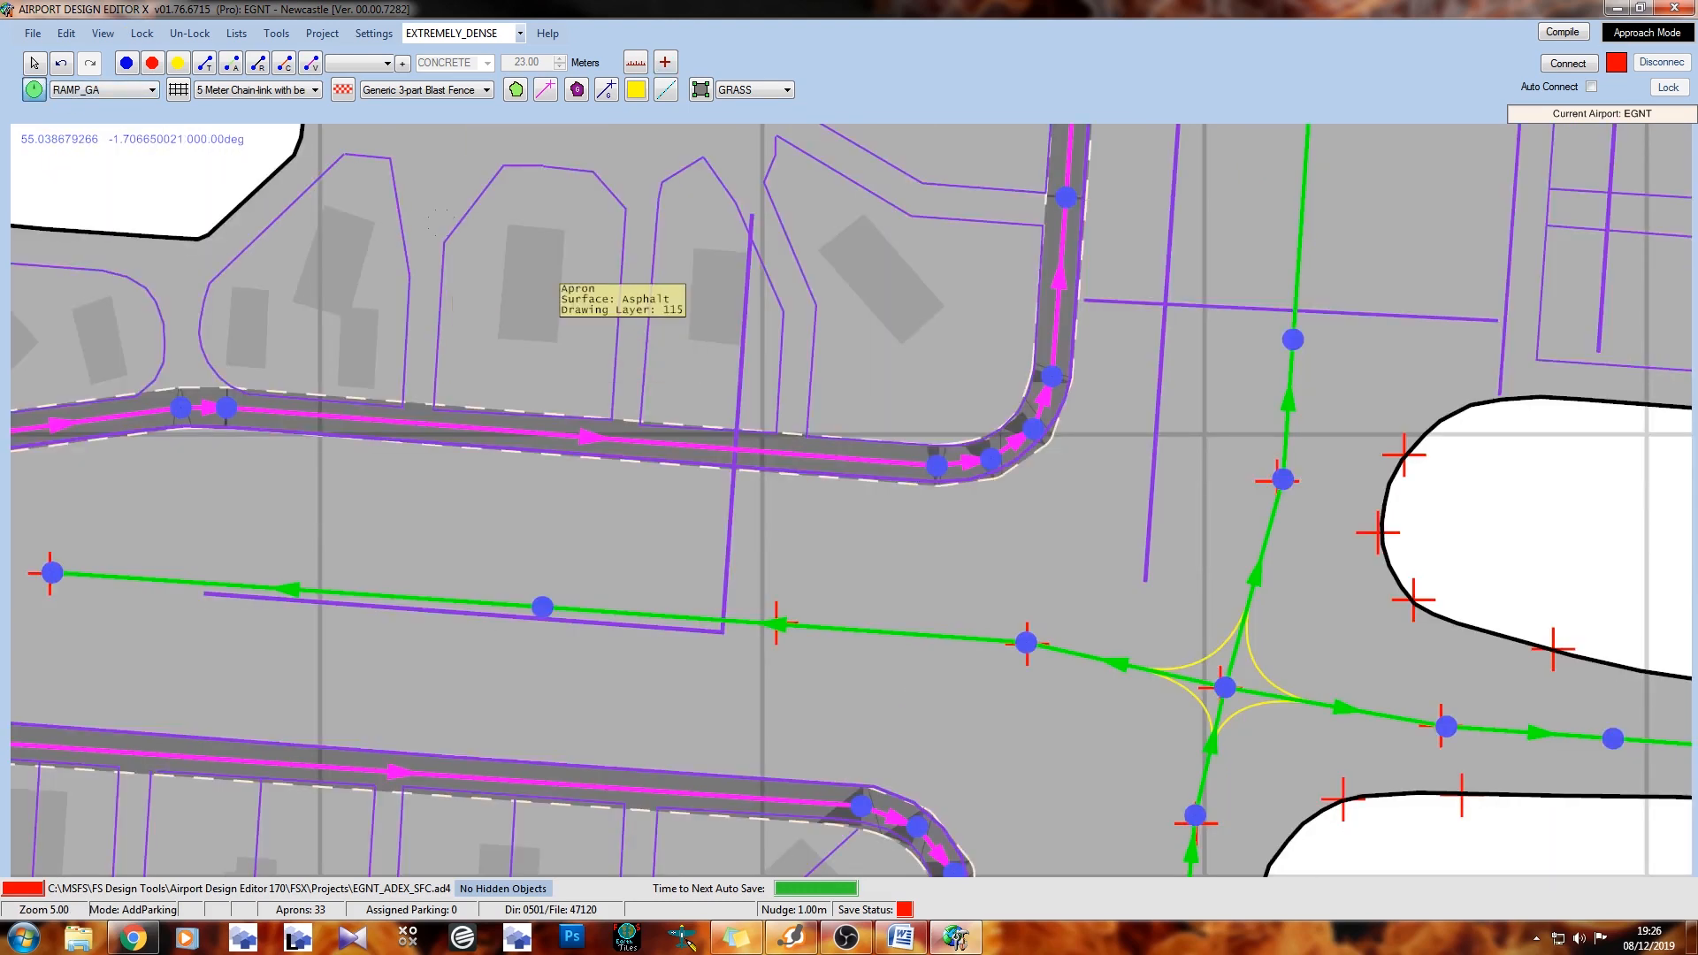
left_click(97, 90)
left_click(335, 7)
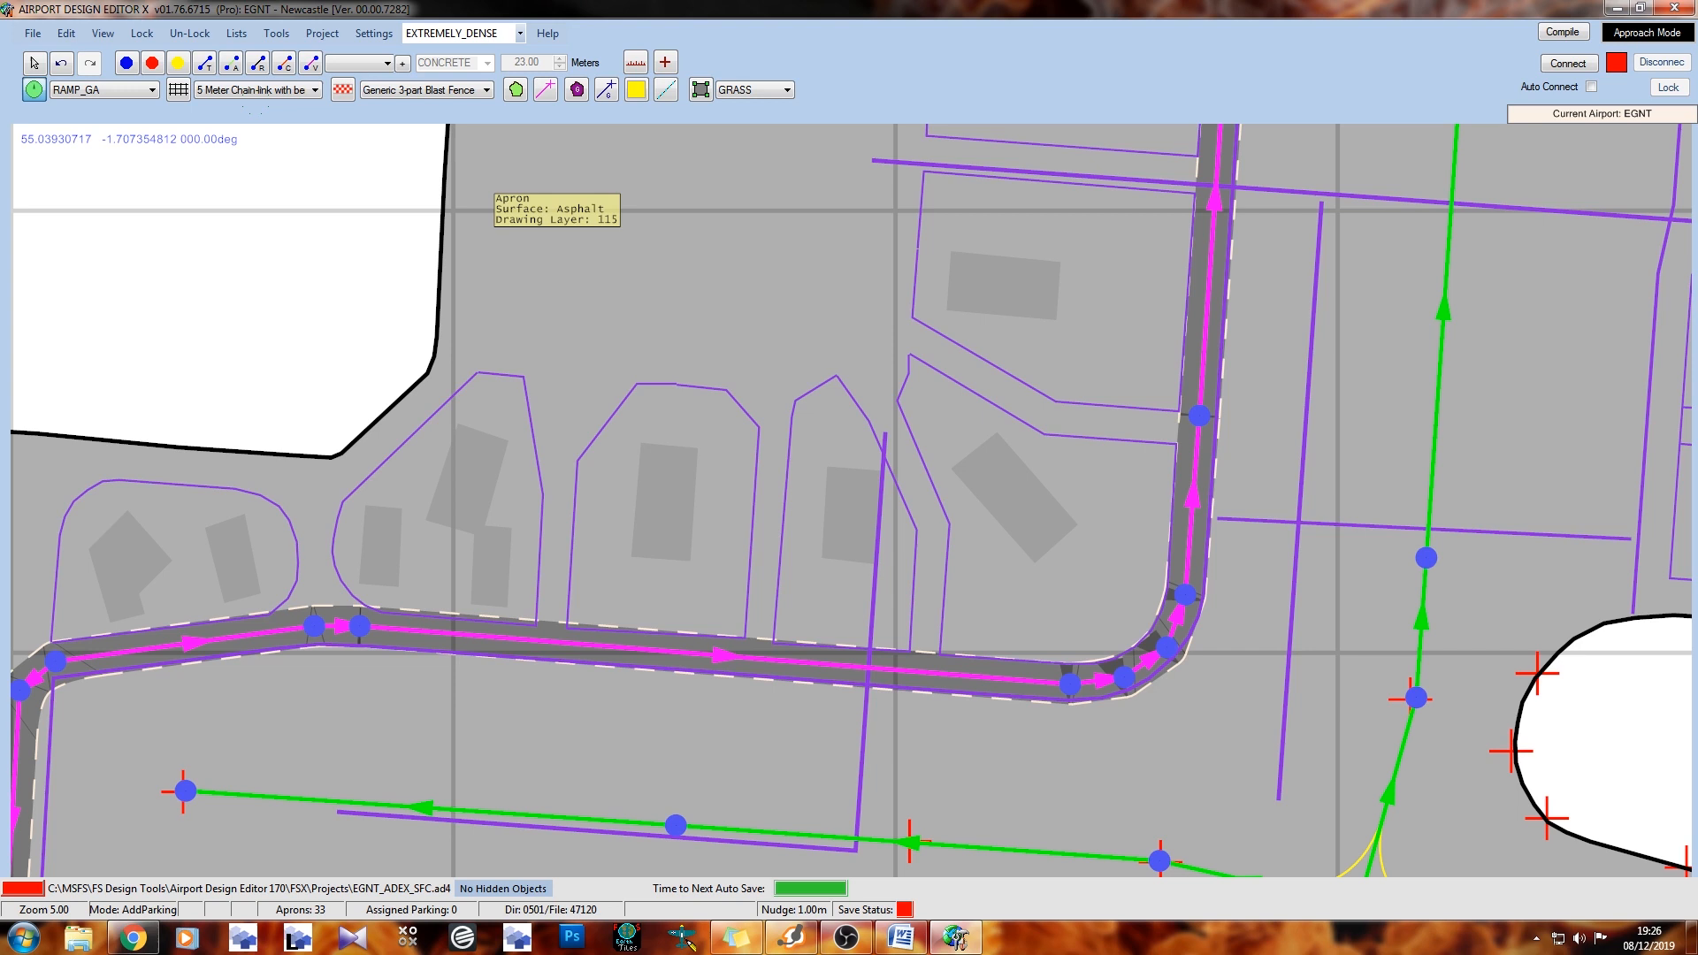
Try out a parking spot in the empty area northwest of the apron using the RAMP_GA and RAMP_GA_LARGE types, and undo it
left_click(95, 96)
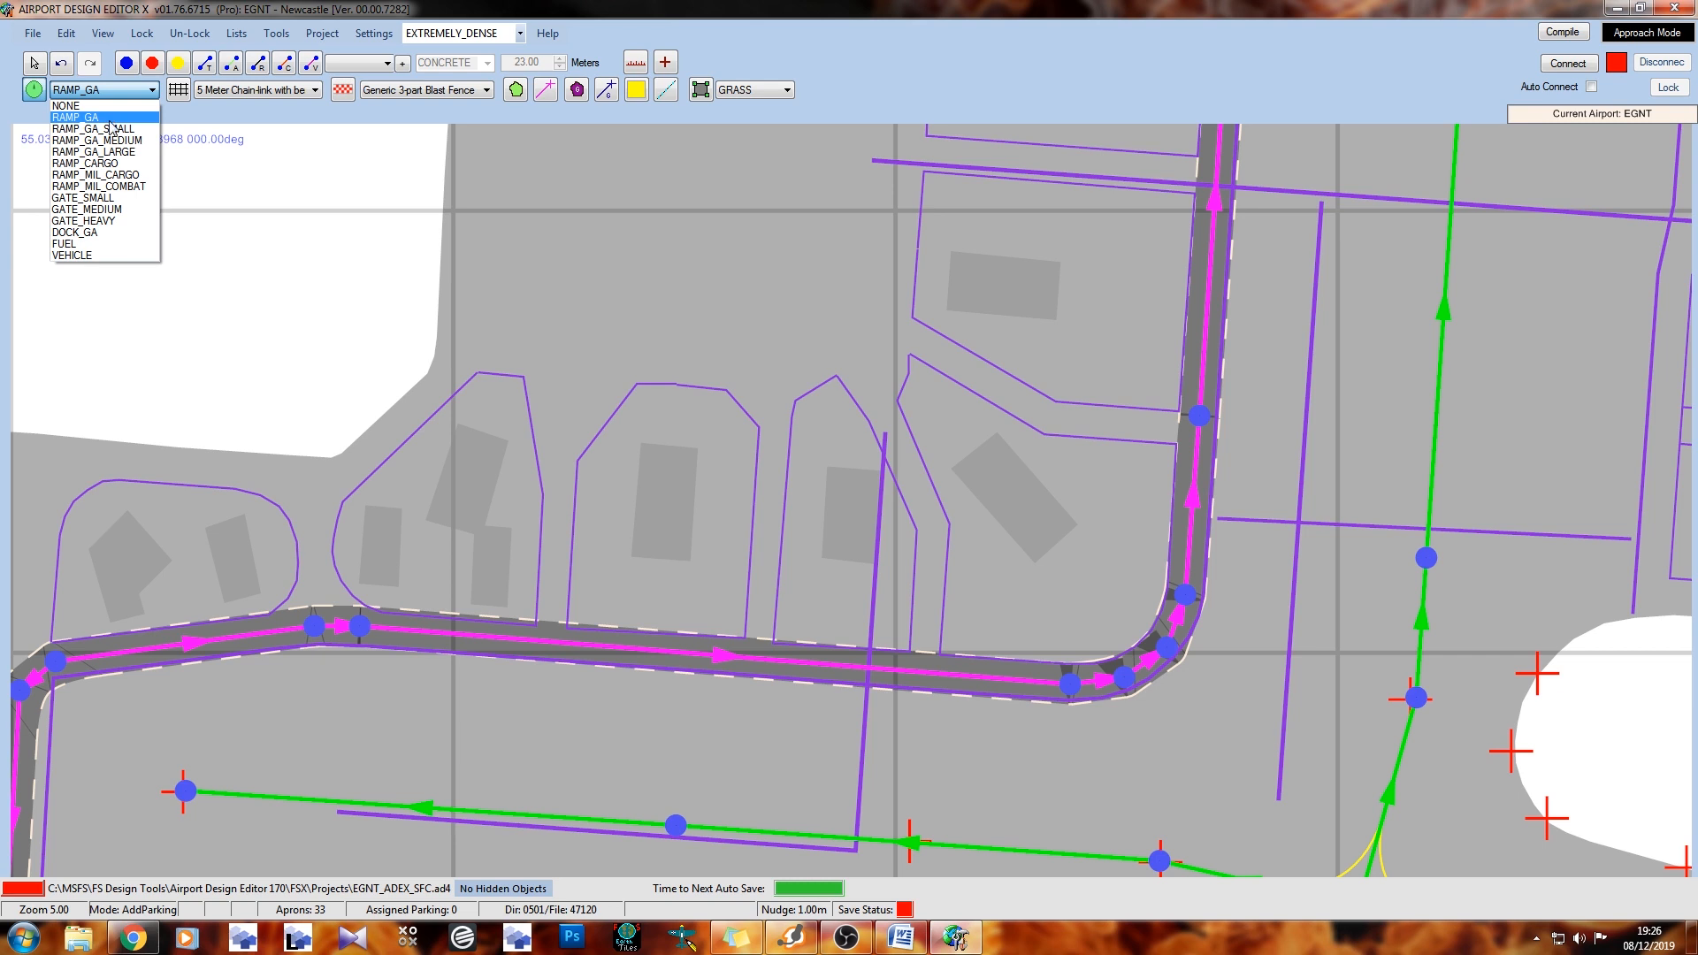
left_click(109, 121)
left_click(254, 296)
left_click(64, 90)
left_click(139, 152)
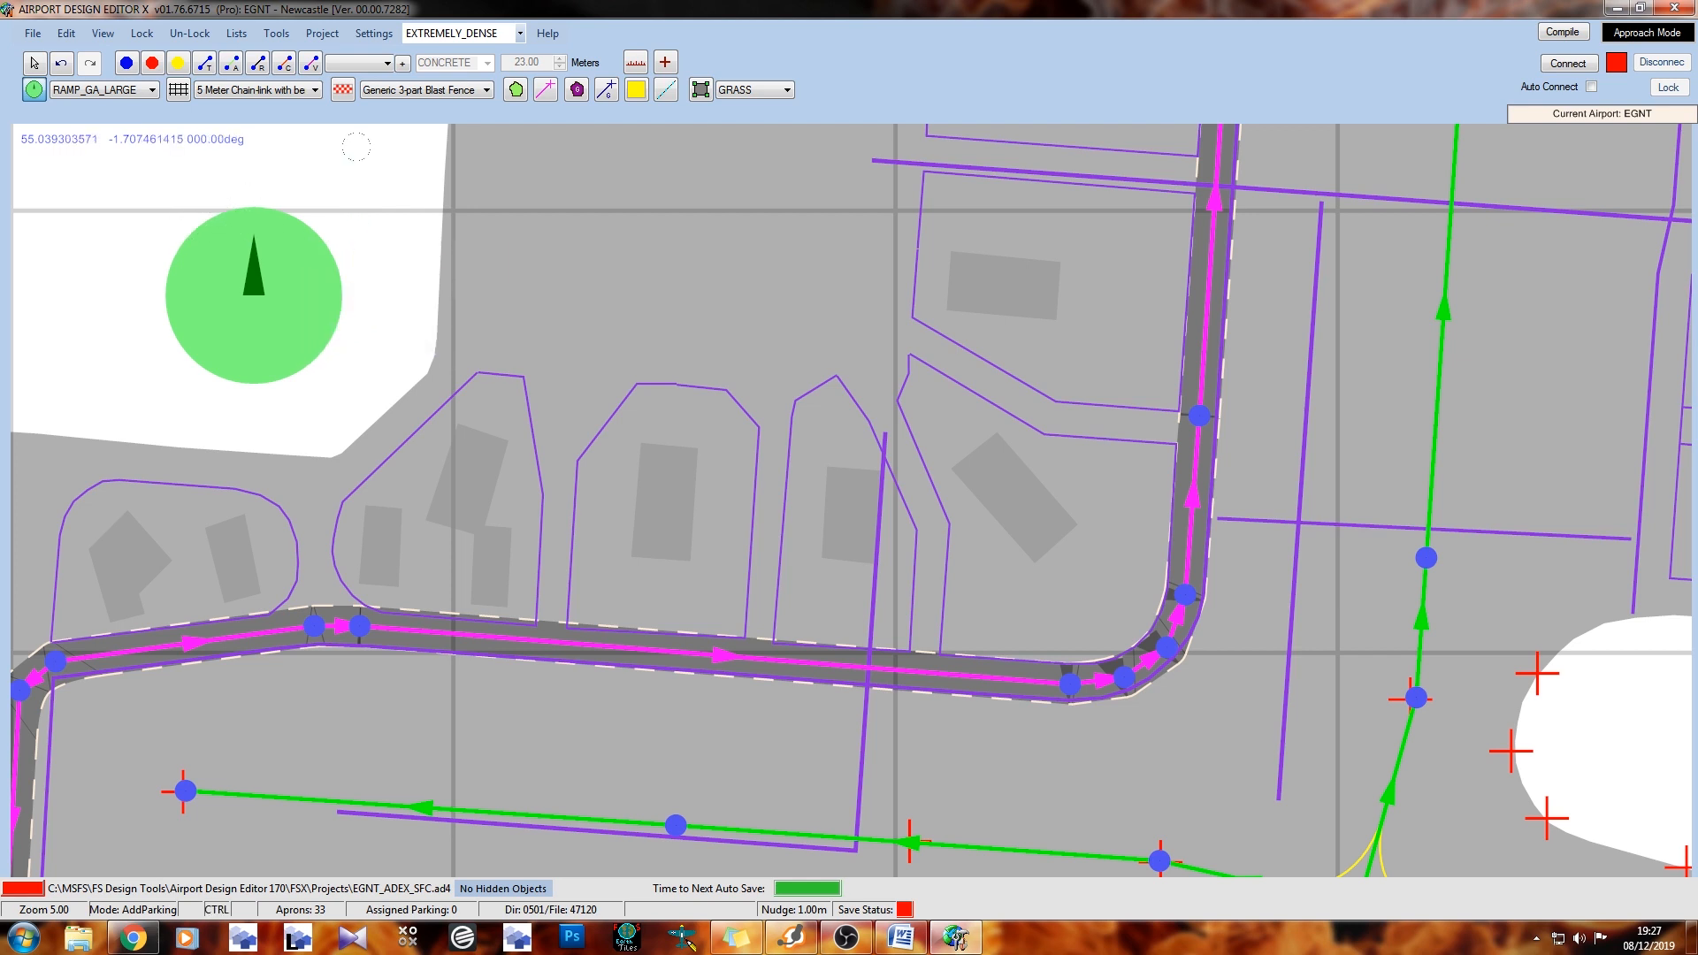
key("ctrl+z")
Set the parking type to RAMP_CARGO and look over the airport layout
left_click(84, 90)
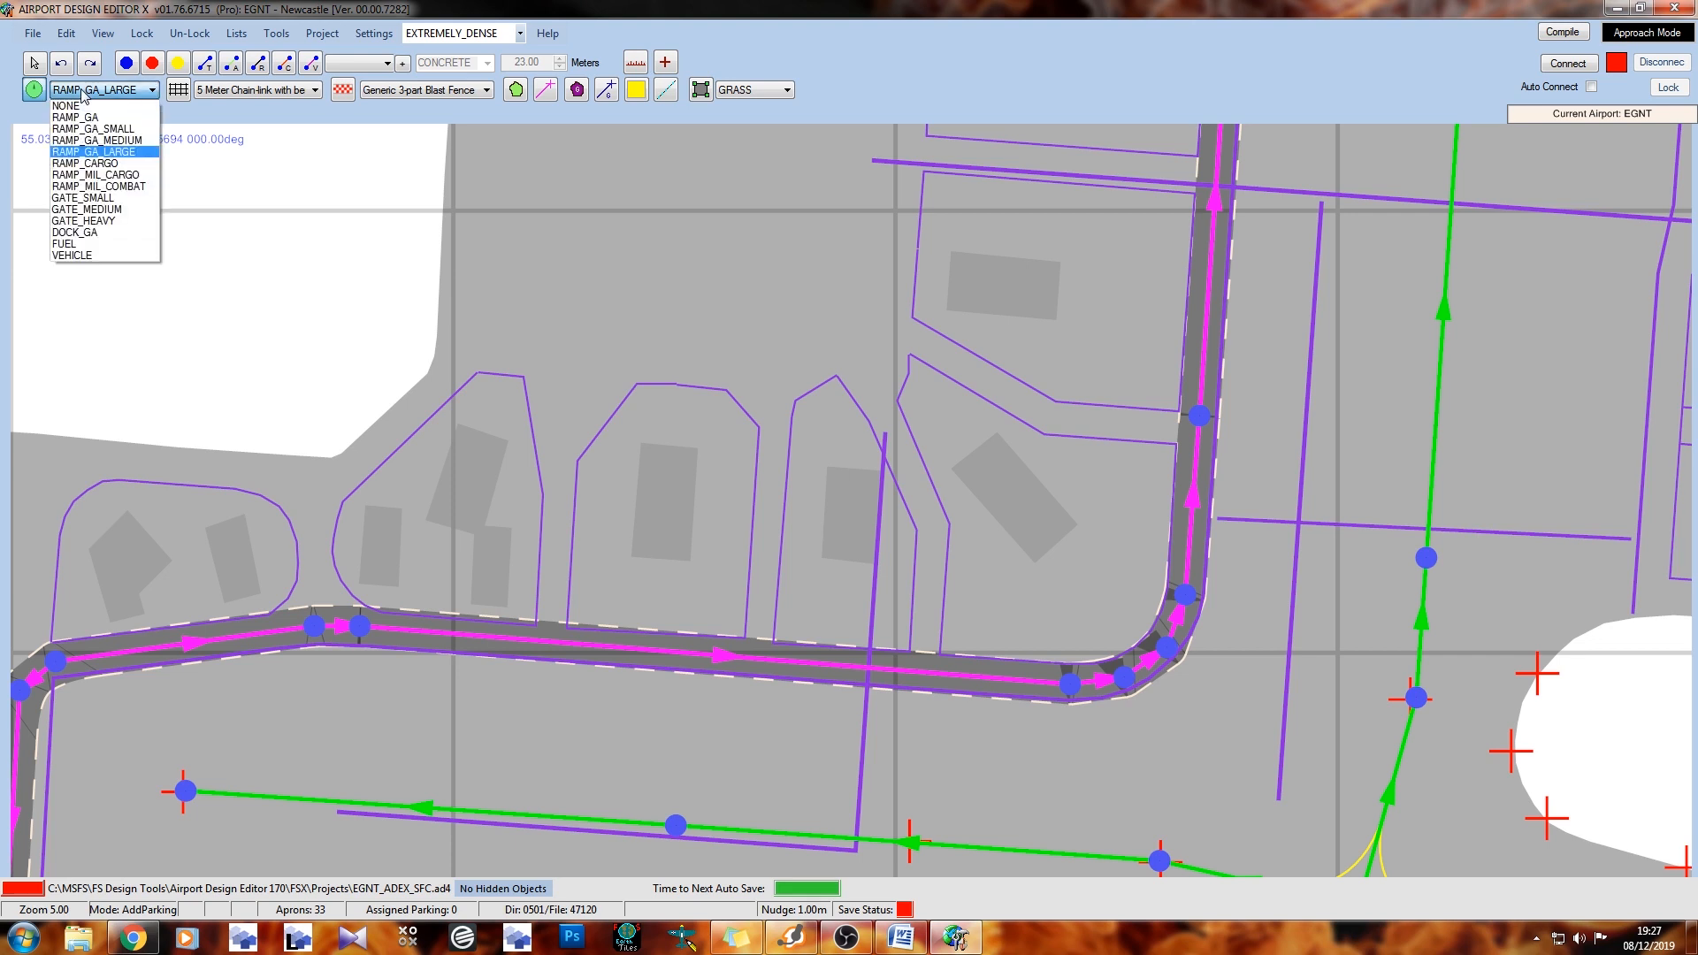
left_click(107, 165)
scroll(531, 406, "down", 5)
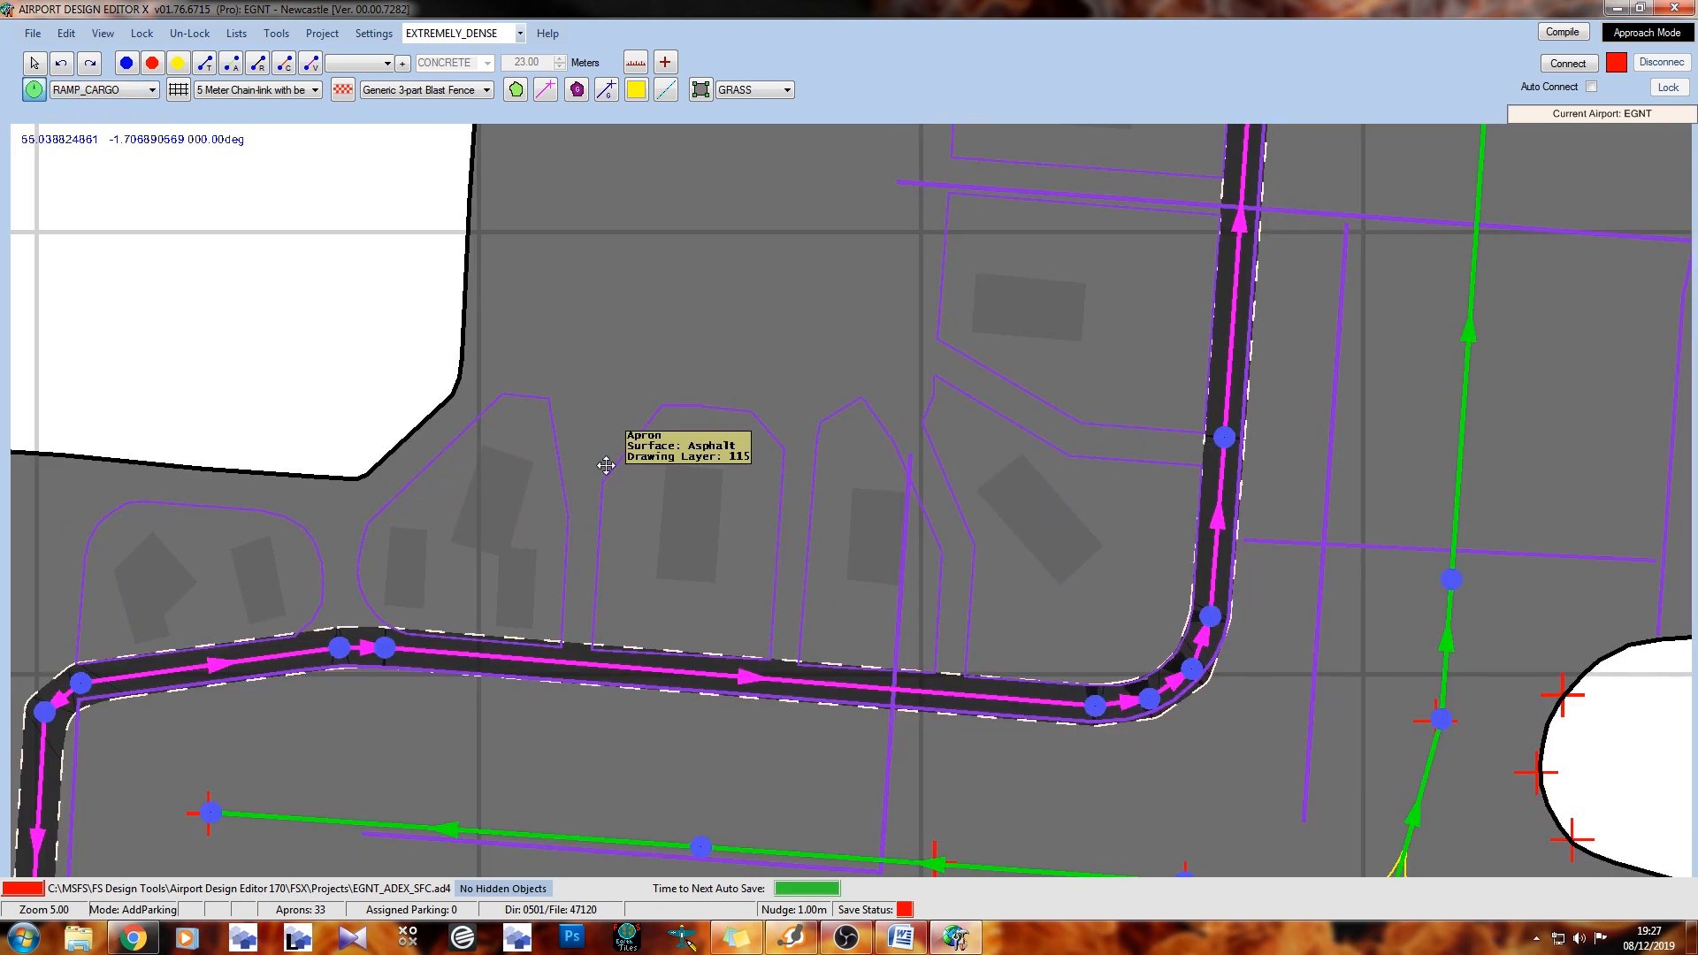
scroll(510, 303, "down", 2)
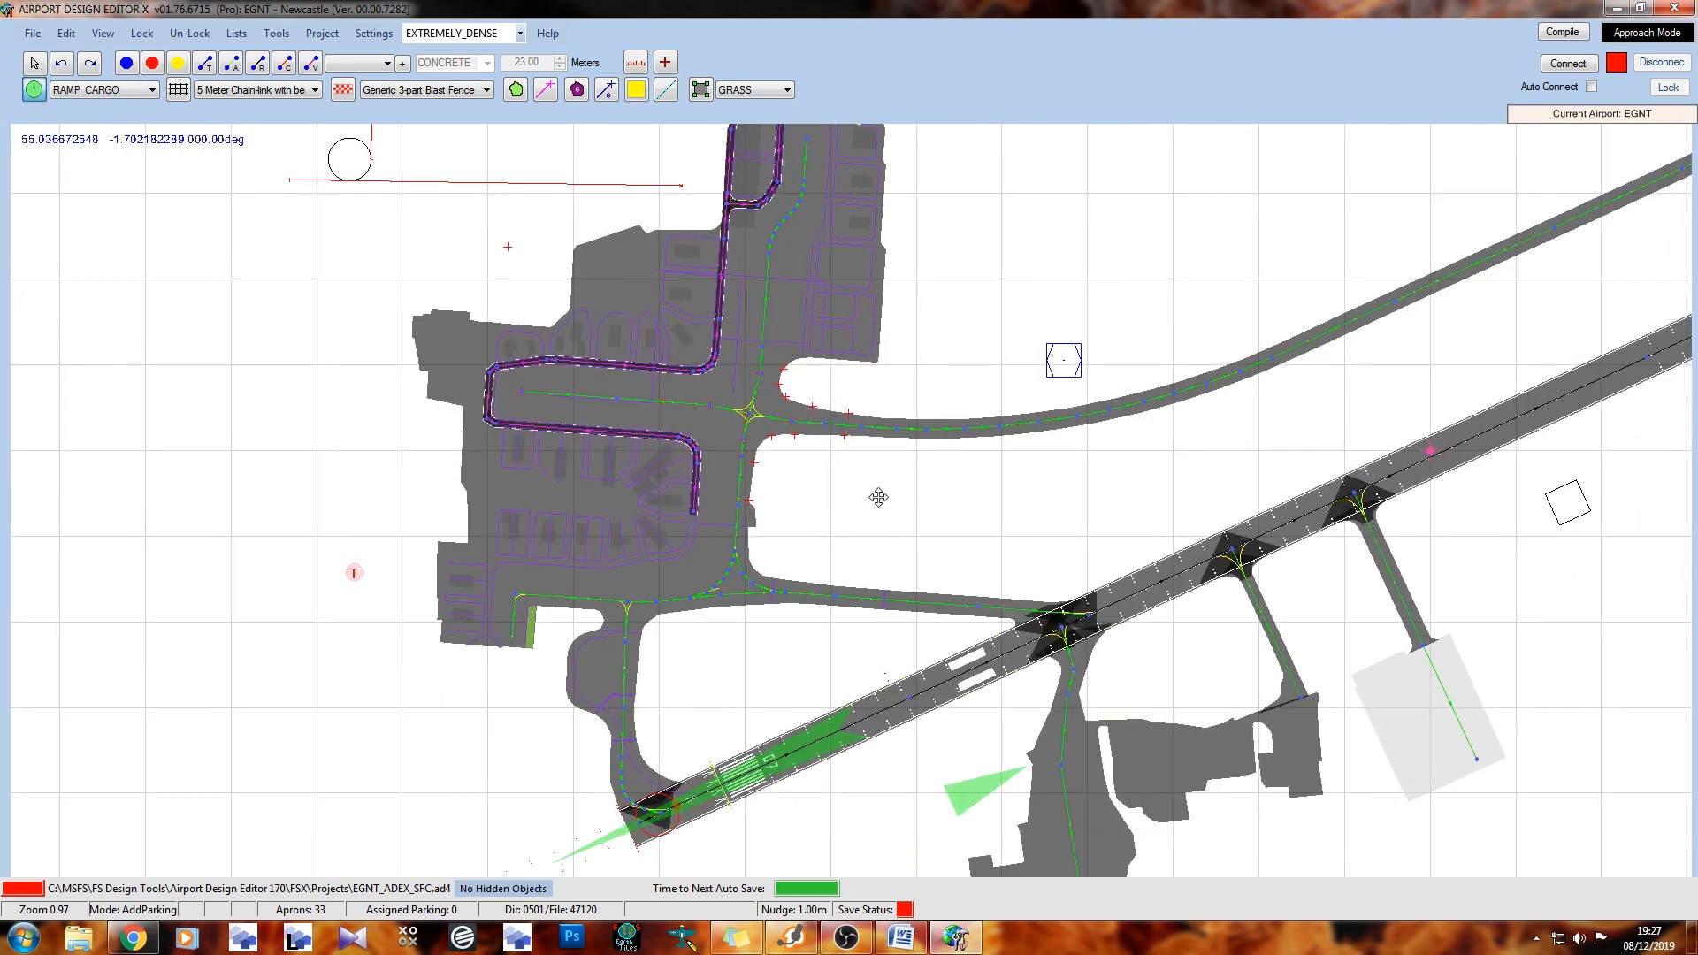
Place two GATE_SMALL parking spots on the two stands at the apron's southwestern corner
scroll(662, 535, "up", 4)
left_click(106, 91)
left_click(111, 198)
middle_click_drag(521, 428, 625, 351)
scroll(302, 423, "up", 4)
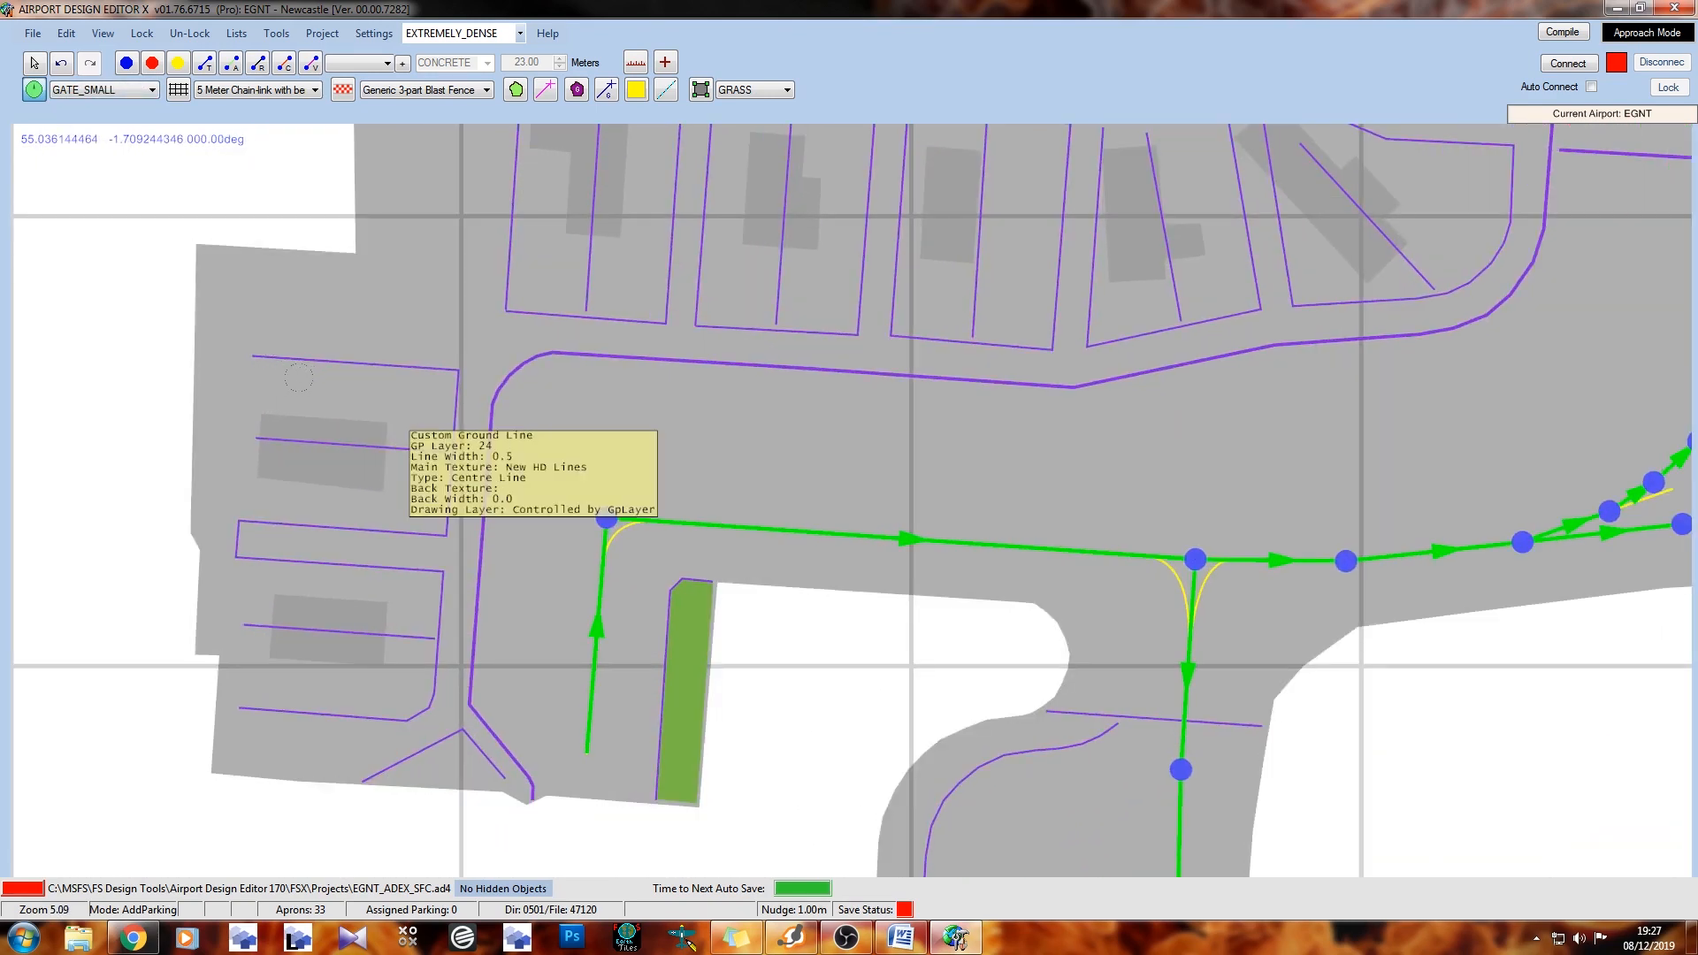
left_click(365, 444)
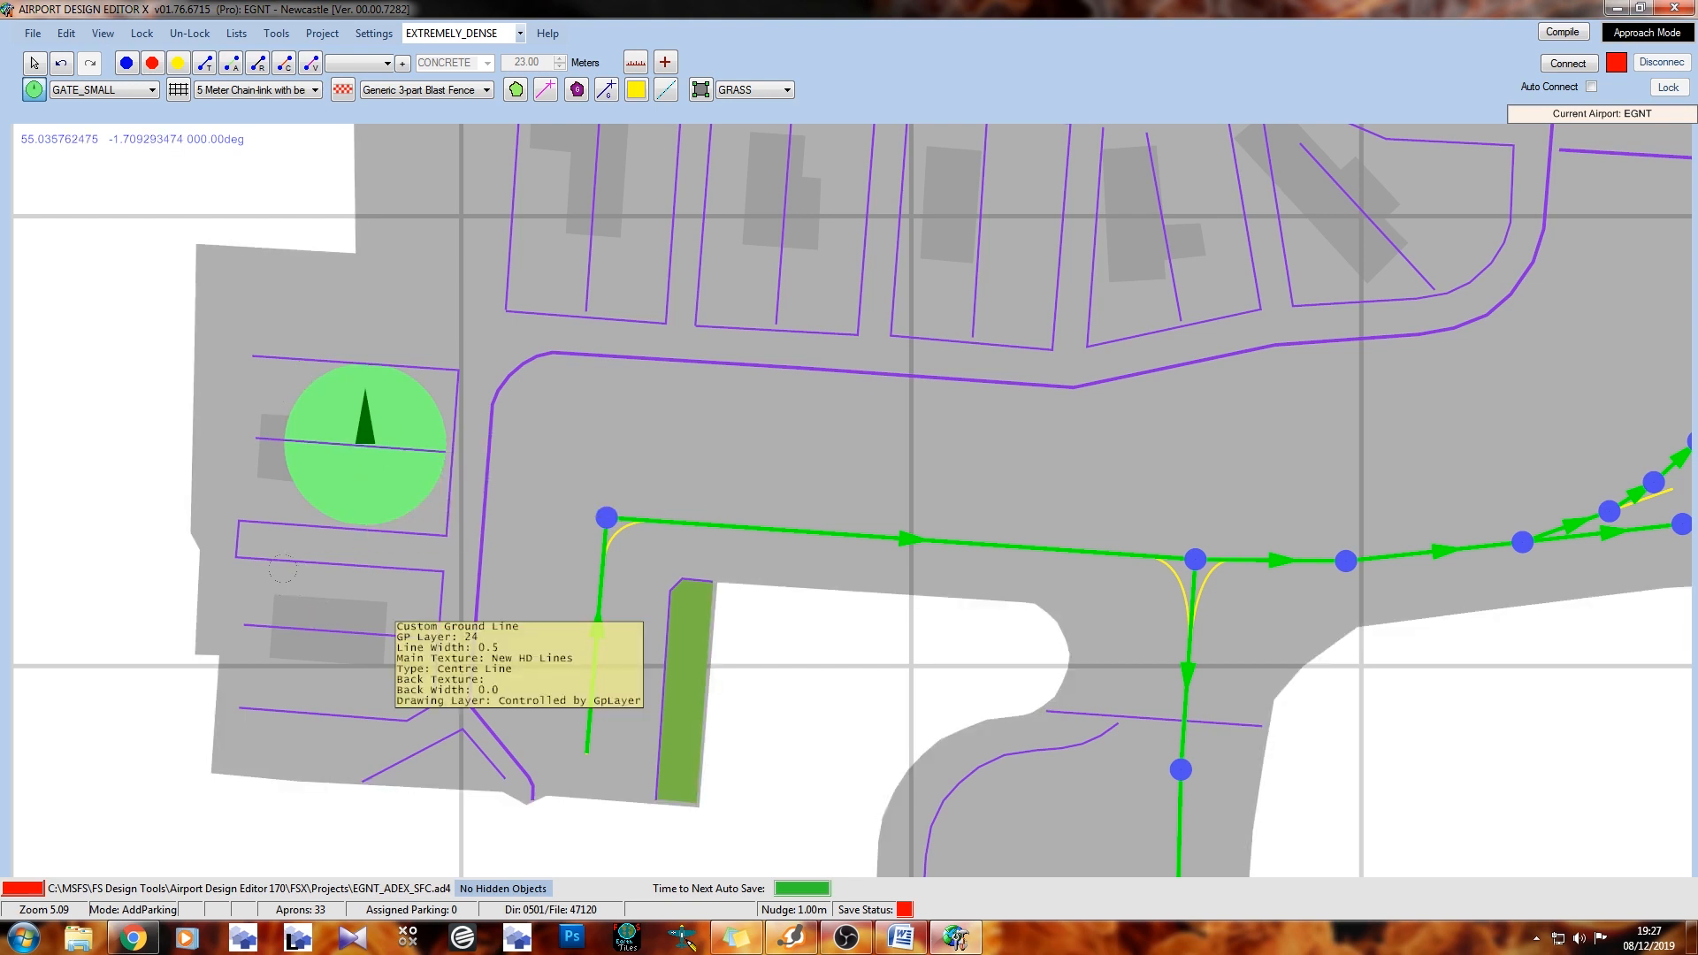
left_click(347, 635)
Place four GATE_MEDIUM parking spots on the row of four stands northeast of the two small gates
middle_click_drag(652, 415, 498, 728)
left_click(104, 89)
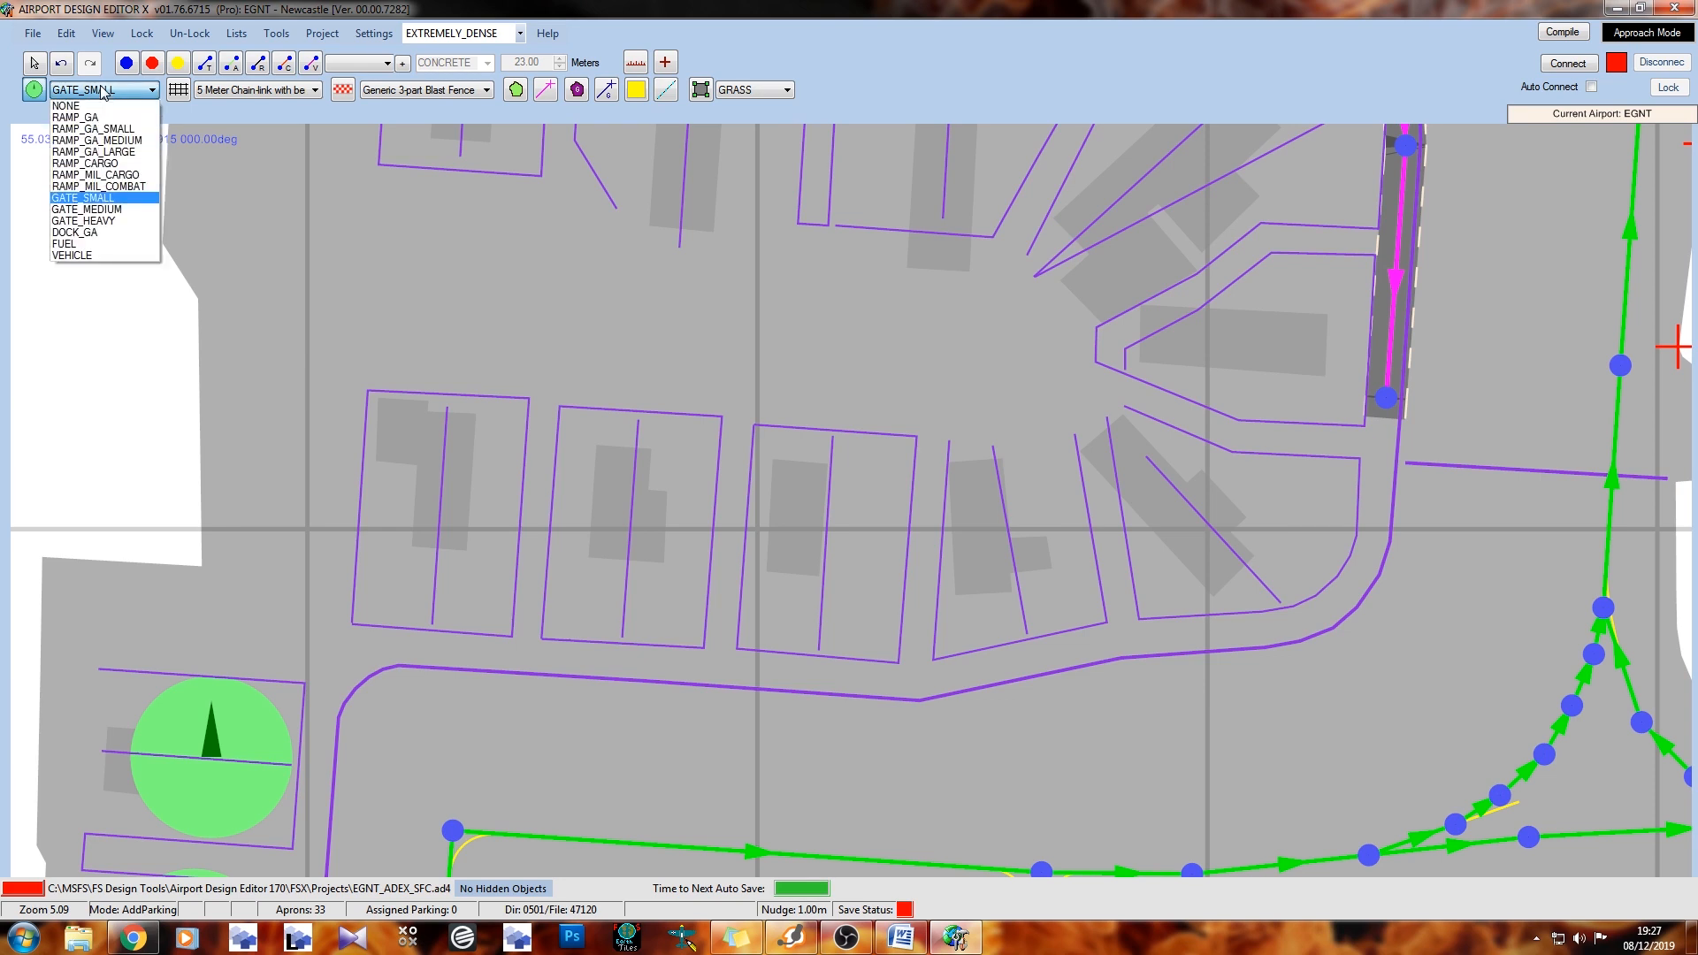
left_click(106, 212)
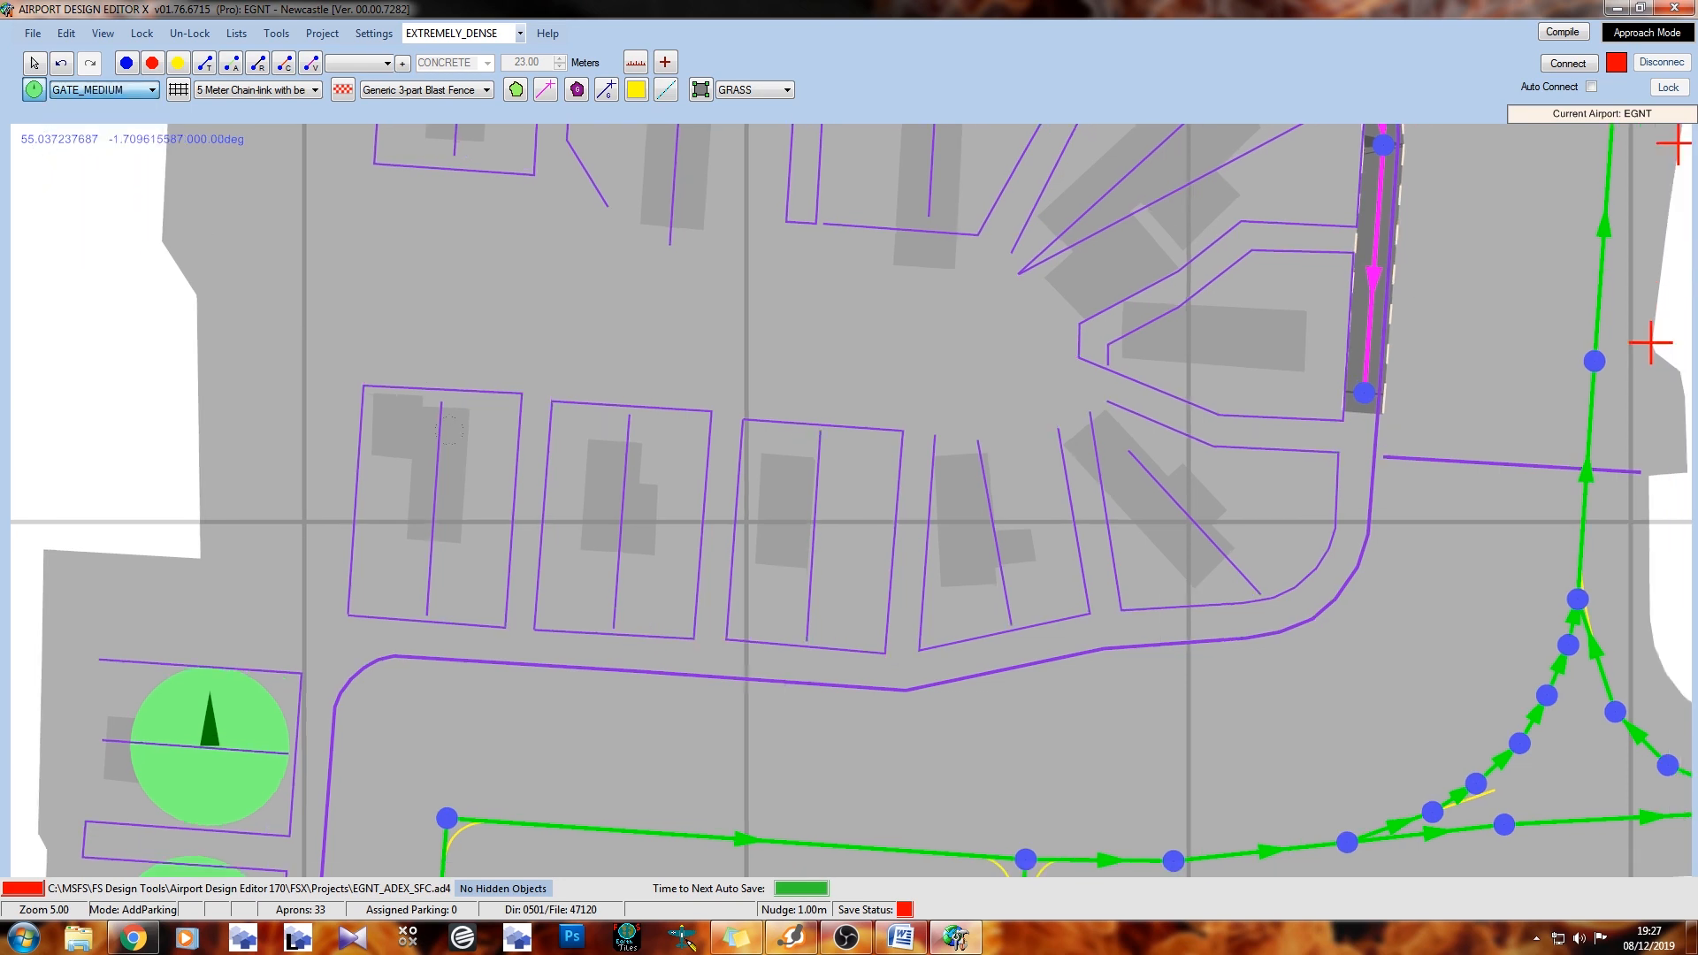
left_click(344, 413)
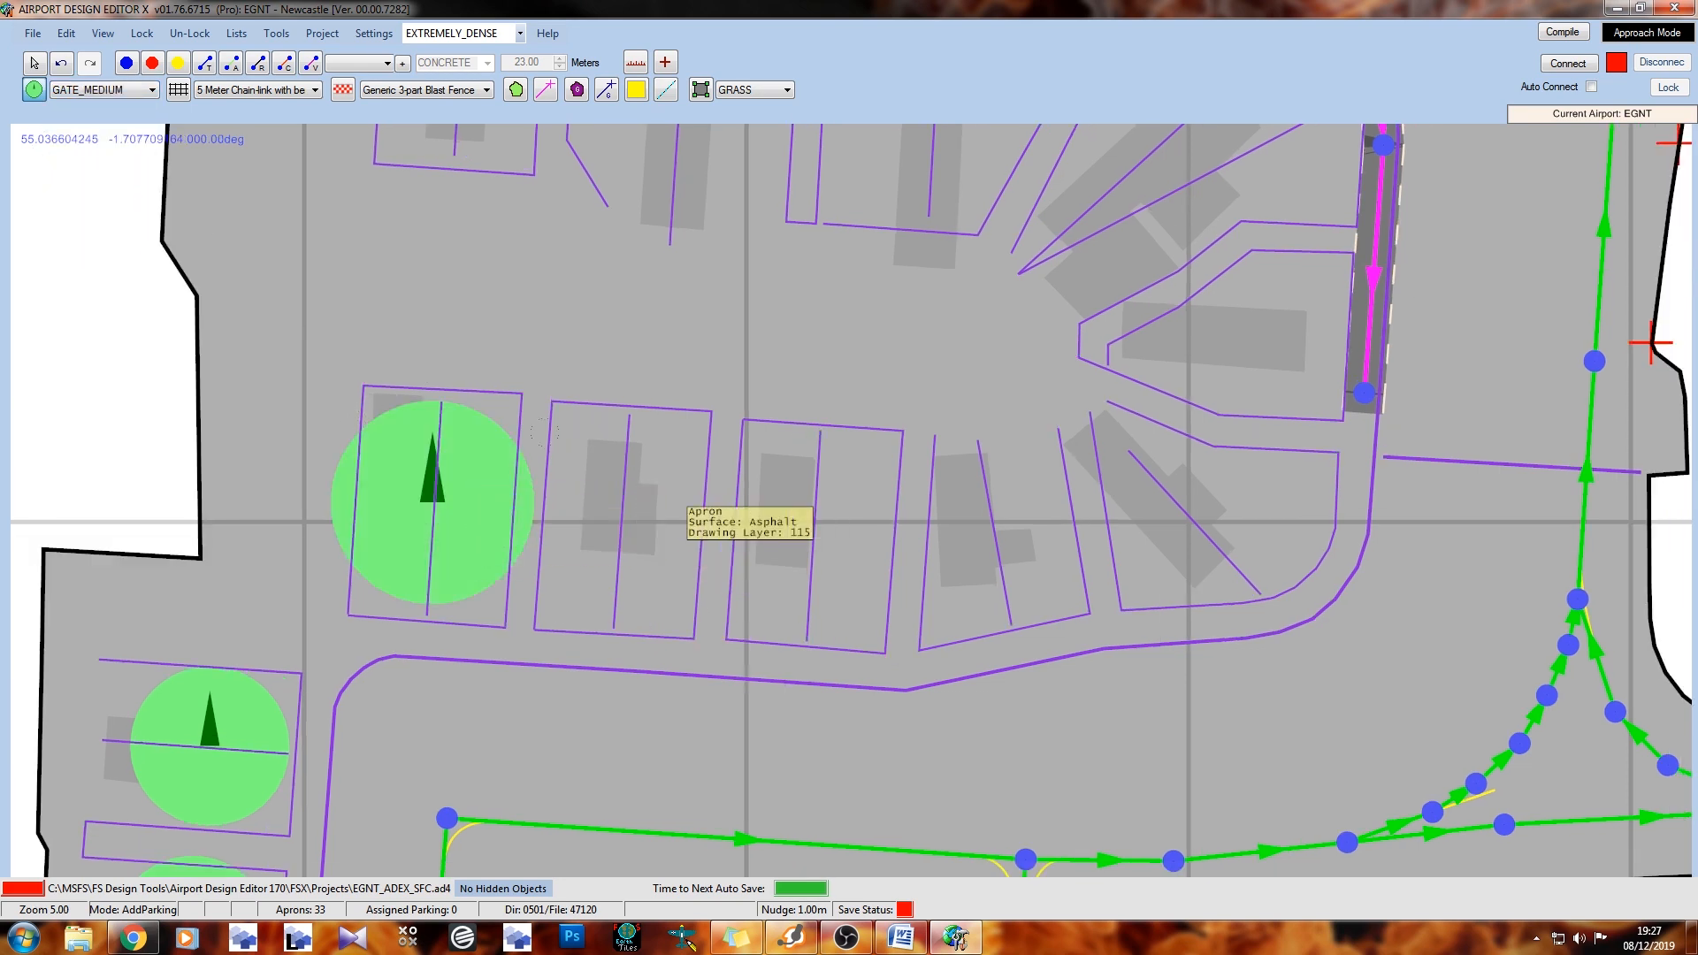
left_click(561, 437)
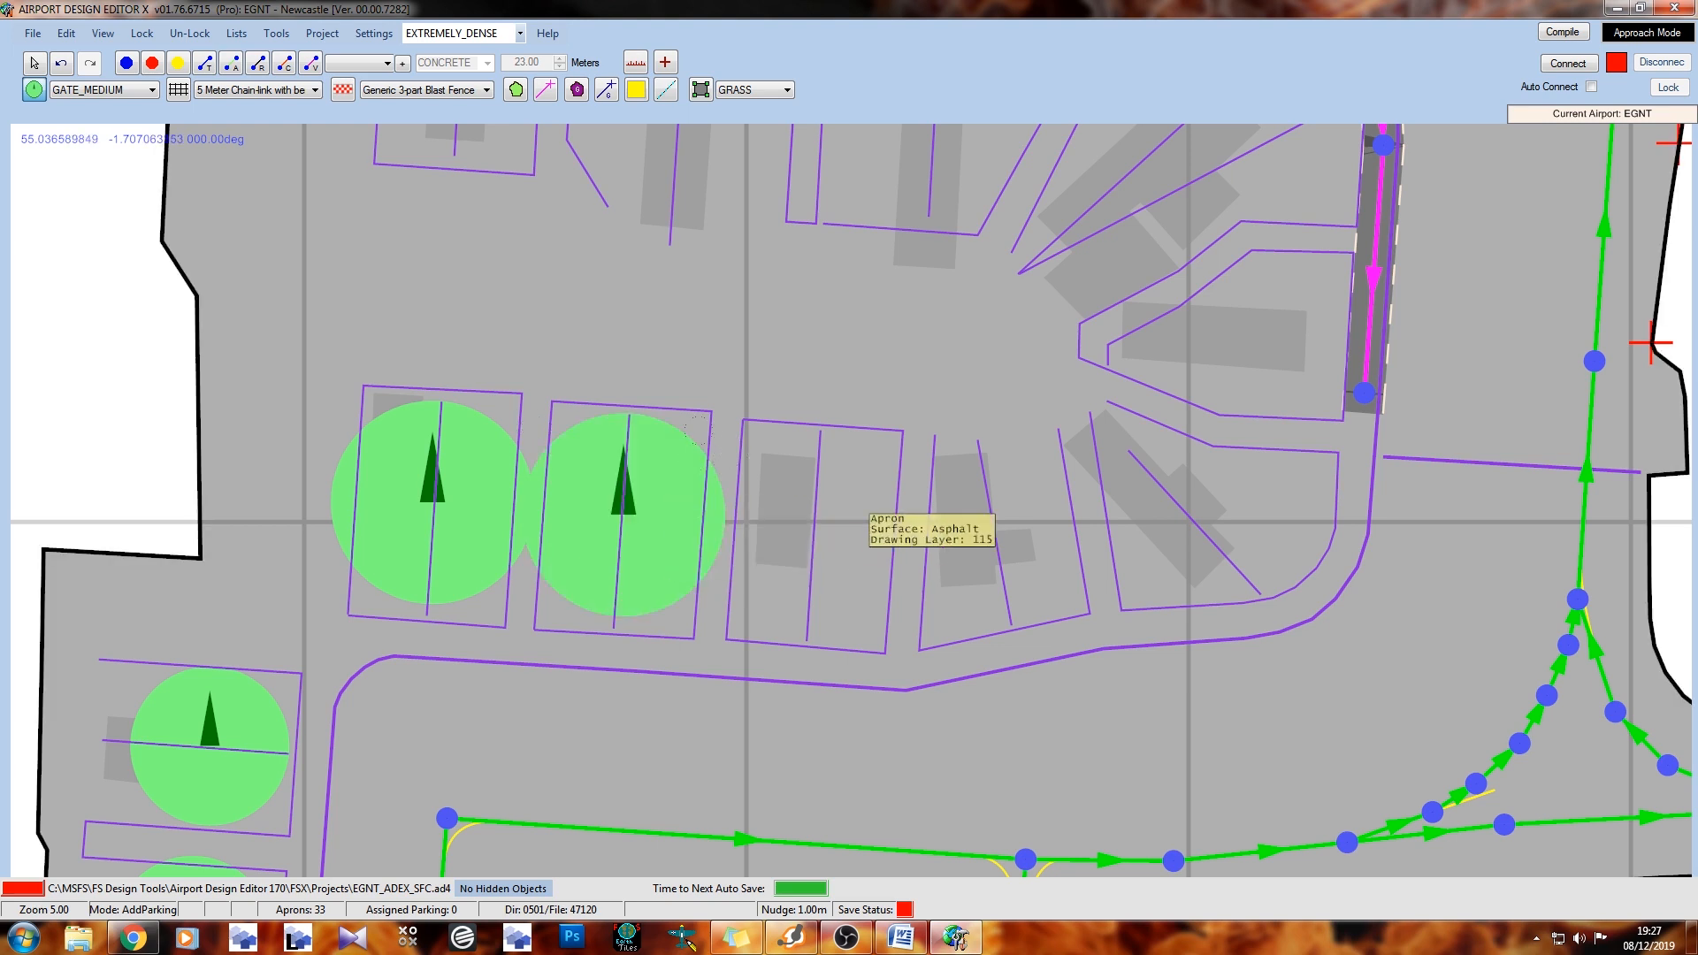
left_click(727, 440)
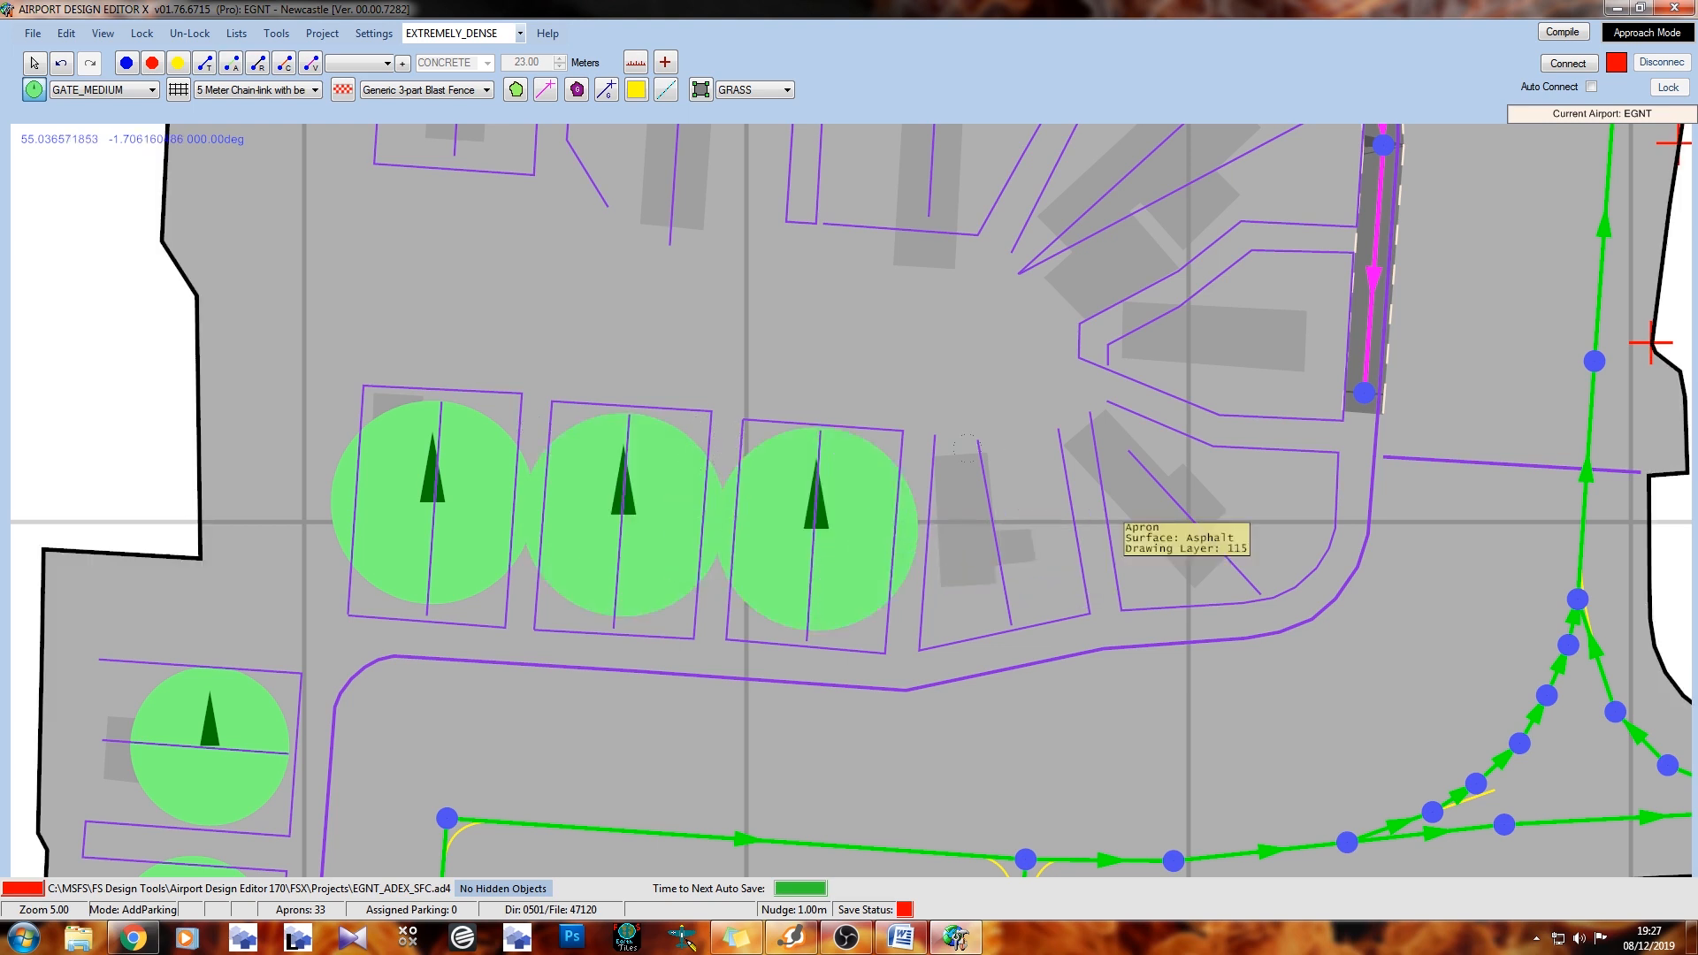
left_click(901, 441)
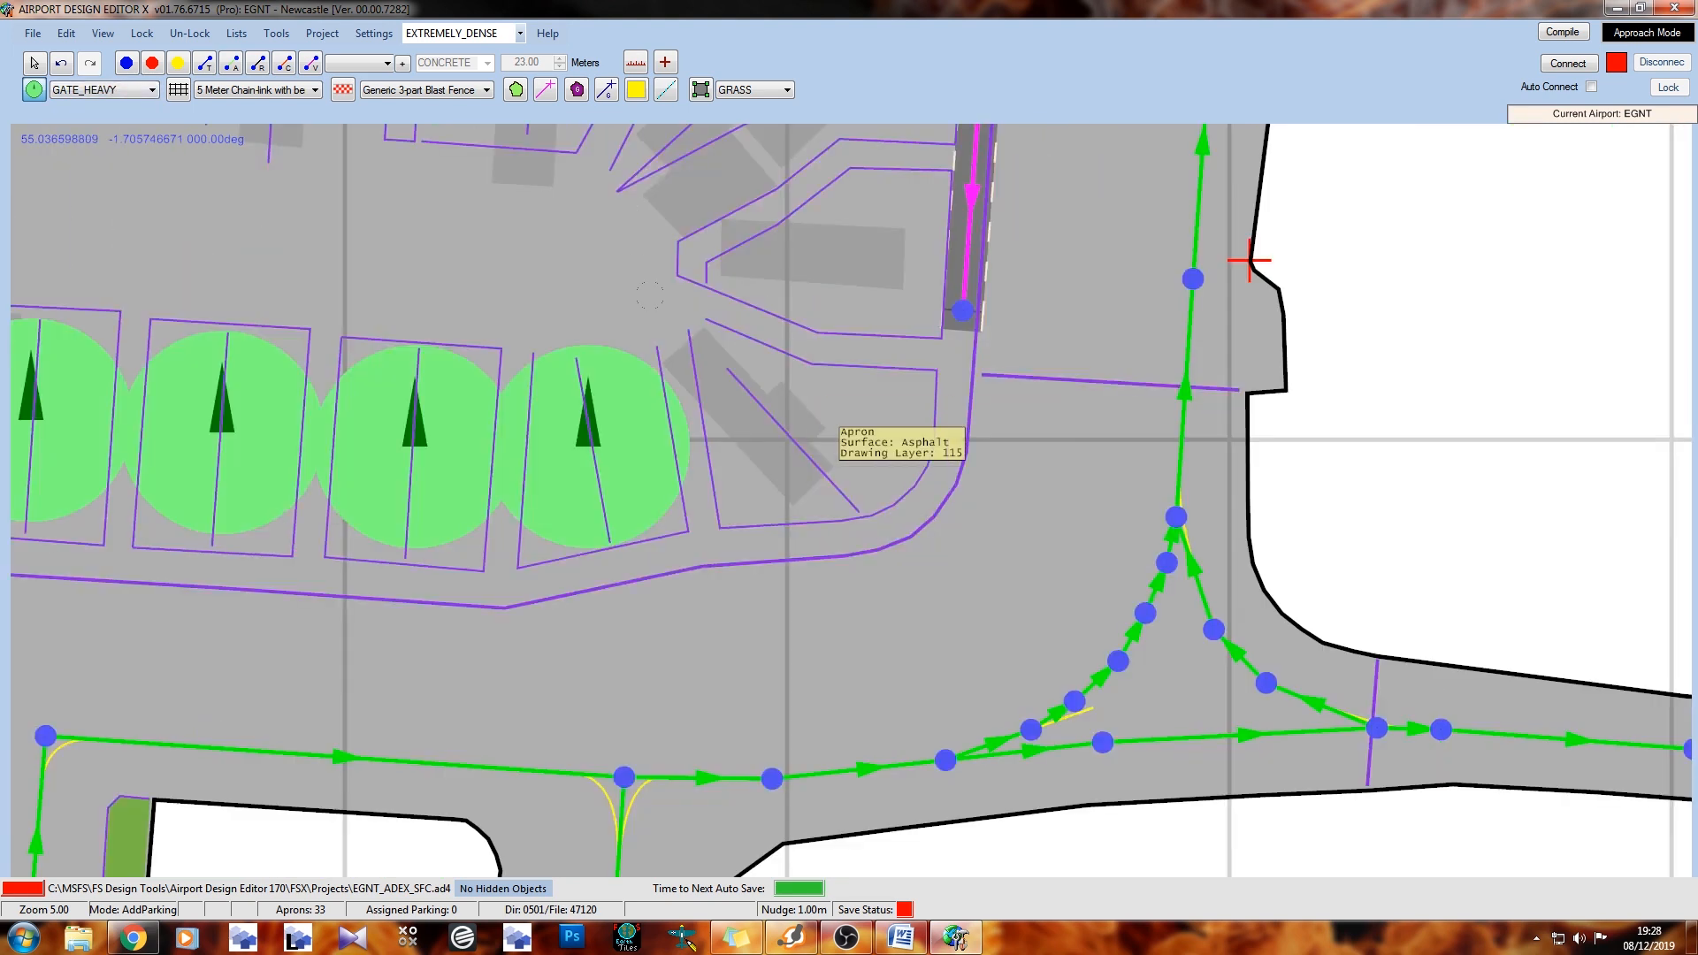
Place GATE_HEAVY parking spots on the apron's eastern fan stands and further parking spots on the stands north of the vehicle road
left_click(374, 215)
left_click(188, 353)
left_click(519, 313)
left_click(745, 304)
left_click(919, 322)
left_click(1095, 322)
Set the parking type to GATE_MEDIUM and return to pointer mode
left_click(152, 90)
left_click(99, 212)
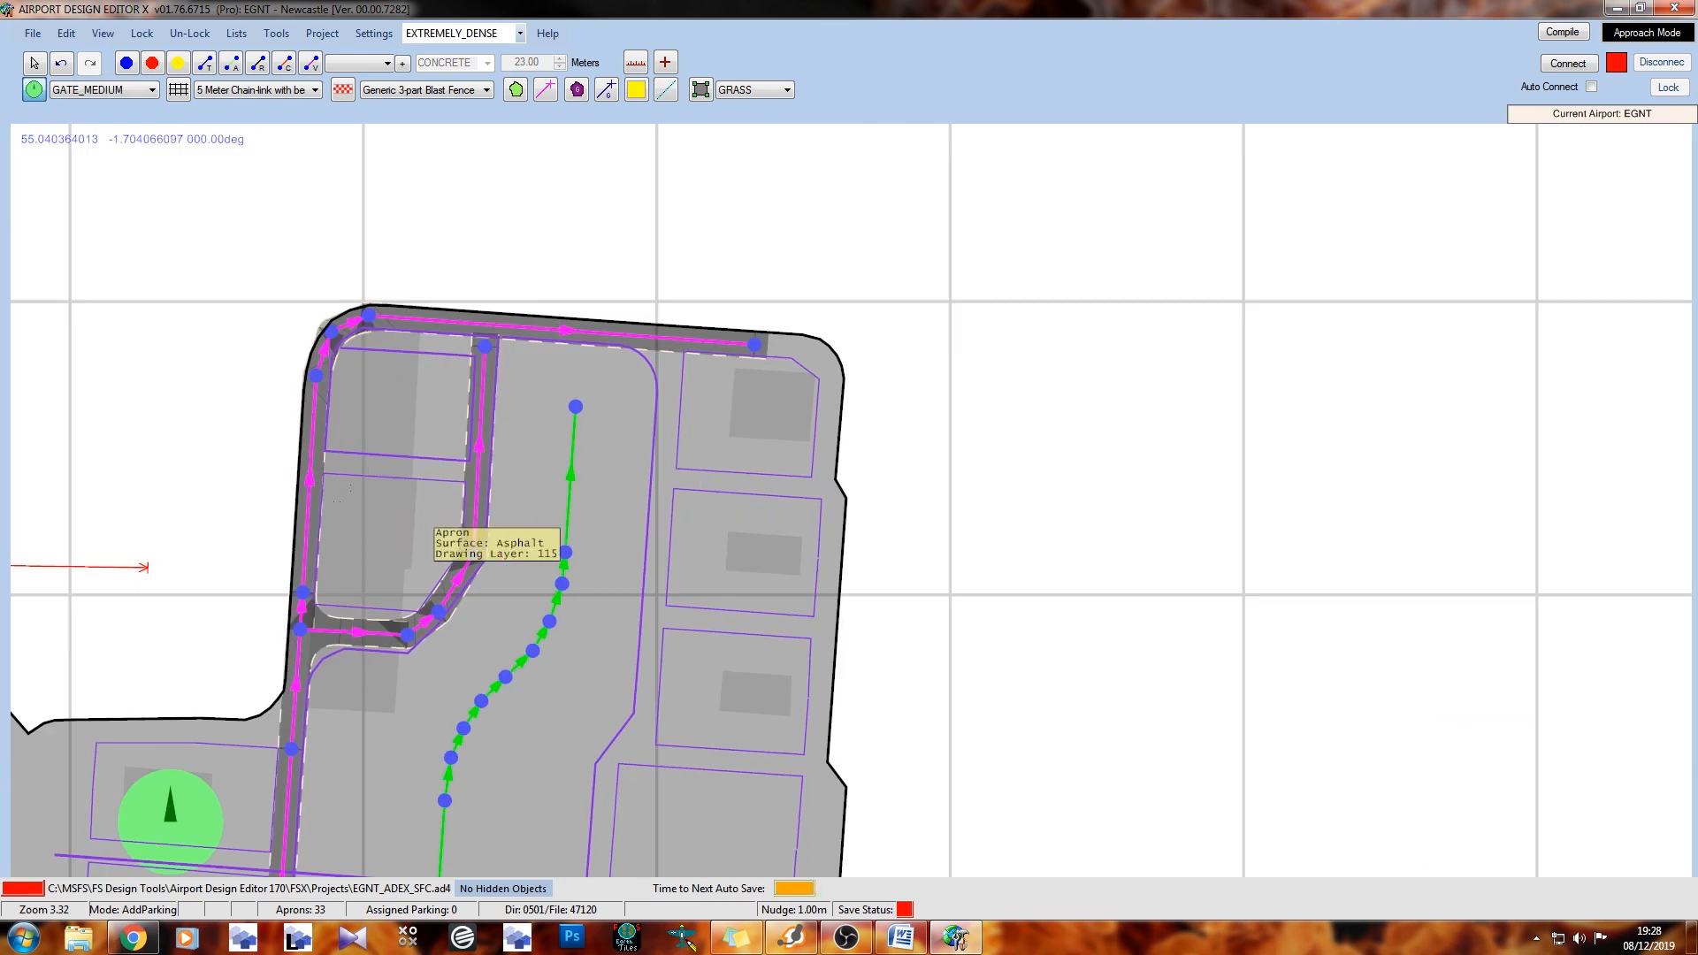
left_click(34, 63)
Rotate the two small gate parking spots at the southwestern corner to face west along their stands' centre lines
scroll(545, 639, "up", 4)
scroll(545, 638, "up", 2)
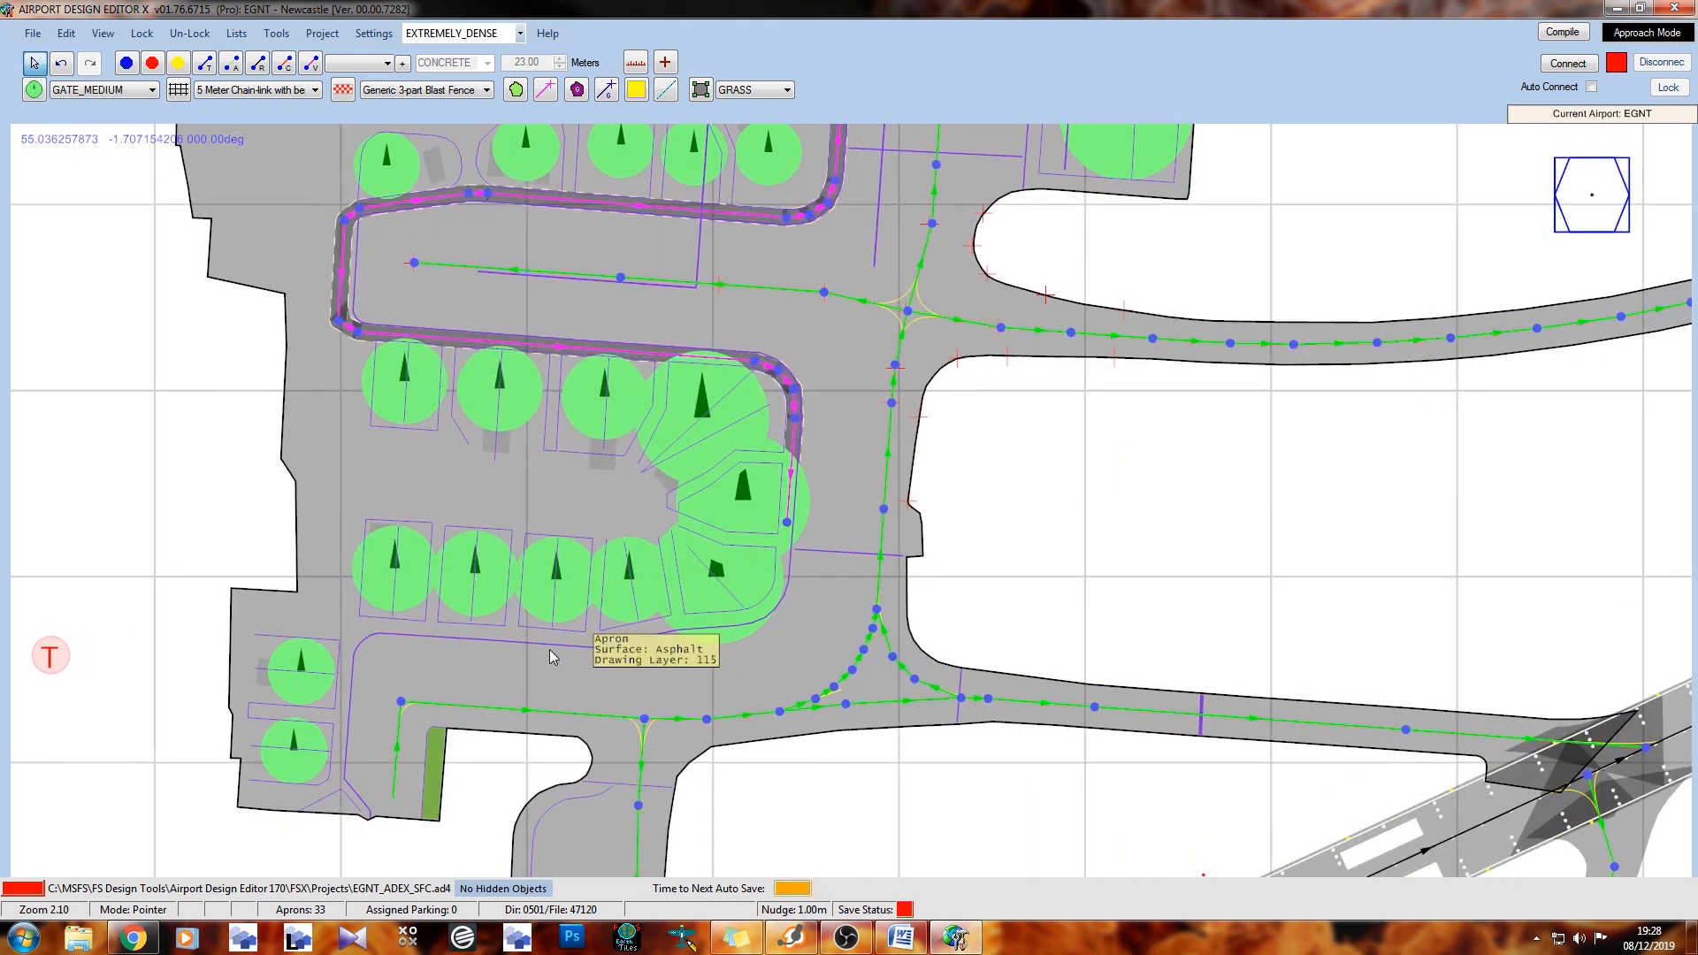
scroll(363, 730, "up", 7)
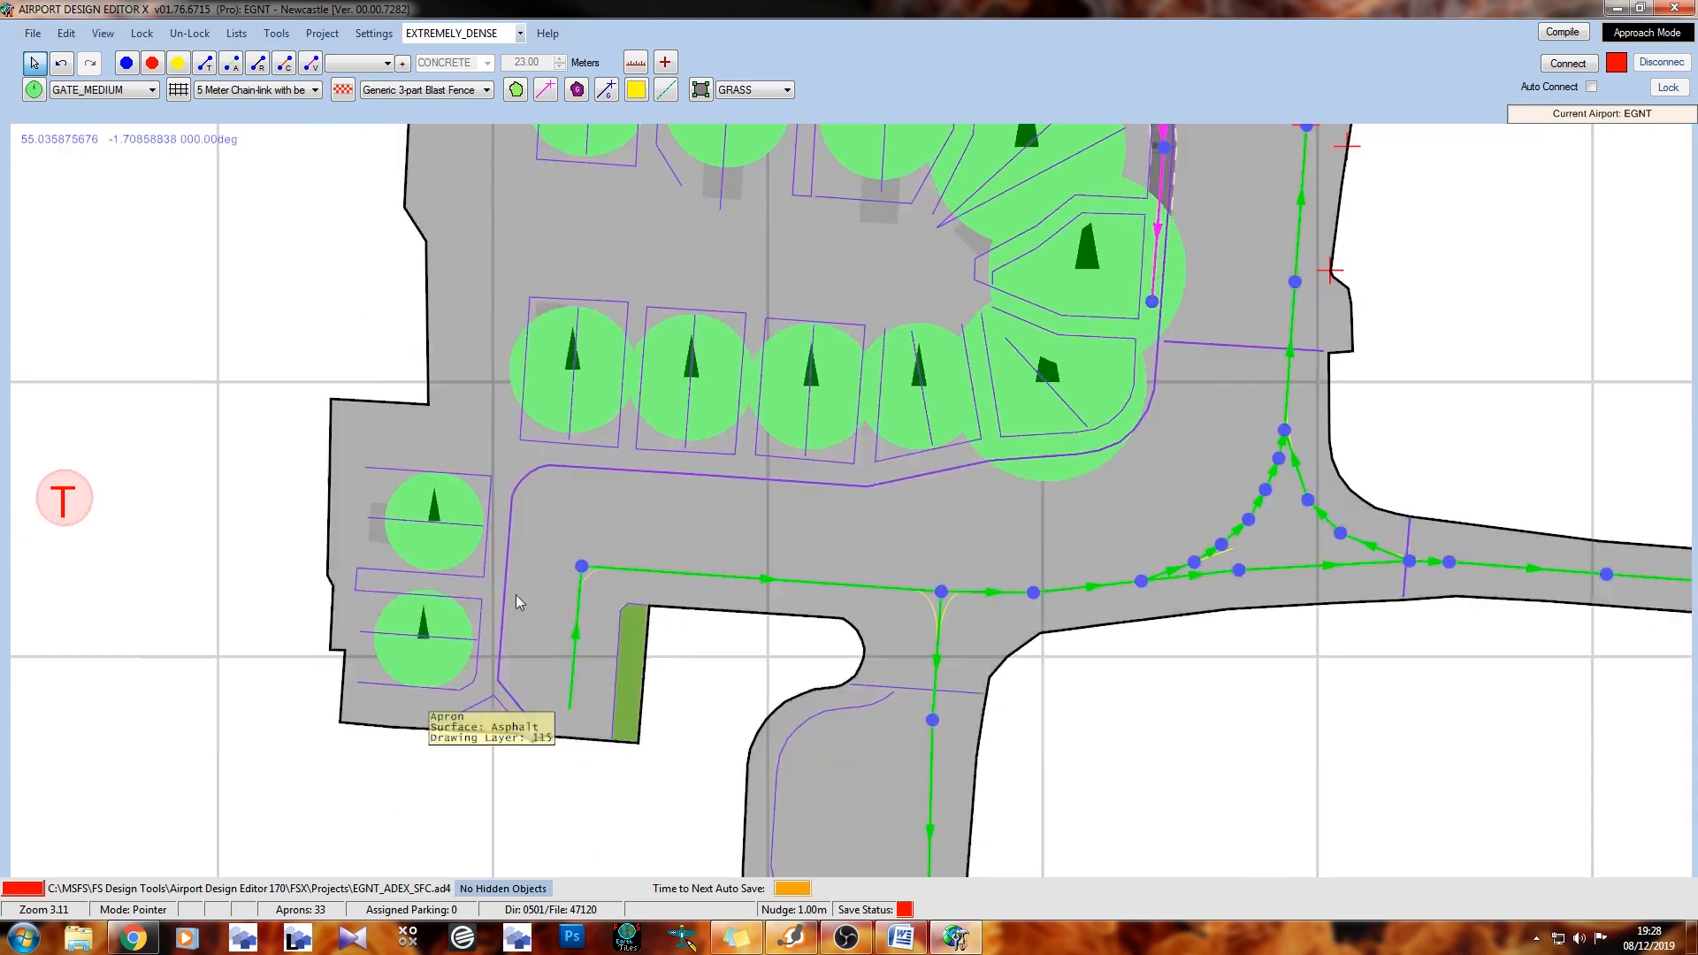
scroll(396, 542, "up", 1)
left_click(439, 546)
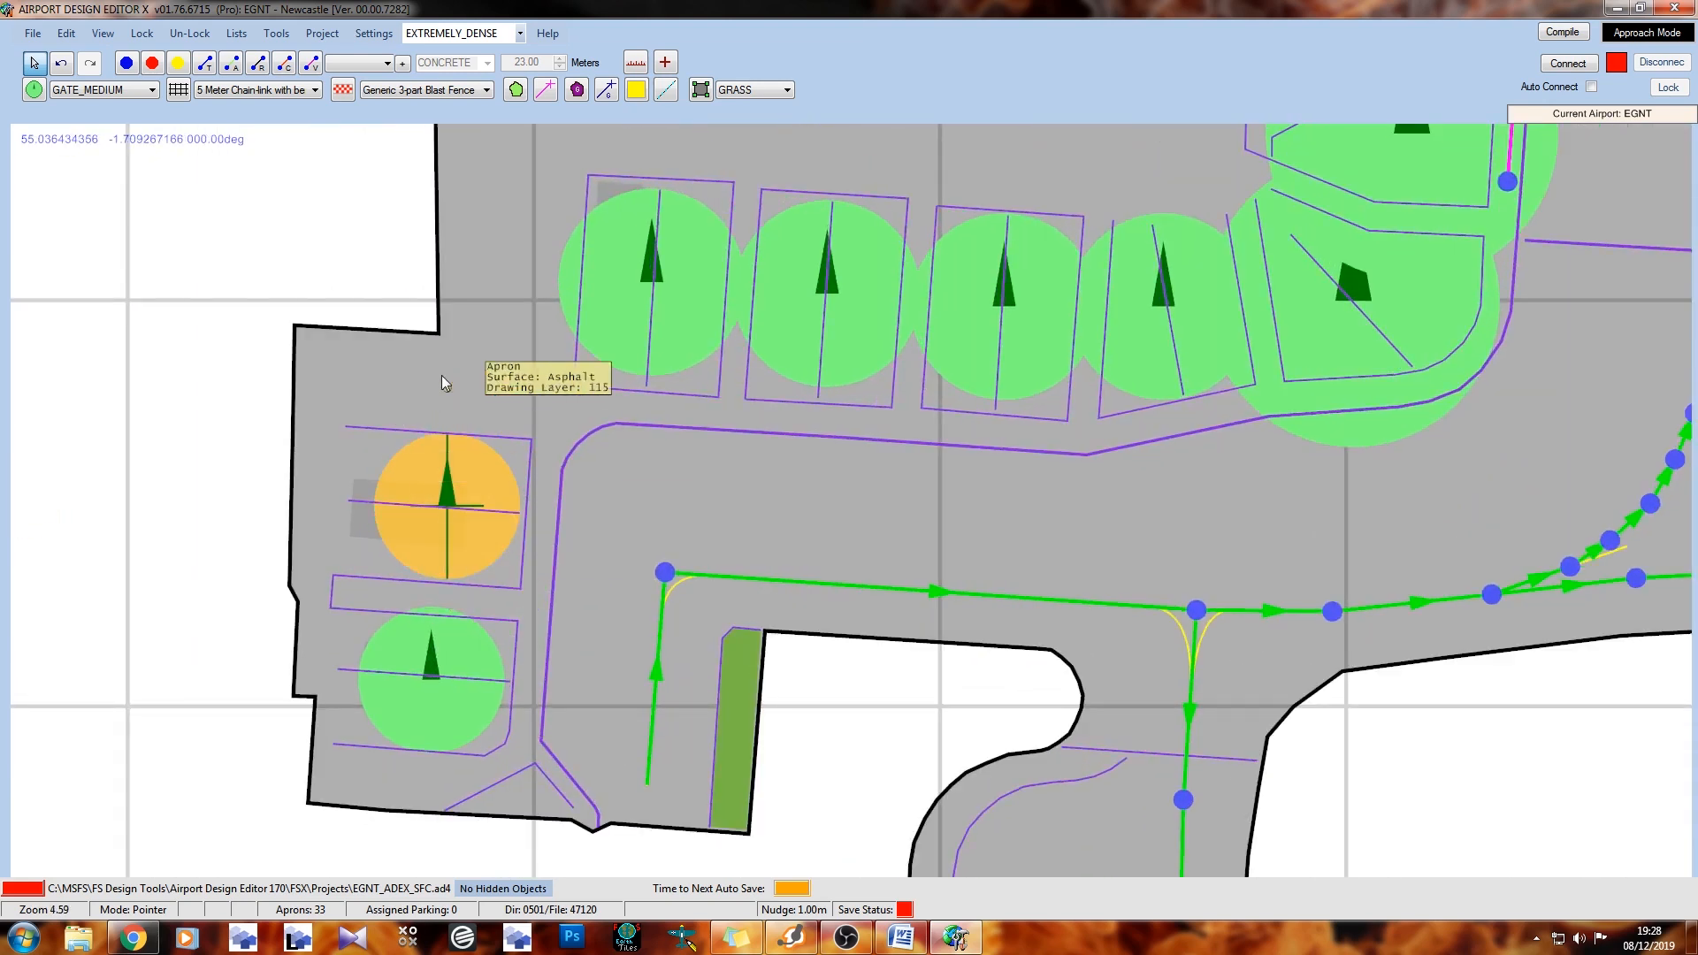
left_click_drag(443, 389, 176, 487)
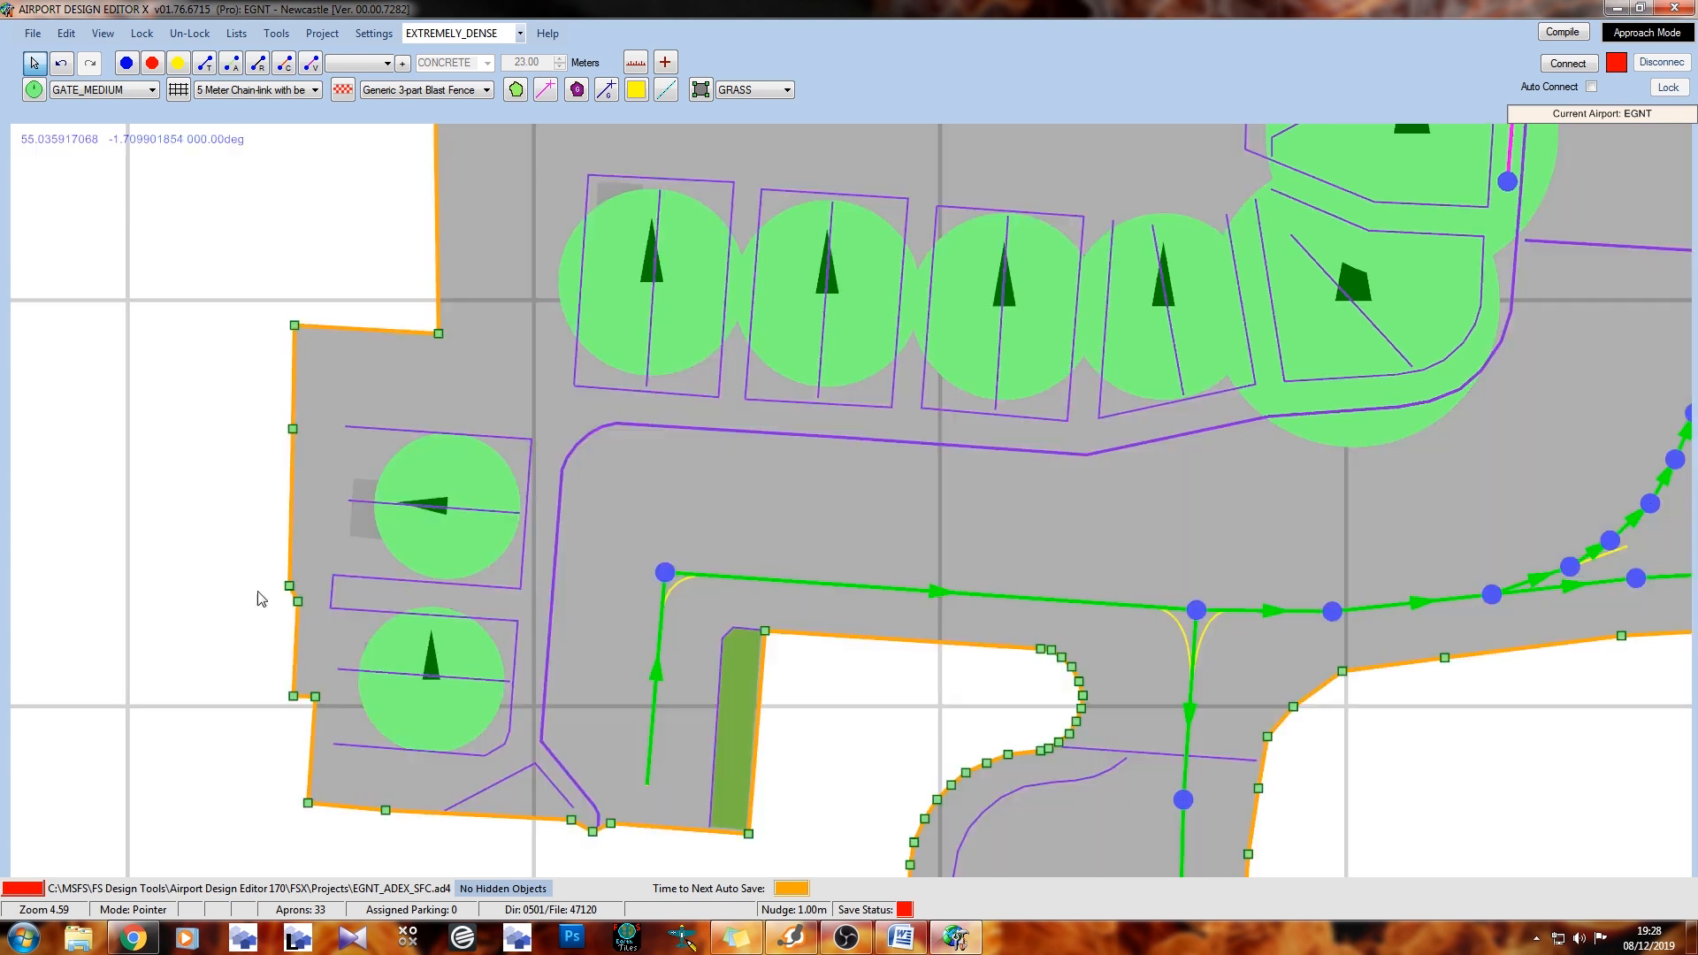
left_click(437, 709)
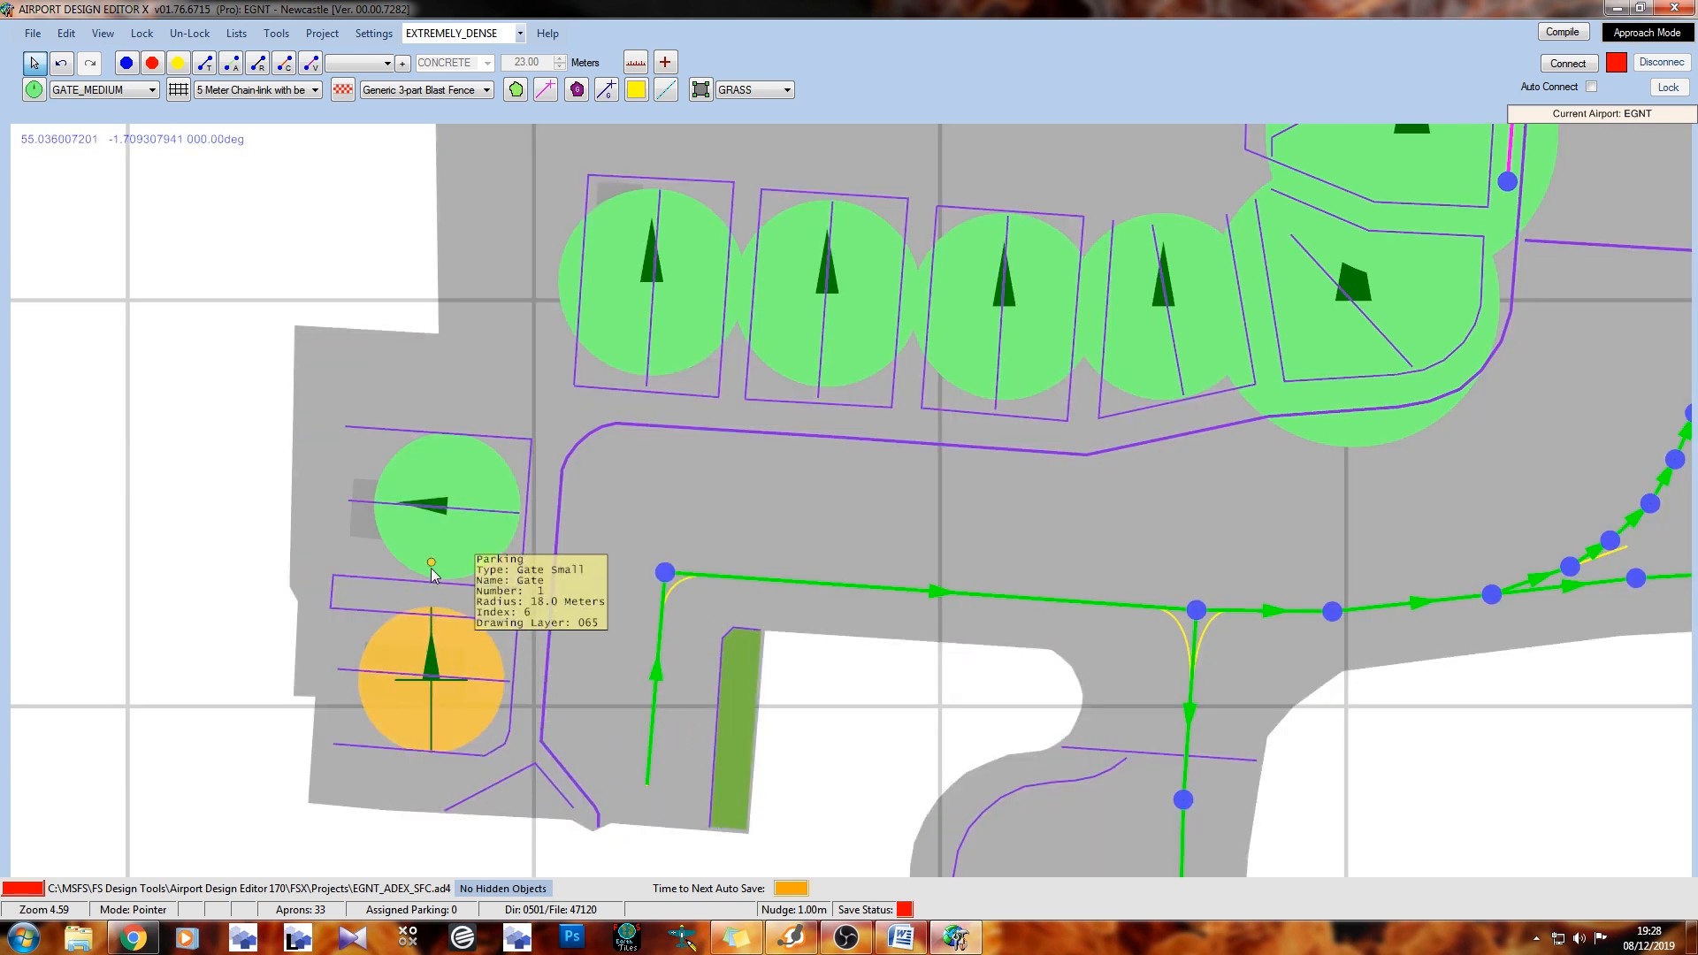
left_click_drag(432, 566, 171, 668)
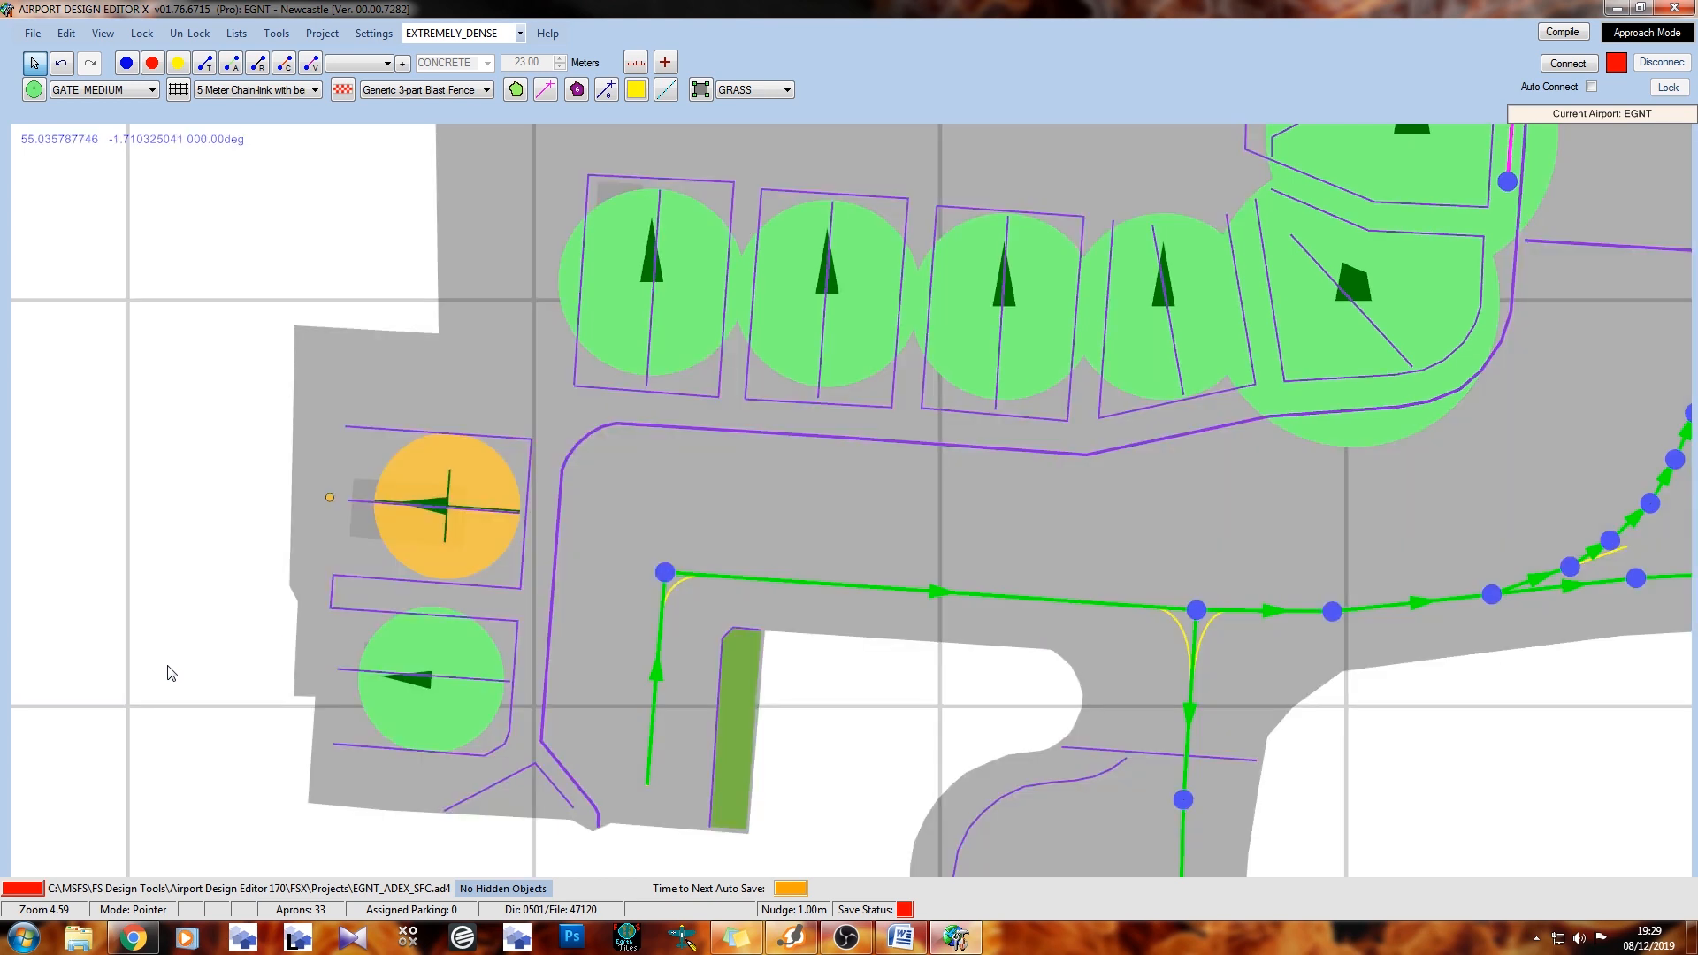
Rotate the westernmost medium gate in the row of four to align with its stand's centre line
left_click(702, 333)
right_click_drag(702, 333, 629, 490)
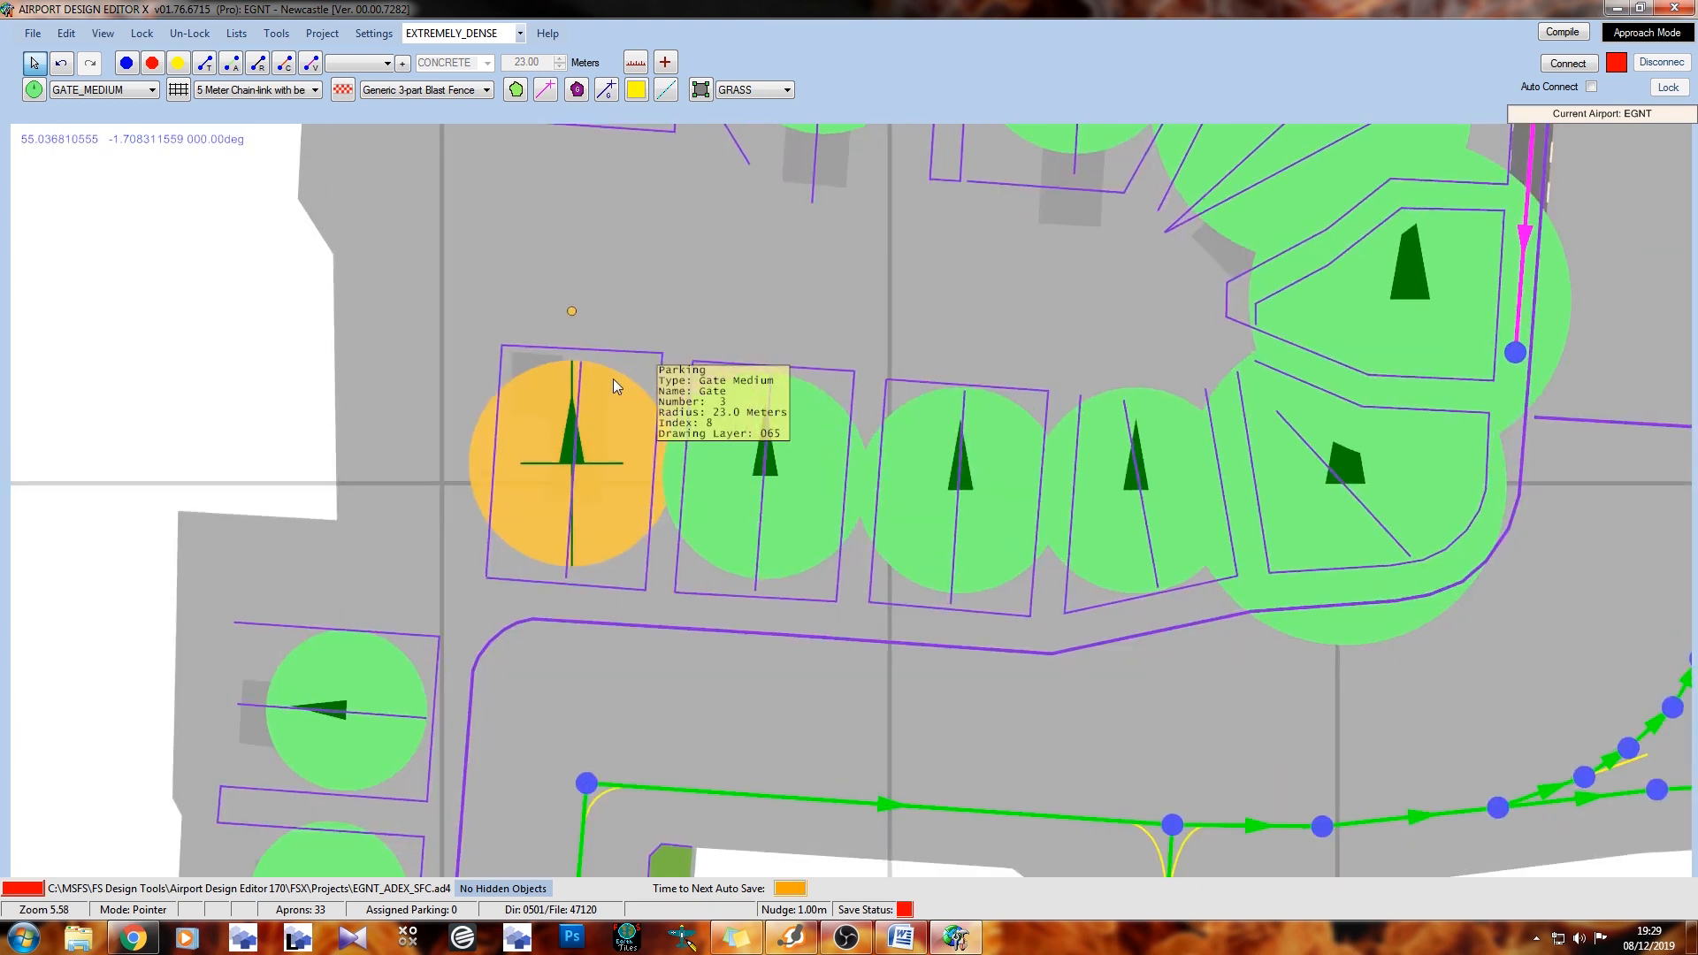
scroll(619, 319, "up", 2)
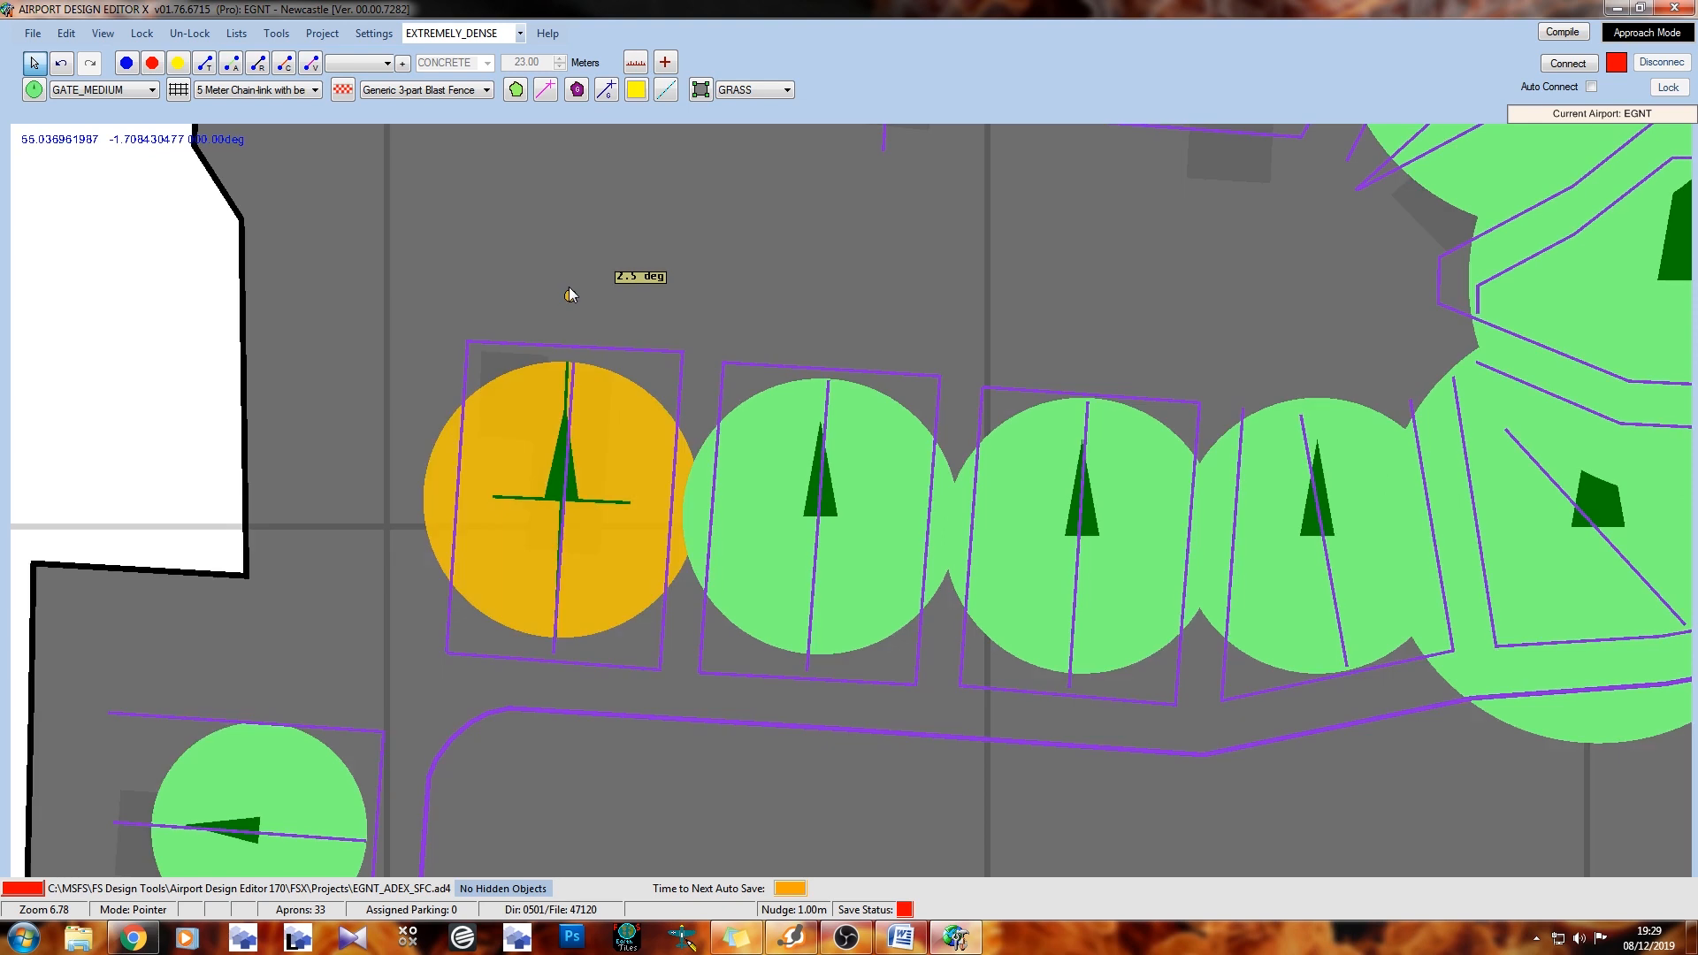
left_click_drag(568, 290, 576, 260)
left_click(576, 260)
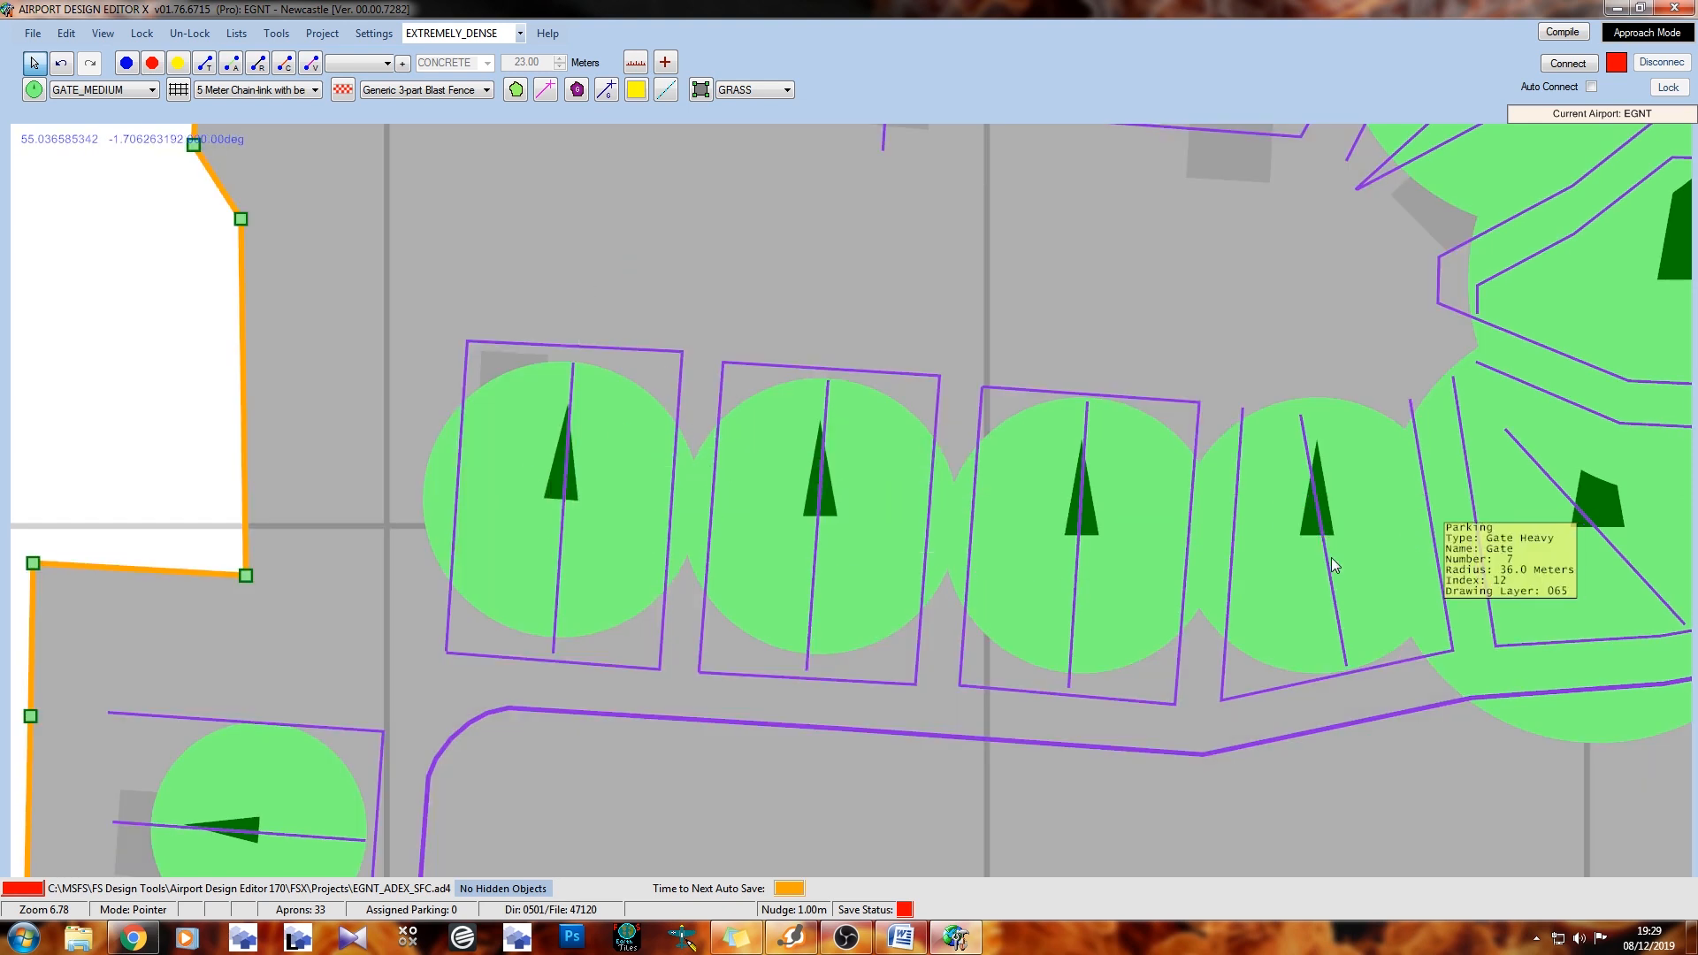
Check the rotated gate's heading in its properties and edit the shared heading of the next two medium gates together
double_click(614, 513)
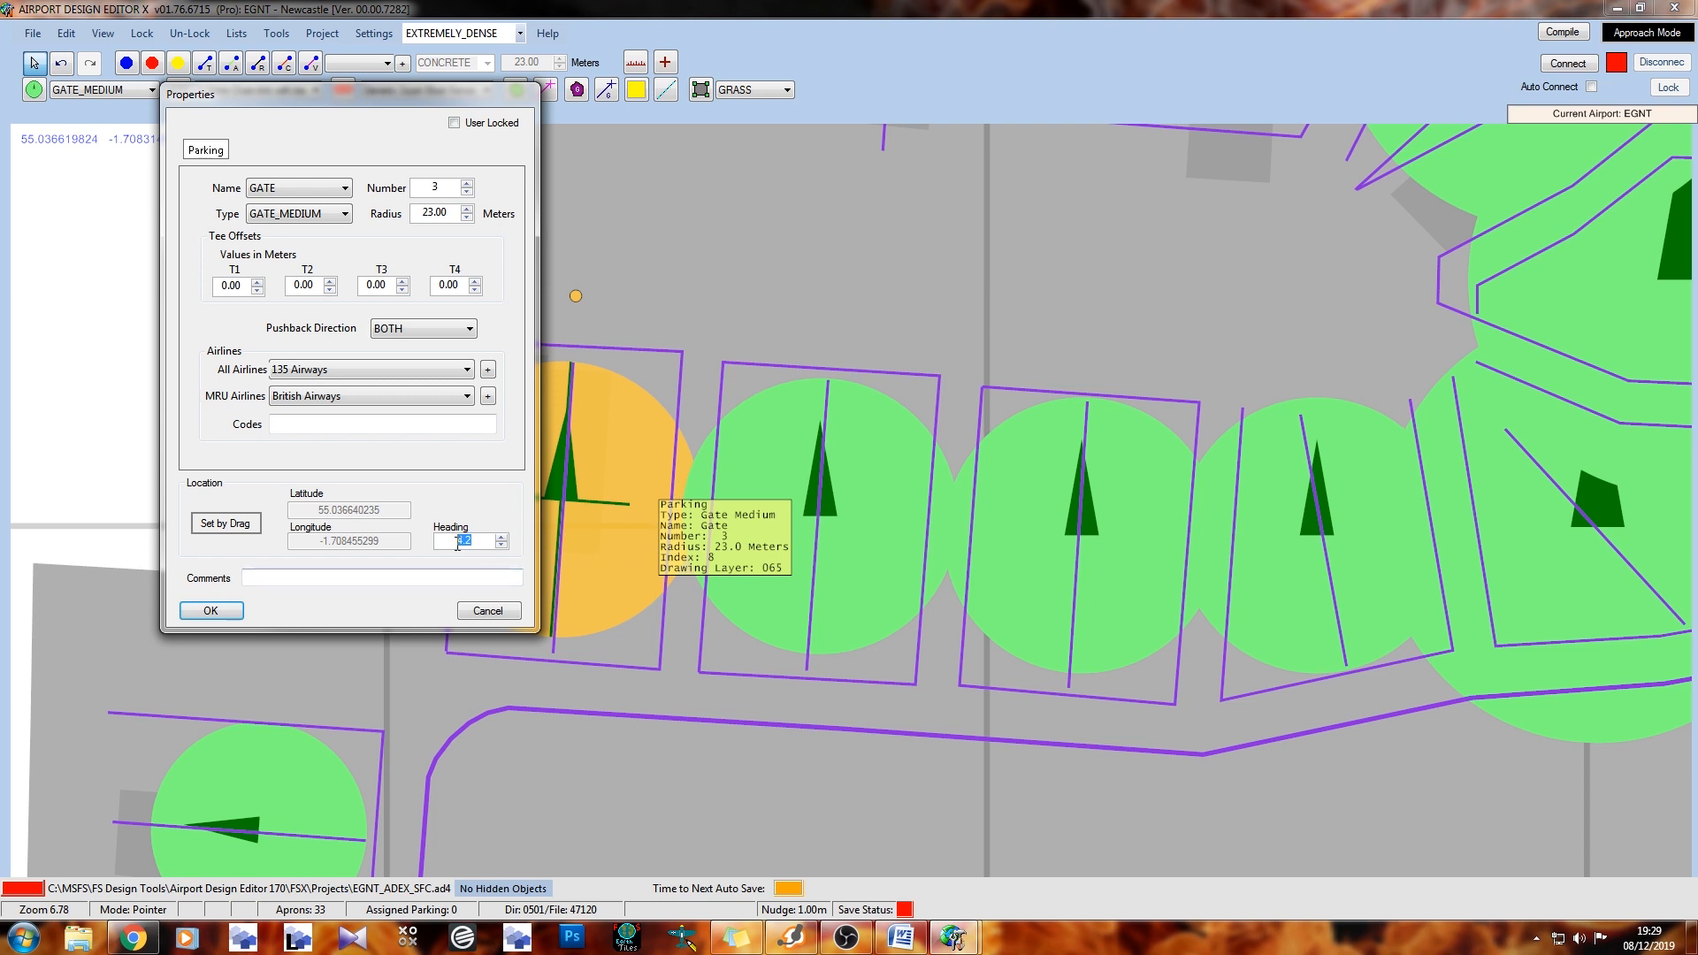
left_click(478, 611)
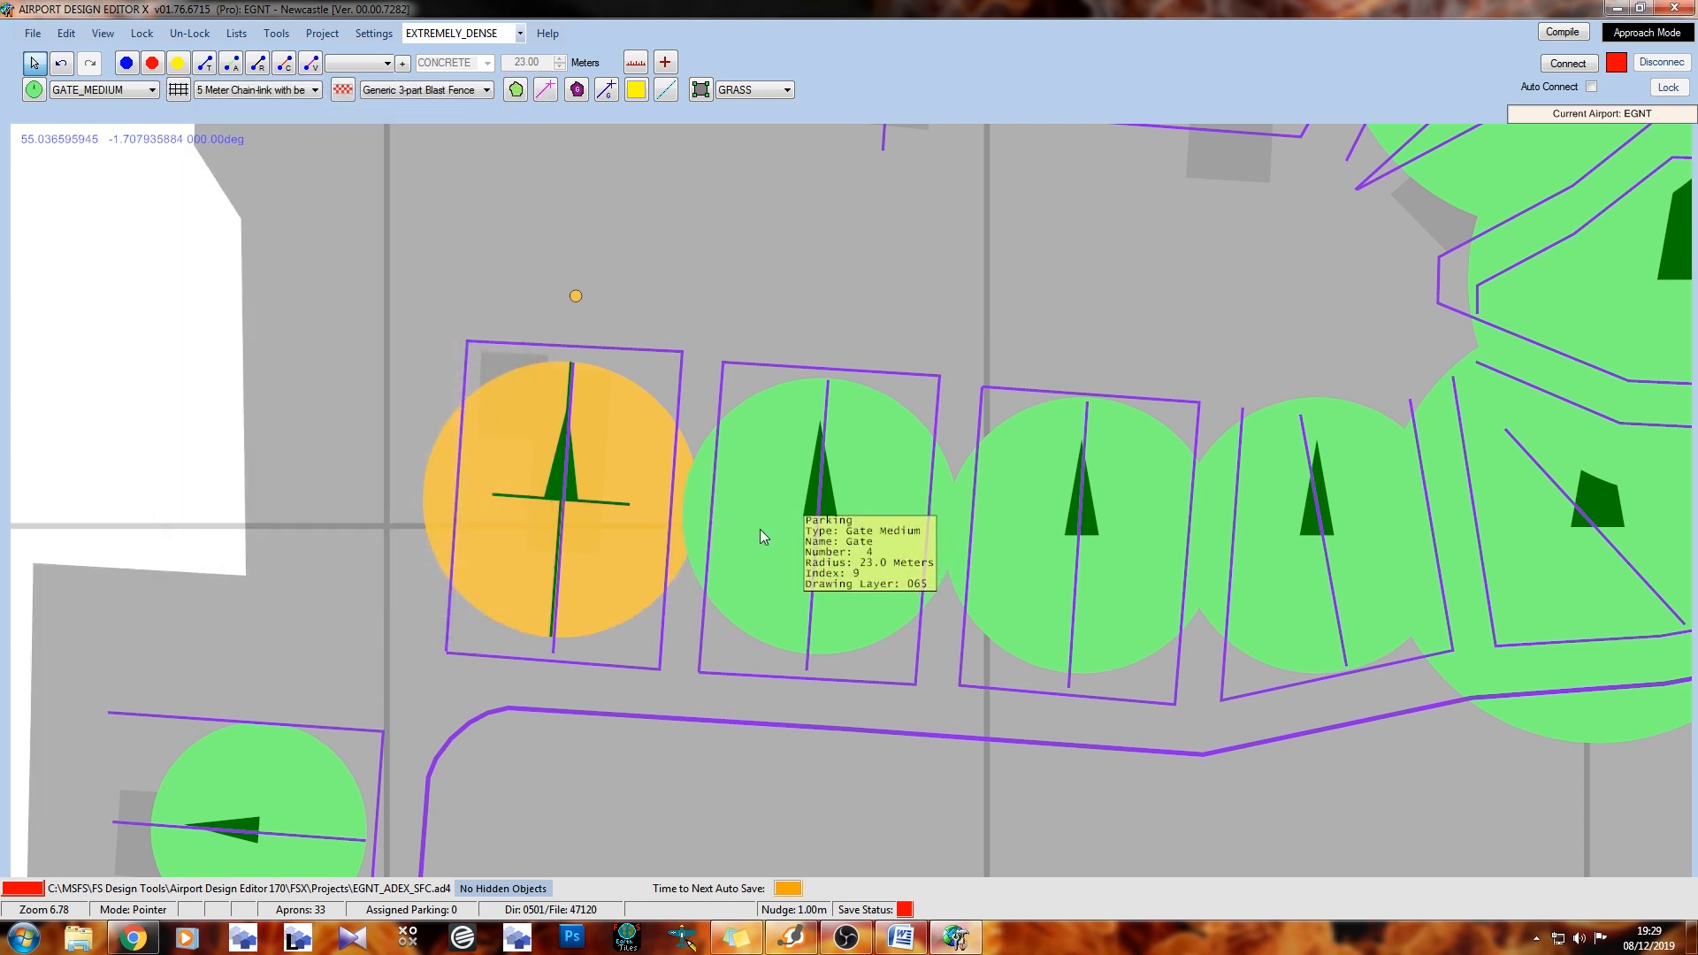
left_click(774, 530)
left_click(1000, 547, "ctrl")
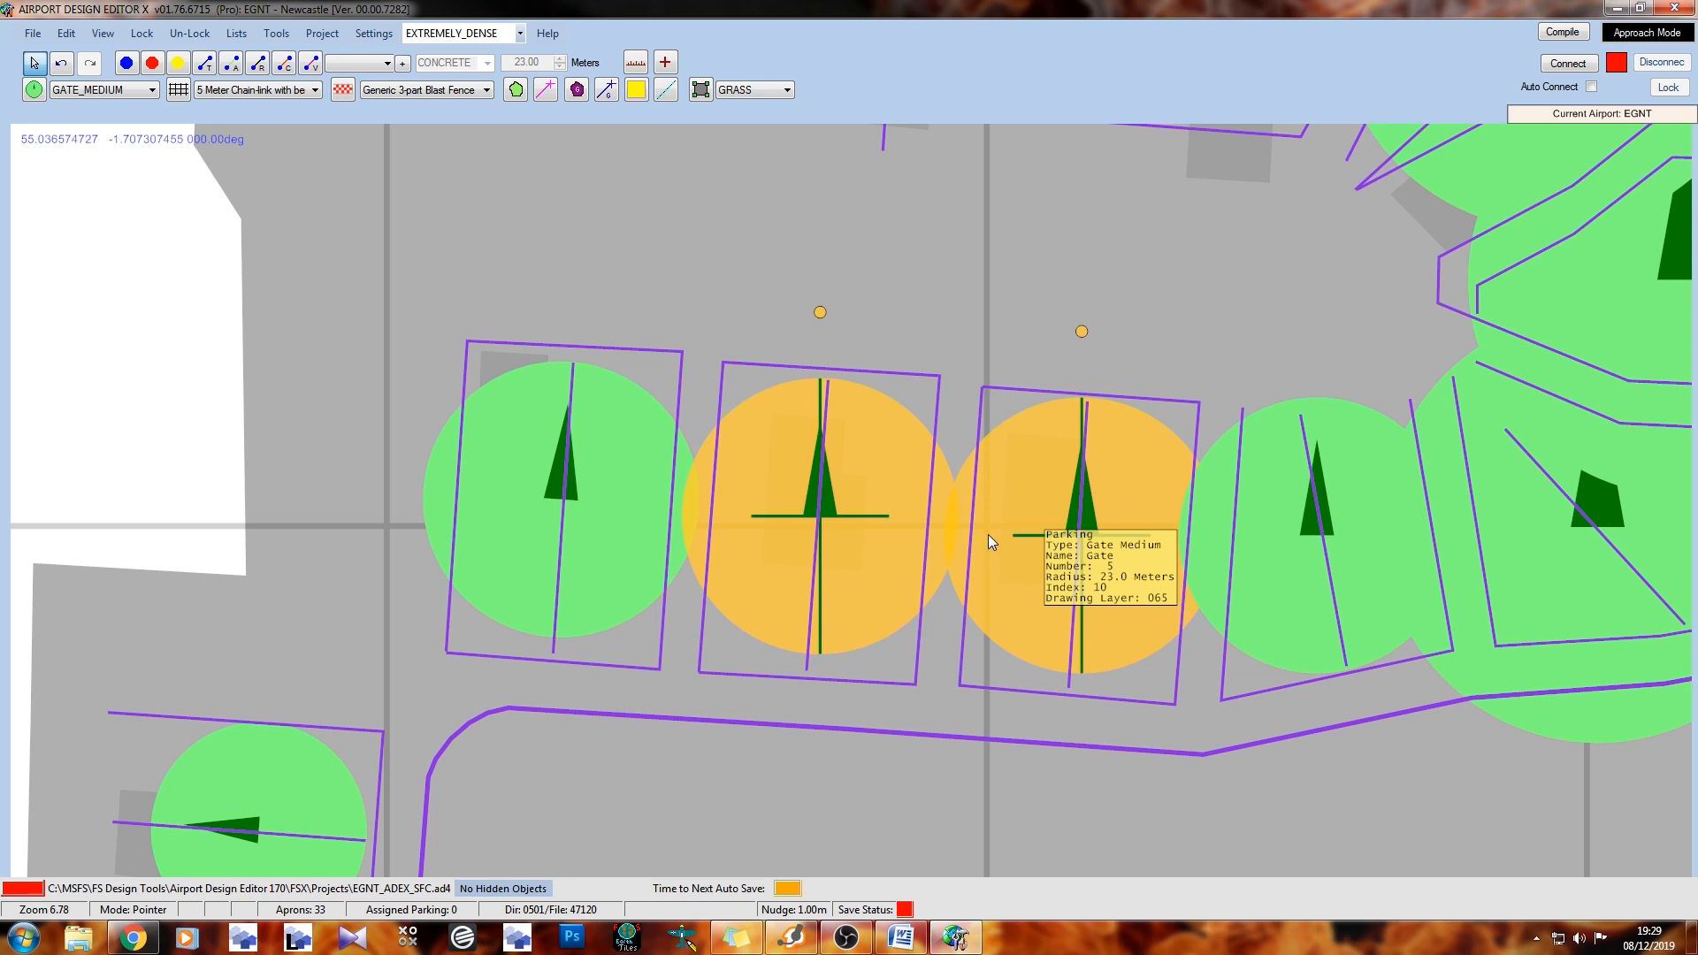
key("Return")
left_click(454, 225)
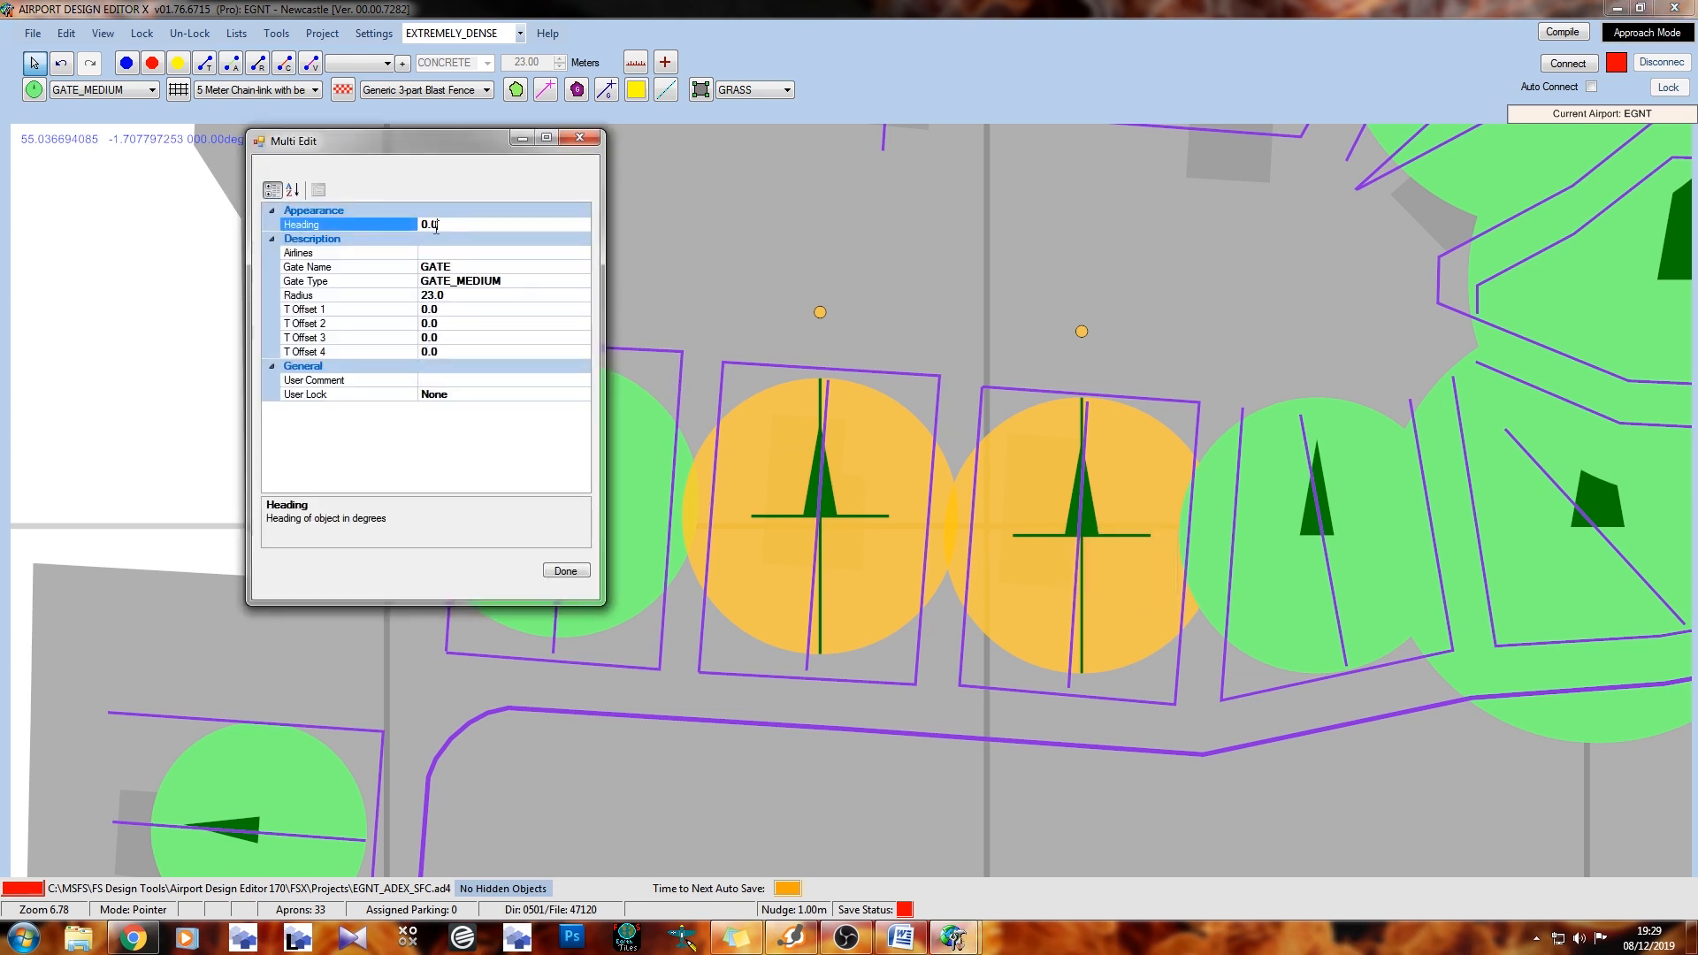
key("BackSpace")
left_click(565, 572)
Select the fourth medium gate at the eastern end of the row
left_click_drag(957, 497, 266, 500)
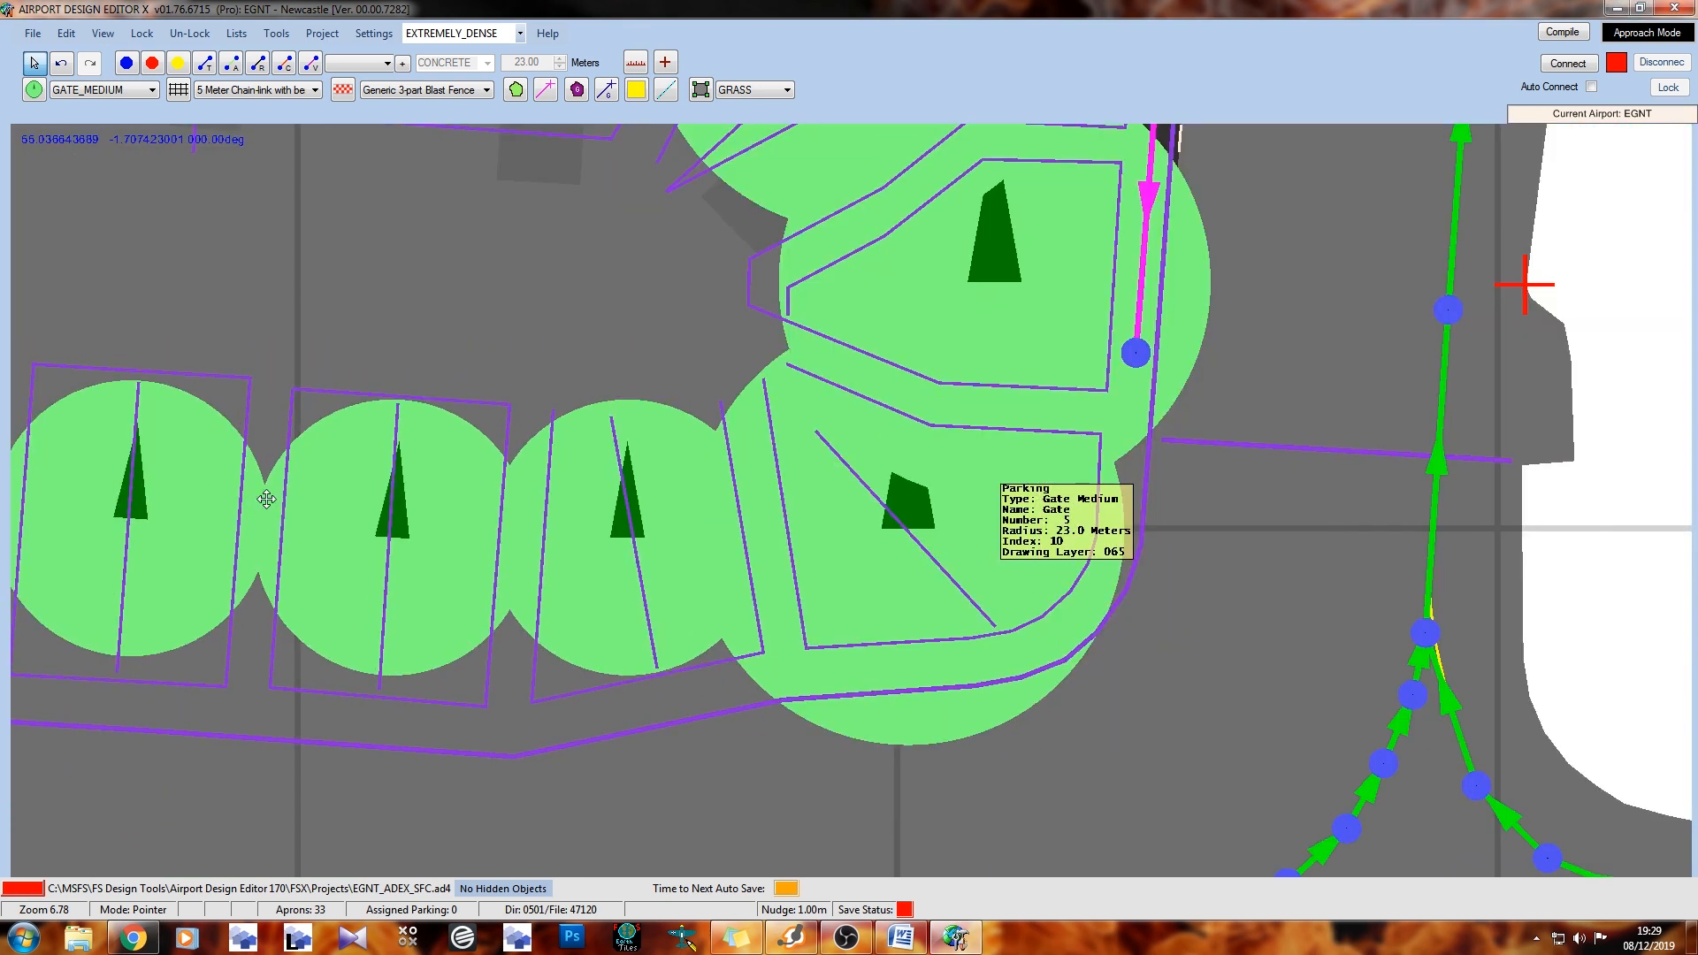
left_click(661, 556)
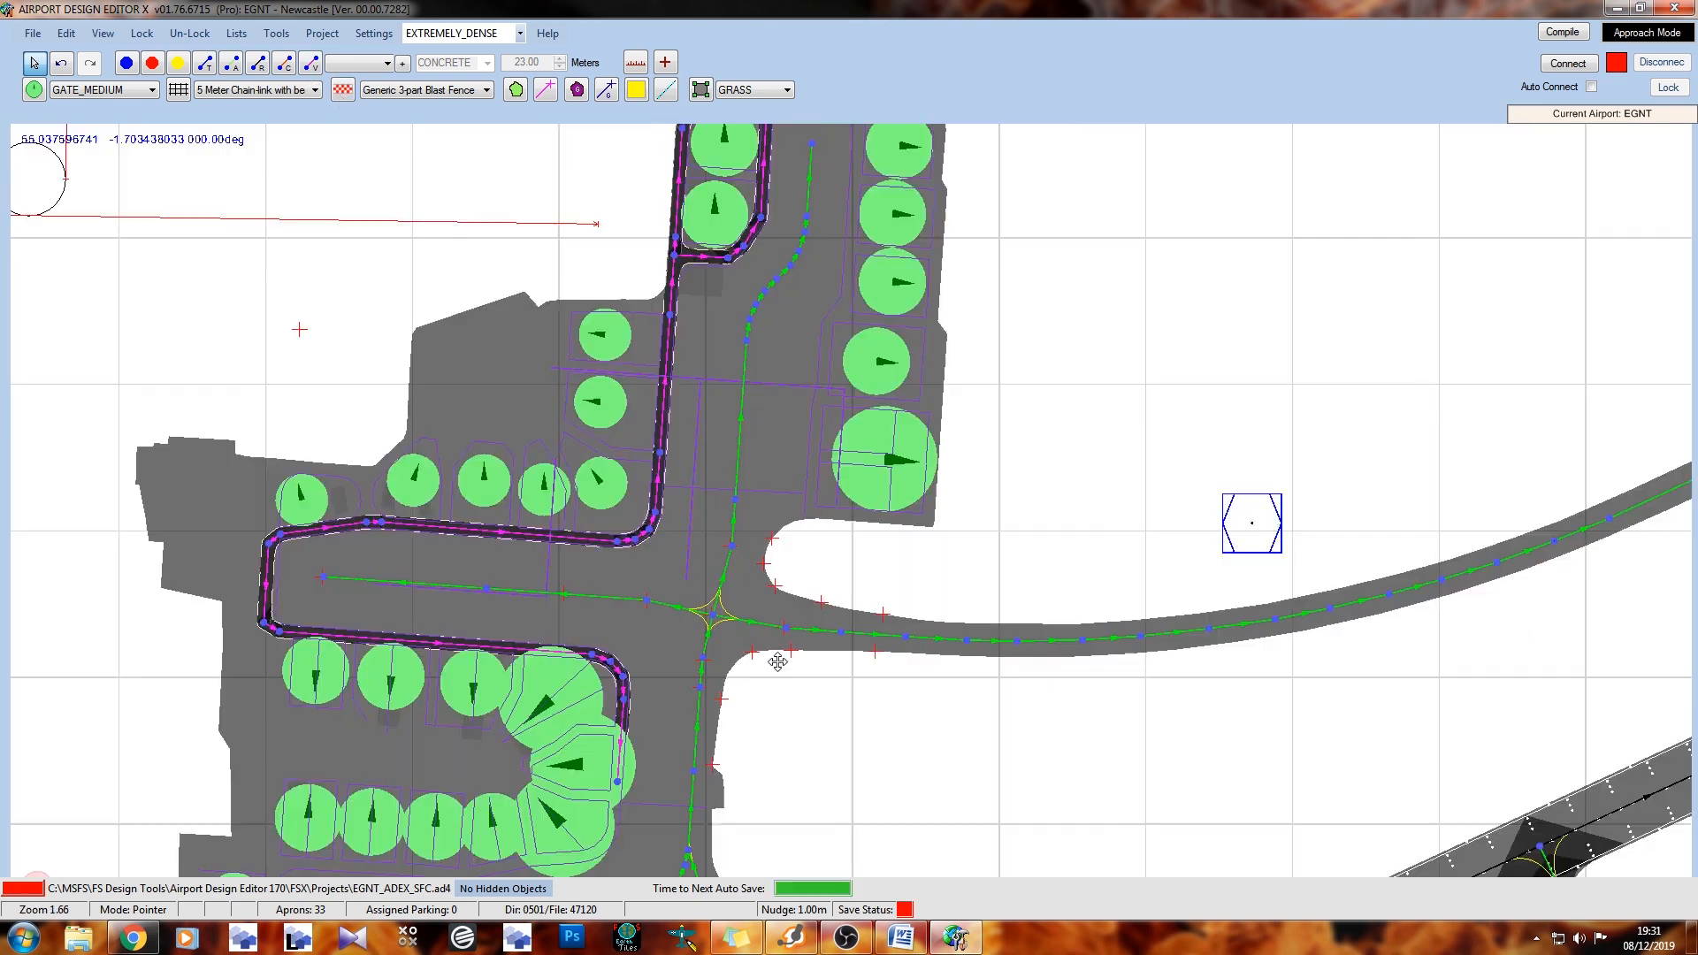
Review the orientation of the gate parking spots against their stand centre lines across the apron
left_click_drag(778, 661, 849, 617)
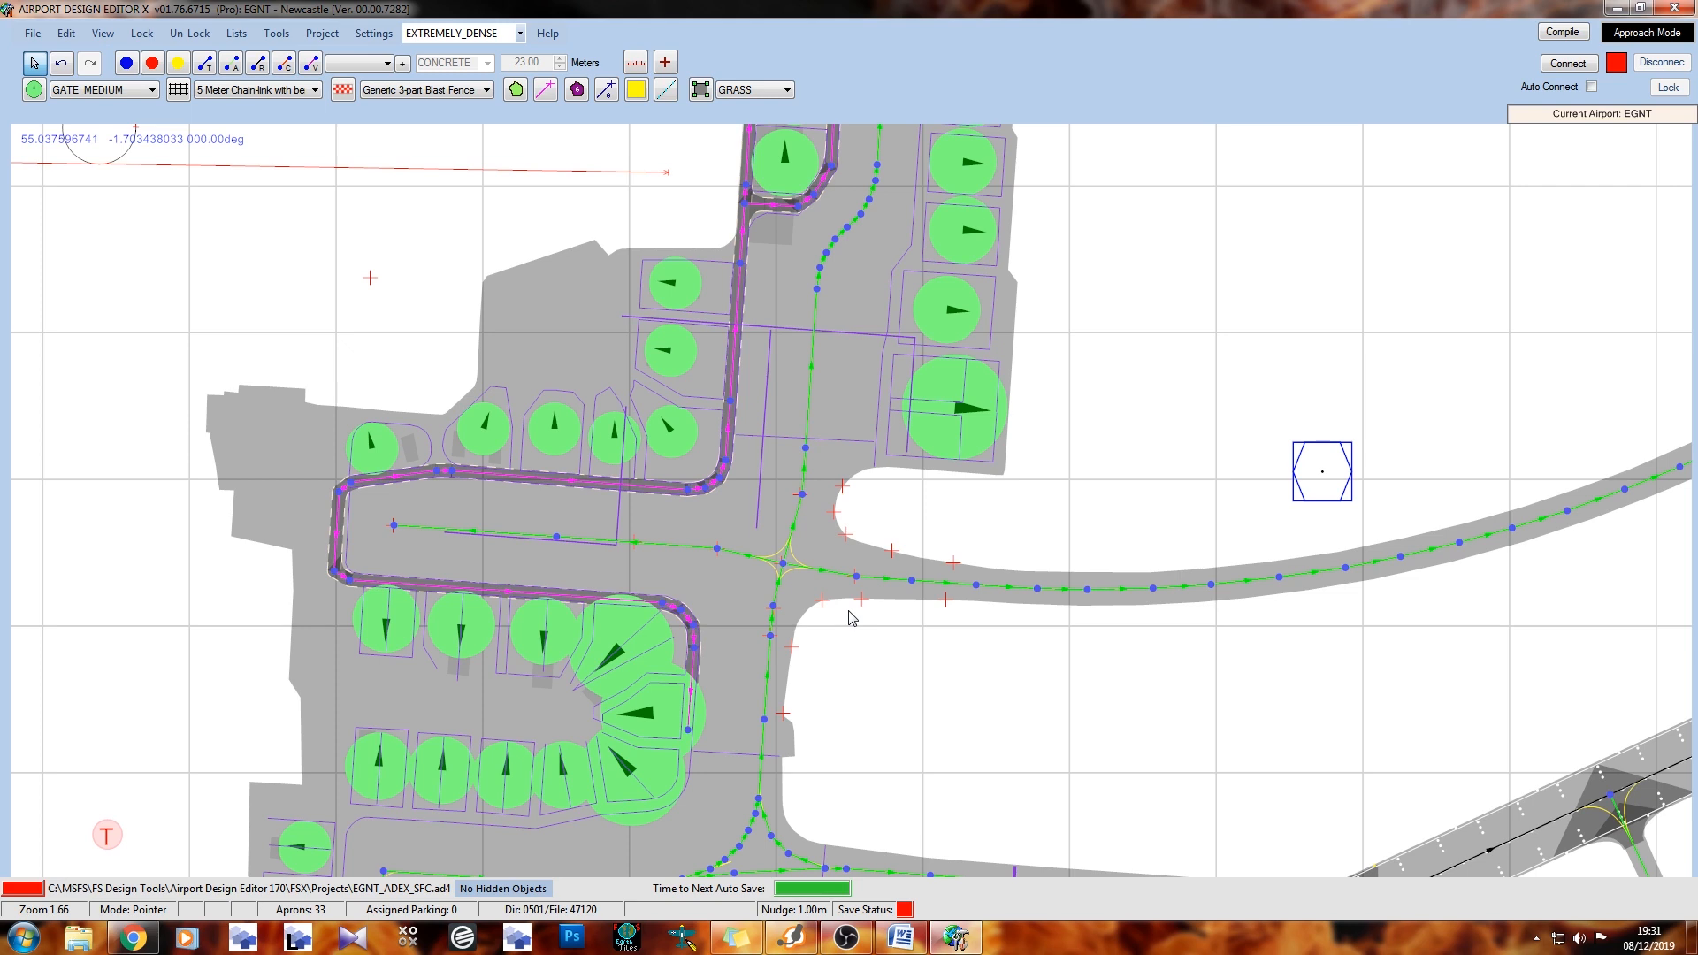
scroll(424, 602, "up", 4)
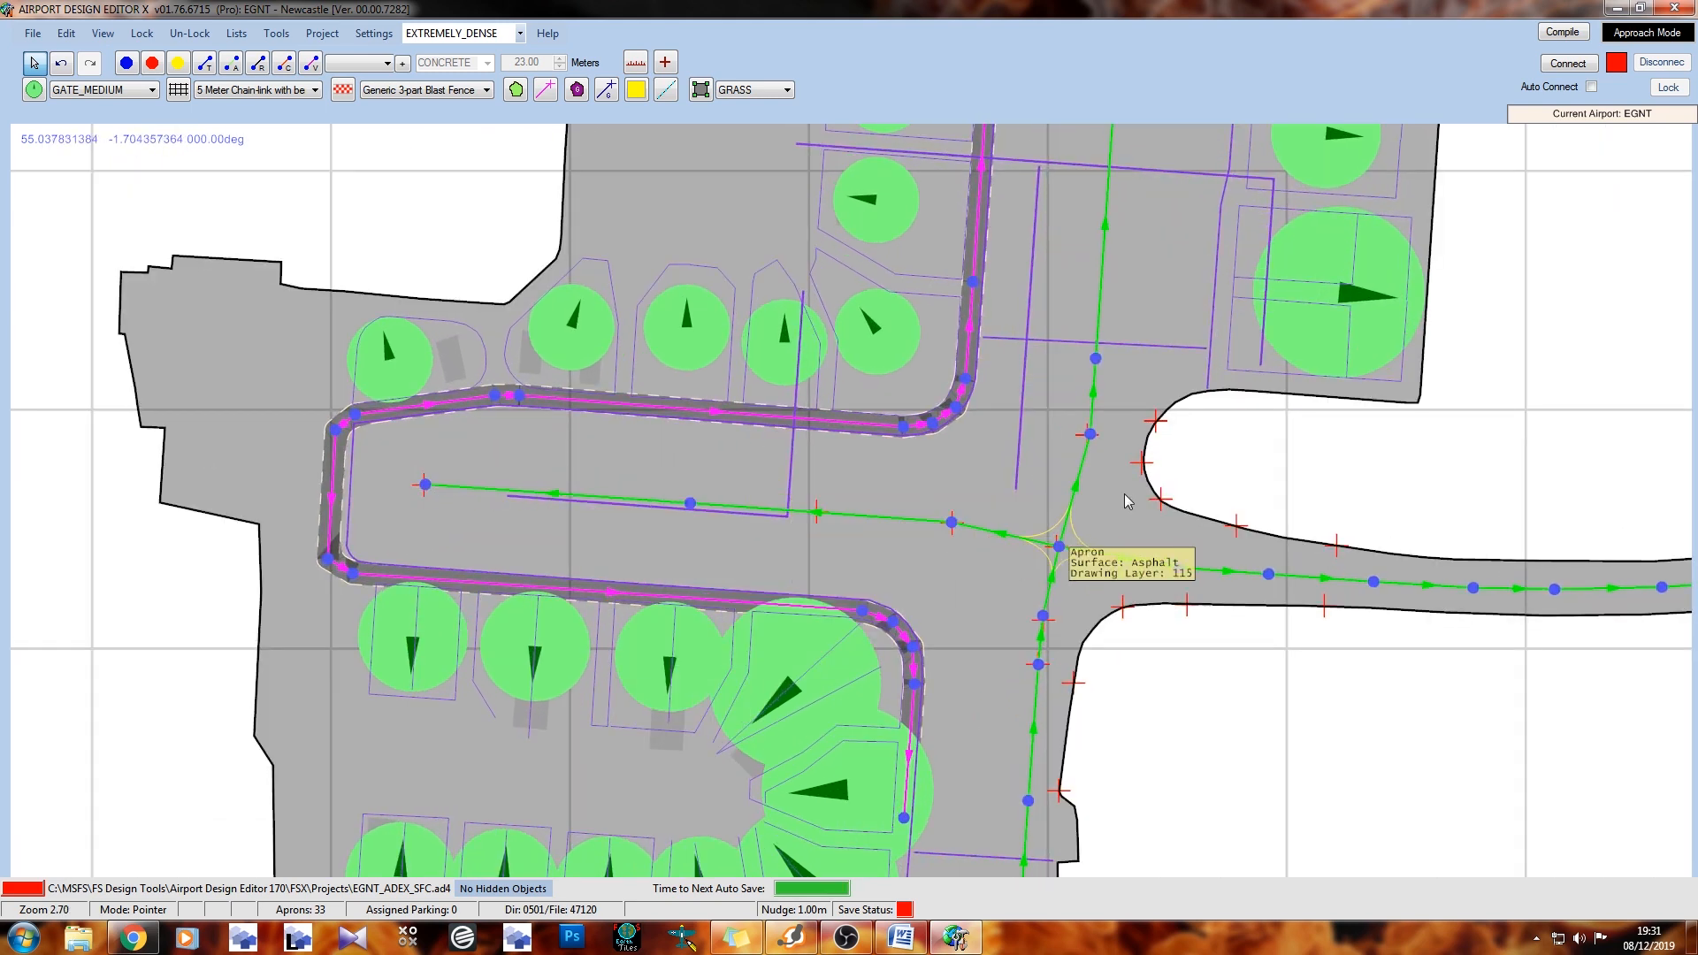
left_click_drag(1139, 468, 929, 779)
left_click_drag(1012, 254, 854, 524)
mouse_move(773, 695)
left_mouse_down()
mouse_move(847, 328)
mouse_move(889, 283)
left_mouse_up()
left_click_drag(840, 663, 905, 335)
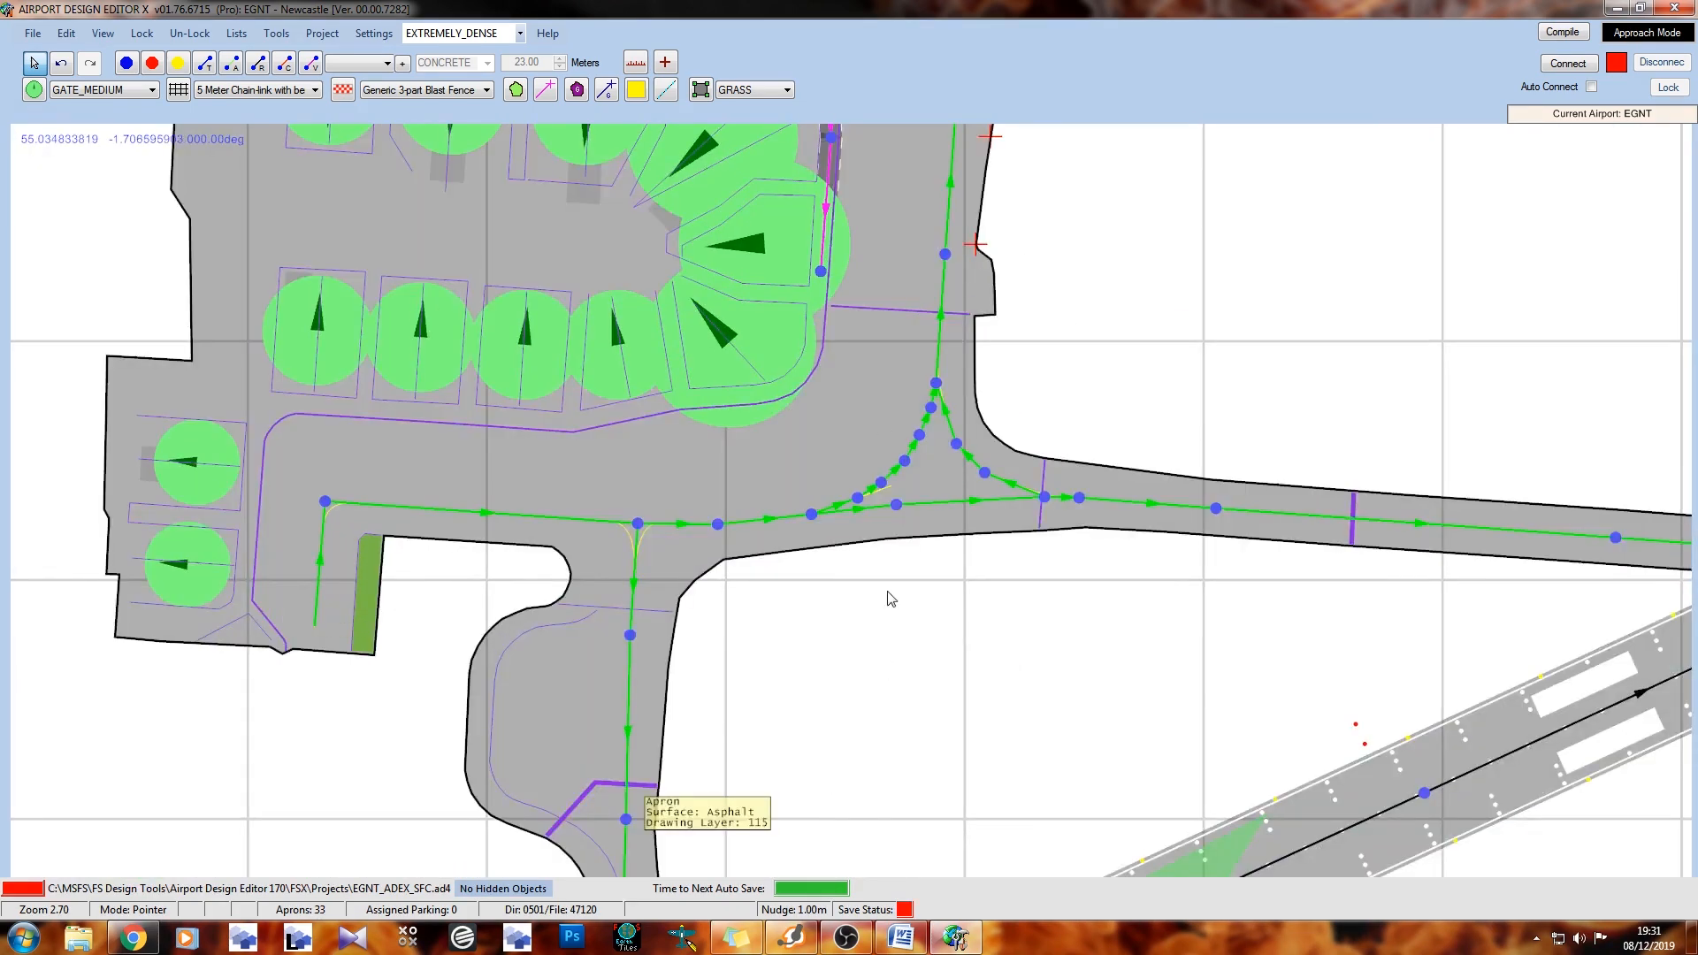
left_click_drag(889, 589, 899, 773)
left_click_drag(560, 627, 585, 614)
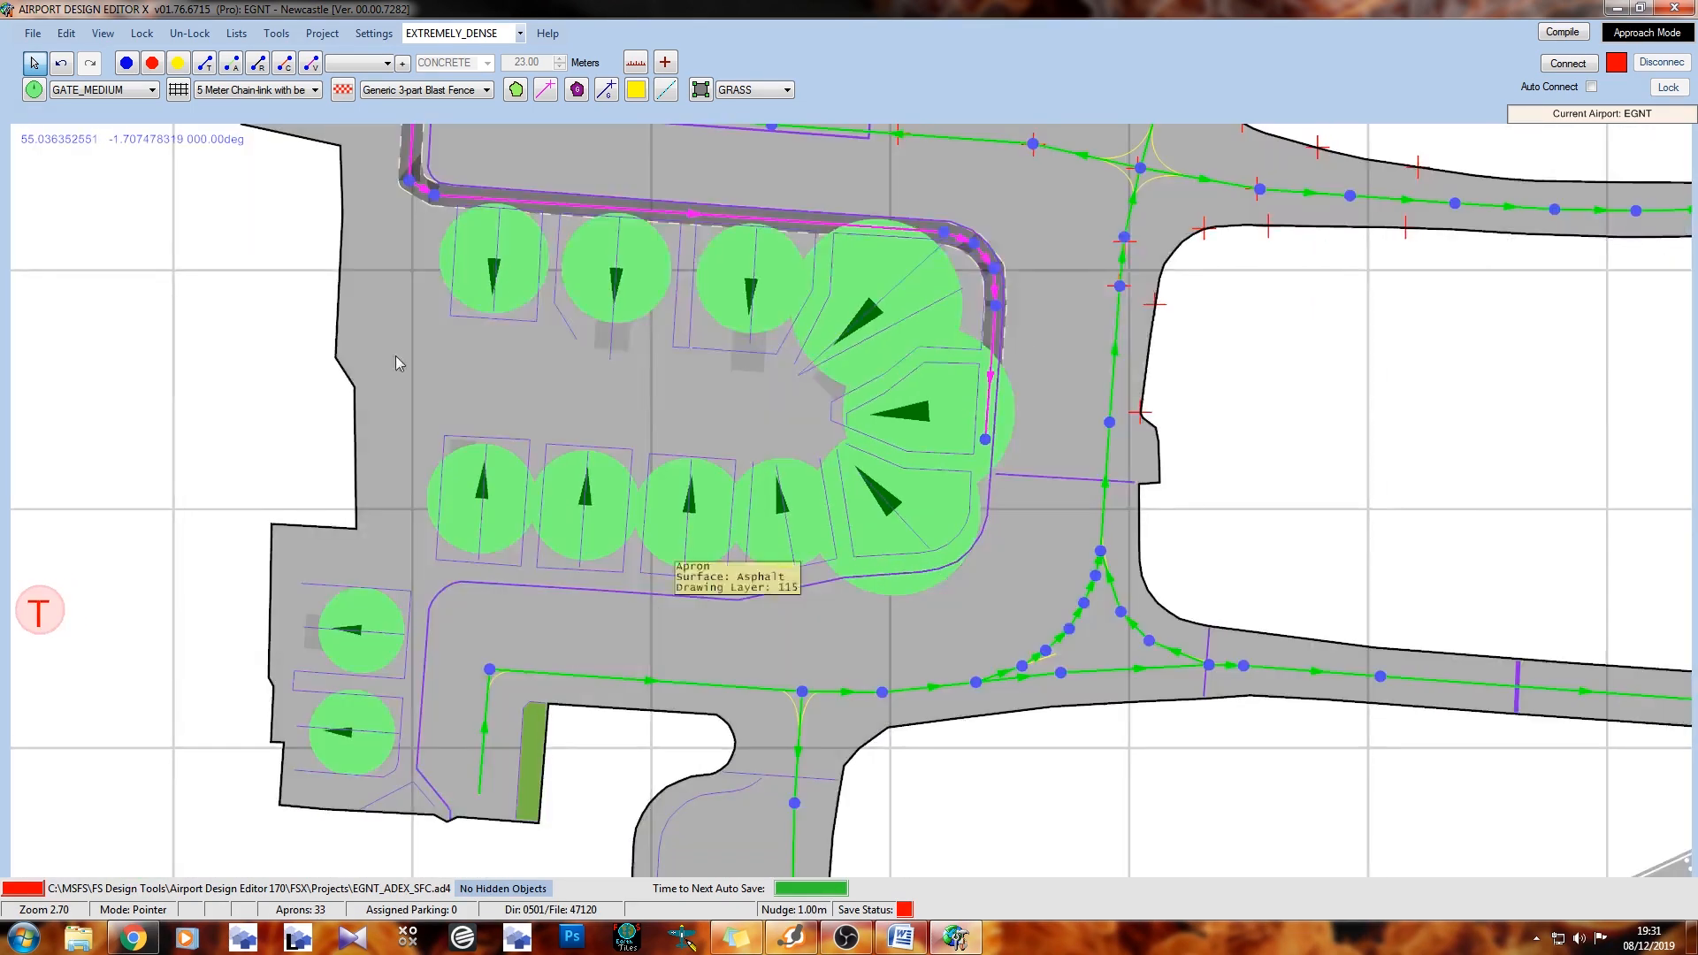
scroll(396, 356, "down", 5)
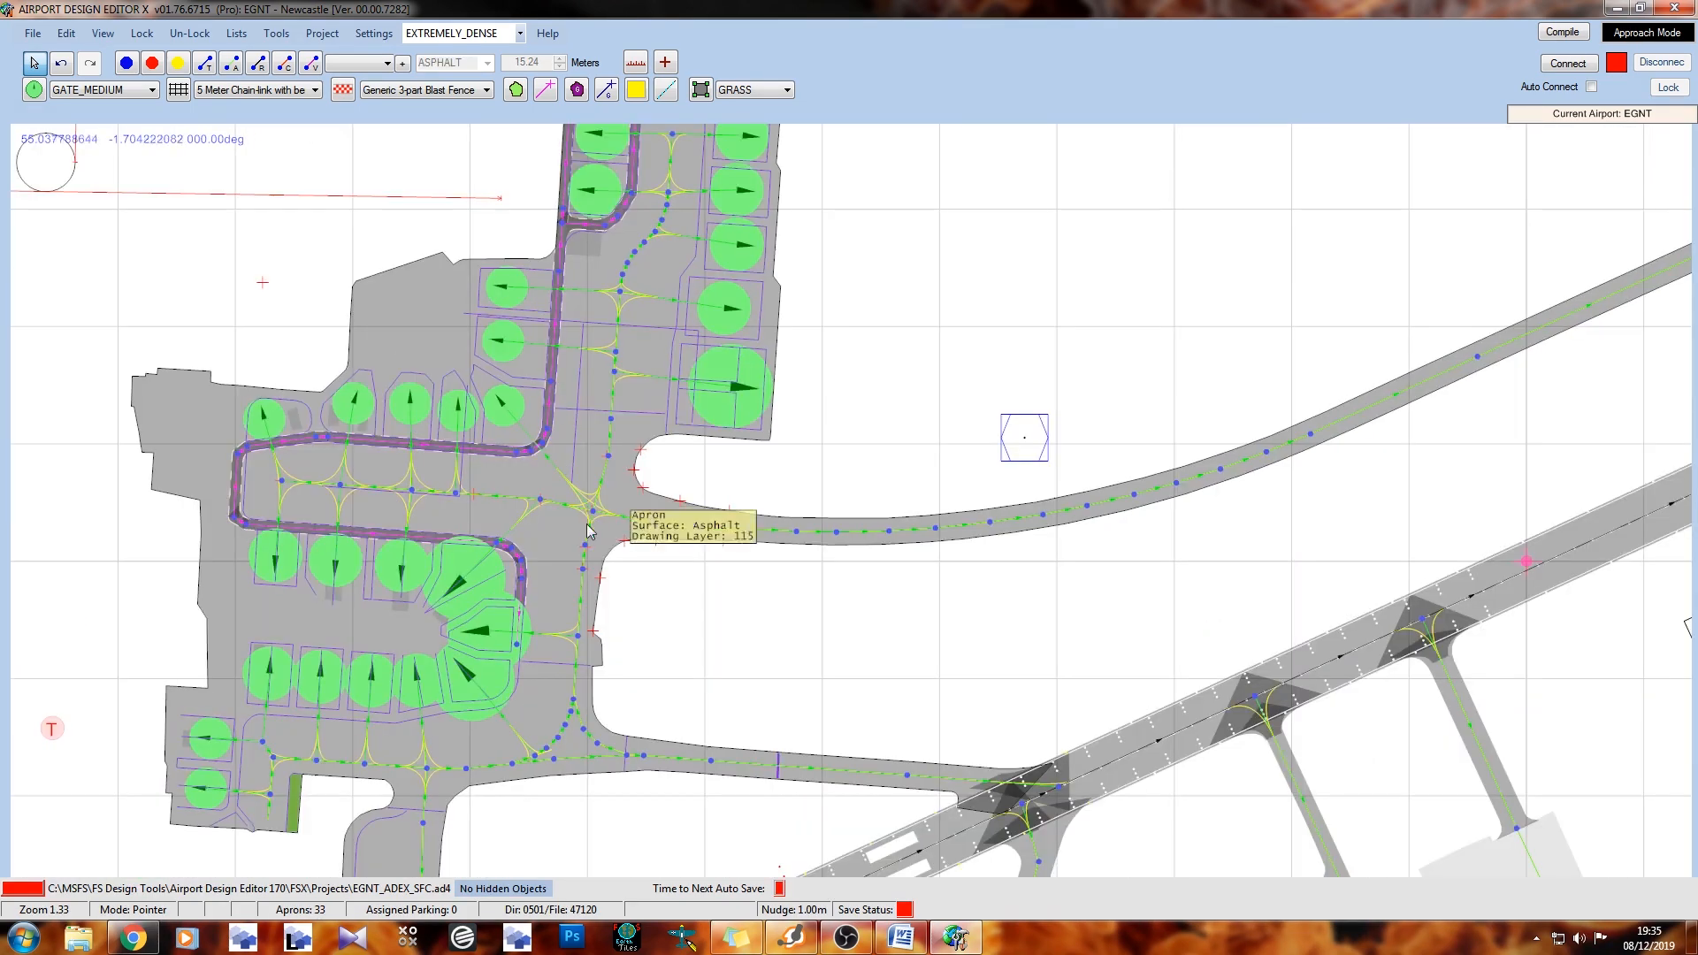
Set the parking type to VEHICLE for adding new parking spots
scroll(663, 424, "up", 2)
left_click_drag(836, 719, 705, 482)
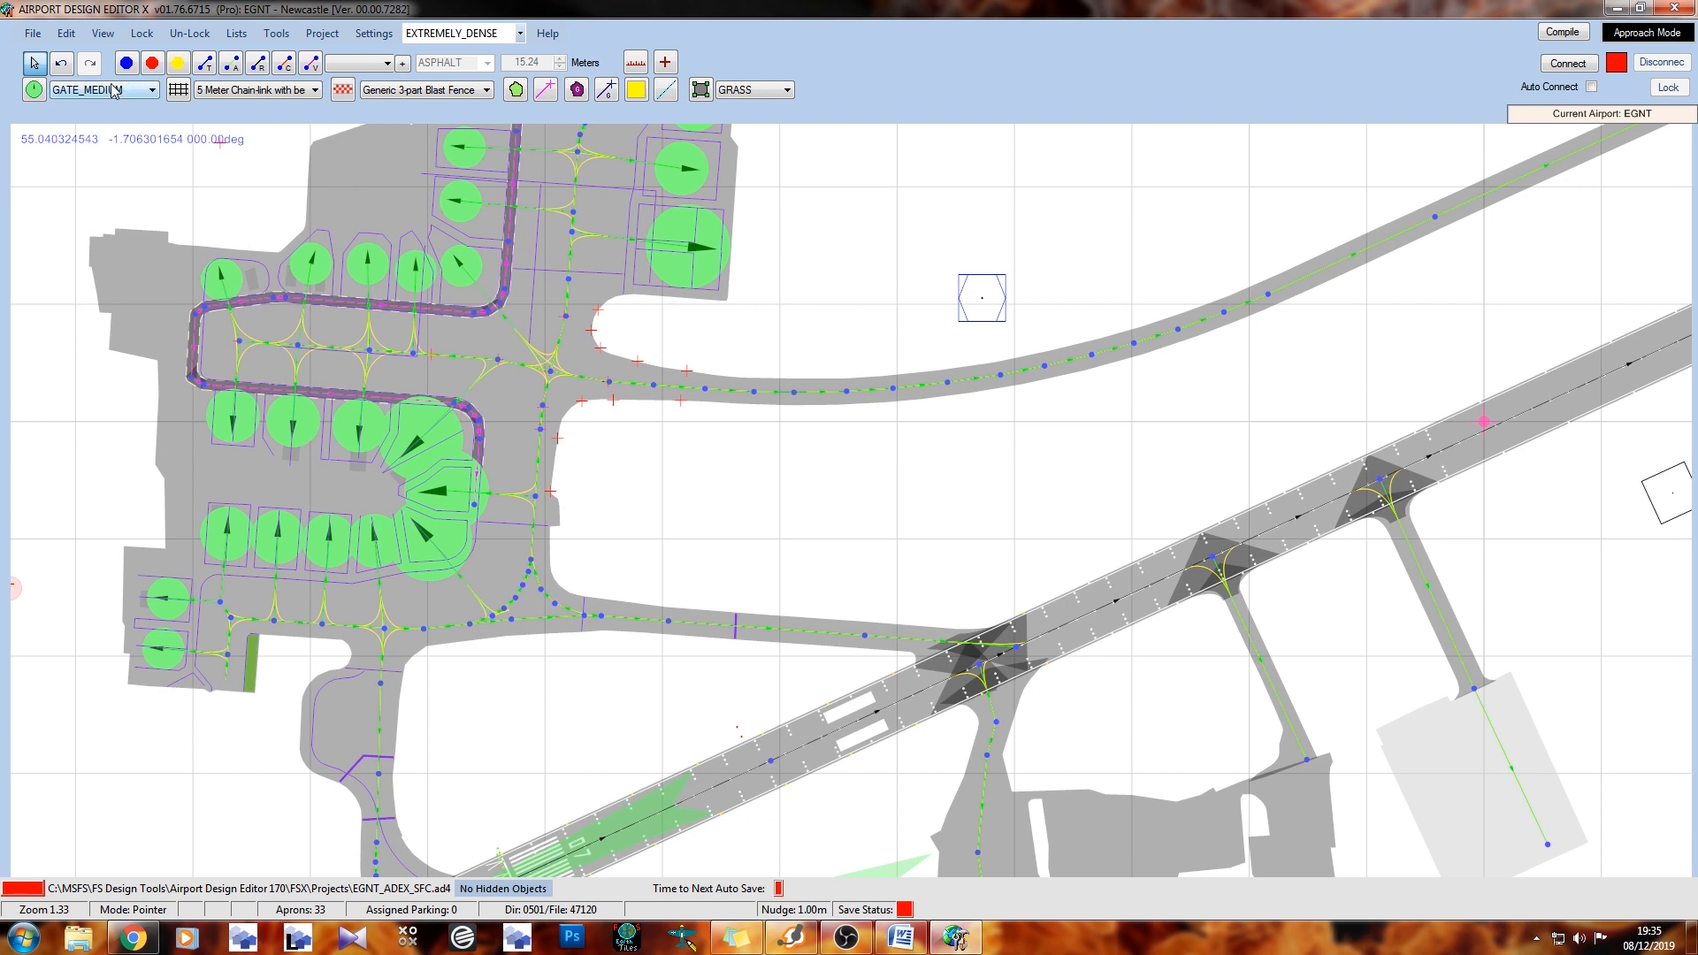
left_click(106, 254)
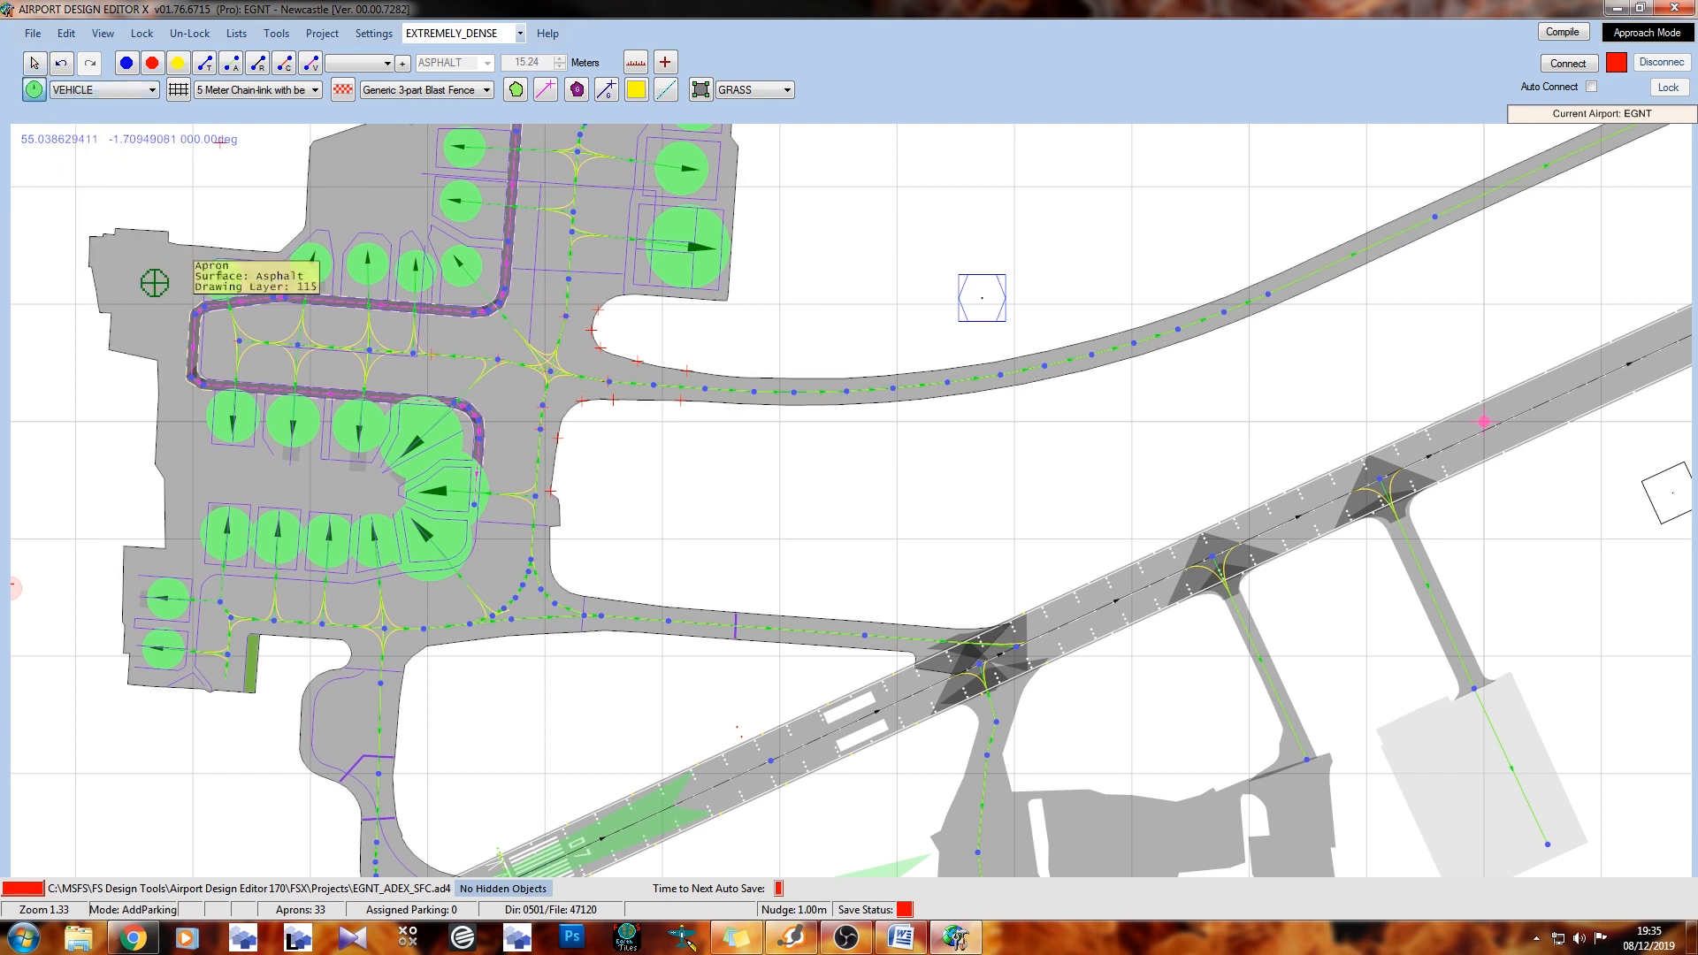
Examine the taxi links joining the gates to the taxiway centre lines and the runway
scroll(353, 446, "up", 2)
scroll(575, 385, "up", 6)
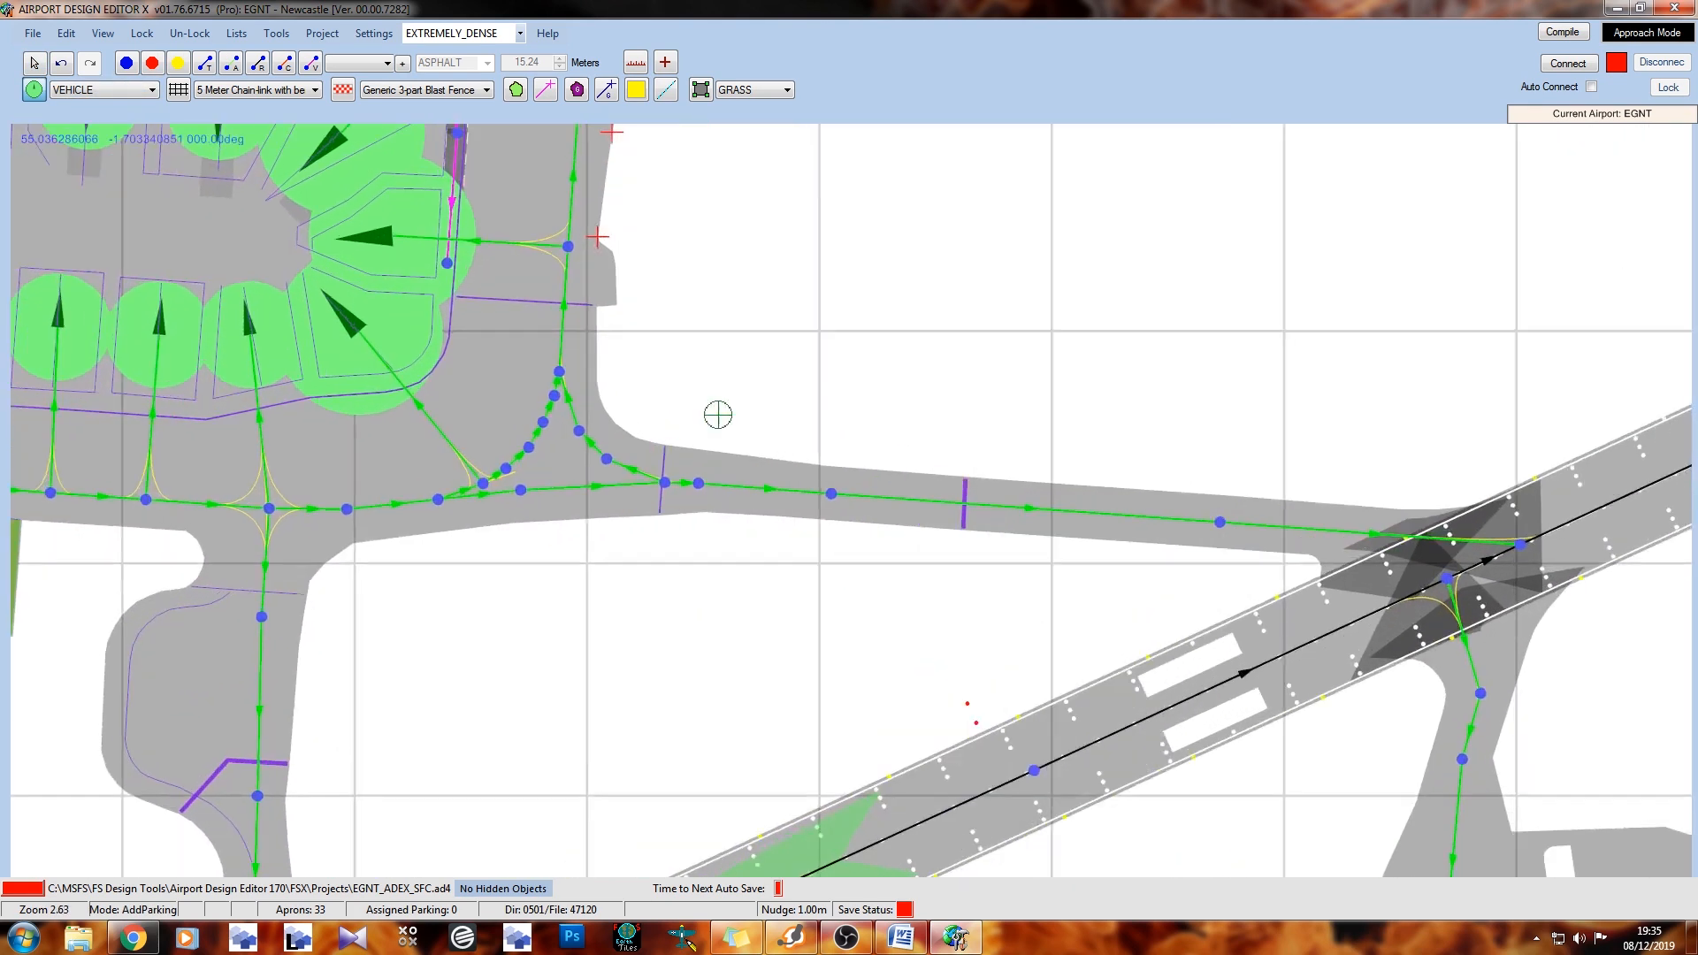
left_click_drag(770, 387, 823, 172)
left_click_drag(635, 477, 858, 450)
right_click_drag(857, 450, 1008, 443)
right_click_drag(919, 199, 791, 840)
right_click_drag(995, 348, 713, 674)
right_click_drag(922, 339, 672, 645)
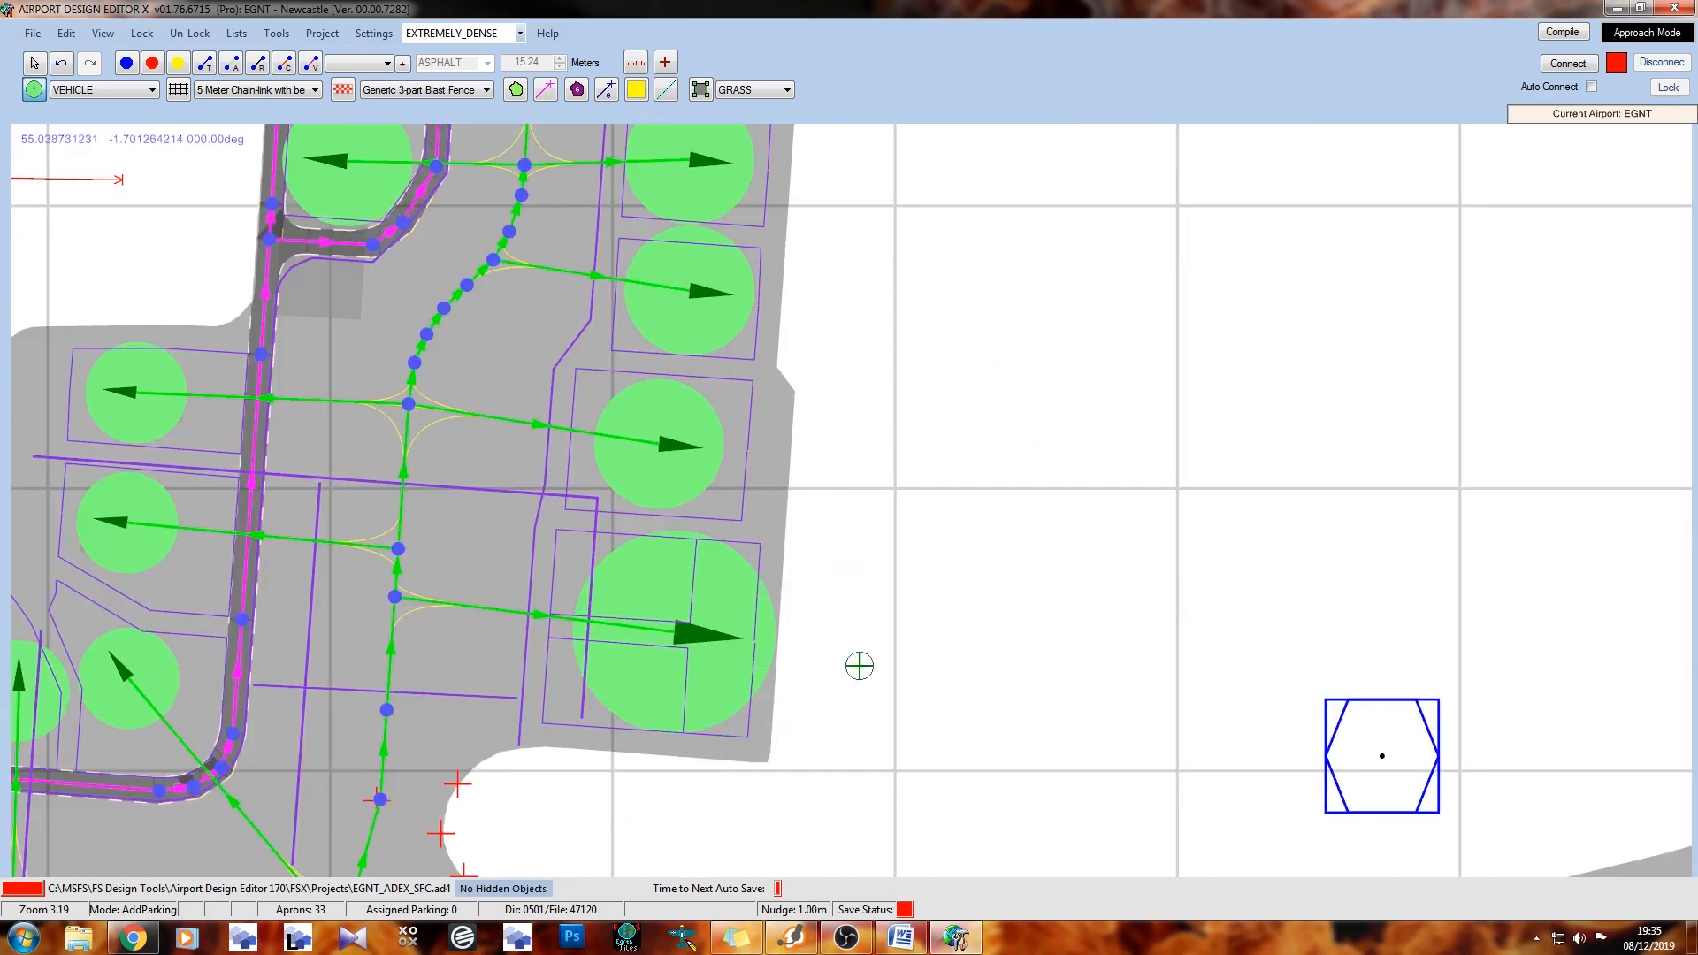
right_click_drag(864, 834, 690, 409)
scroll(647, 275, "down", 7)
scroll(649, 275, "down", 4)
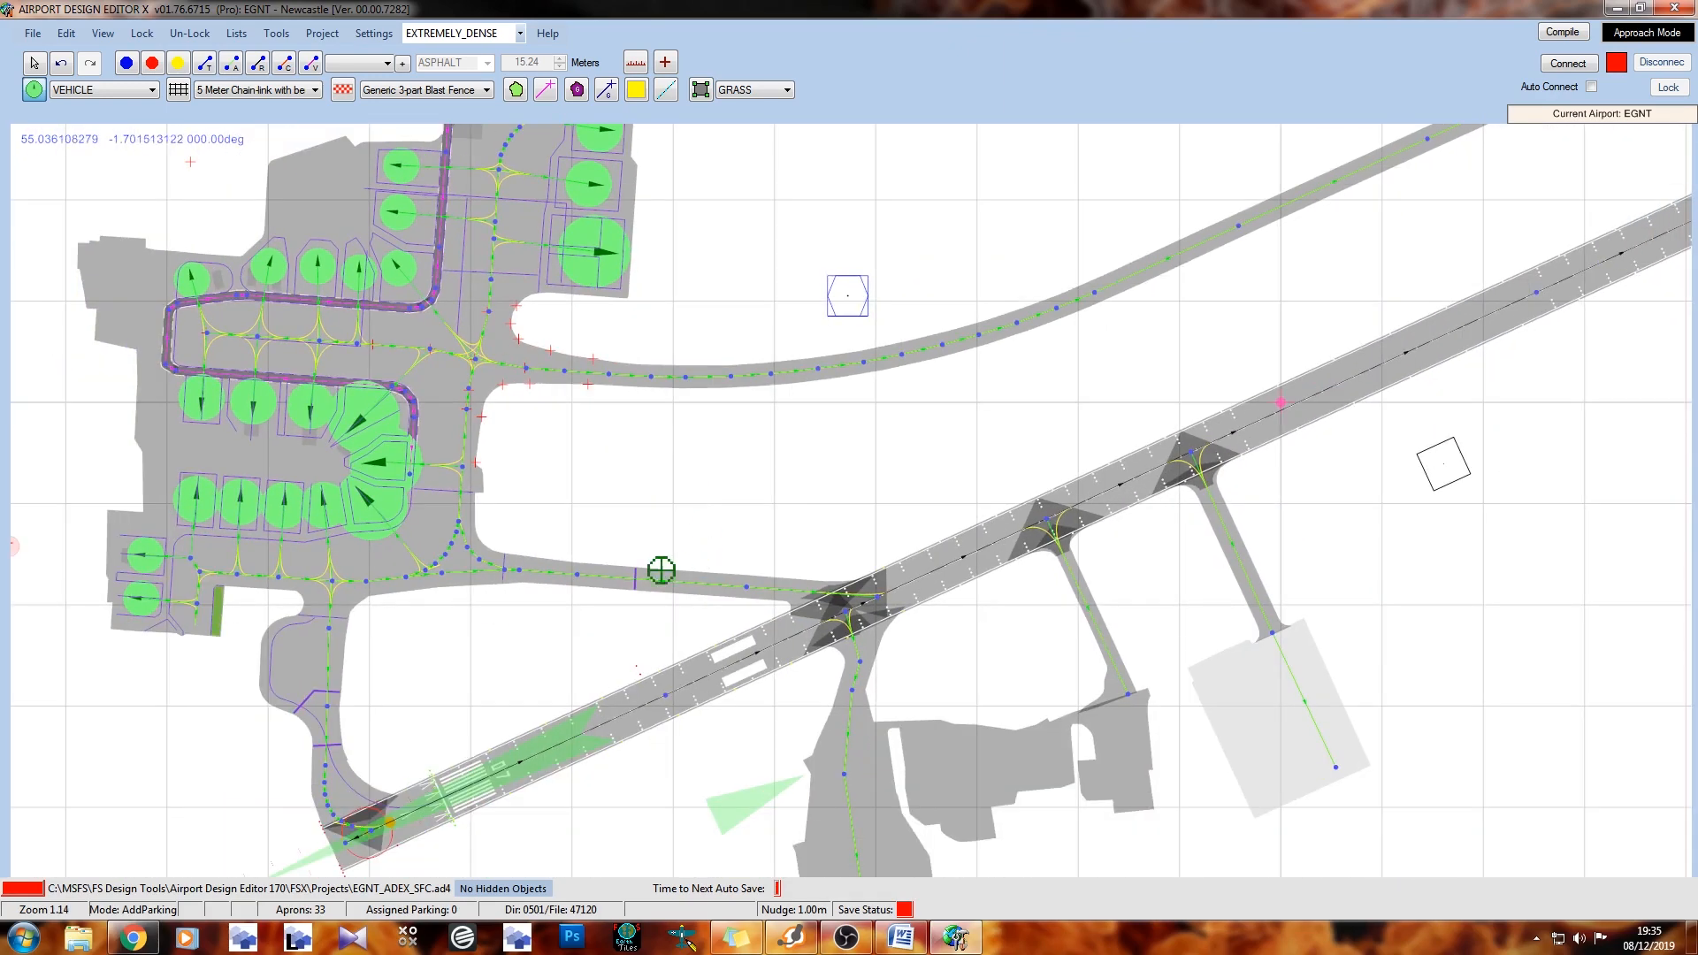
Place six vehicle parking spots in a row between the two facing rows of gates beside the eastern fan stands
scroll(865, 619, "up", 3)
scroll(382, 608, "up", 7)
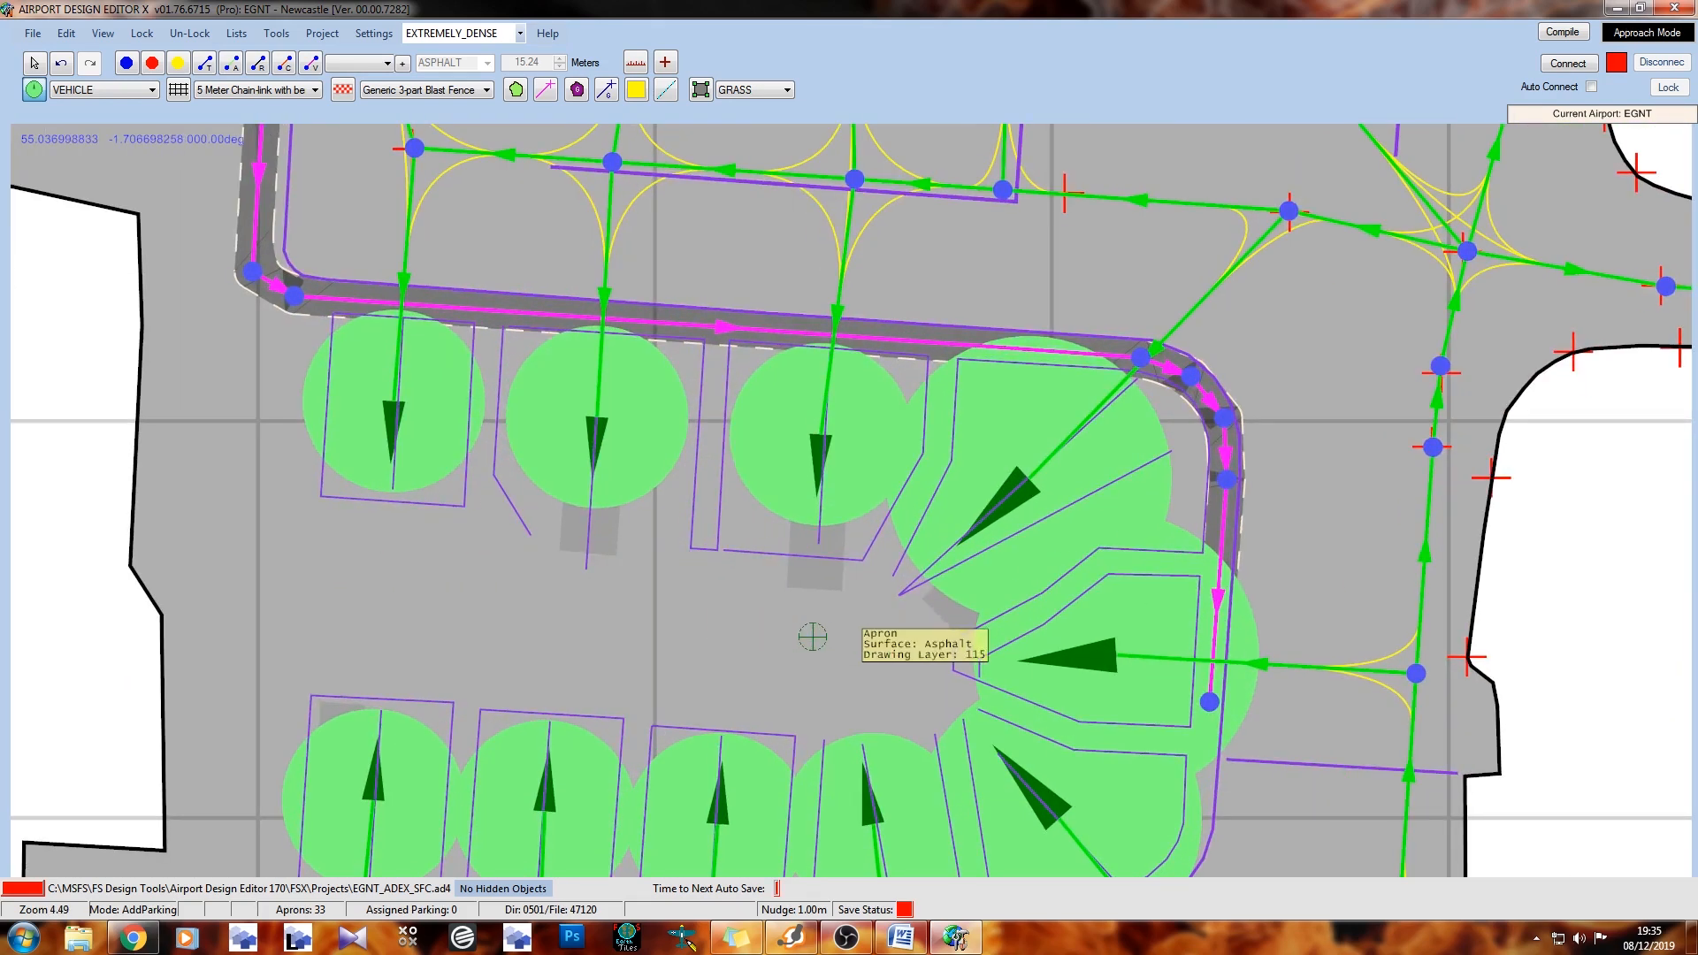
scroll(809, 634, "up", 1)
left_click(824, 639)
left_click(740, 630)
left_click(659, 628)
left_click(574, 617)
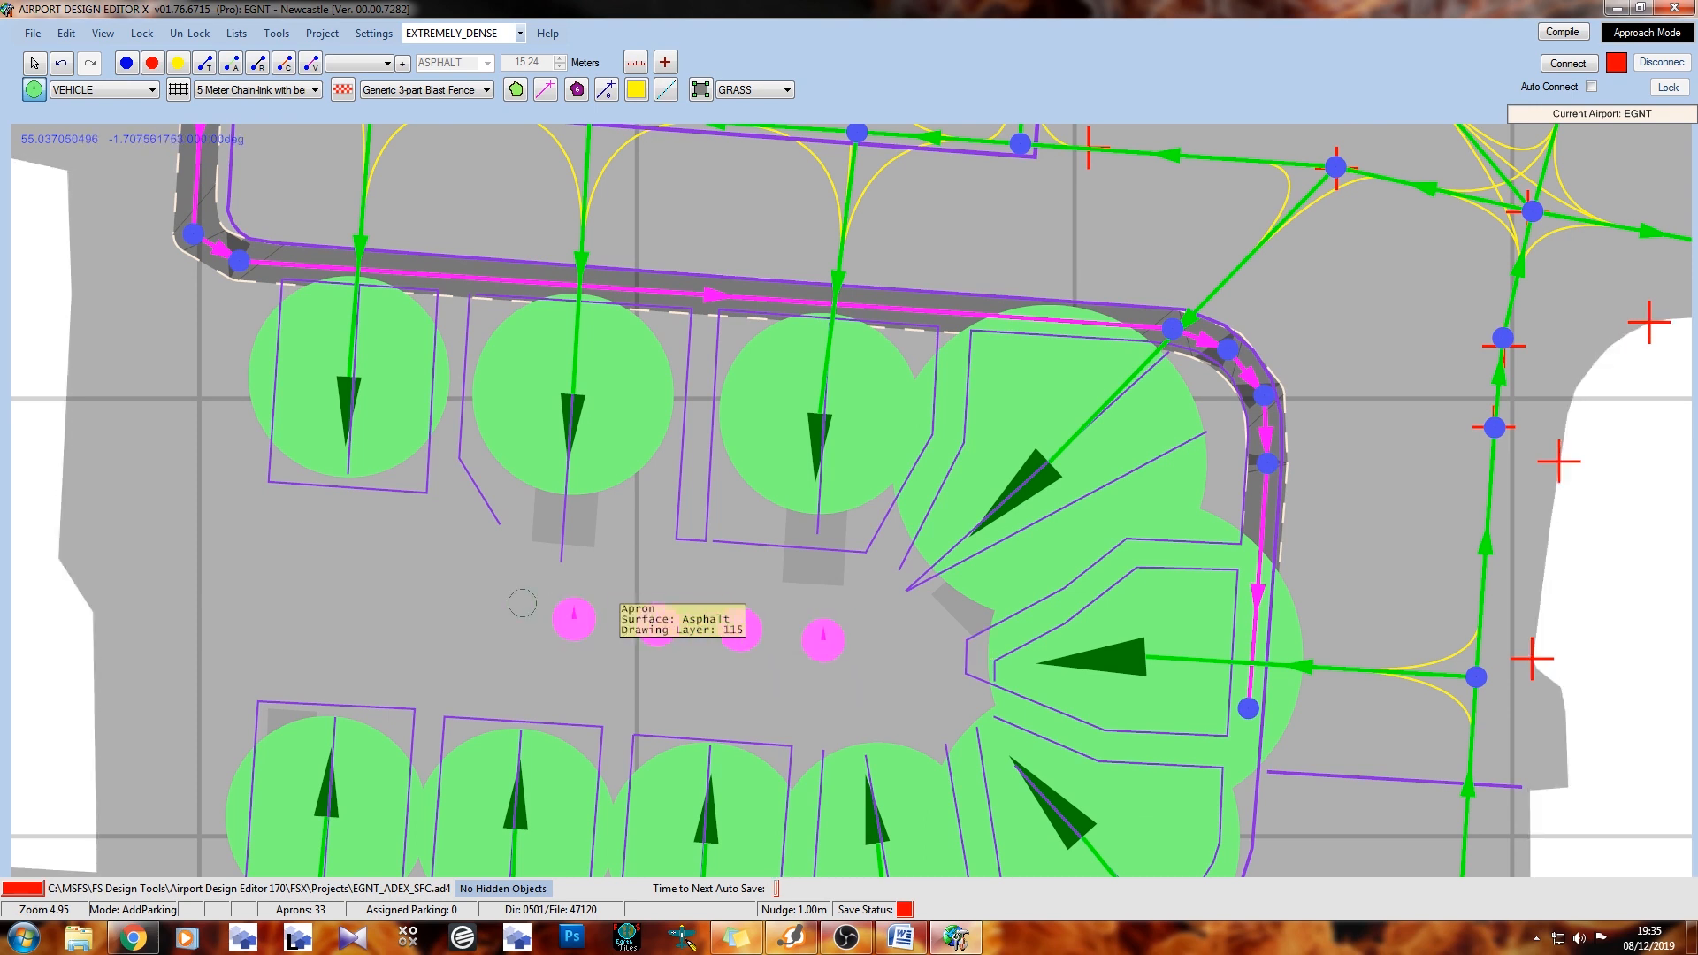
left_click(477, 610)
left_click(396, 604)
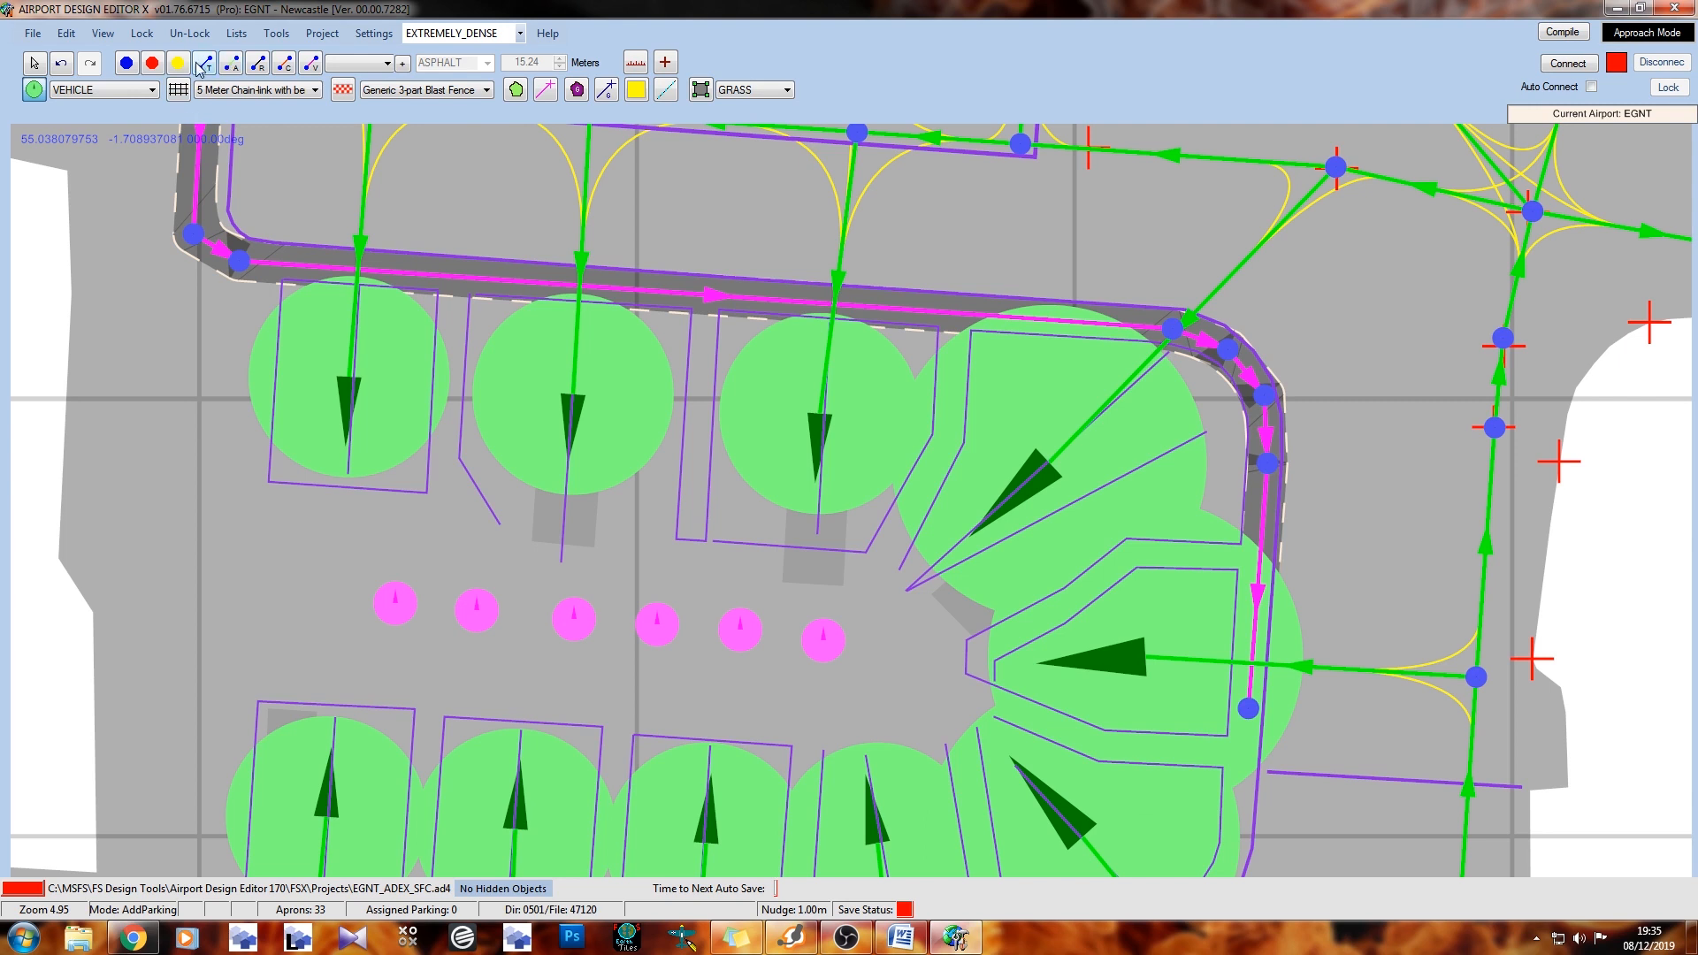
Draw a 9.14 m wide asphalt vehicle road below the six vehicle spots and join it to the existing vehicle road's southwest corner
left_click(309, 62)
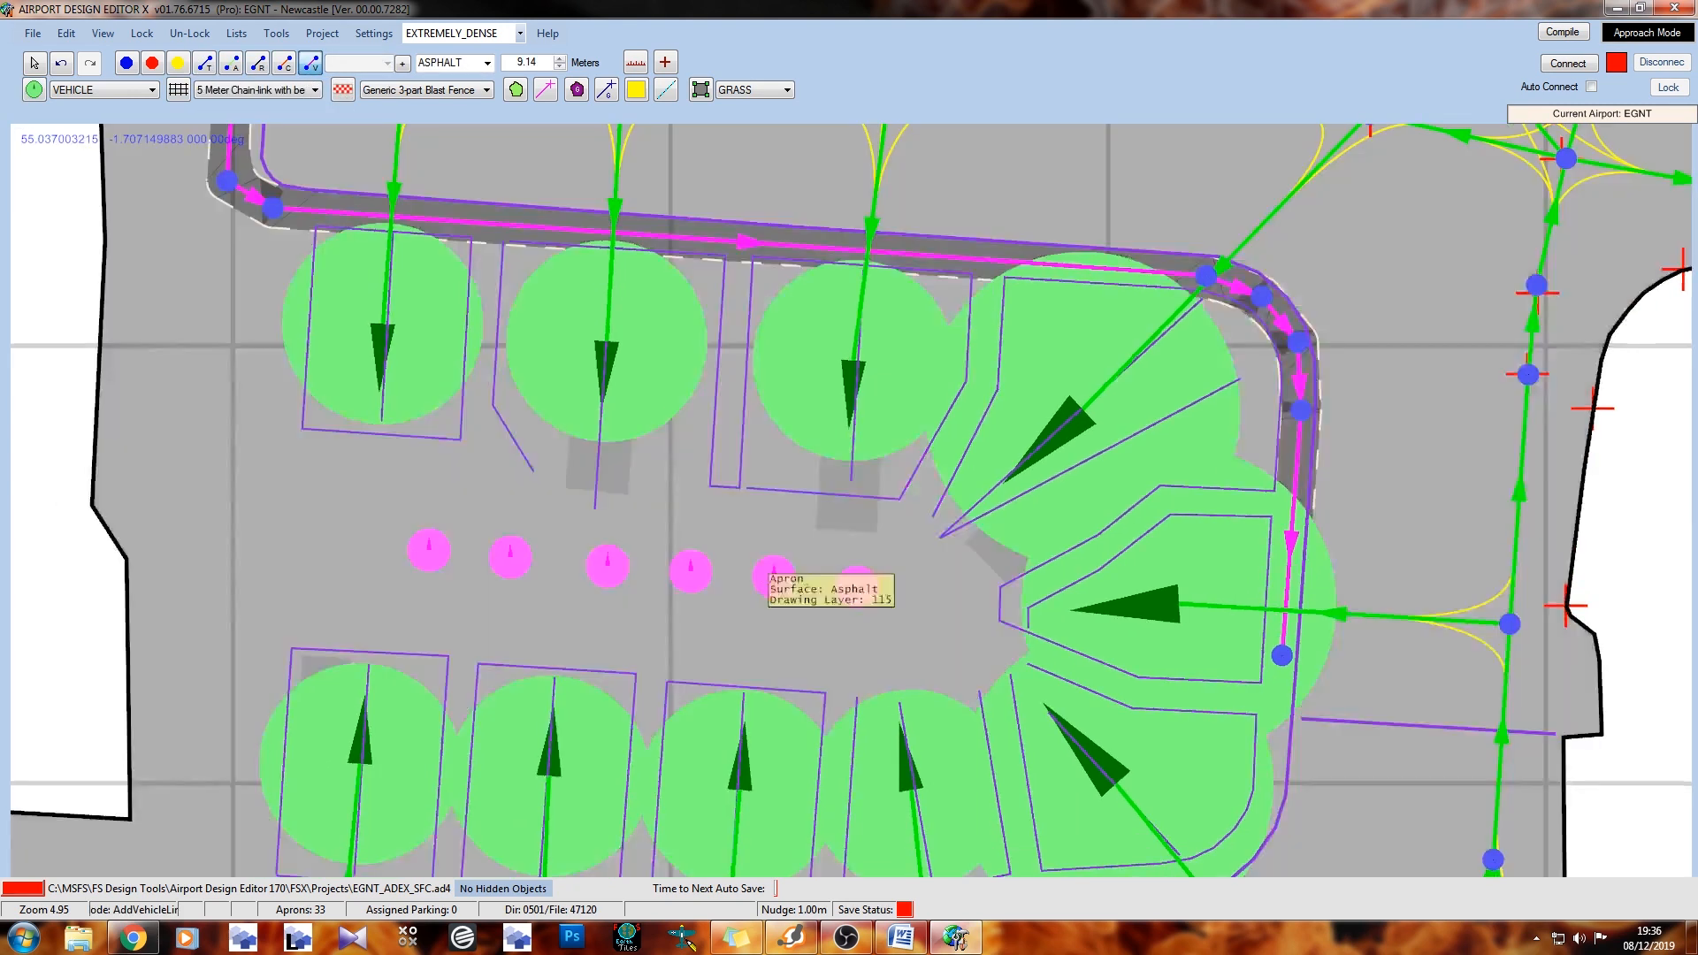
left_click(869, 637)
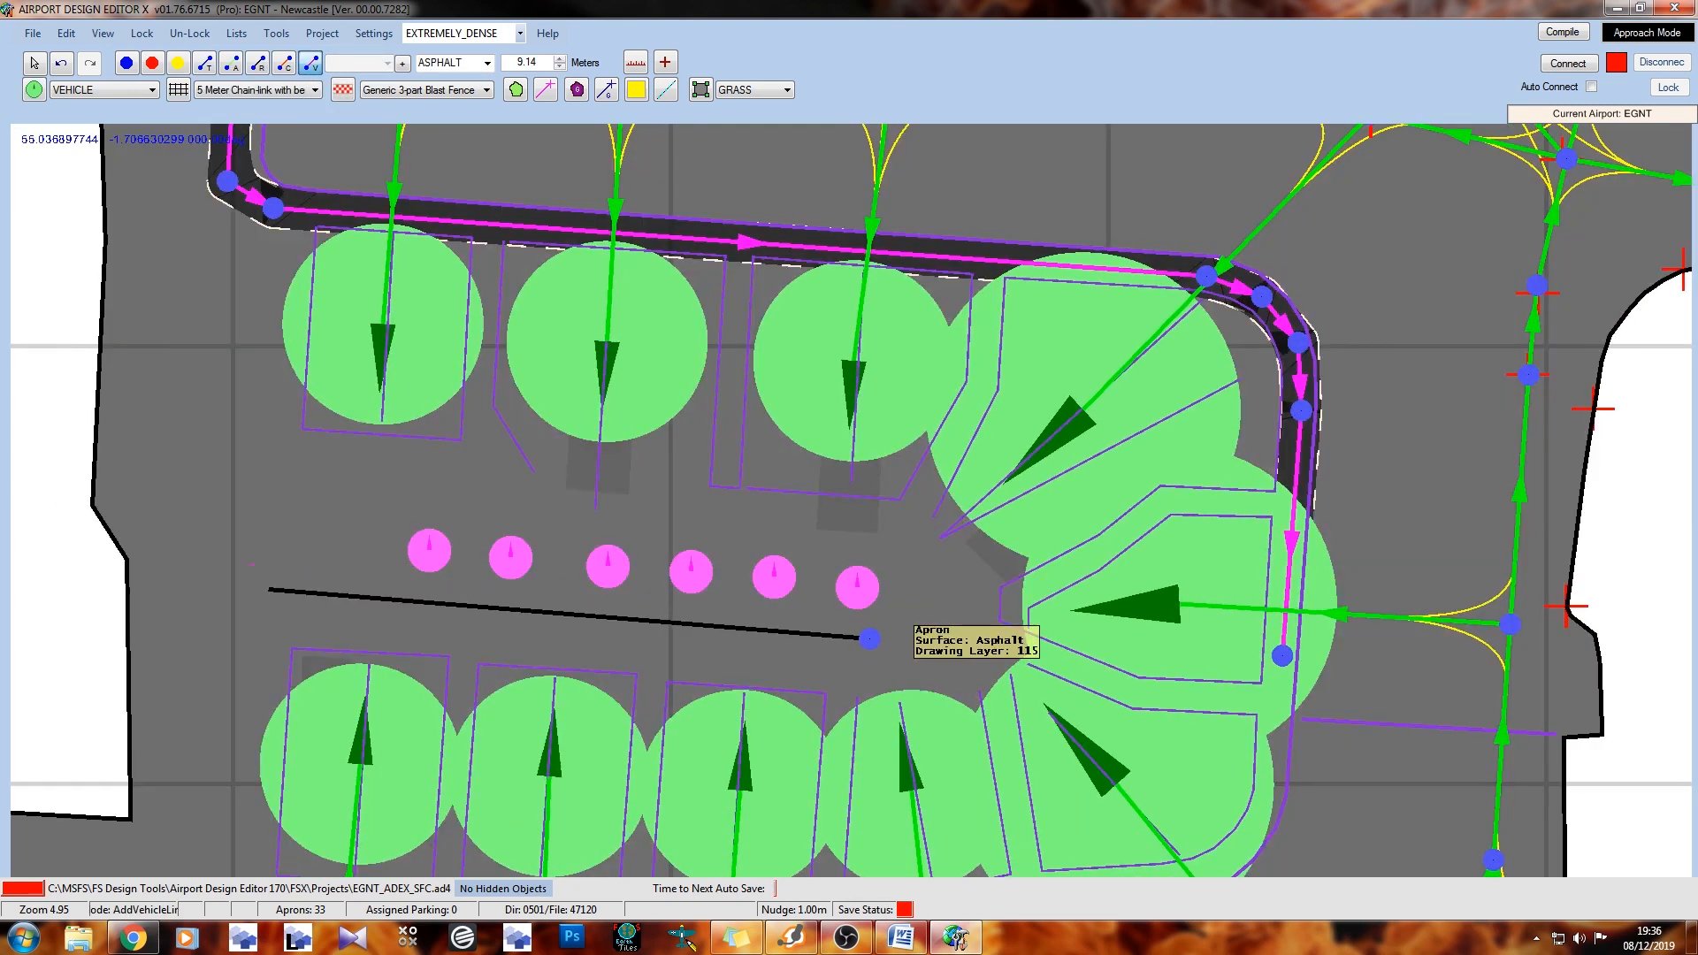
left_click(213, 589)
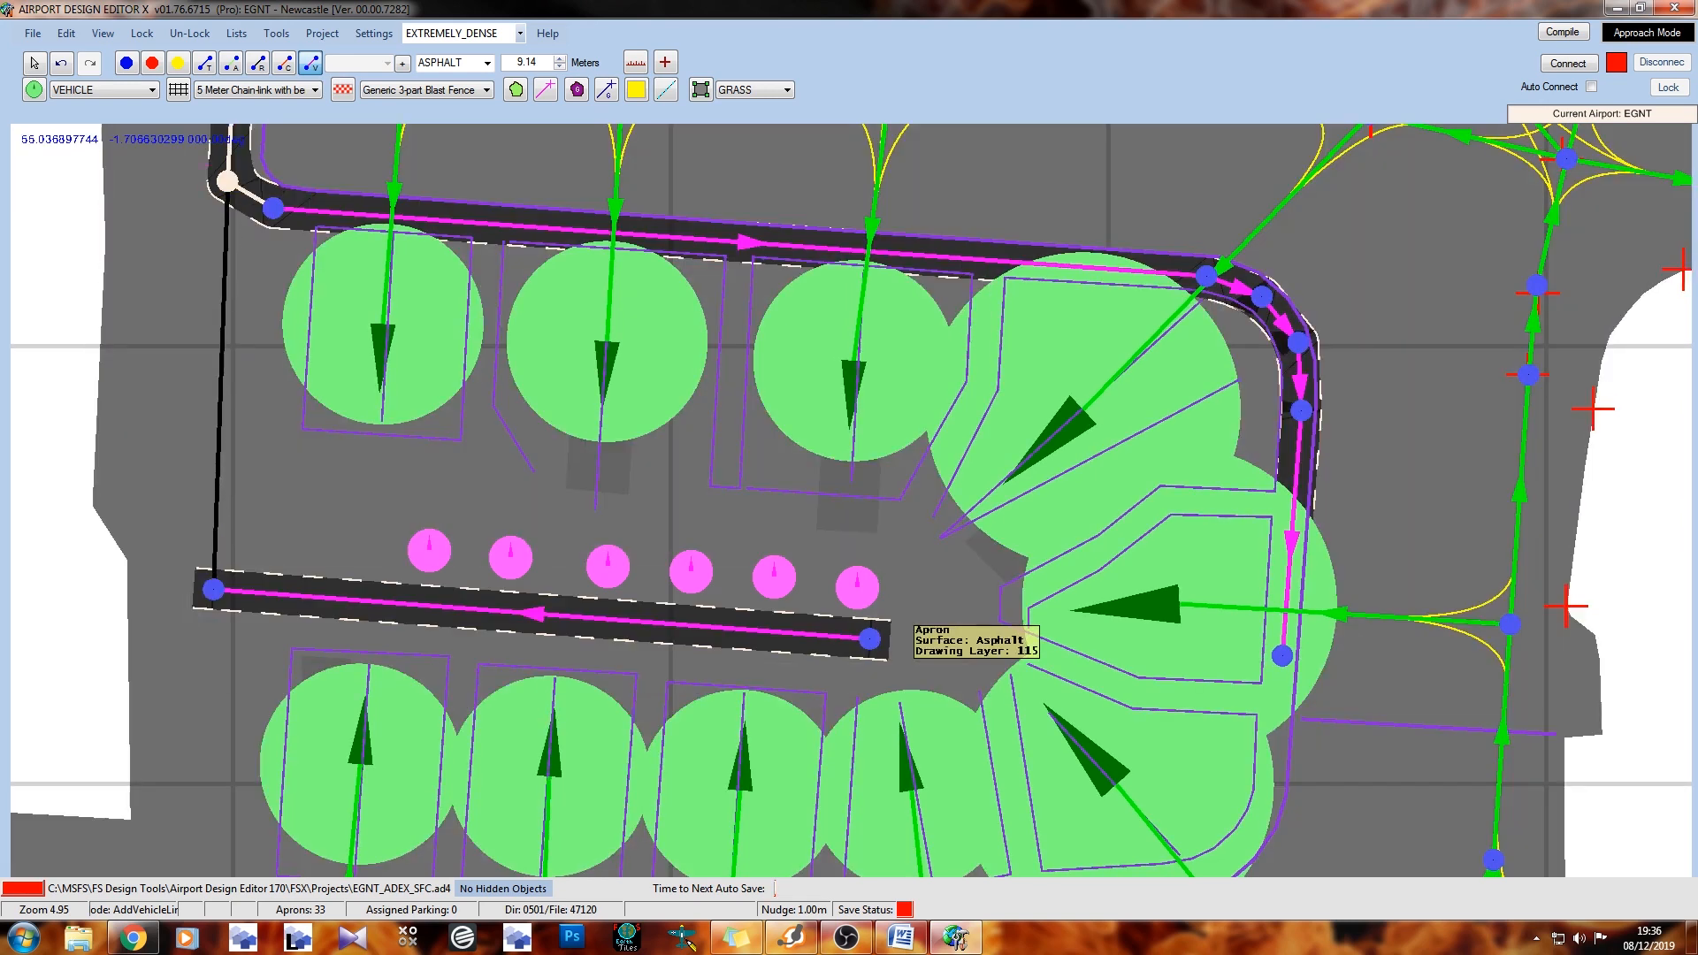
left_click(228, 181)
Link the three western vehicle parking spots to the new vehicle road
scroll(573, 575, "up", 6)
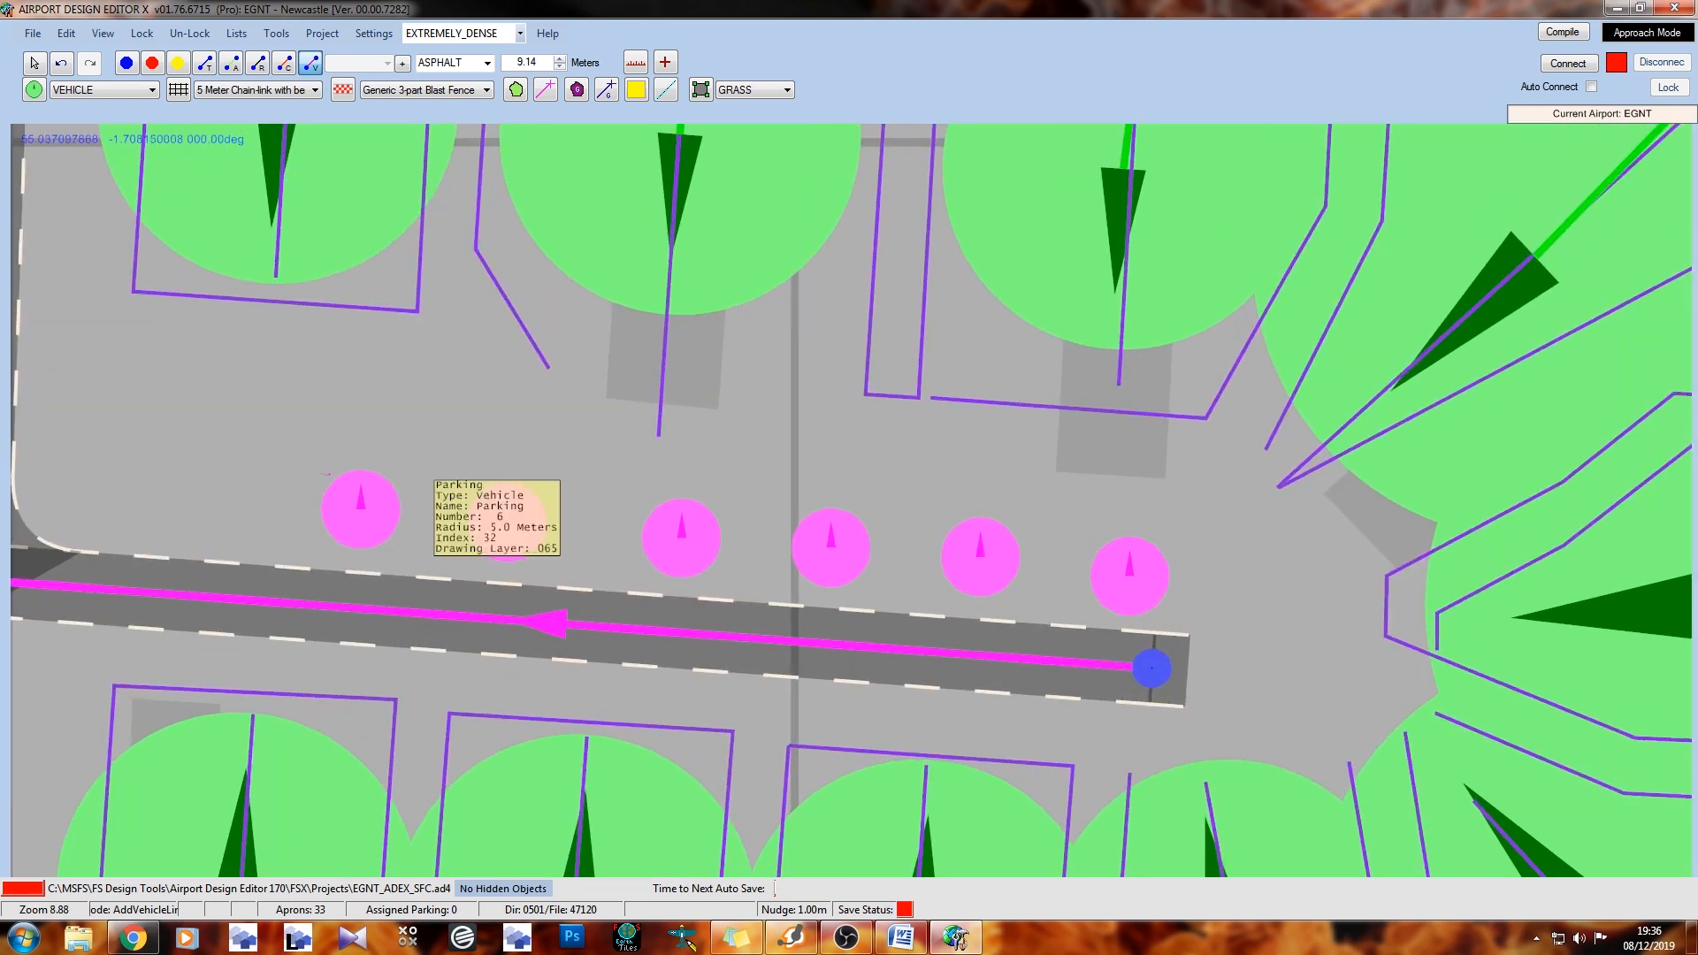
left_click(358, 608)
left_click(360, 509)
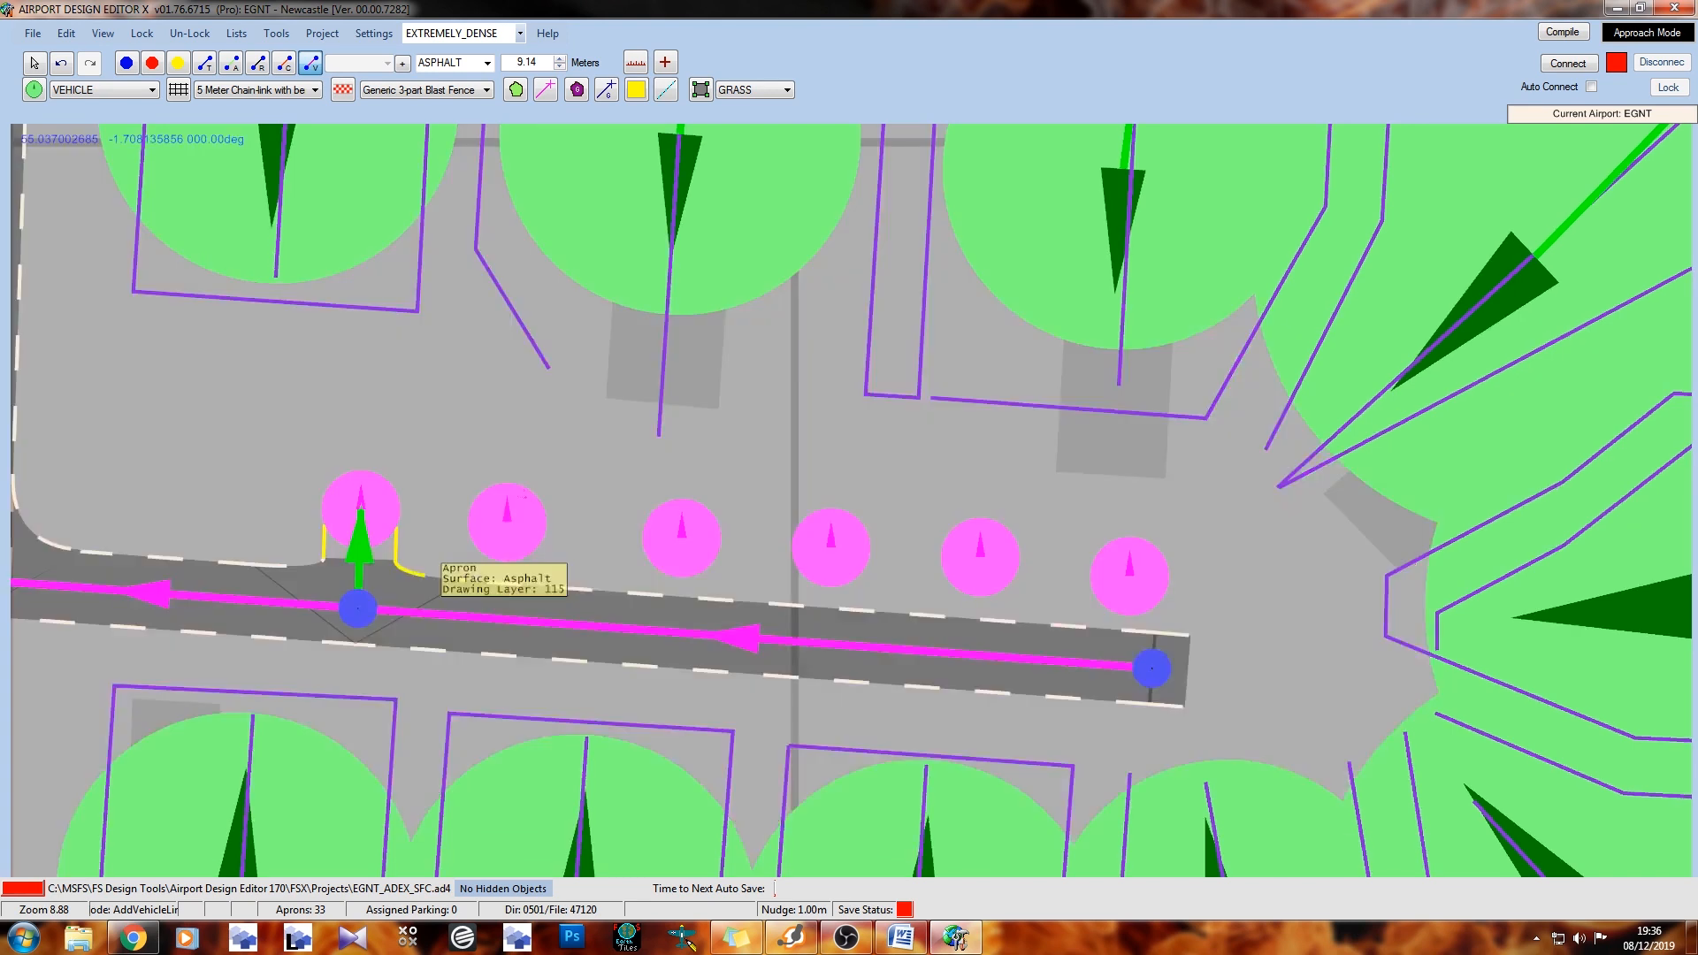
left_click(492, 617)
left_click(507, 513)
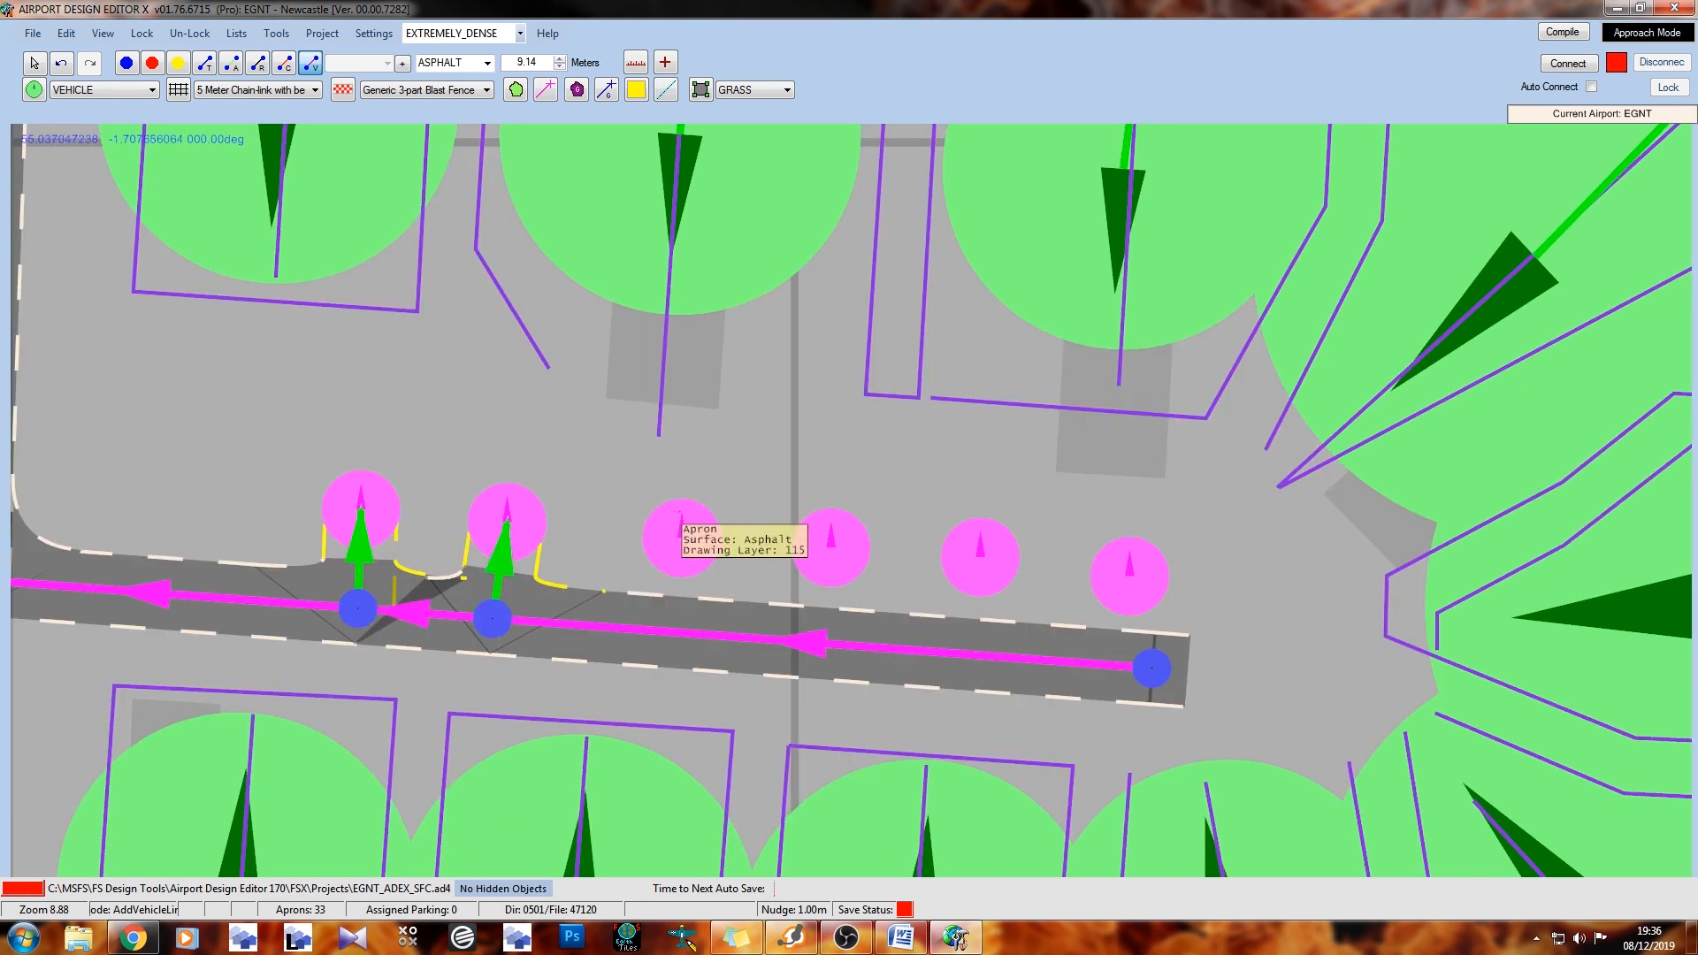
left_click(678, 632)
left_click(681, 513)
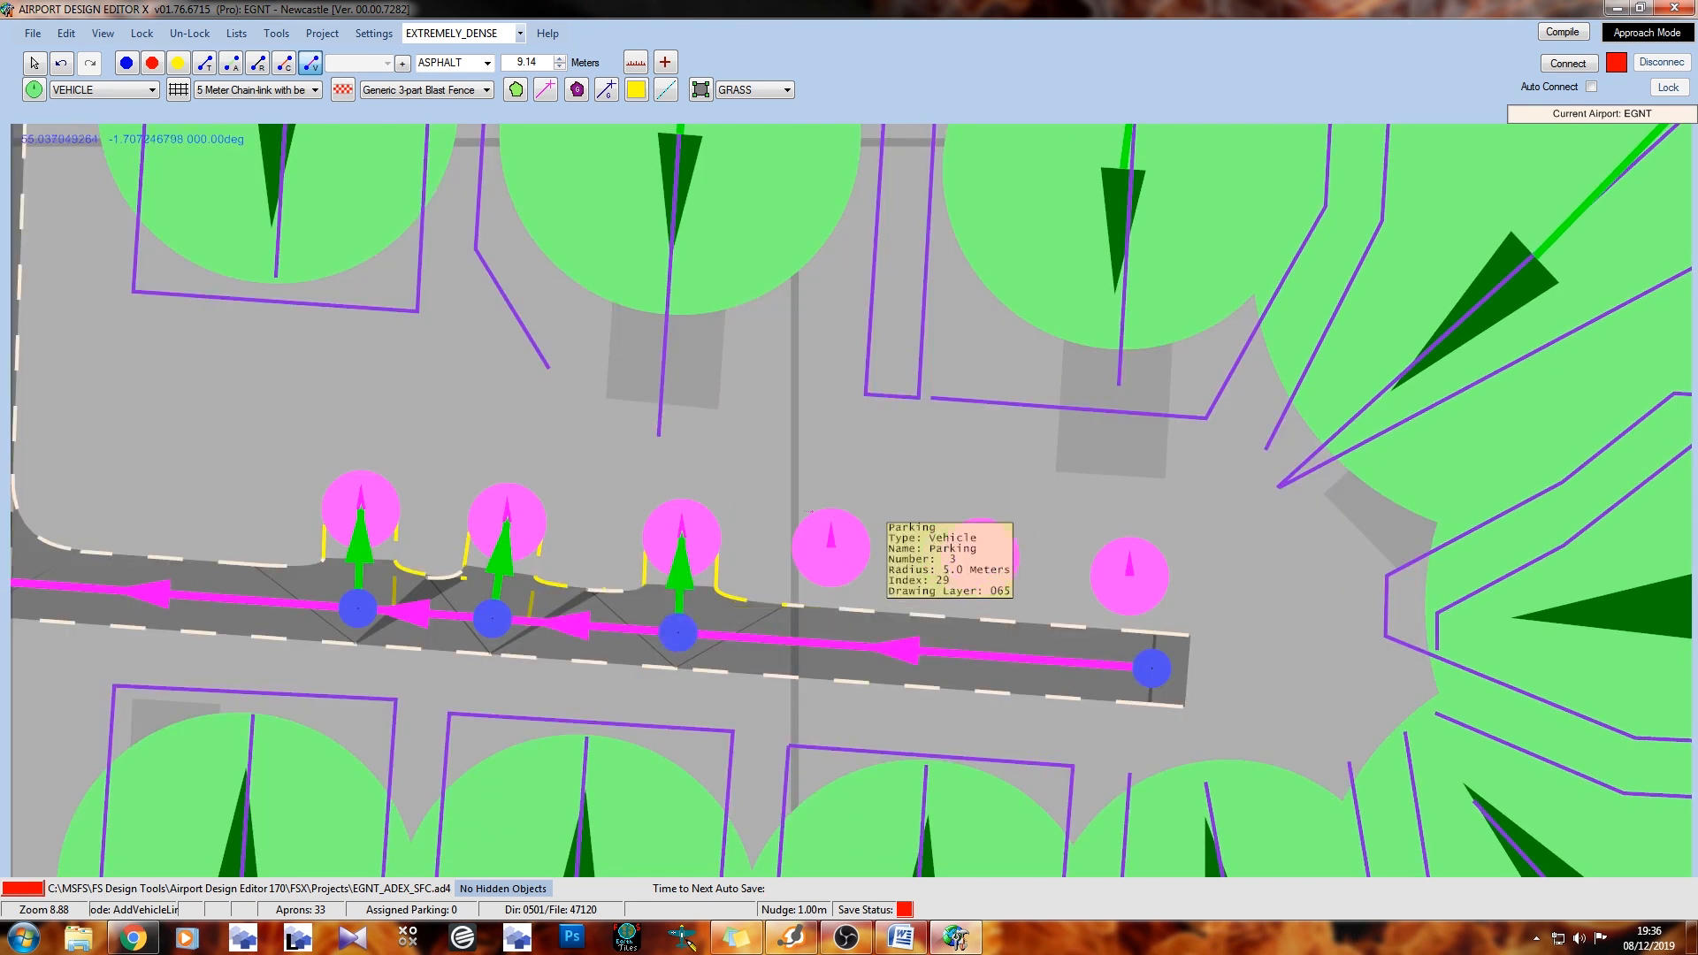
Link the three eastern vehicle parking spots to the new vehicle road, using its end node for the last one
left_click(822, 643)
left_click(830, 541)
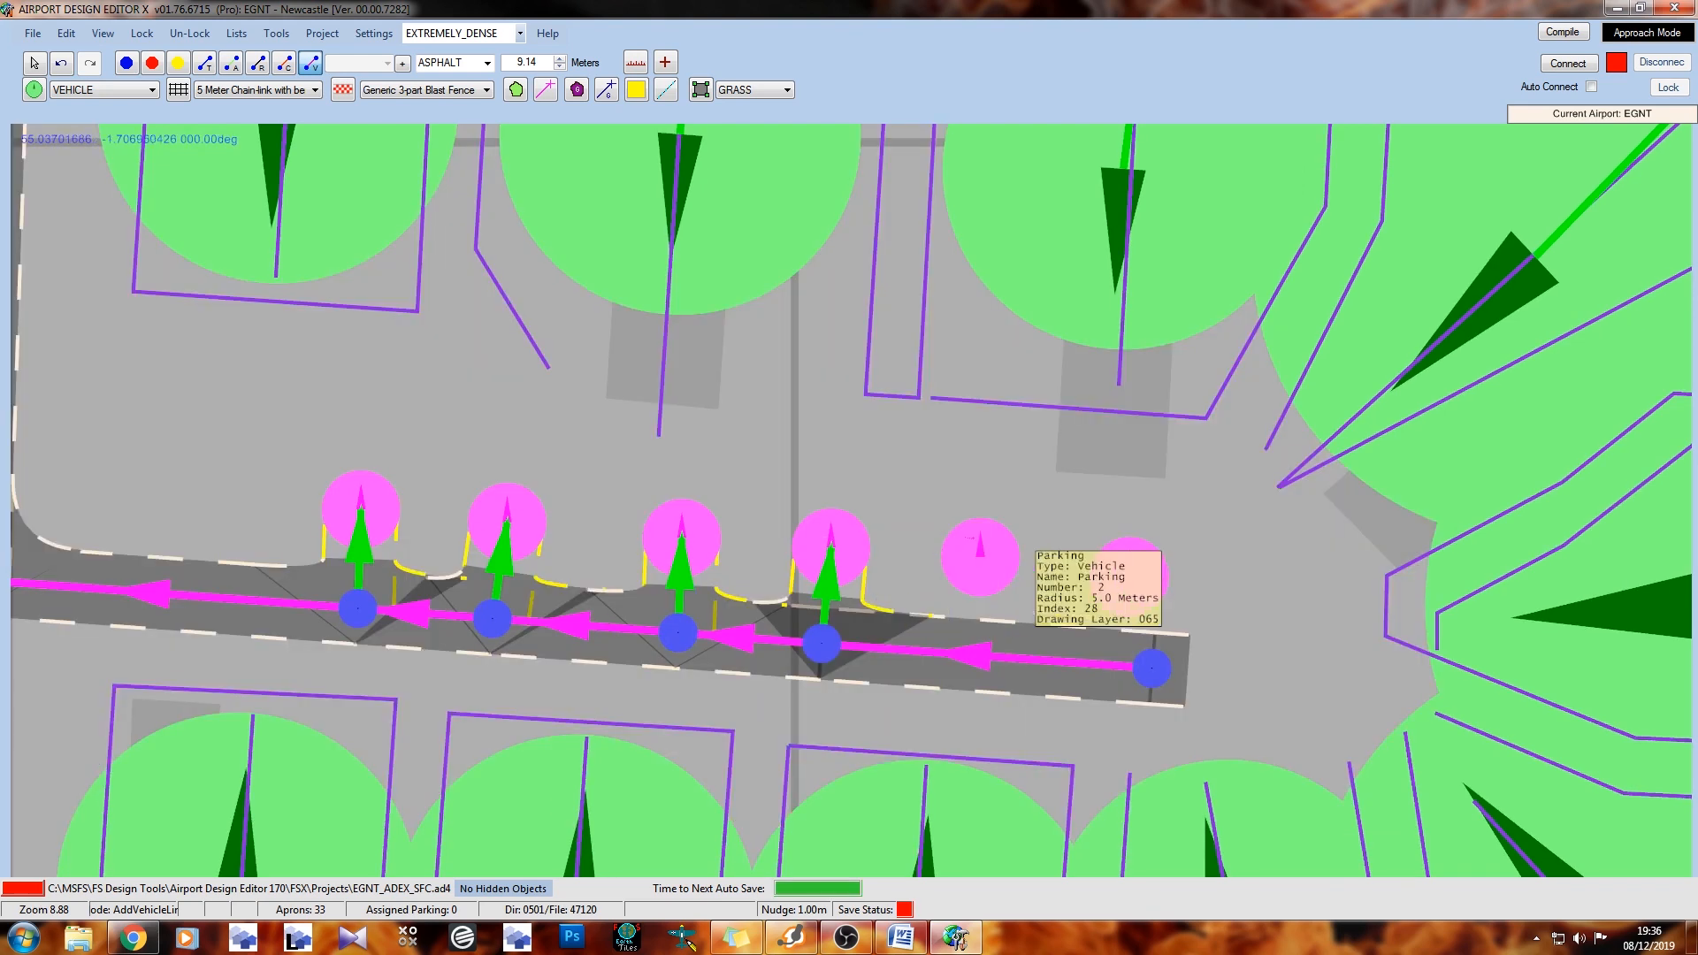
left_click_drag(969, 549, 959, 606)
left_click(964, 654)
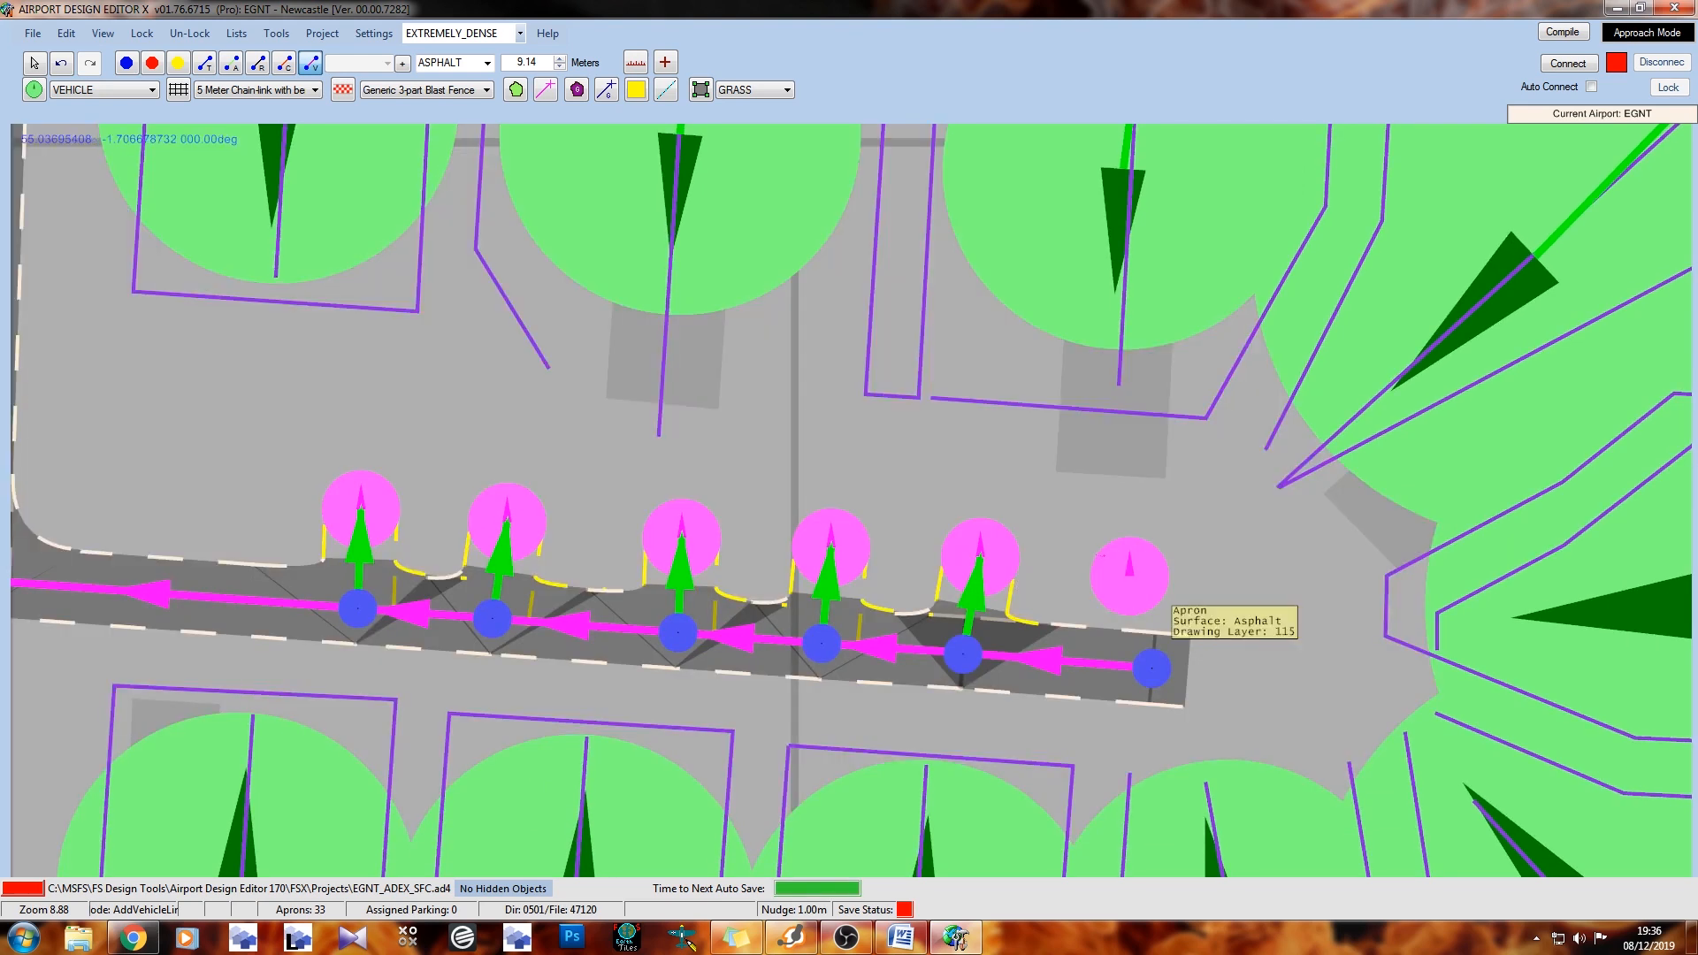
left_click(1131, 575)
left_click(1152, 670)
scroll(1182, 536, "down", 5)
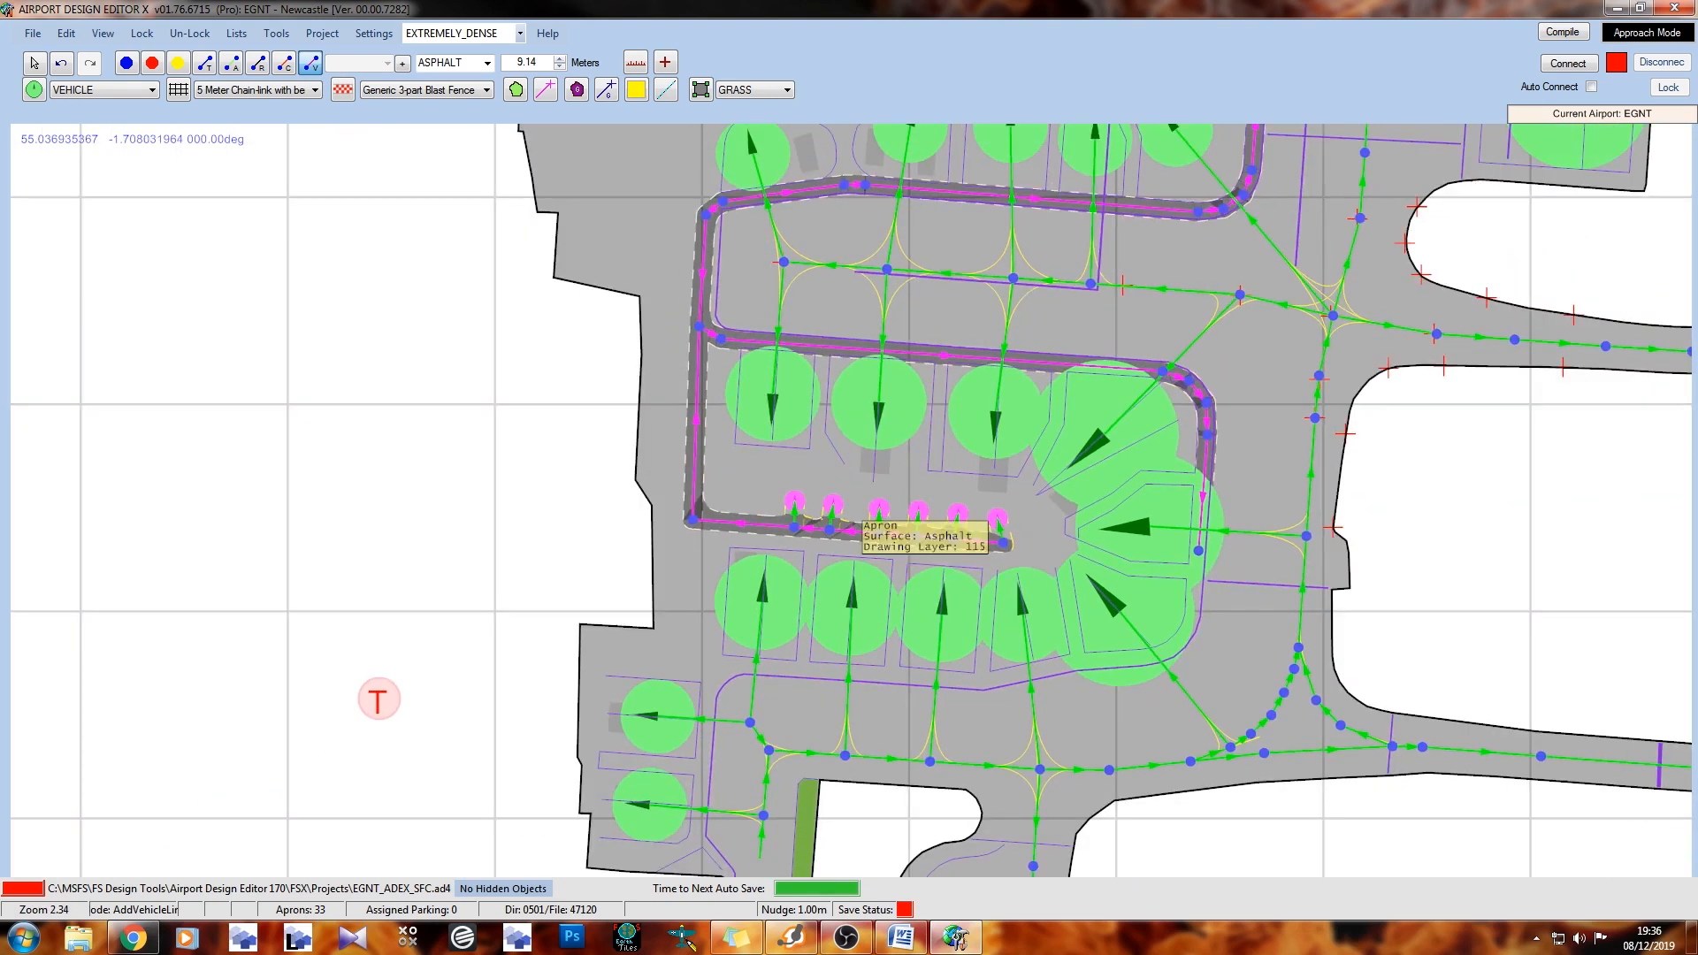
middle_click_drag(887, 544, 819, 658)
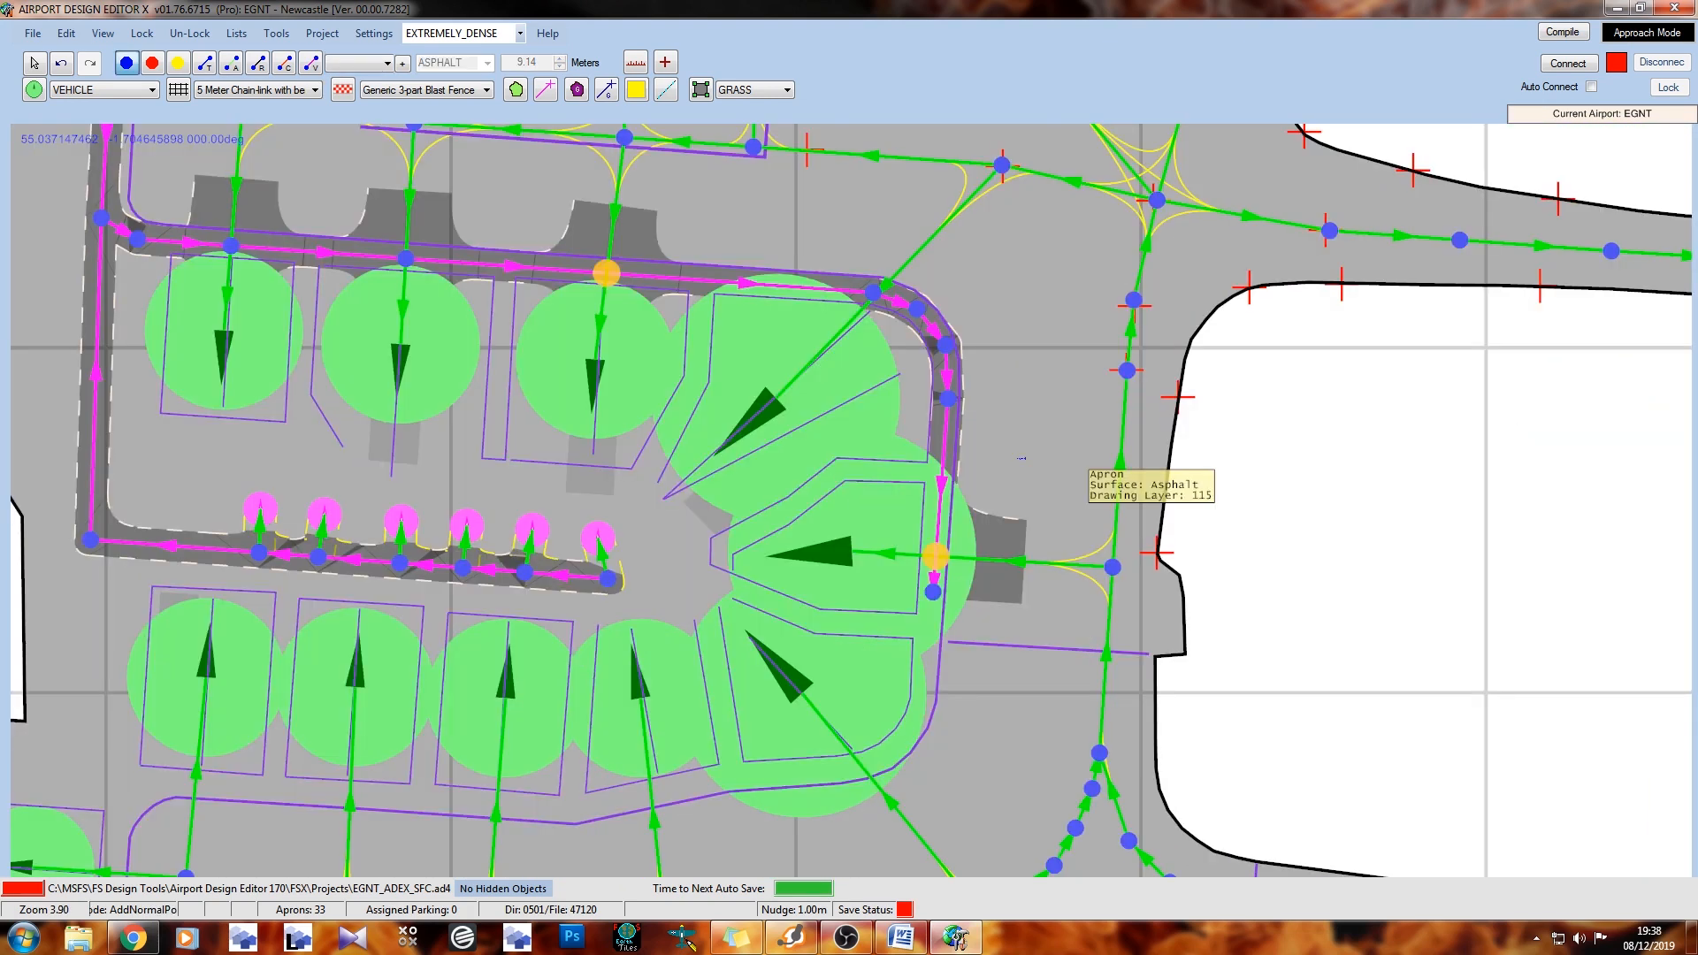
Start a 5 Meter Chain-link perimeter fence north of the long parallel taxiway and run it around the runway's northeast end
left_click(178, 89)
scroll(858, 407, "down", 4)
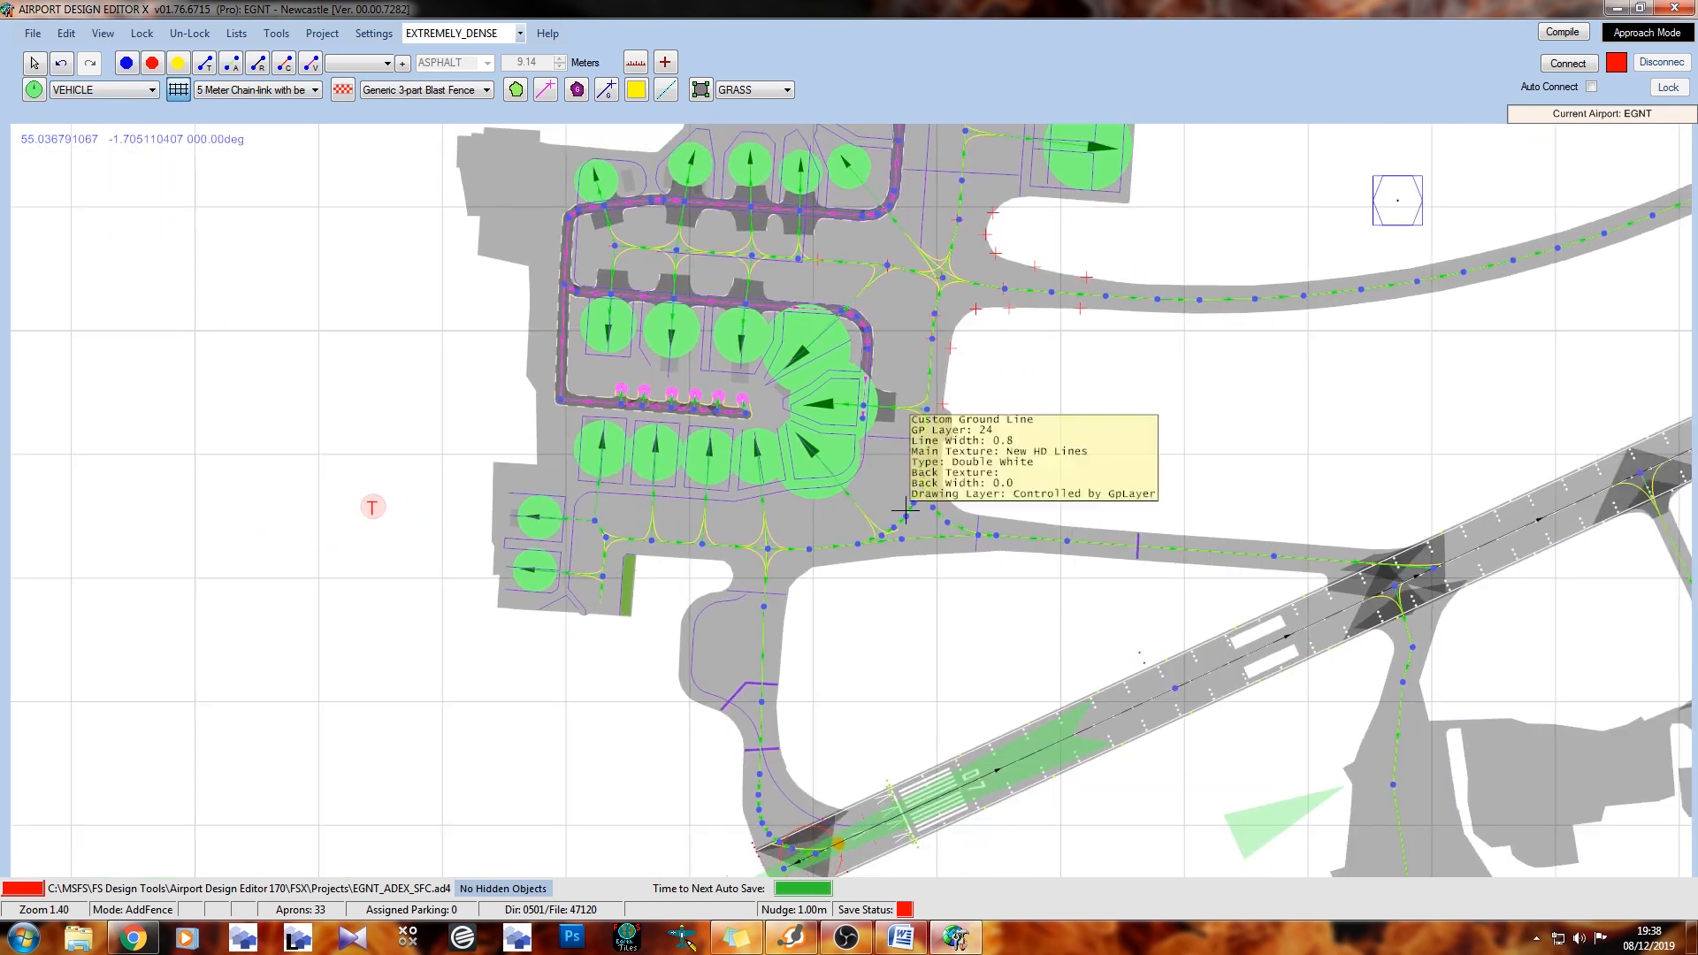
middle_click_drag(932, 618, 859, 612)
middle_click_drag(900, 329, 903, 681)
middle_click_drag(695, 329, 596, 523)
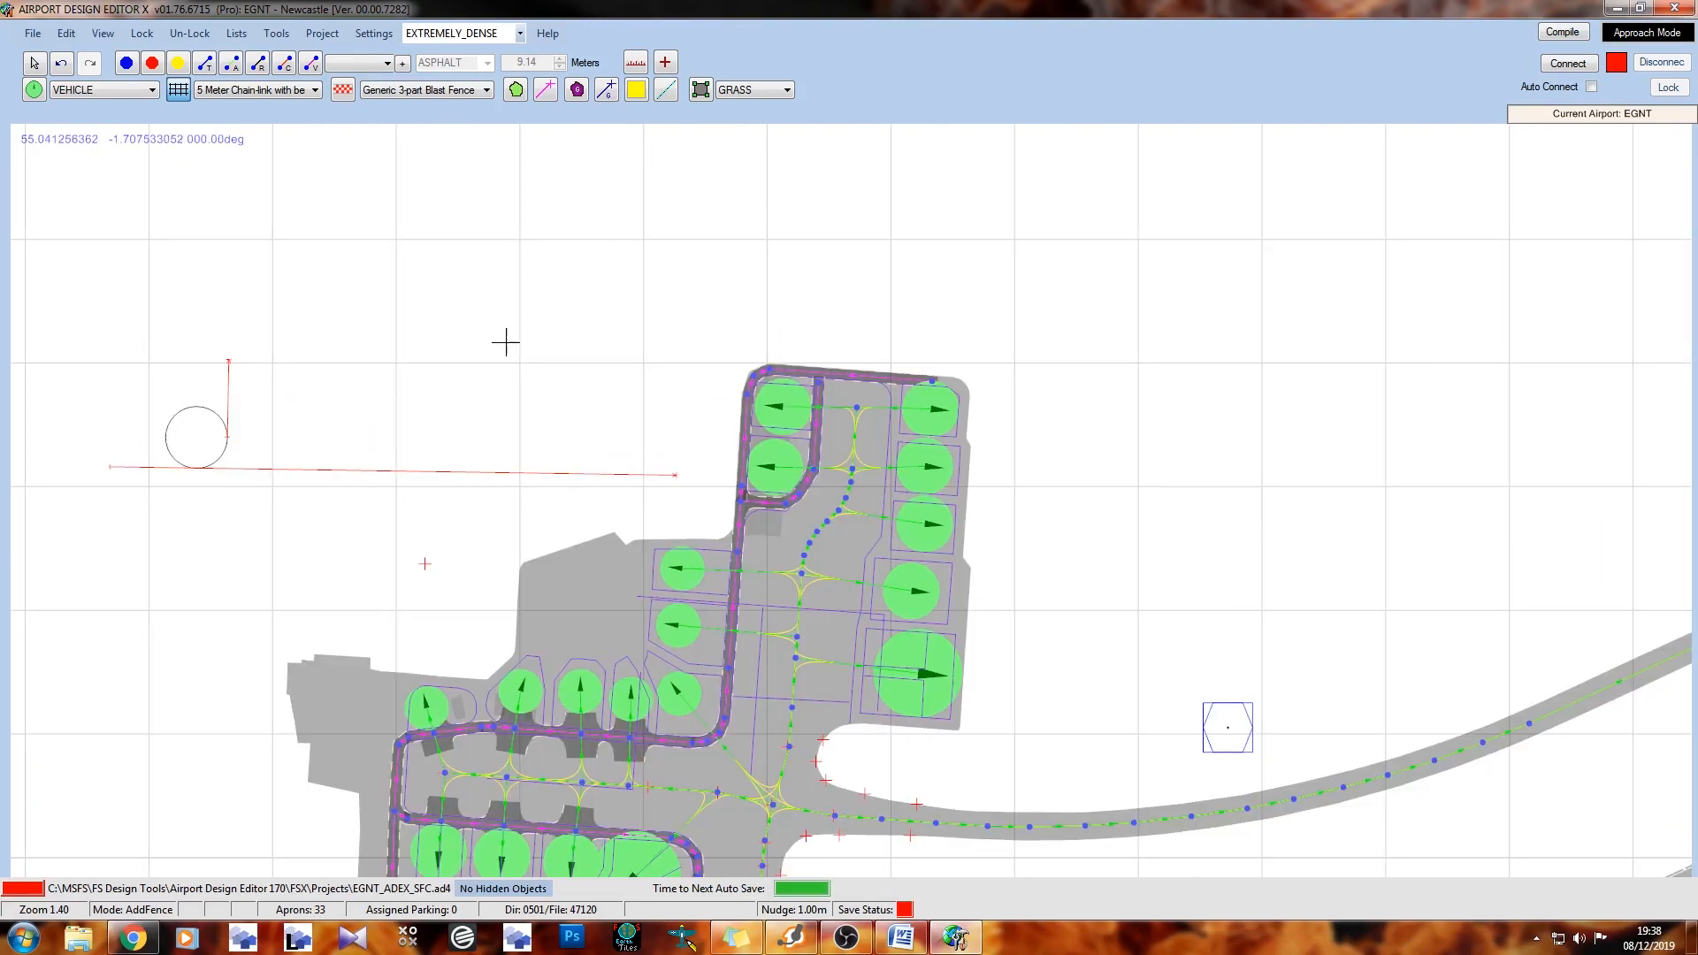
middle_click_drag(478, 518, 682, 204)
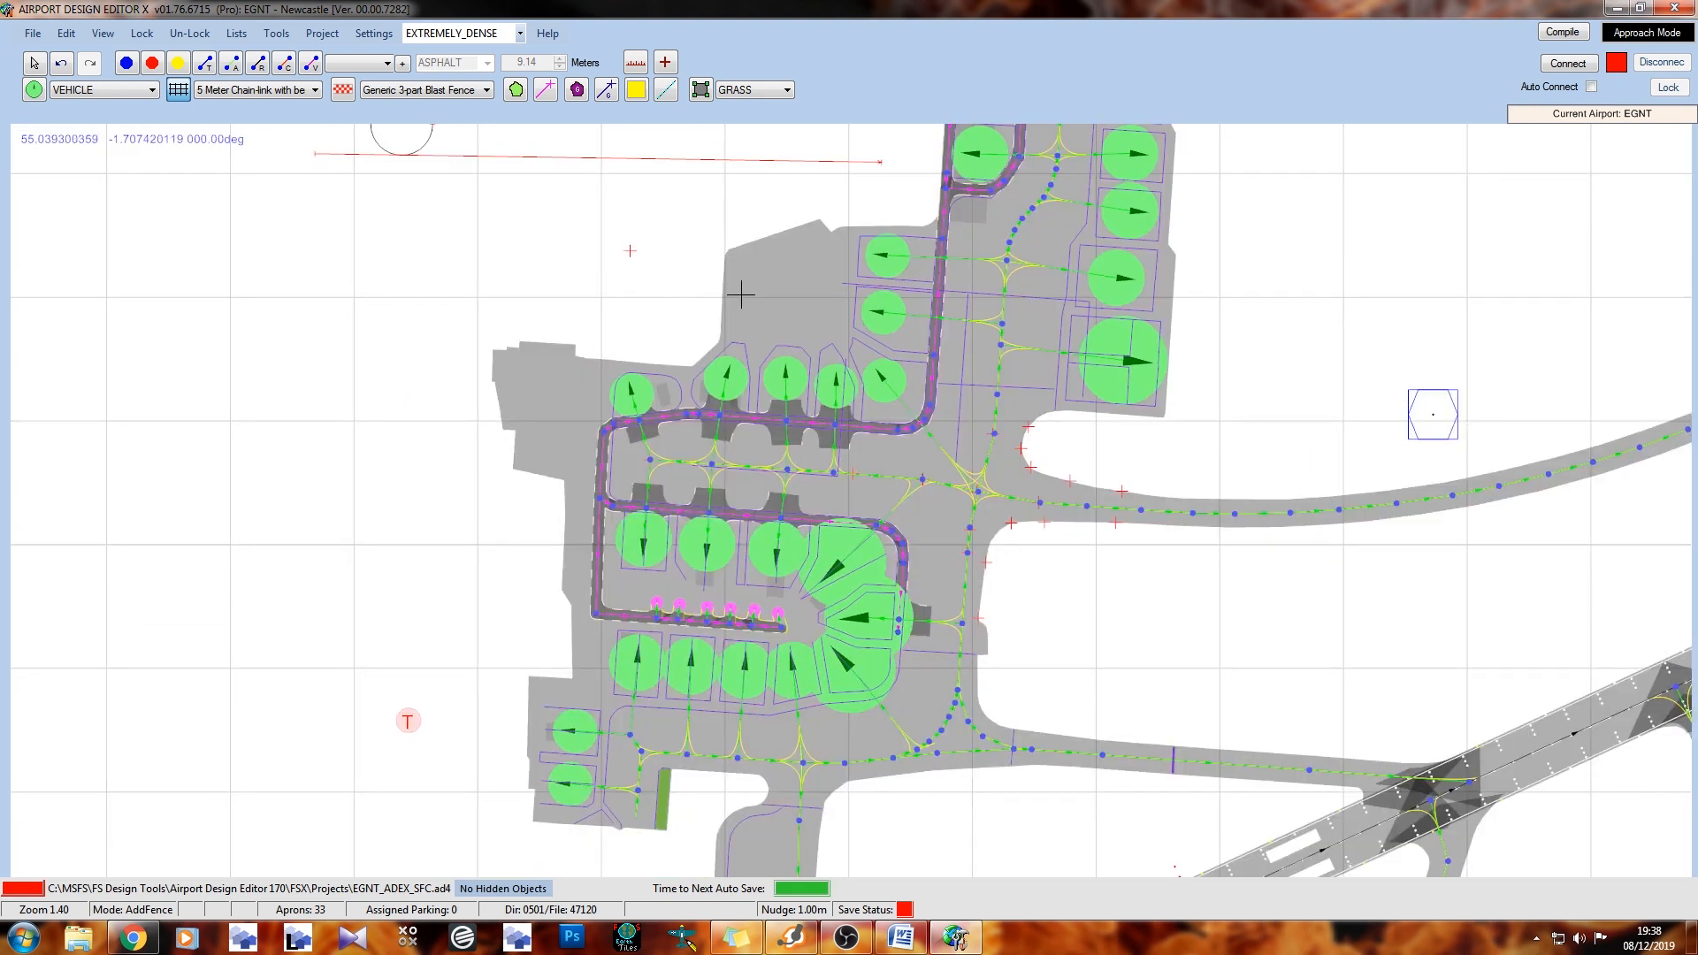
scroll(739, 332, "down", 2)
scroll(715, 413, "down", 2)
middle_click_drag(707, 422, 365, 475)
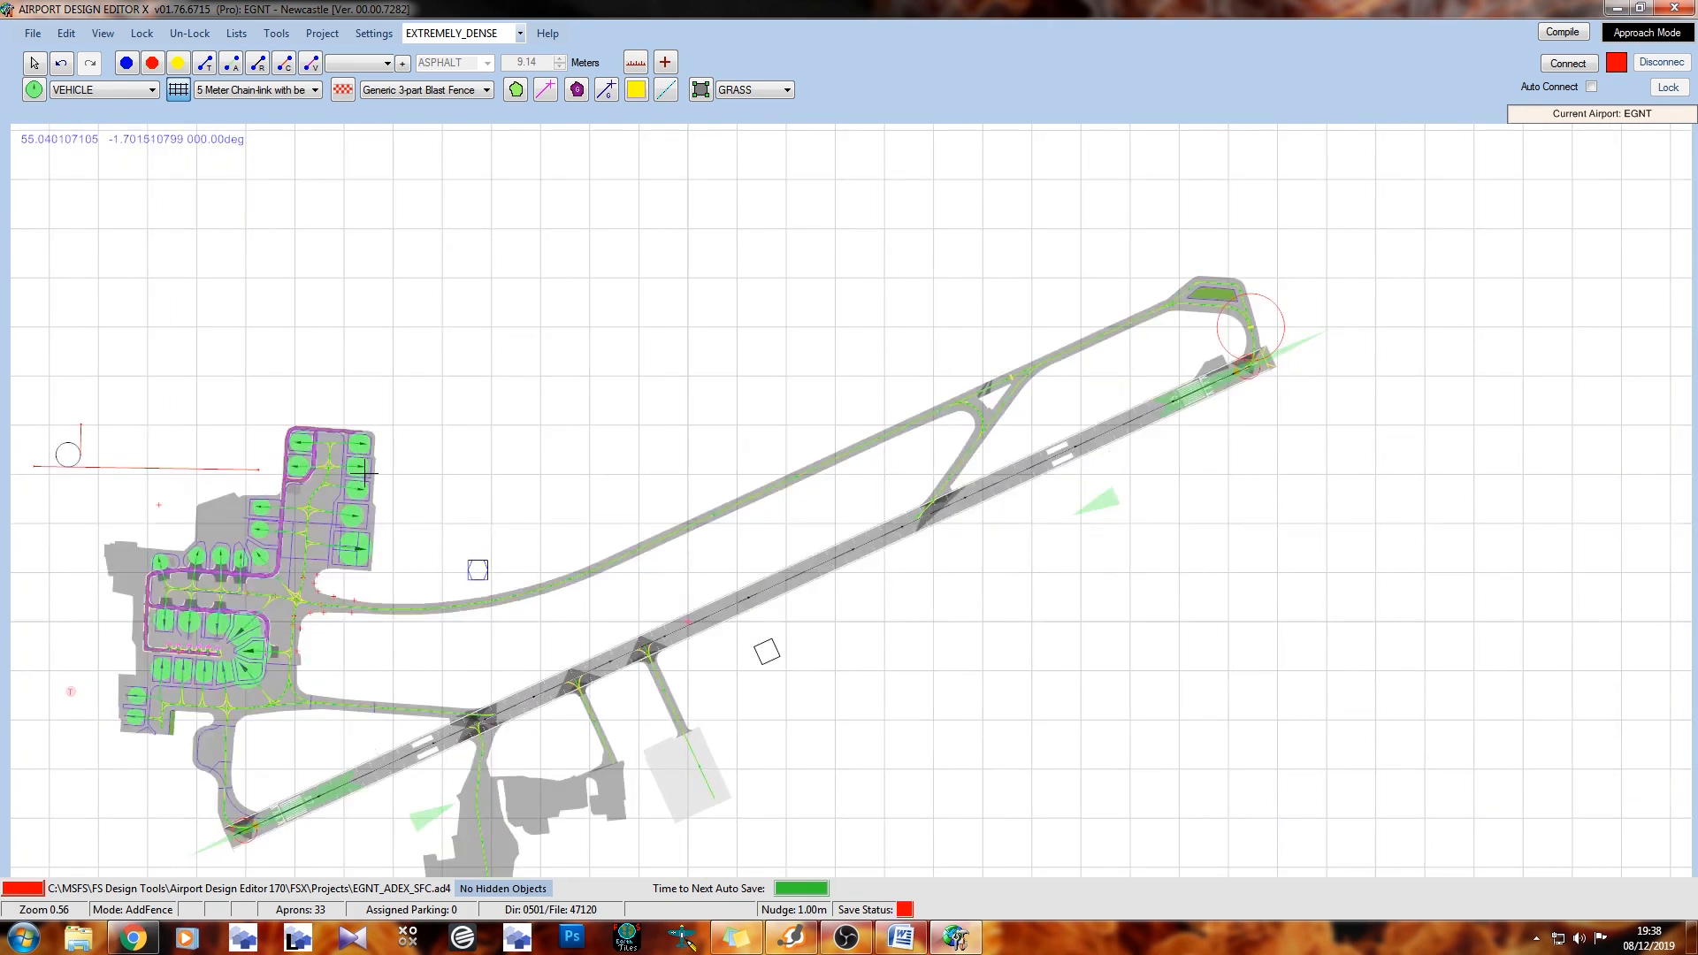
middle_click_drag(768, 512, 1013, 438)
middle_click_drag(1088, 337, 465, 454)
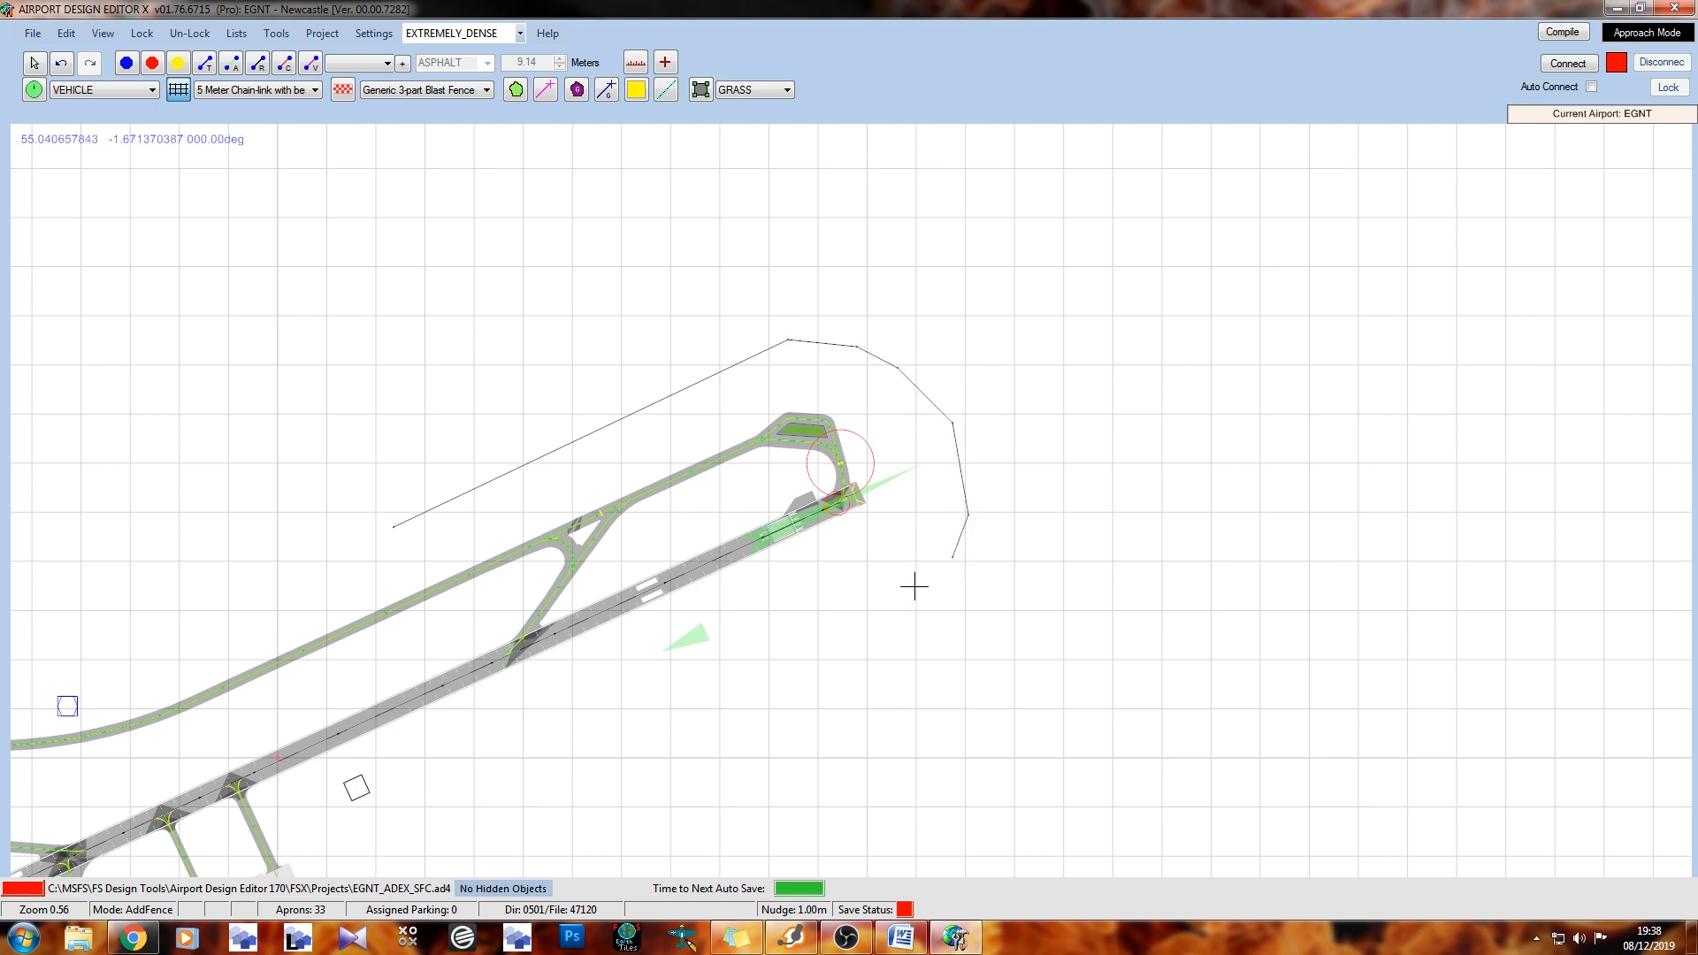
middle_click_drag(717, 709, 1012, 440)
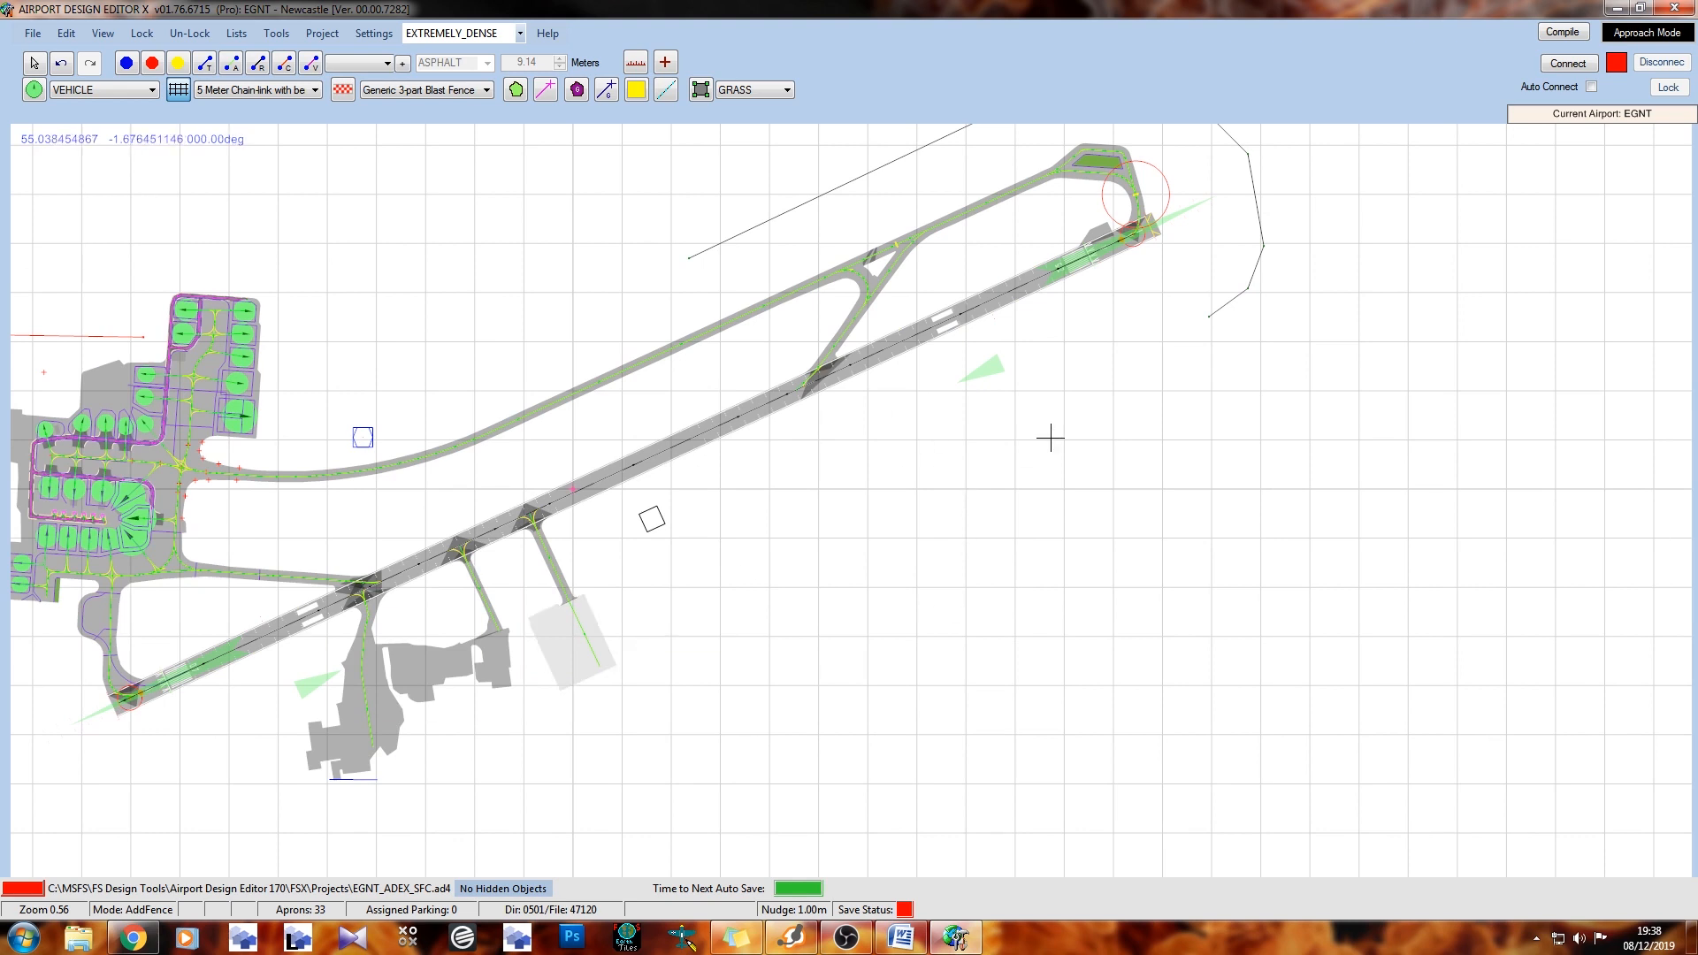
Continue the perimeter fence along the runway's south side, around the southern aprons and out to the far southwest corner
left_click(630, 577)
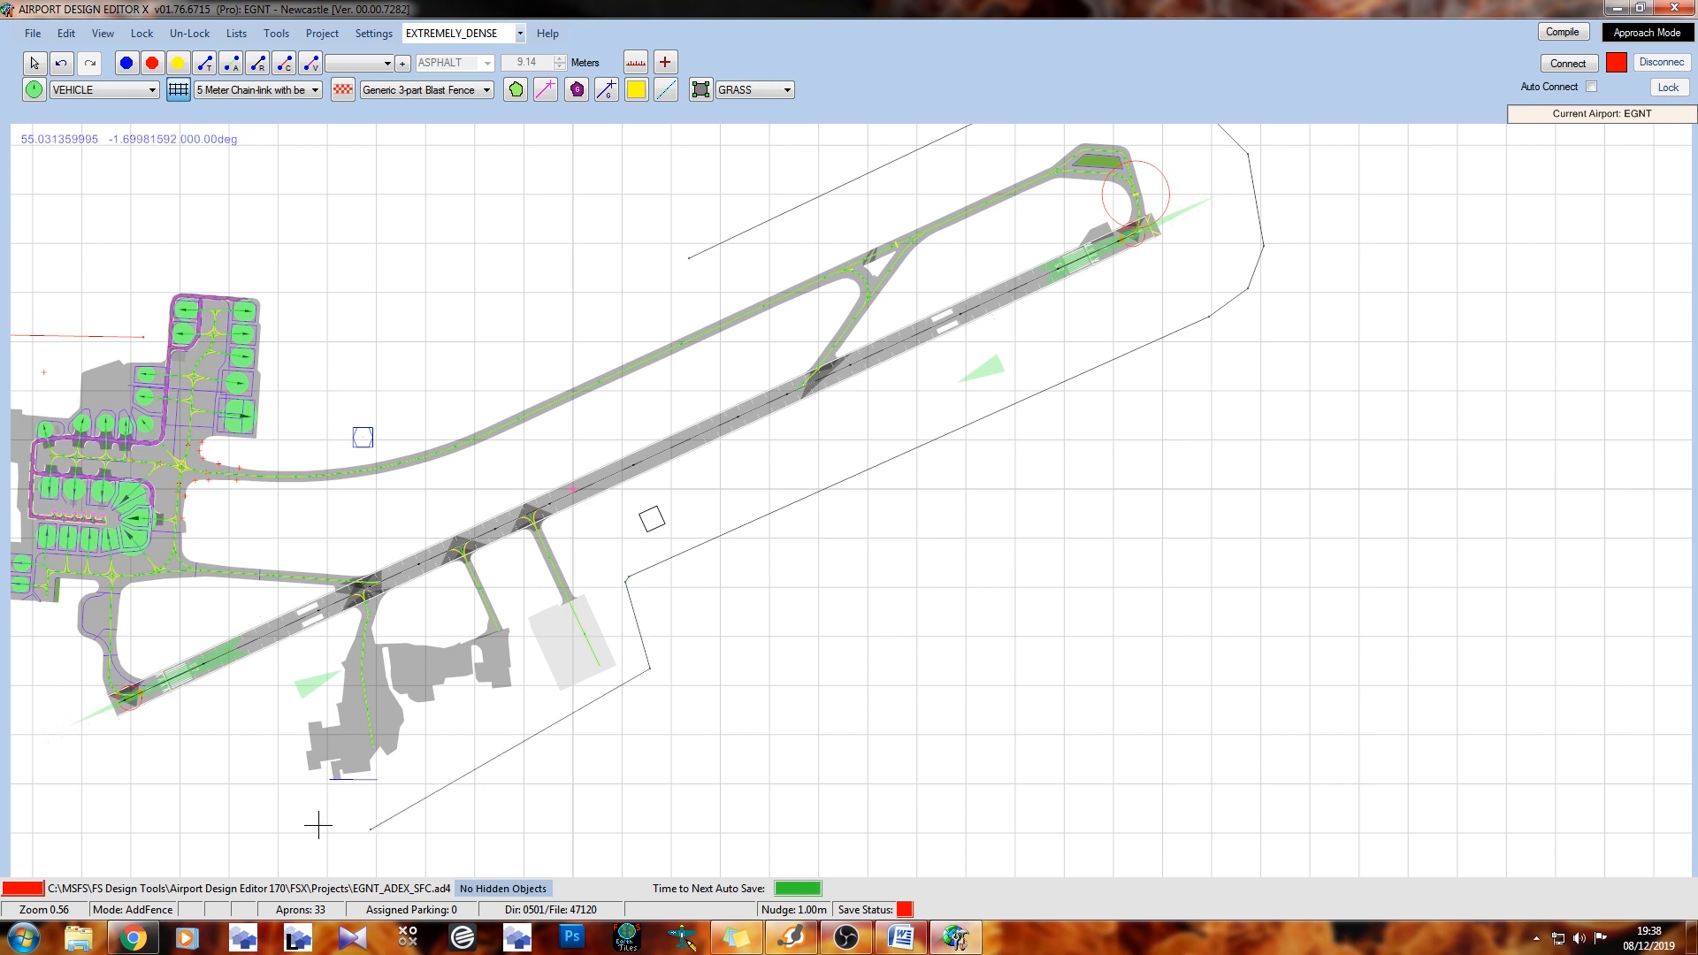
left_click(242, 715)
middle_click_drag(288, 712, 815, 526)
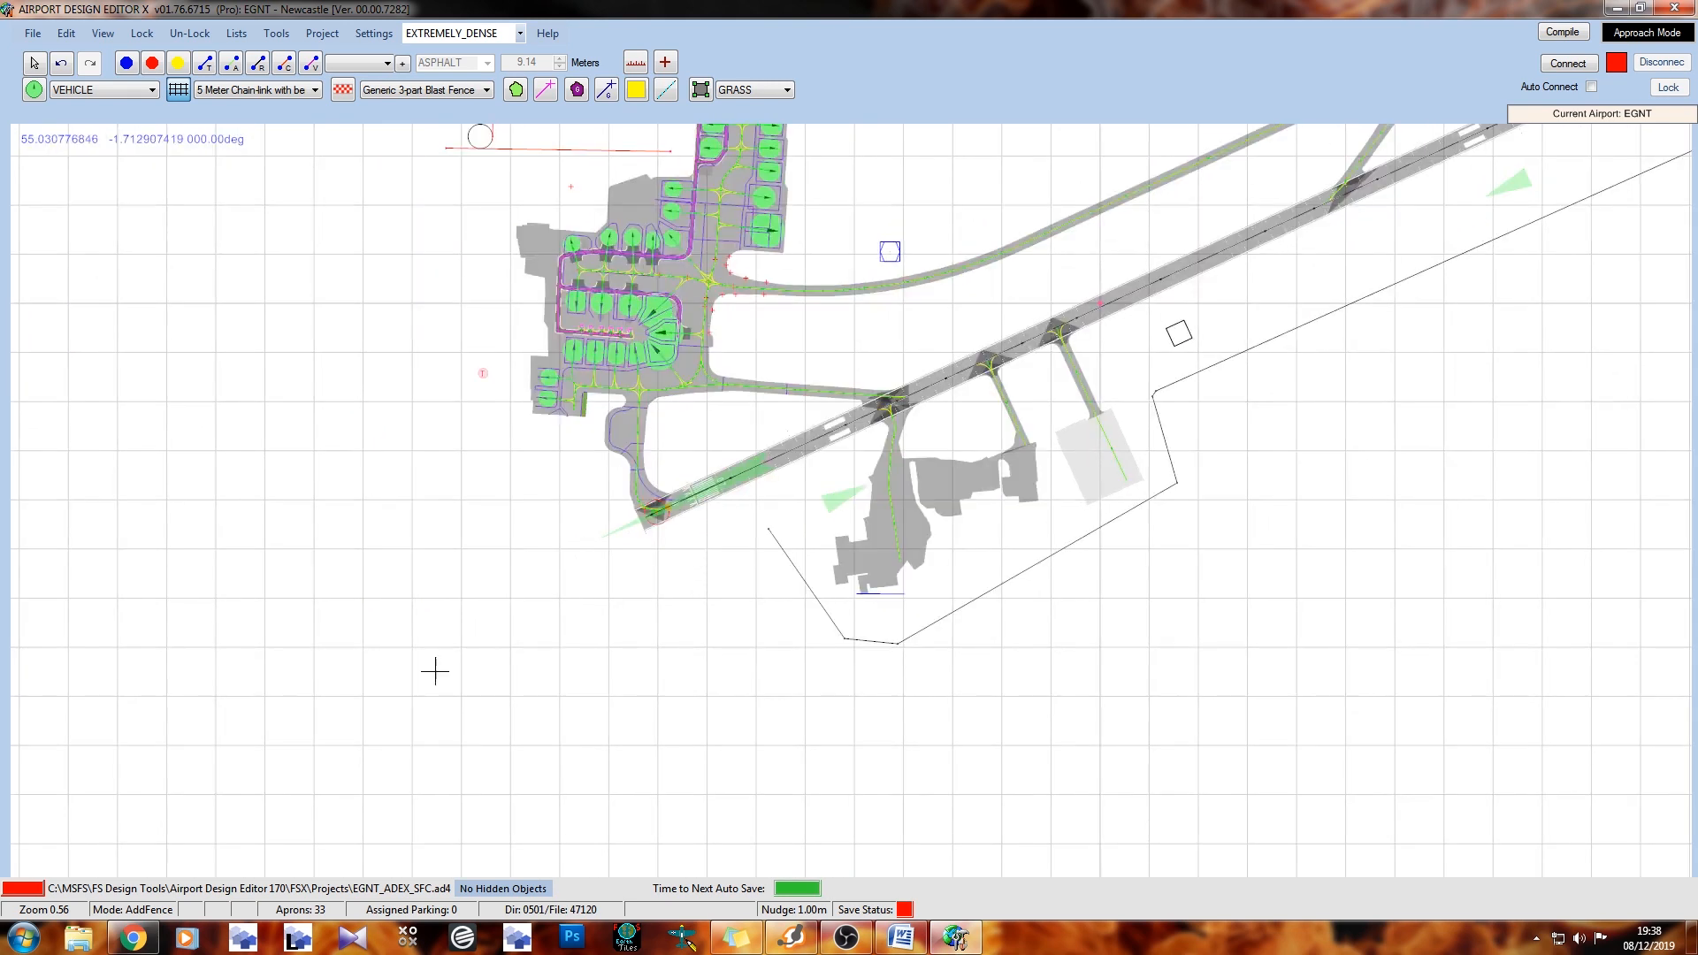
left_click(342, 740)
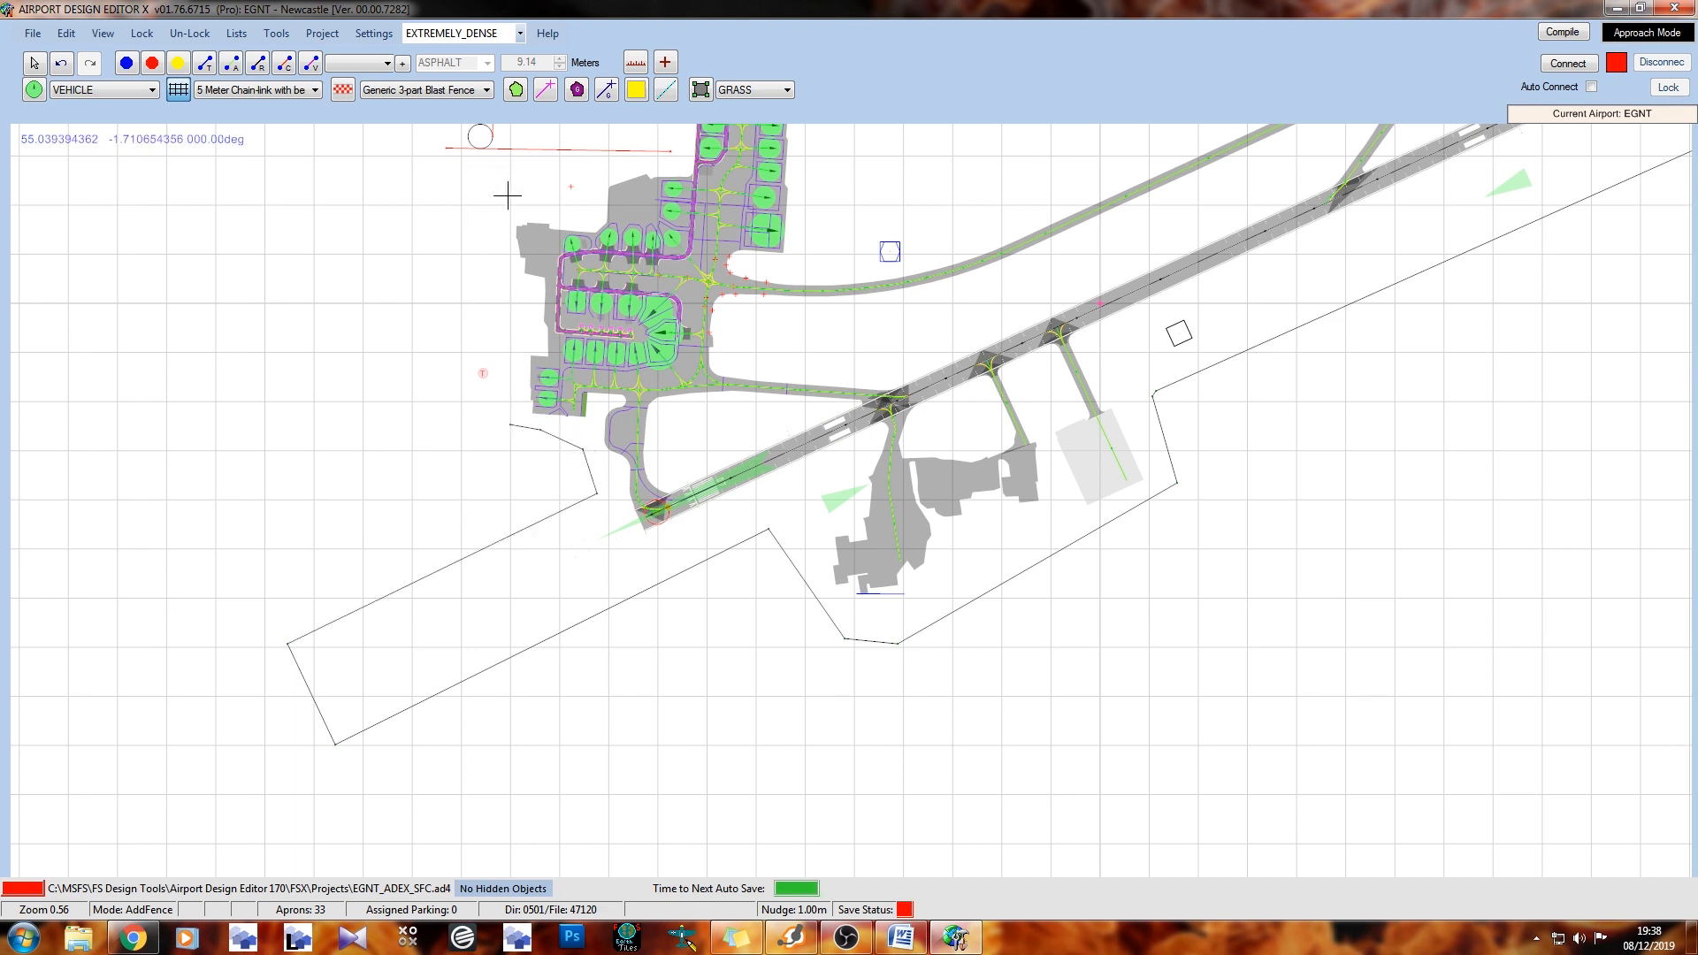
Carry the perimeter fence around the west and north sides of the terminal aprons and close it at its starting point
middle_click_drag(577, 194, 471, 408)
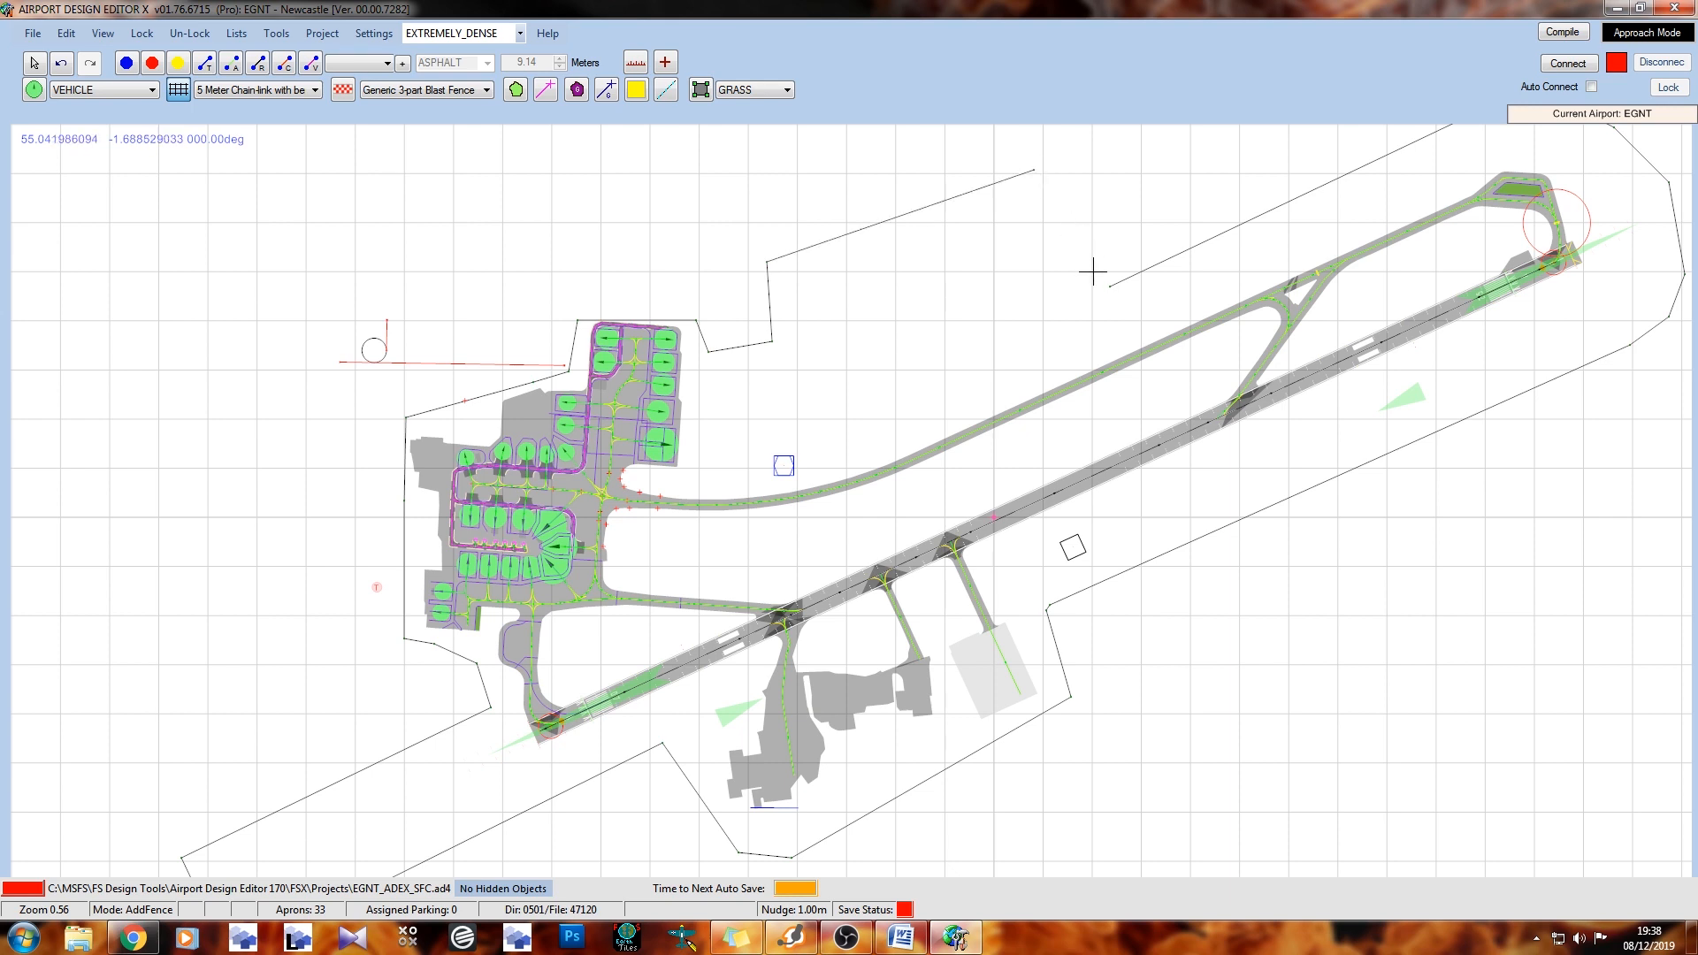
scroll(1137, 262, "up", 10)
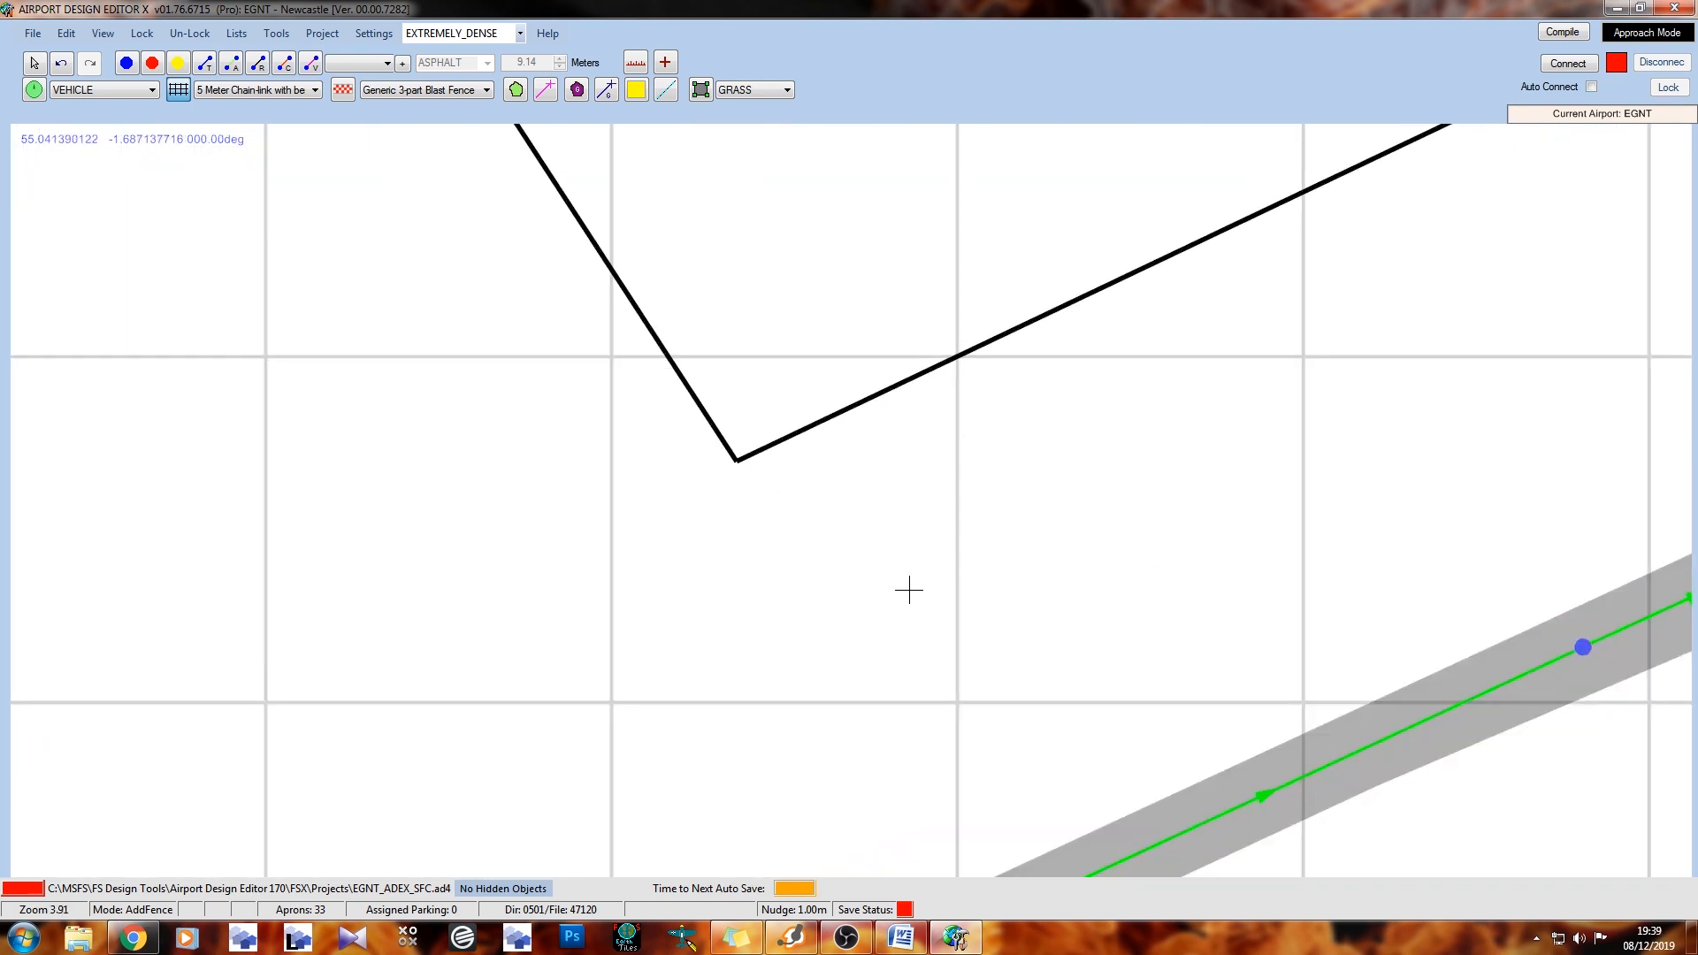
scroll(805, 304, "down", 7)
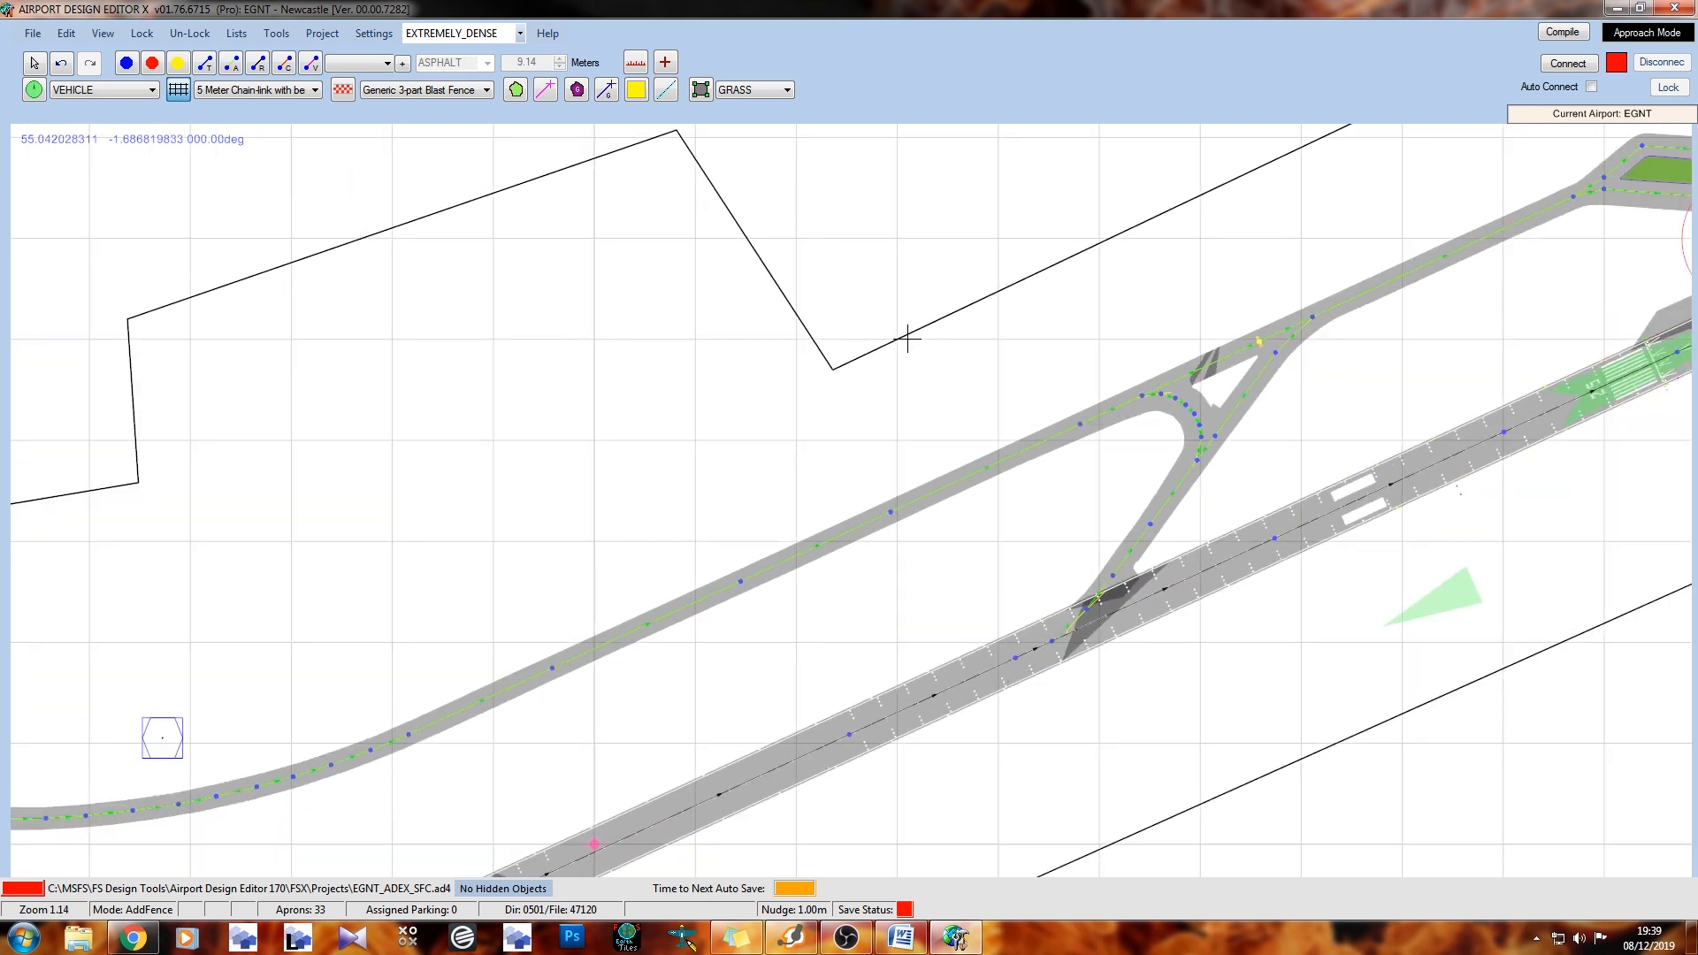
scroll(908, 338, "down", 4)
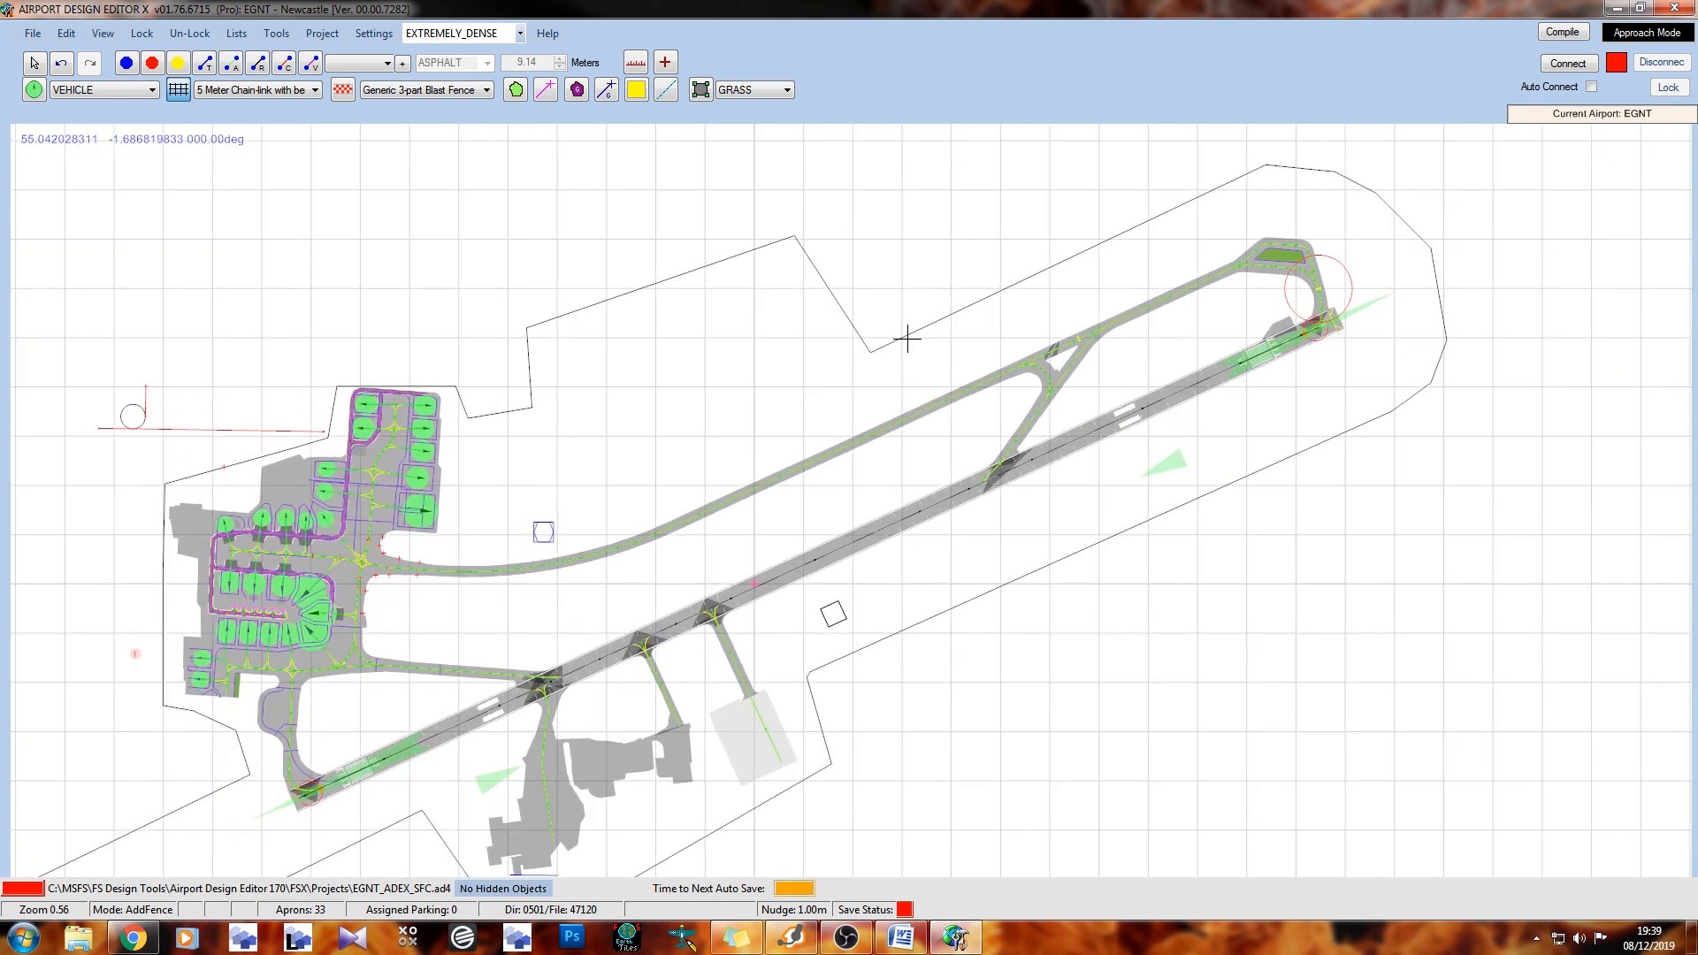
scroll(943, 448, "down", 2)
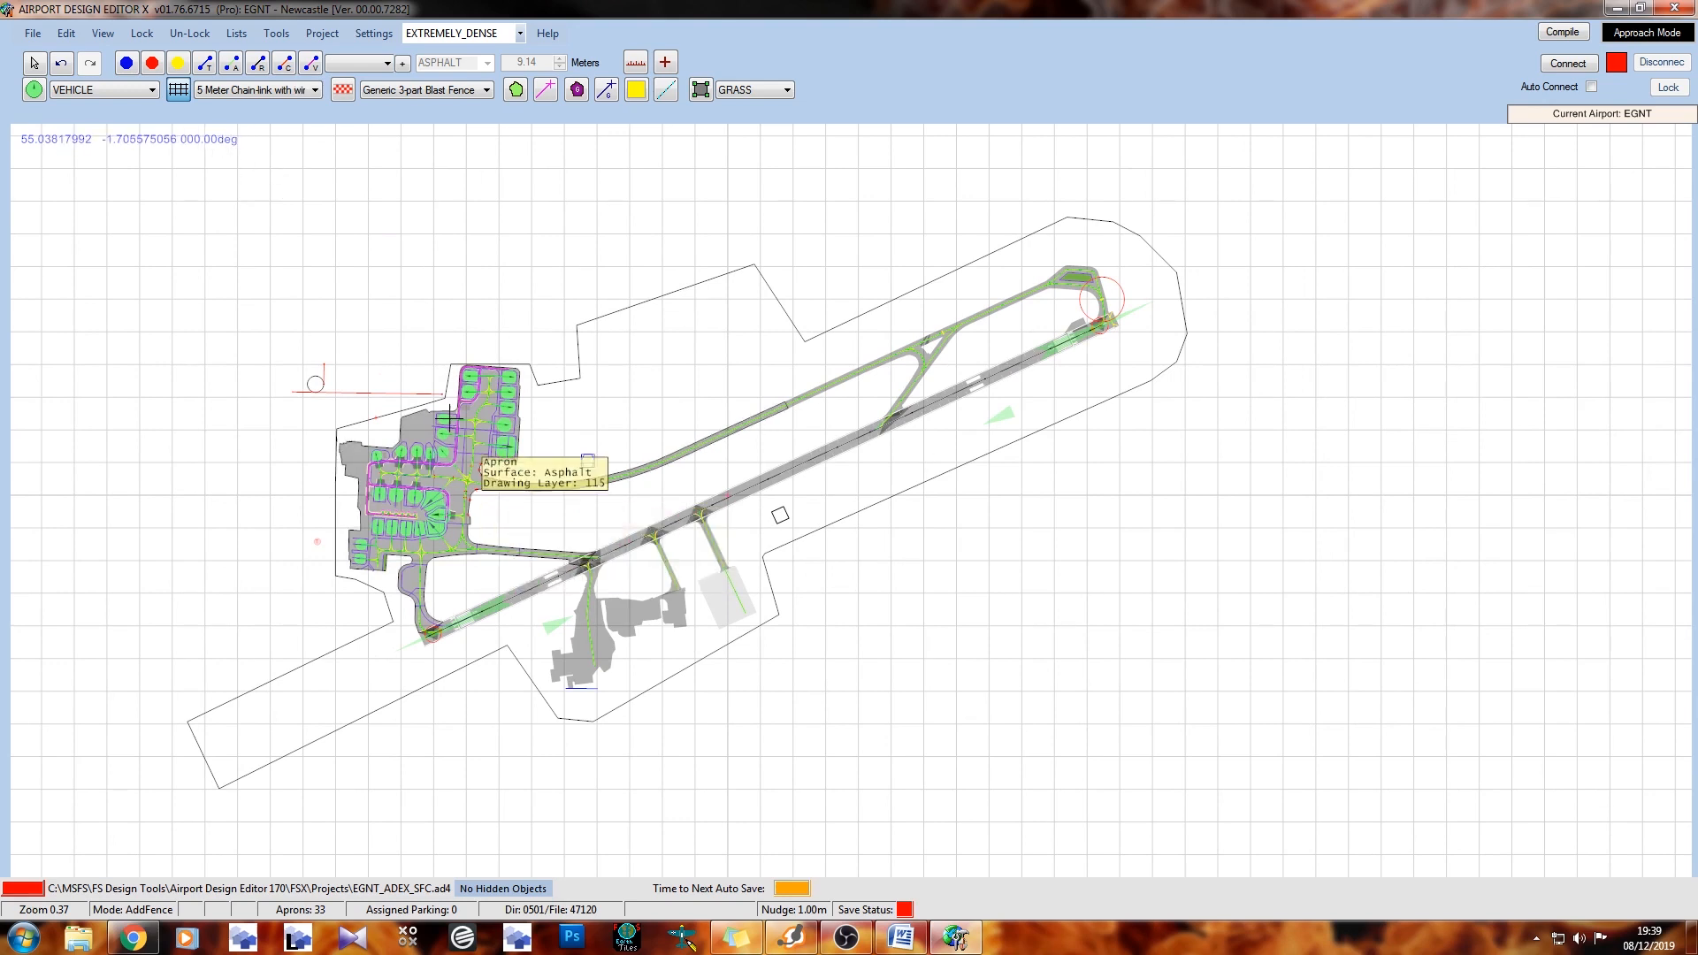
Draw a straight Generic 3-part Blast Fence alongside the green strip south of the western gates
scroll(425, 469, "up", 4)
scroll(539, 477, "up", 4)
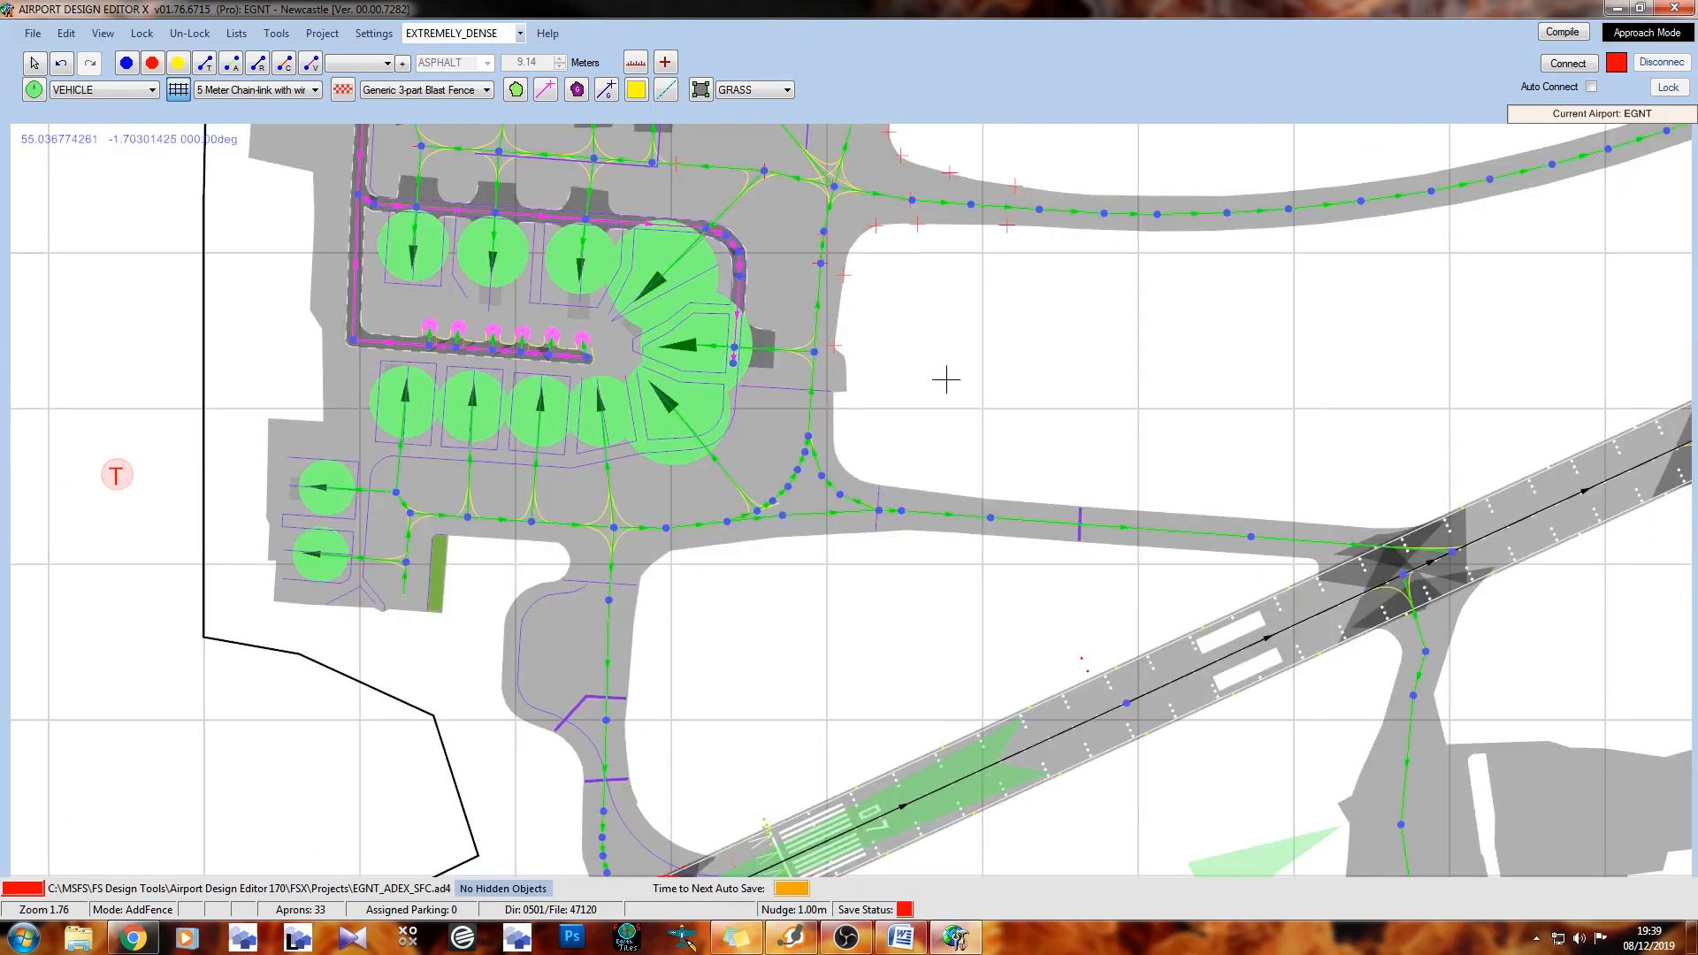
right_click_drag(923, 396, 804, 604)
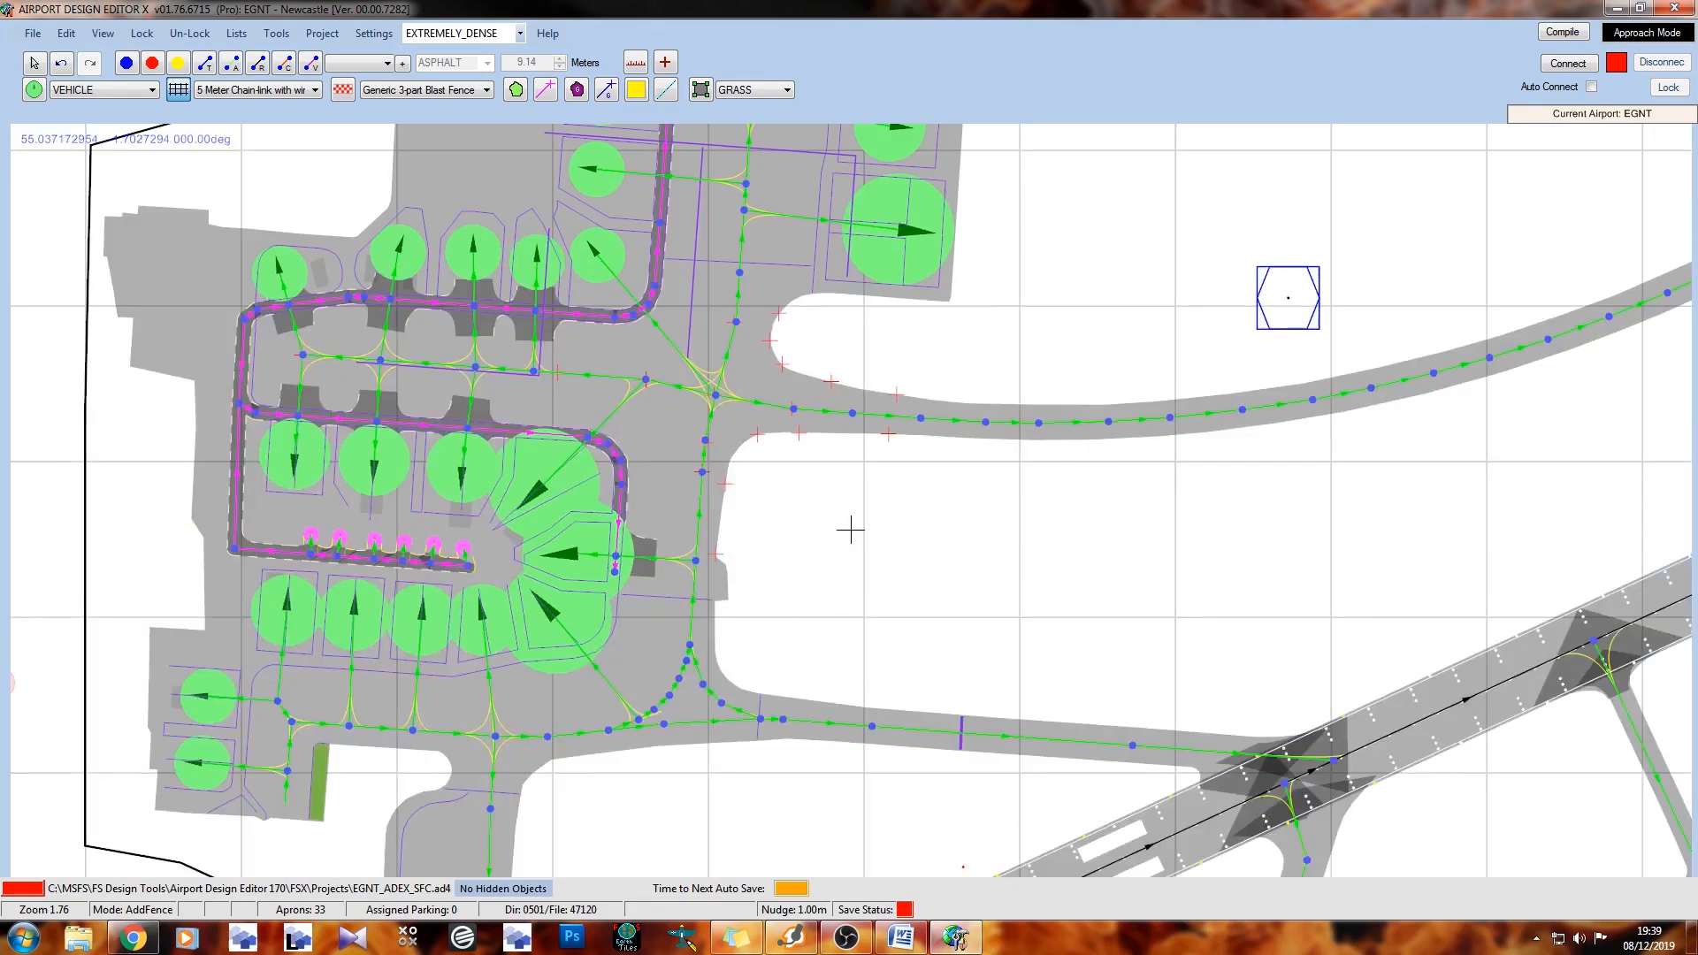
right_click_drag(850, 529, 687, 614)
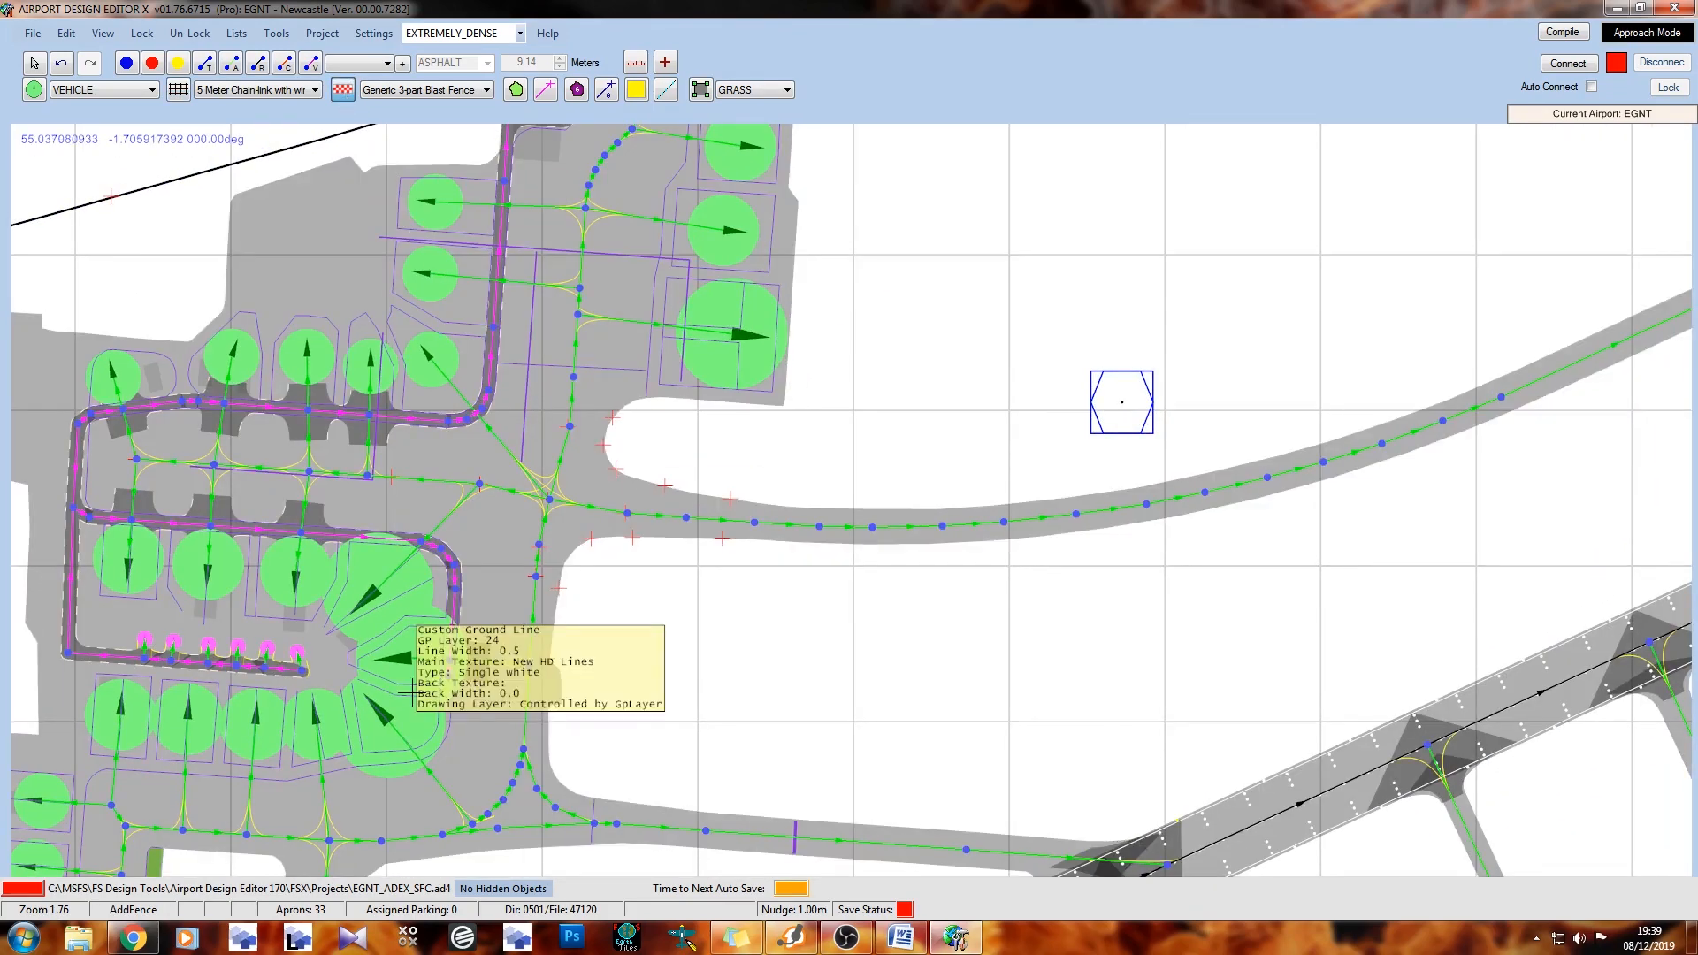
right_click_drag(412, 694, 727, 310)
right_click_drag(629, 599, 634, 397)
scroll(568, 590, "up", 2)
right_click_drag(716, 350, 621, 681)
left_click(399, 441)
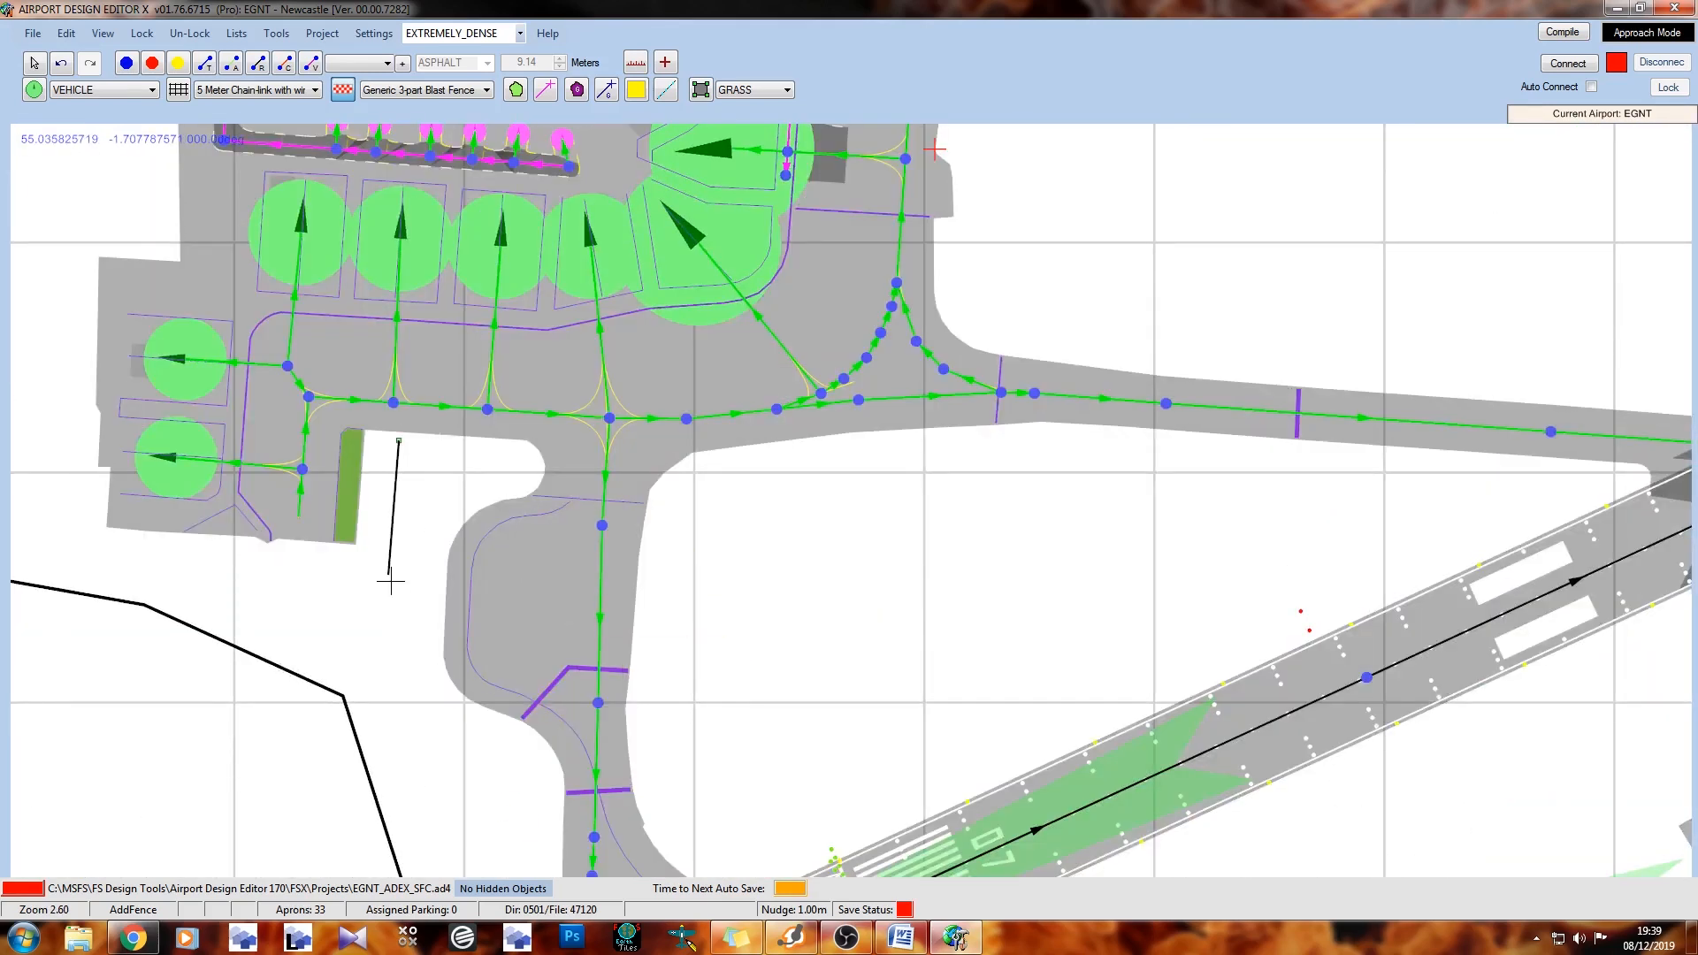
double_click(389, 576)
Draw two shorter angled blast fence sections beside the first one
right_click_drag(972, 502, 852, 744)
right_click_drag(955, 412, 858, 566)
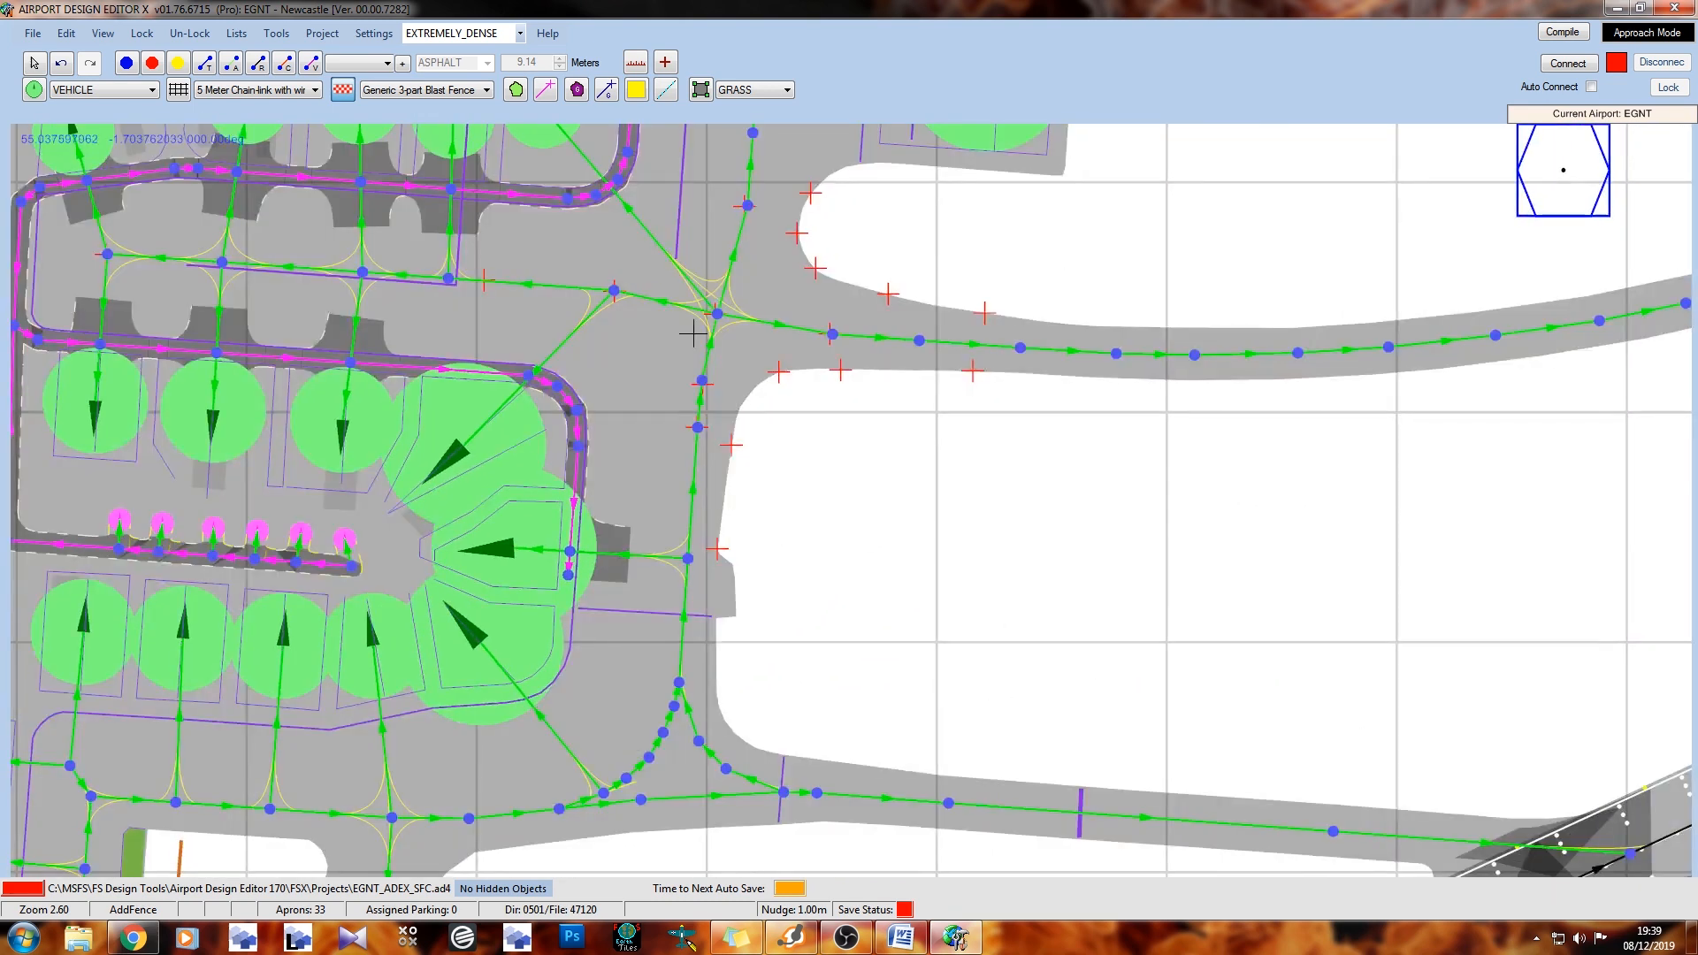
mouse_move(786, 465)
right_mouse_down()
mouse_move(763, 519)
mouse_move(618, 623)
right_mouse_up()
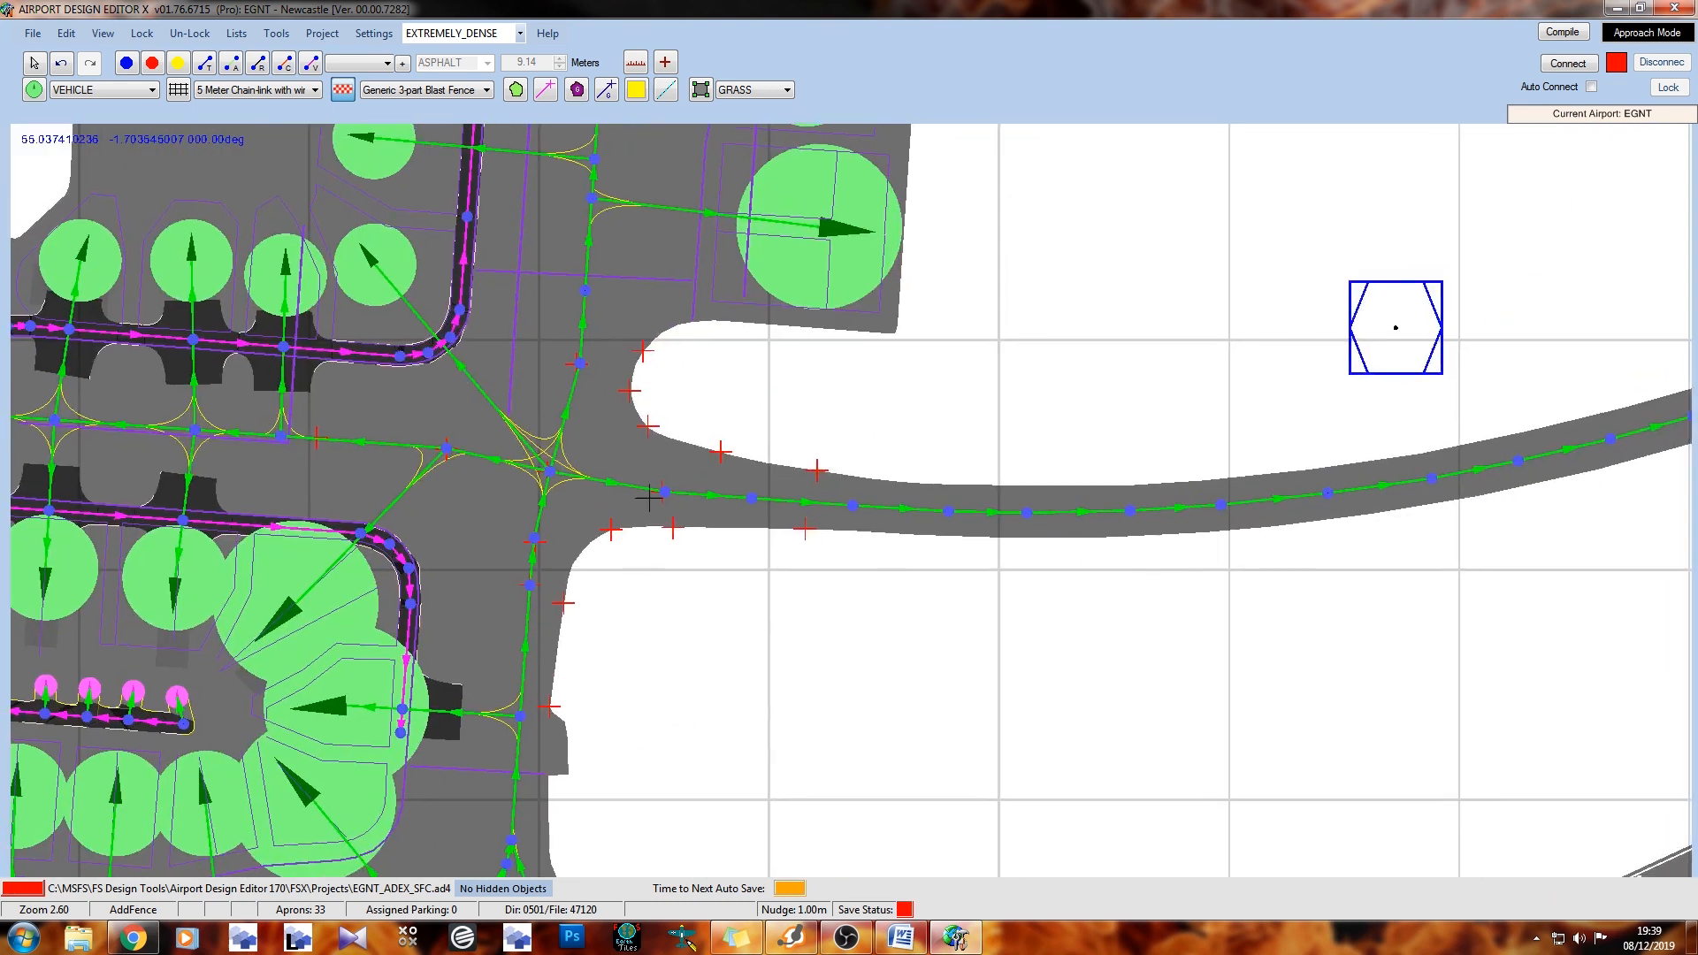
right_click_drag(858, 394, 842, 477)
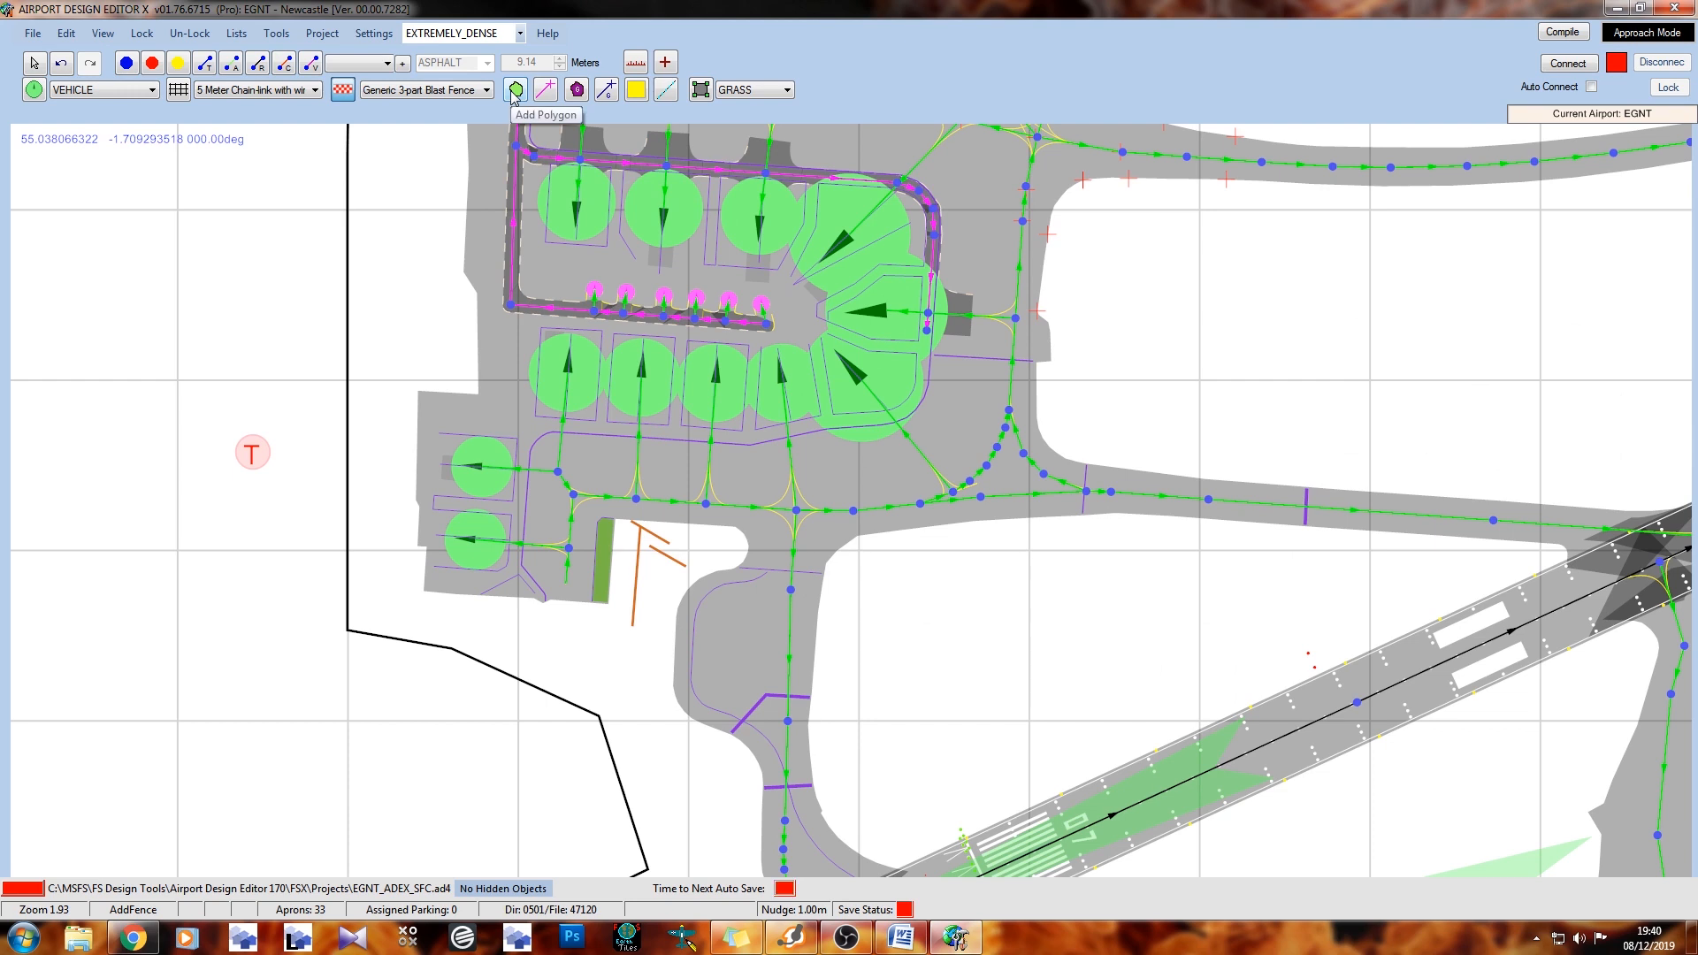
Start a terrain polygon at the fence's southwest corner and trace it just outside the fence around the west and north of the terminal aprons
left_click(516, 89)
scroll(357, 441, "down", 5)
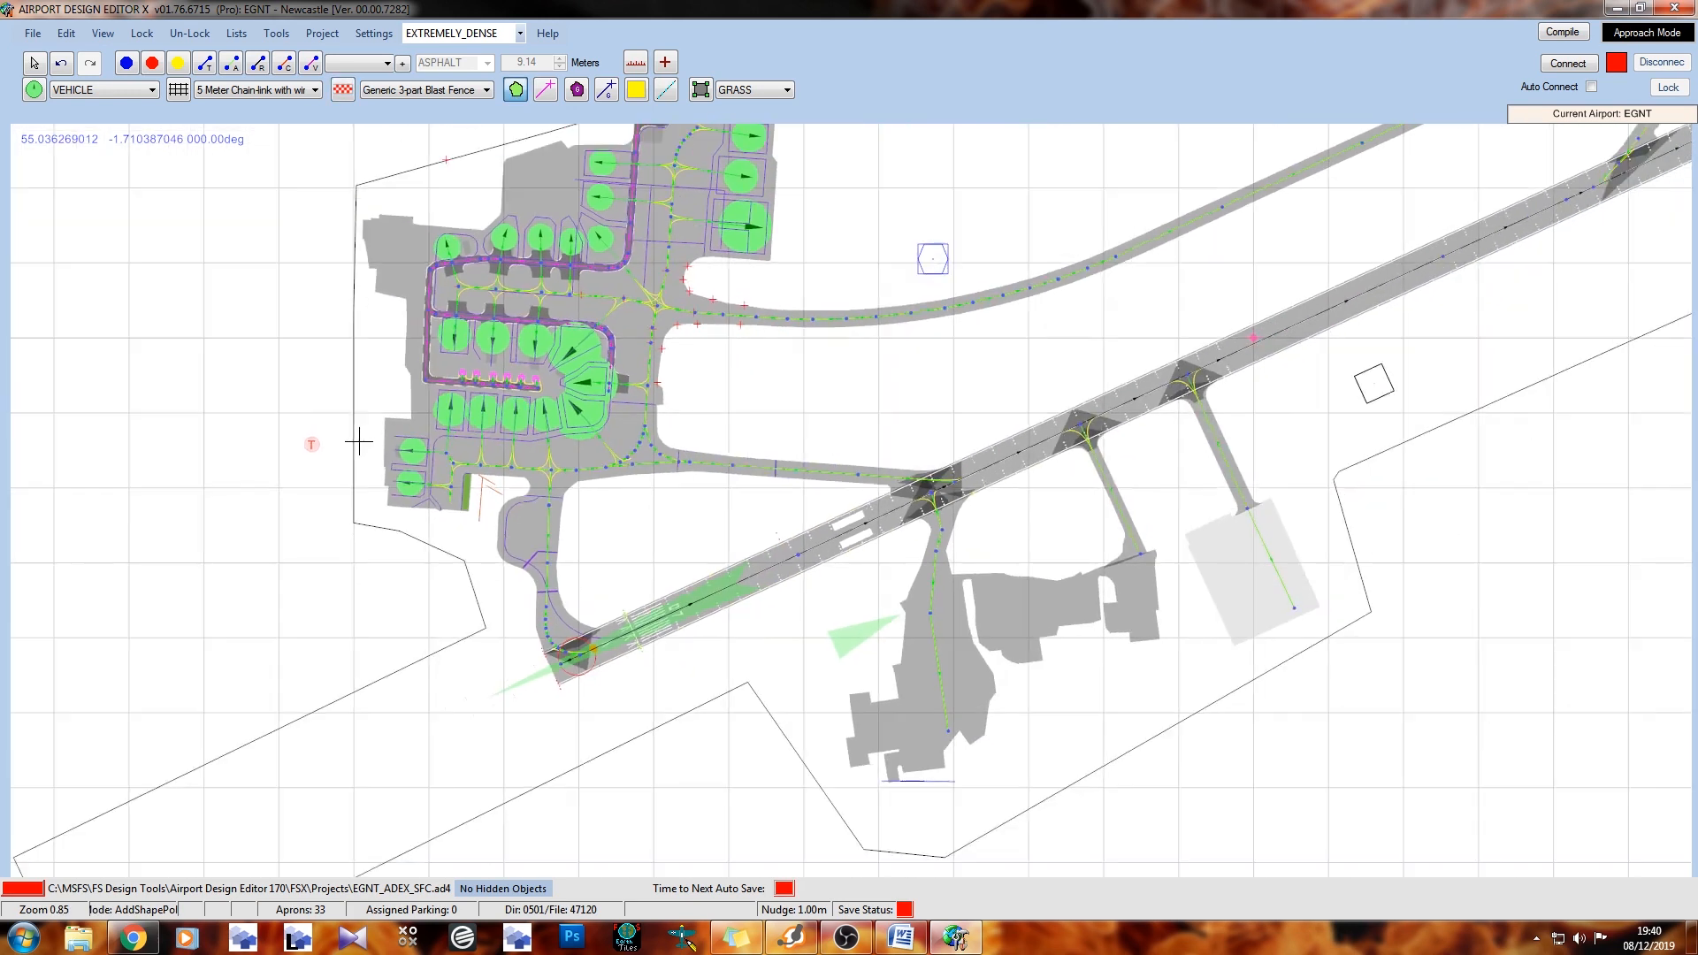
scroll(358, 441, "down", 2)
right_click_drag(371, 600, 519, 538)
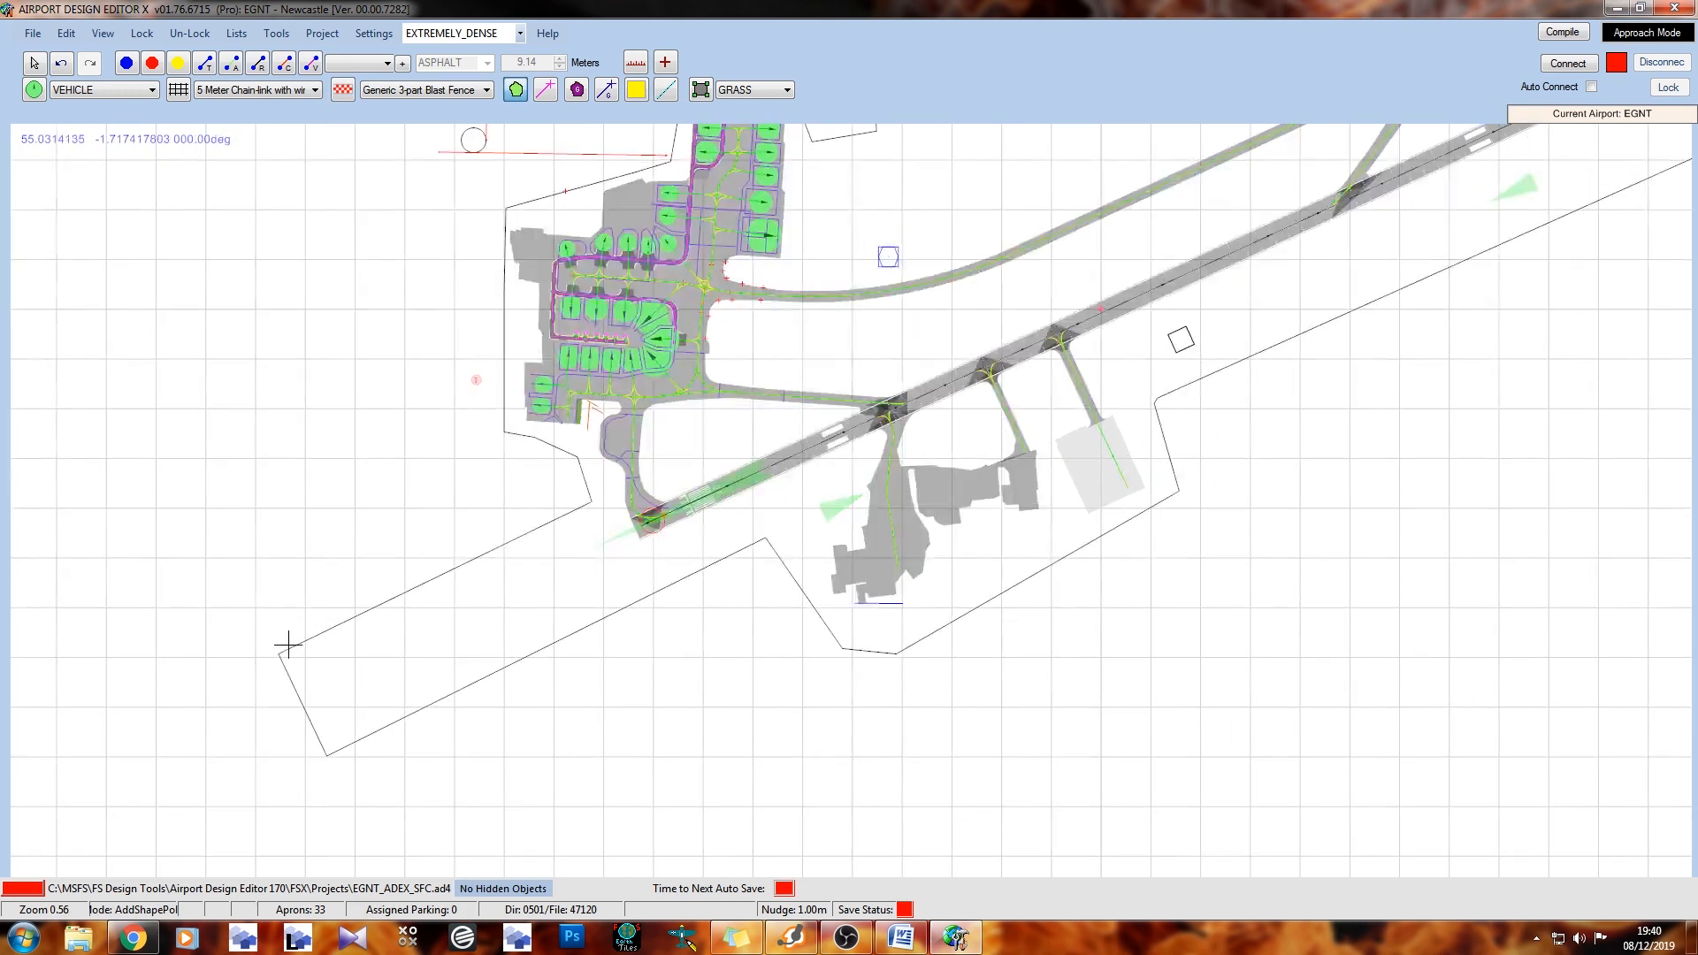
left_click(268, 655)
left_click(574, 499)
left_click(549, 458)
left_click(494, 443)
left_click(493, 414)
right_click_drag(710, 204, 613, 534)
left_click(403, 536)
left_click(566, 488)
left_click(576, 435)
left_click(705, 435)
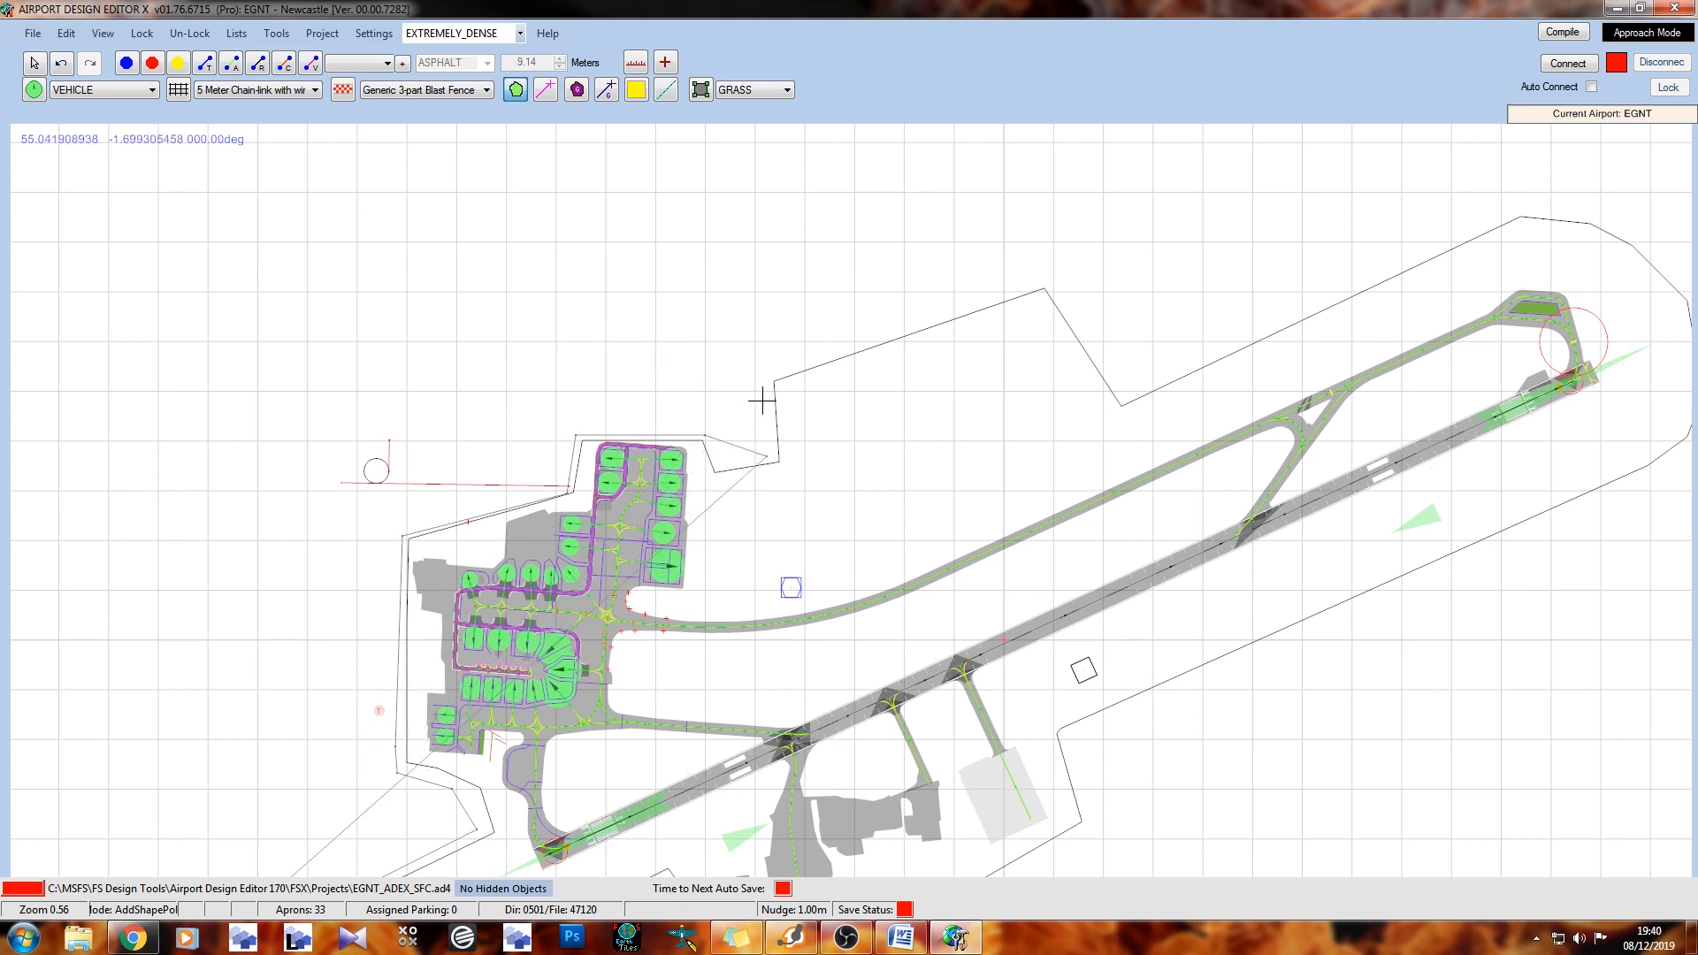
Continue the polygon outside the fence along the northern corners and around the runway's northeast end
left_click(1029, 272)
left_click(1057, 272)
left_click(1071, 278)
left_click(1130, 389)
middle_click_drag(1204, 310, 596, 418)
left_click(900, 316)
left_click(931, 315)
left_click(1018, 319)
left_click(1076, 361)
left_click(1116, 418)
left_click(1123, 489)
left_click(1106, 546)
left_click(1072, 590)
Trace the polygon along the fence's south side around the southern aprons and finish it at the southwest end
middle_click_drag(1030, 583, 1371, 111)
left_click(797, 376)
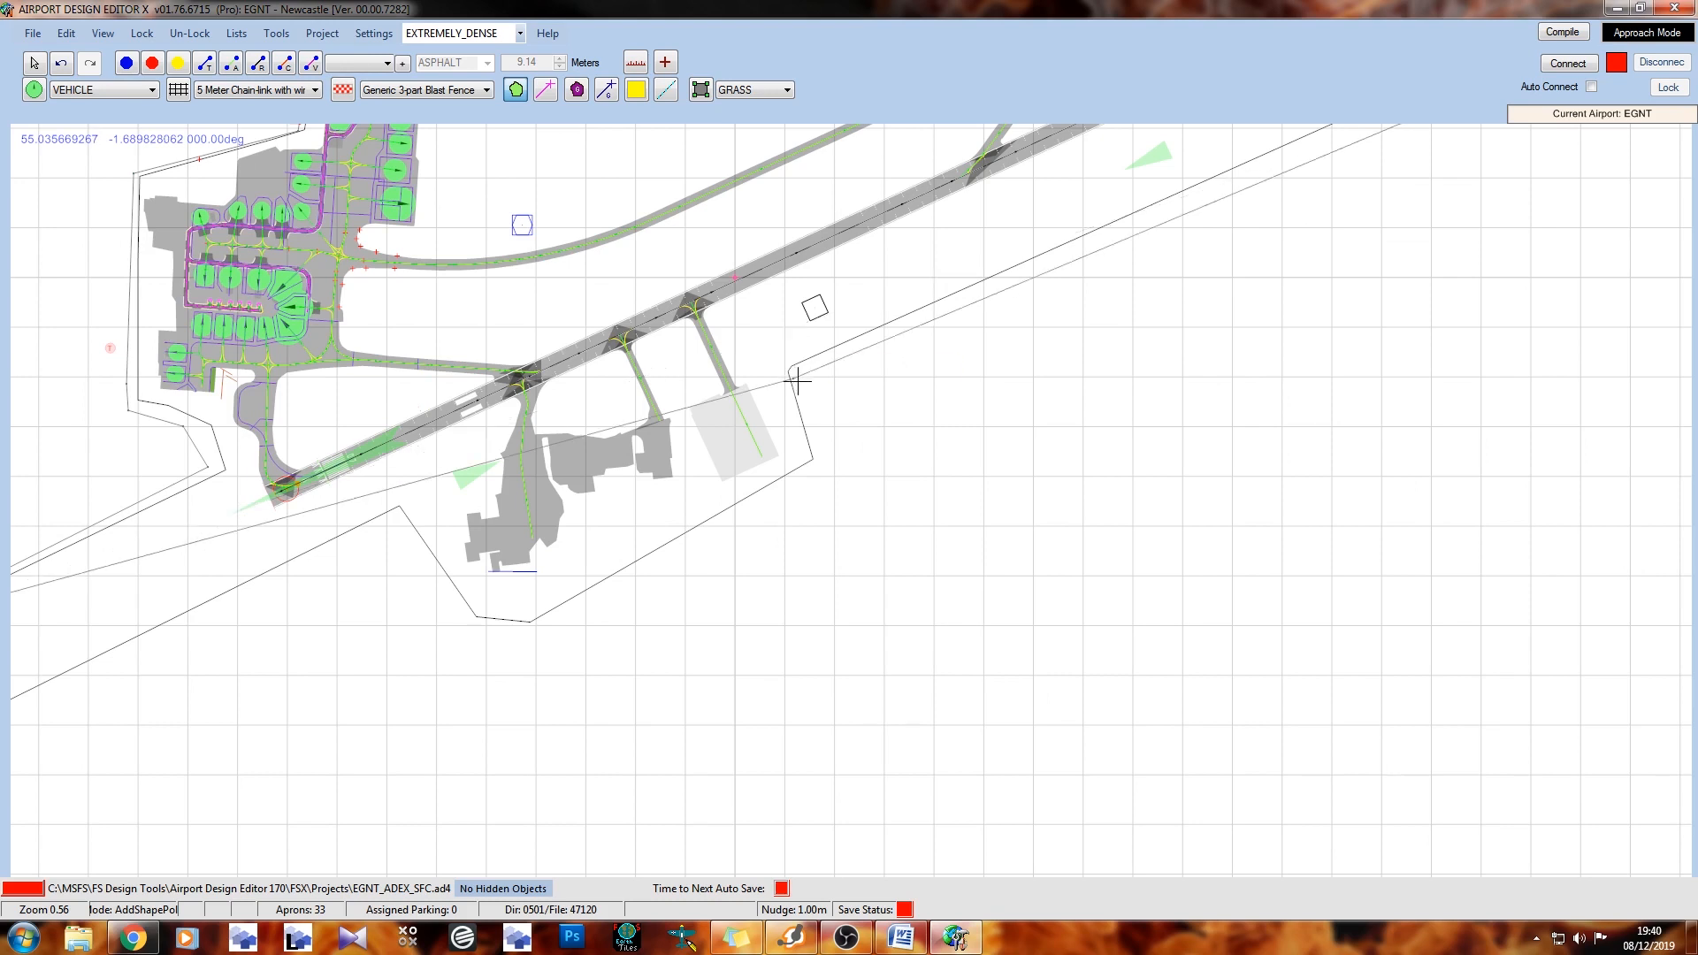
left_click(826, 462)
left_click(521, 646)
left_click(463, 638)
left_click(372, 541)
middle_click_drag(465, 576, 991, 435)
left_click(486, 592)
right_click(486, 591)
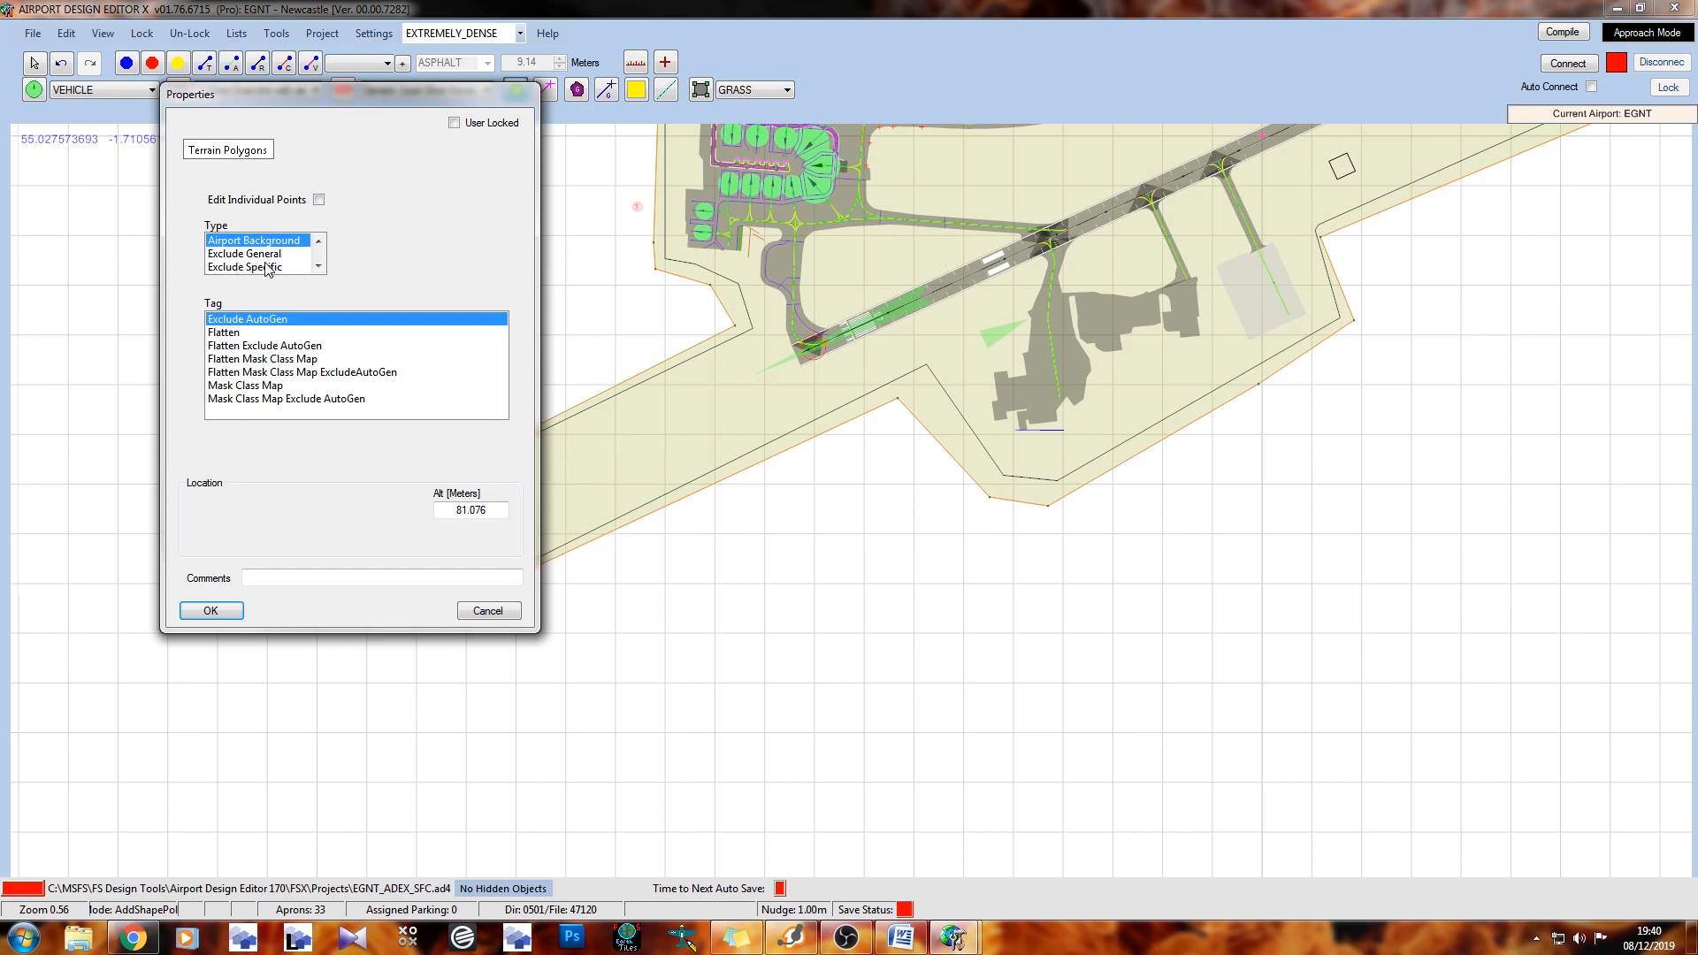
Set the terrain polygon's type to Land Class with the Airfield2 tag and accept the properties
left_click(317, 266)
left_click(318, 266)
left_click(227, 253)
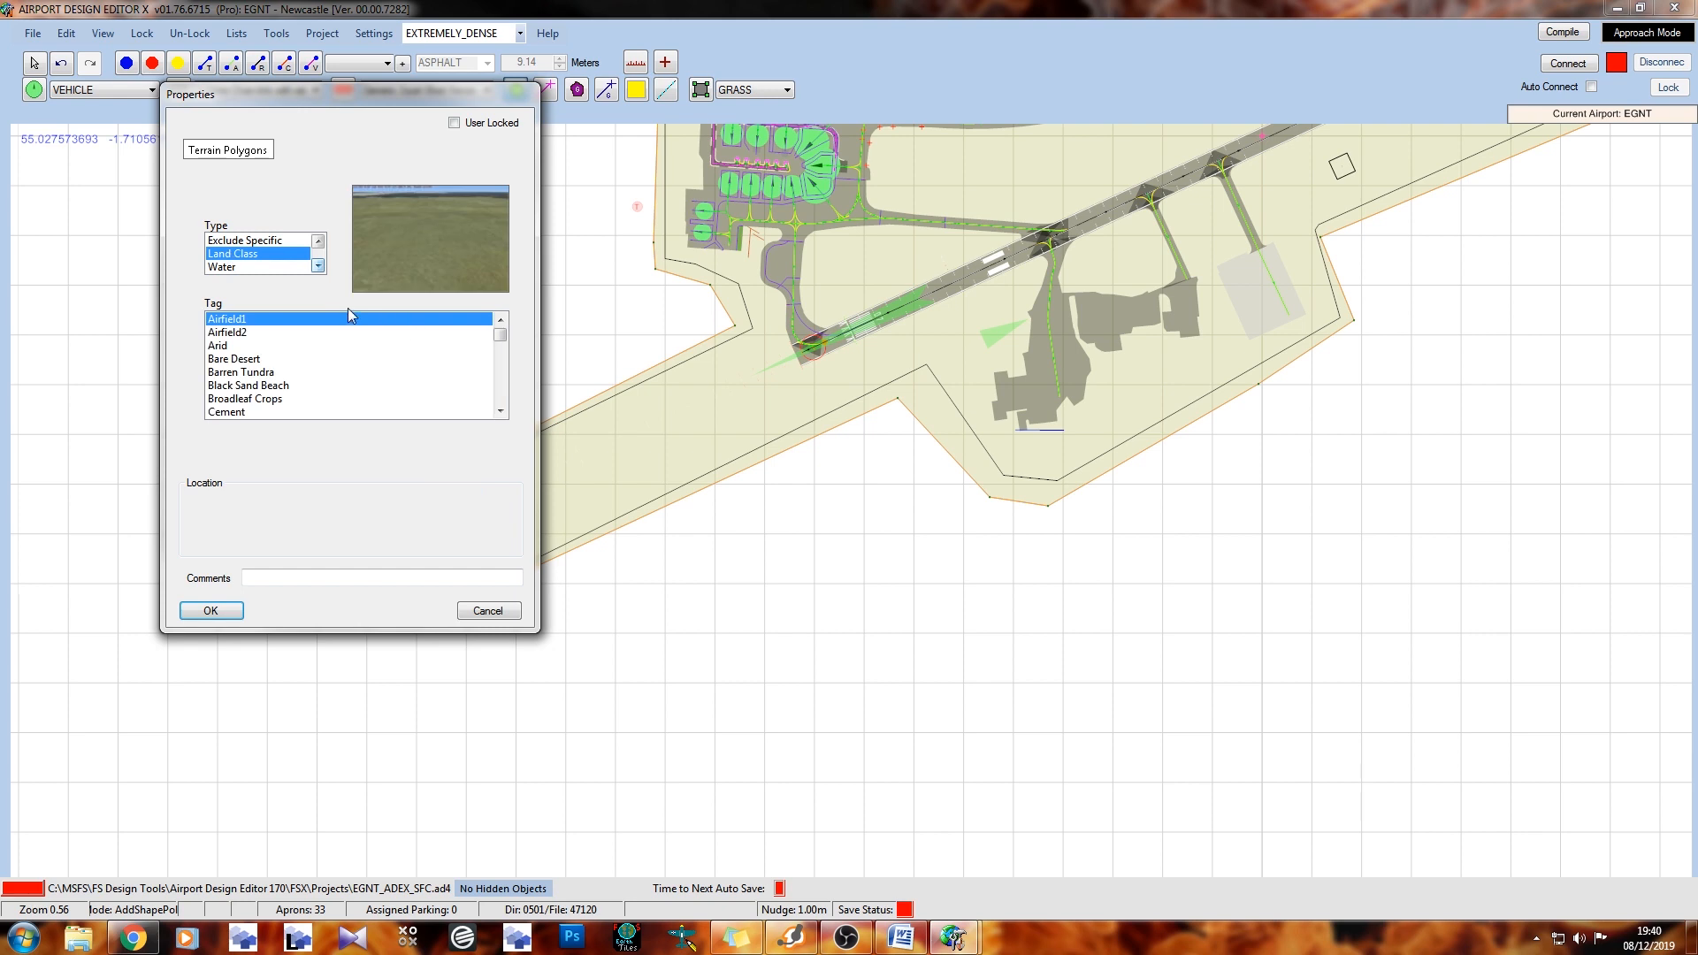
left_click(227, 333)
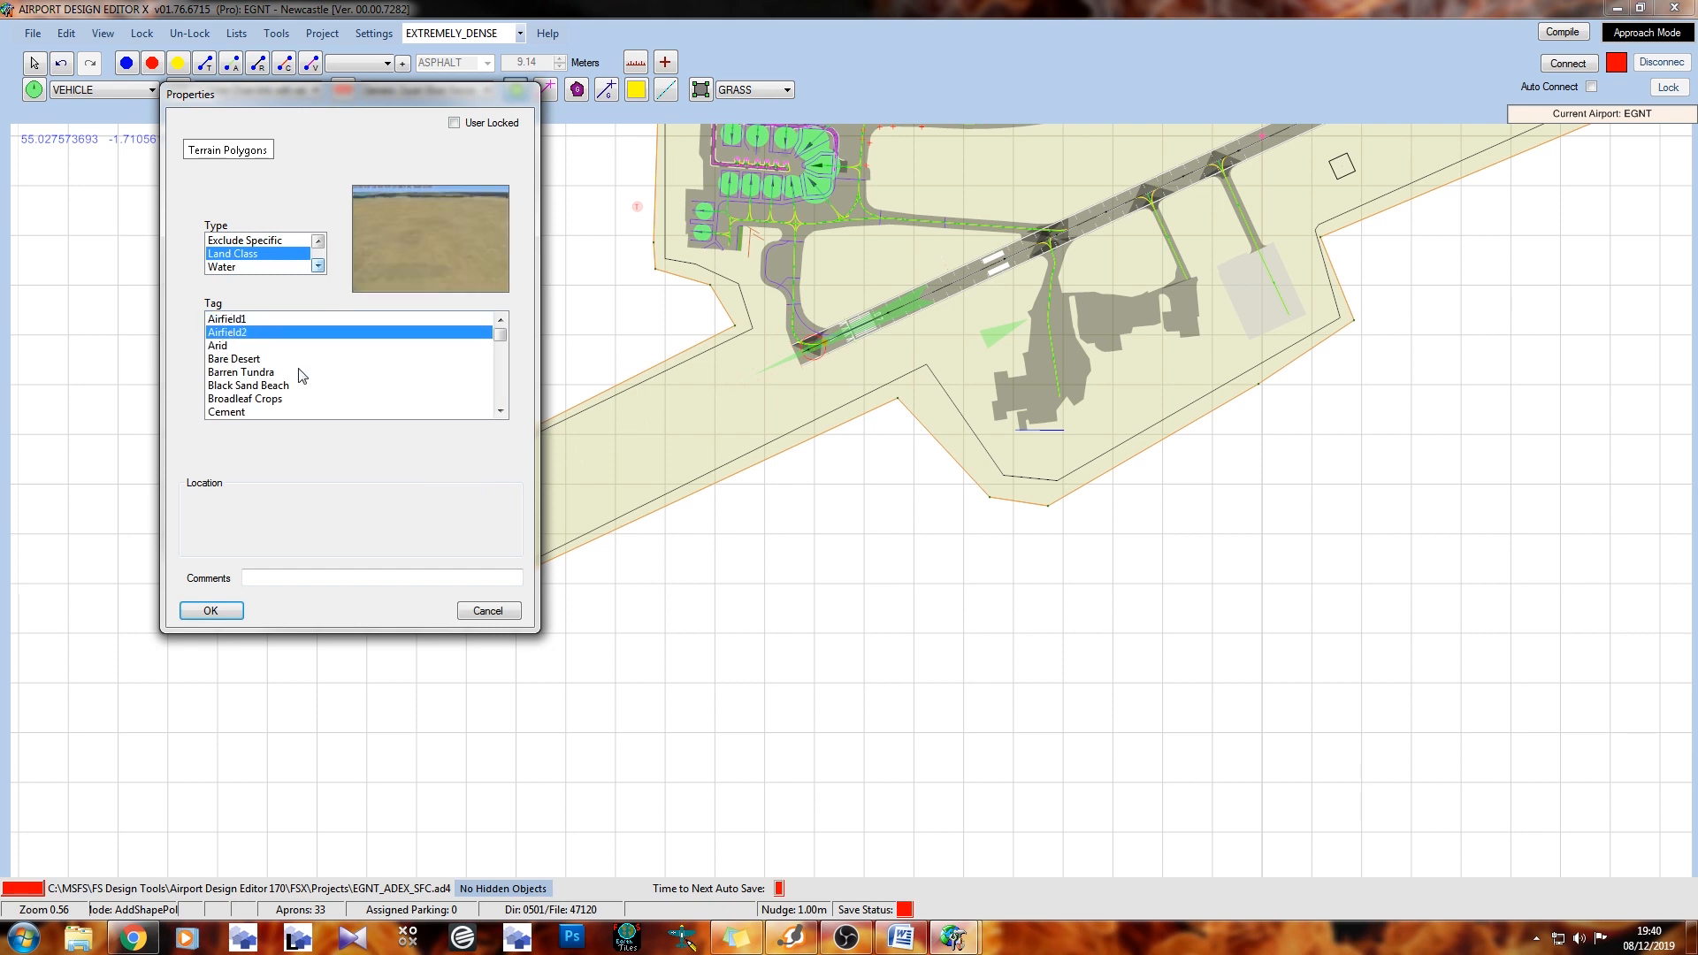
left_click(211, 611)
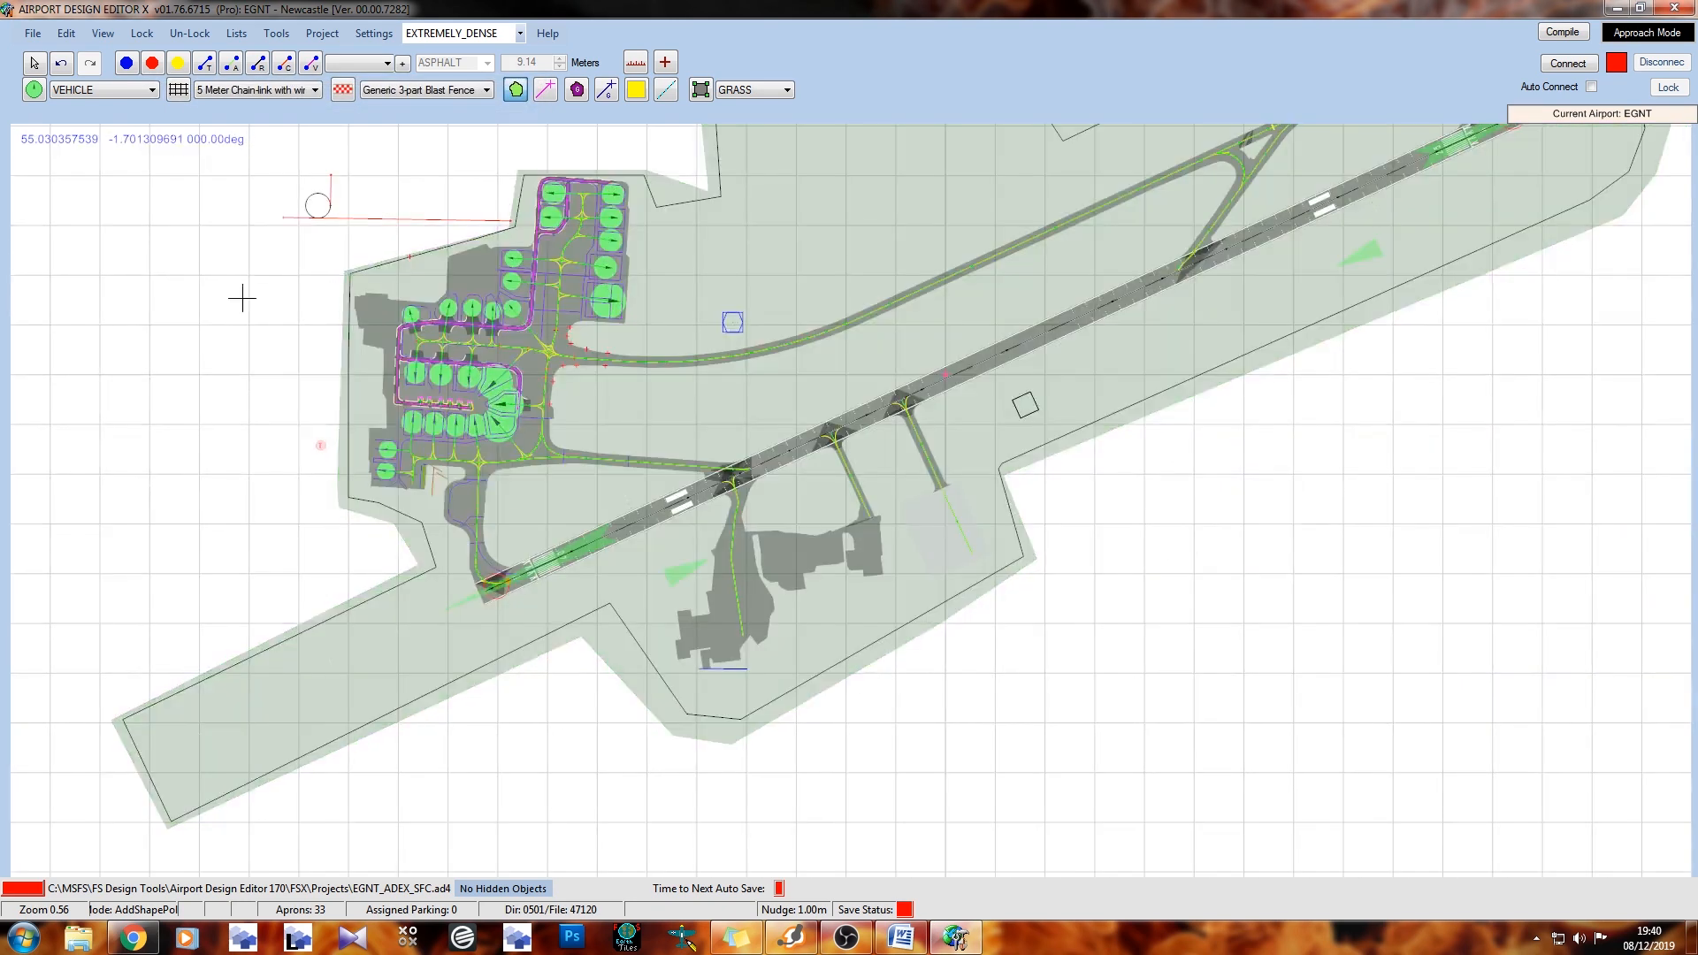
Start a terrain line northwest of the terminal aprons, run it east, and curve it south alongside the airport's western fence
left_click(33, 62)
scroll(361, 500, "down", 1)
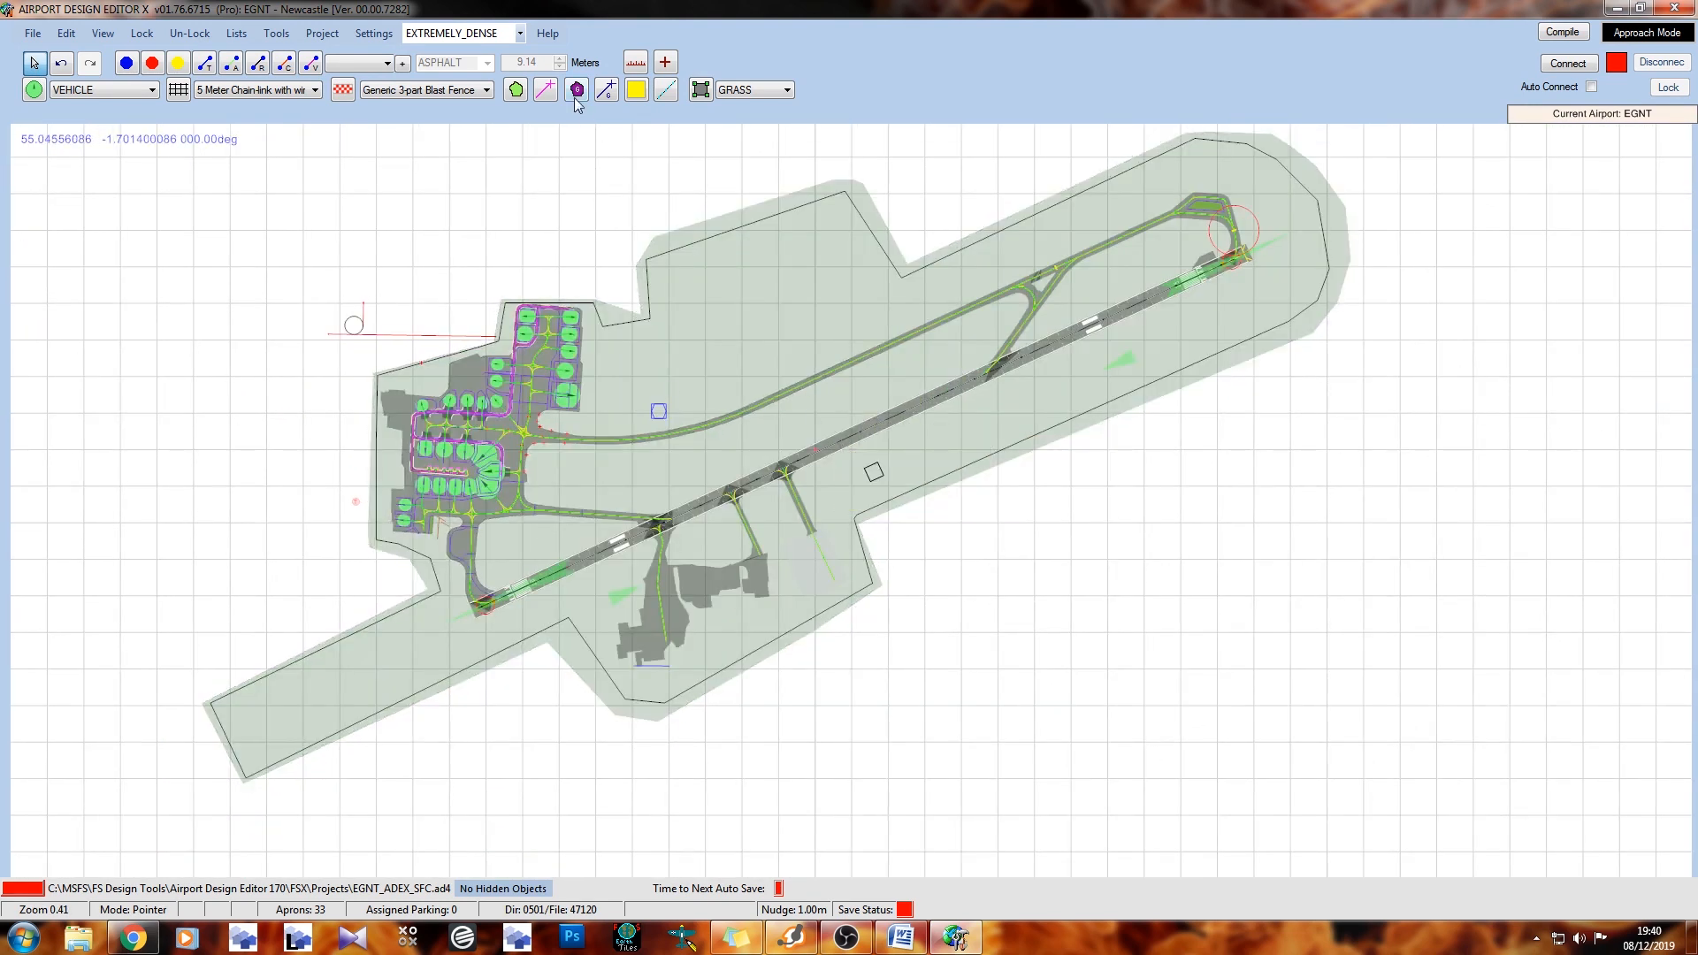
left_click(554, 91)
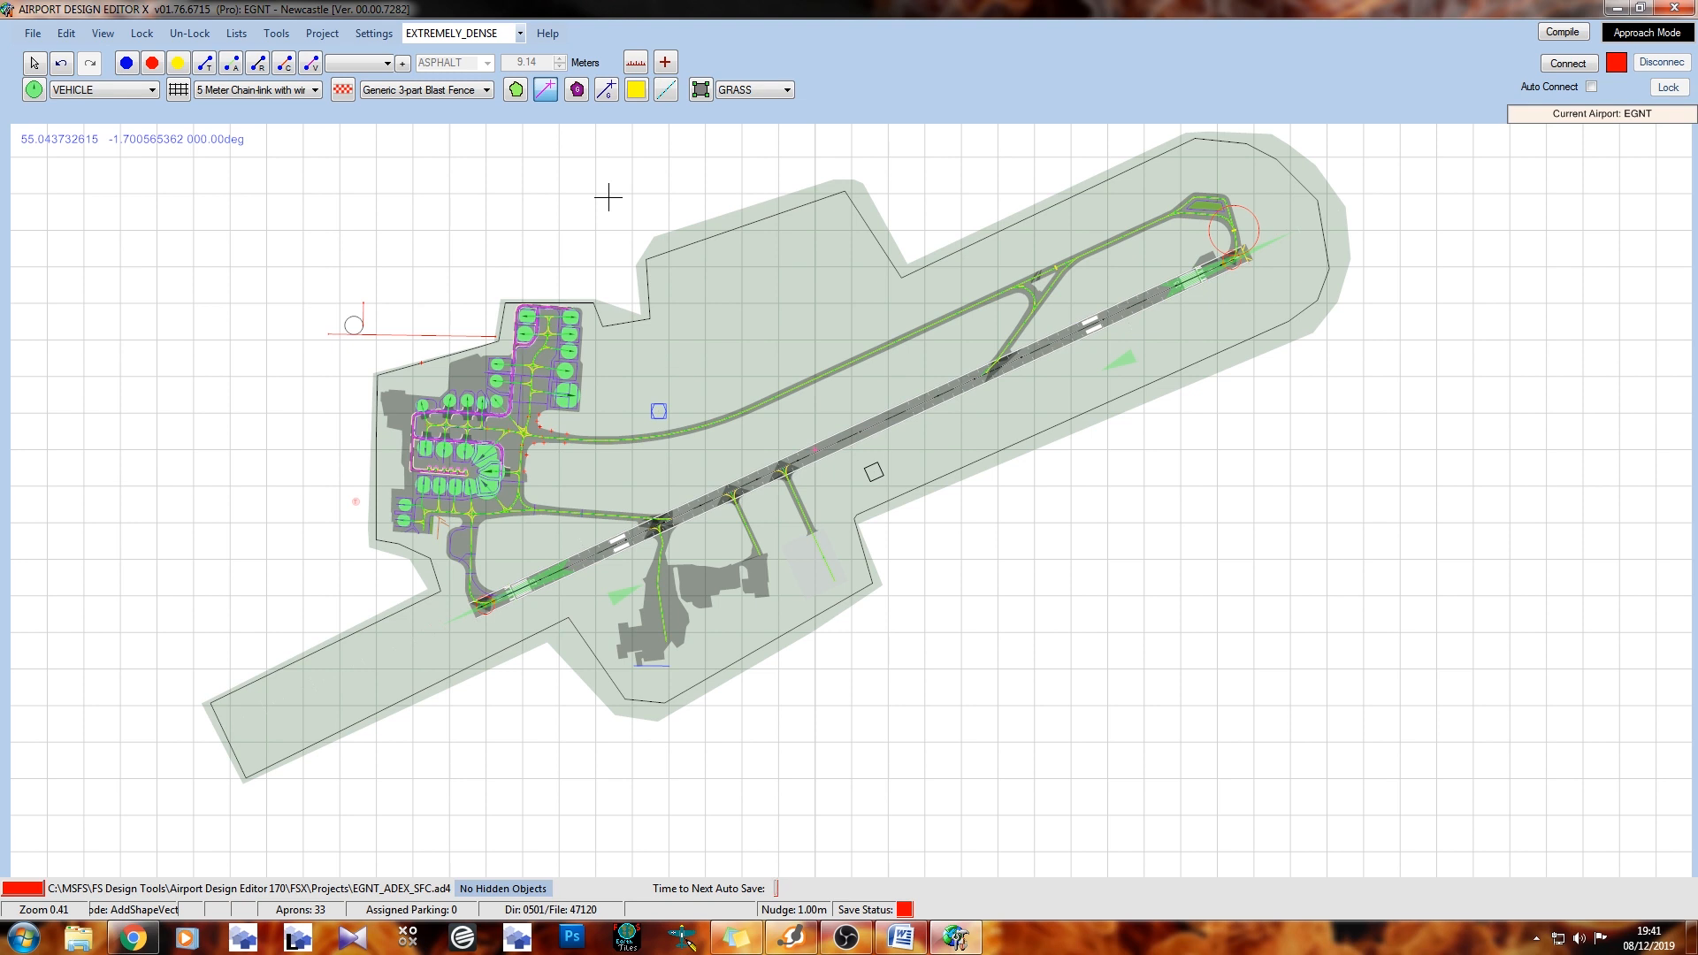
middle_click_drag(761, 319, 698, 425)
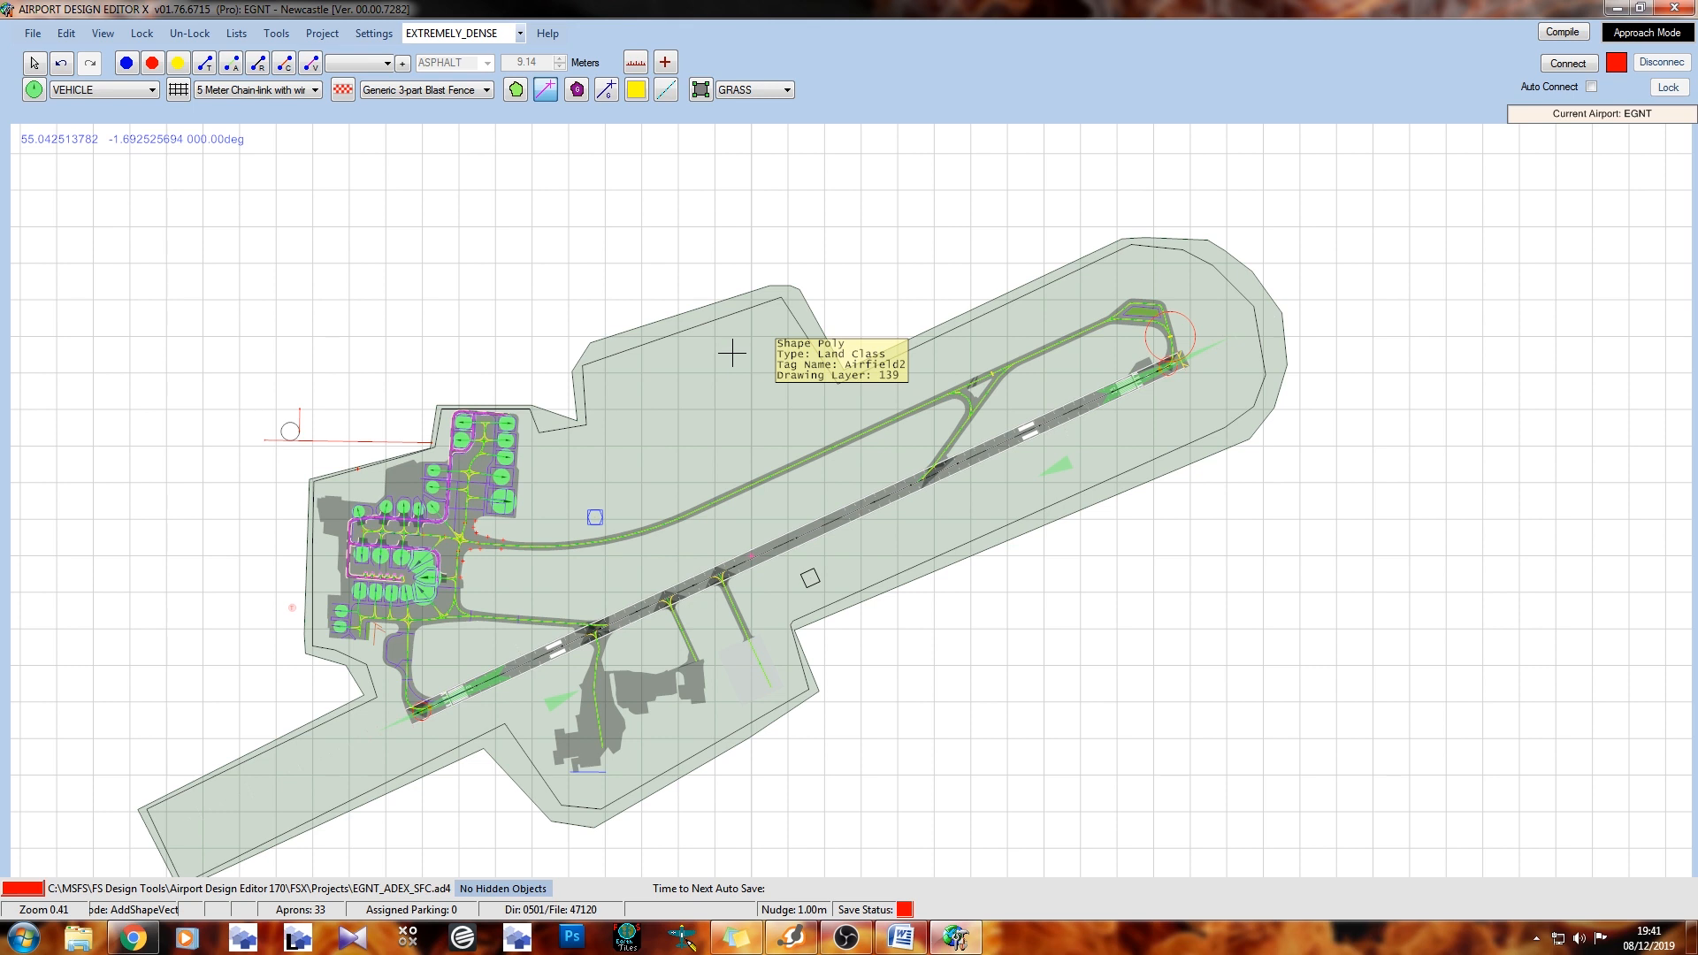
right_click_drag(766, 371, 1181, 189)
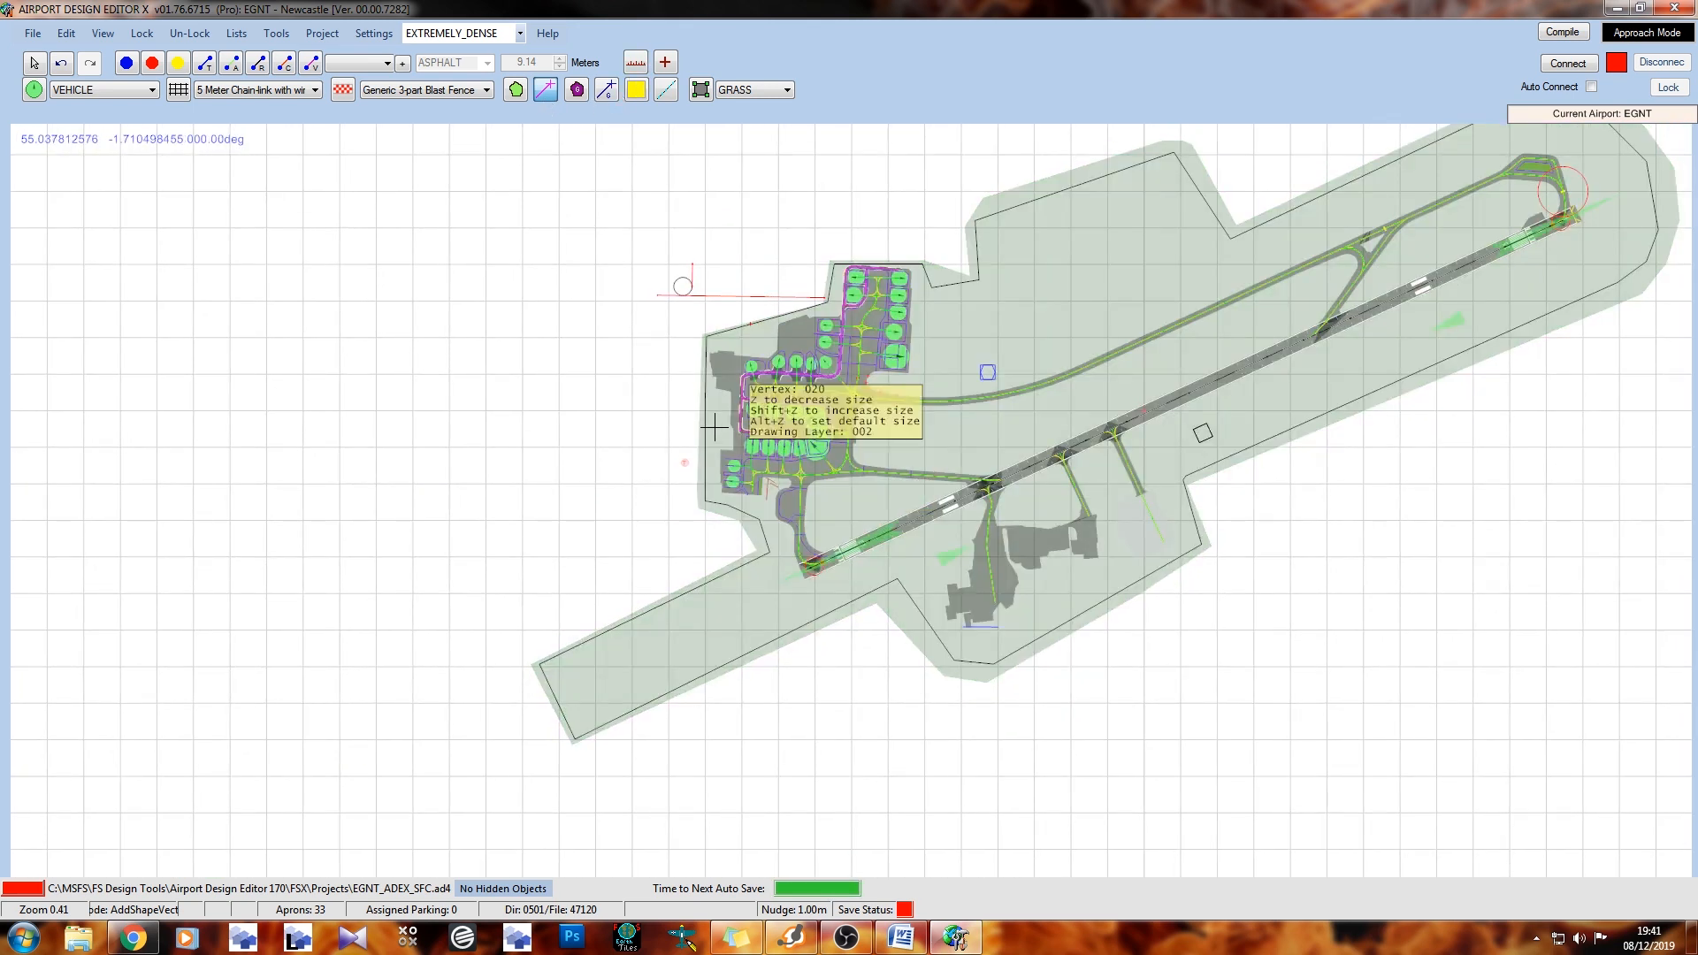
scroll(707, 389, "up", 1)
scroll(695, 390, "up", 4)
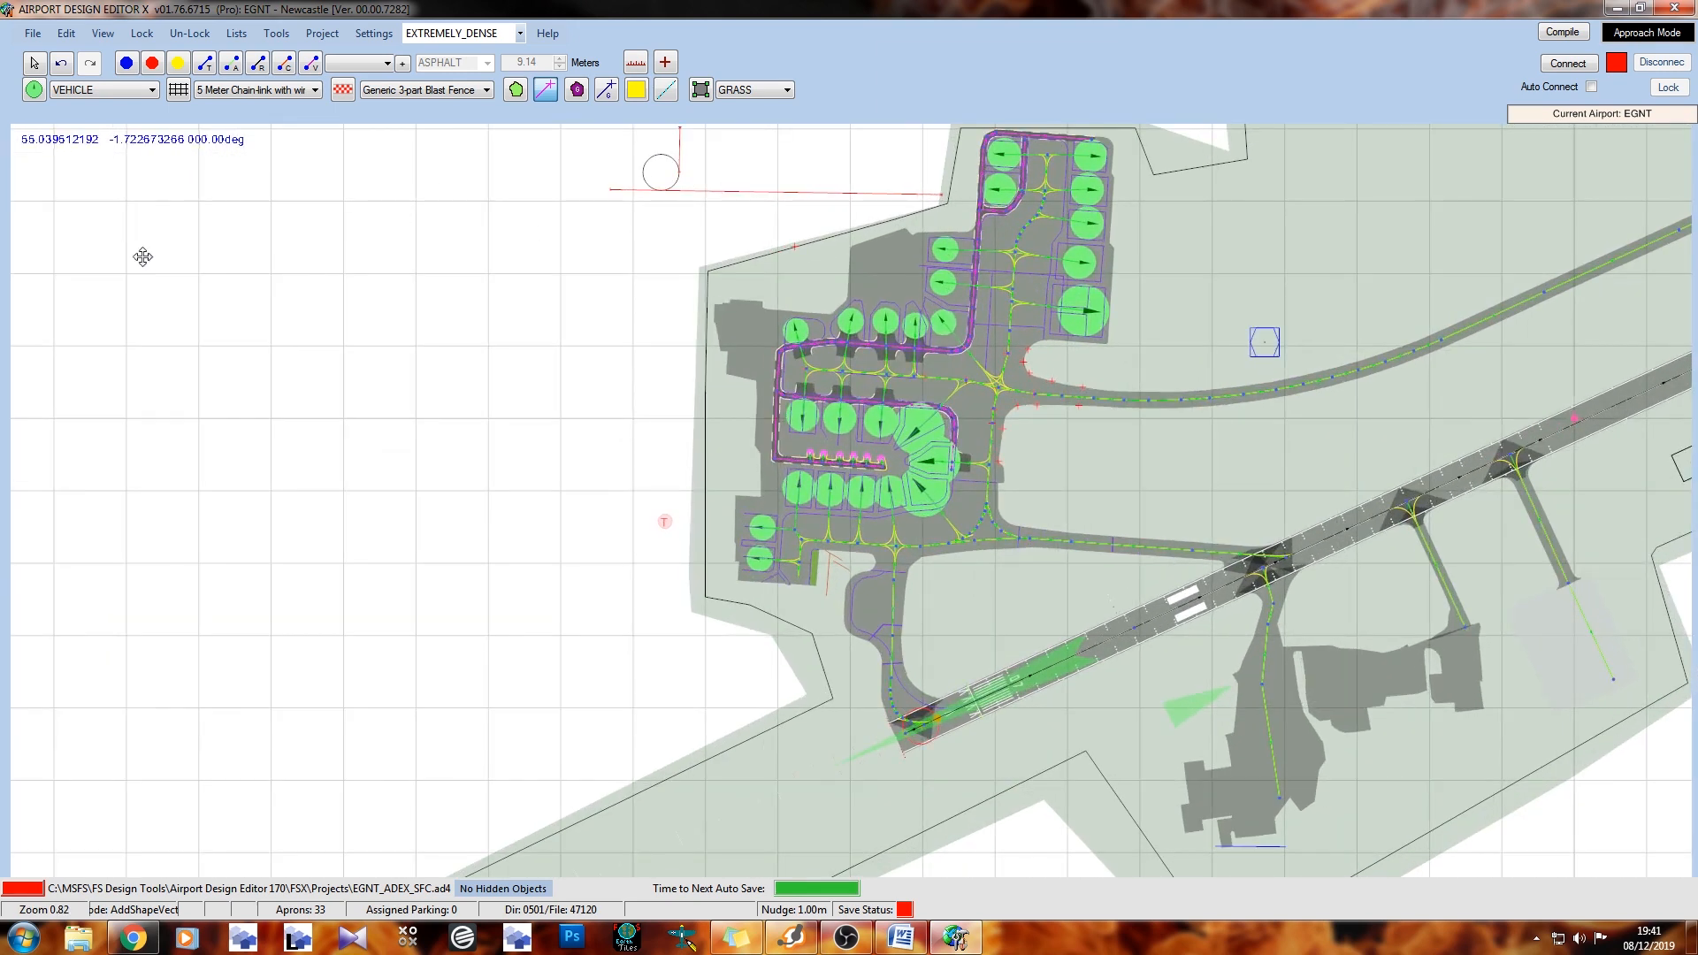
right_click_drag(121, 224, 487, 351)
left_click(89, 276)
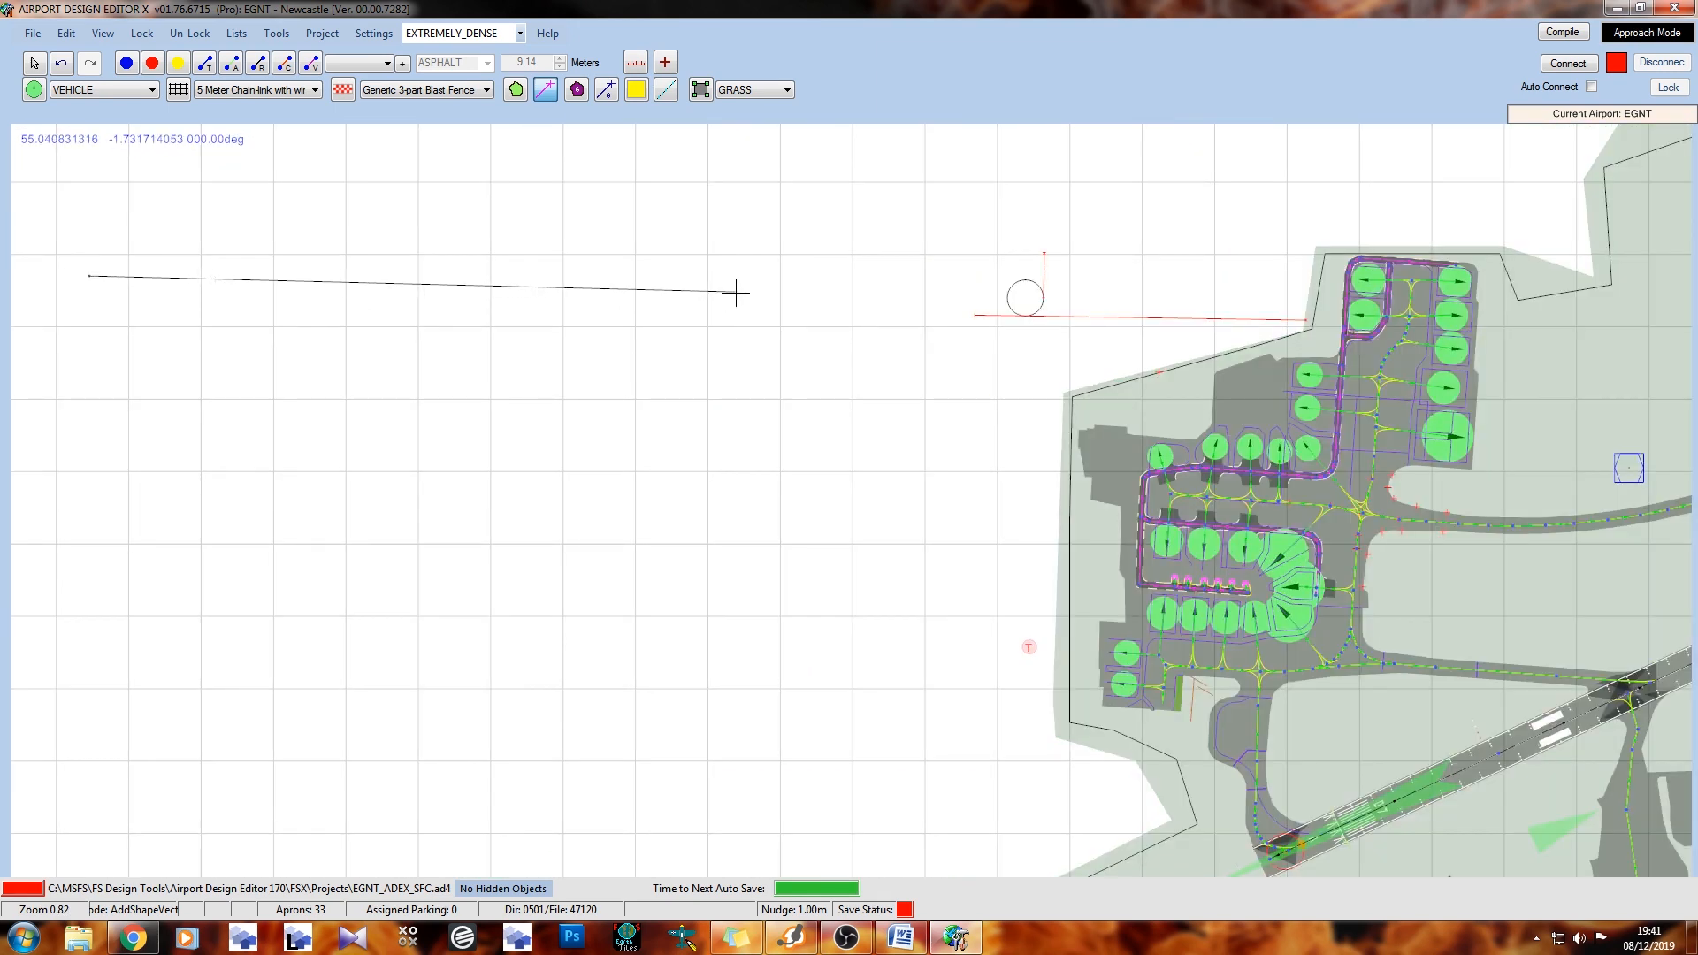
left_click(818, 309)
left_click(914, 357)
left_click(1008, 430)
left_click(1038, 497)
left_click(1033, 728)
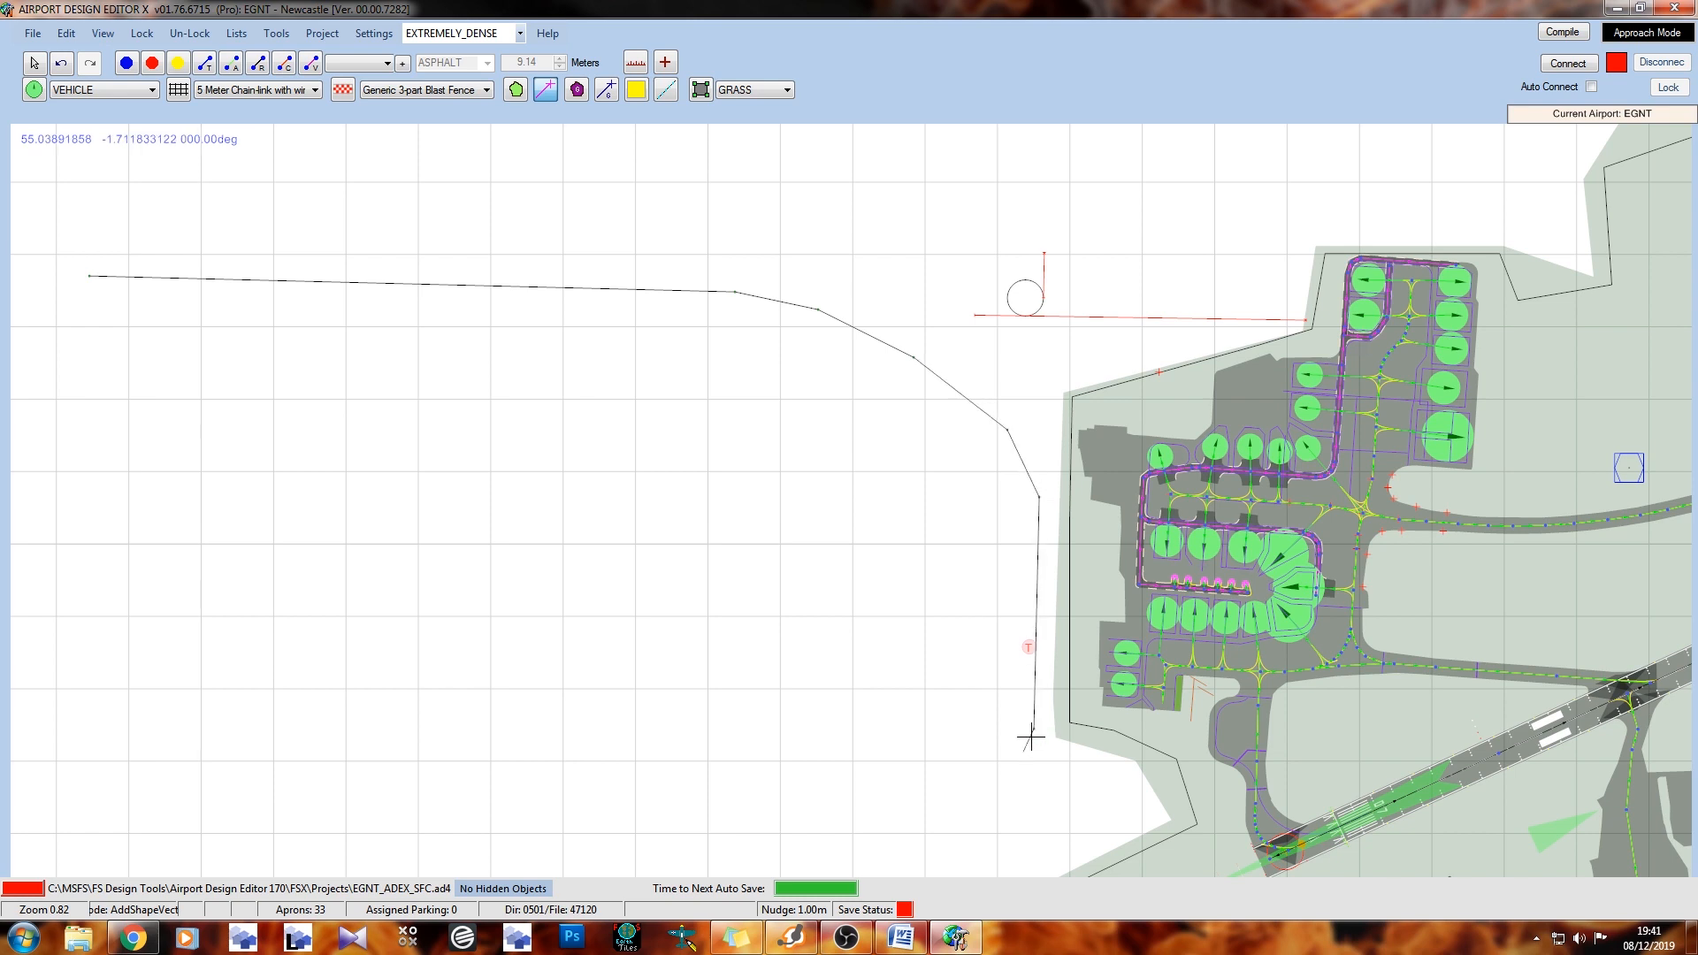
Continue the terrain line around a rounded southern U-turn and back north, parallel to the stretch beside the fence
left_click(1019, 766)
left_click(993, 786)
left_click(949, 801)
left_click(896, 803)
left_click(879, 795)
left_click(869, 770)
left_click(875, 423)
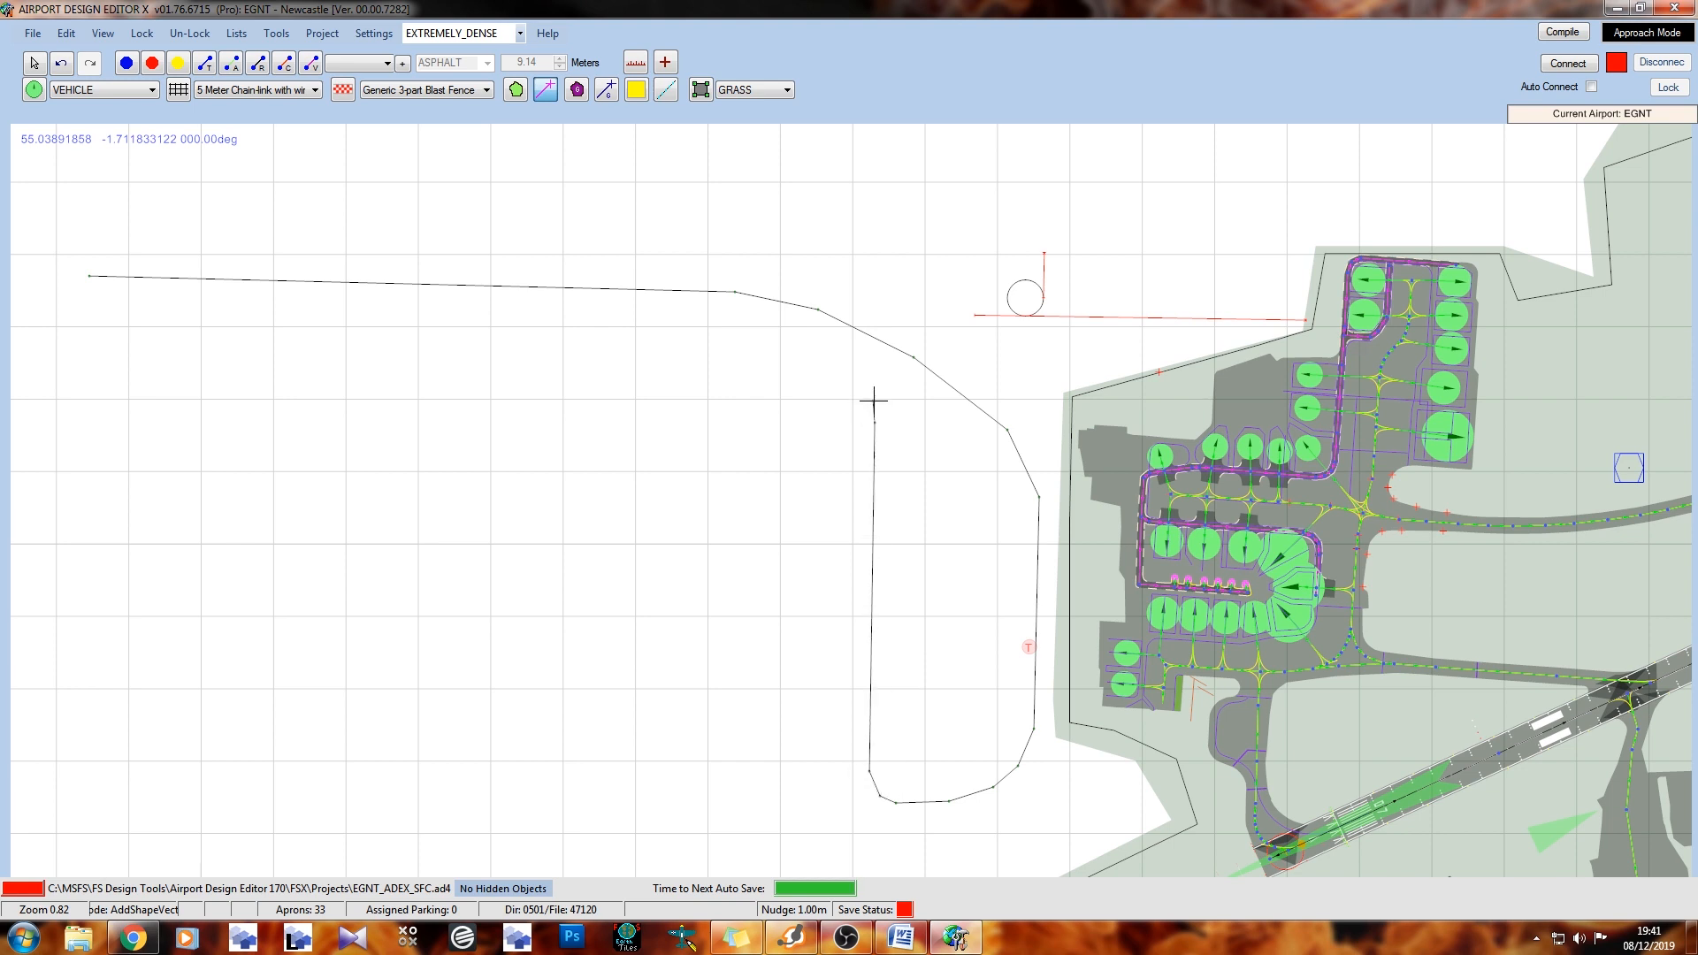
Curve the terrain line westward and finish it just below its starting point, parallel to the first stretch
left_click(854, 375)
left_click(838, 349)
left_click(814, 332)
left_click(781, 326)
double_click(85, 309)
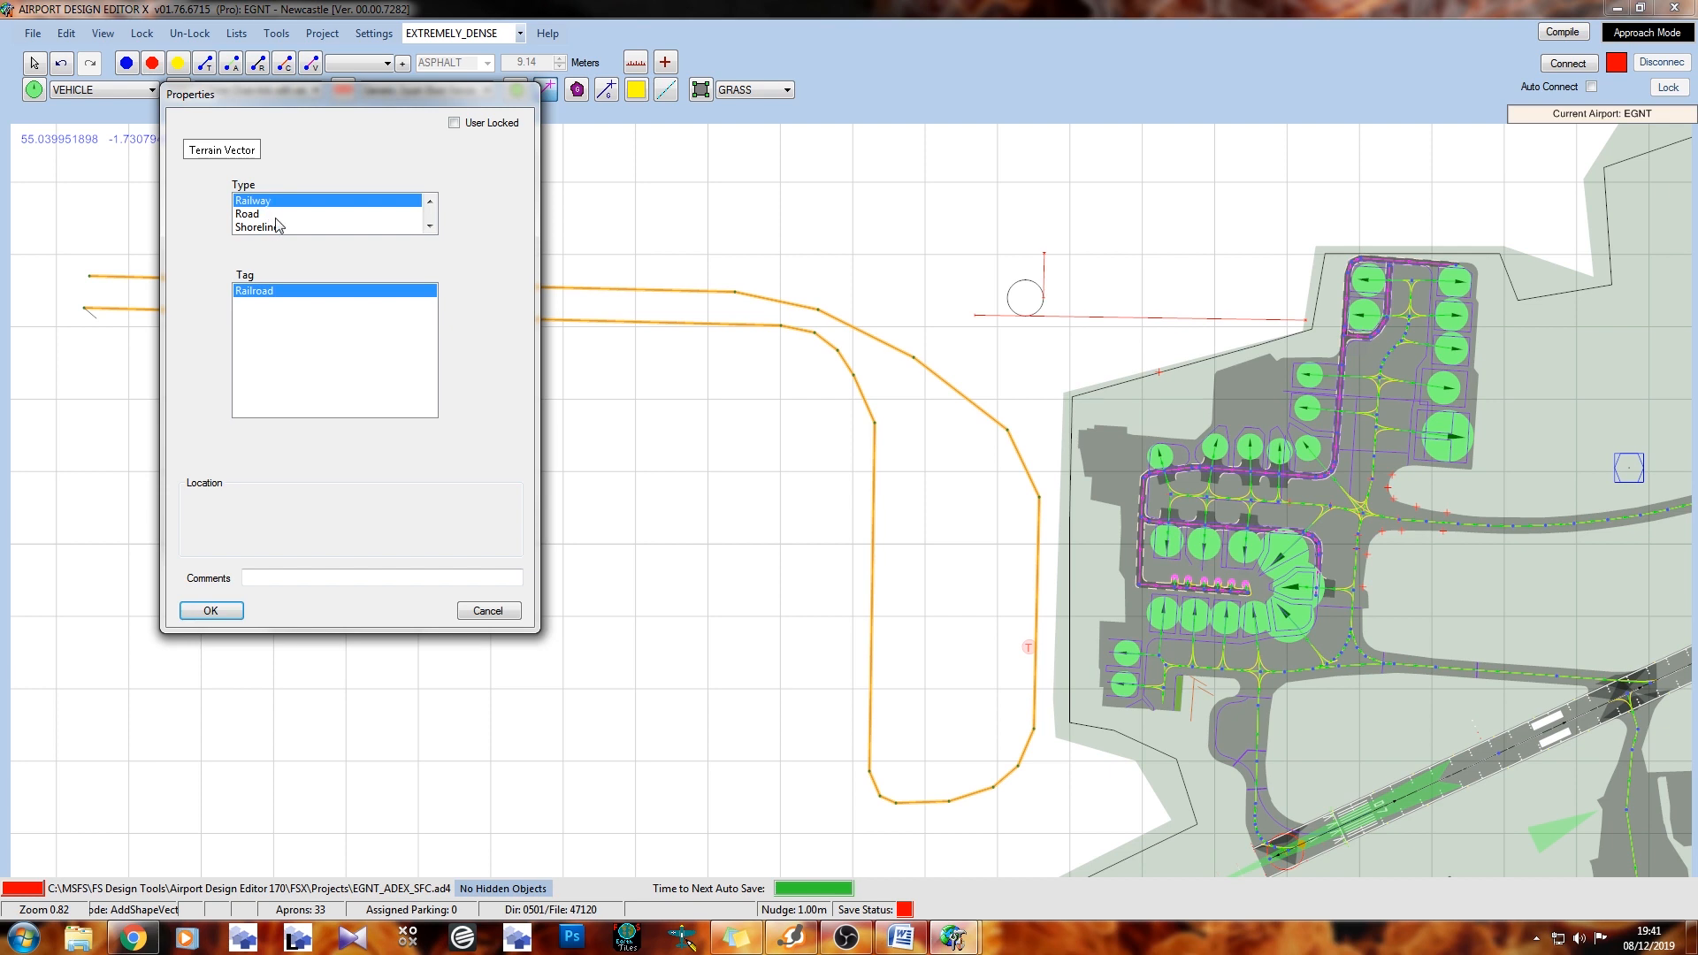
Look through the available terrain line types and their tags in the new line's properties
left_click(429, 225)
left_click(430, 226)
left_click(430, 226)
left_click(430, 226)
left_click(430, 202)
left_click(430, 201)
left_click(430, 202)
left_click(430, 225)
left_click(430, 226)
left_click(430, 225)
left_click(255, 215)
left_click(257, 228)
left_click(259, 214)
left_click(268, 203)
left_click(429, 201)
left_click(430, 202)
left_click(429, 201)
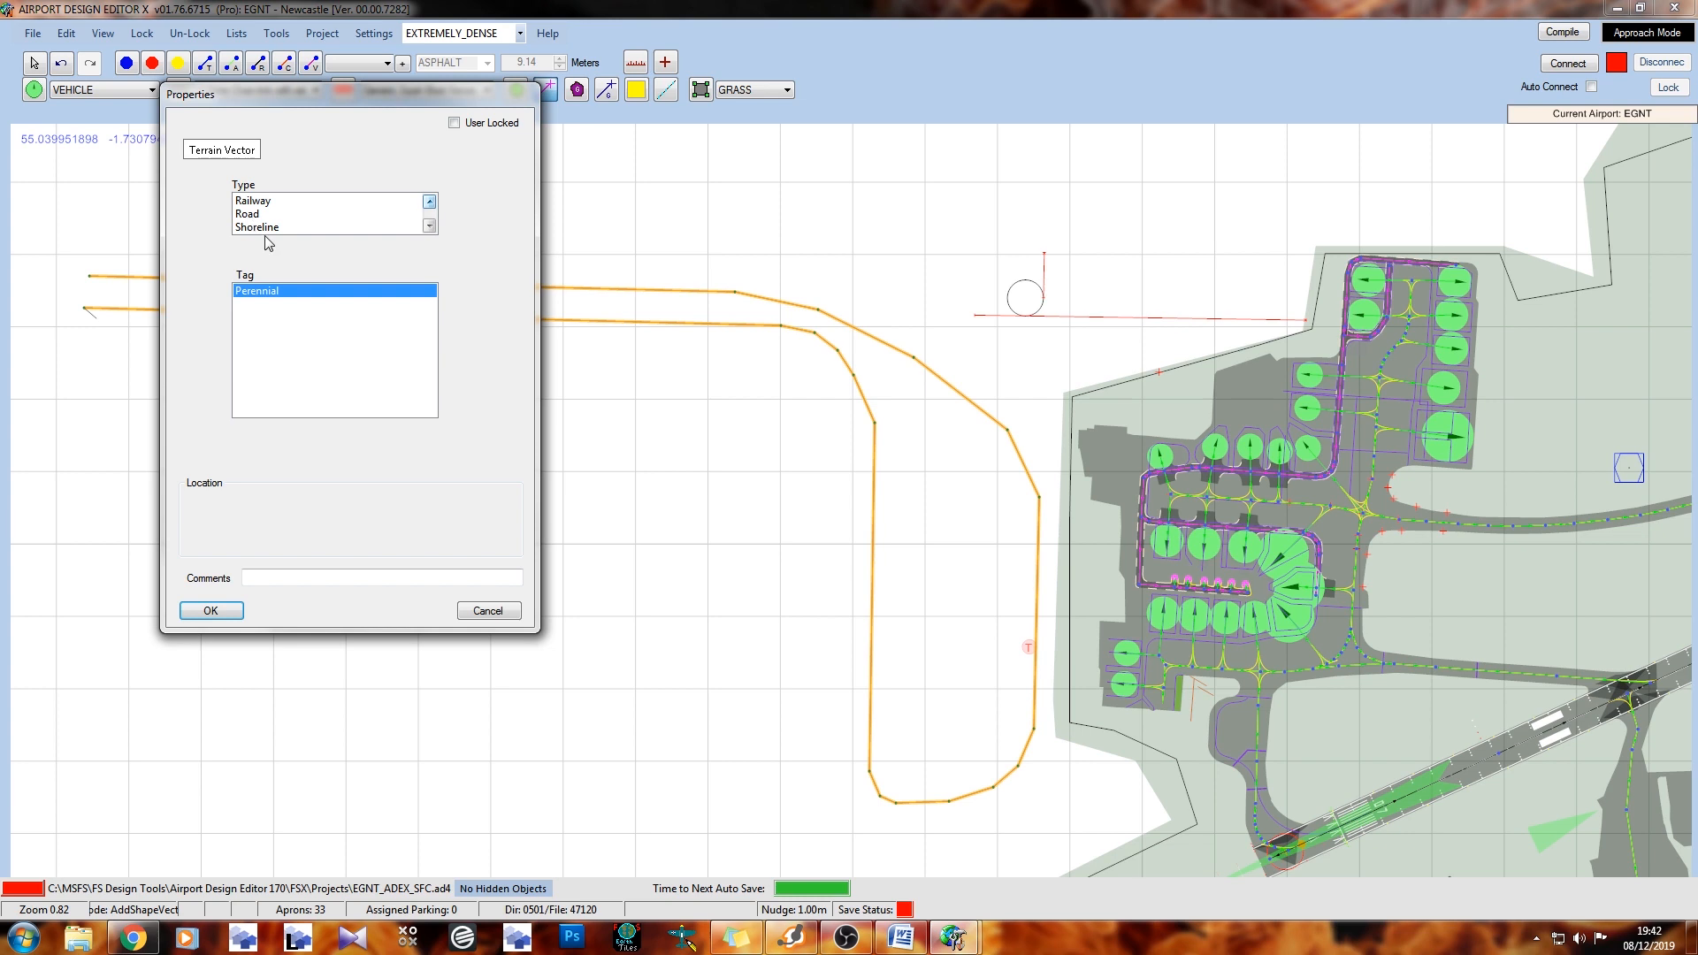
Set the terrain line's type to Road with the Asphalt 4 Lanes Divided Median tag and accept the properties
left_click(275, 214)
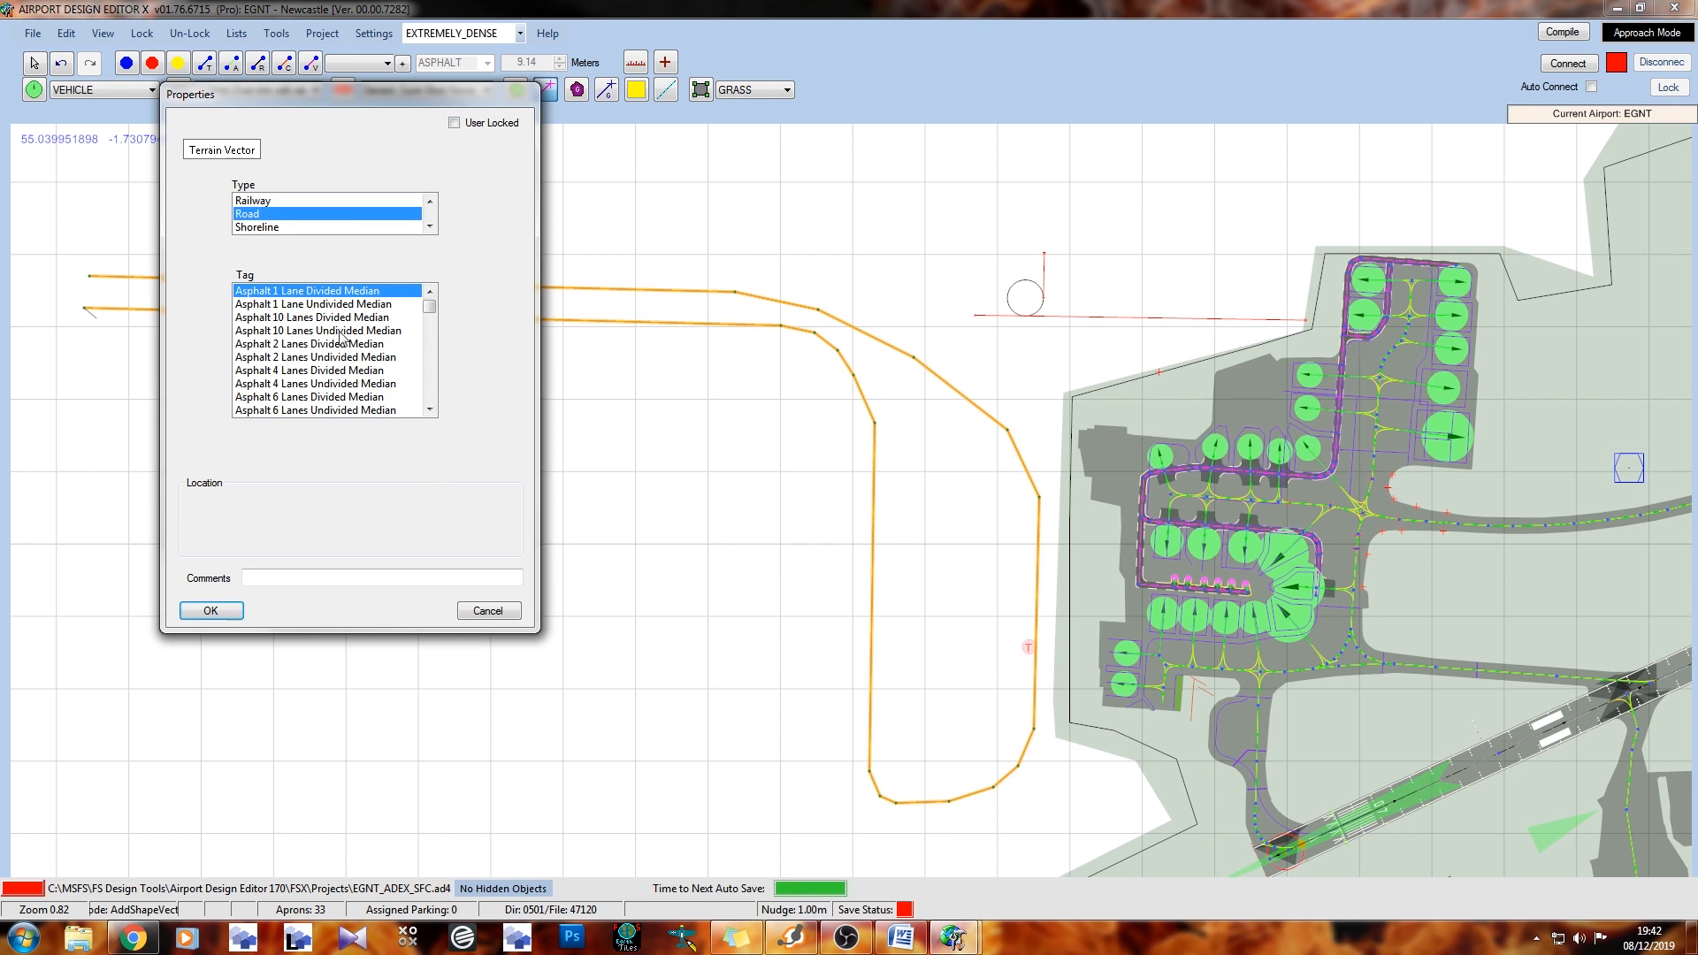
left_click(287, 317)
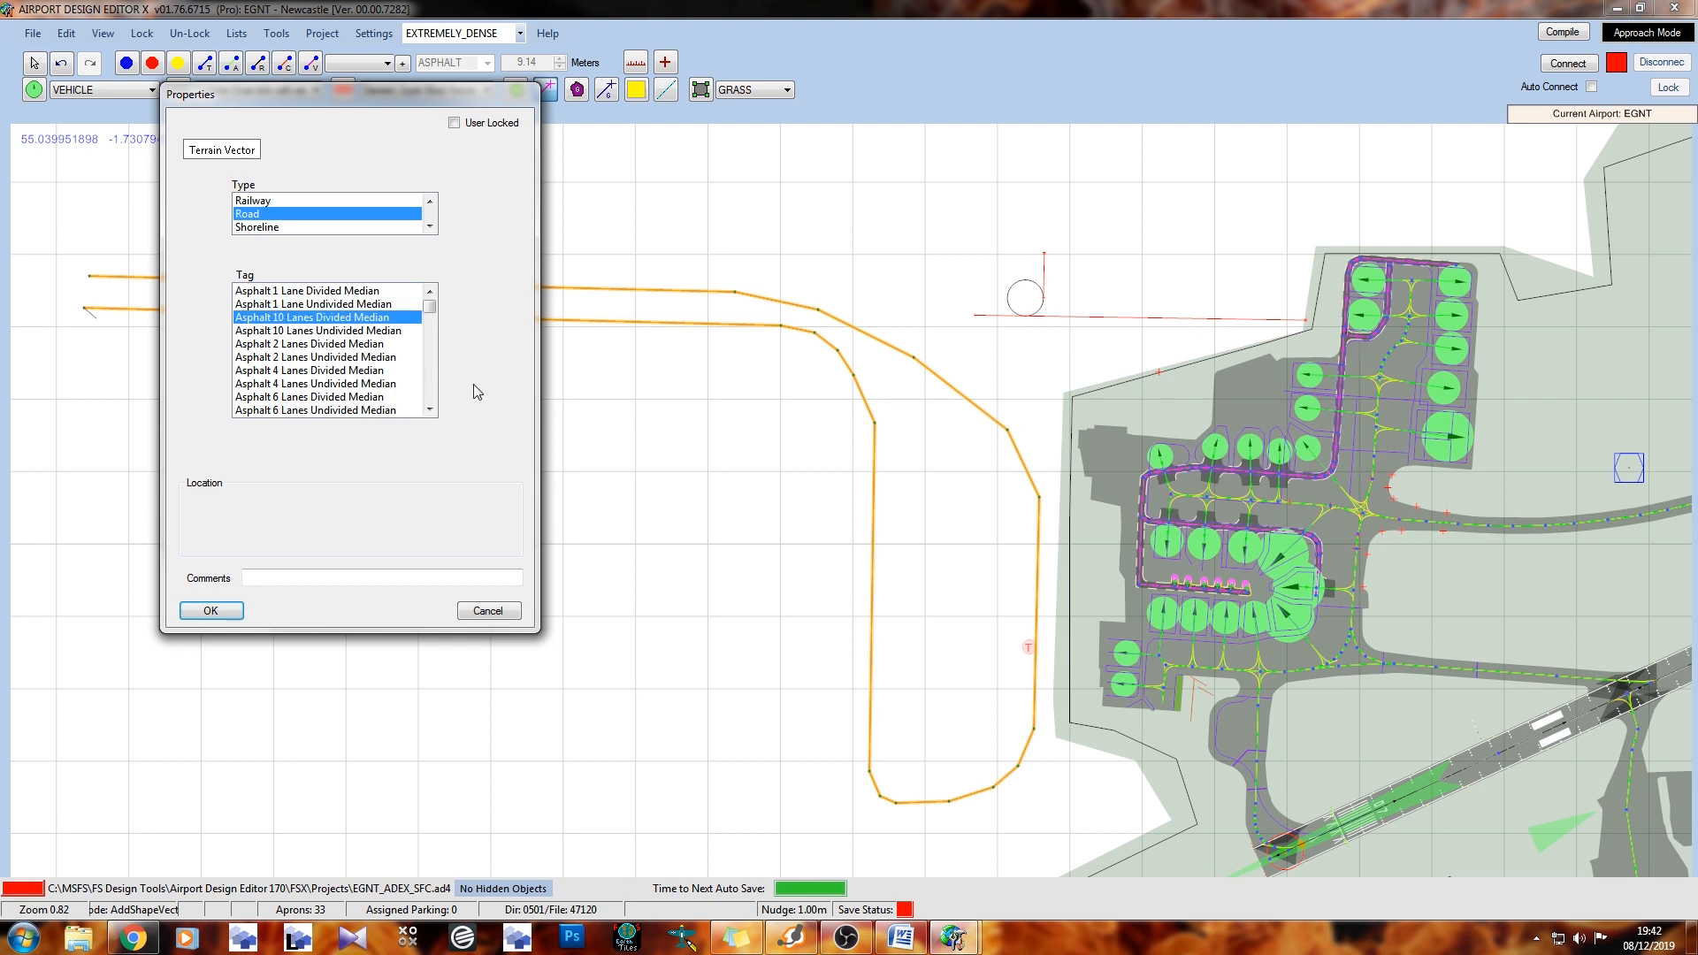
left_click(429, 409)
left_click(429, 409)
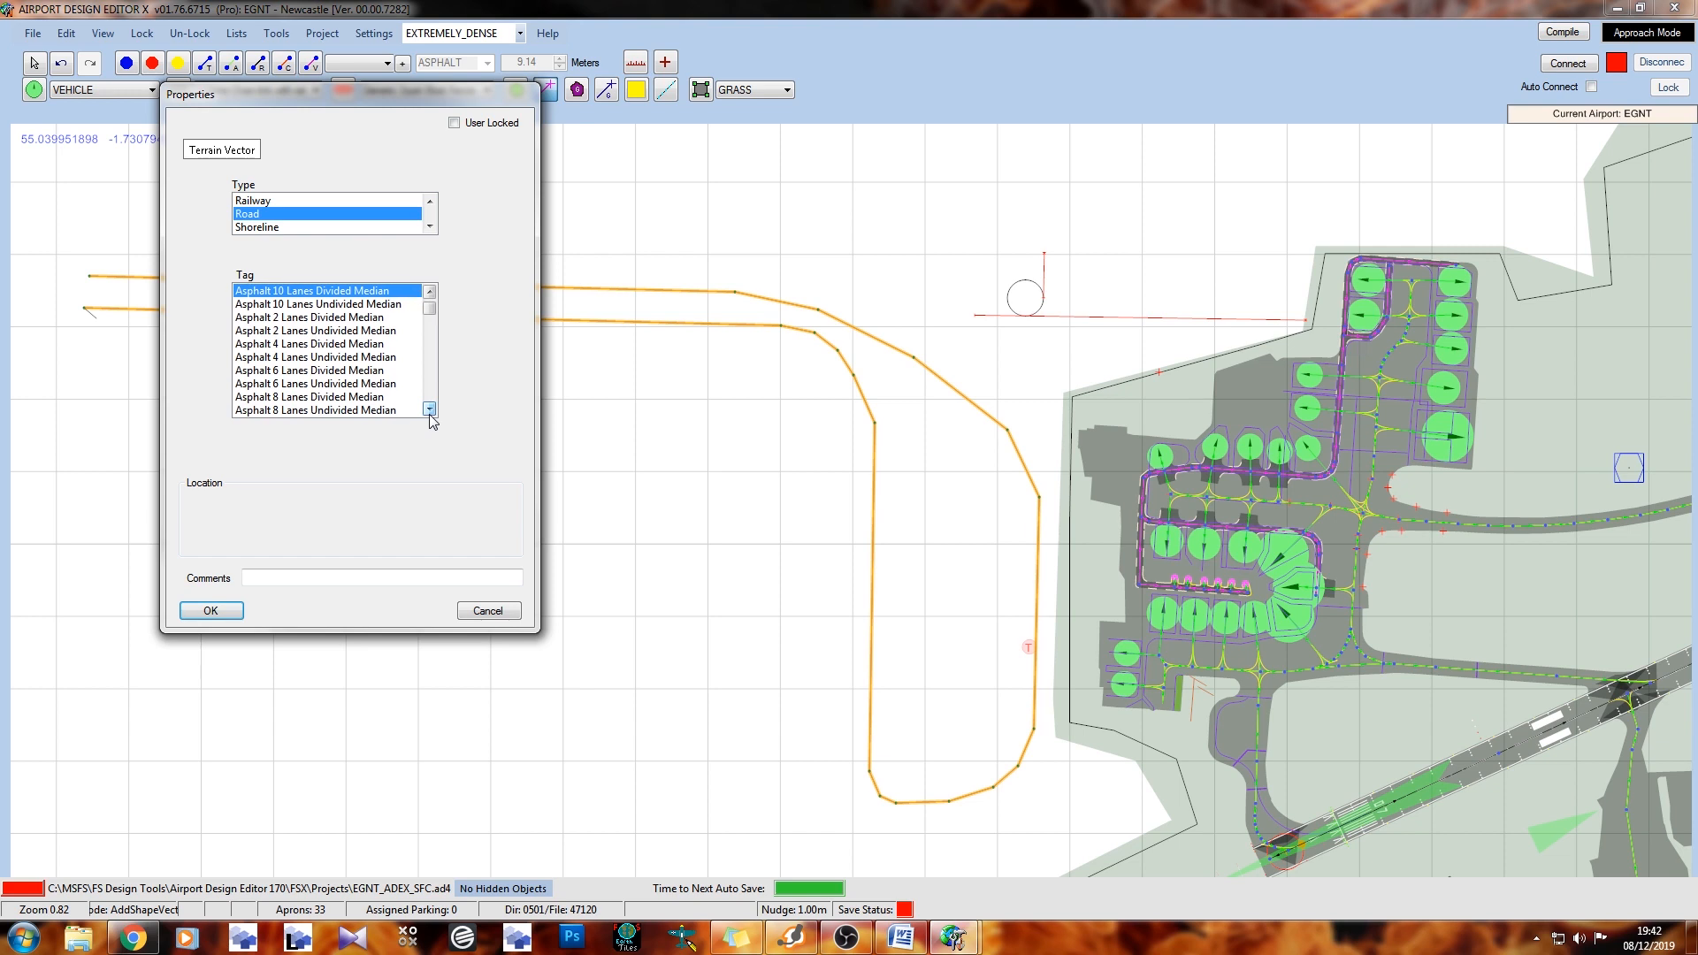
left_click(429, 410)
left_click(429, 410)
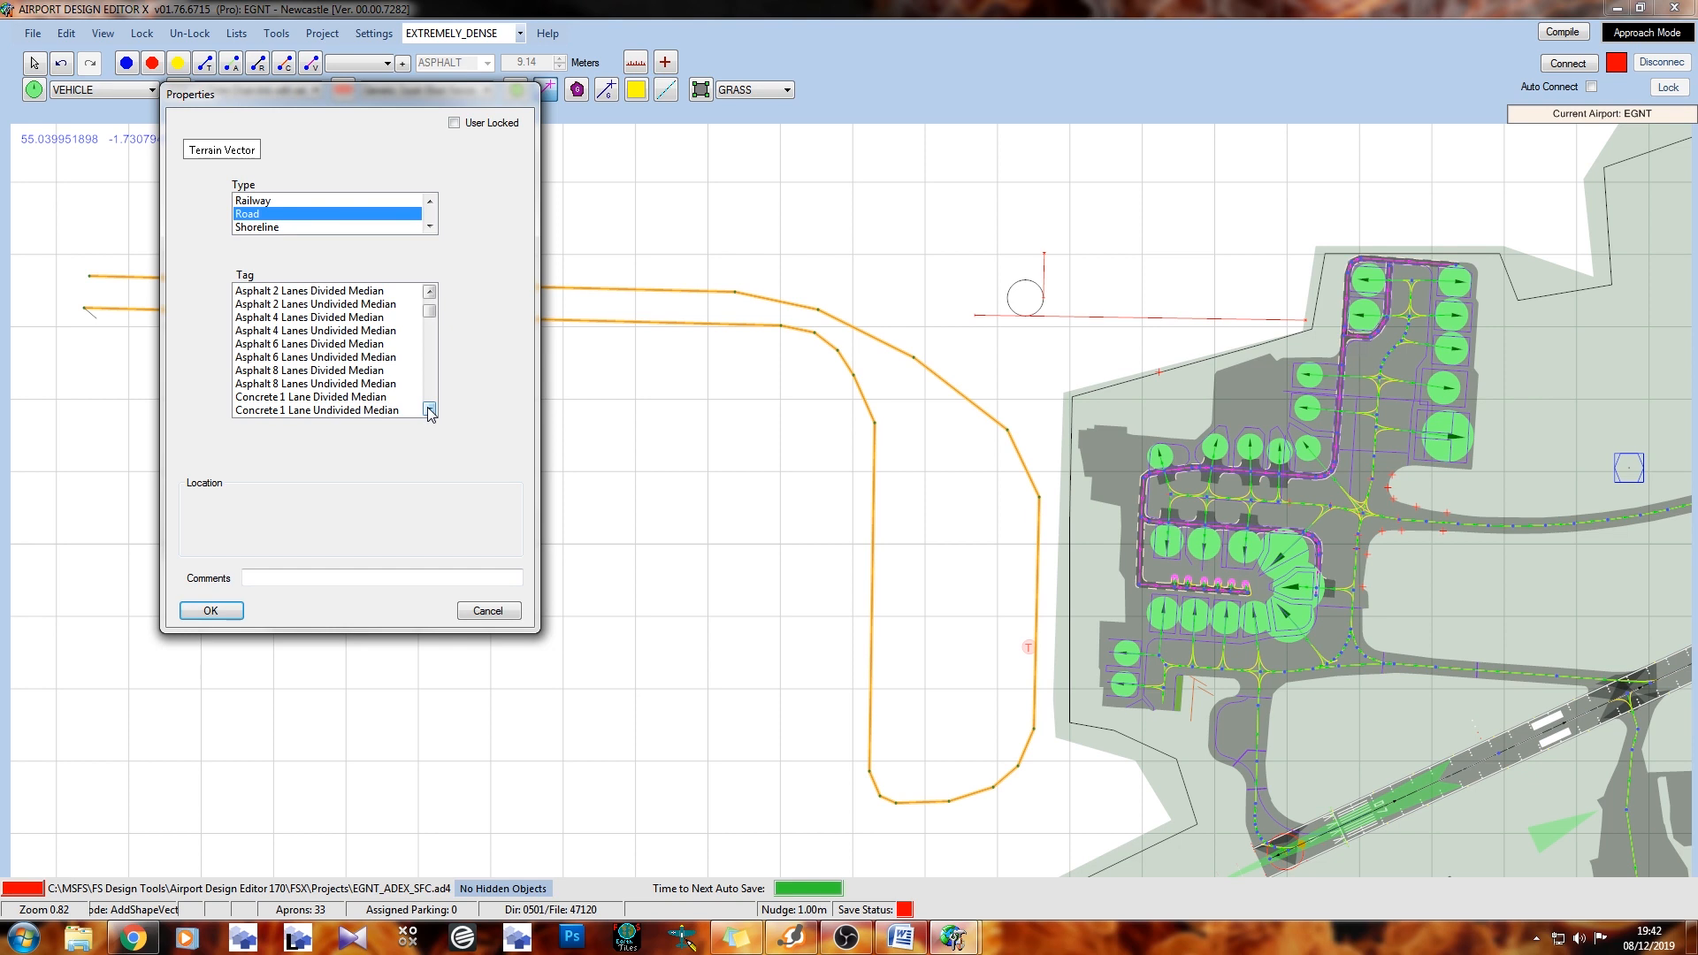
left_click(285, 317)
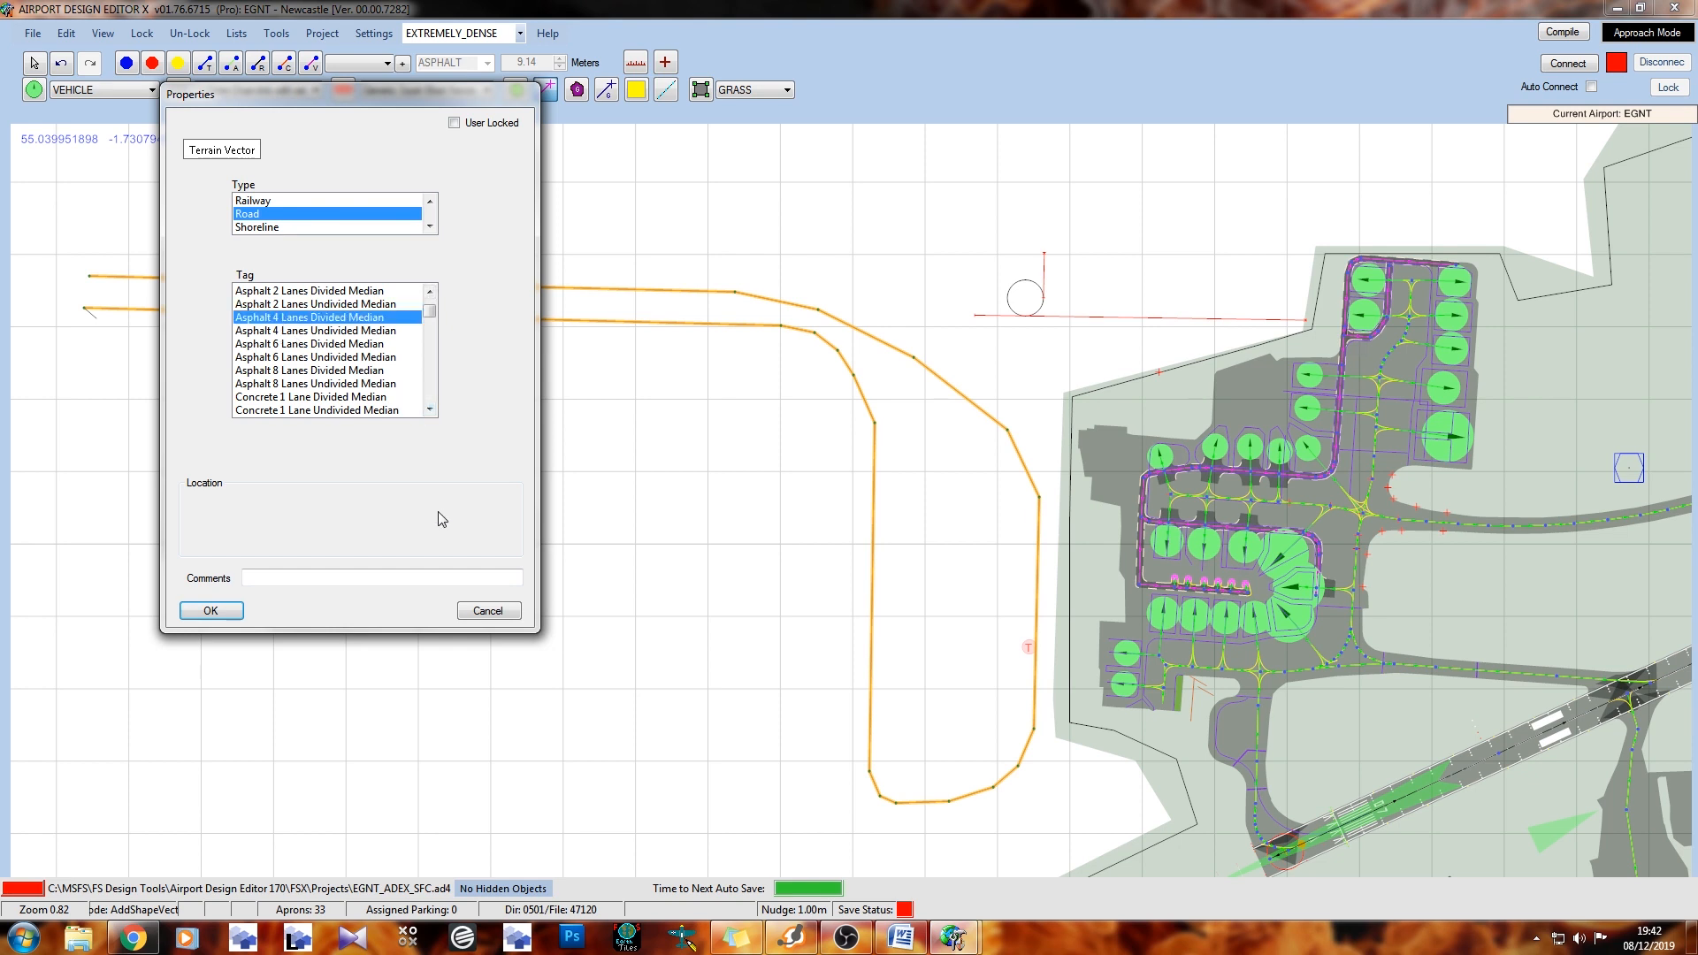
left_click(215, 610)
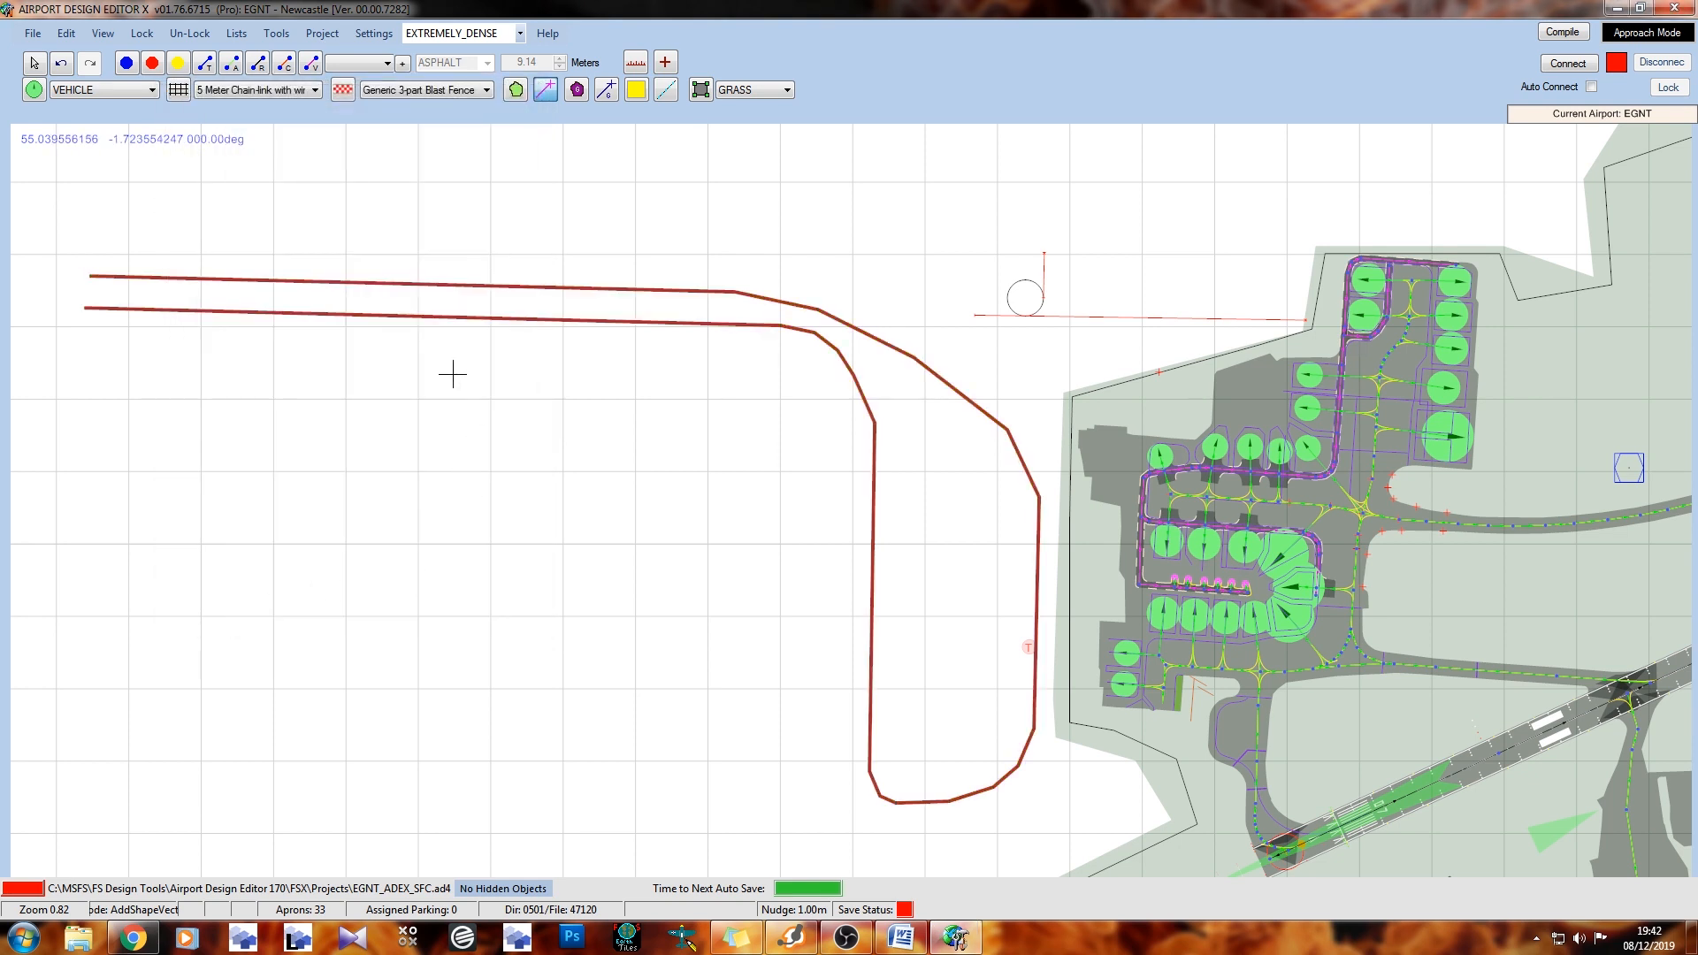
Draw a twelve-point, roughly oval custom ground polygon on the grass between the southwest taxiway and the runway 07 threshold
scroll(446, 369, "up", 1)
scroll(720, 474, "down", 4)
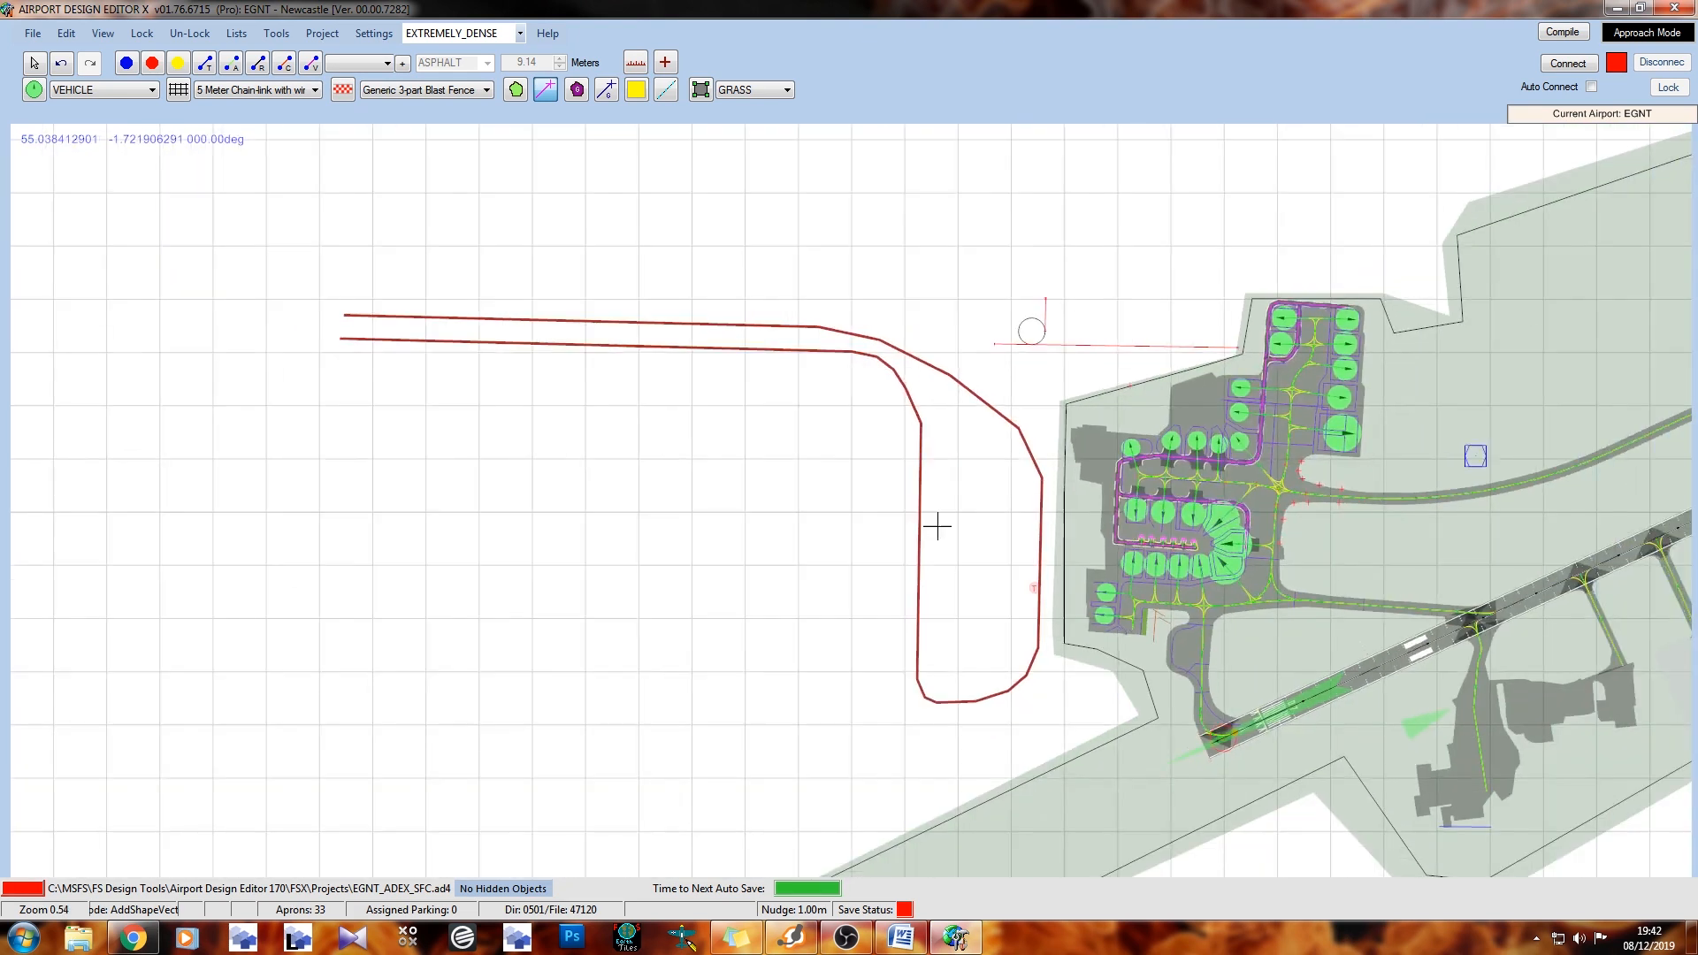
right_click_drag(1064, 469, 747, 460)
right_click_drag(931, 527, 683, 534)
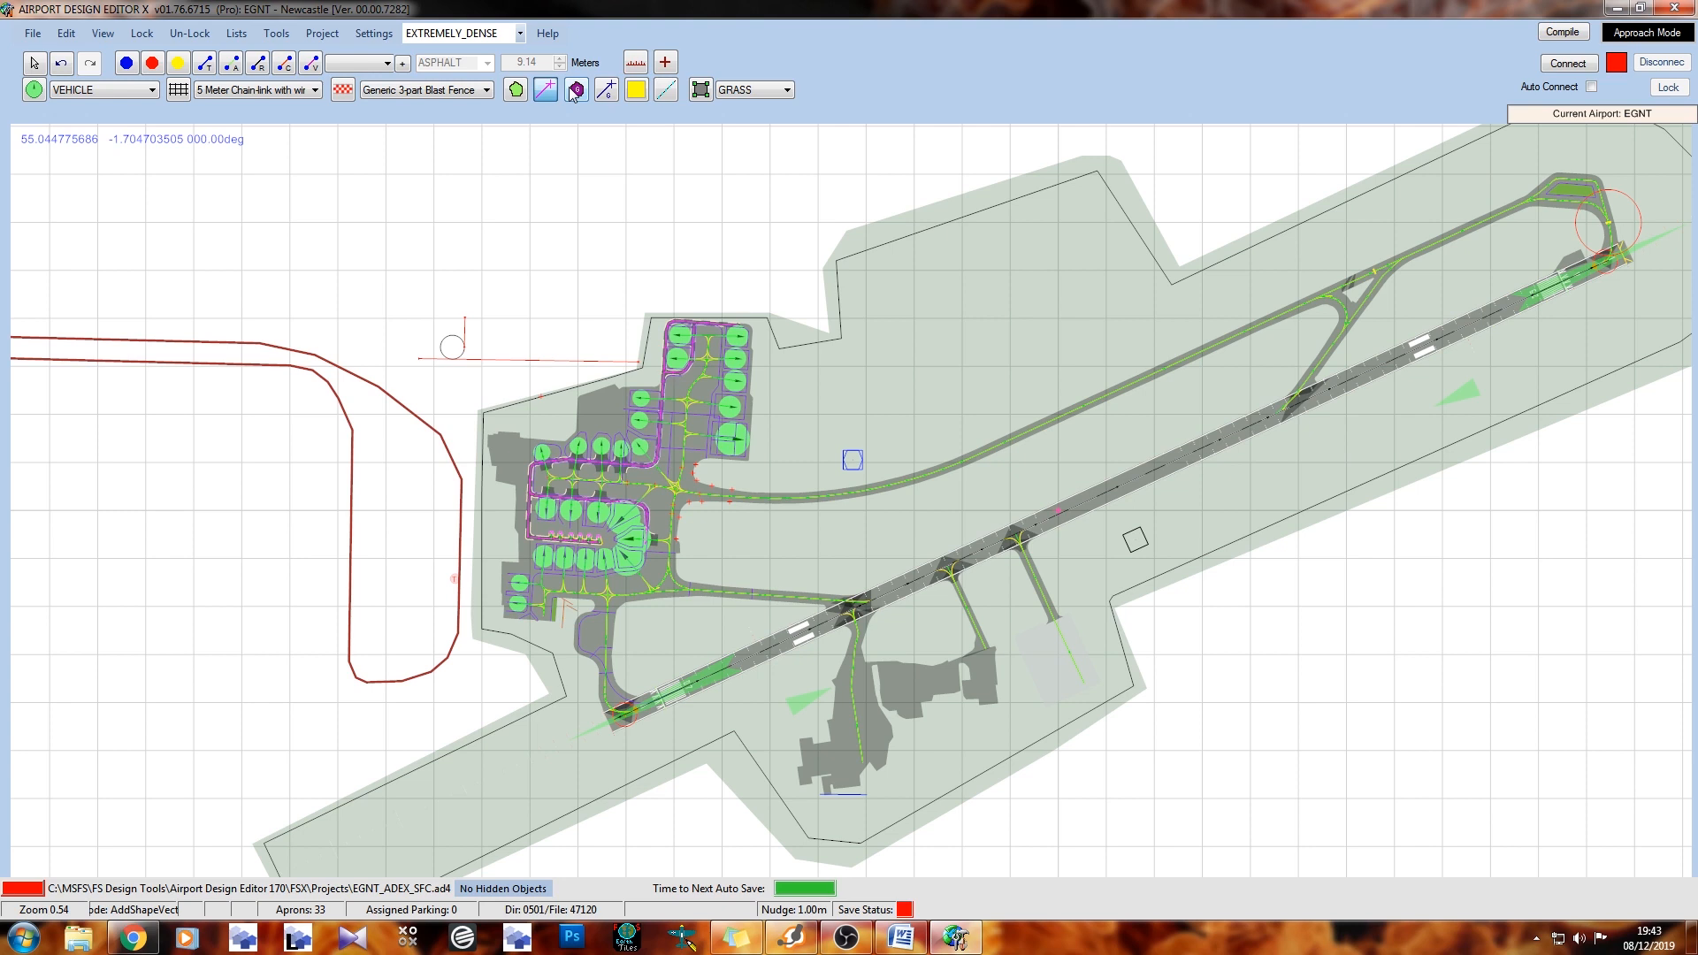
left_click(574, 91)
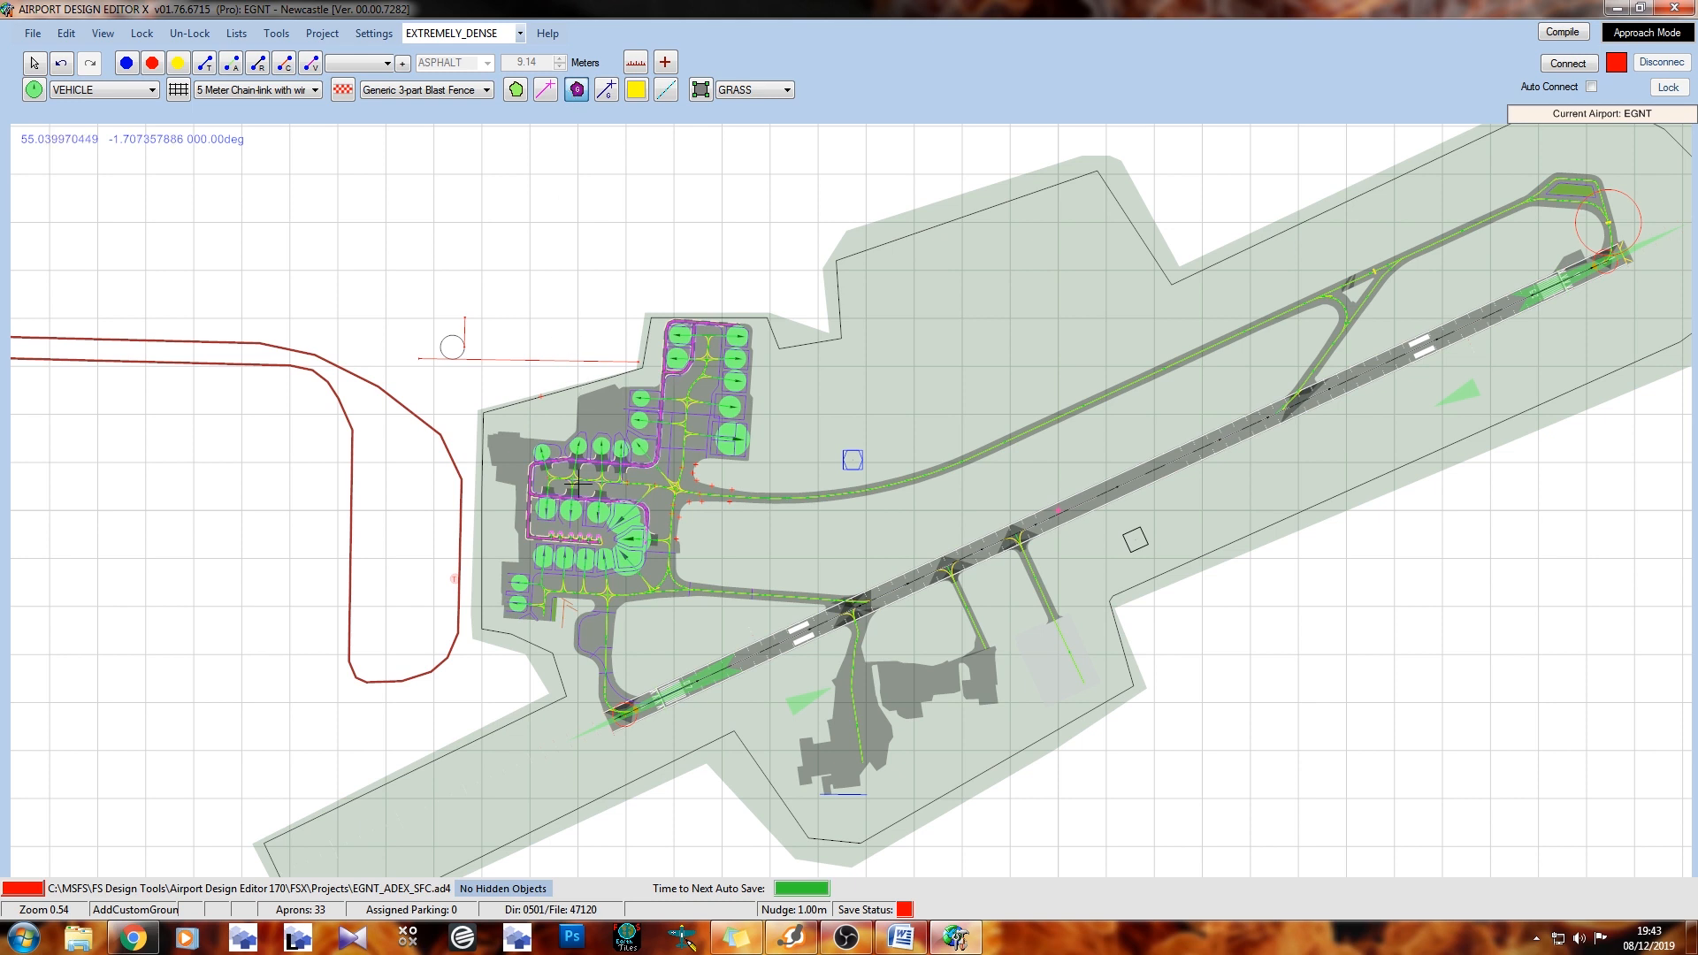
scroll(628, 540, "up", 4)
scroll(725, 325, "up", 3)
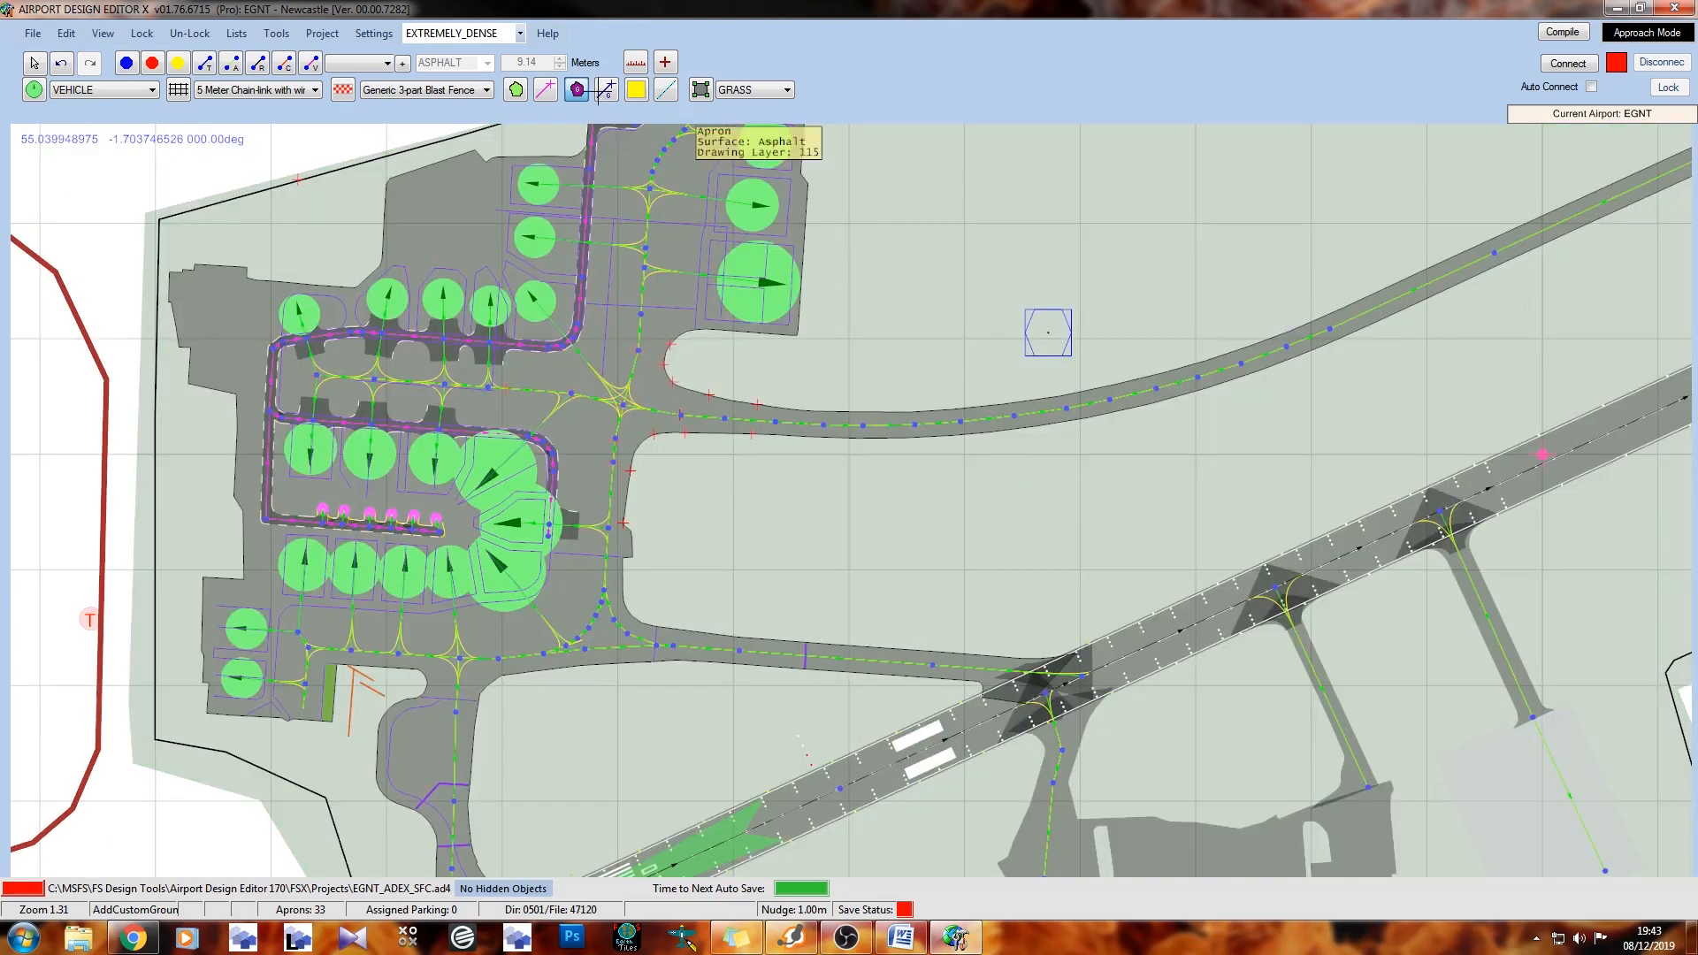
middle_click_drag(606, 644, 741, 456)
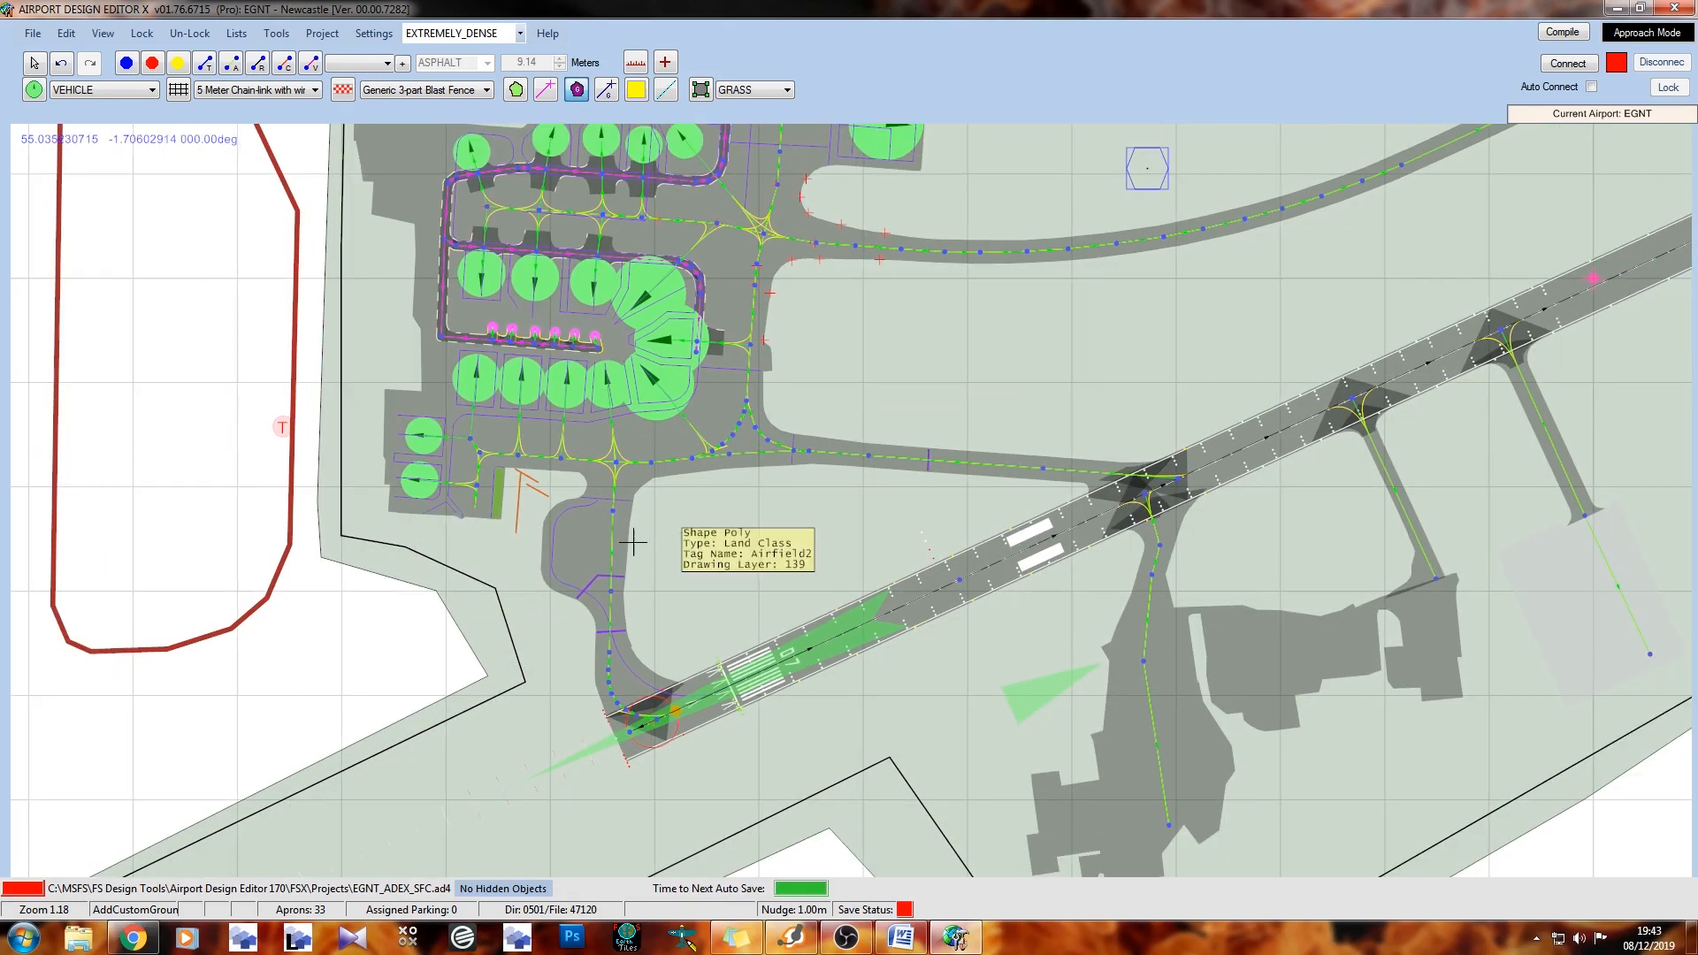
scroll(552, 576, "up", 4)
scroll(551, 576, "up", 2)
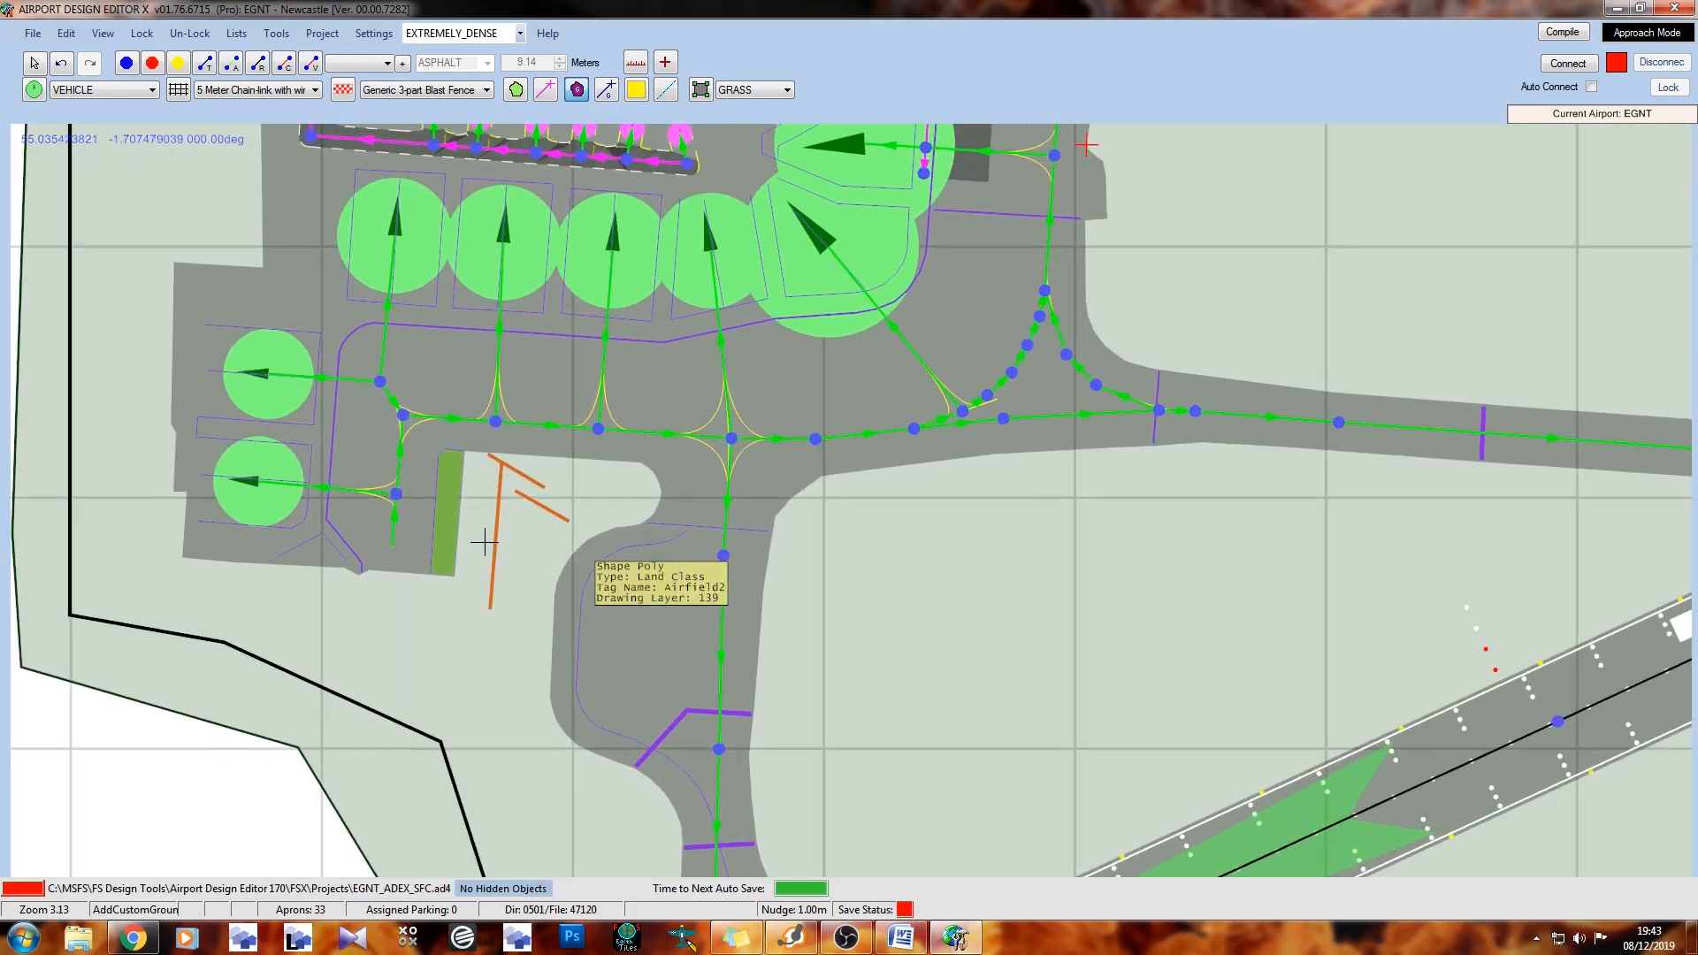
middle_click_drag(432, 623, 640, 413)
middle_click_drag(1140, 531, 695, 522)
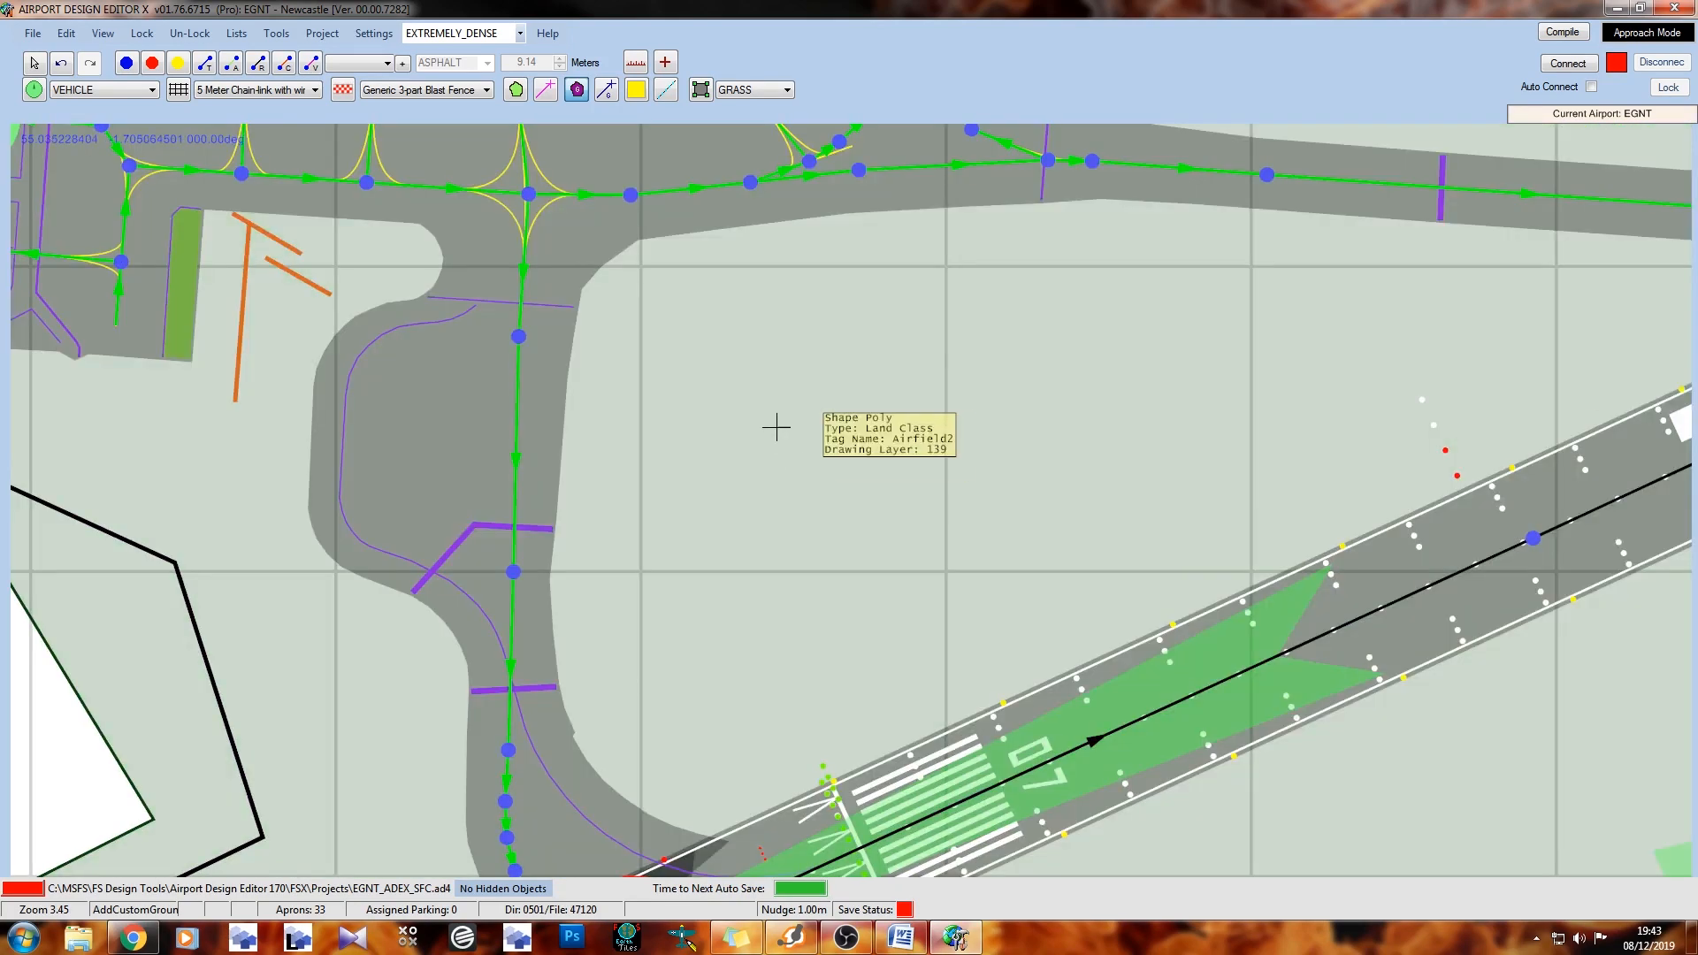
left_click(714, 430)
left_click(767, 357)
left_click(854, 338)
left_click(946, 340)
left_click(1005, 362)
left_click(1023, 407)
left_click(1024, 471)
left_click(989, 542)
left_click(892, 564)
left_click(809, 565)
left_click(733, 541)
double_click(703, 482)
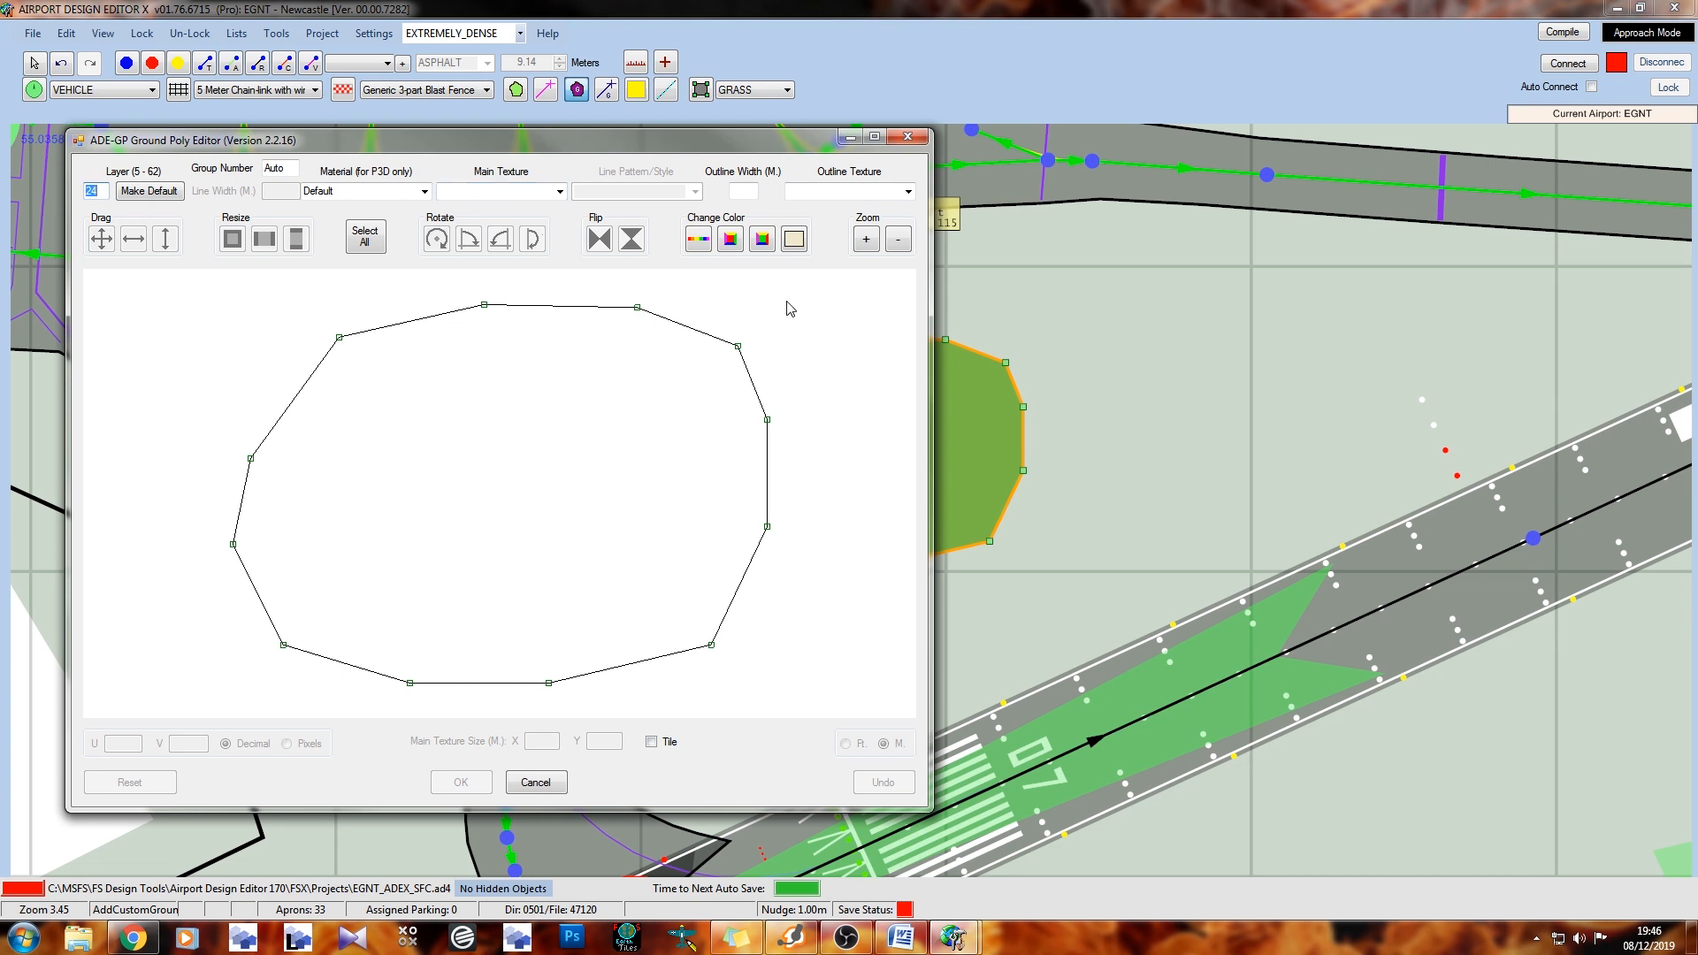
Set the ground polygon's main texture to gp_CrossHatch_Red and shift the polygon editor aside to compare it with the shape on the map
left_click(560, 191)
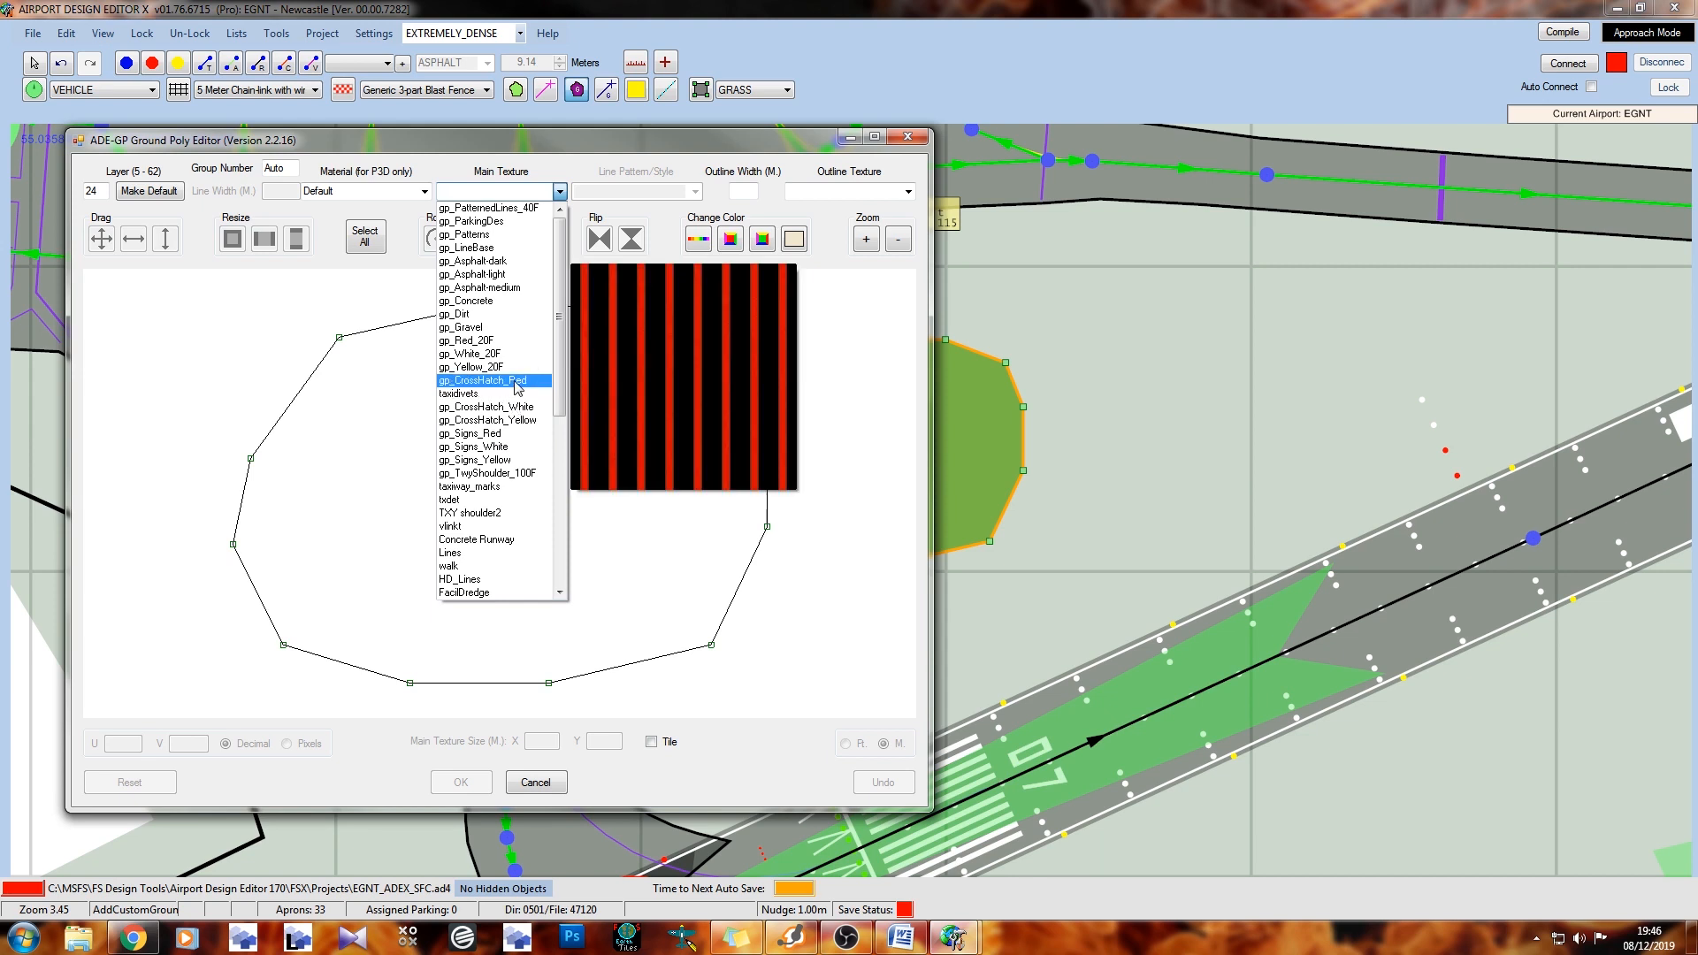
left_click(516, 380)
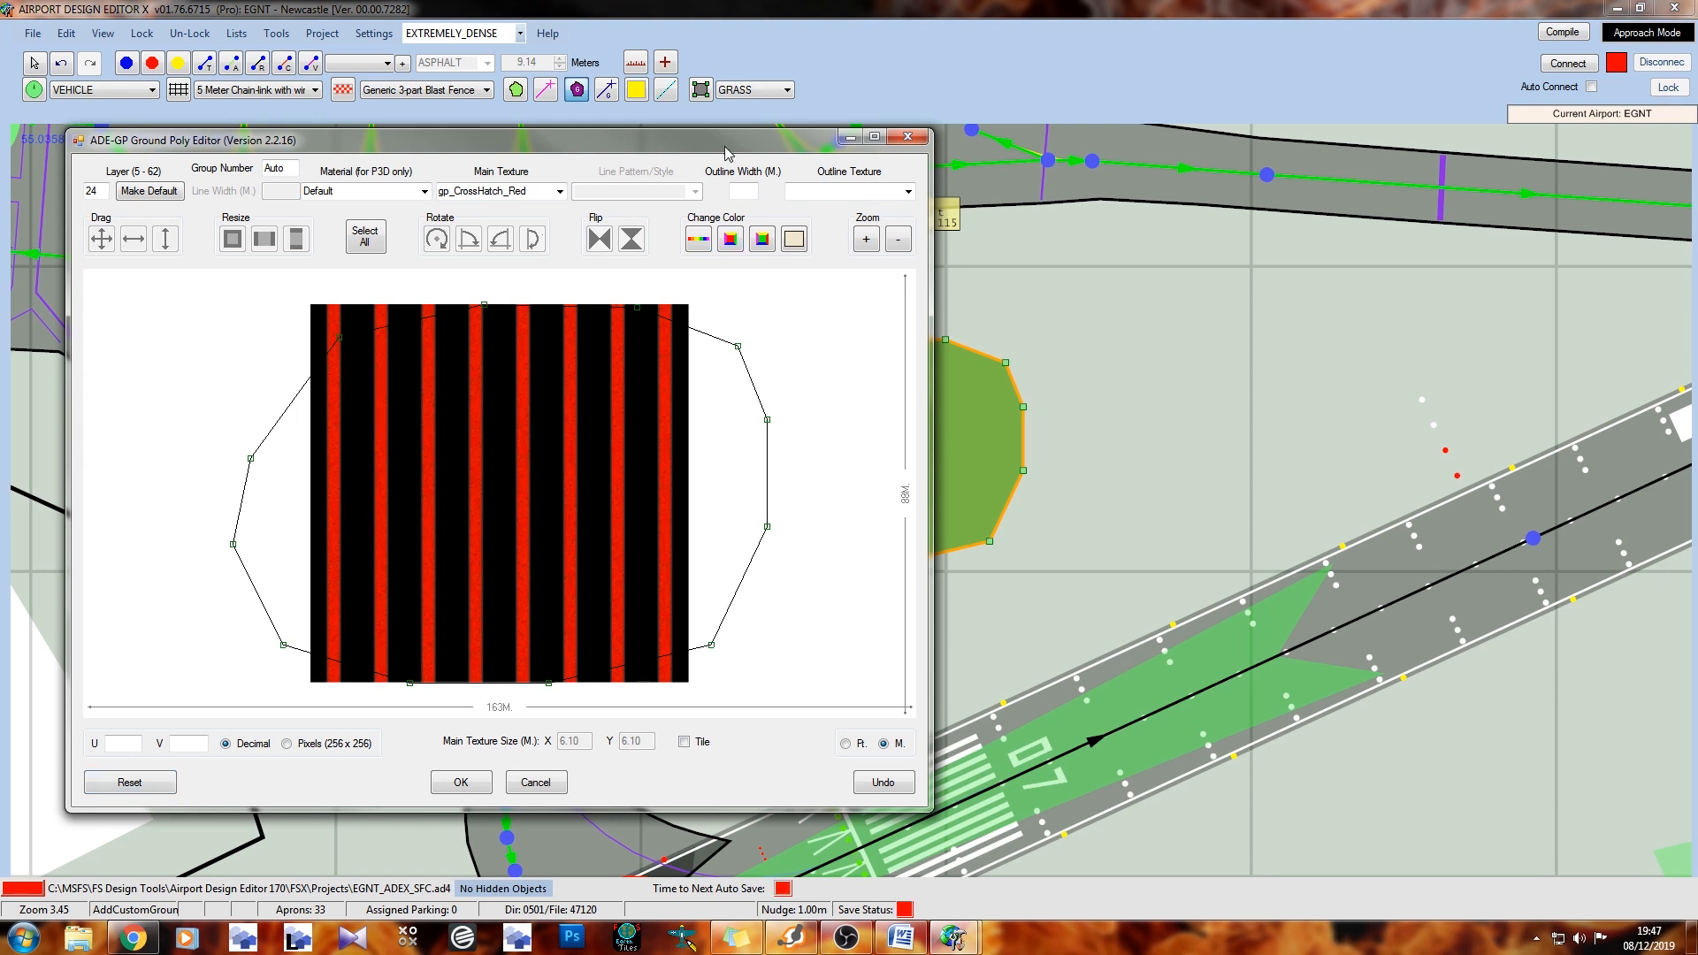
left_click_drag(726, 142, 154, 120)
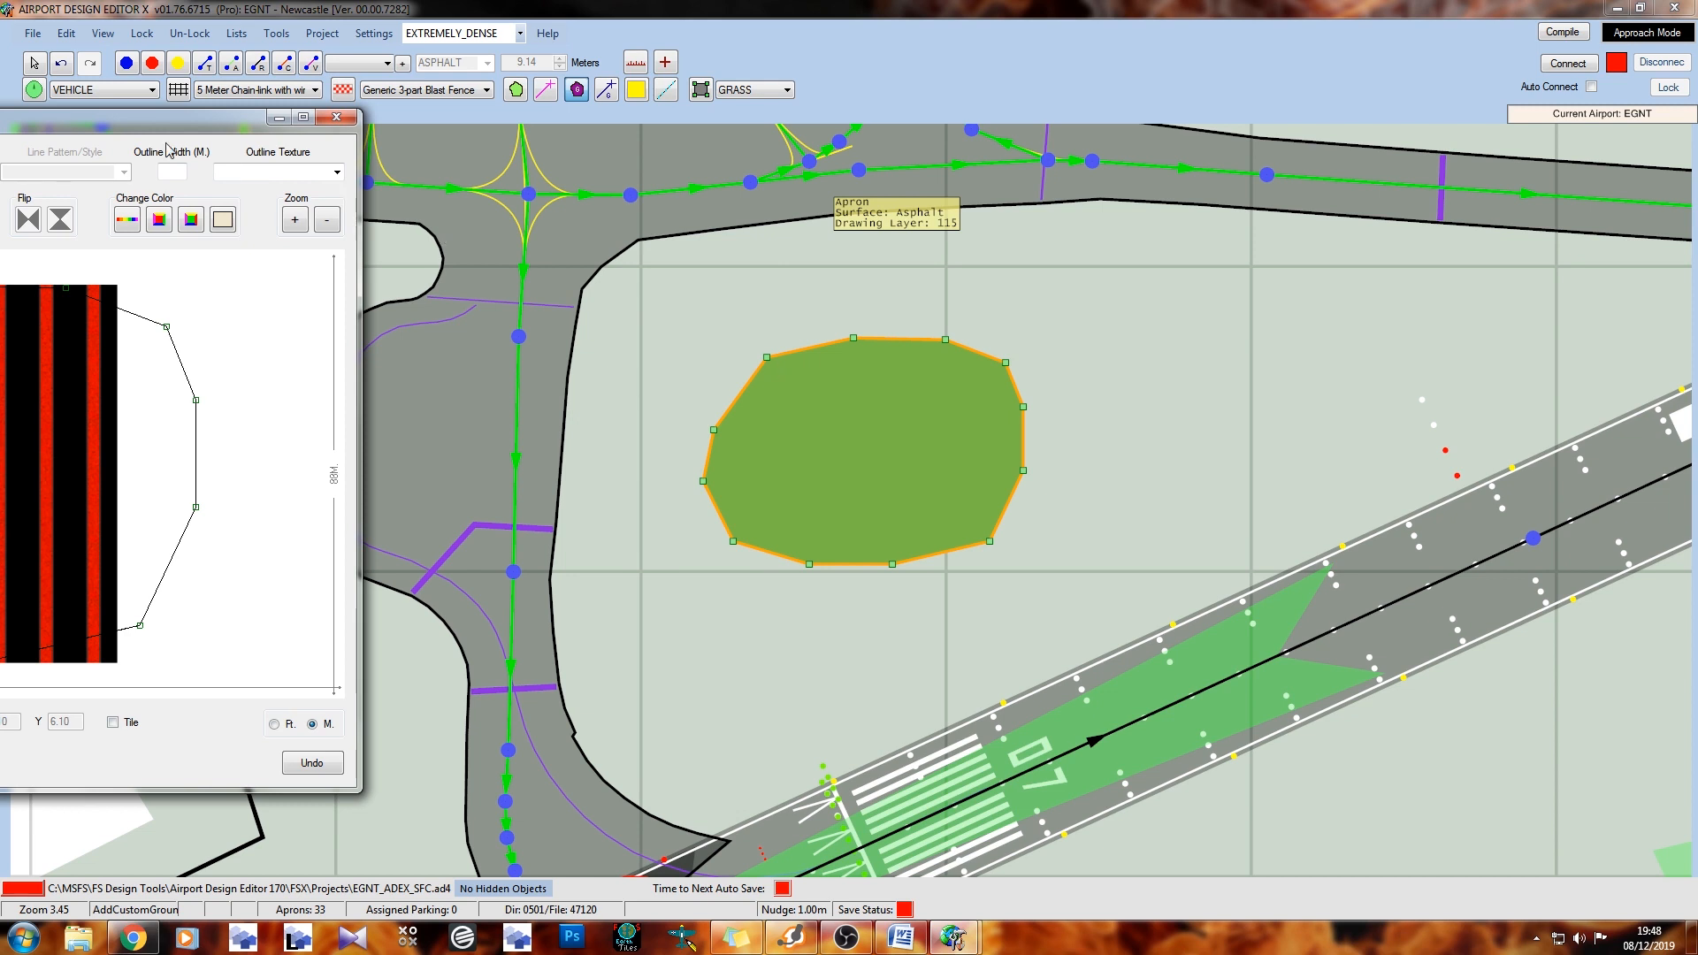
left_click_drag(149, 125, 587, 130)
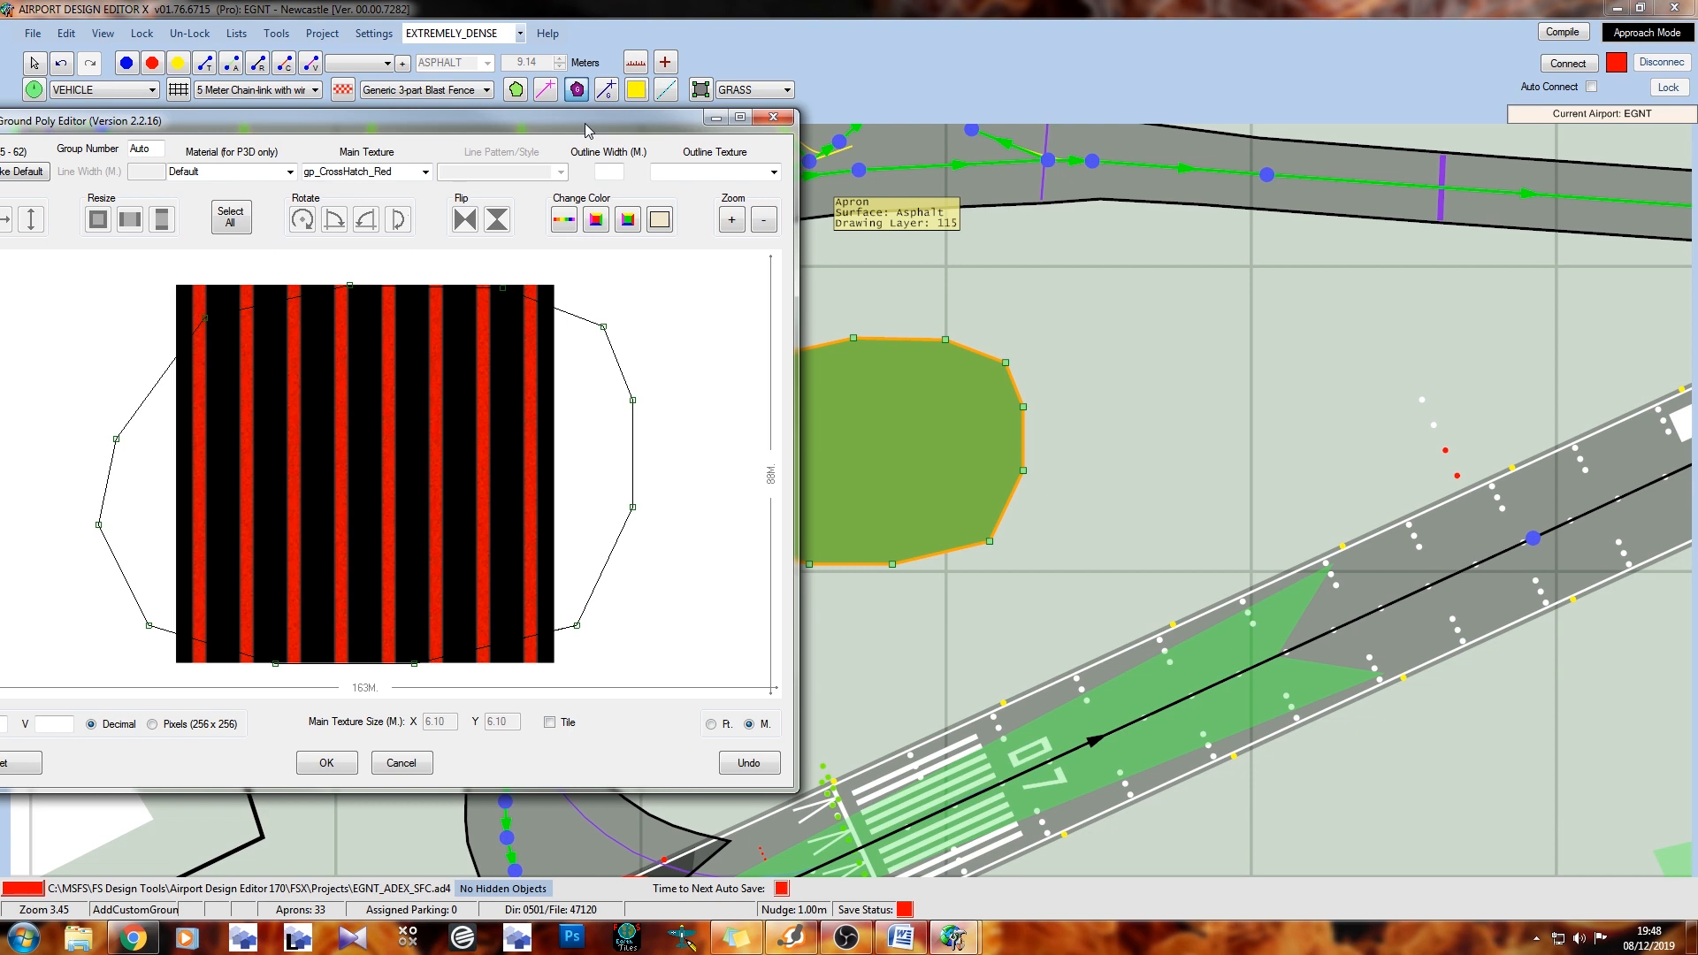
left_click_drag(585, 130, 372, 190)
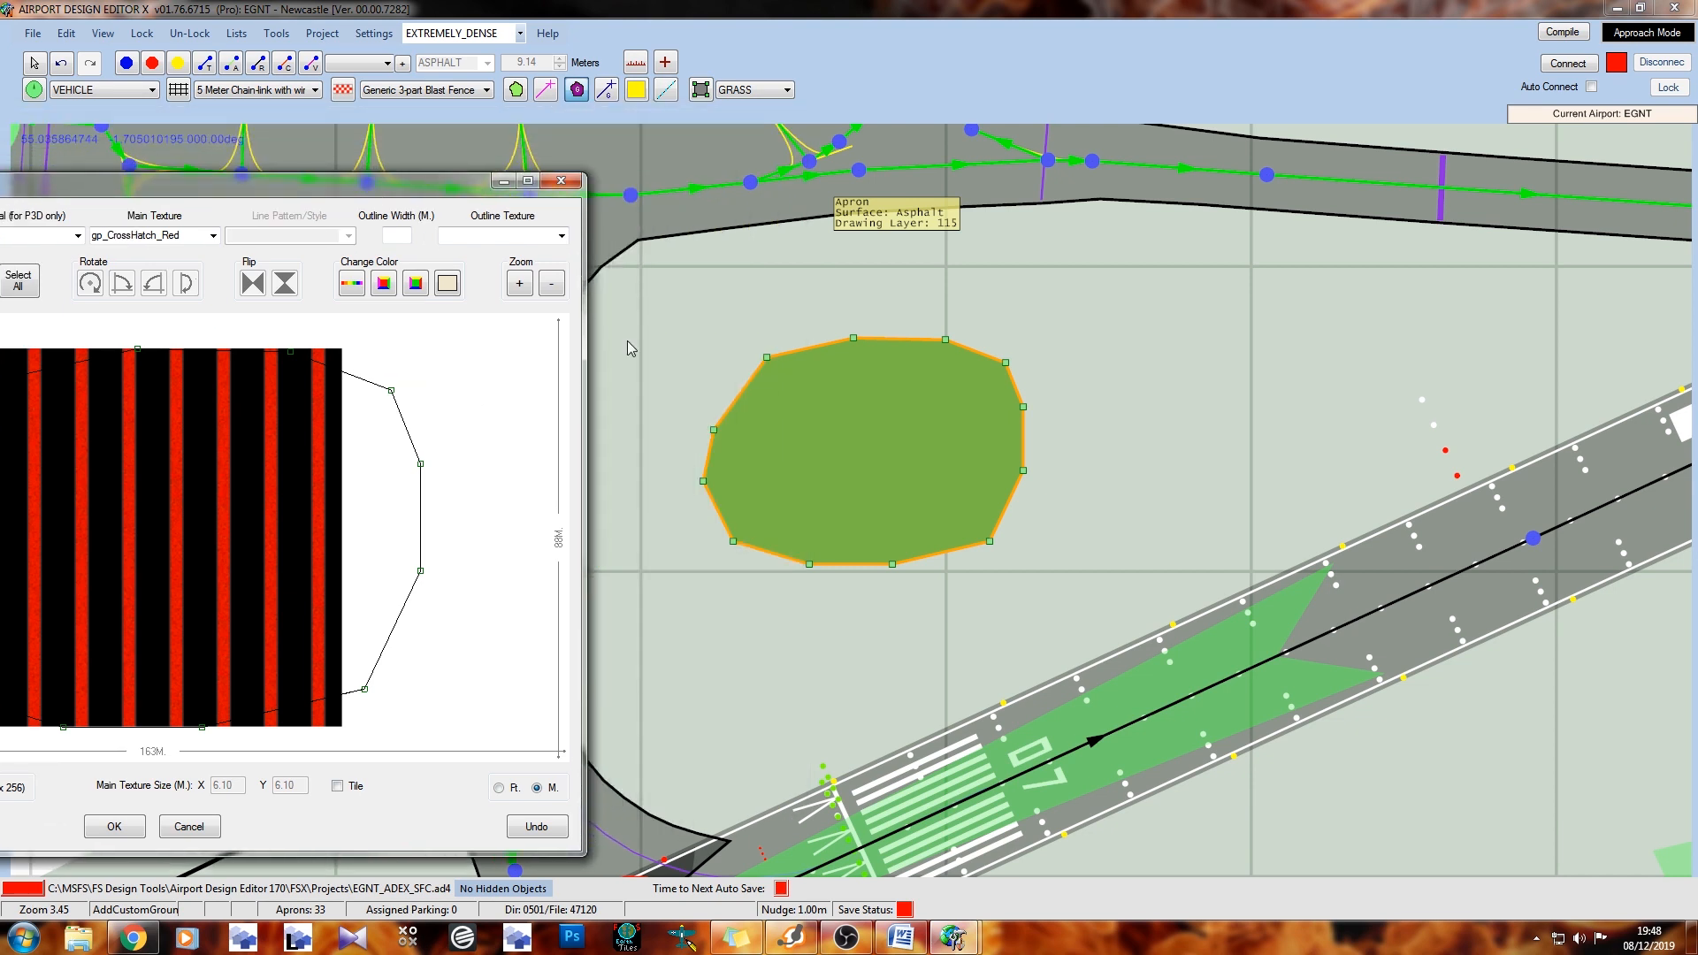
left_click_drag(359, 188, 645, 170)
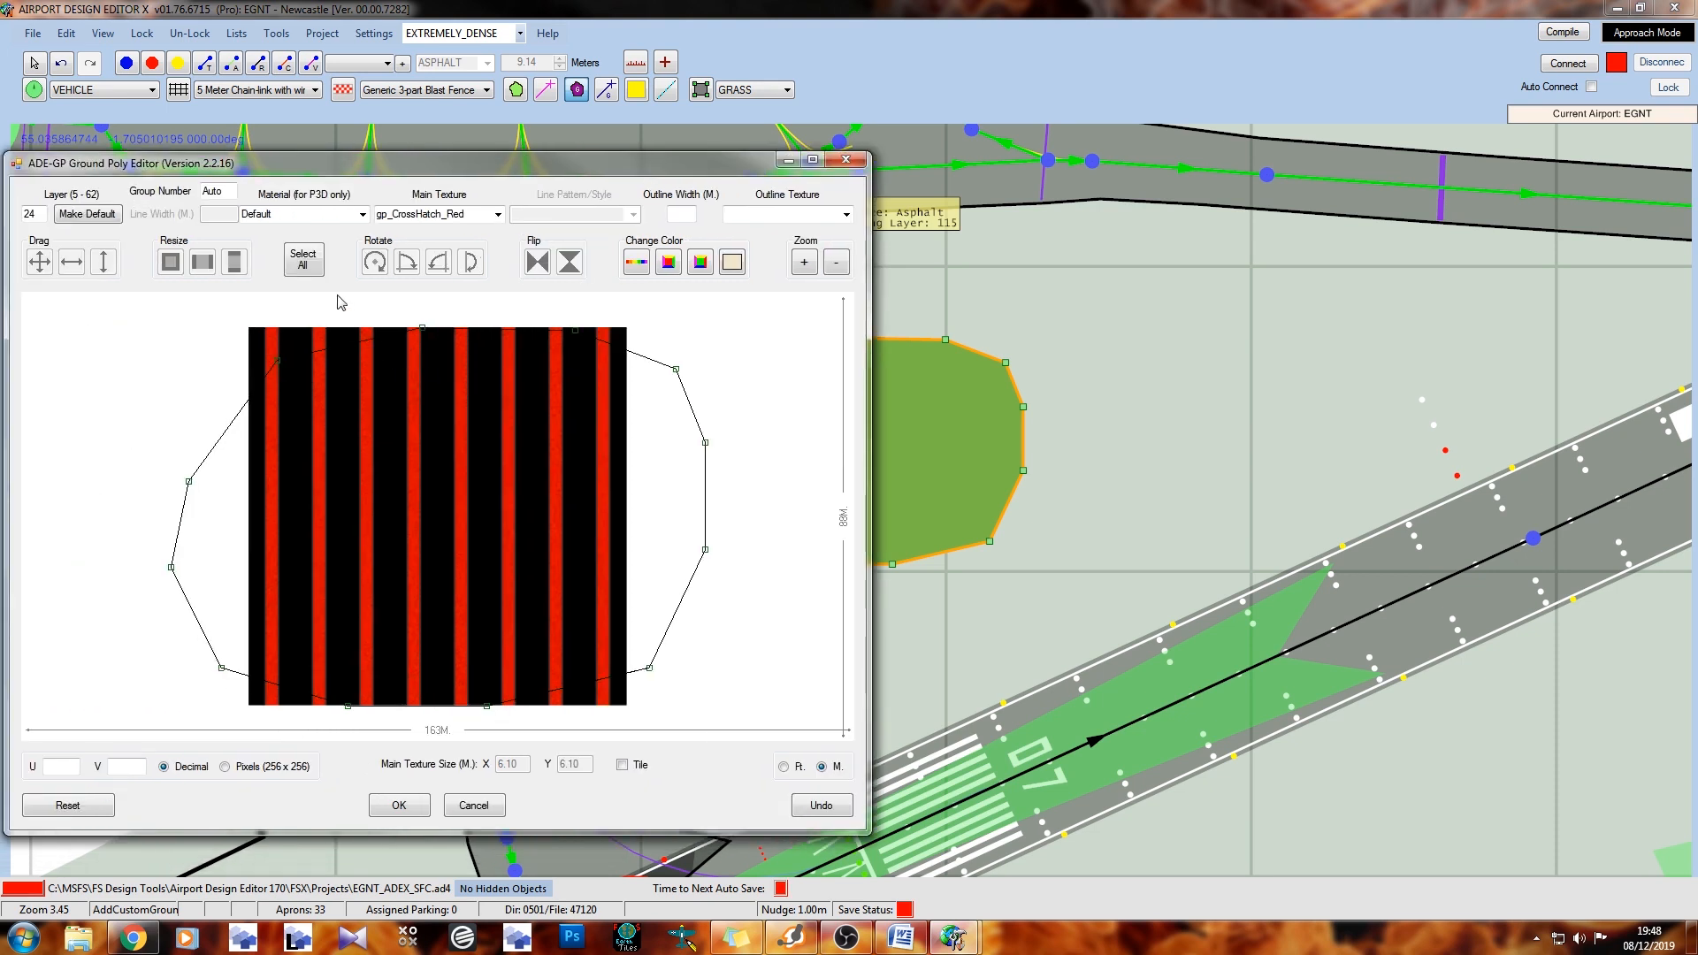
Select all points of the ground polygon and enlarge them proportionally over the texture to about 137%
left_click(302, 259)
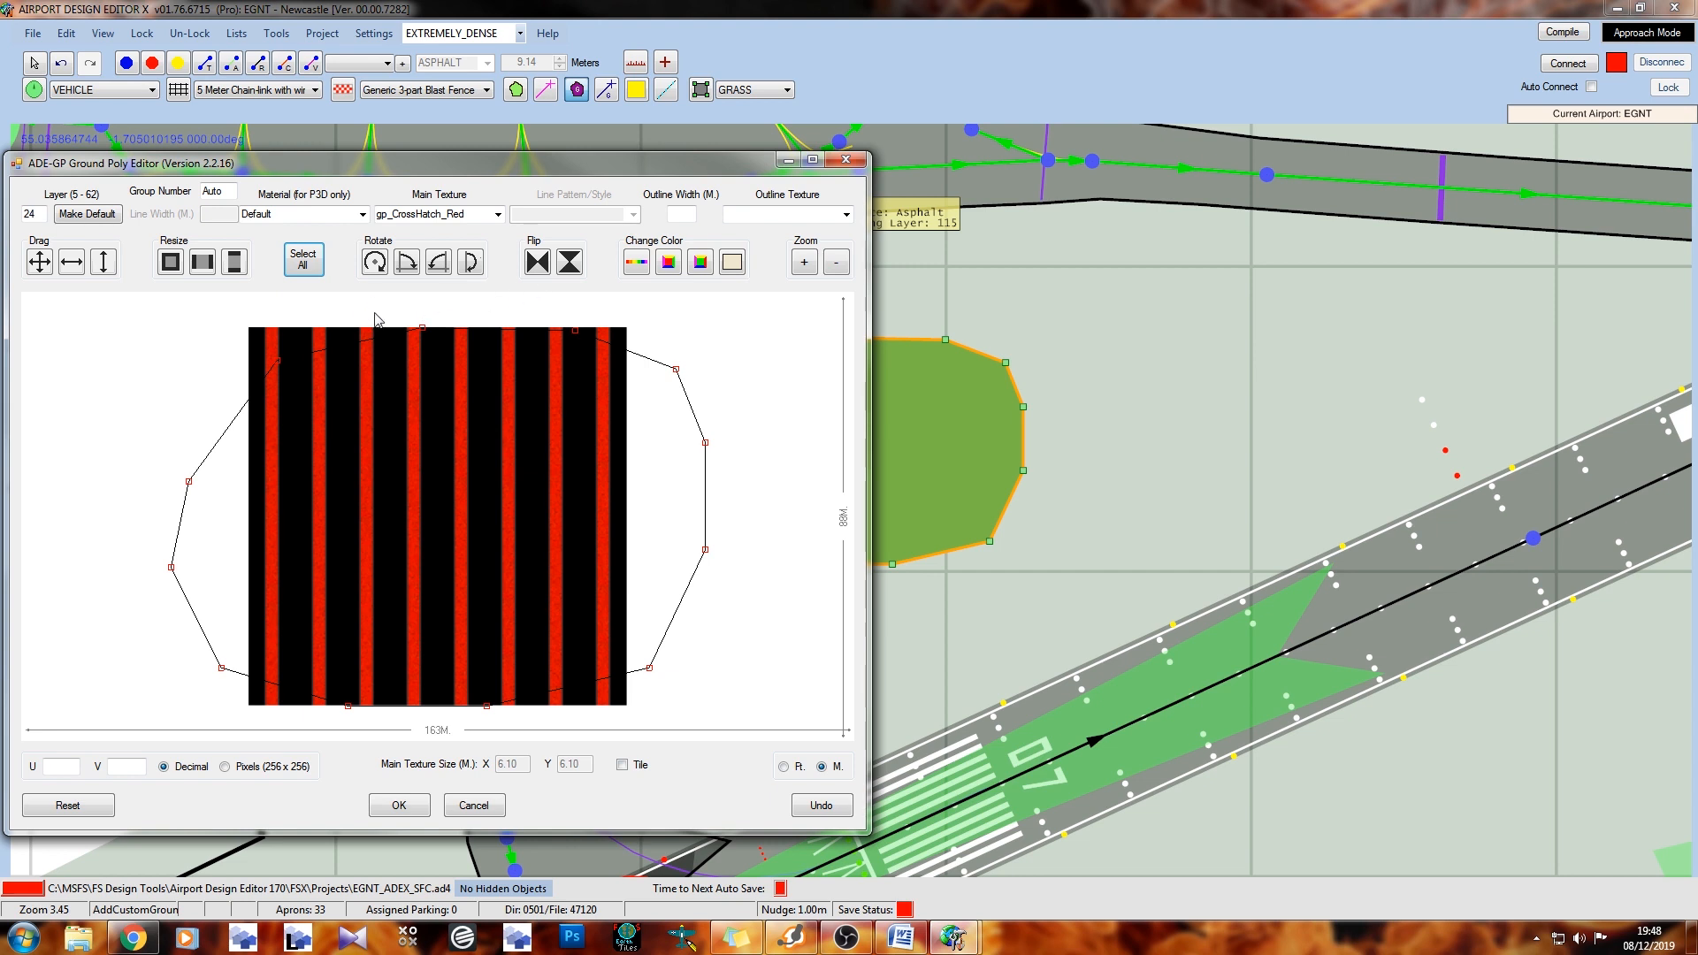
left_click(171, 263)
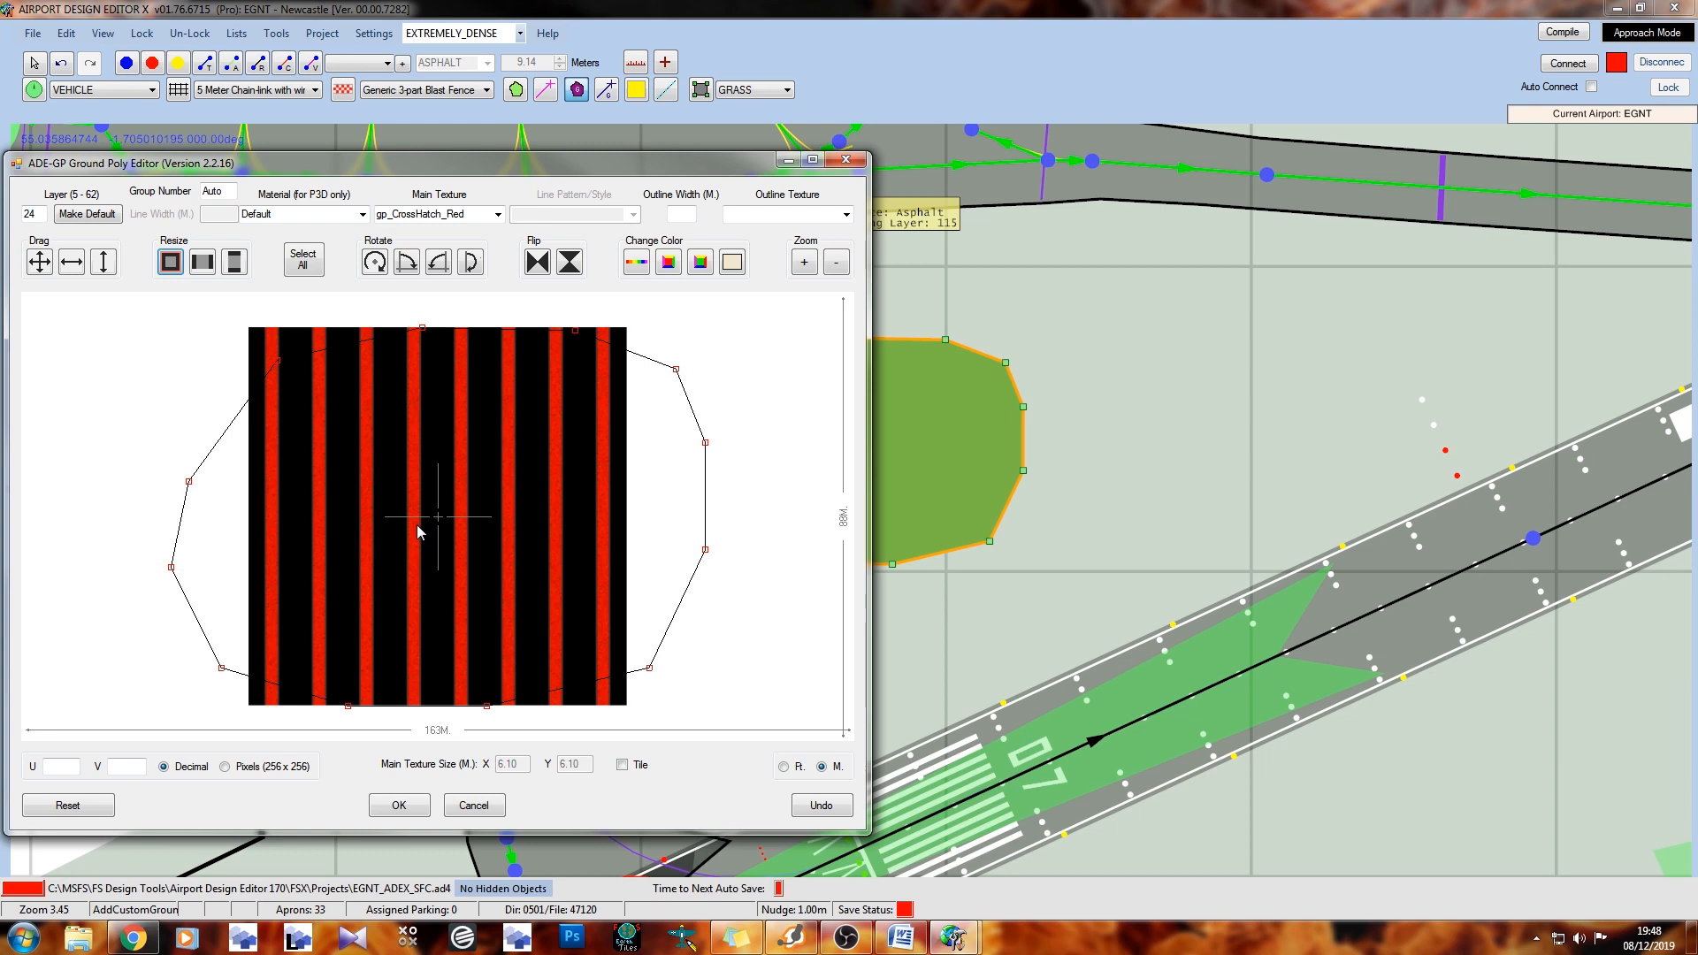
scroll(419, 531, "up", 4)
scroll(419, 531, "up", 2)
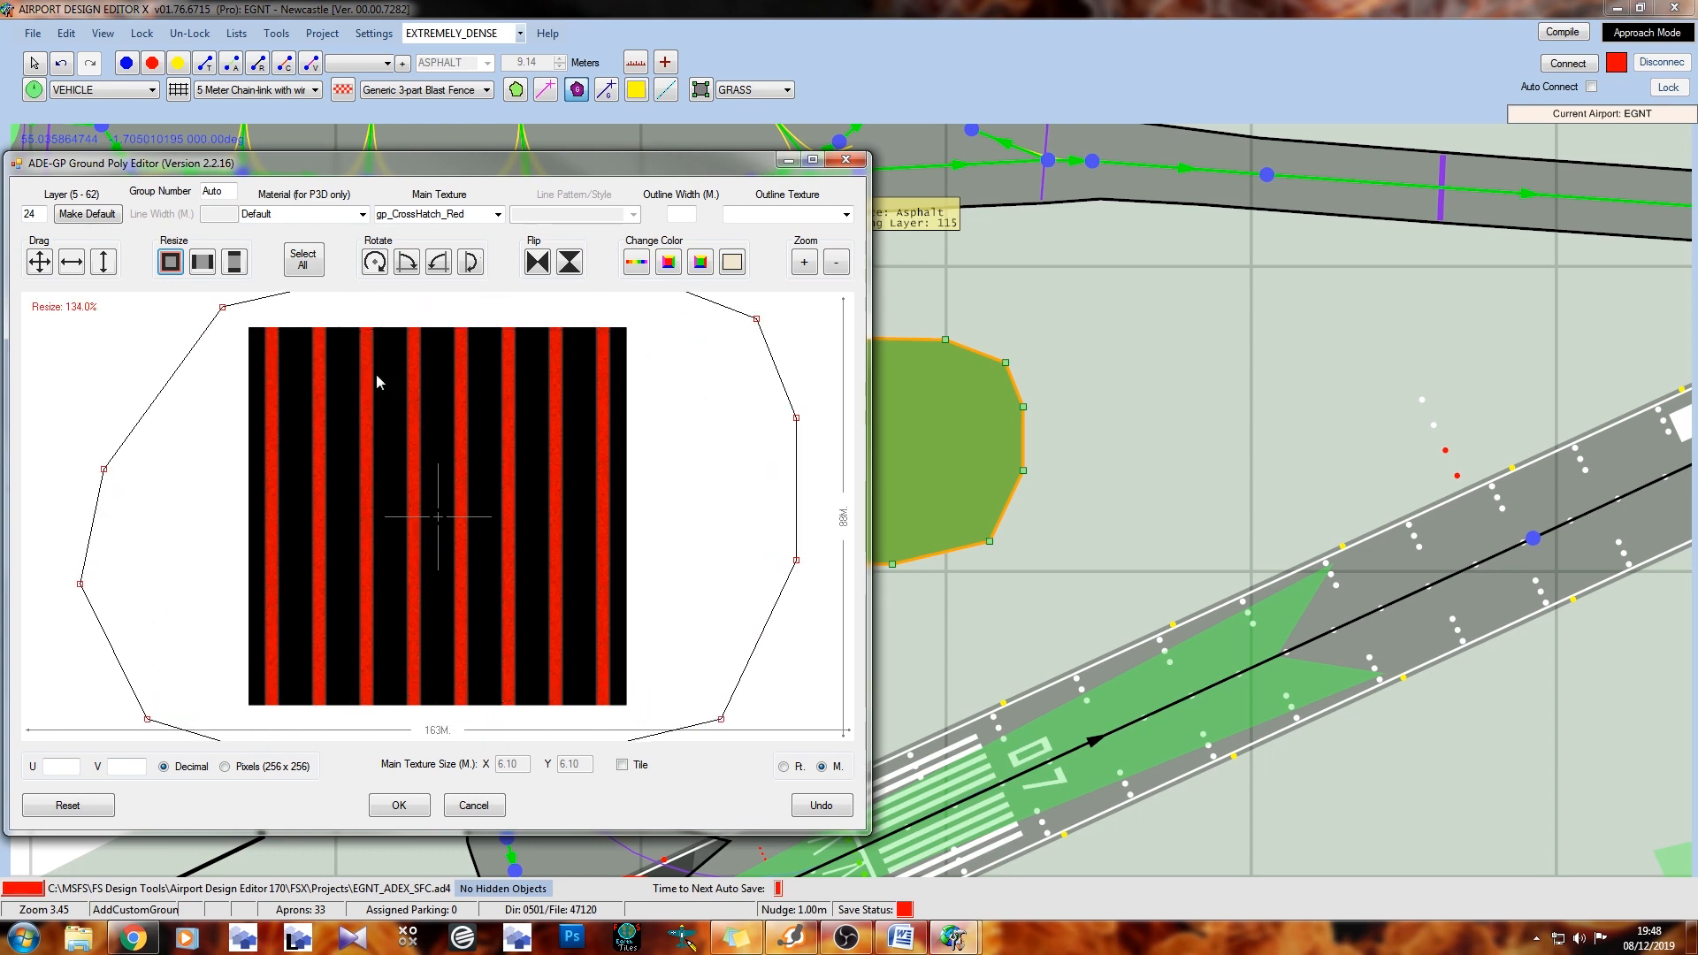
scroll(369, 370, "down", 3)
scroll(370, 369, "down", 5)
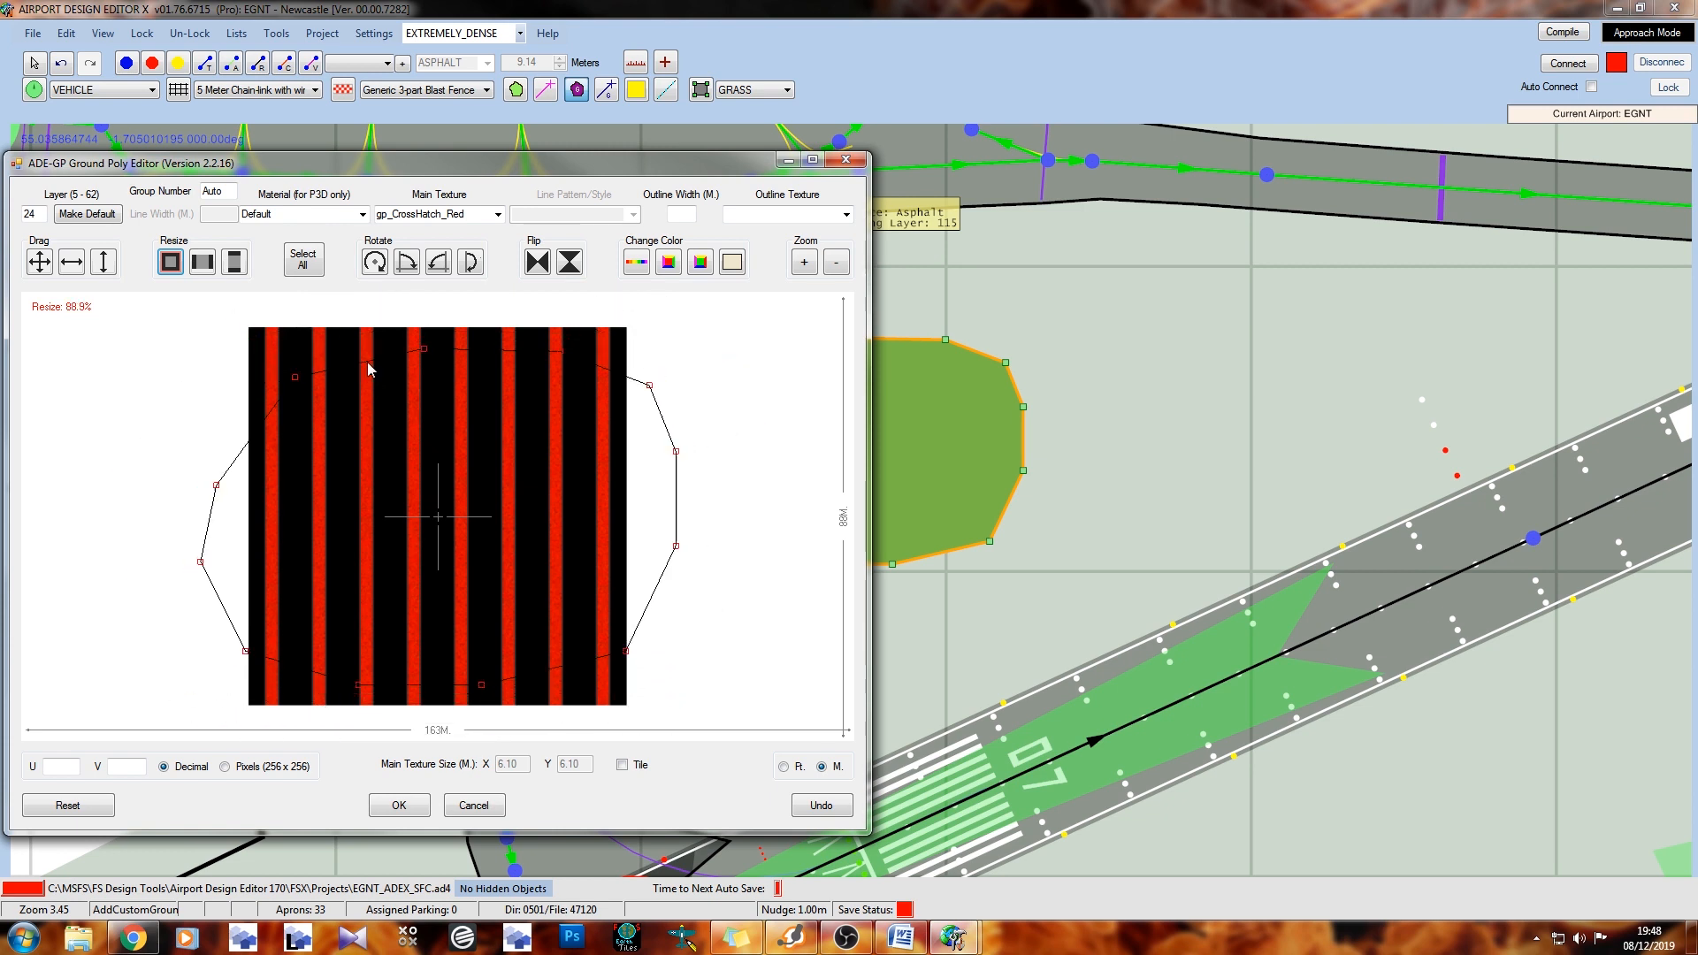
scroll(370, 370, "up", 5)
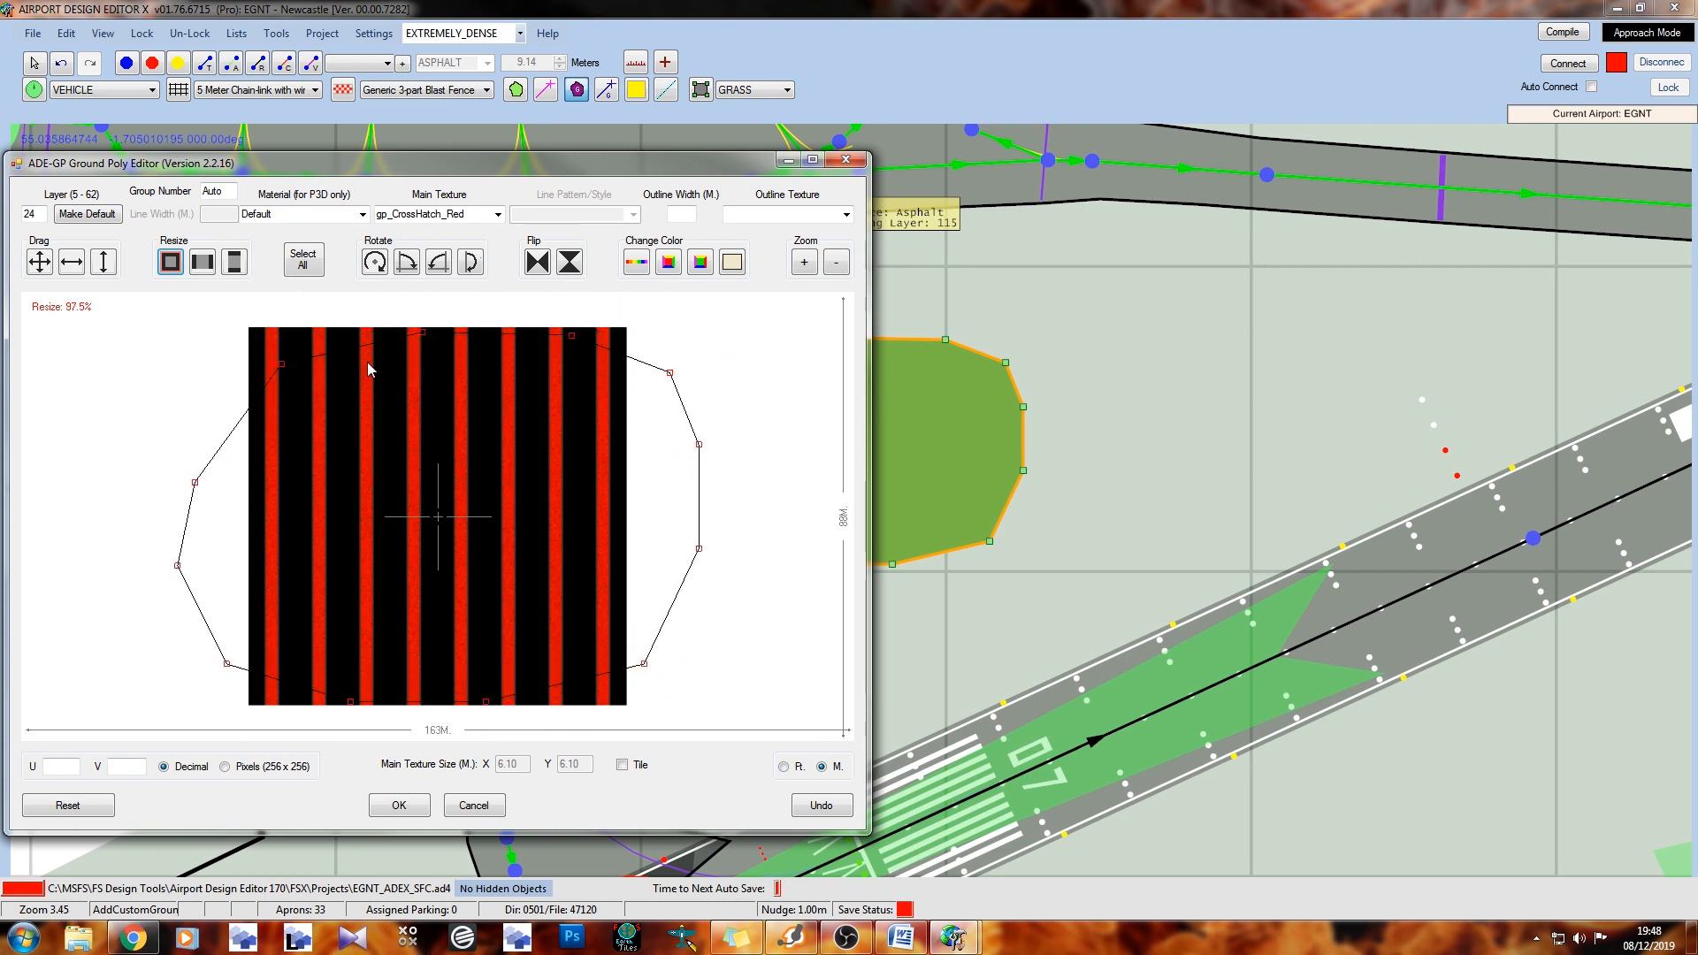
scroll(370, 370, "up", 1)
scroll(370, 370, "up", 1)
scroll(370, 370, "up", 1)
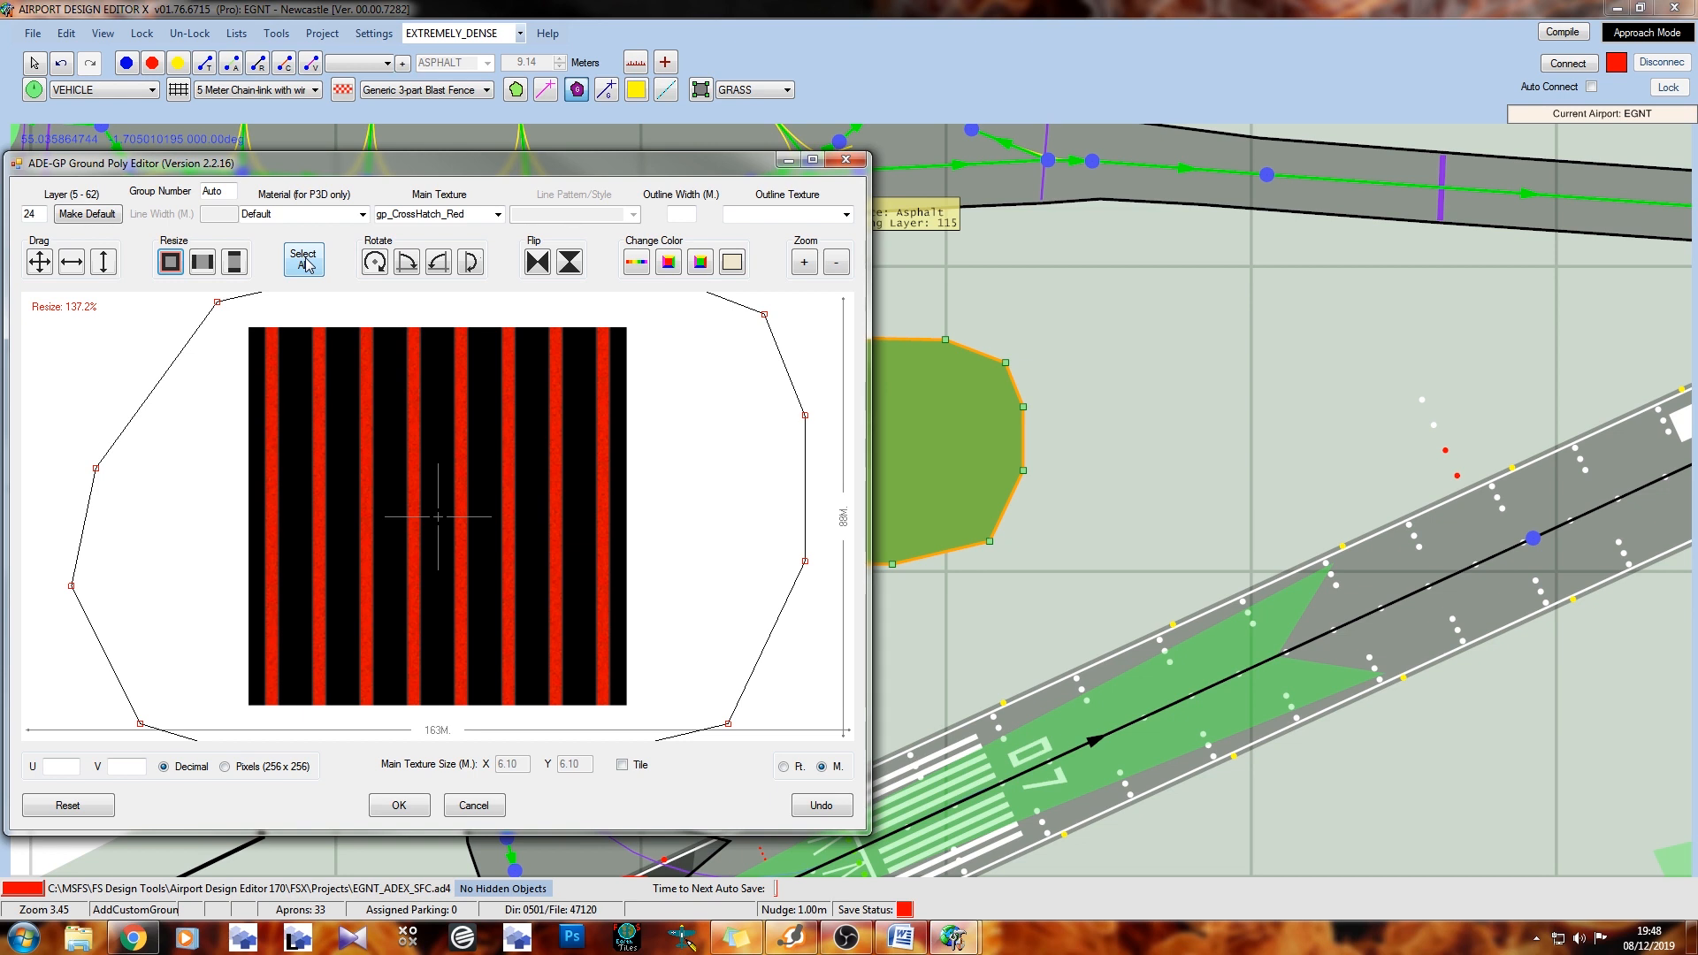
Rotate the polygon's points over the red cross-hatch texture to about -101.9 degrees and accept the ground polygon
left_click(375, 262)
scroll(368, 341, "down", 5)
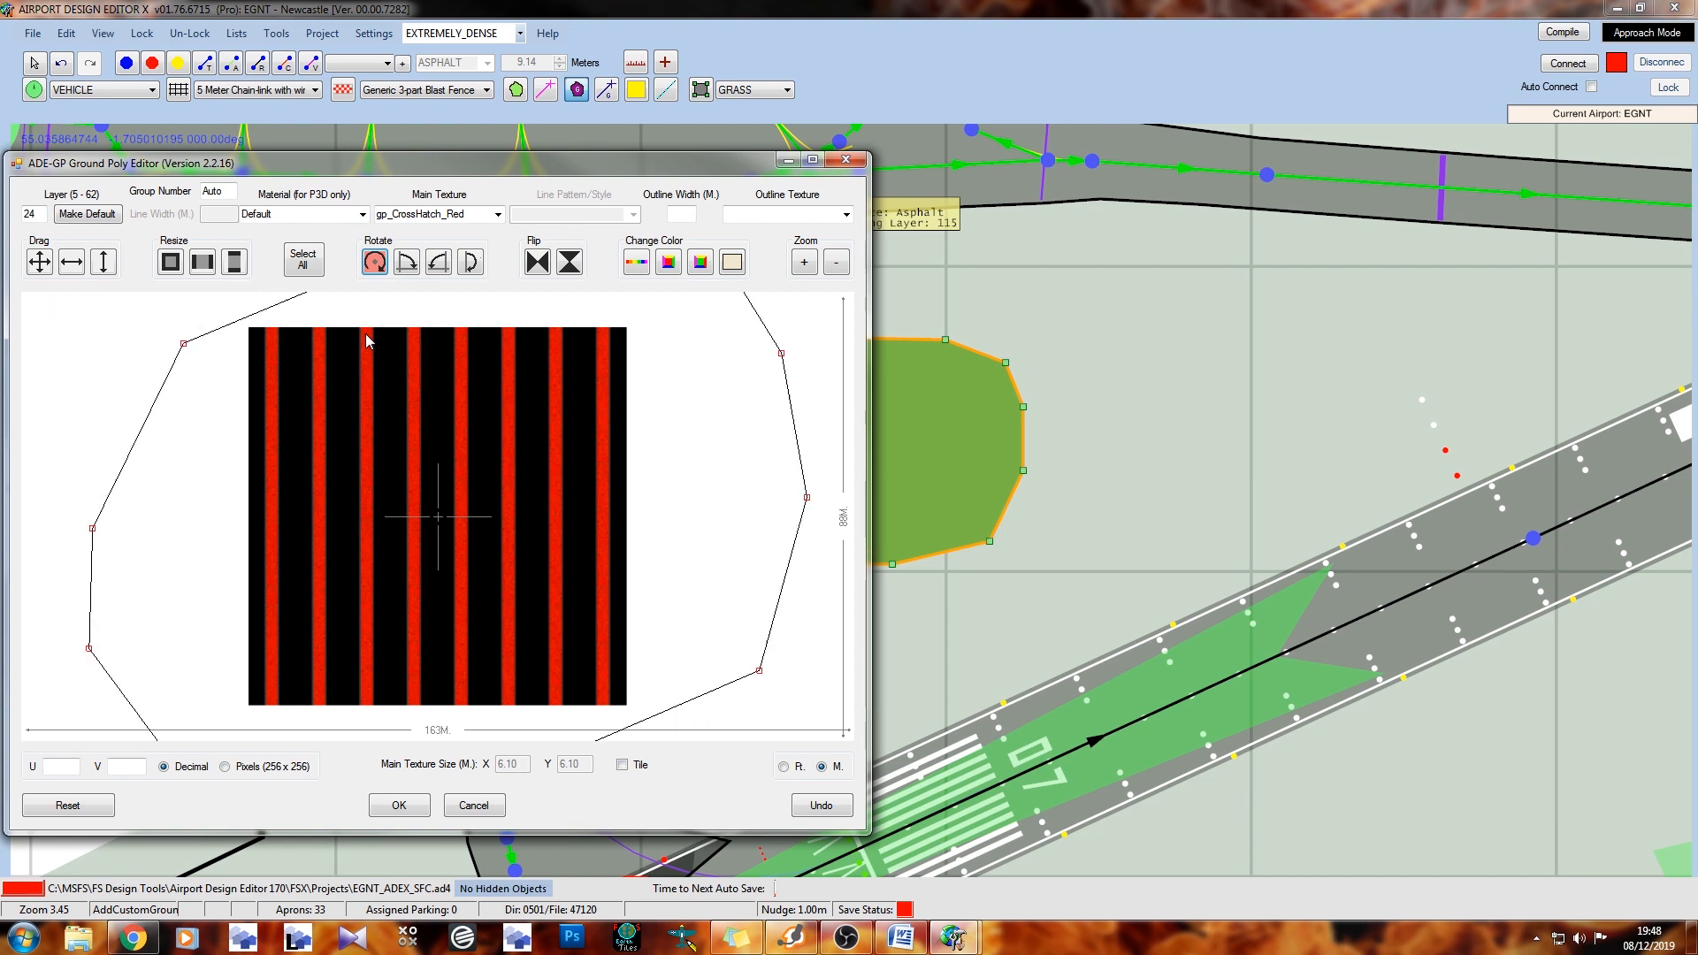
scroll(368, 341, "down", 1)
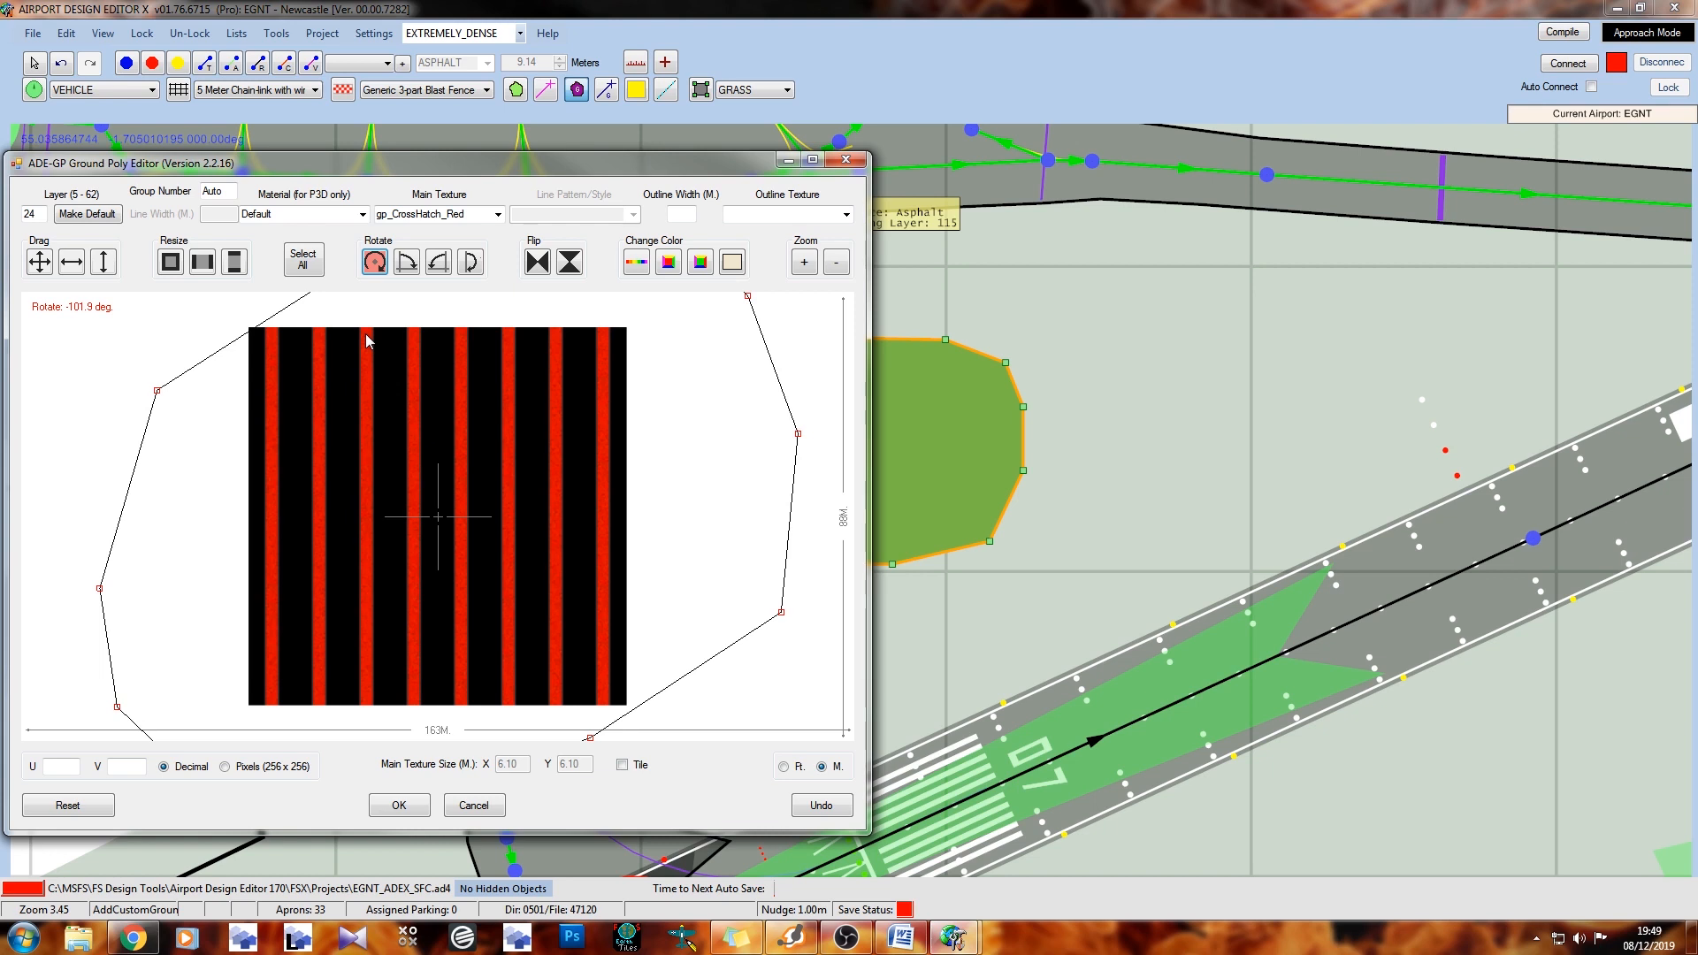
left_click(399, 805)
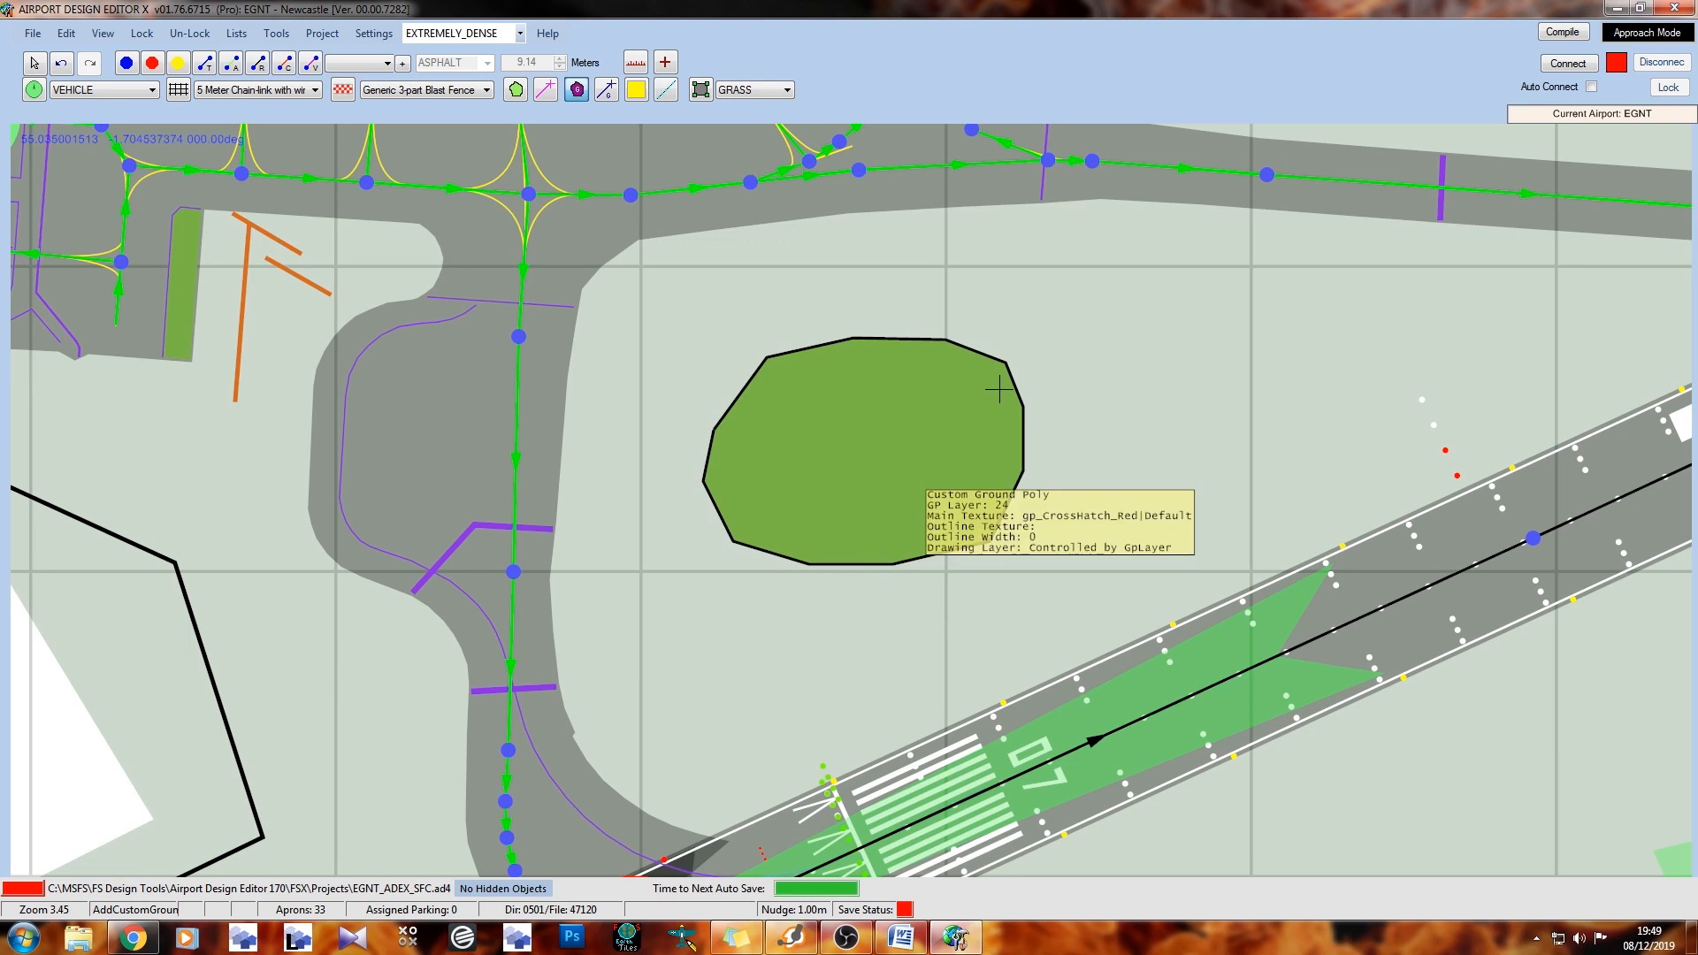
right_click_drag(930, 433, 807, 489)
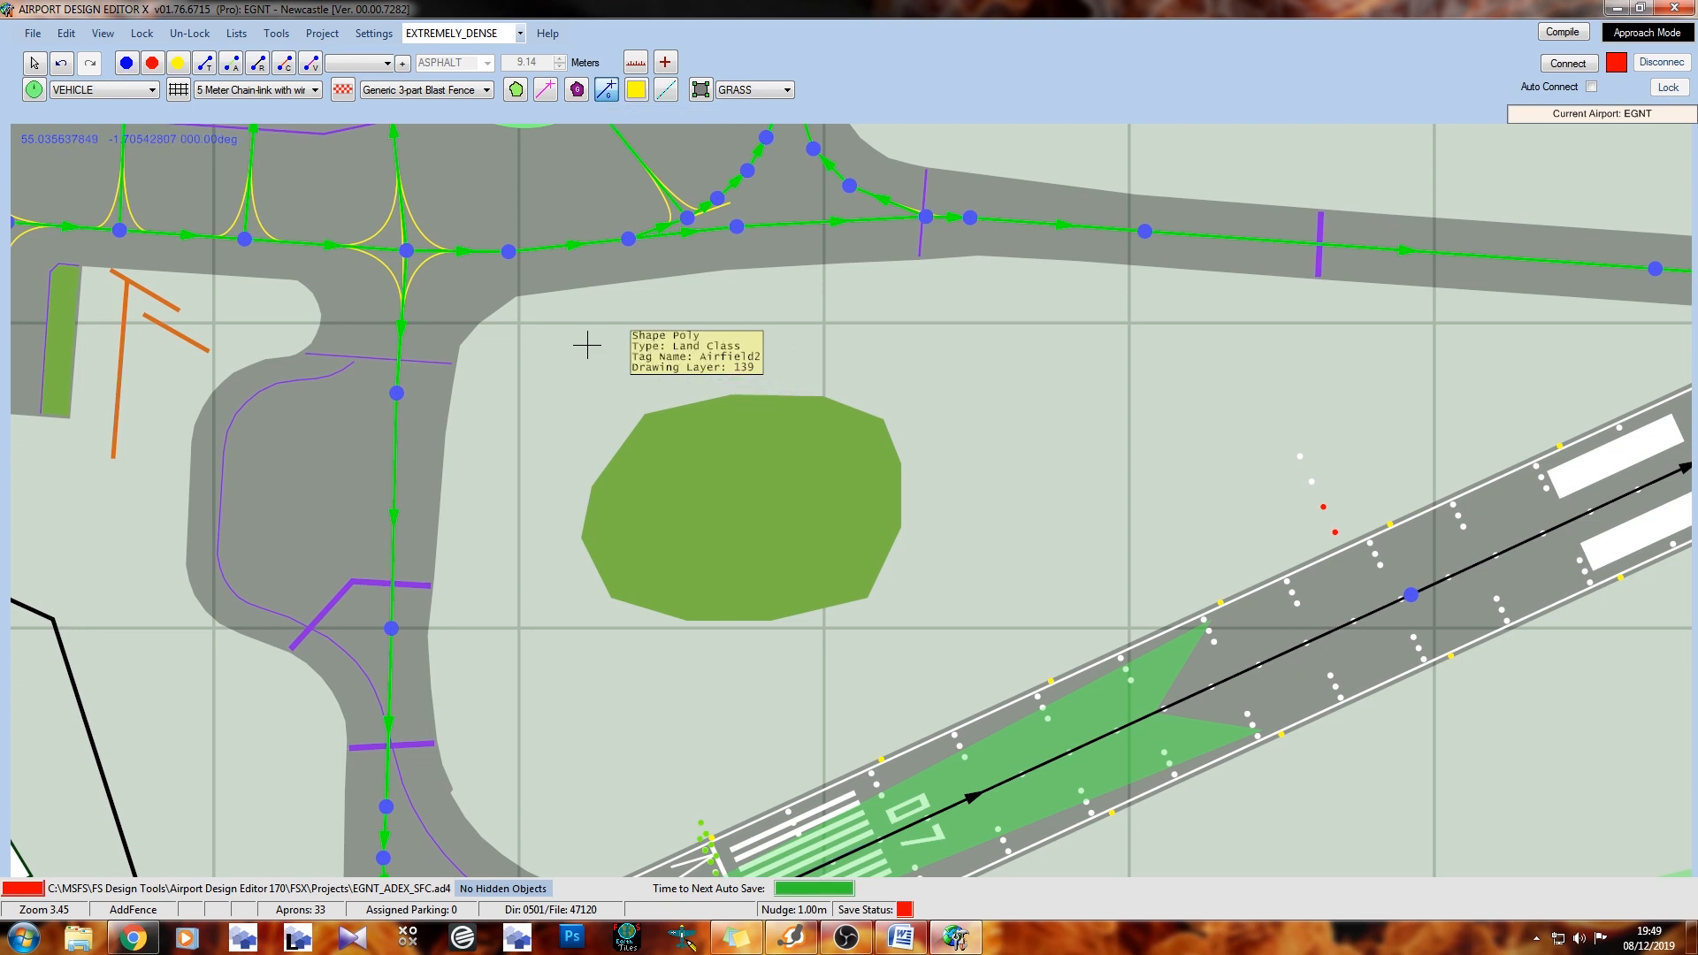
left_click(1041, 346)
left_click(1170, 356)
double_click(1222, 383)
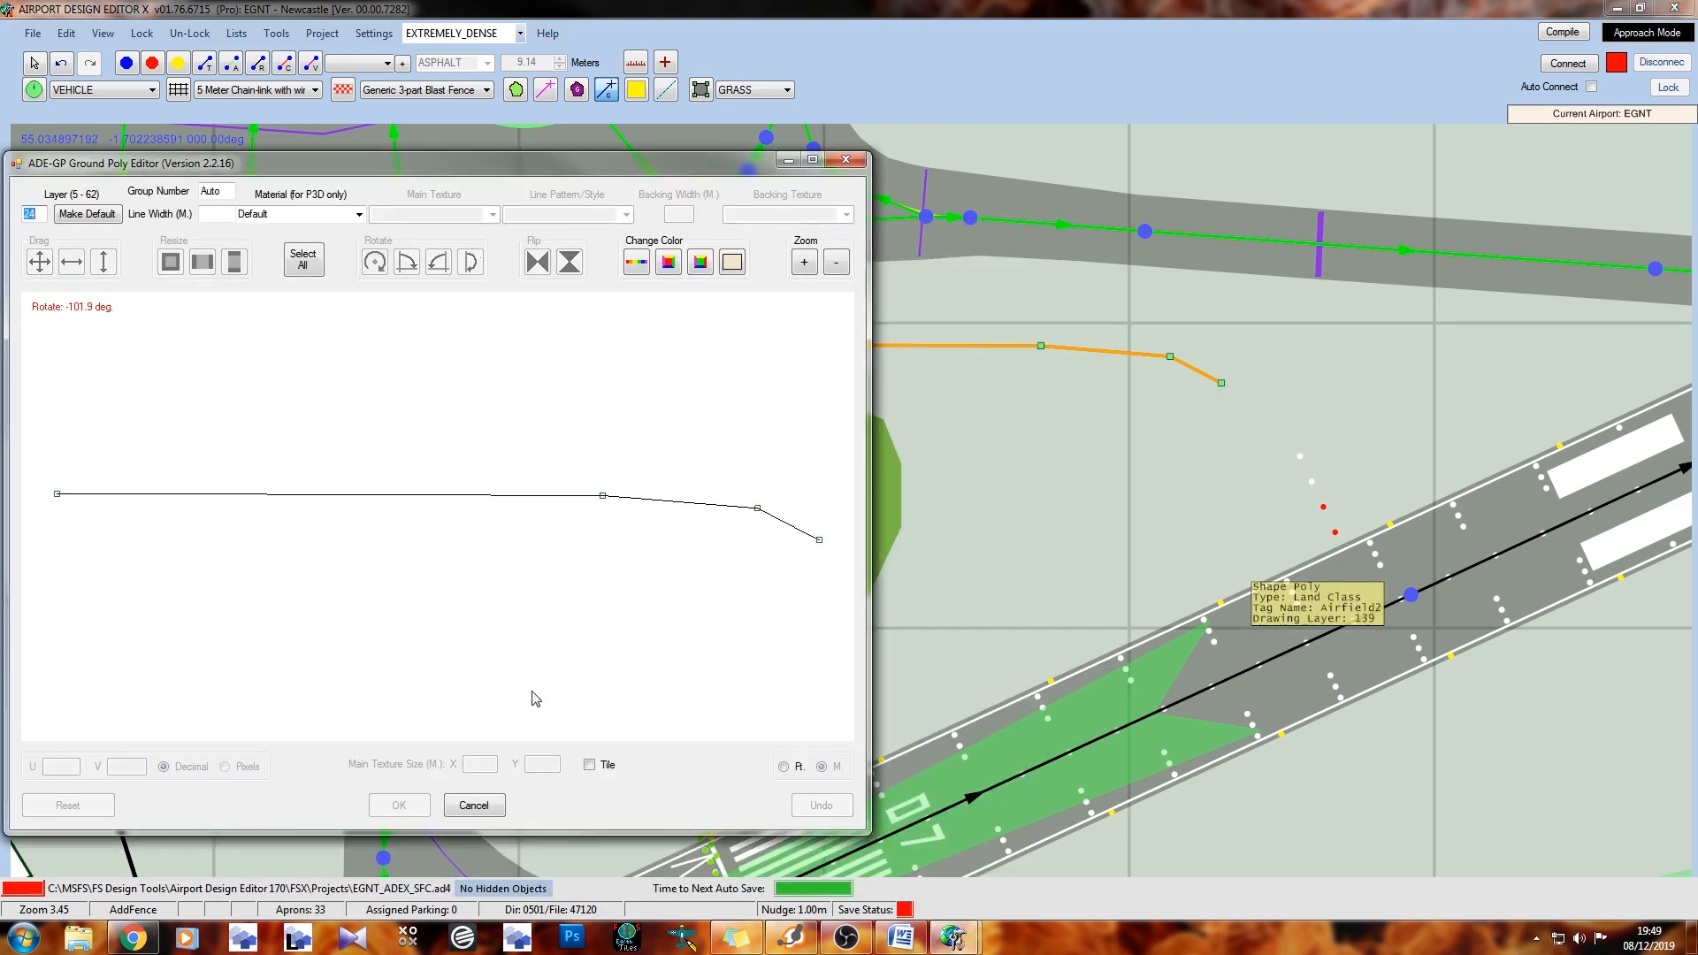
left_click(469, 809)
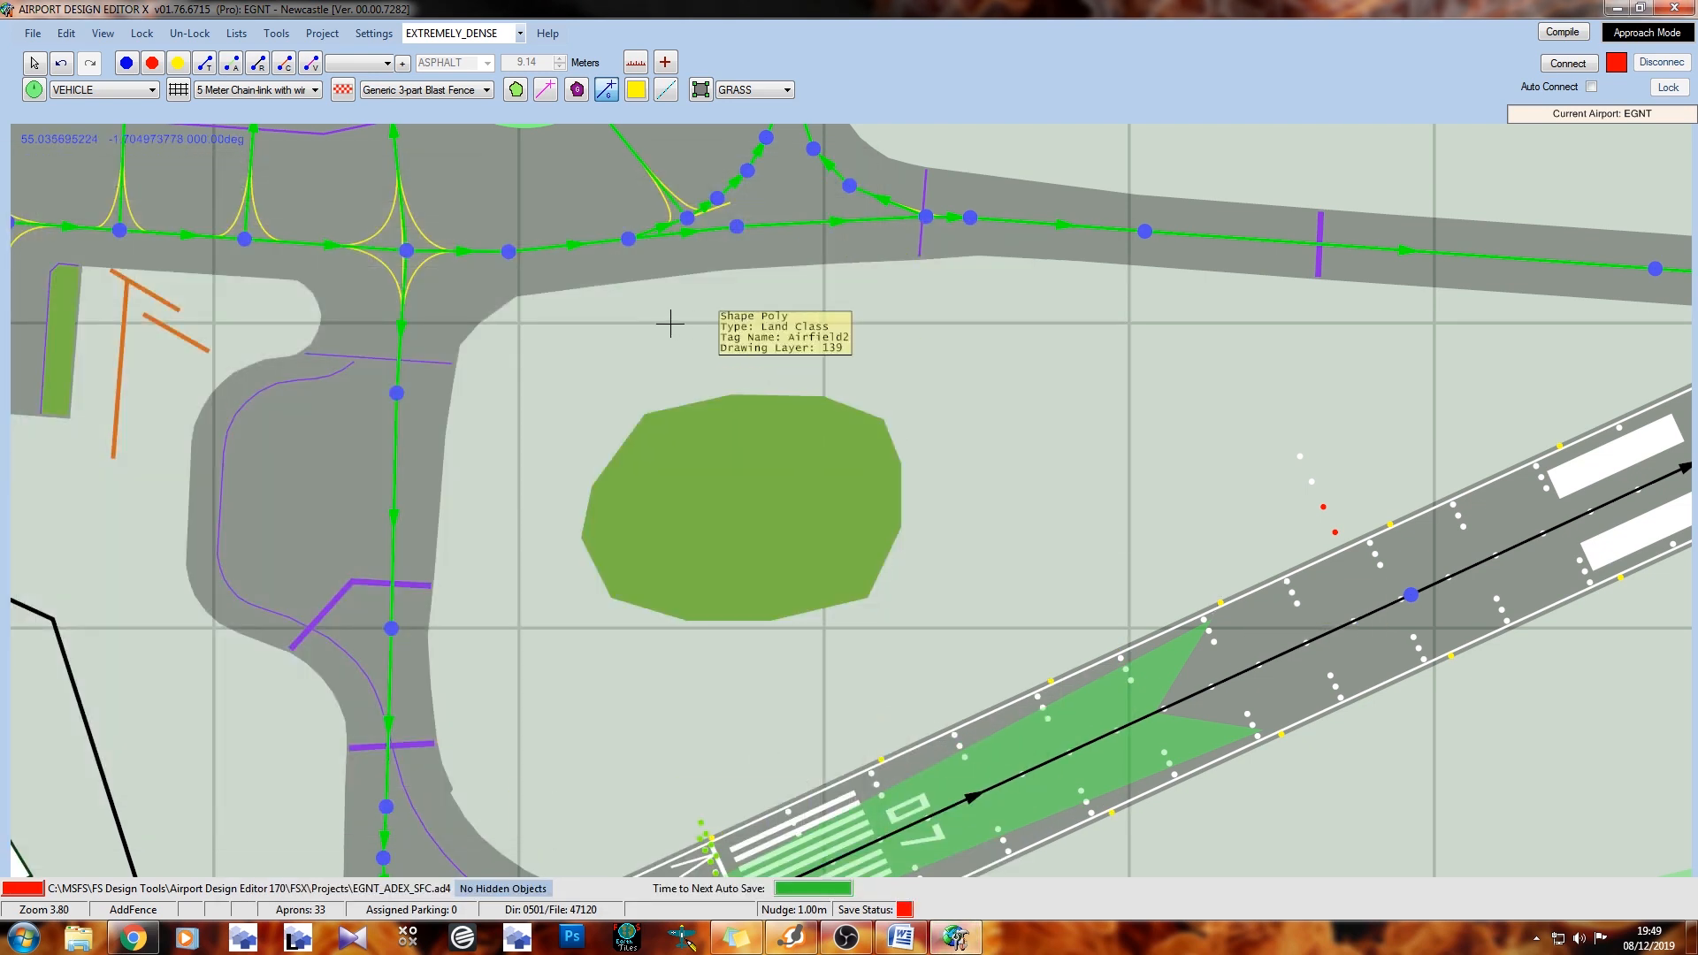
Draw a custom ground line arcing over the green polygon's north side, down its east side and back to a small hook
scroll(668, 326, "up", 2)
scroll(670, 324, "up", 1)
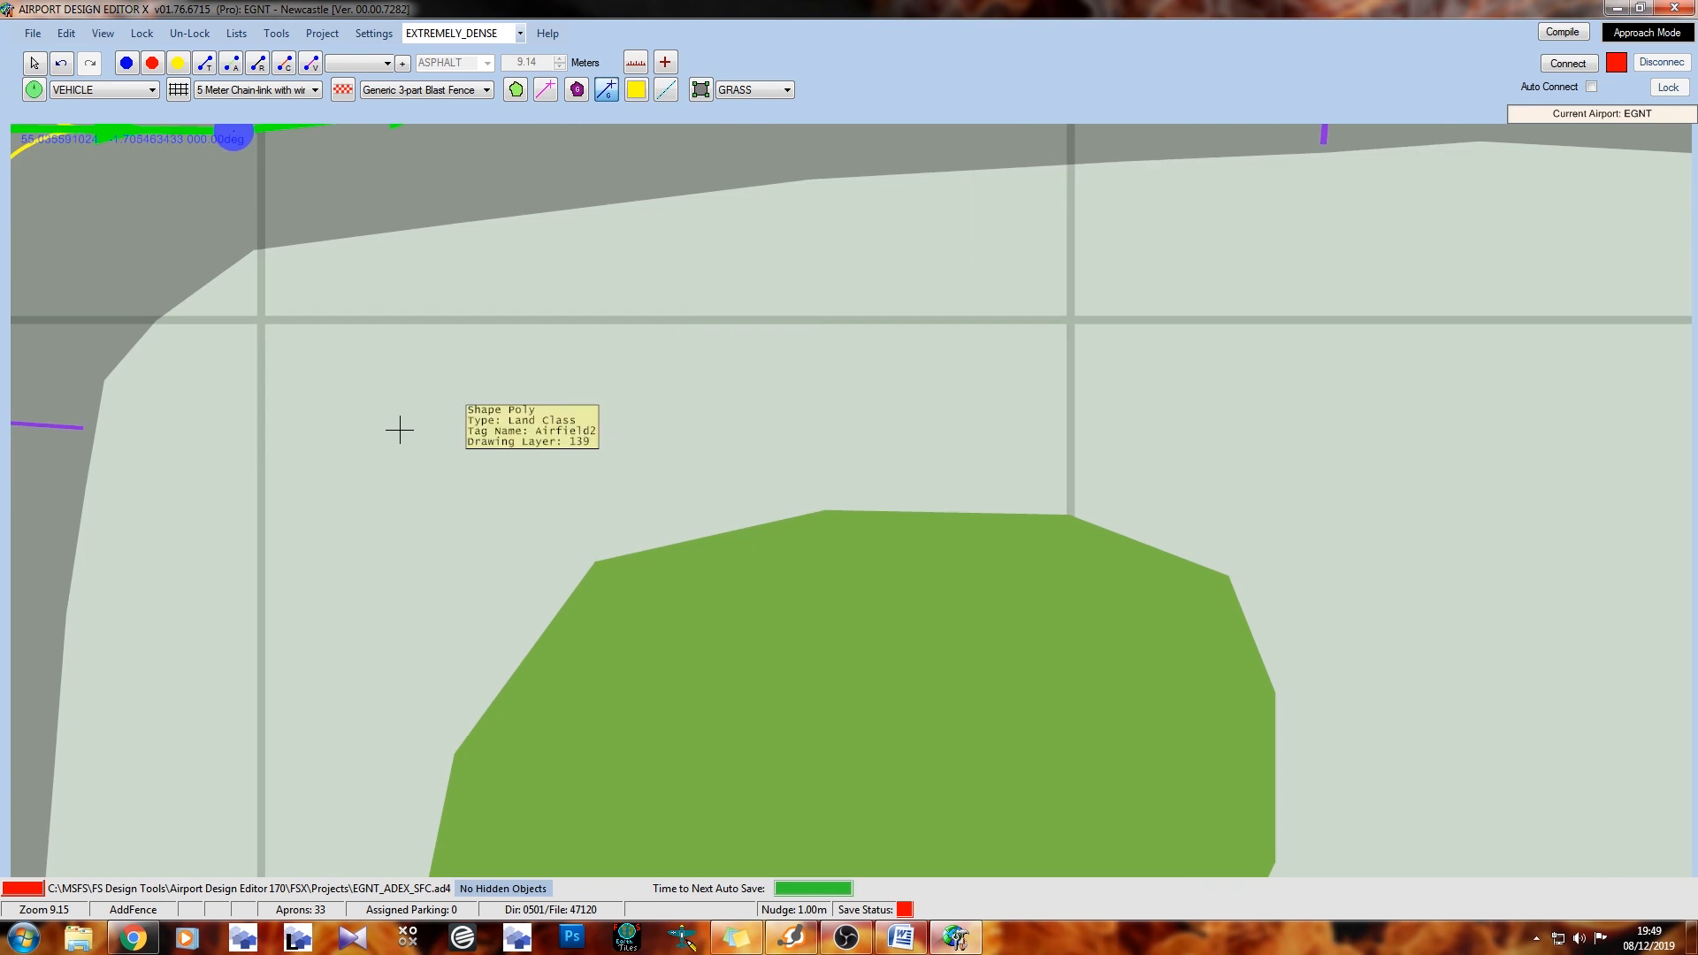
left_click(180, 490)
left_click(767, 353)
left_click(864, 339)
left_click(965, 330)
left_click(1064, 330)
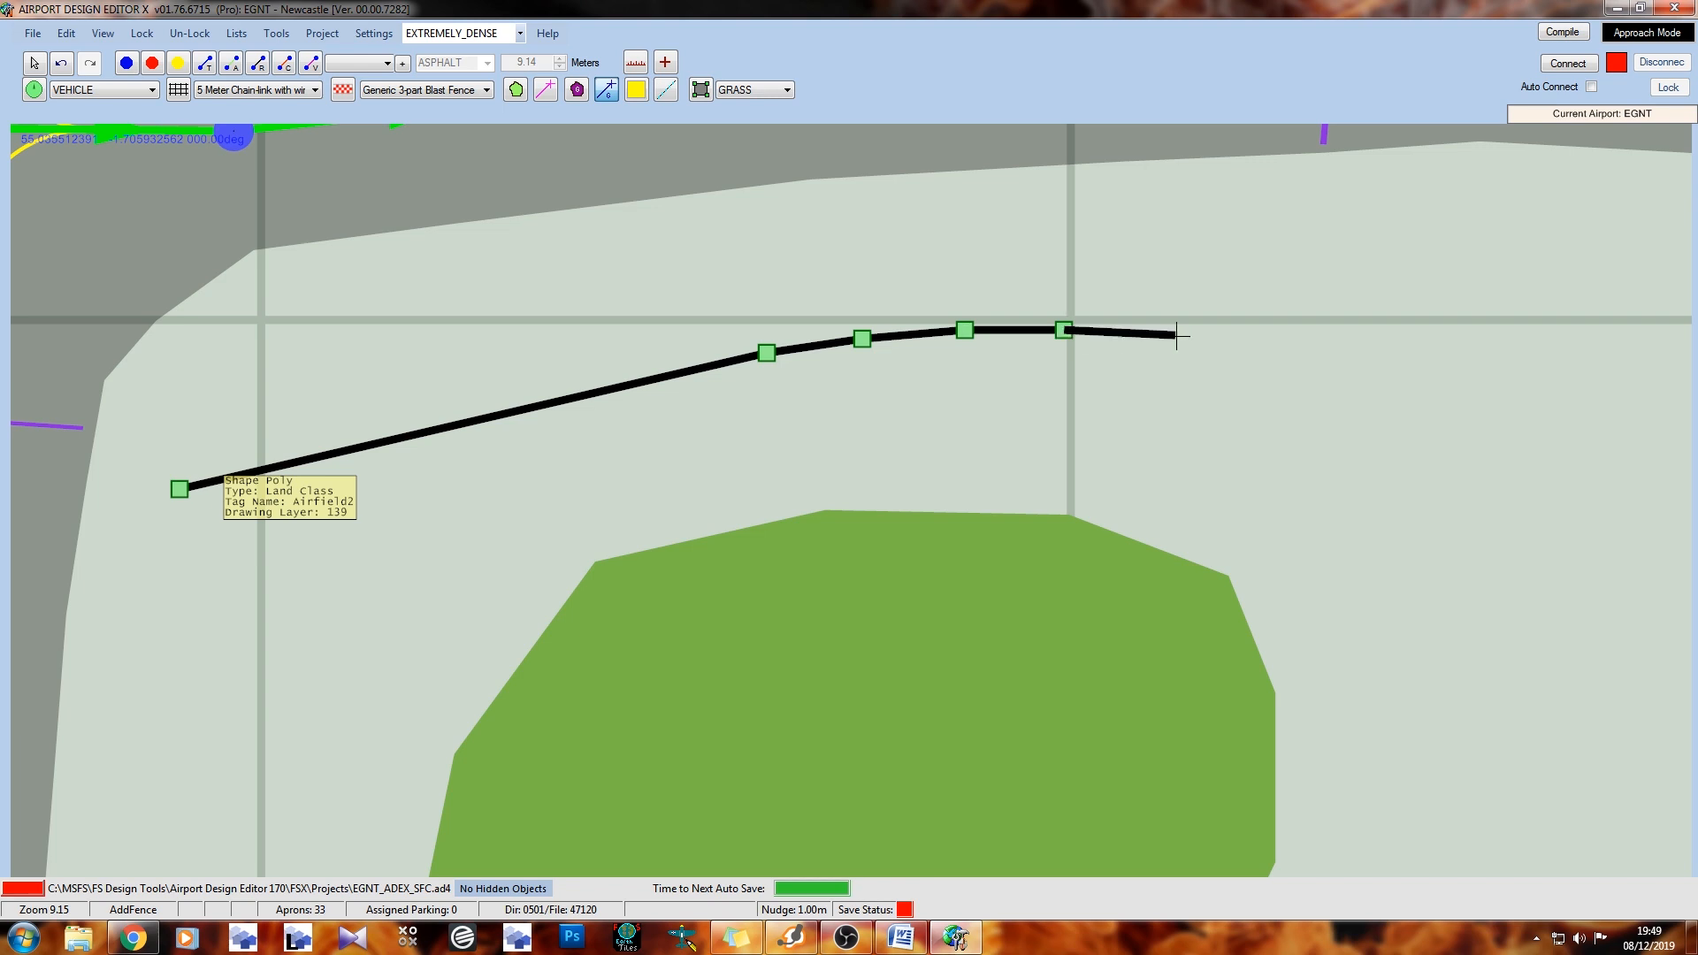
left_click(1176, 335)
left_click(1260, 349)
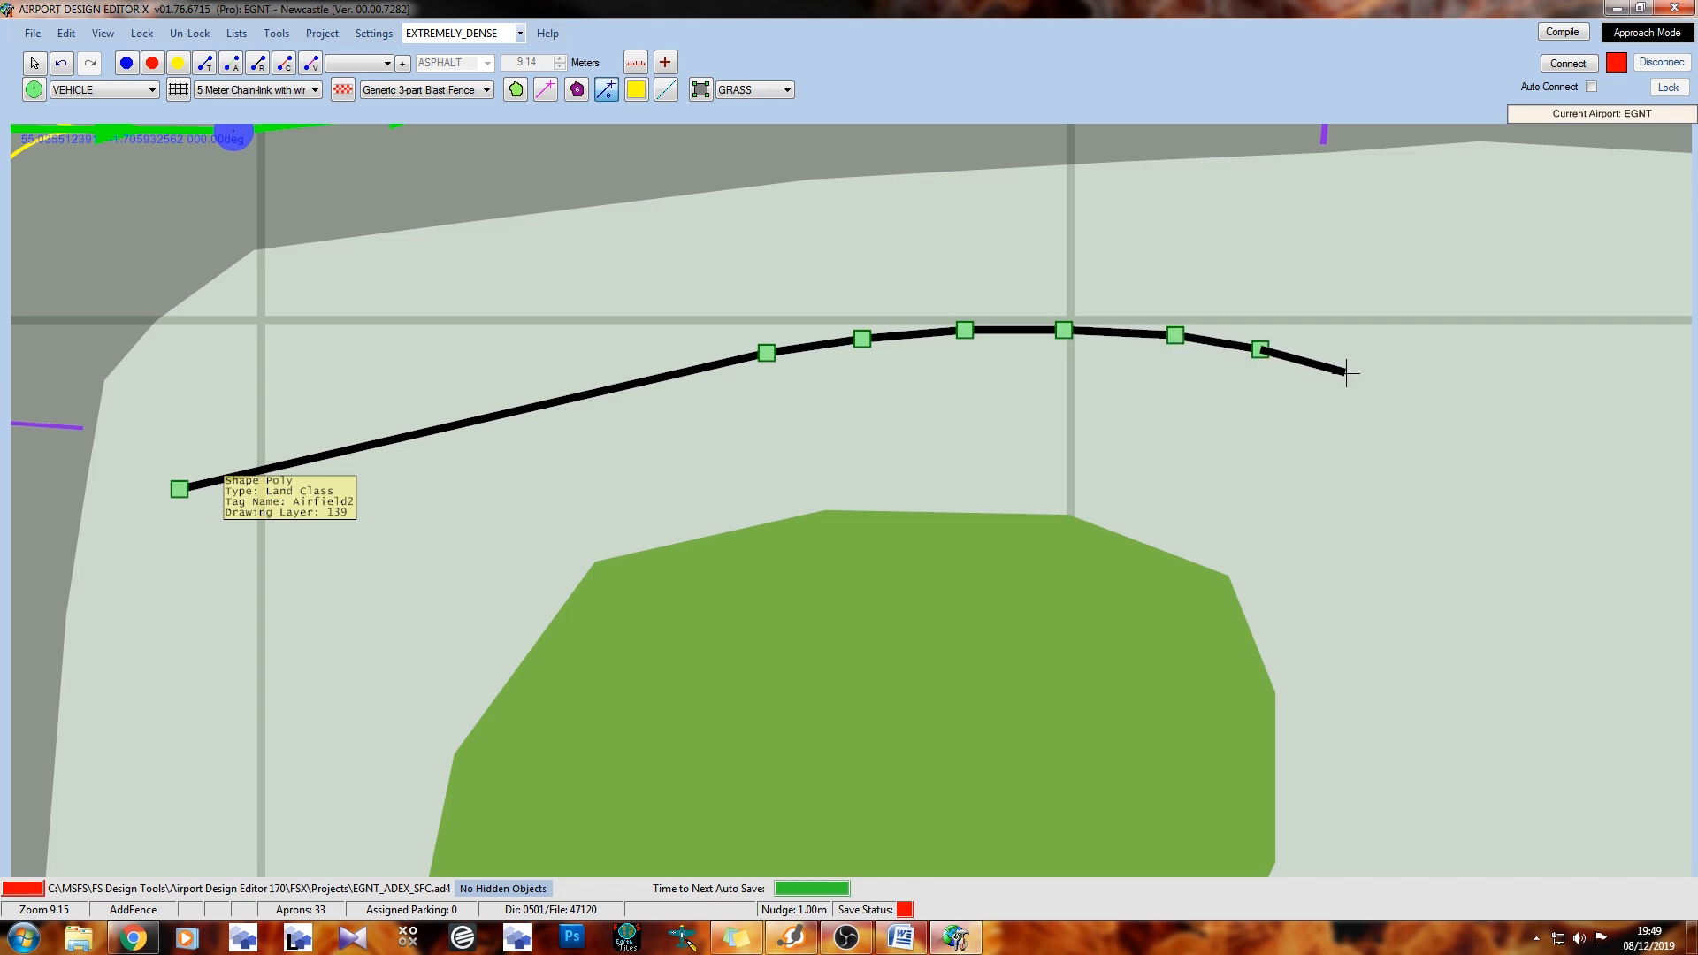
left_click(1346, 372)
left_click(1390, 392)
left_click(1420, 415)
left_click(1441, 447)
left_click(1446, 470)
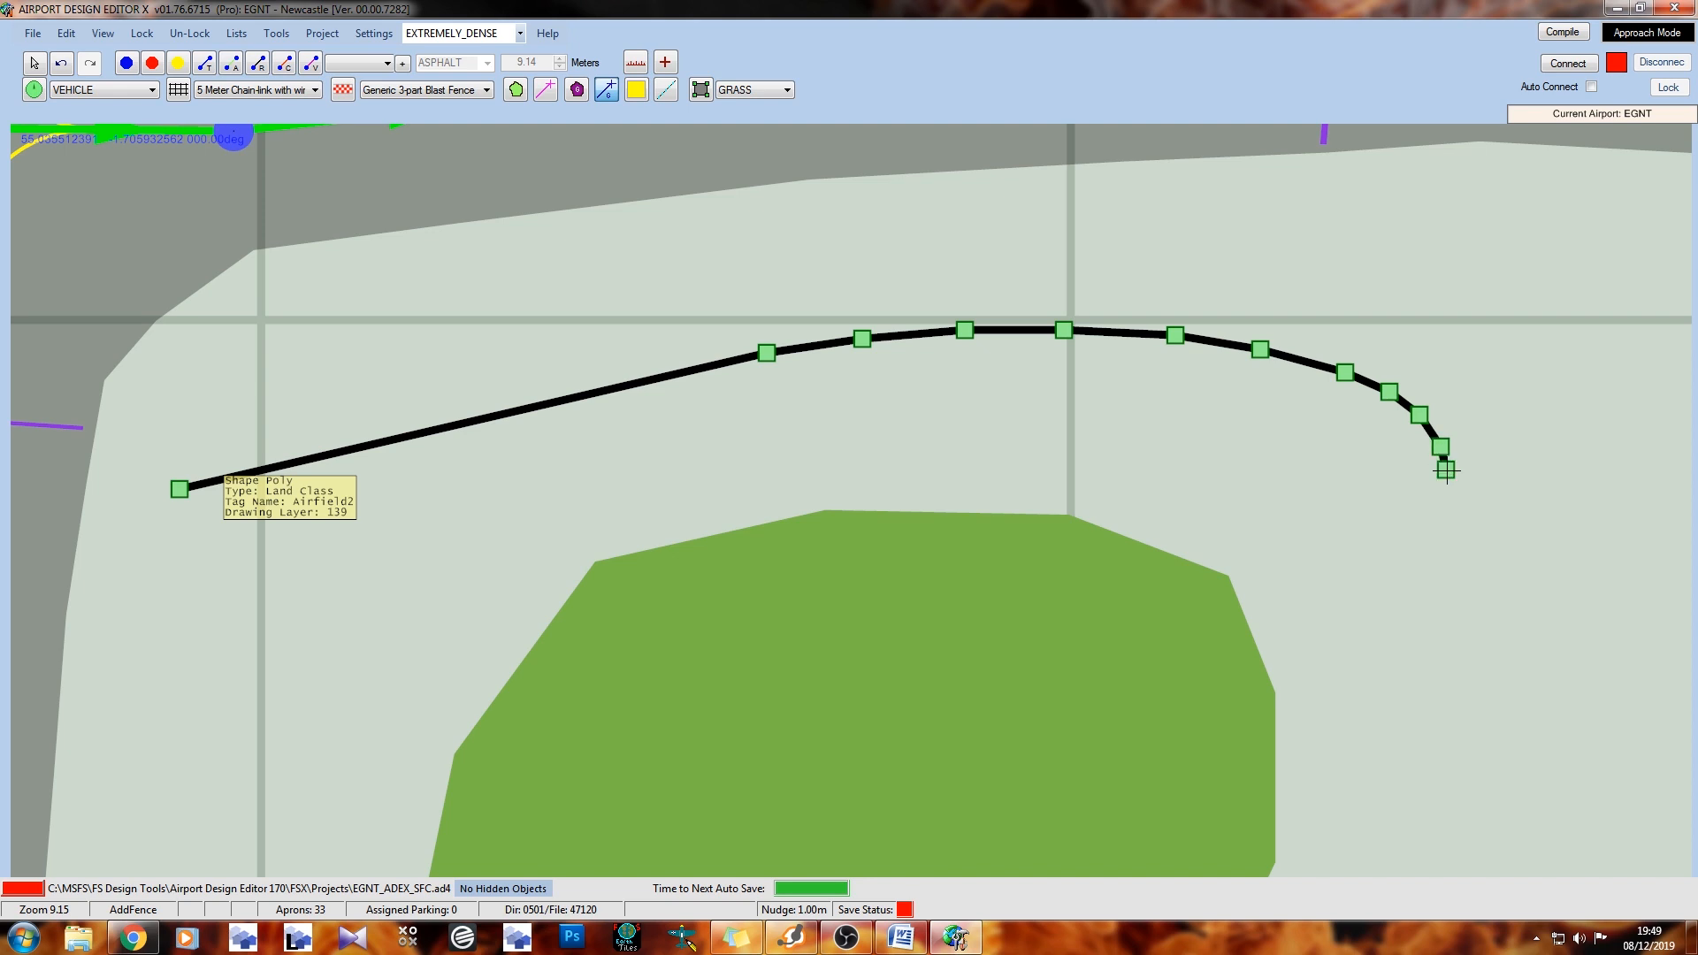
left_click(1458, 557)
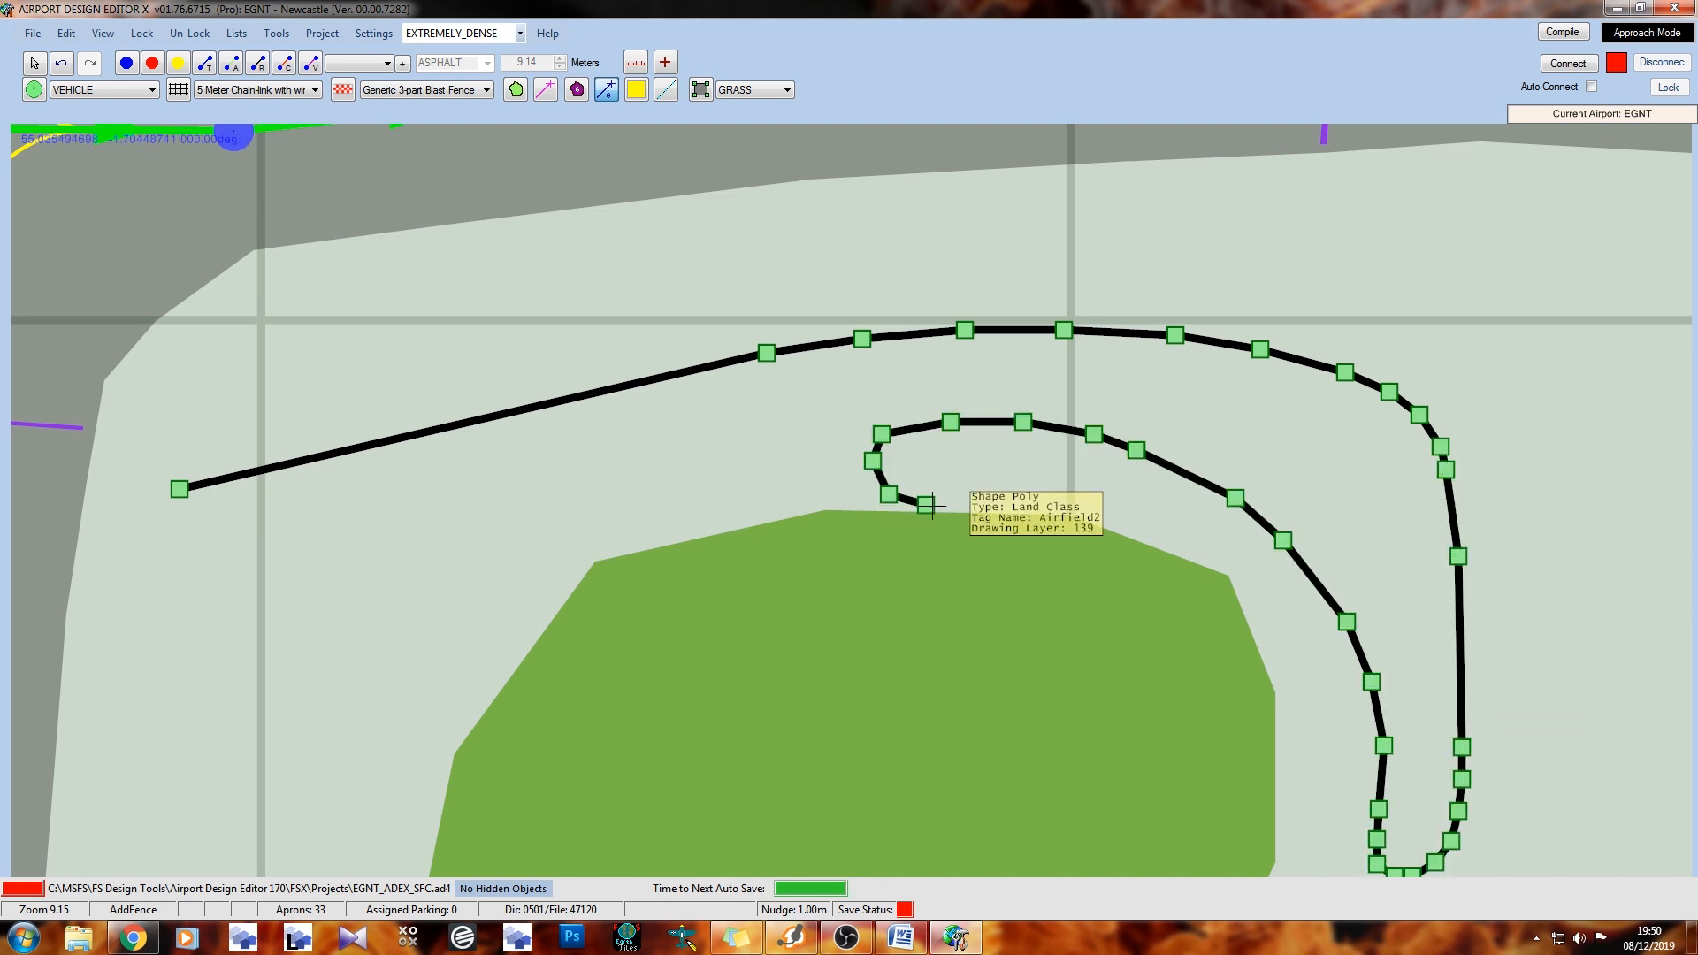
left_click(949, 496)
left_click(949, 455)
right_click(1244, 697)
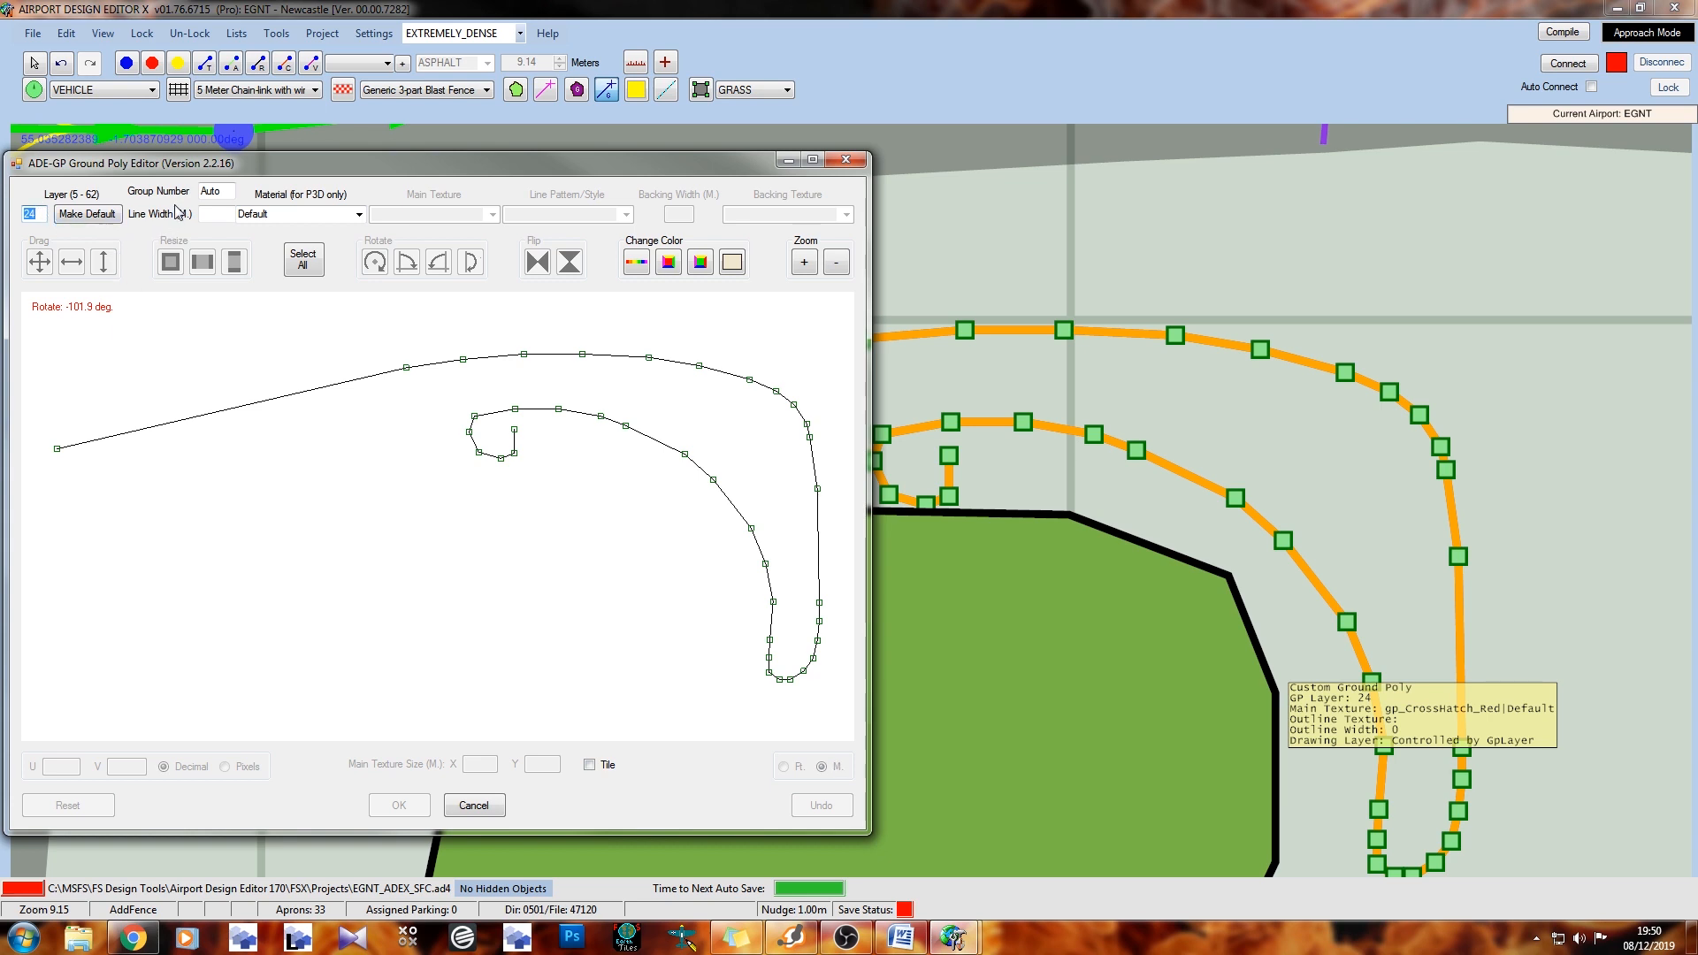
Set the ground line's width to 0.5 m, texture to taxiway_marks and pattern to Single (Yellow), and accept it
left_click(213, 210)
type("0.5")
left_click(493, 214)
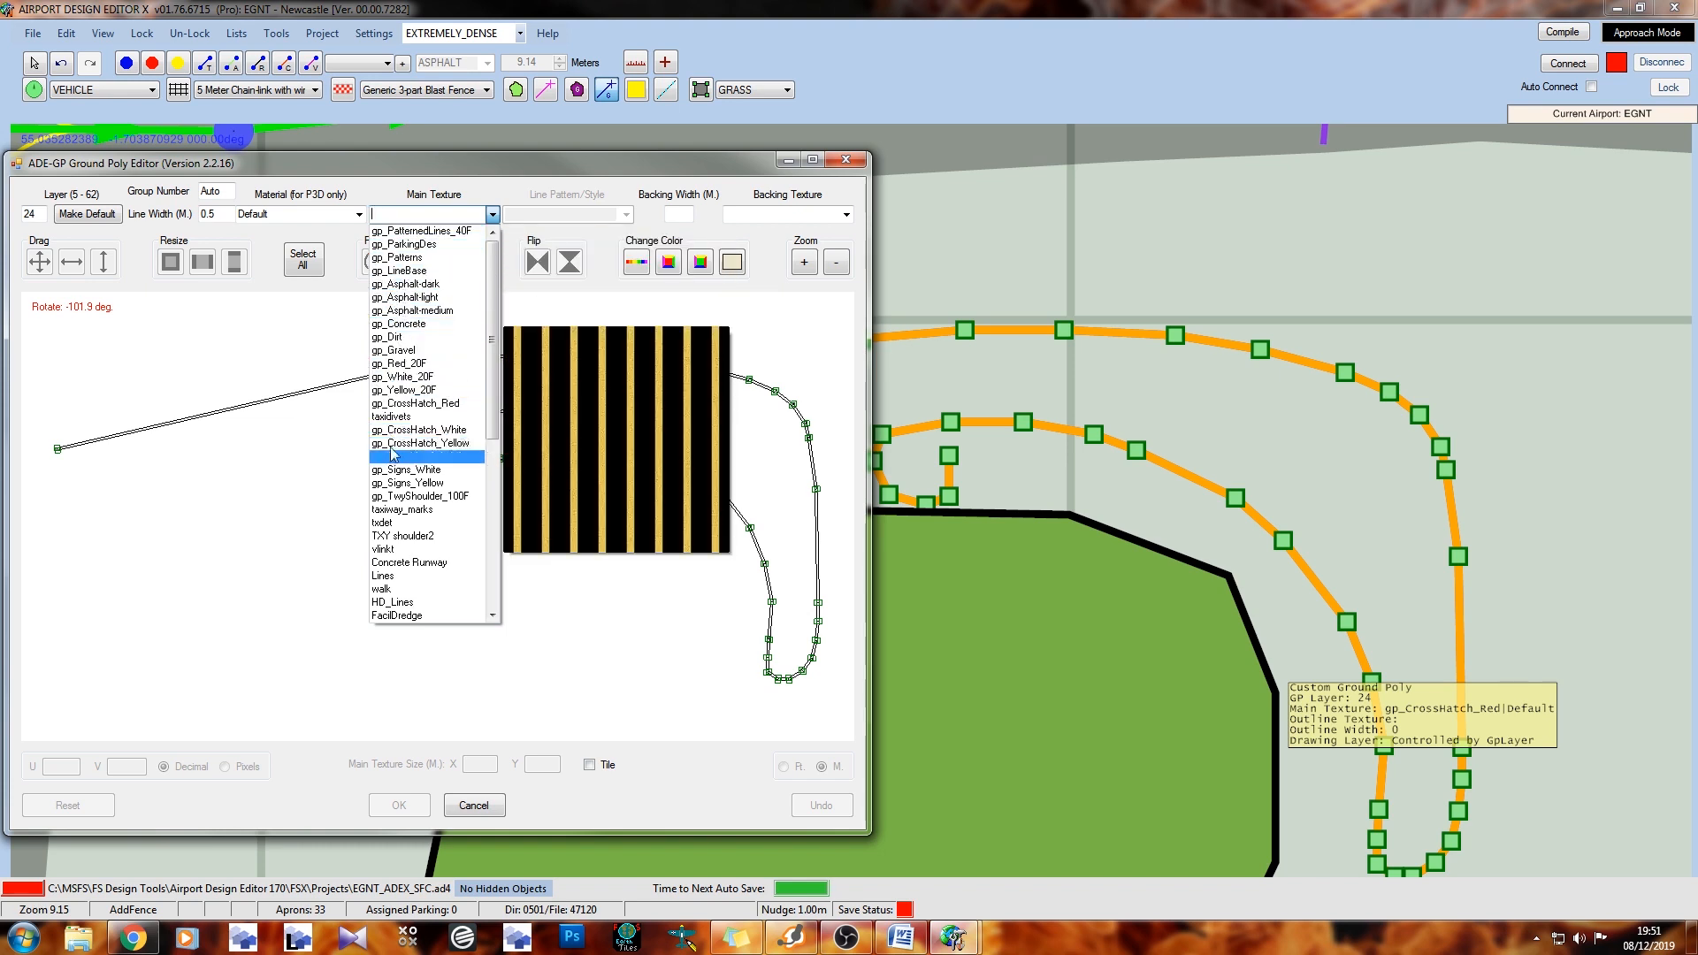
left_click(406, 514)
left_click(626, 215)
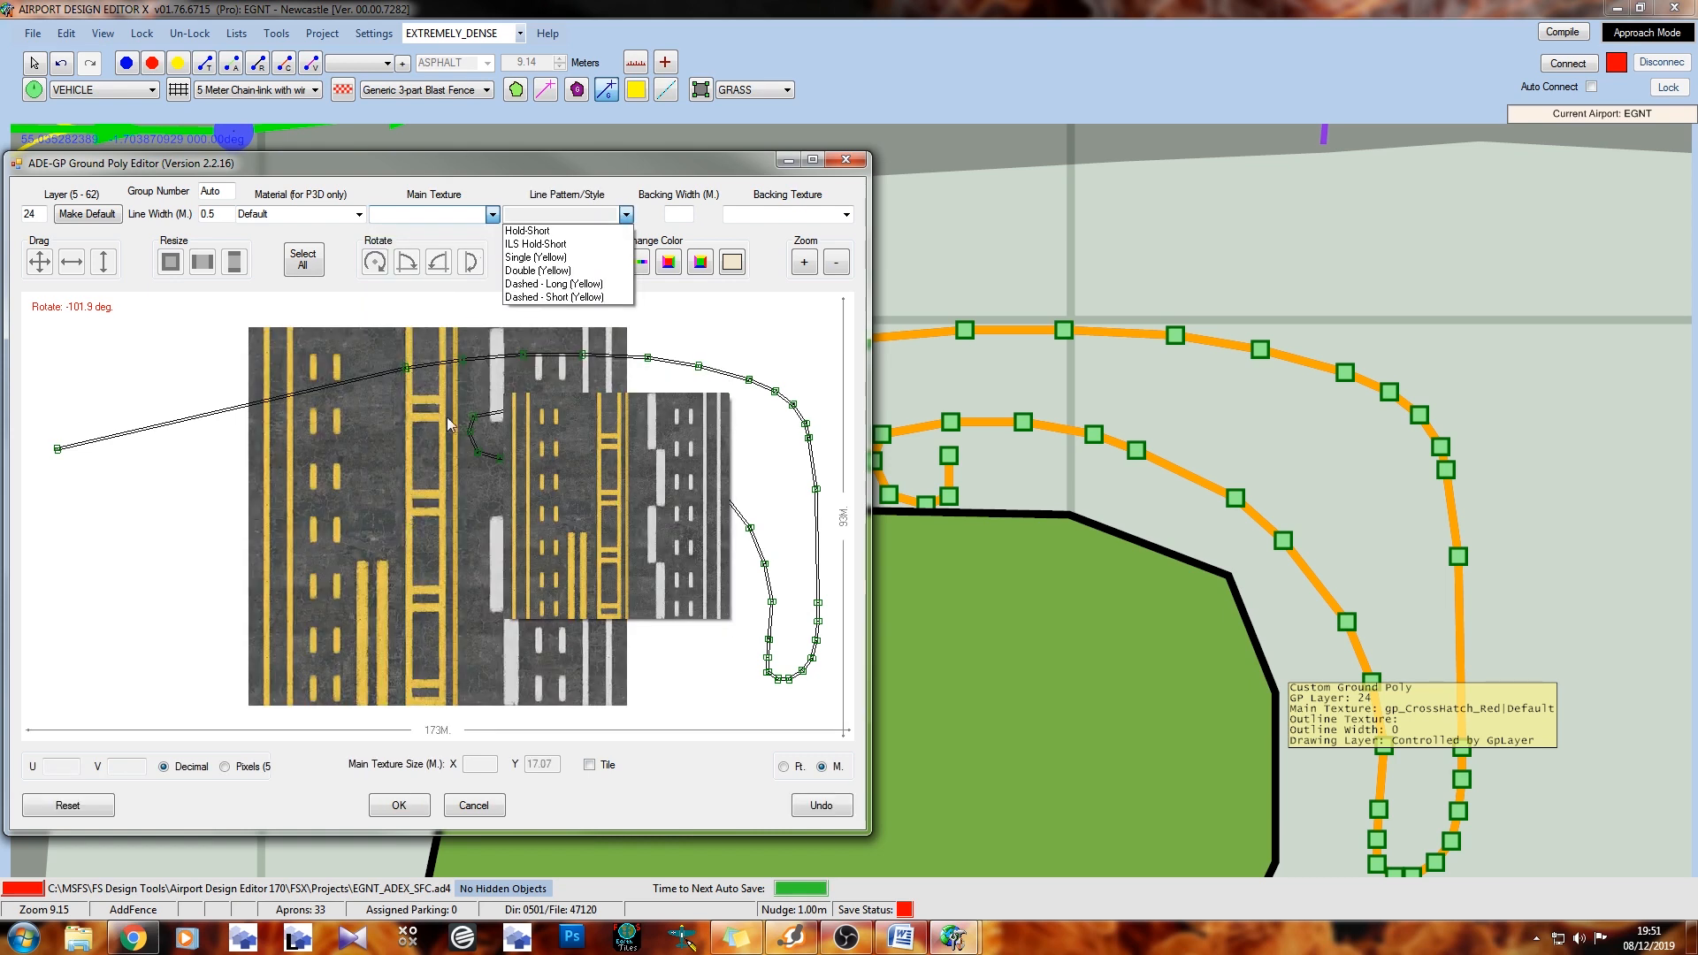
left_click(532, 263)
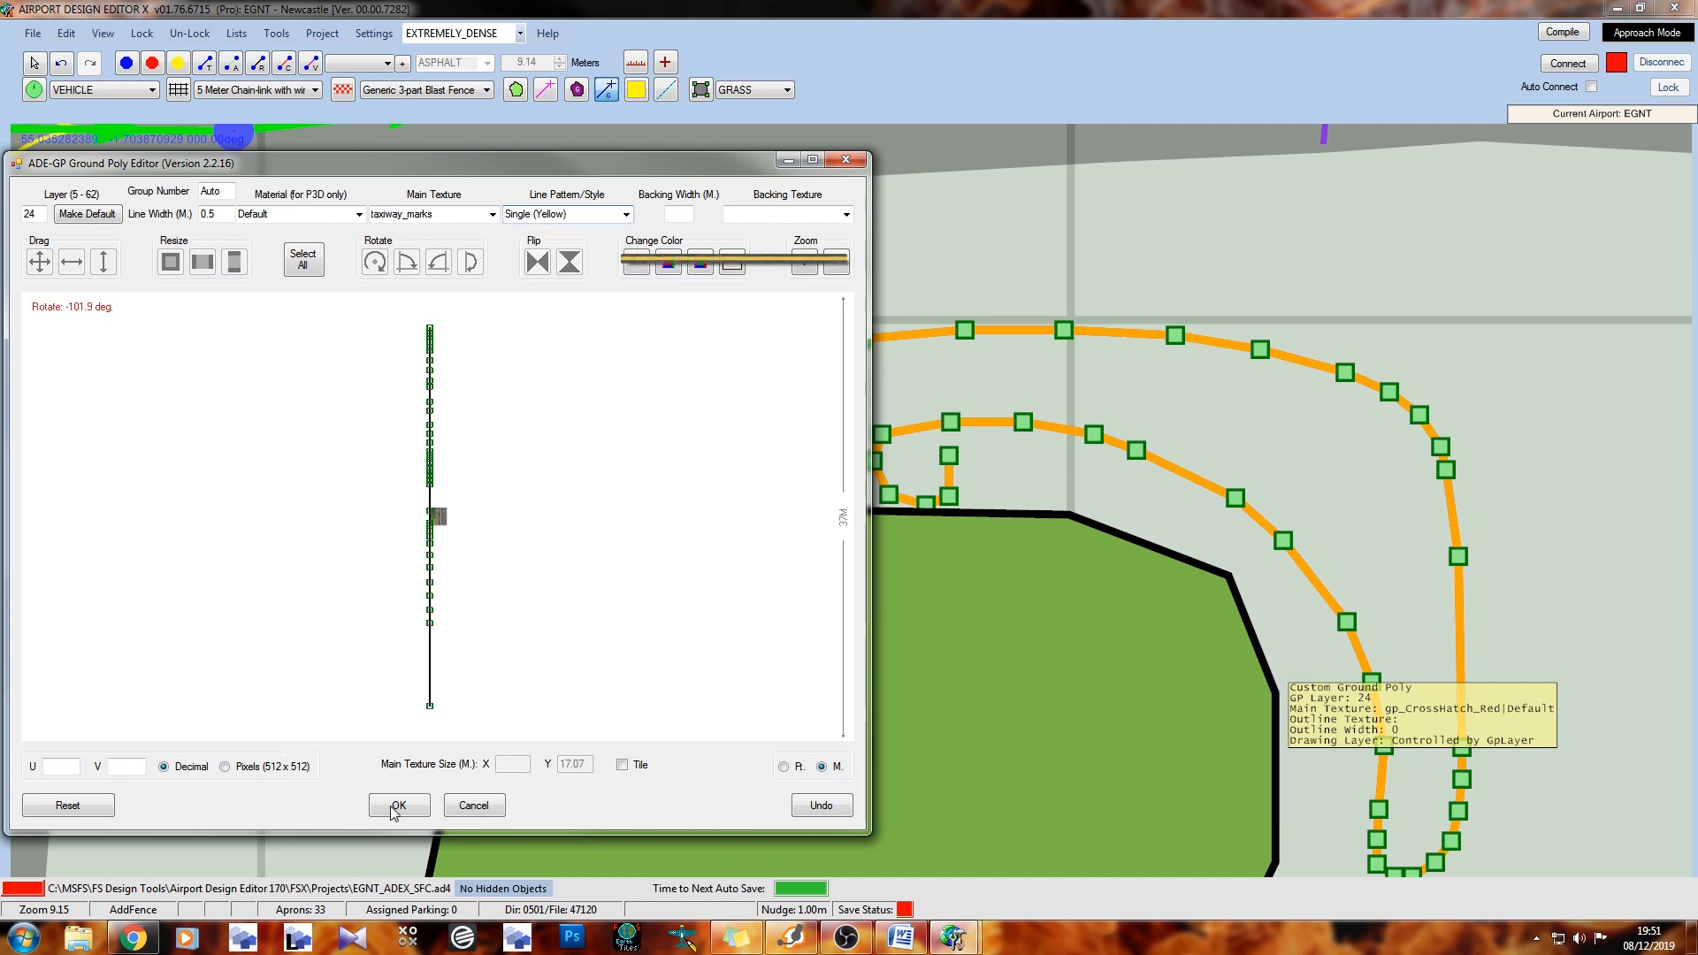
left_click(399, 805)
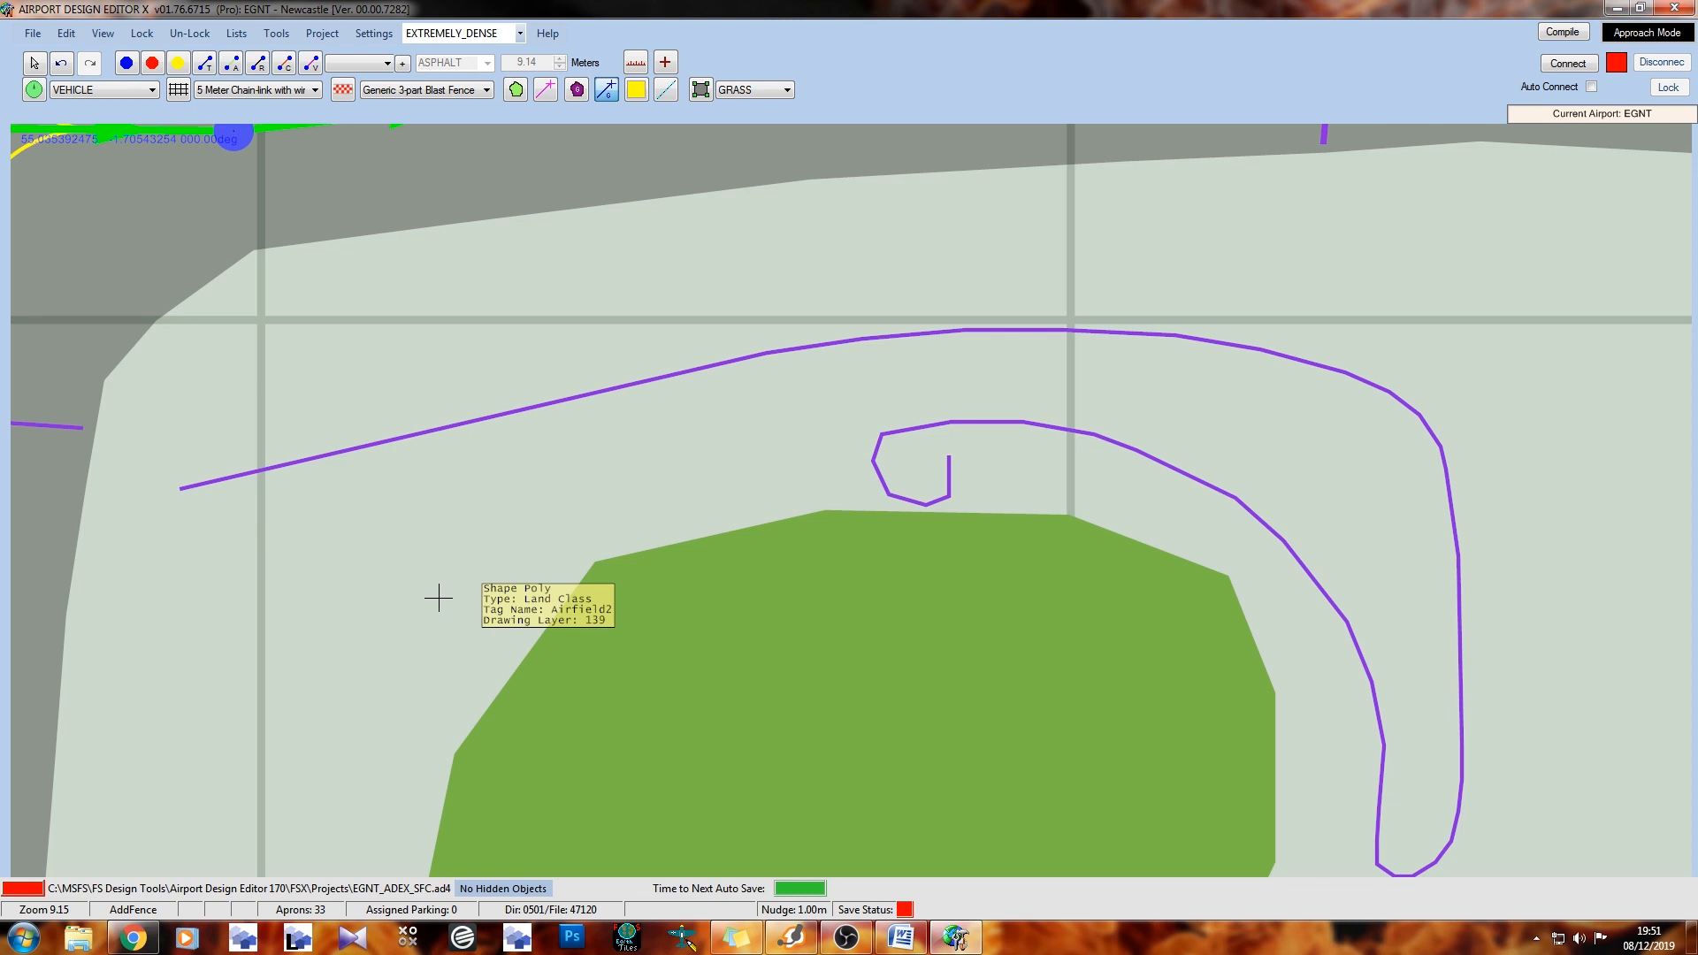
Draw an exclusion rectangle about 1089 m by 507 m over the western aprons and taxiways, excluding all objects
scroll(438, 597, "down", 3)
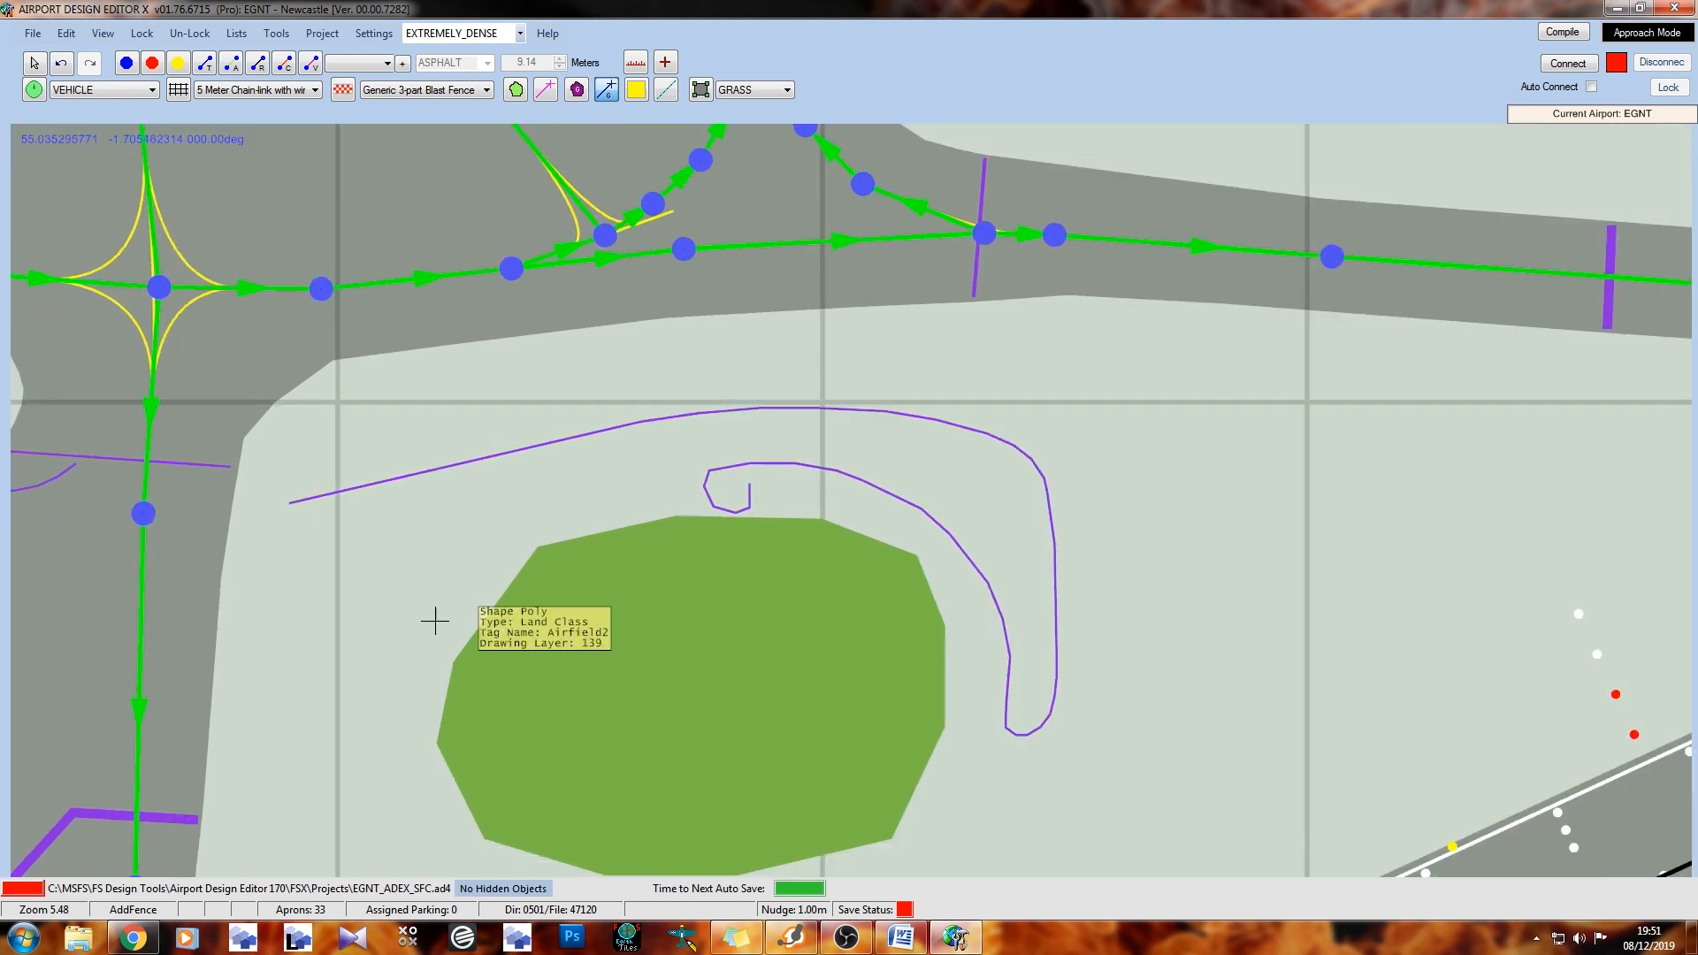
scroll(435, 621, "down", 2)
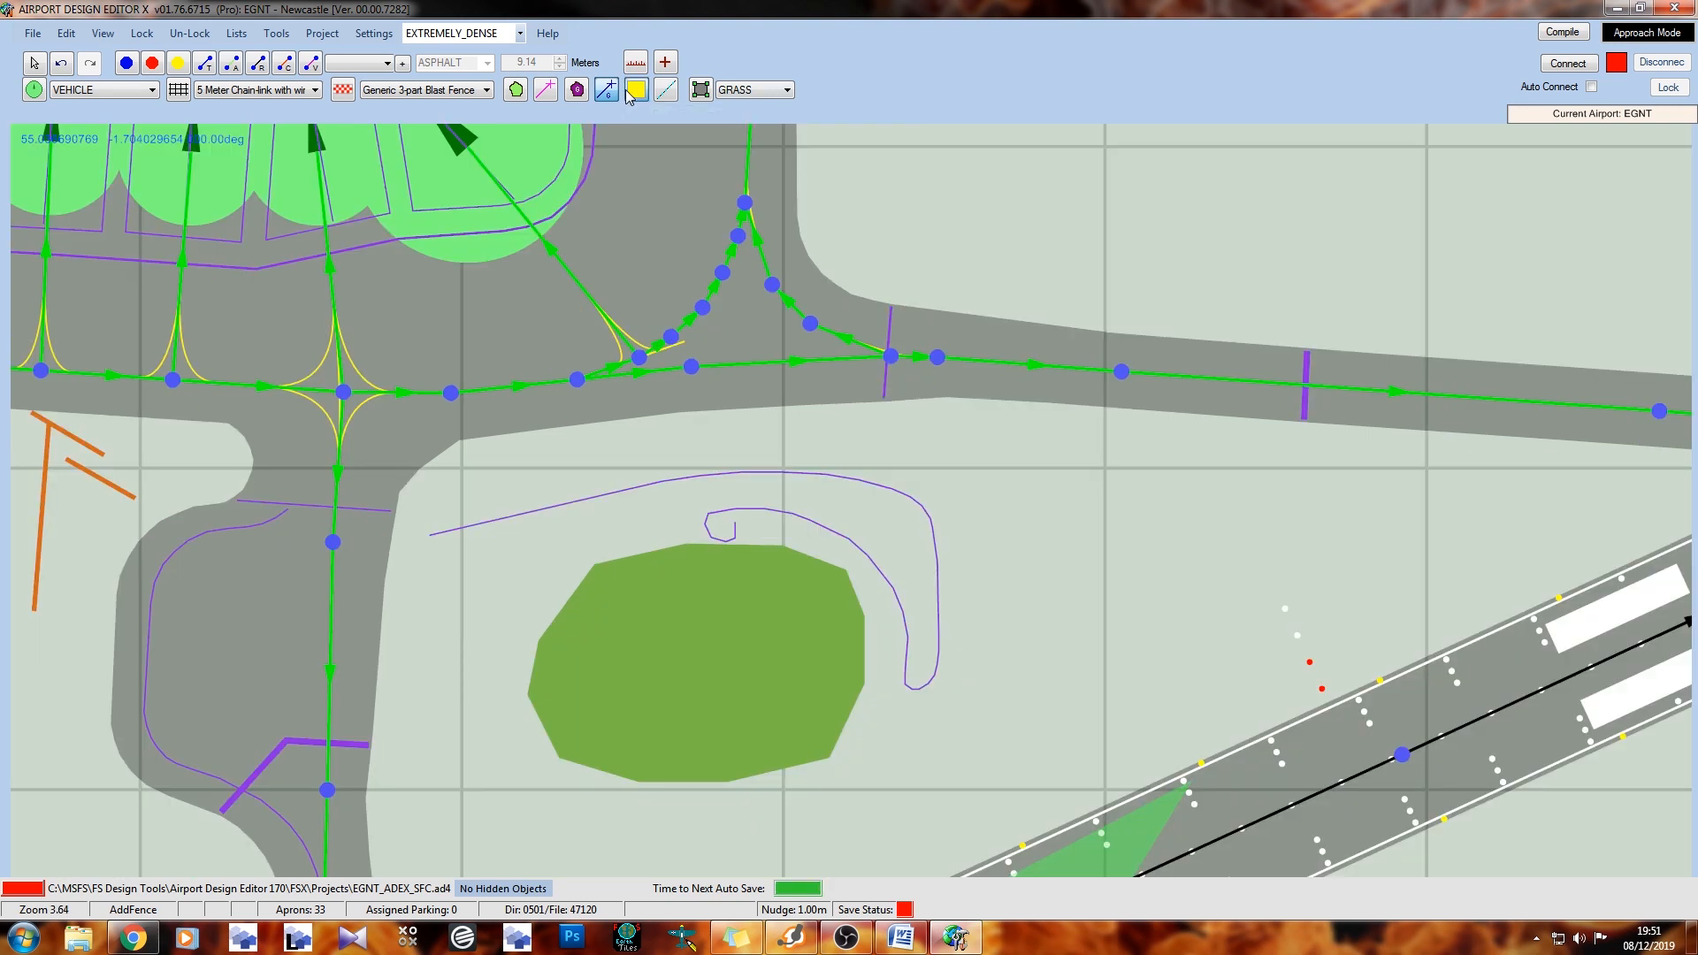
left_click(632, 92)
scroll(769, 464, "down", 5)
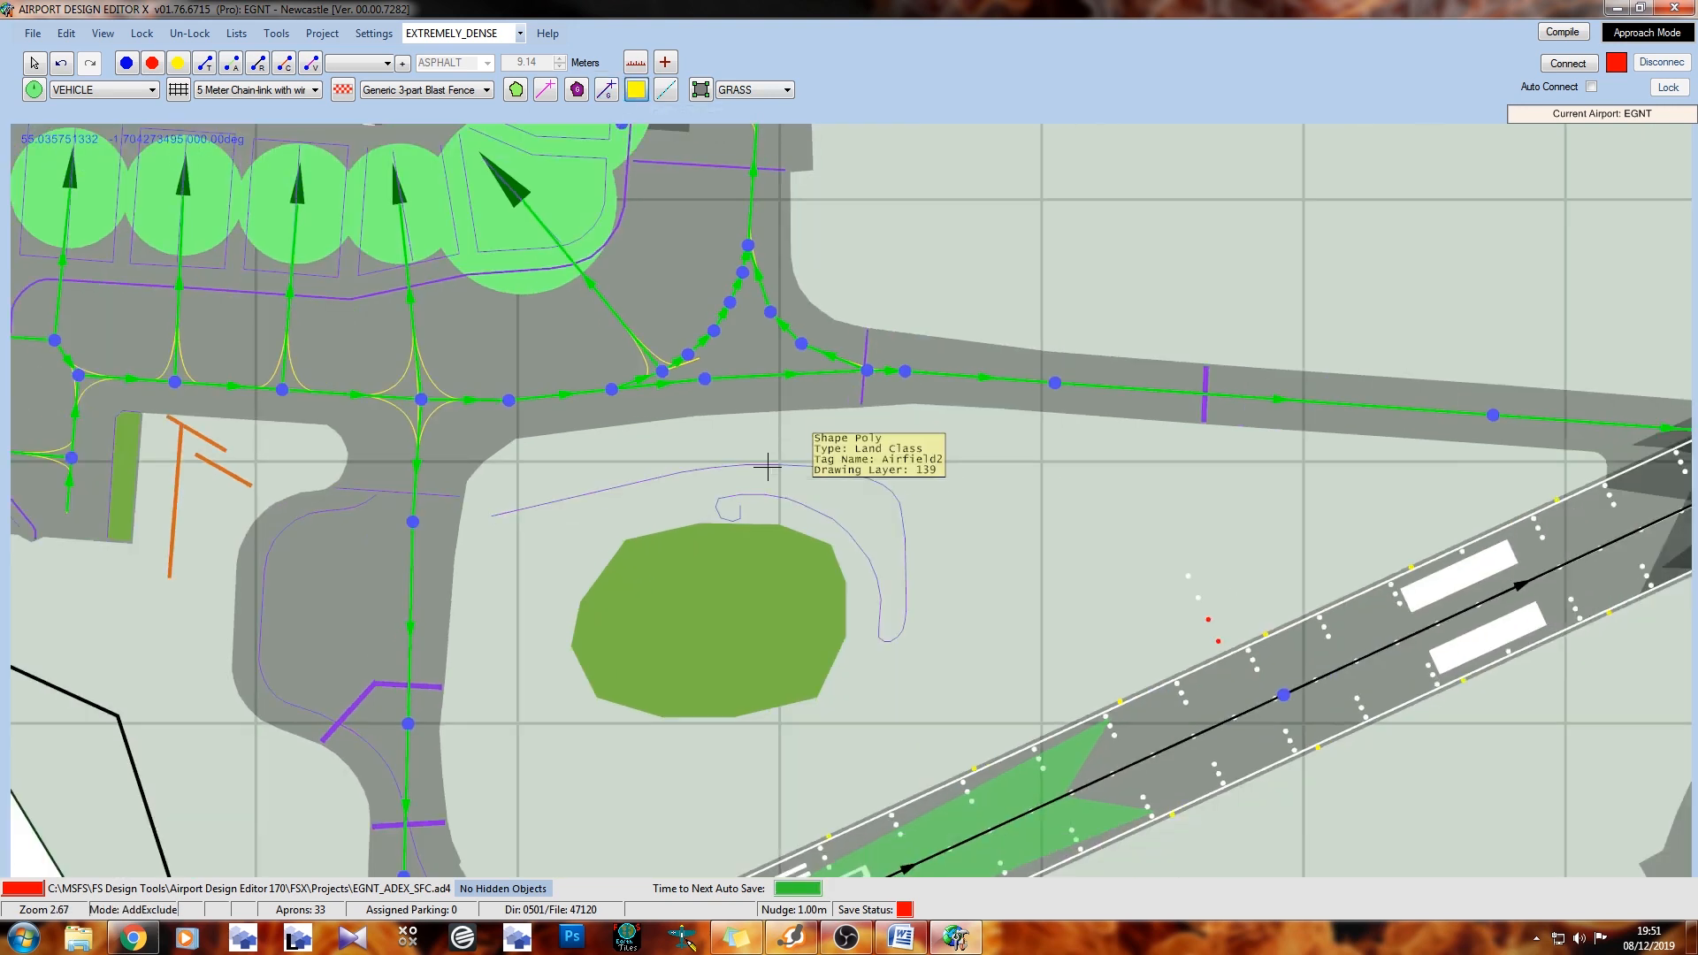
scroll(1022, 580, "down", 3)
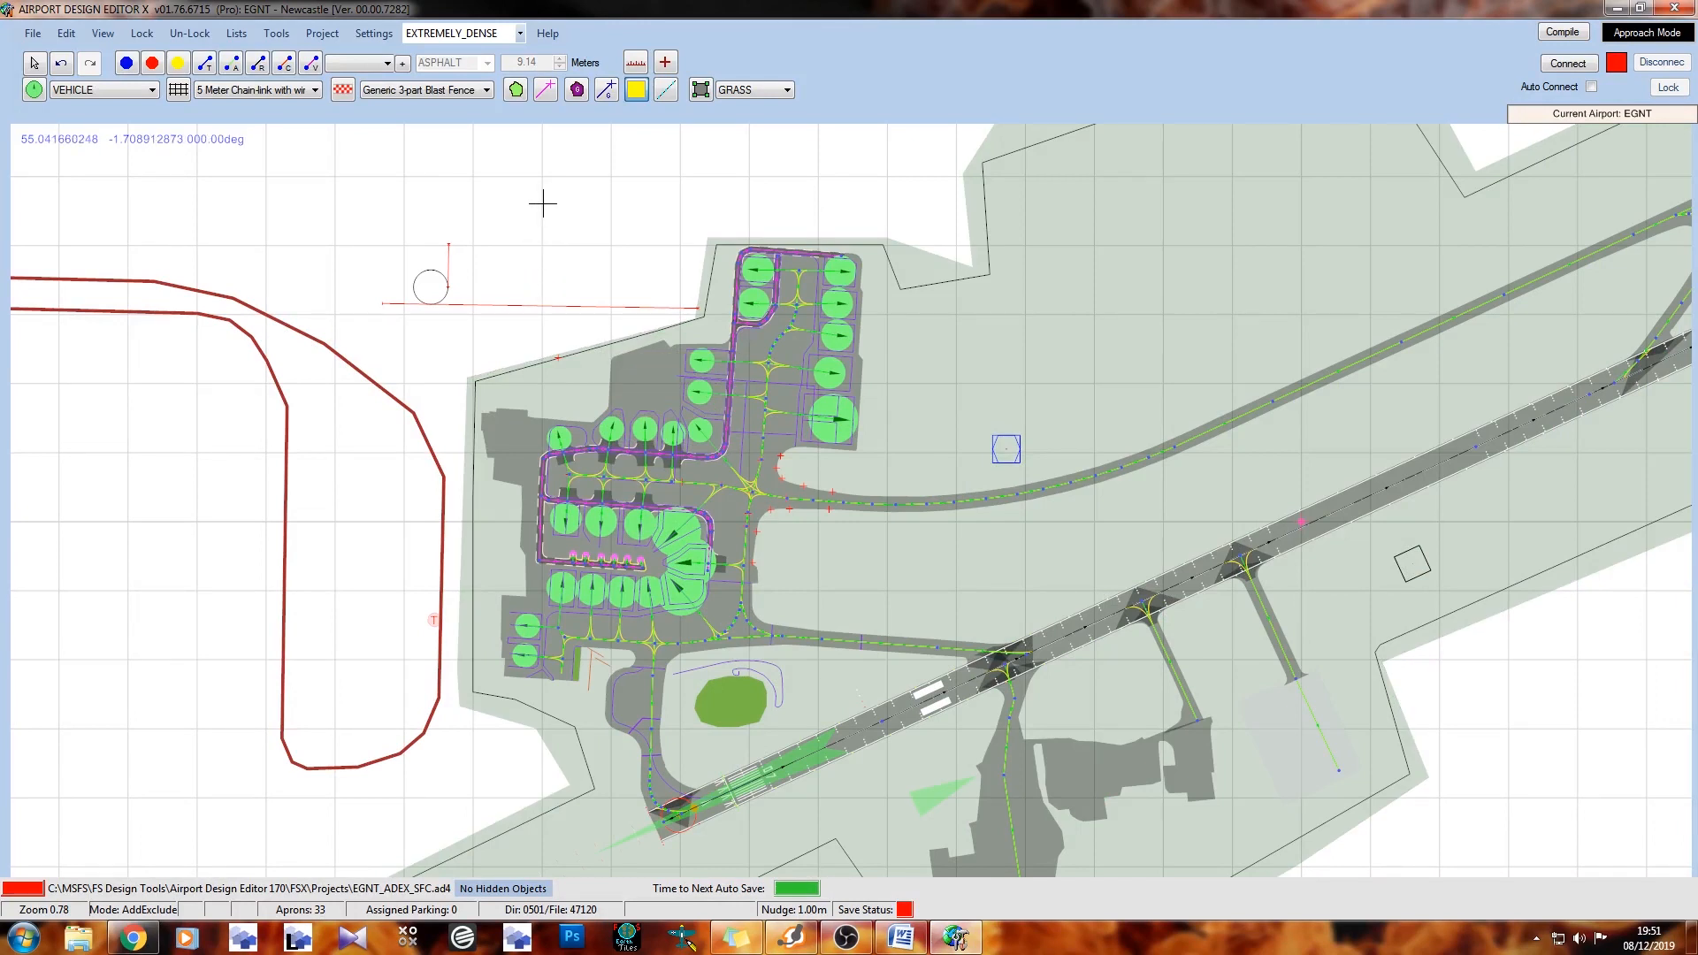
left_click_drag(630, 207, 334, 425)
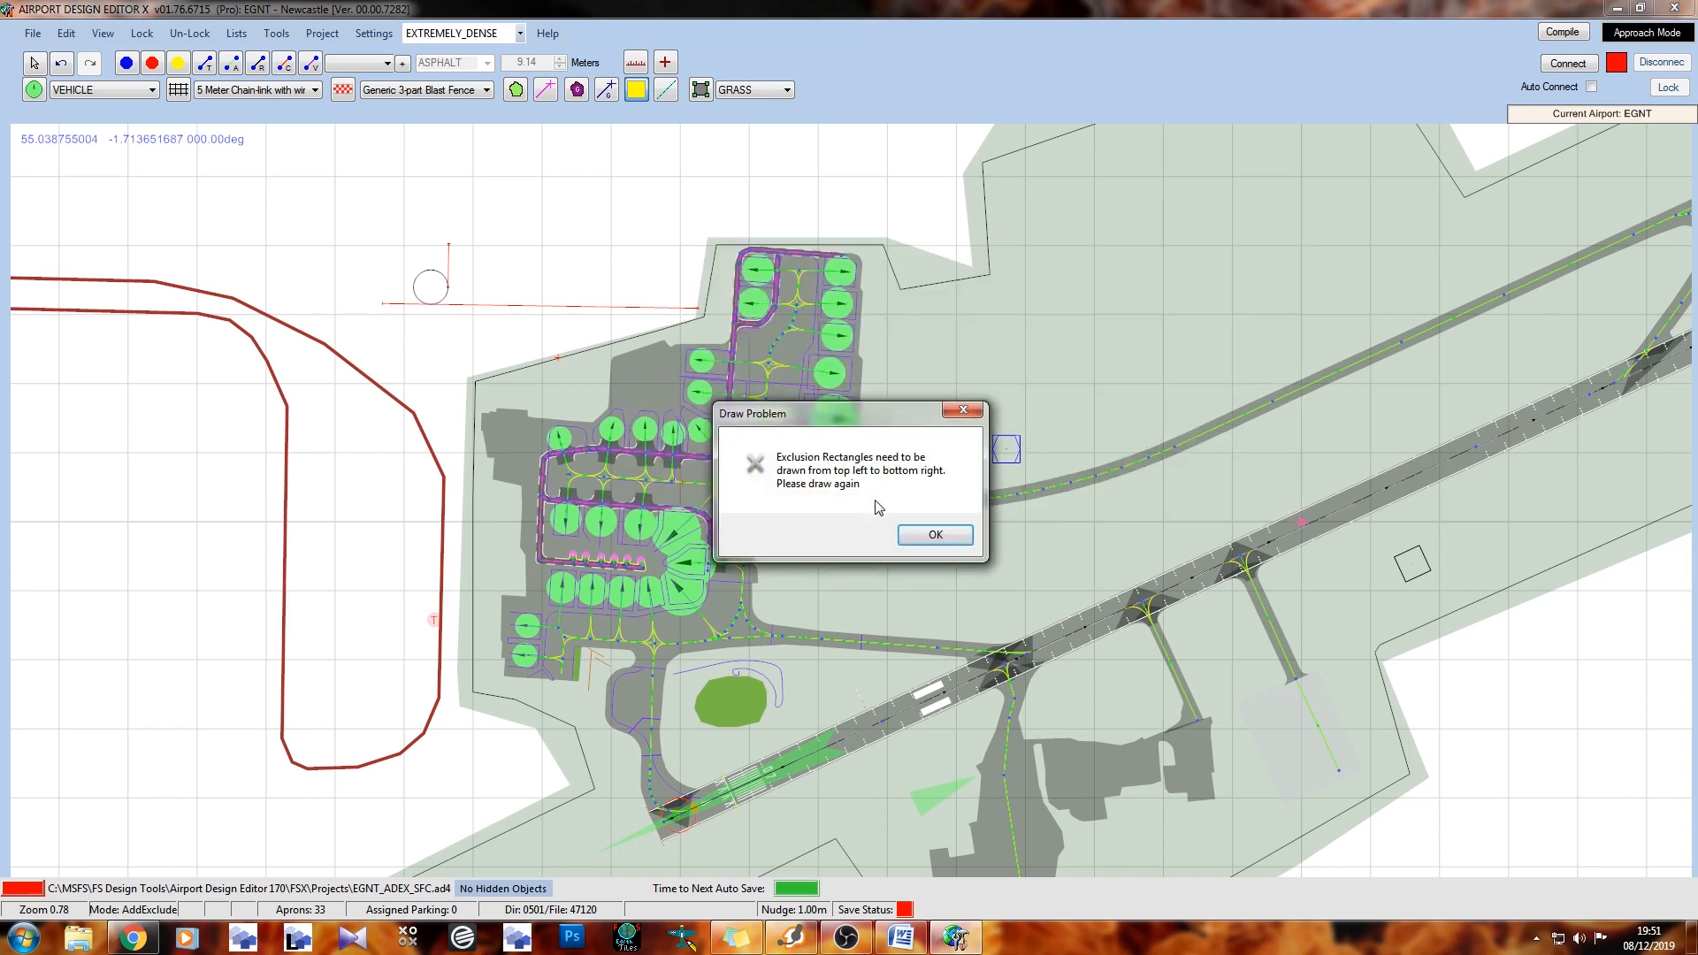
left_click(935, 535)
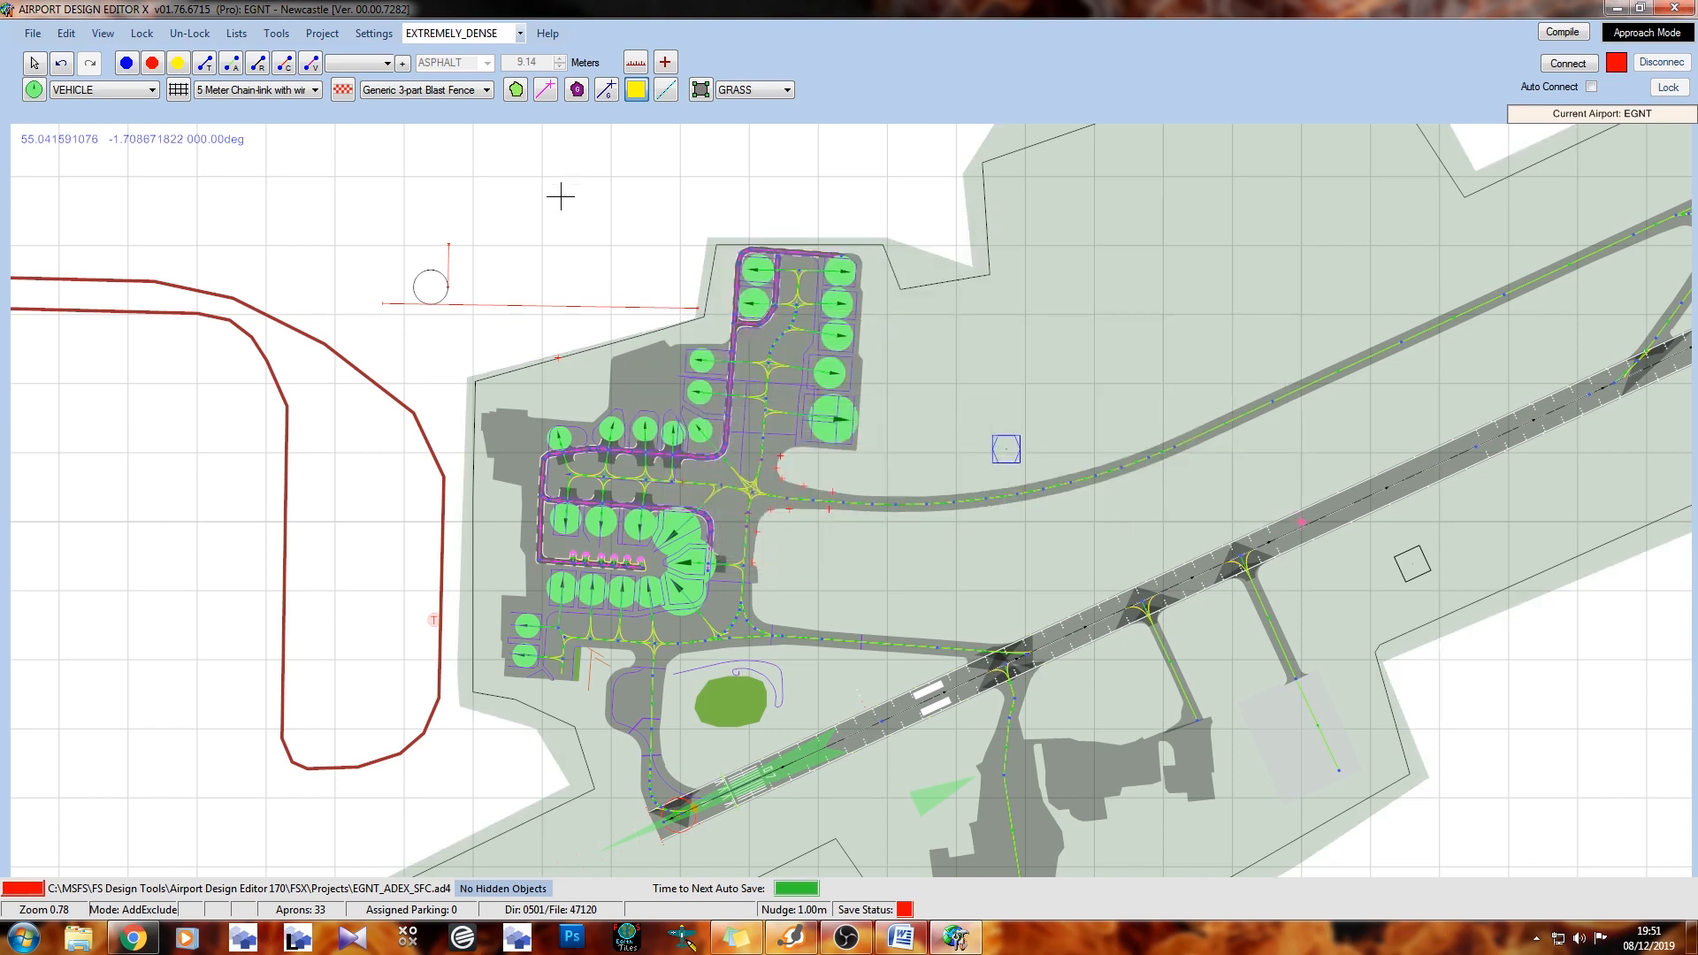
left_click_drag(477, 353, 1234, 705)
left_click(211, 611)
Cover the remaining runway and parallel taxiway up to the northeast end with overlapping exclusion rectangles
left_click_drag(201, 645, 834, 781)
left_click_drag(778, 444, 1027, 532)
left_click(212, 612)
left_click_drag(919, 392, 1218, 479)
left_click(211, 611)
left_click_drag(1057, 341, 1377, 478)
left_click(211, 611)
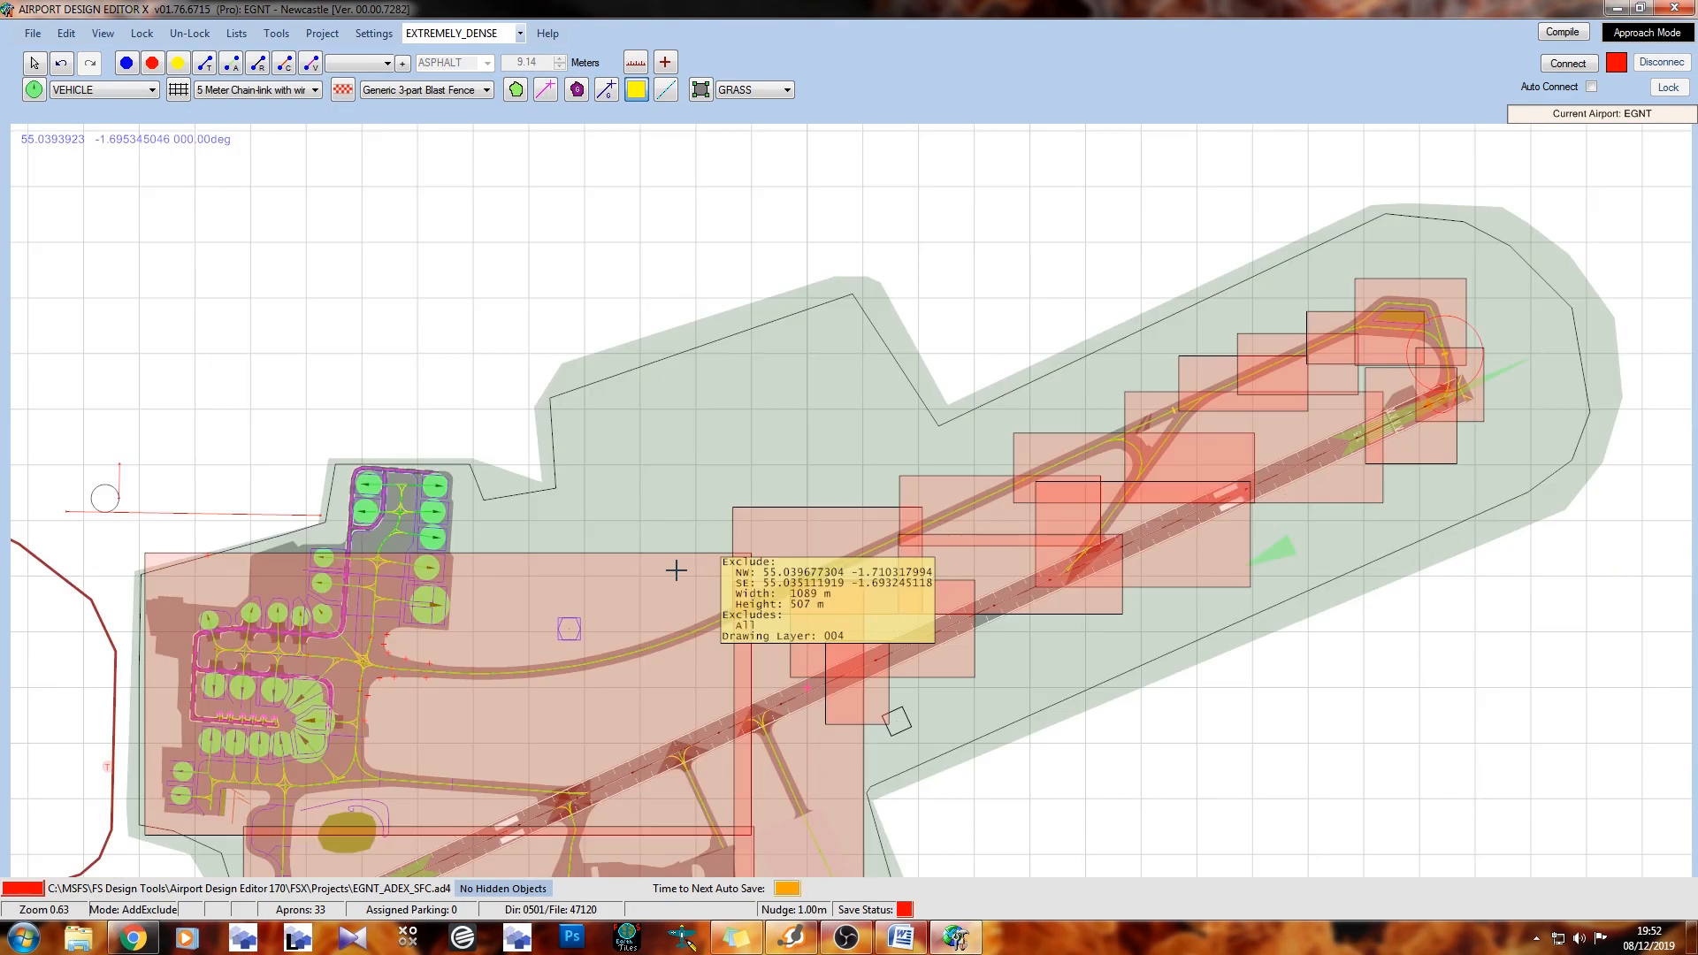
Start the edge lights tool and hide the exclusion rectangles from the map view
left_click(666, 90)
scroll(667, 680, "up", 3)
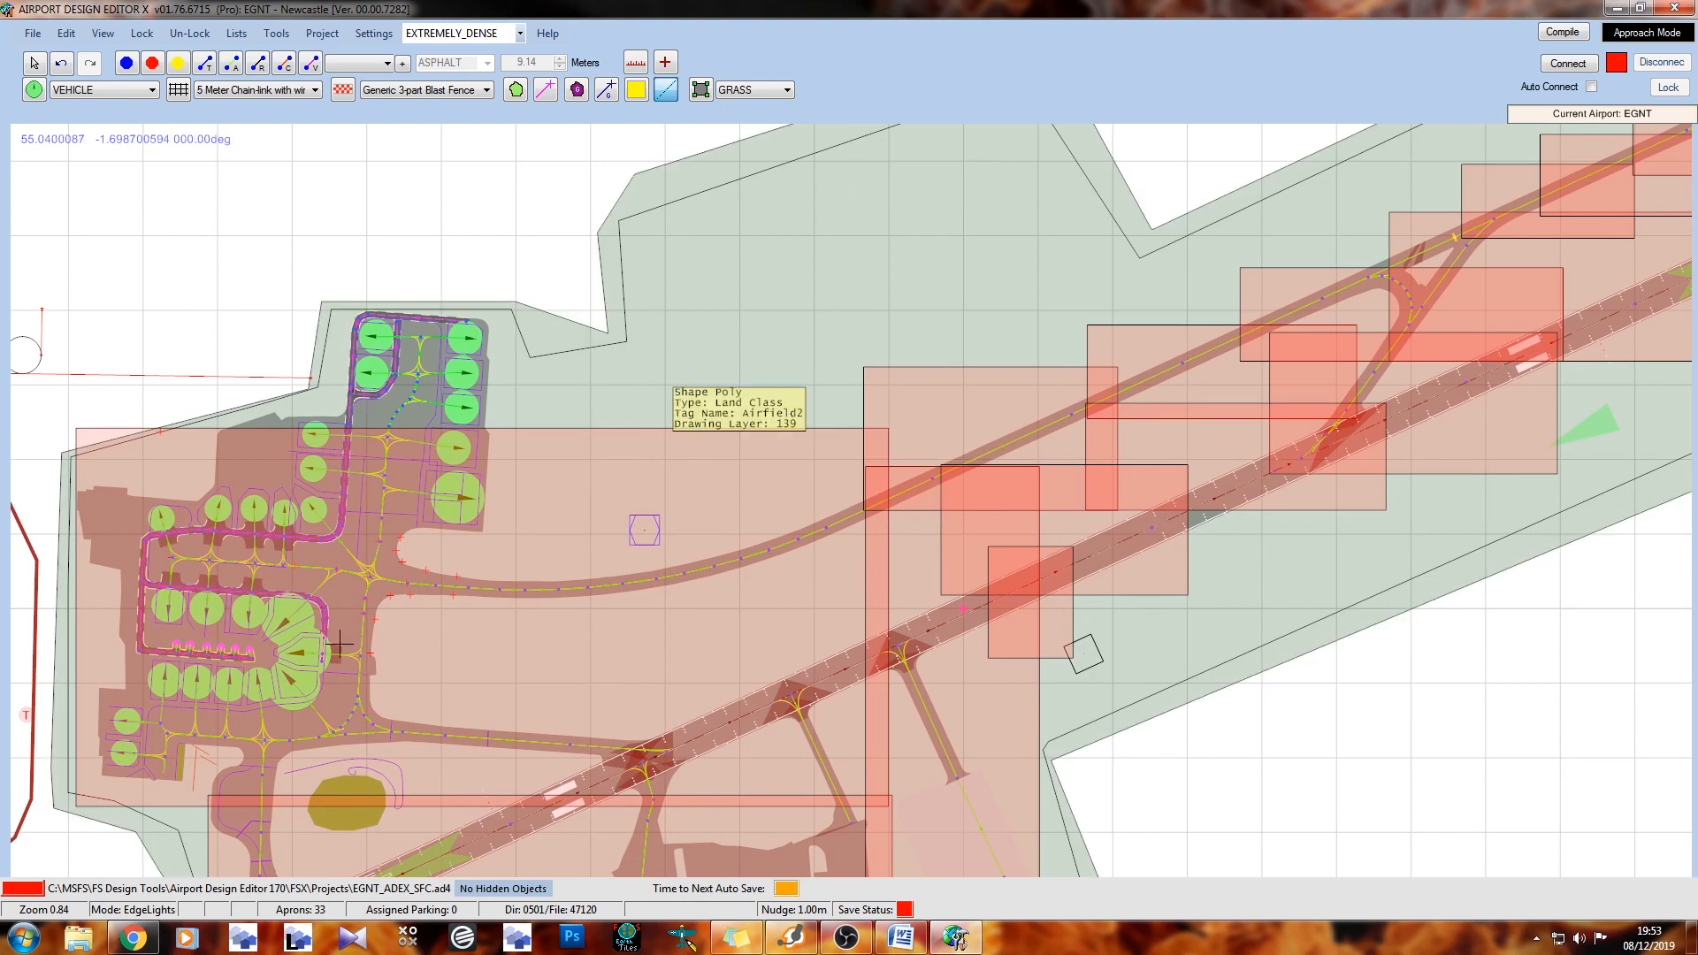
scroll(745, 674, "up", 6)
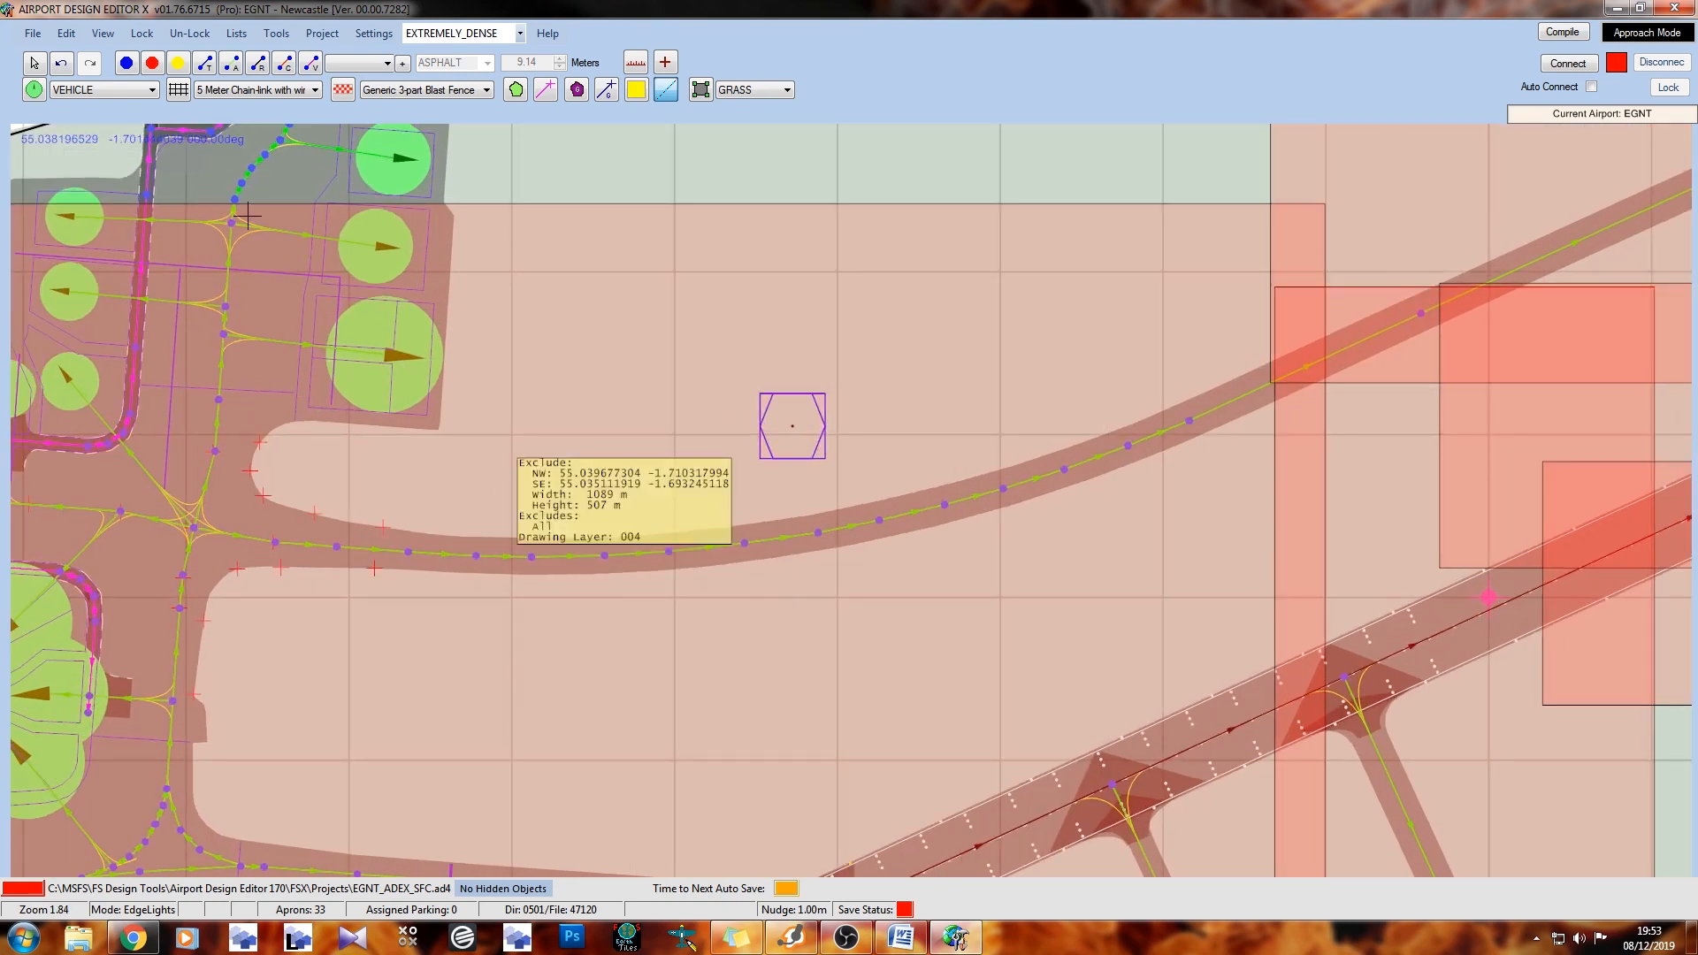
left_click_drag(531, 303, 673, 483)
scroll(673, 484, "up", 1)
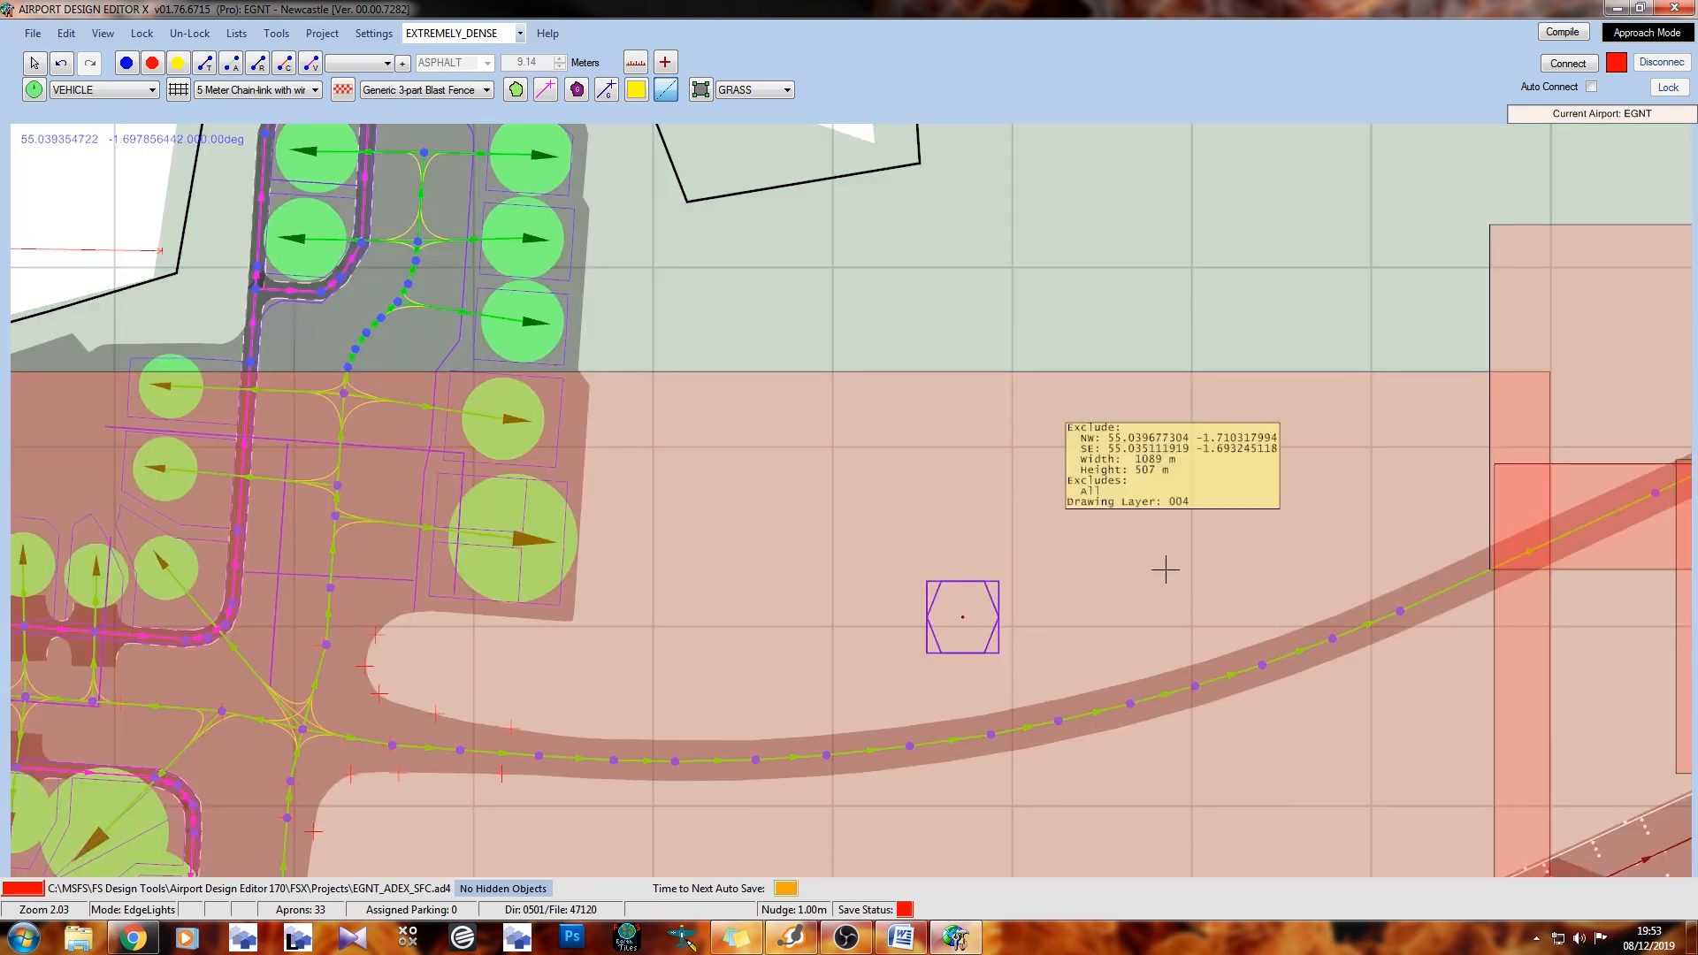
left_click(111, 37)
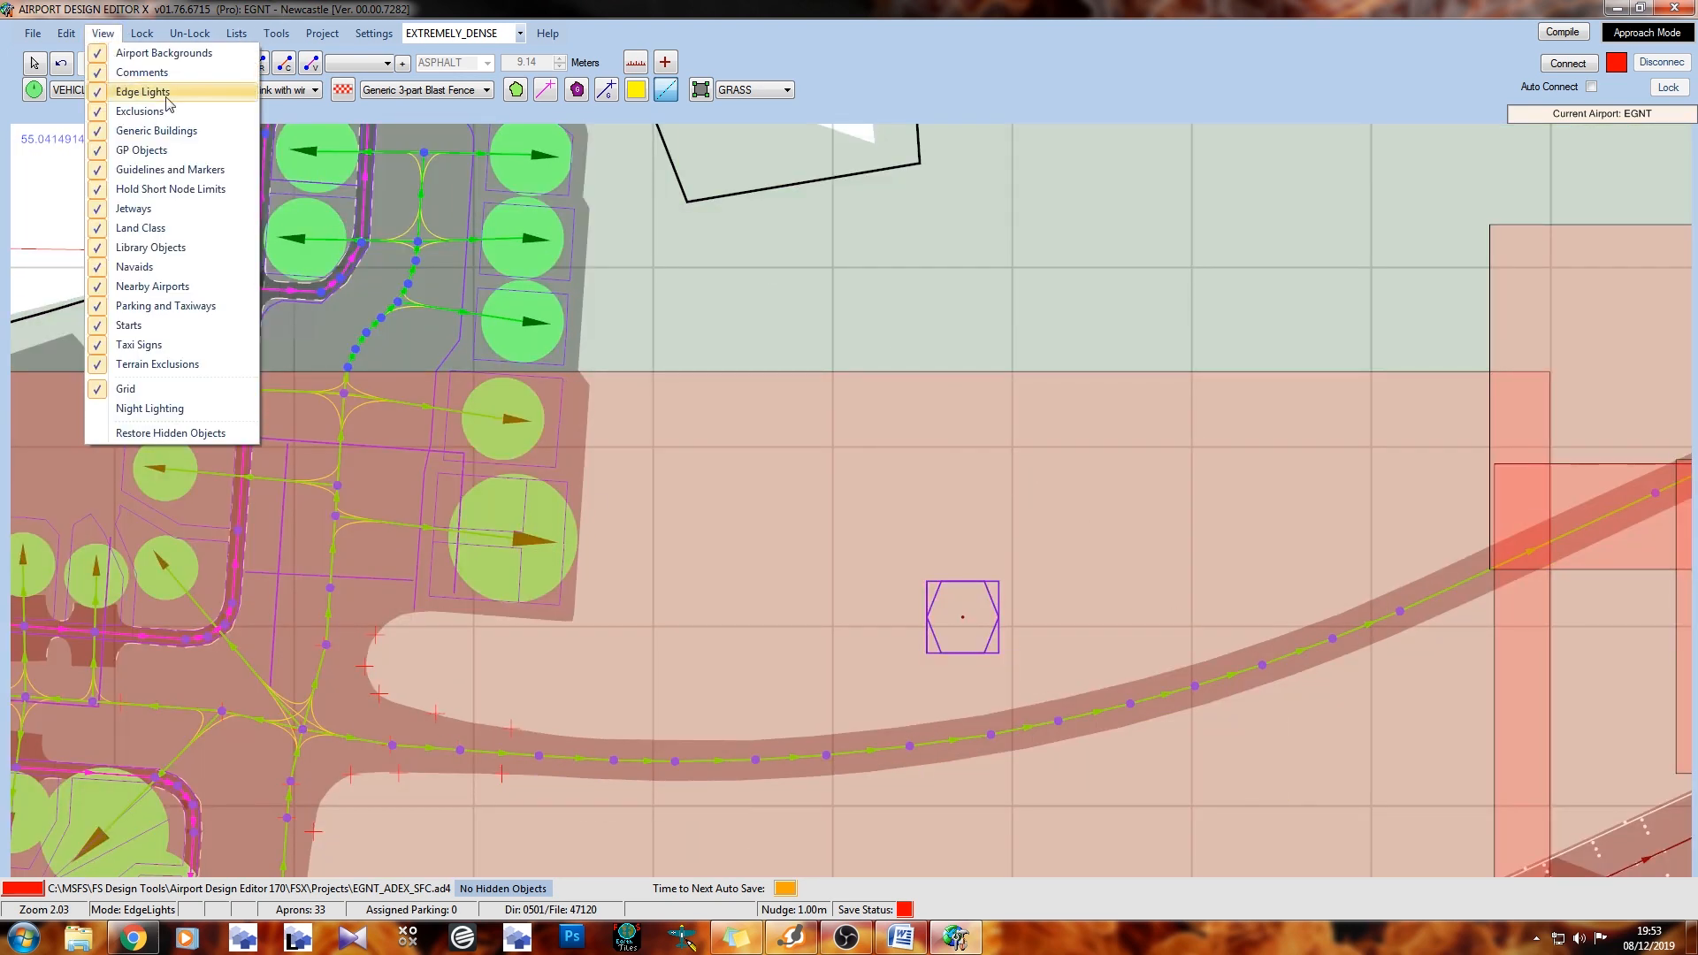
left_click(139, 111)
Turn on the night lighting view around the apron and parallel taxiway junction
left_click_drag(605, 625, 671, 346)
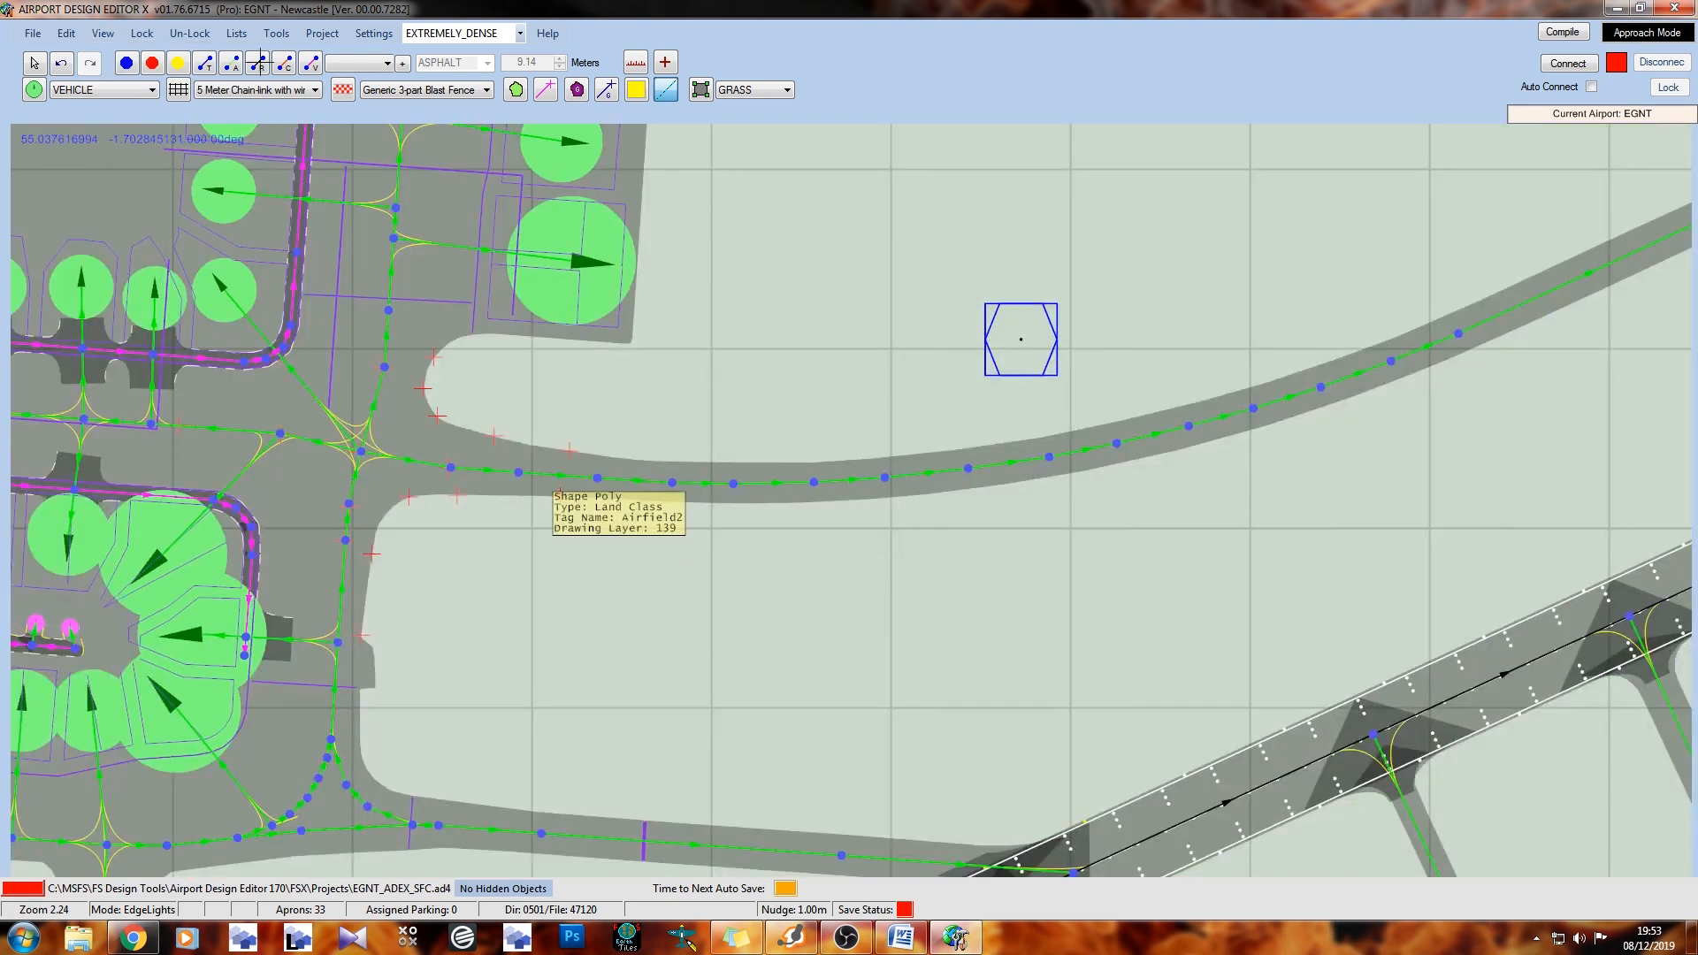
scroll(499, 442, "up", 1)
left_click(103, 33)
left_click(175, 412)
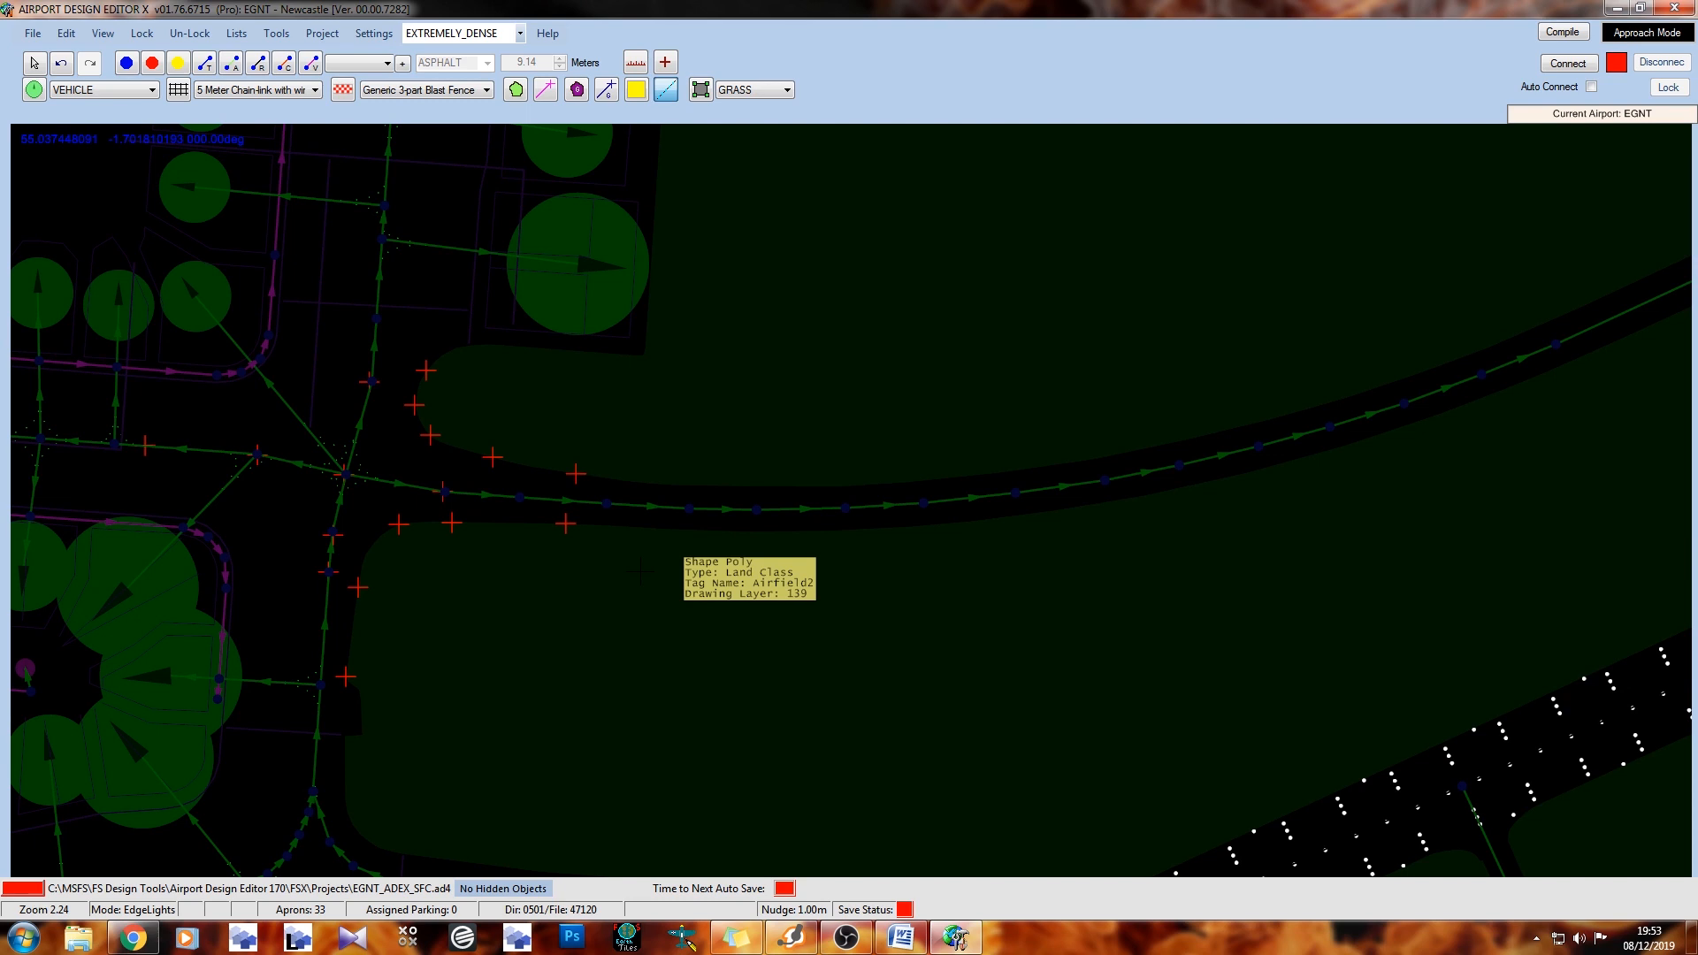
Start an edge light line at the notch in the eastern apron edge and run it south to the apron's southeast corner
scroll(641, 572, "up", 5)
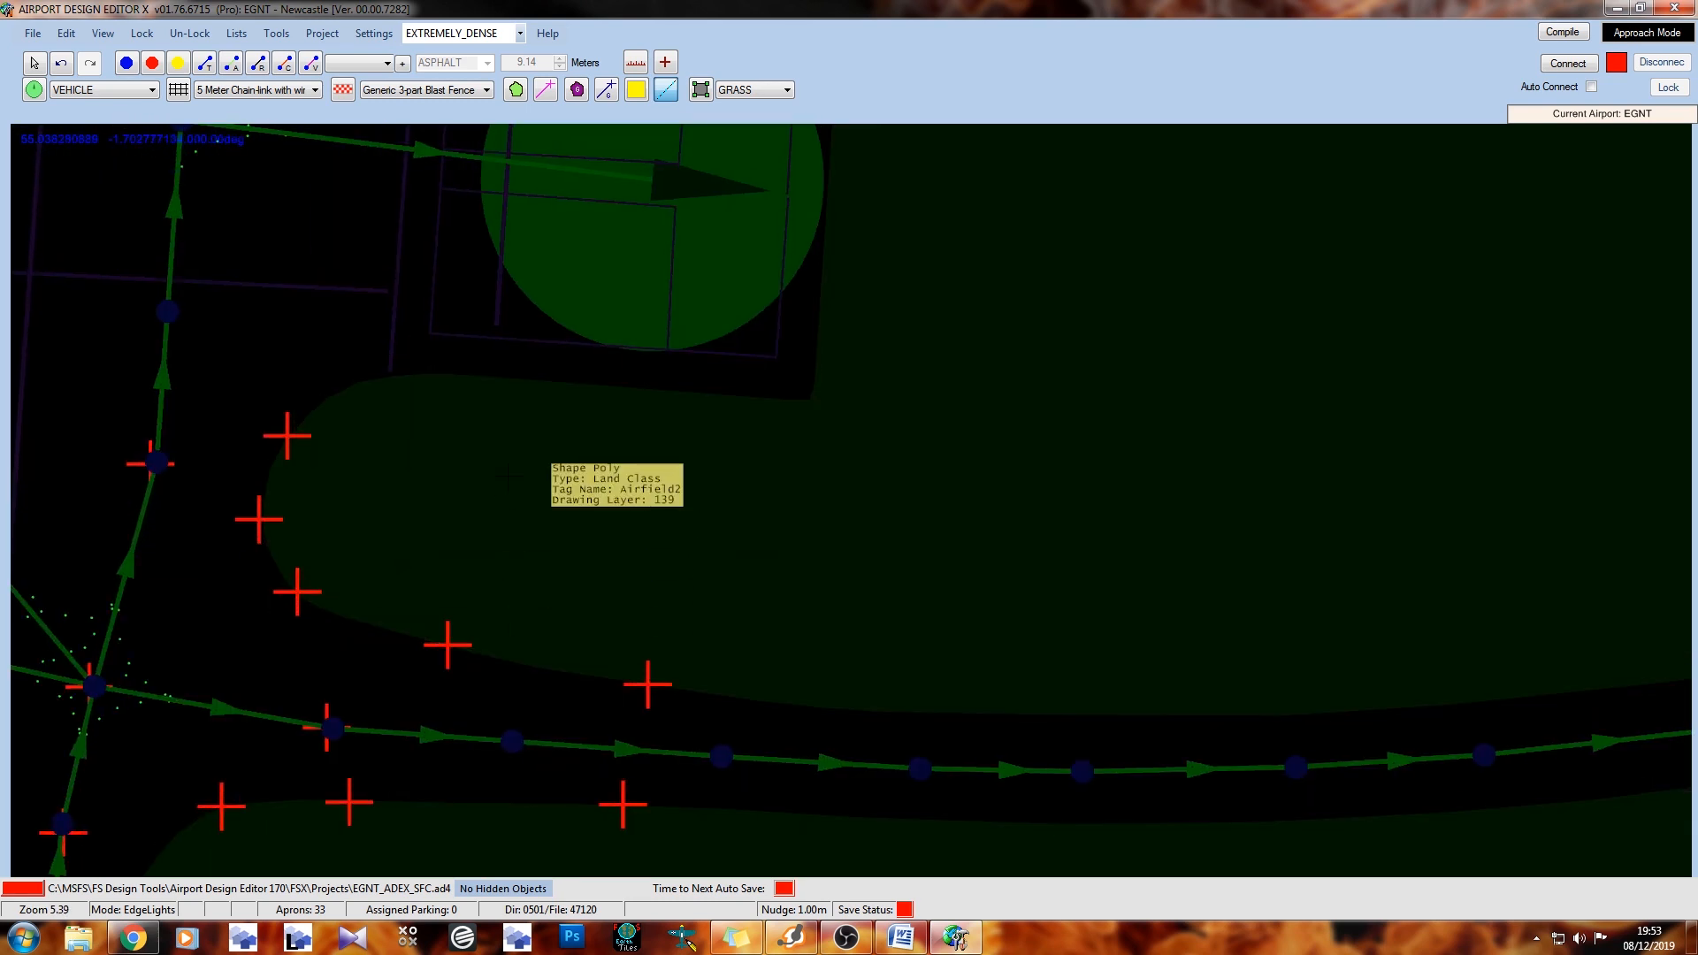
left_click_drag(909, 362, 484, 809)
left_click_drag(740, 365, 696, 700)
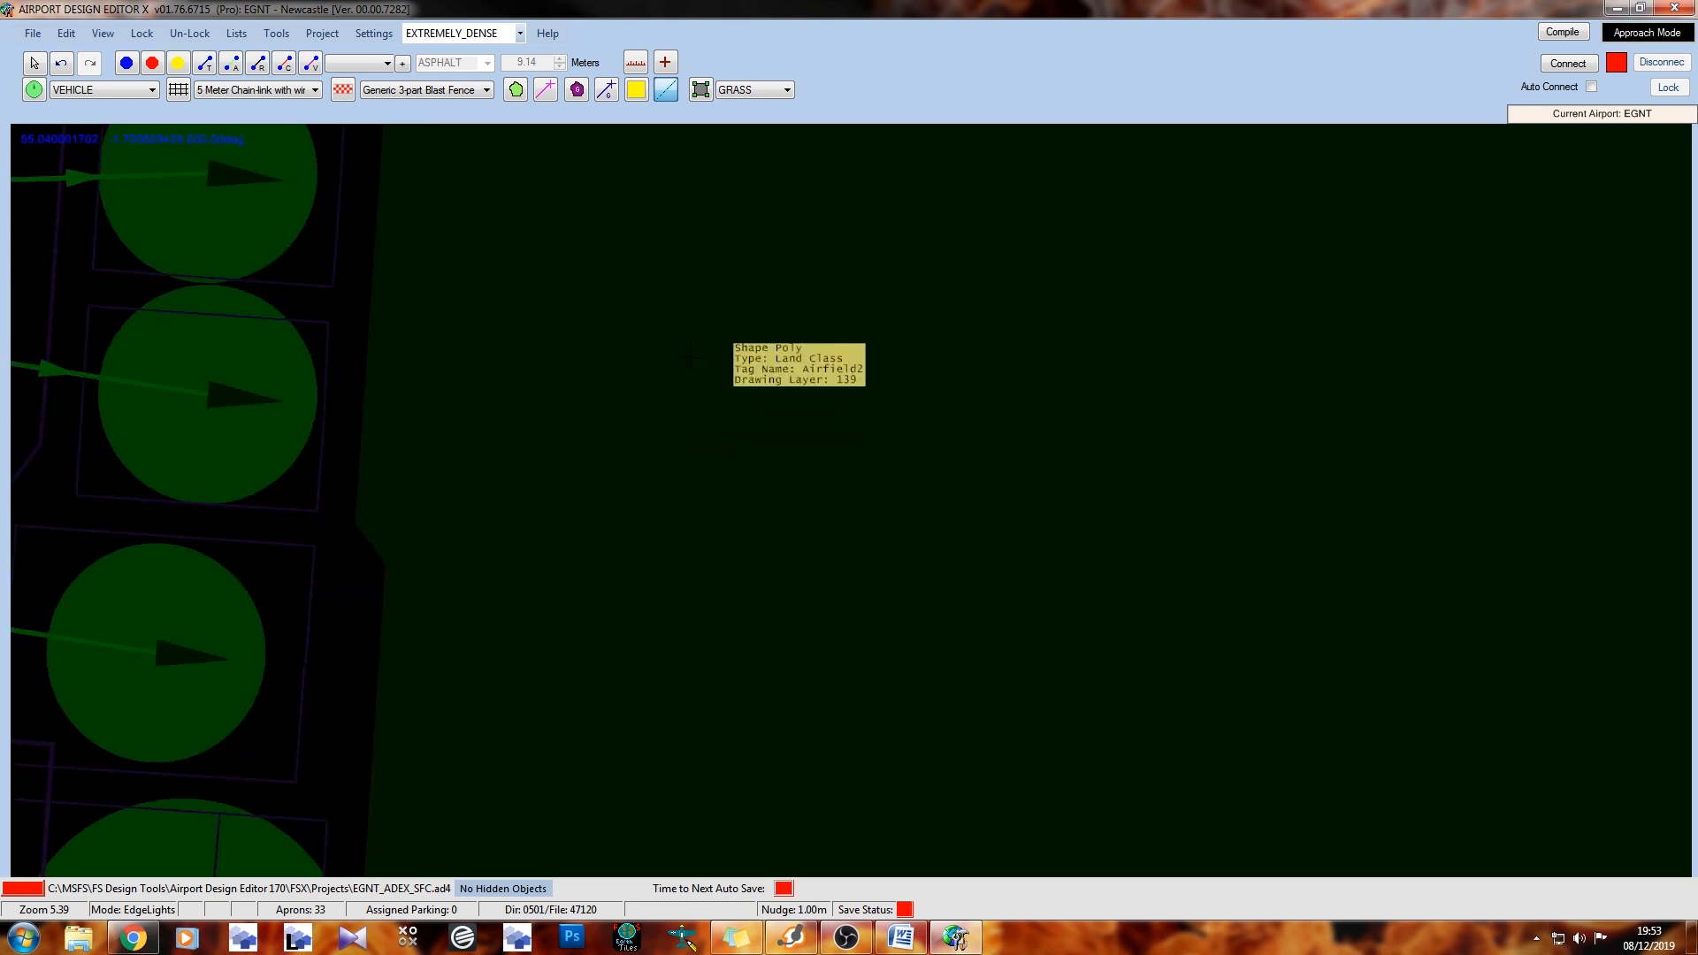
left_click_drag(674, 404, 662, 563)
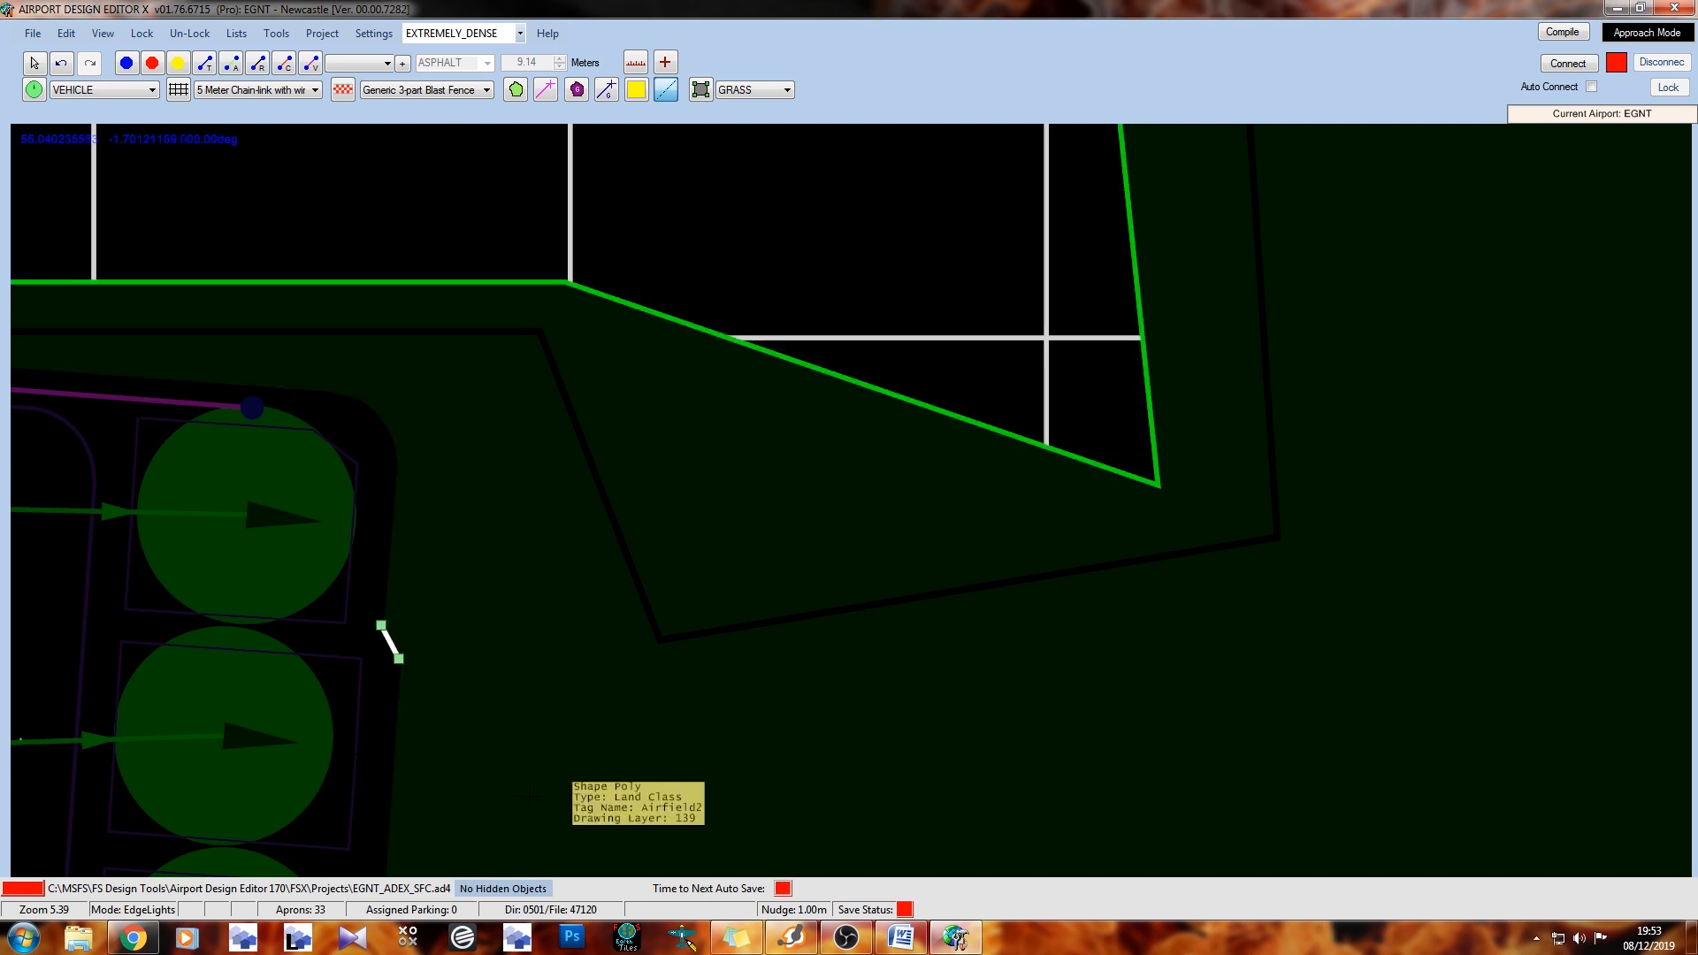
left_click_drag(396, 655, 464, 517)
left_click(453, 488)
left_click_drag(534, 655, 587, 273)
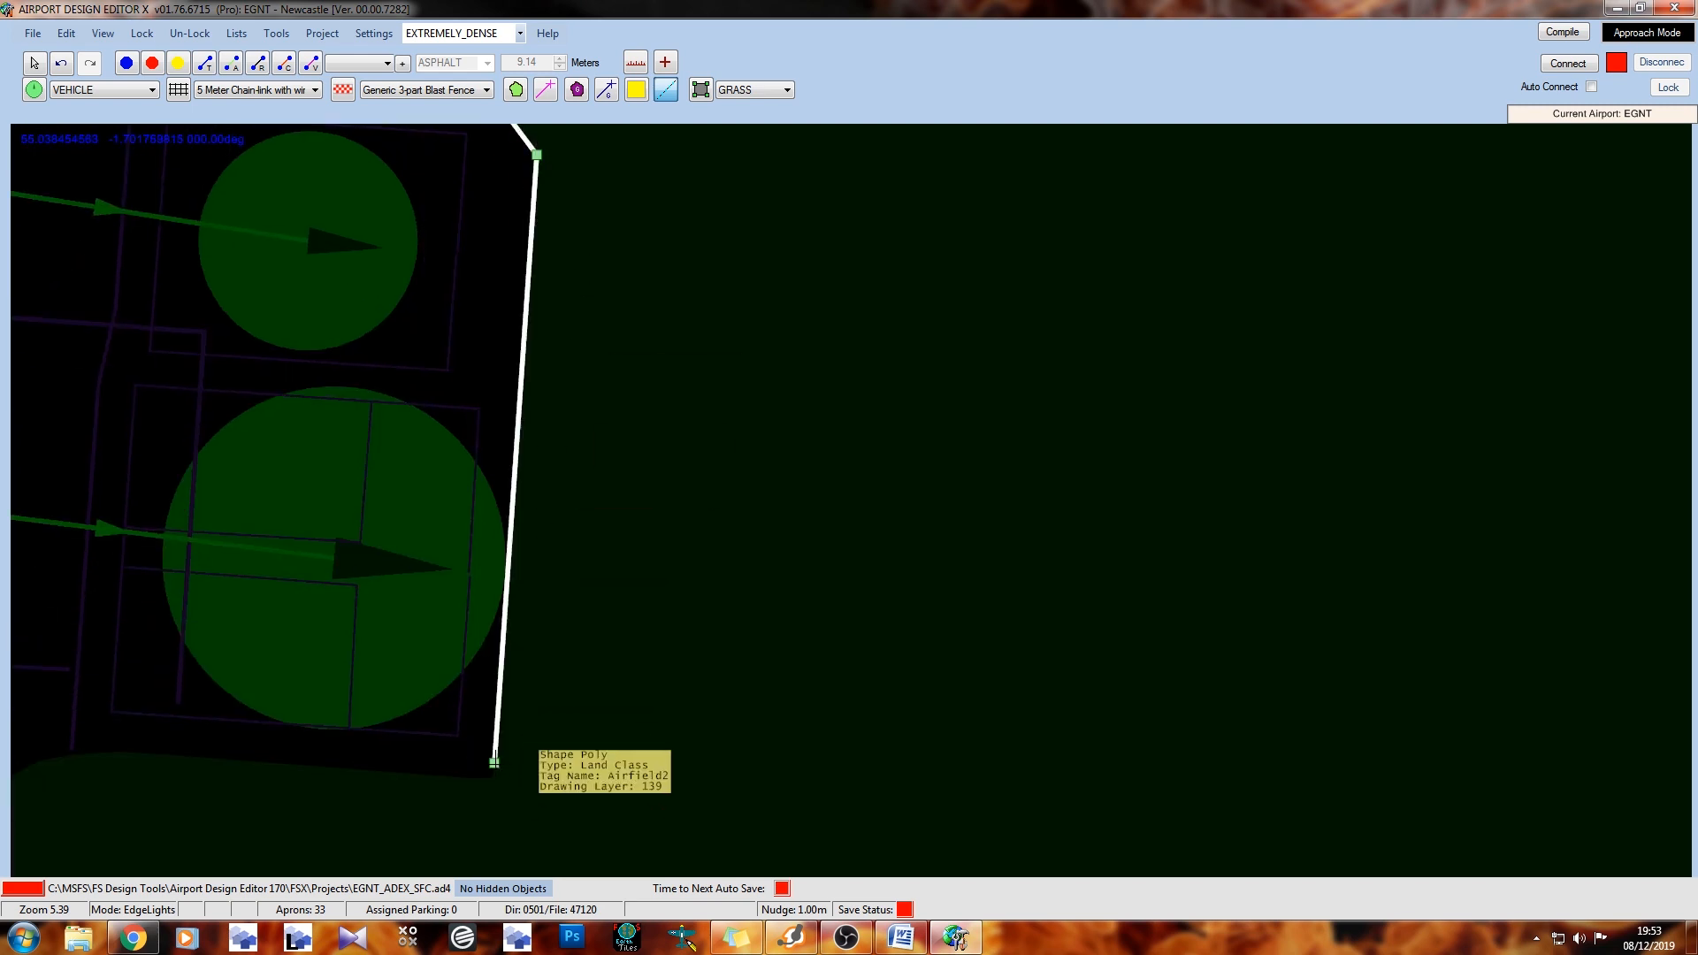
left_click_drag(289, 752, 649, 526)
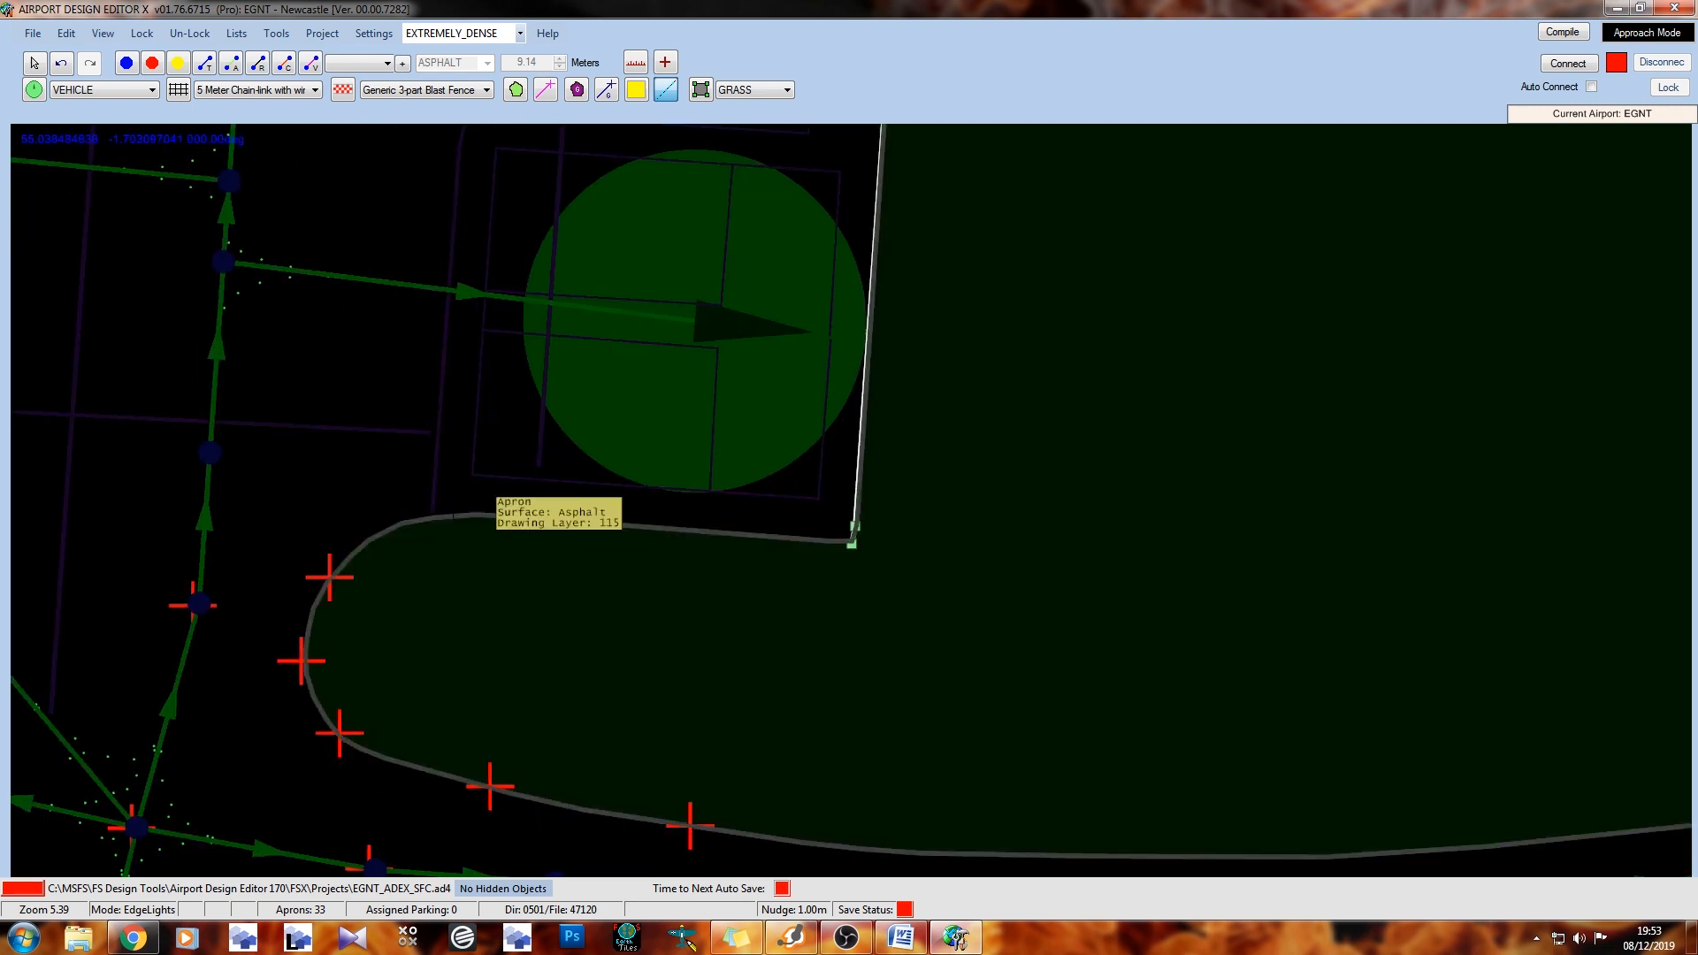
Continue the edge light line around the rounded grass edge where the apron meets the curved taxiway
left_click(464, 512)
left_click(413, 524)
left_click(361, 546)
left_click(333, 577)
left_click(312, 611)
left_click(302, 652)
left_click(306, 681)
left_click(320, 716)
left_click(343, 744)
left_click(387, 762)
Extend the edge light line northeast along the curved taxiway's northern edge and finish it on the straight section
middle_click_drag(759, 823, 372, 572)
left_click(170, 559)
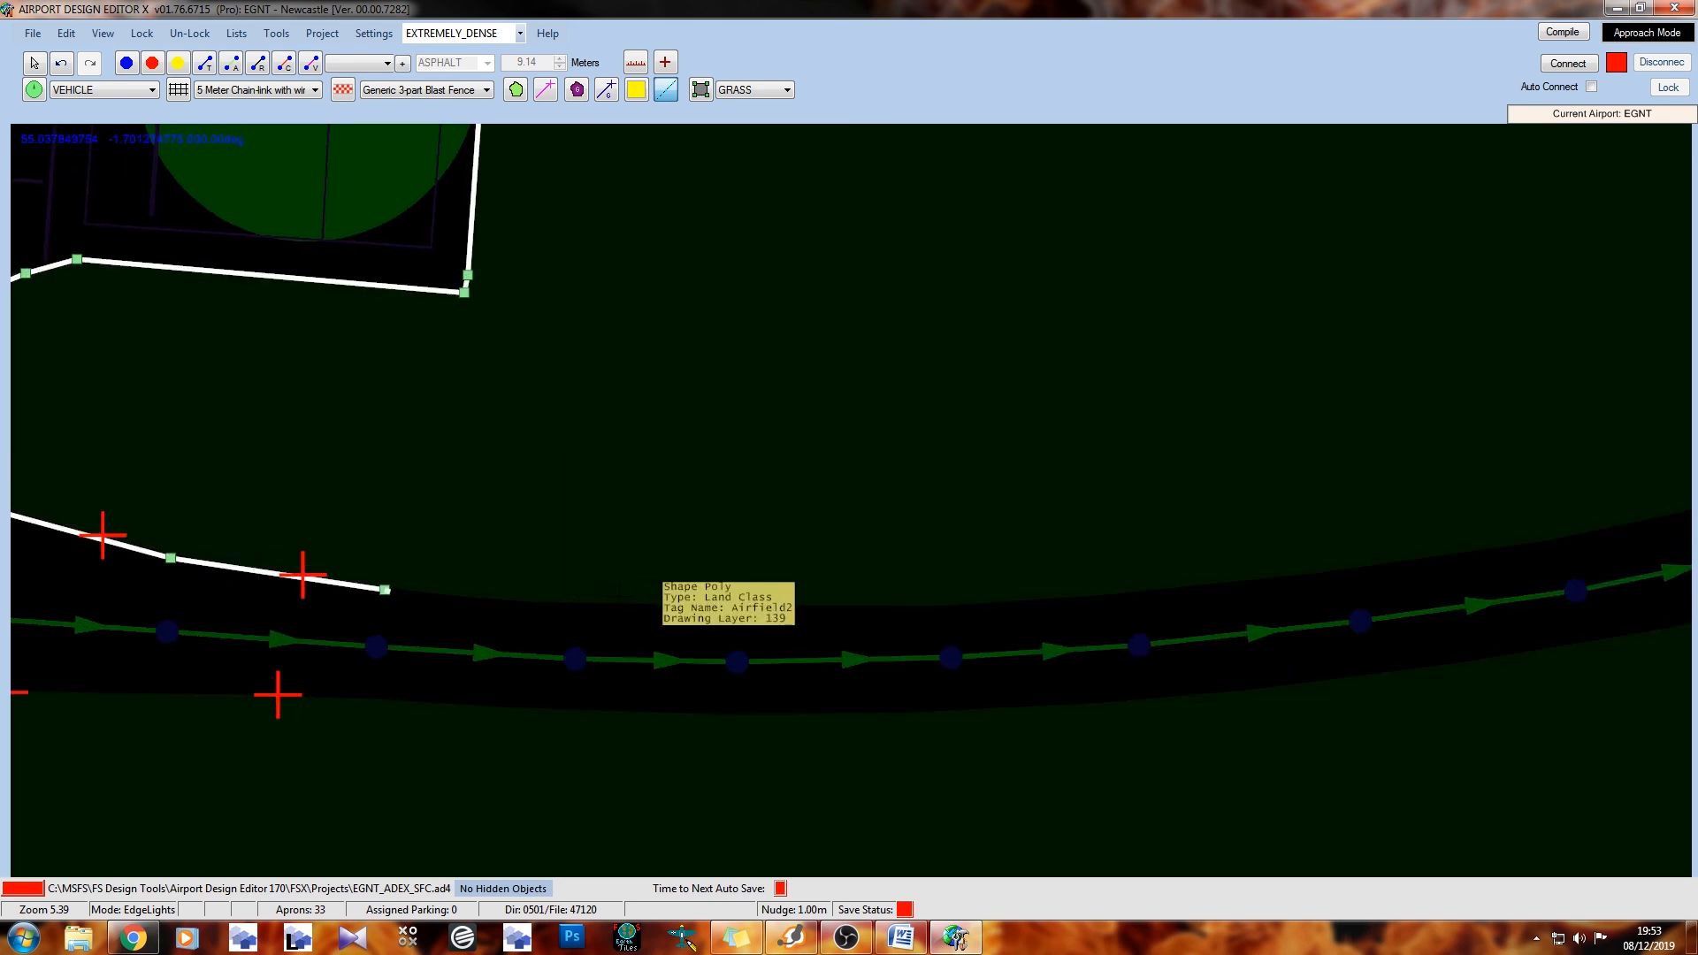
left_click(637, 603)
middle_click_drag(1074, 605, 592, 629)
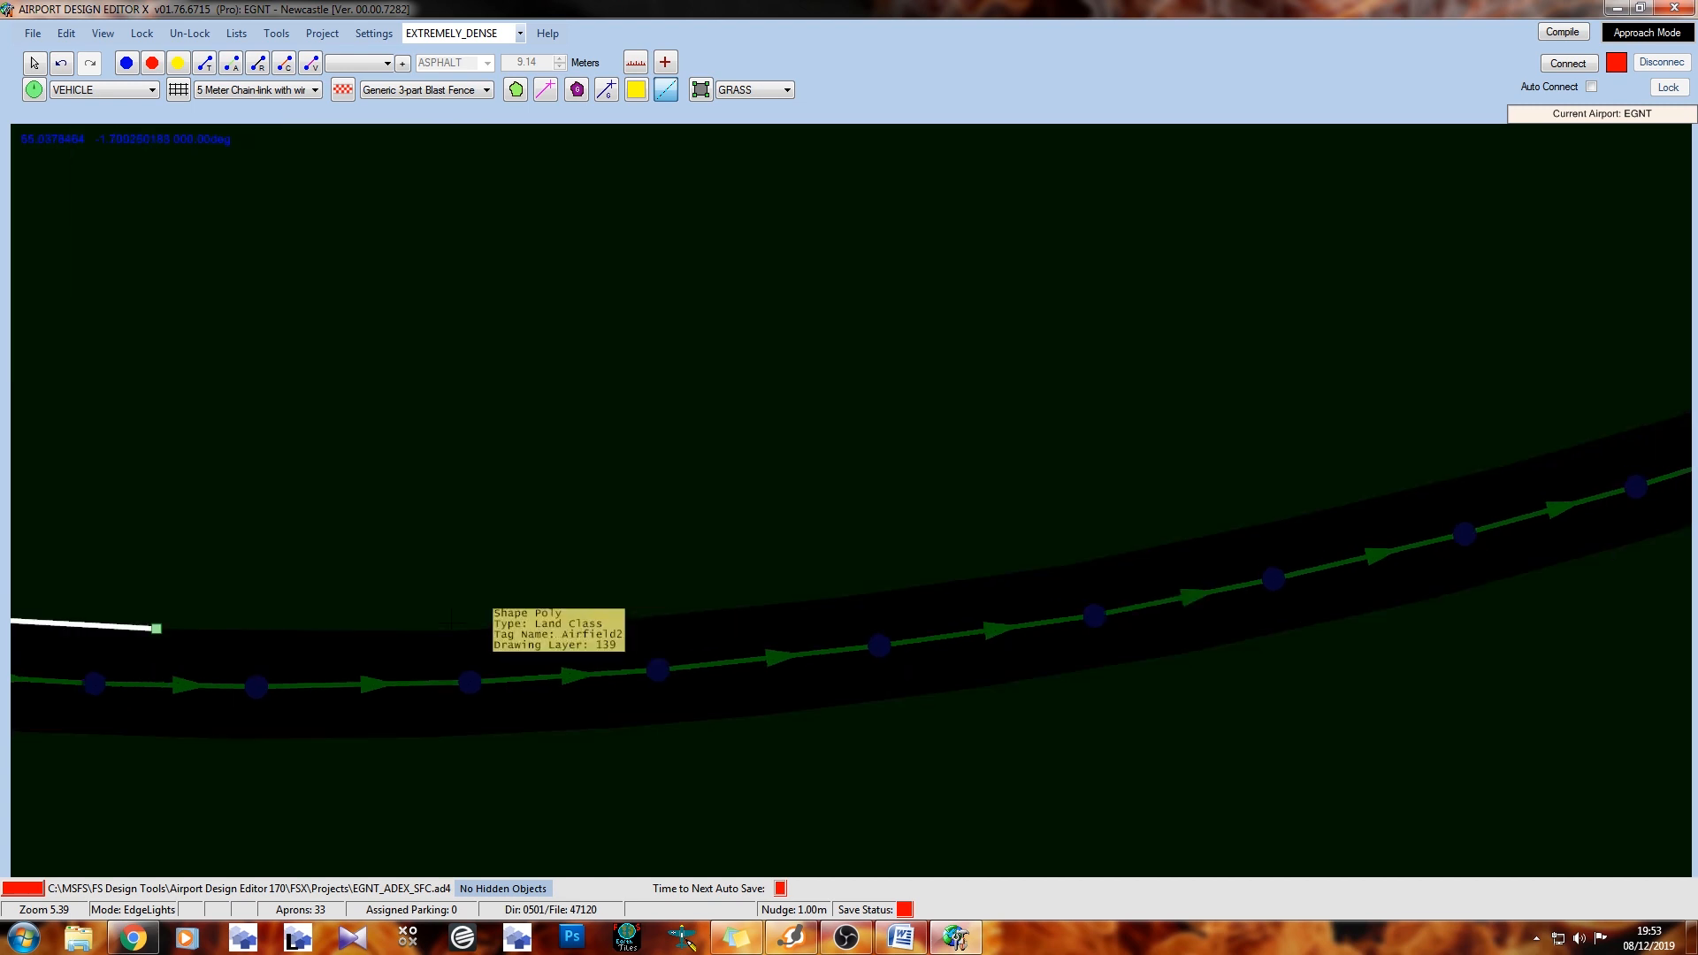
left_click(452, 626)
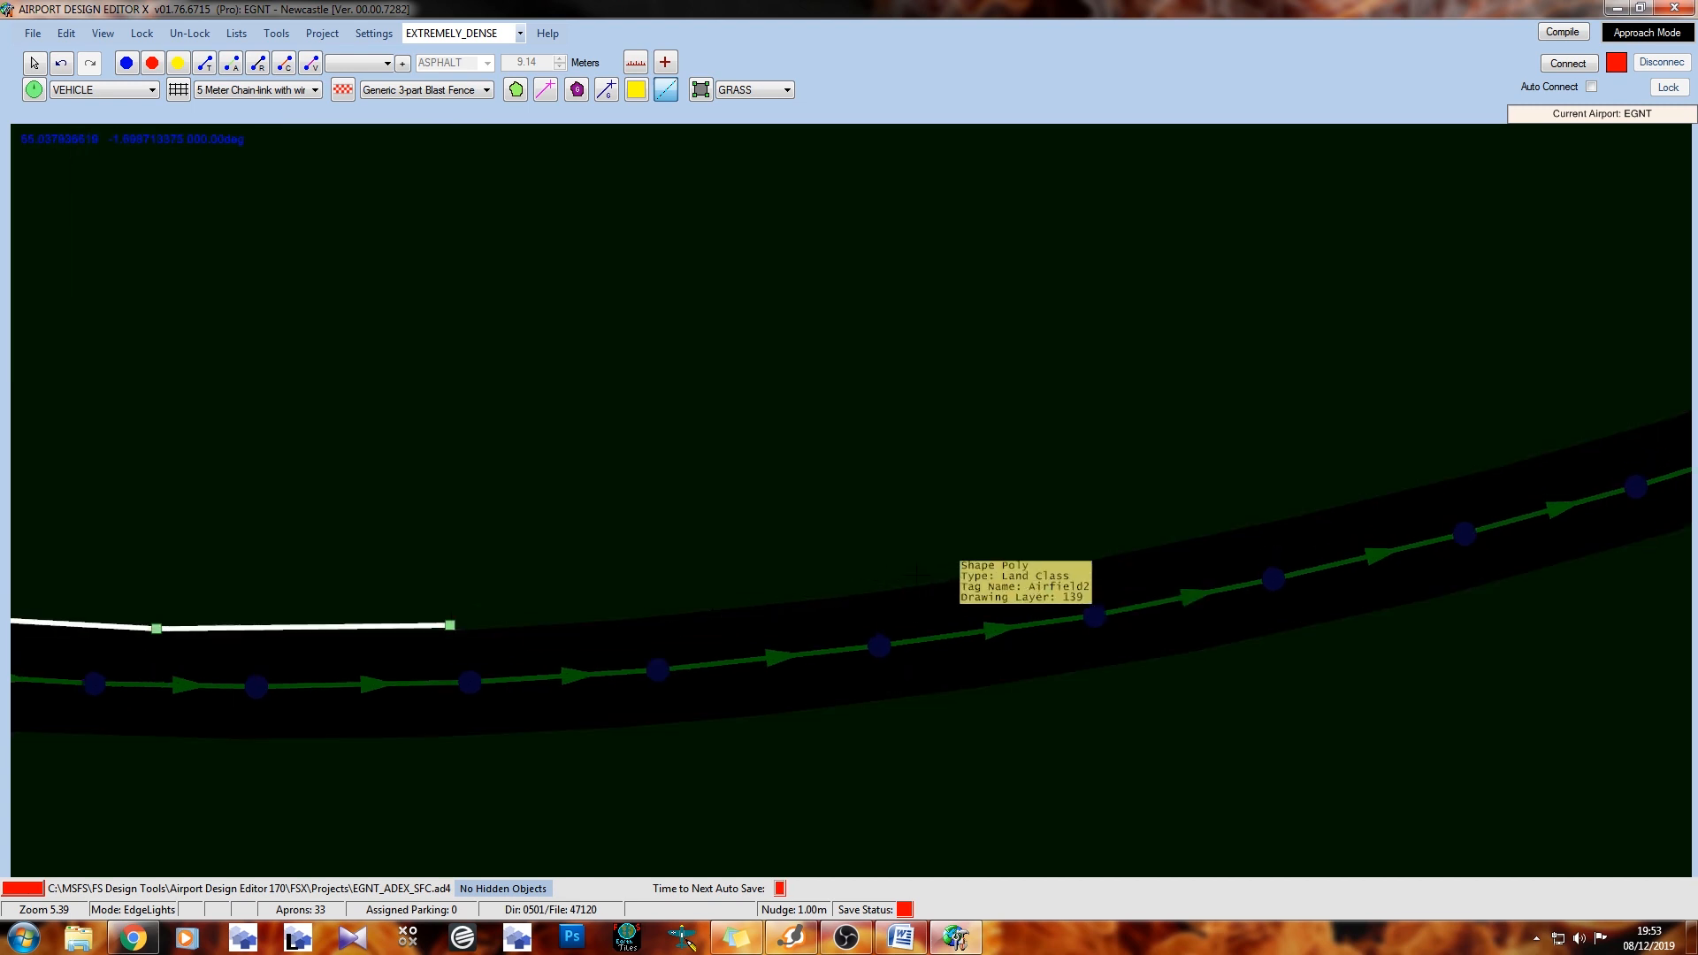
left_click(738, 609)
left_click(1088, 561)
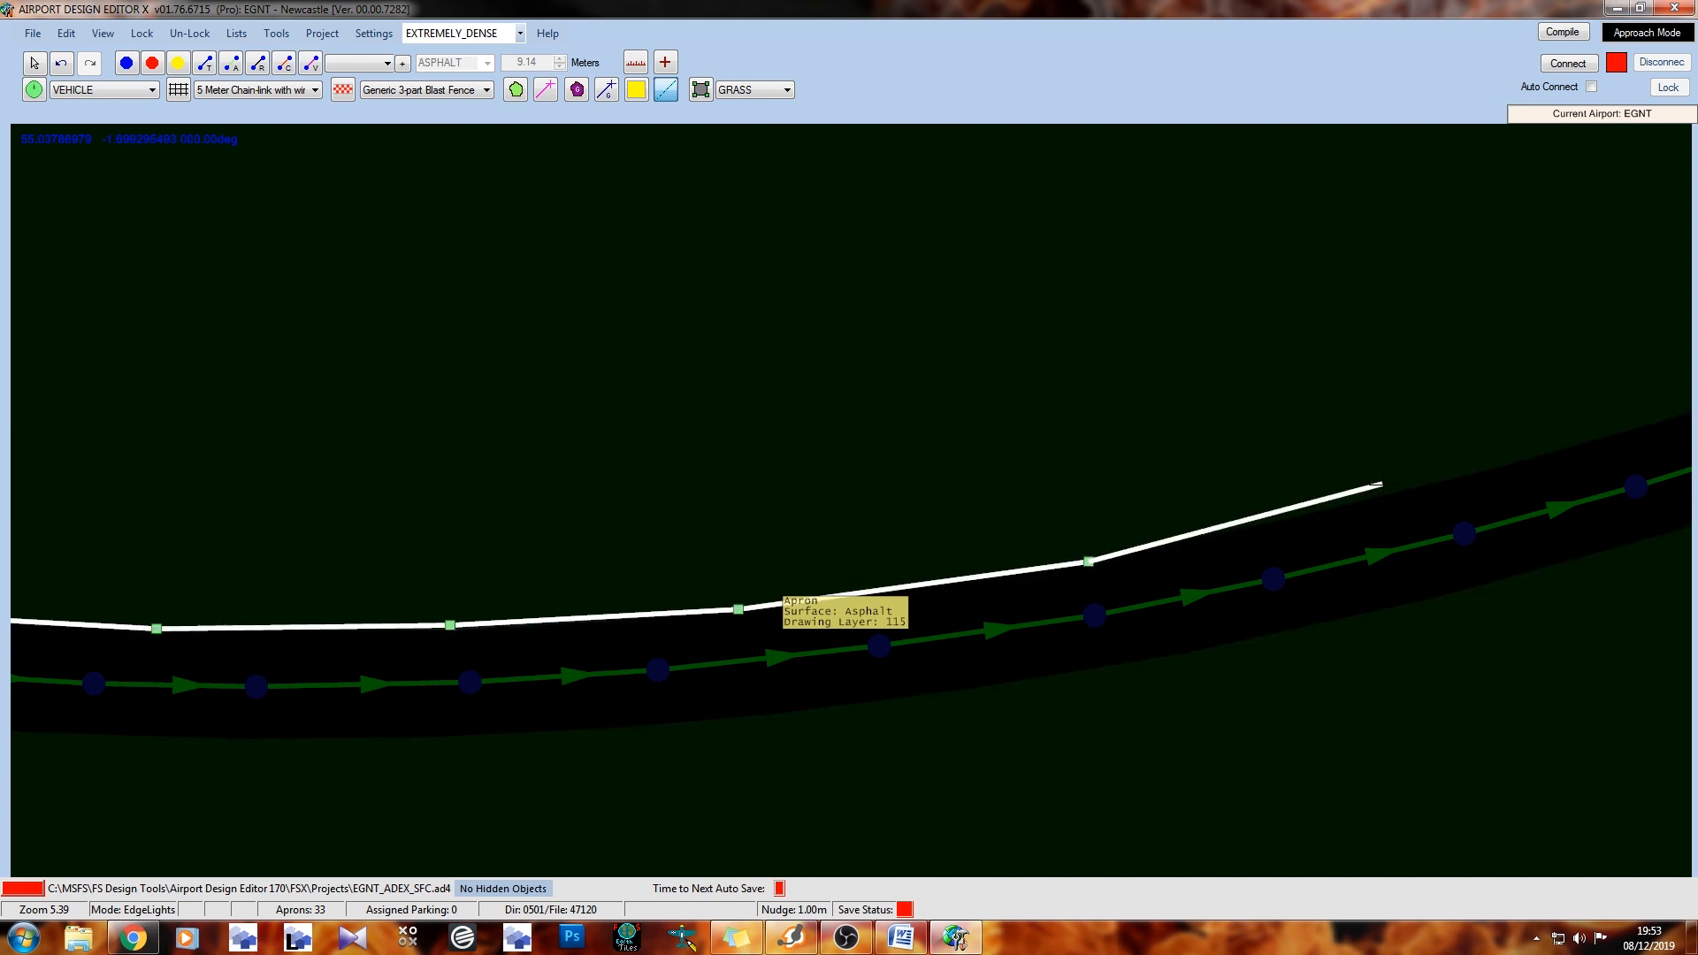
middle_click_drag(1459, 478, 357, 725)
left_click(355, 726)
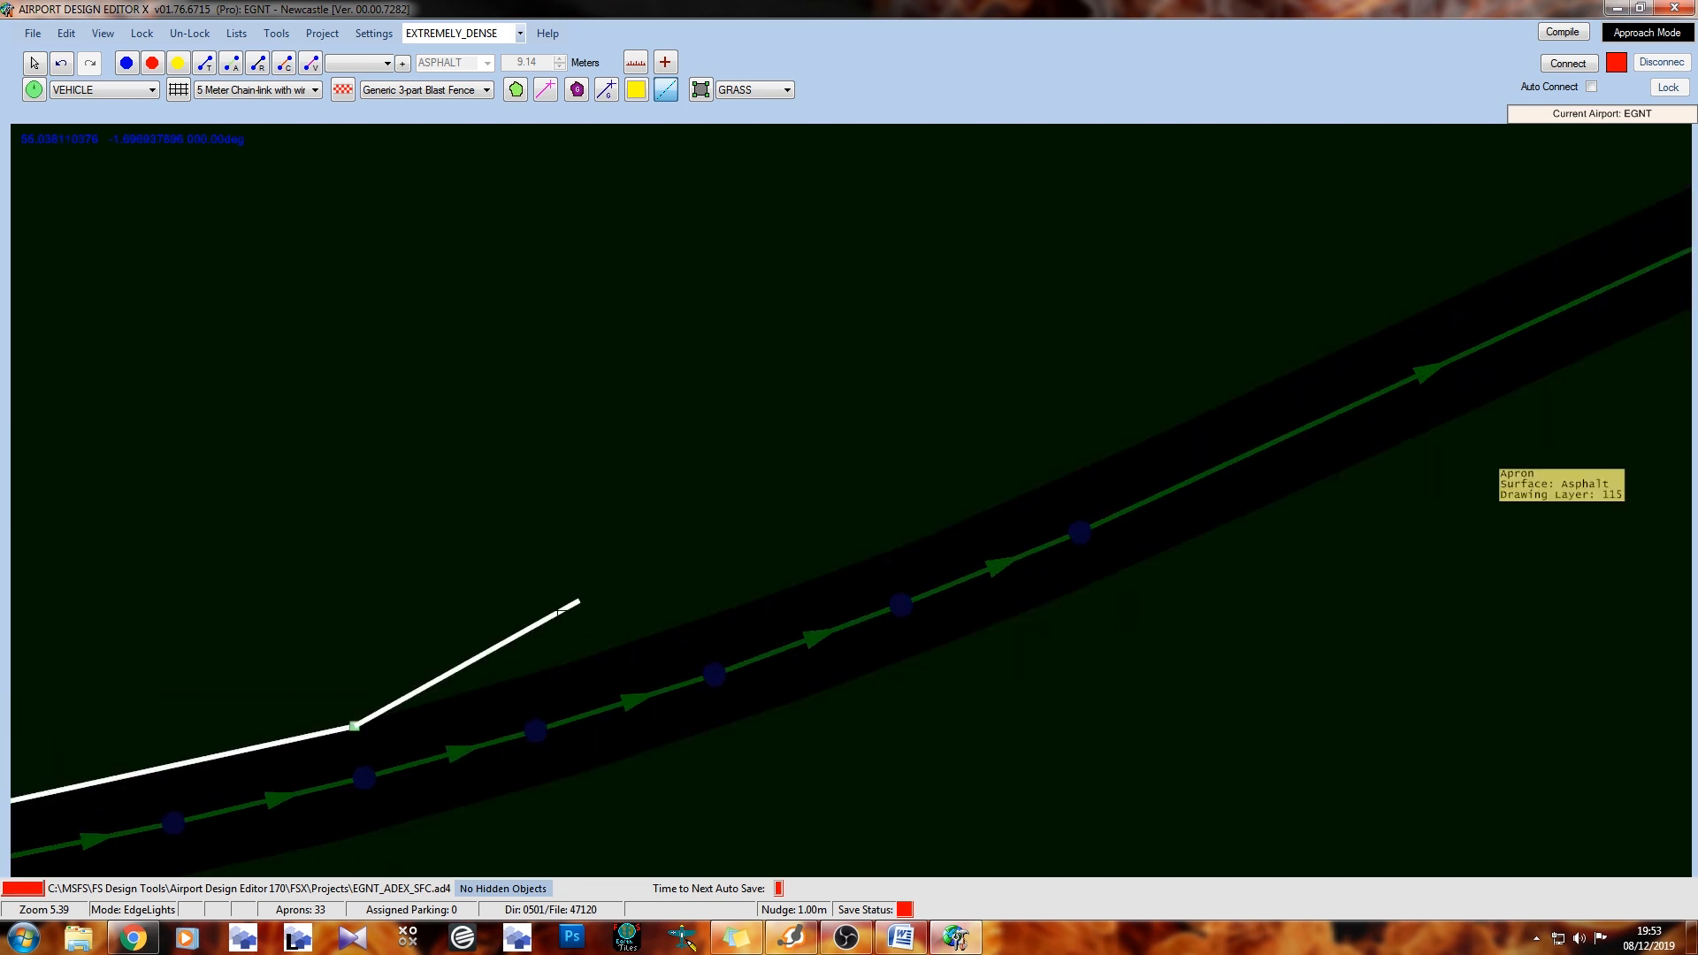
left_click(762, 594)
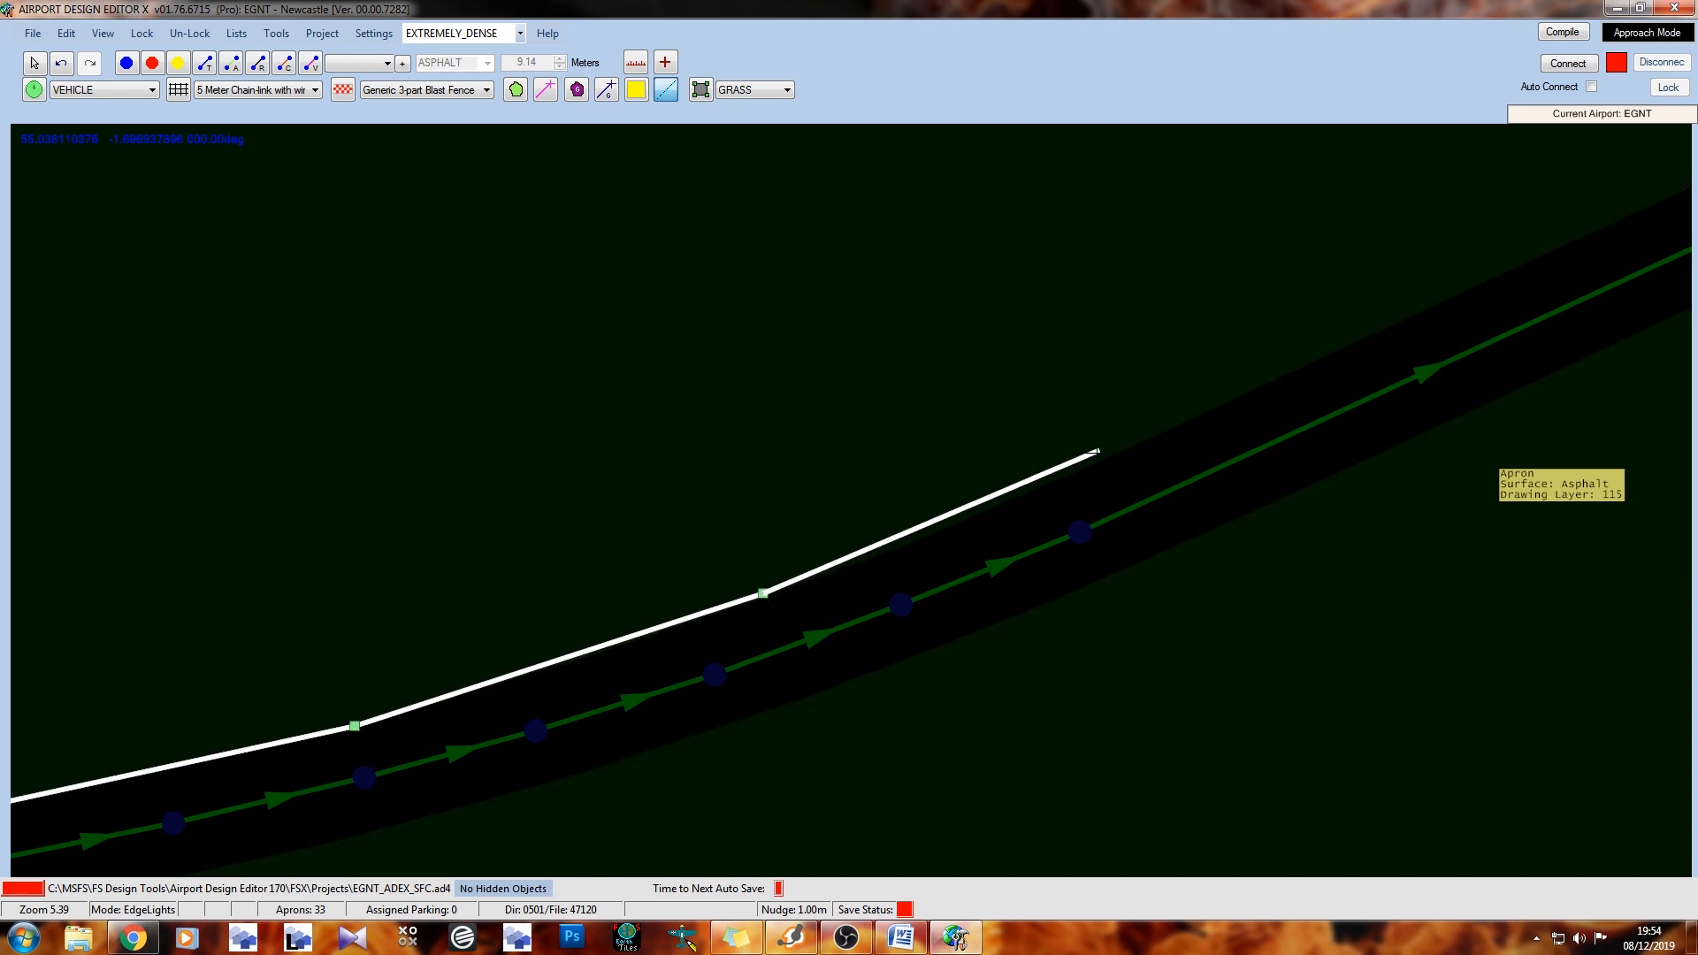
left_click(1135, 441)
double_click(1568, 247)
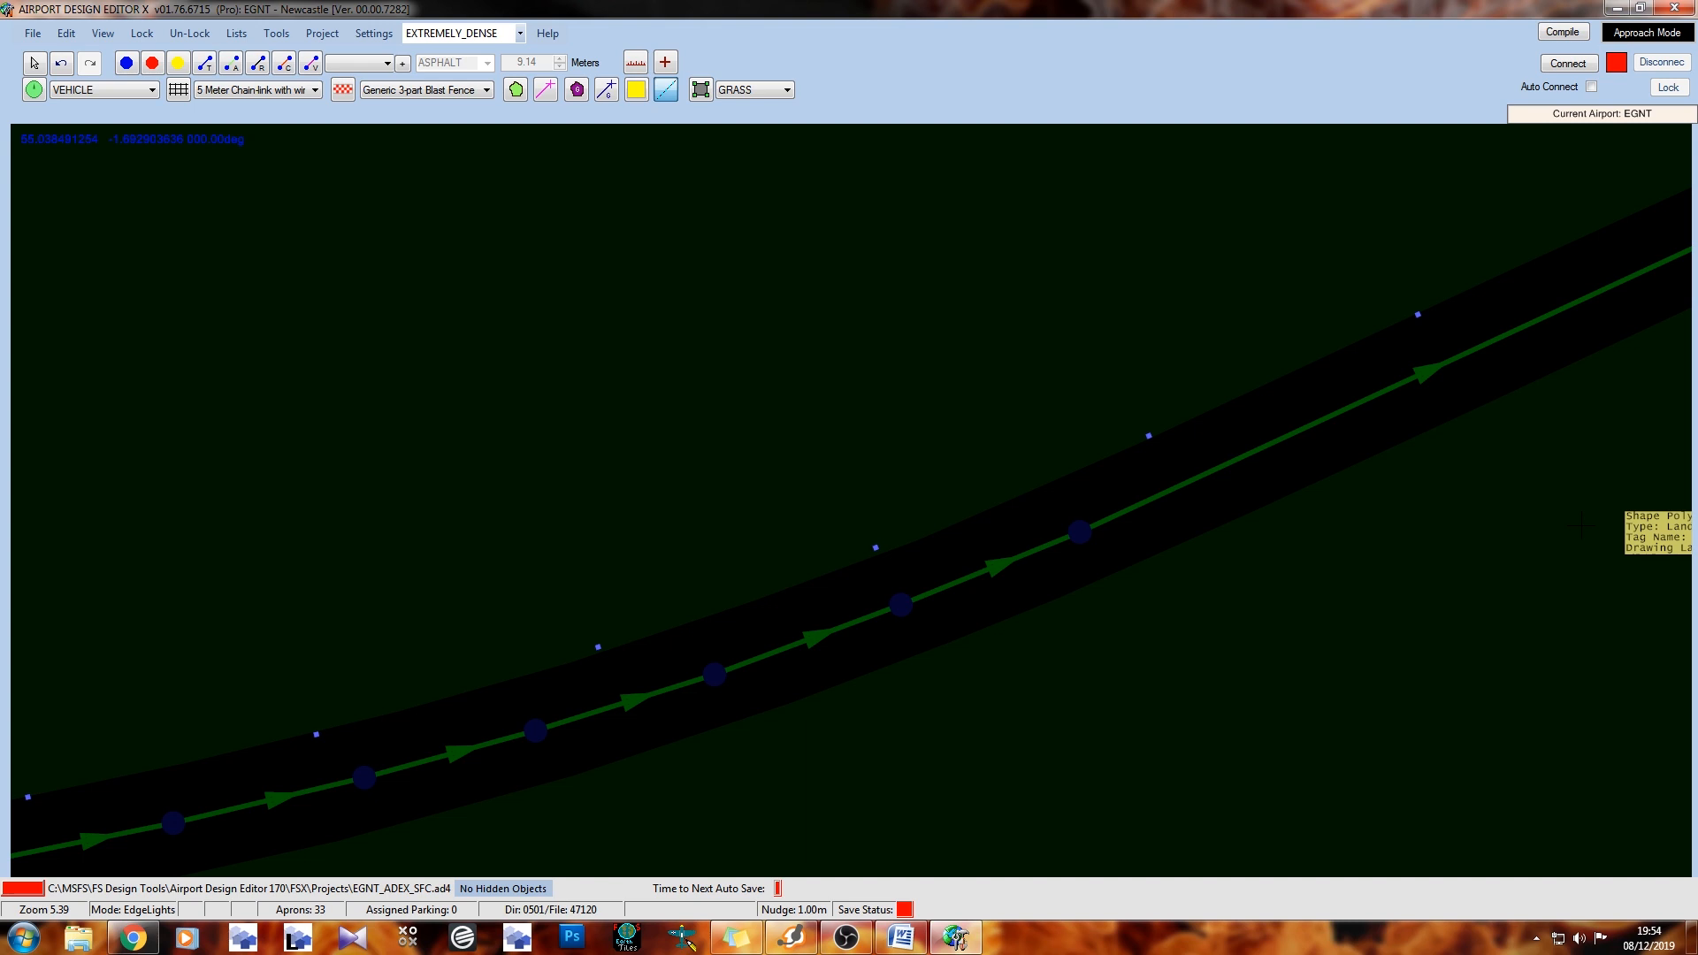
Look over the new edge lights, return to the selection pointer and turn off the night lighting view
scroll(628, 381, "down", 5)
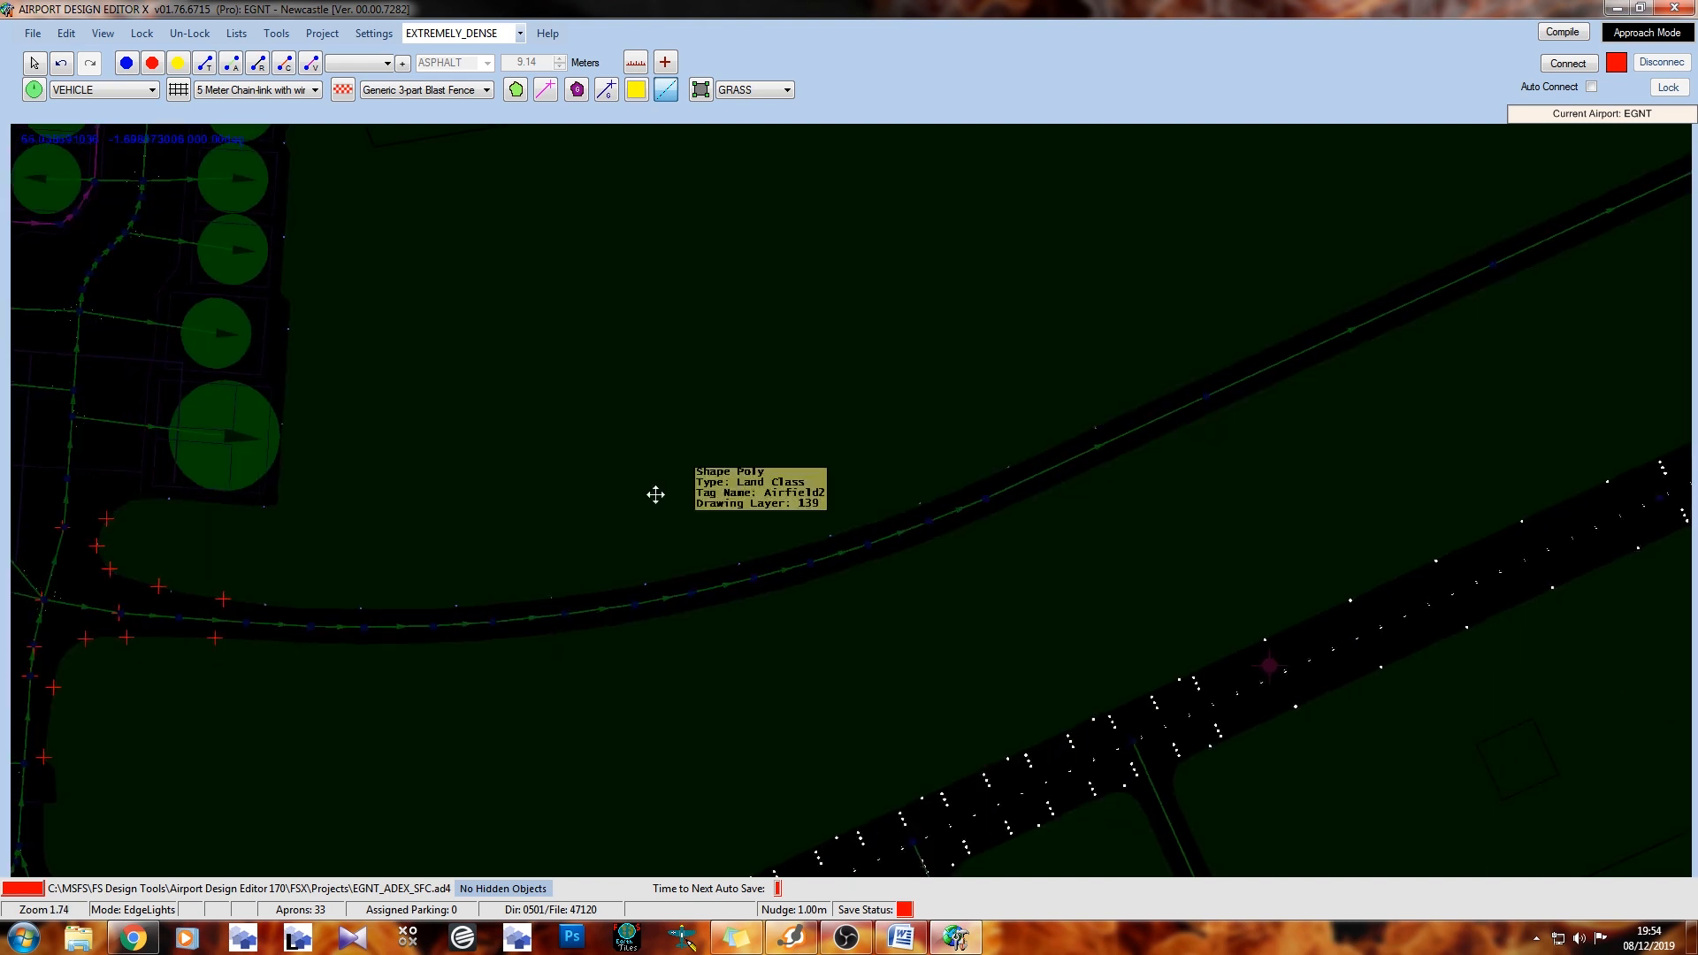
scroll(643, 475, "up", 5)
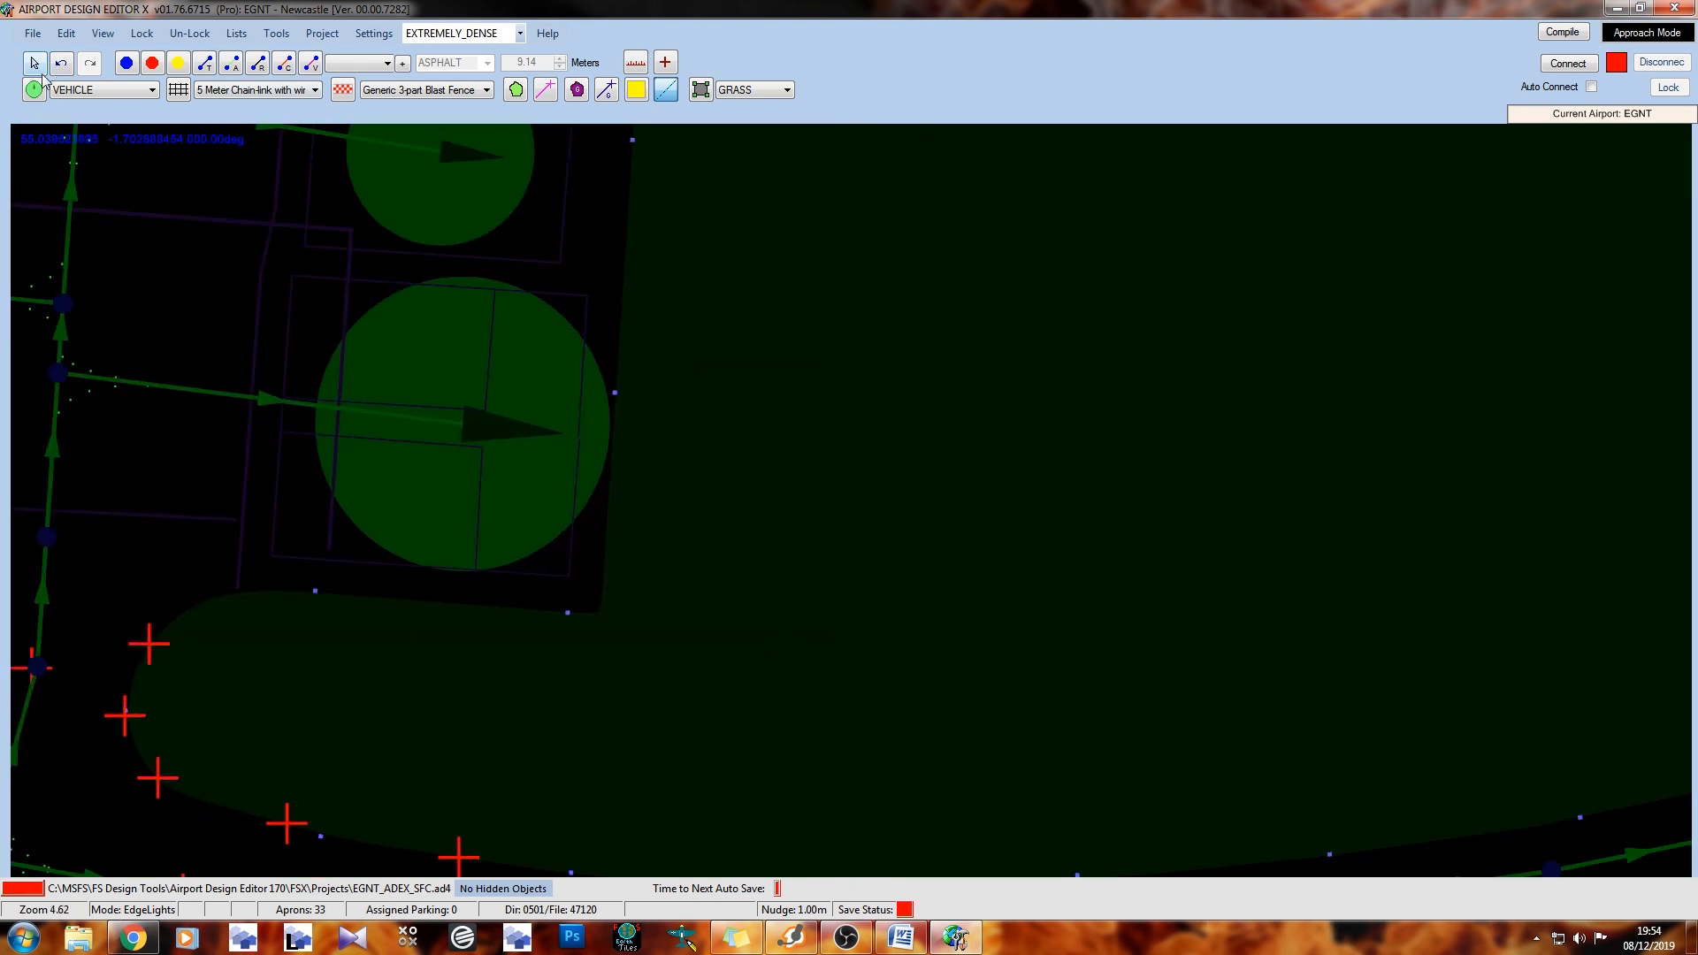
left_click(34, 64)
left_click_drag(386, 648, 478, 462)
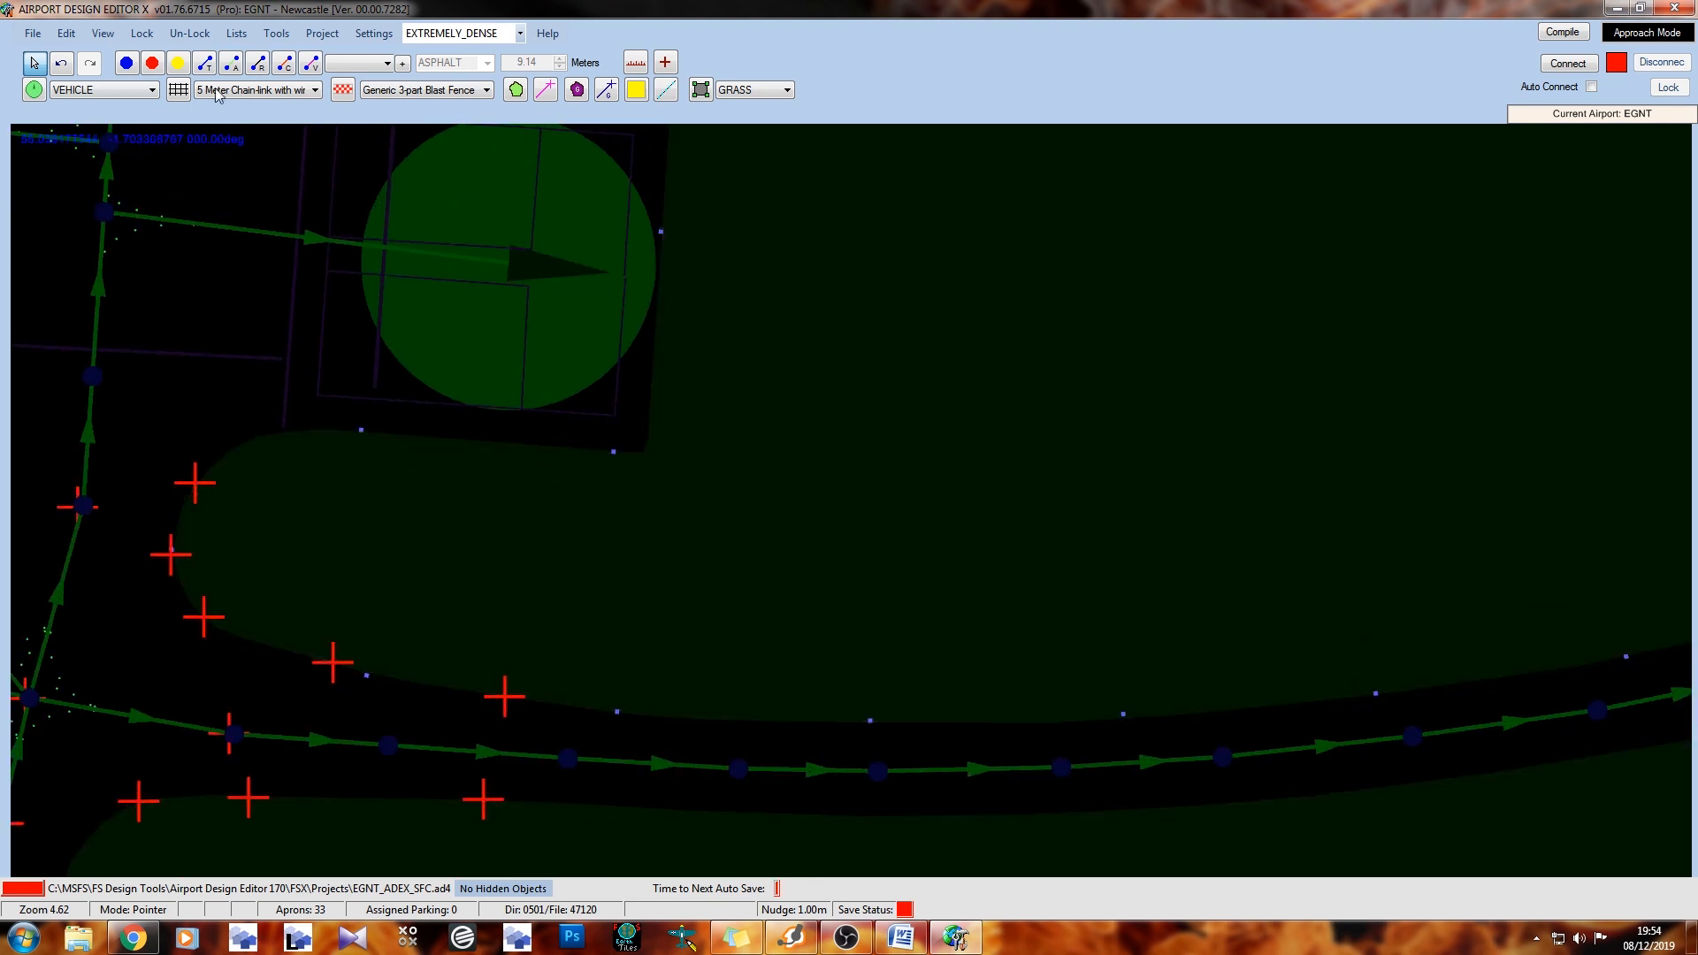
left_click(103, 32)
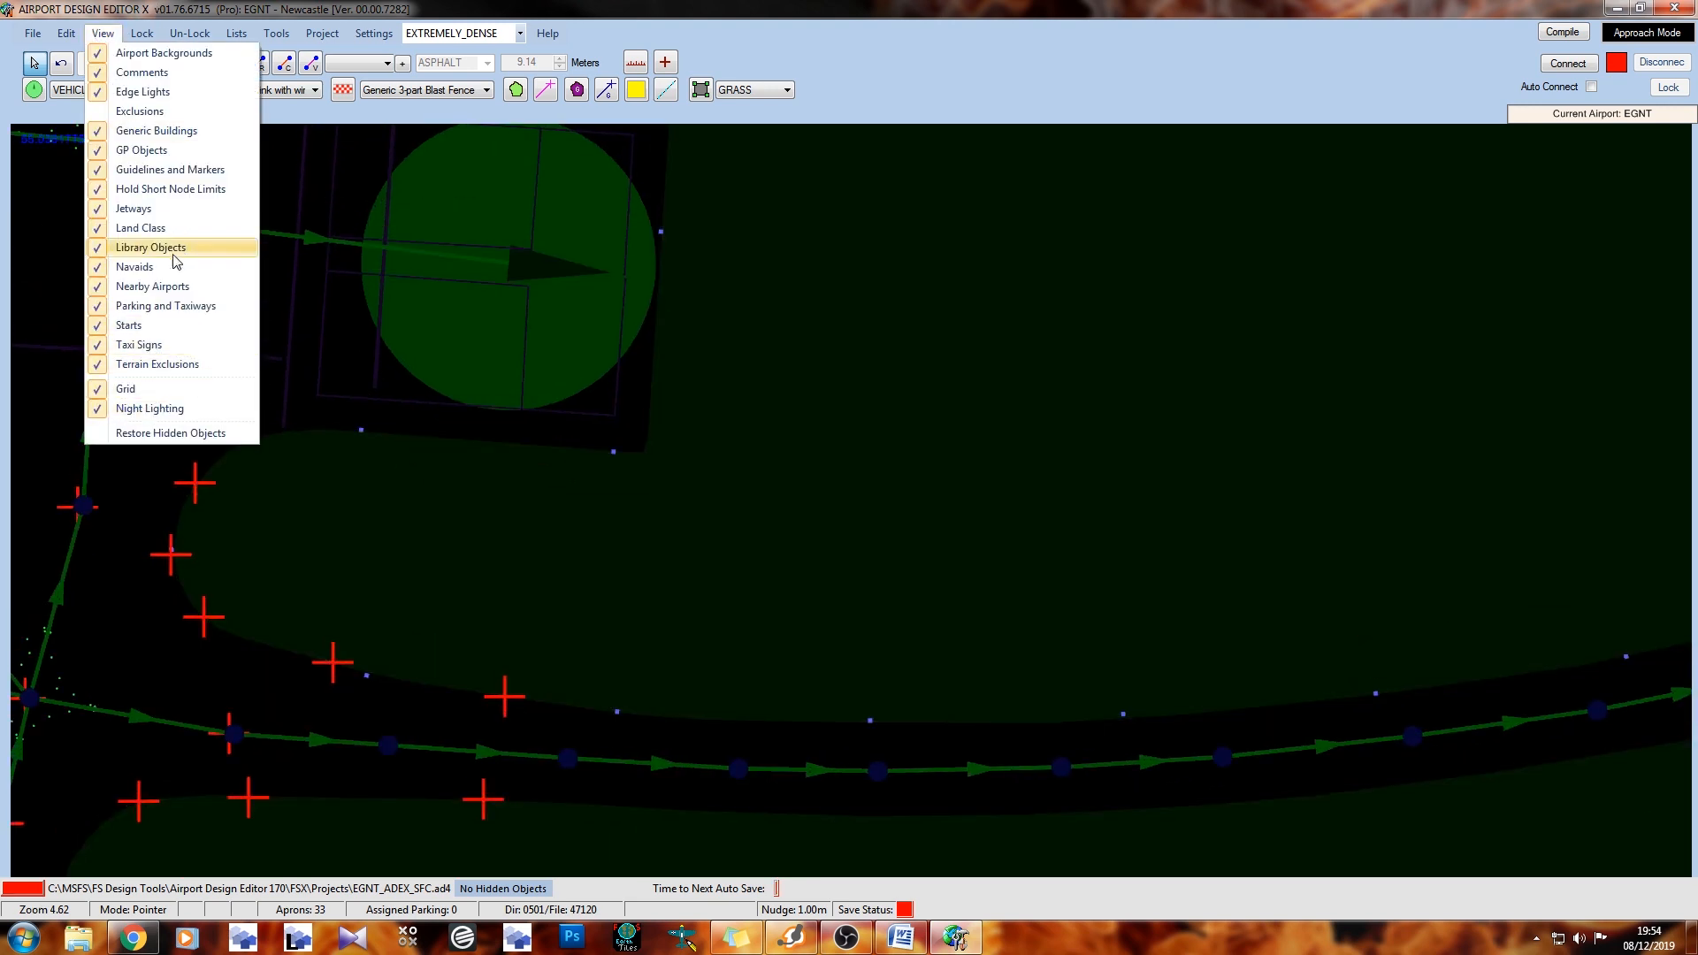
left_click(159, 411)
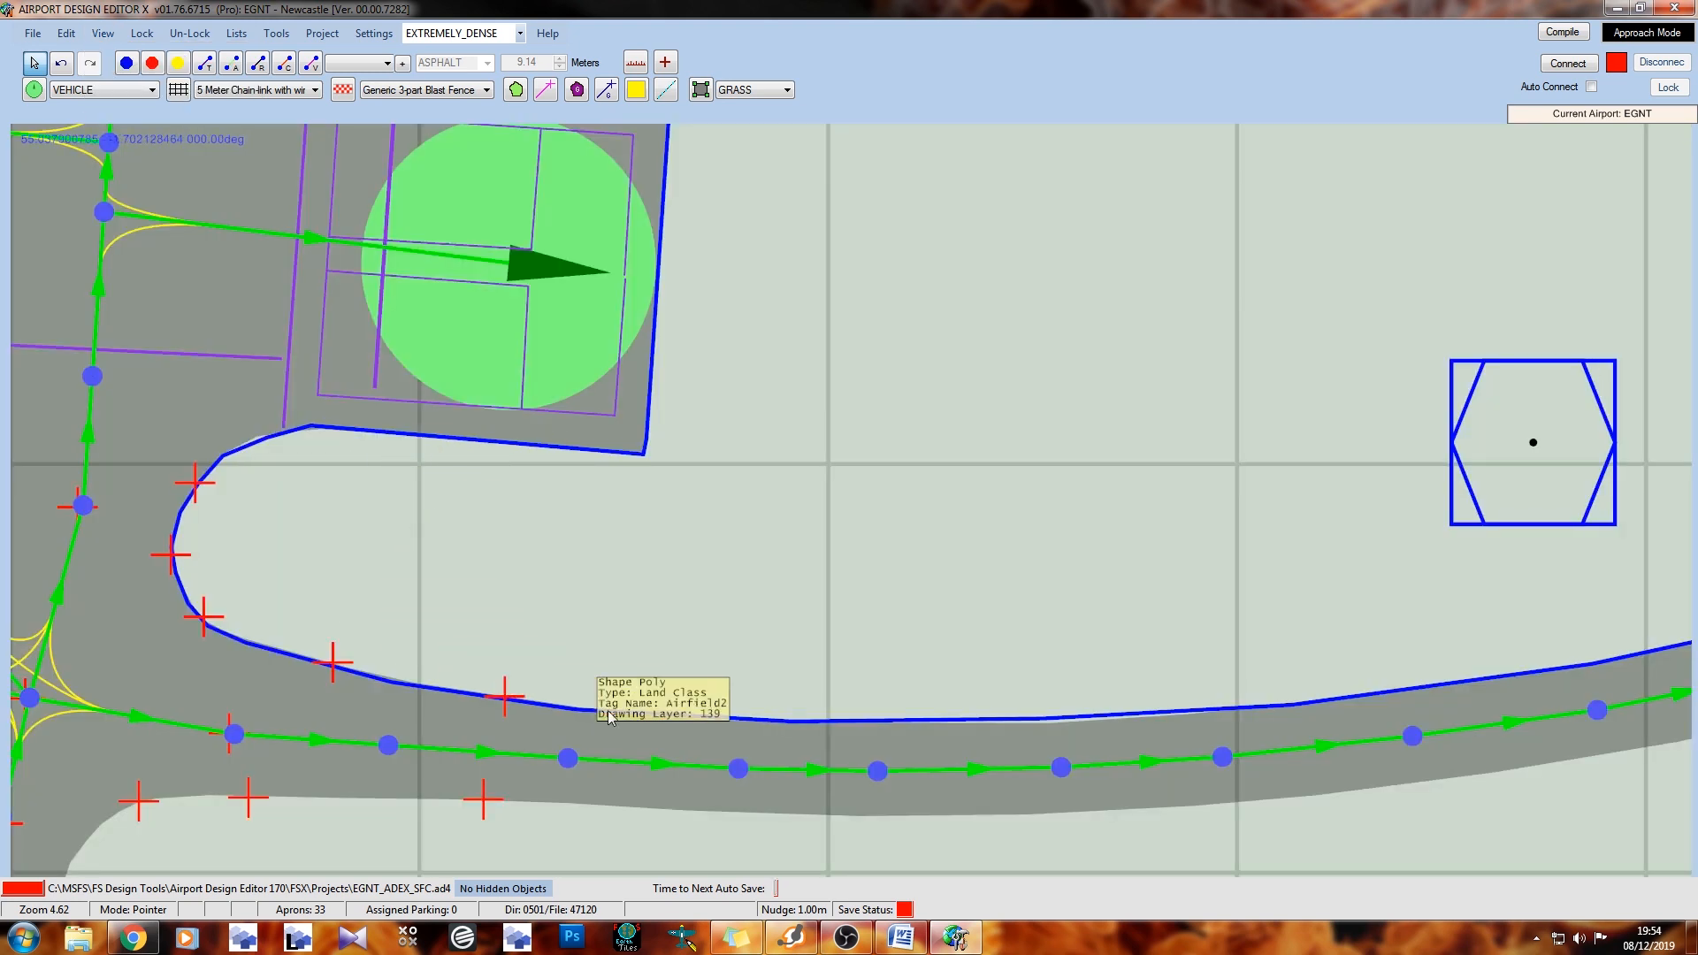
Set the separation of all apron edge lights to 27 m in the new edge light line's properties
double_click(724, 717)
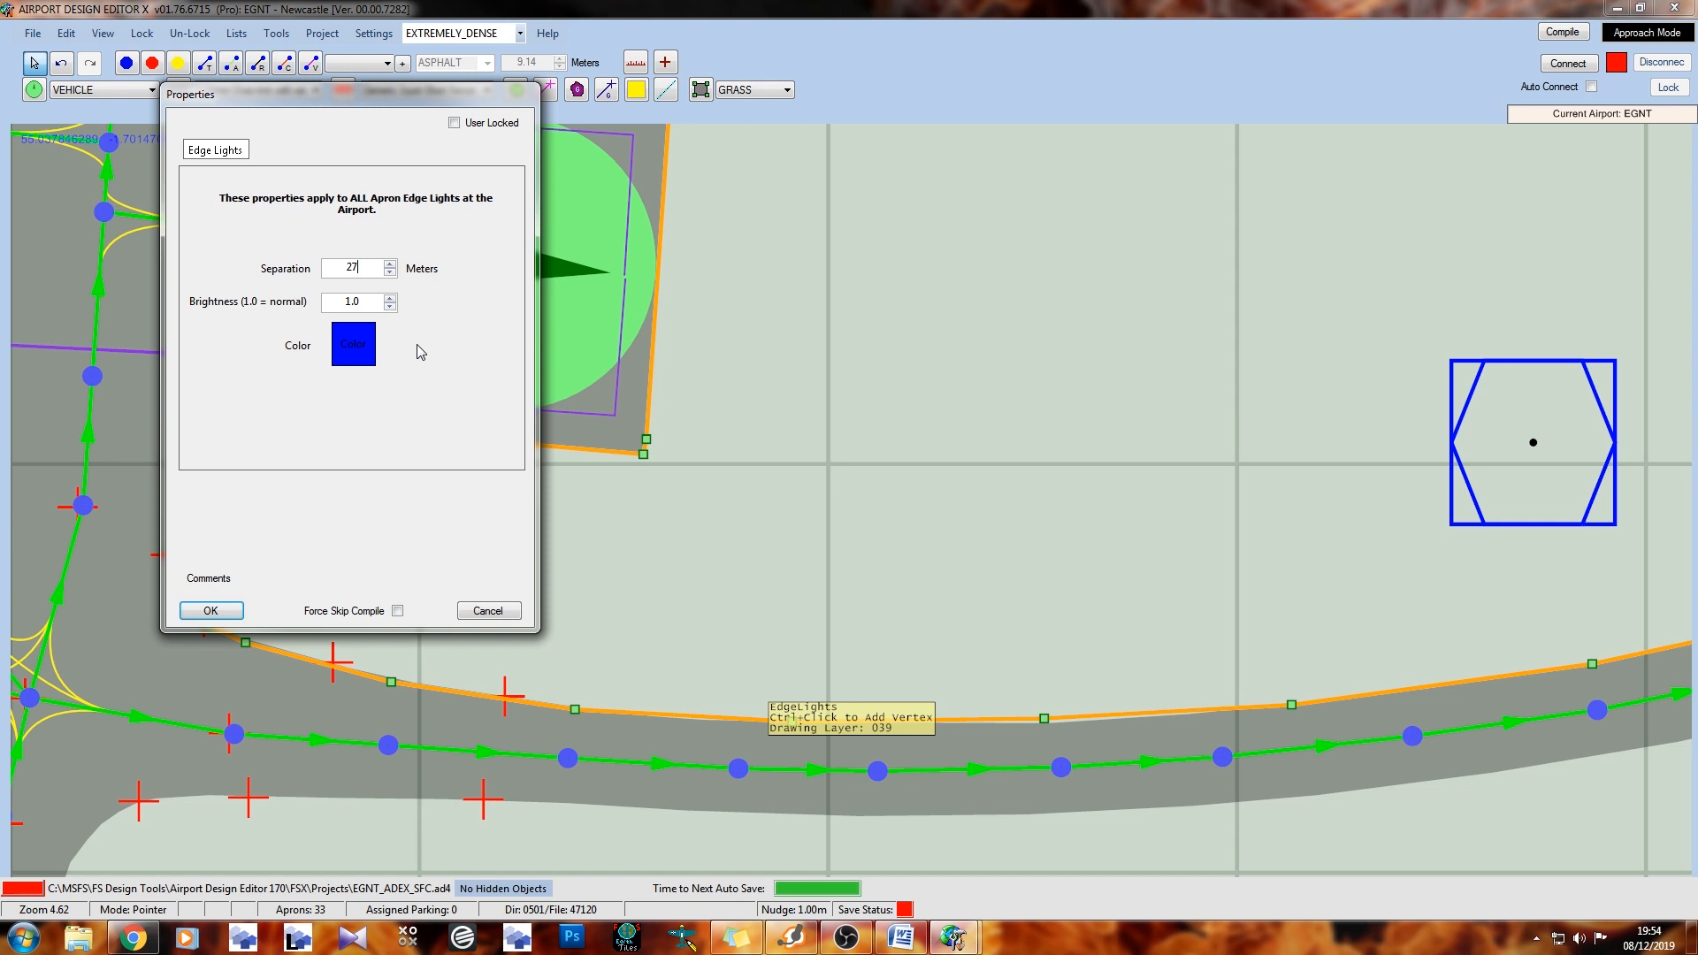
left_click(358, 350)
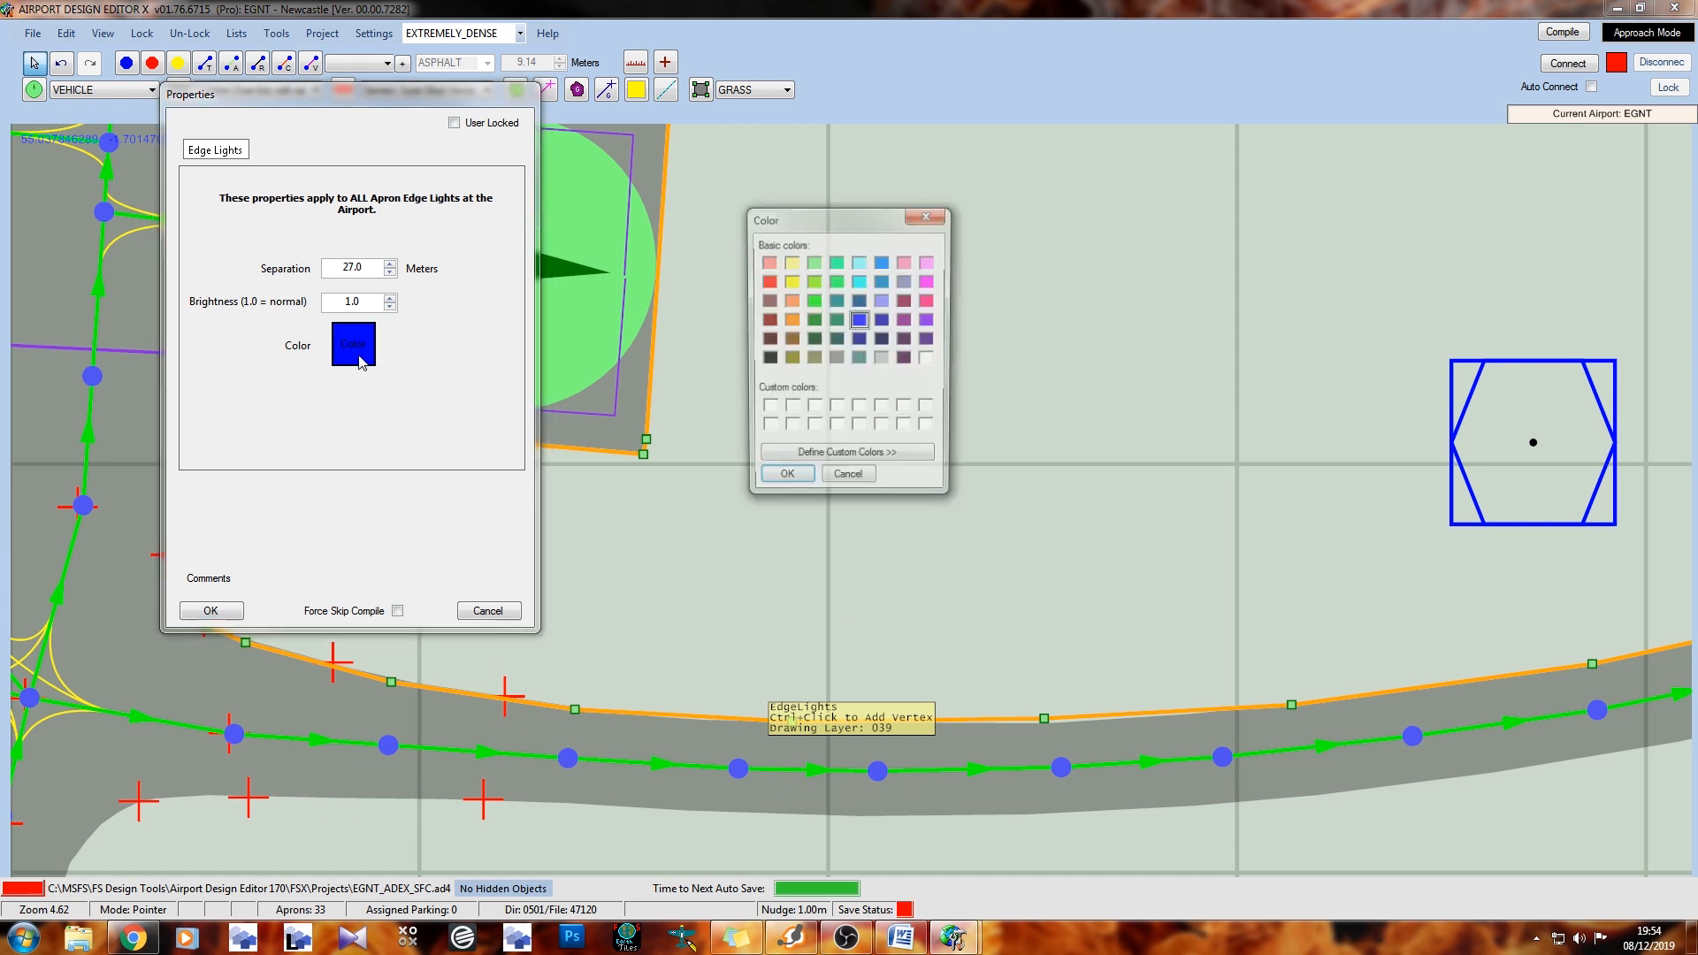
left_click(847, 481)
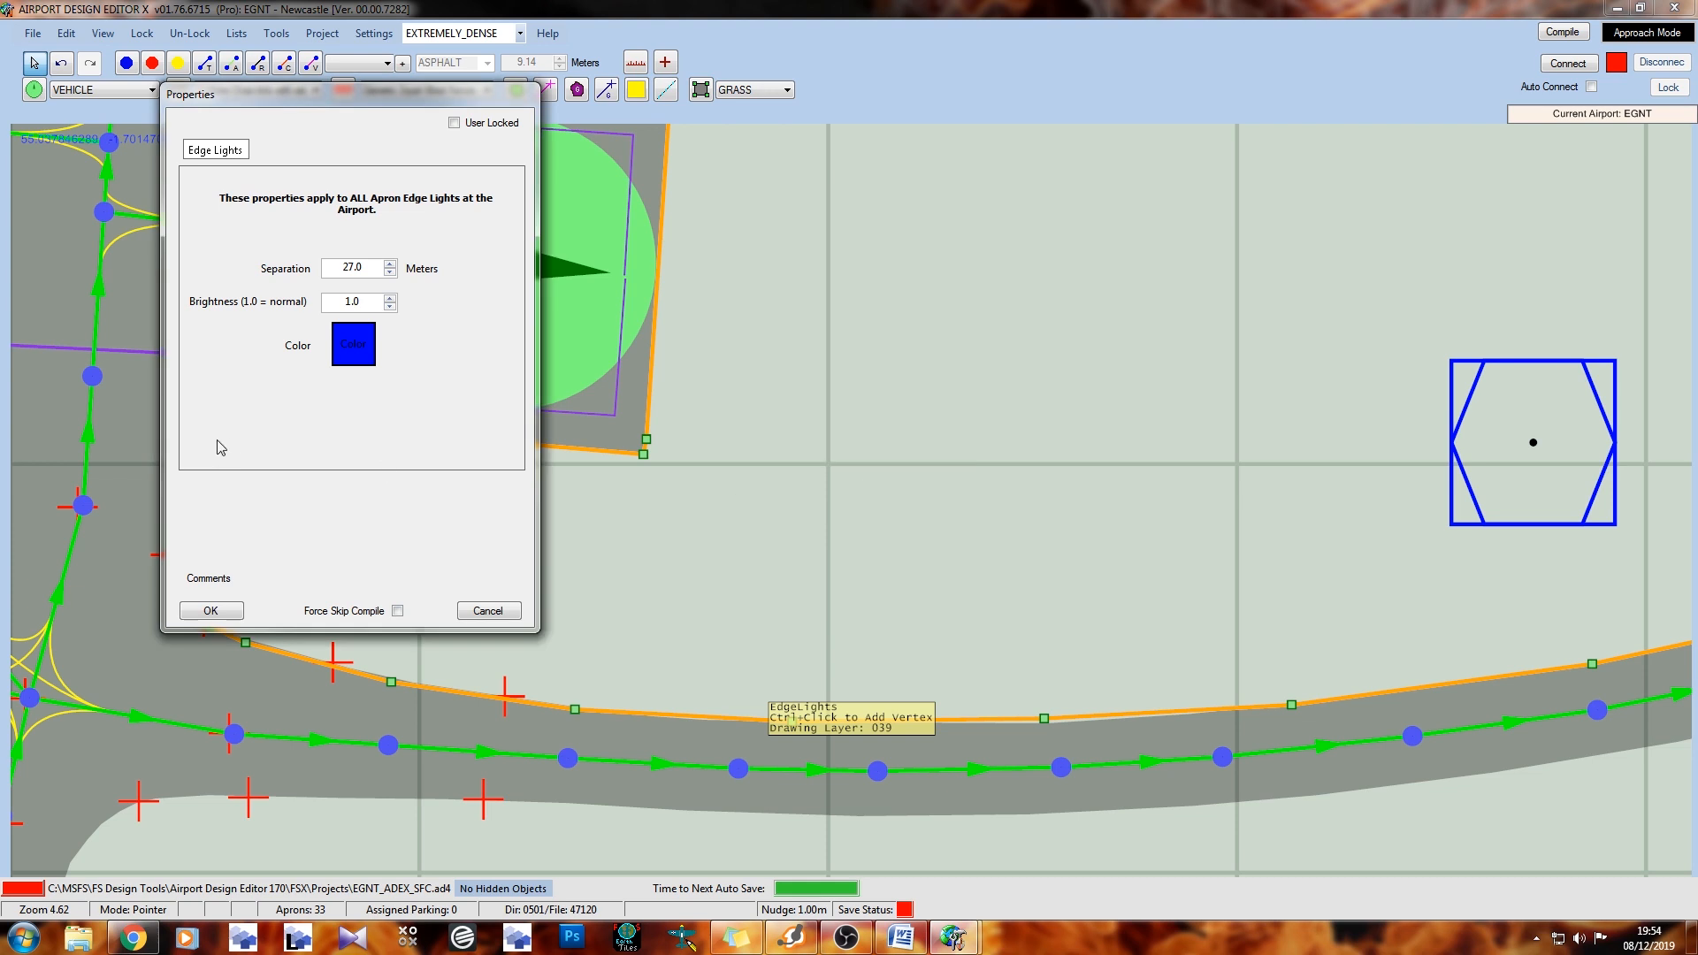
left_click(226, 617)
left_click(571, 625)
Examine the edge light spacing along the taxiway and apron in the night lighting view, and return to the daytime view
left_click(102, 32)
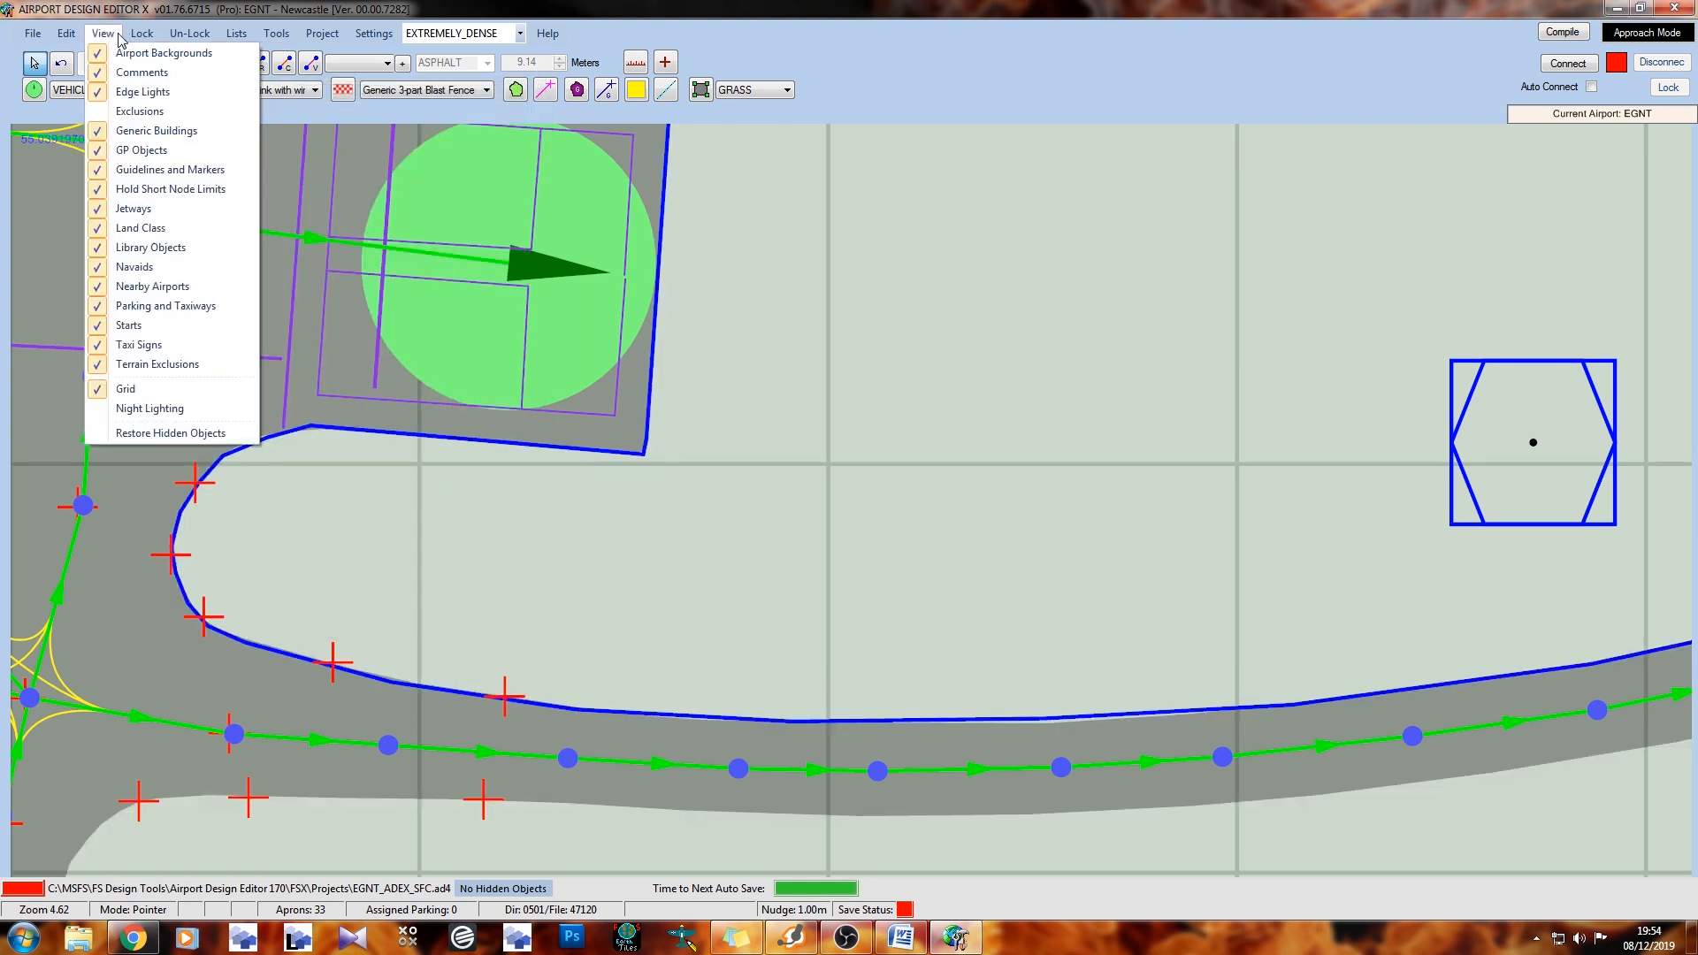
left_click(172, 414)
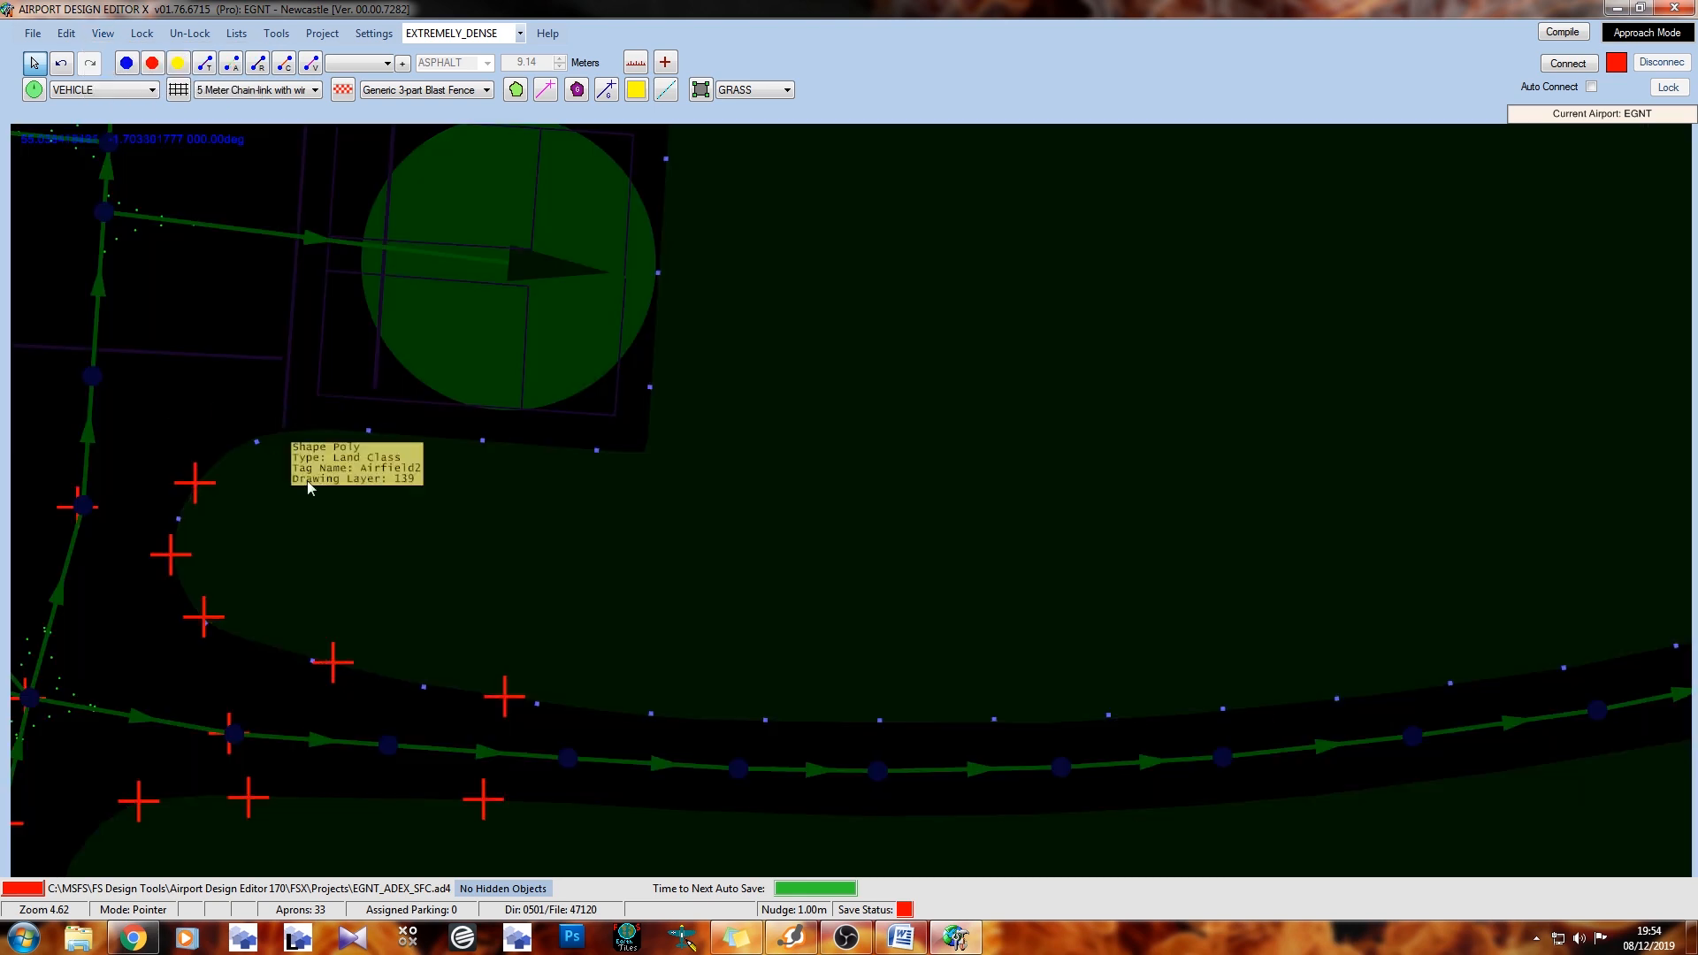
scroll(650, 726, "up", 5)
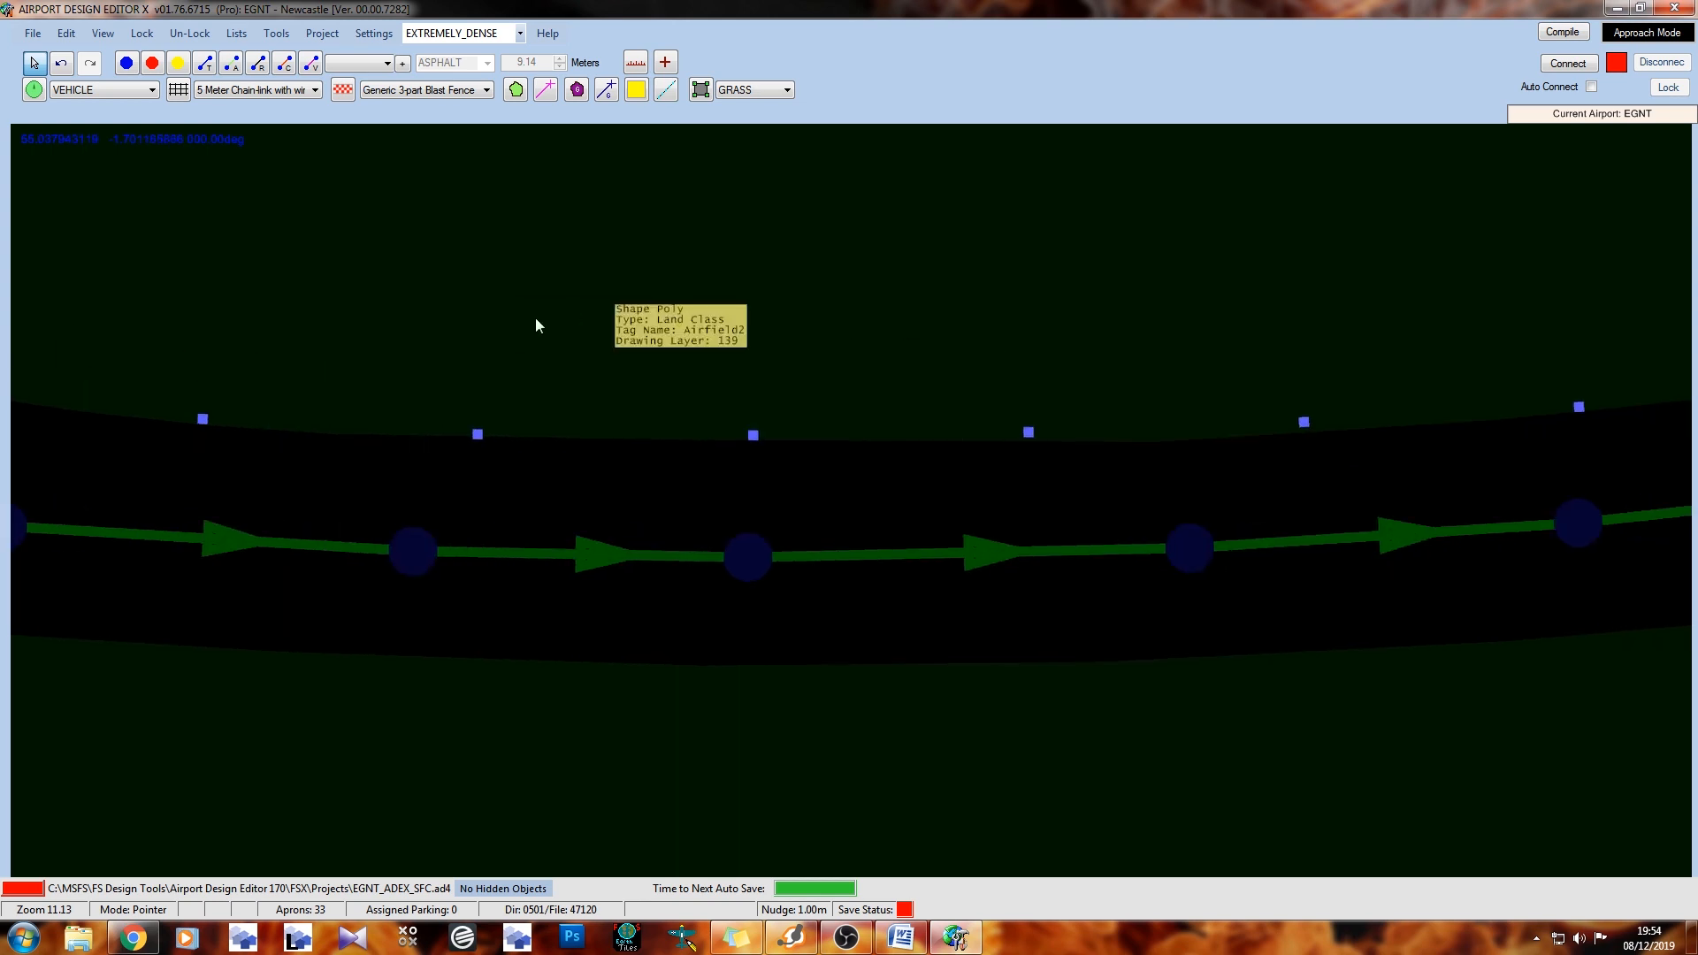
scroll(868, 179, "down", 5)
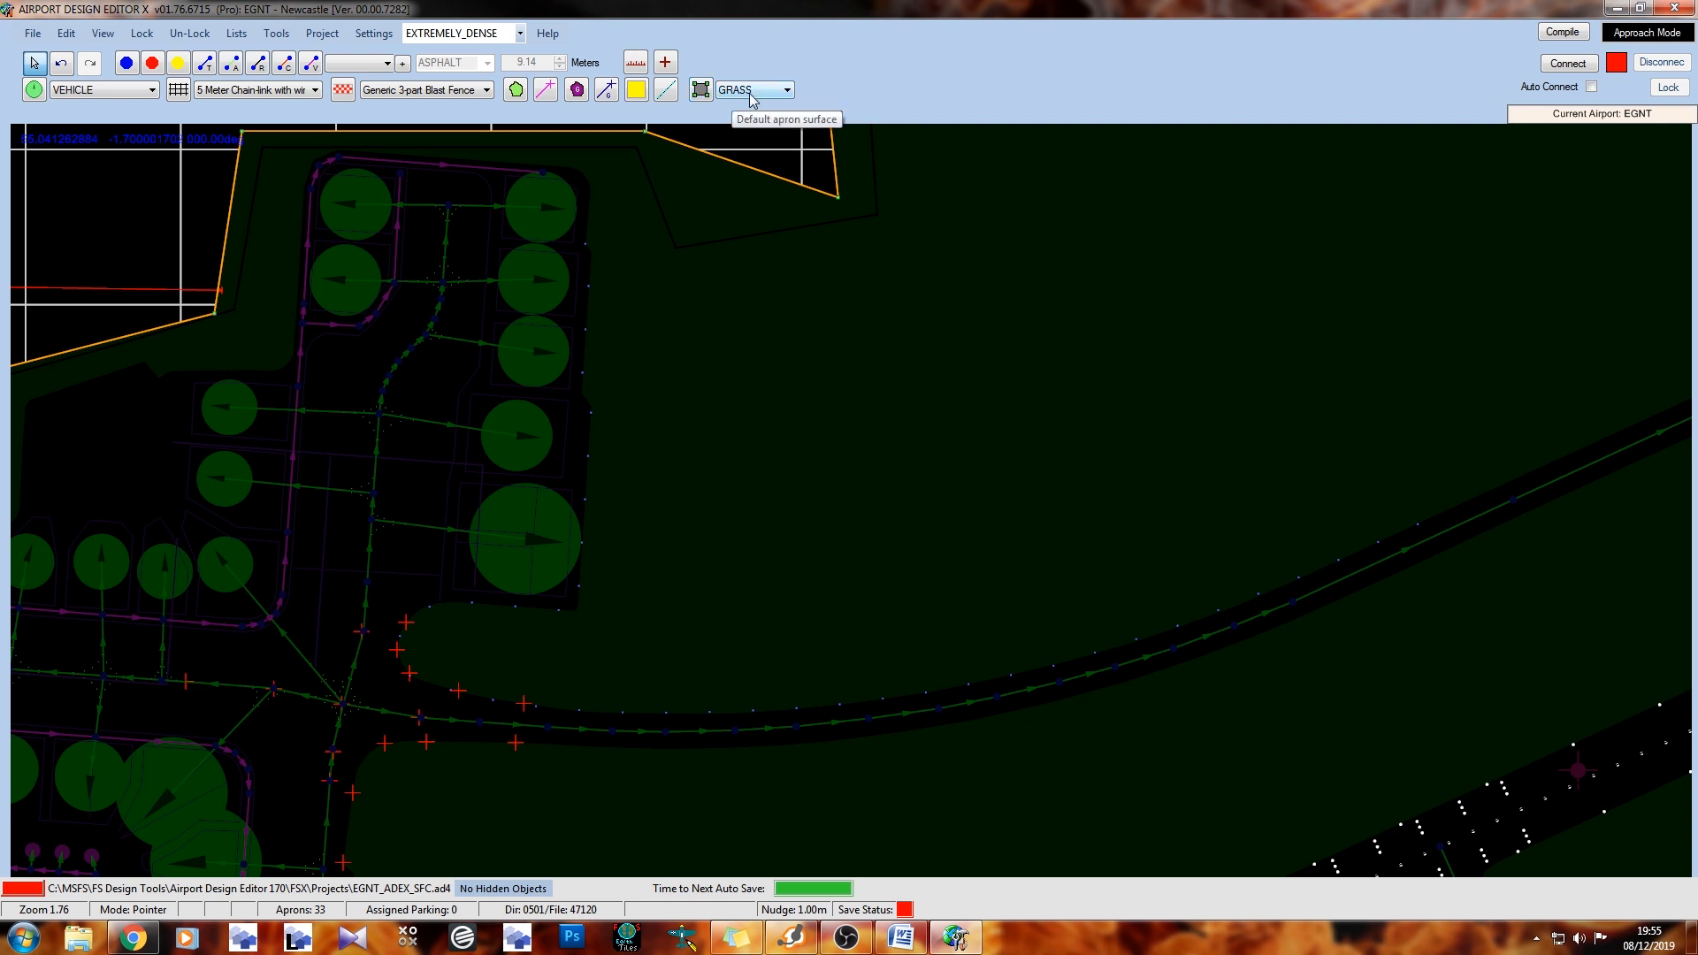
left_click_drag(787, 365, 982, 529)
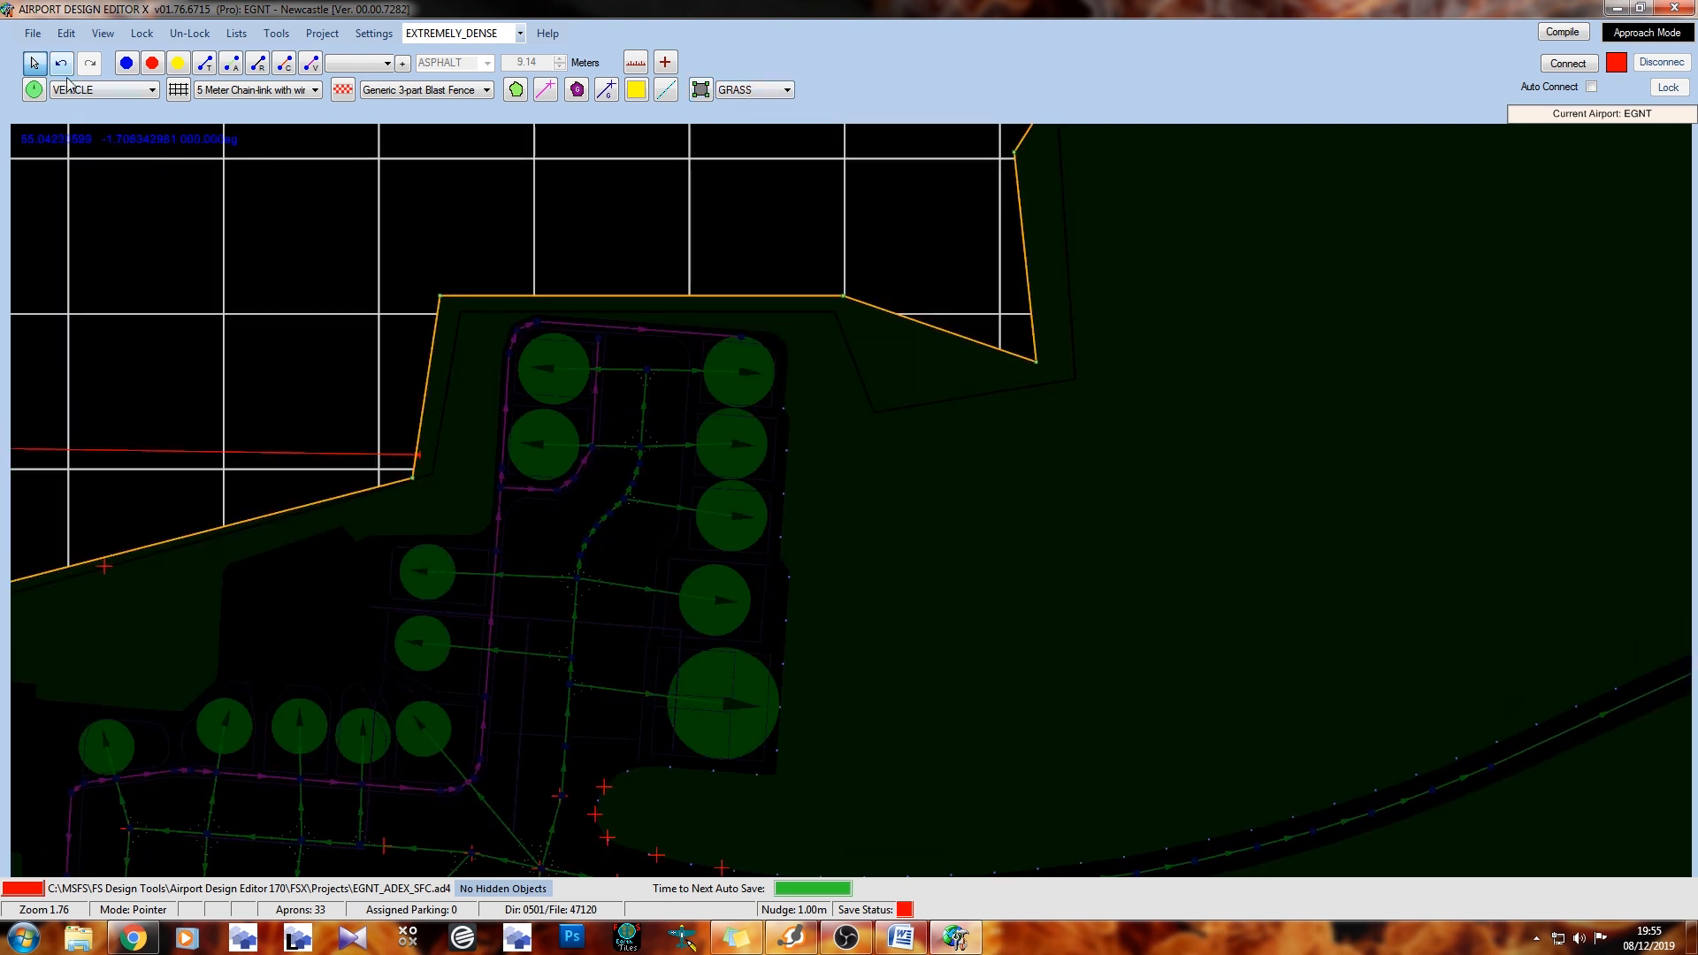
left_click(90, 35)
left_click(226, 407)
Draw a many-sided GRASS apron polygon across the airfield boundary northwest of the northern apron
left_click_drag(702, 611, 678, 332)
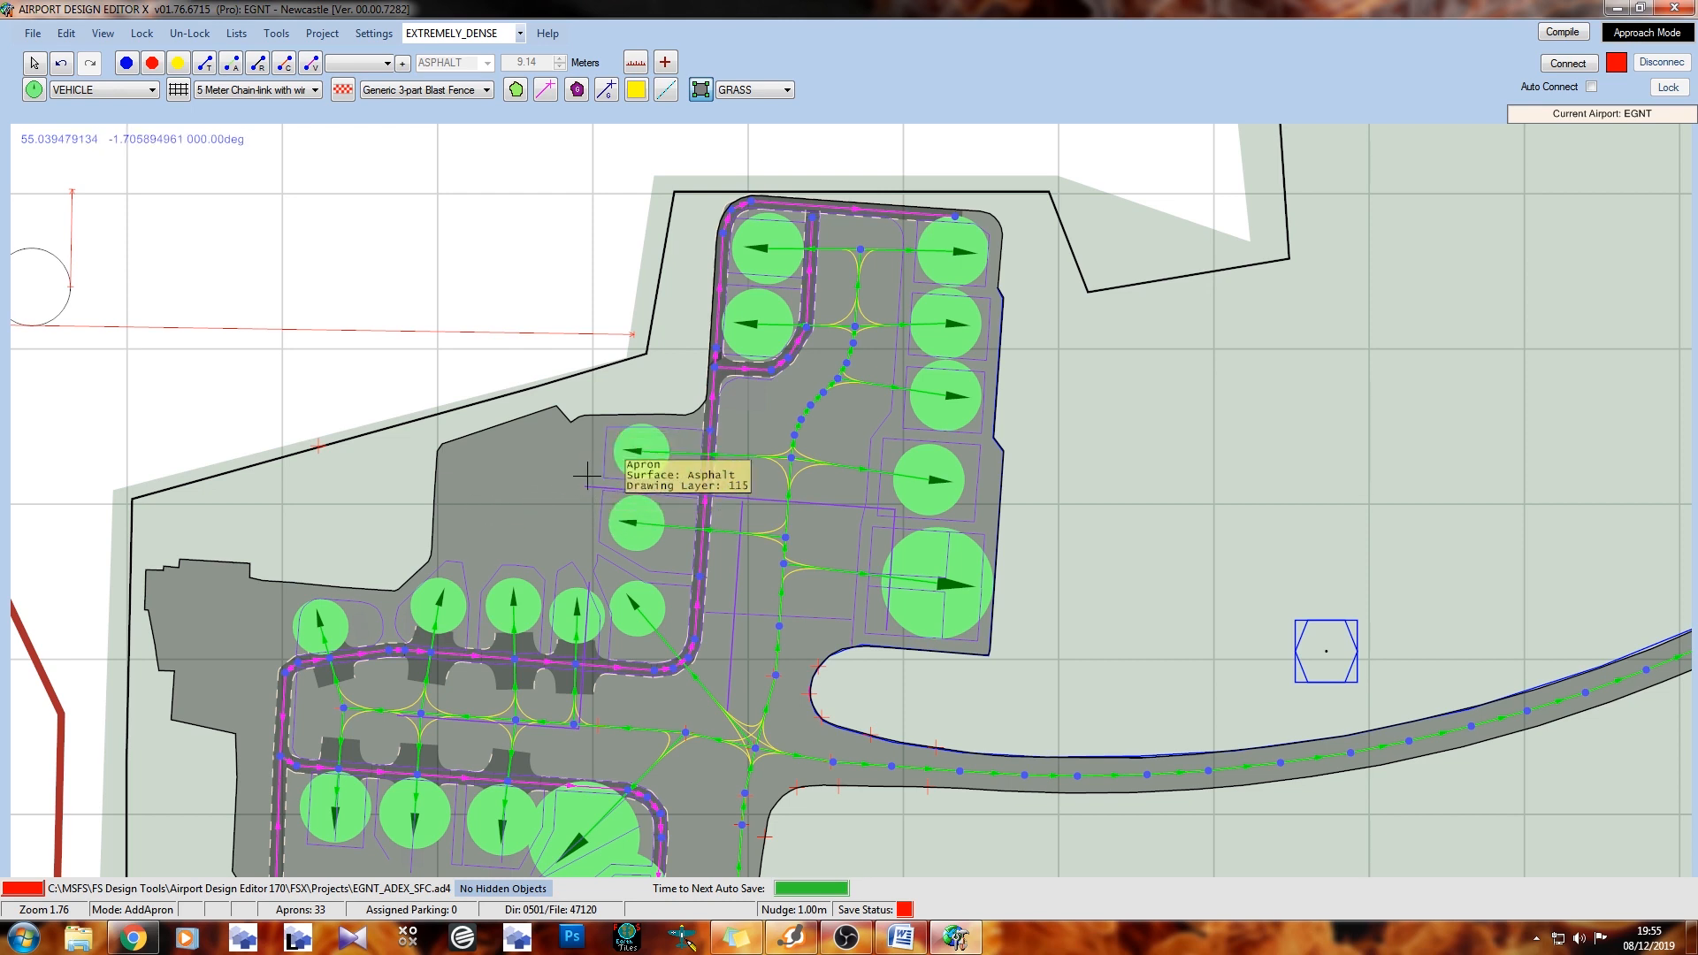
left_click(467, 447)
left_click(413, 413)
left_click(332, 399)
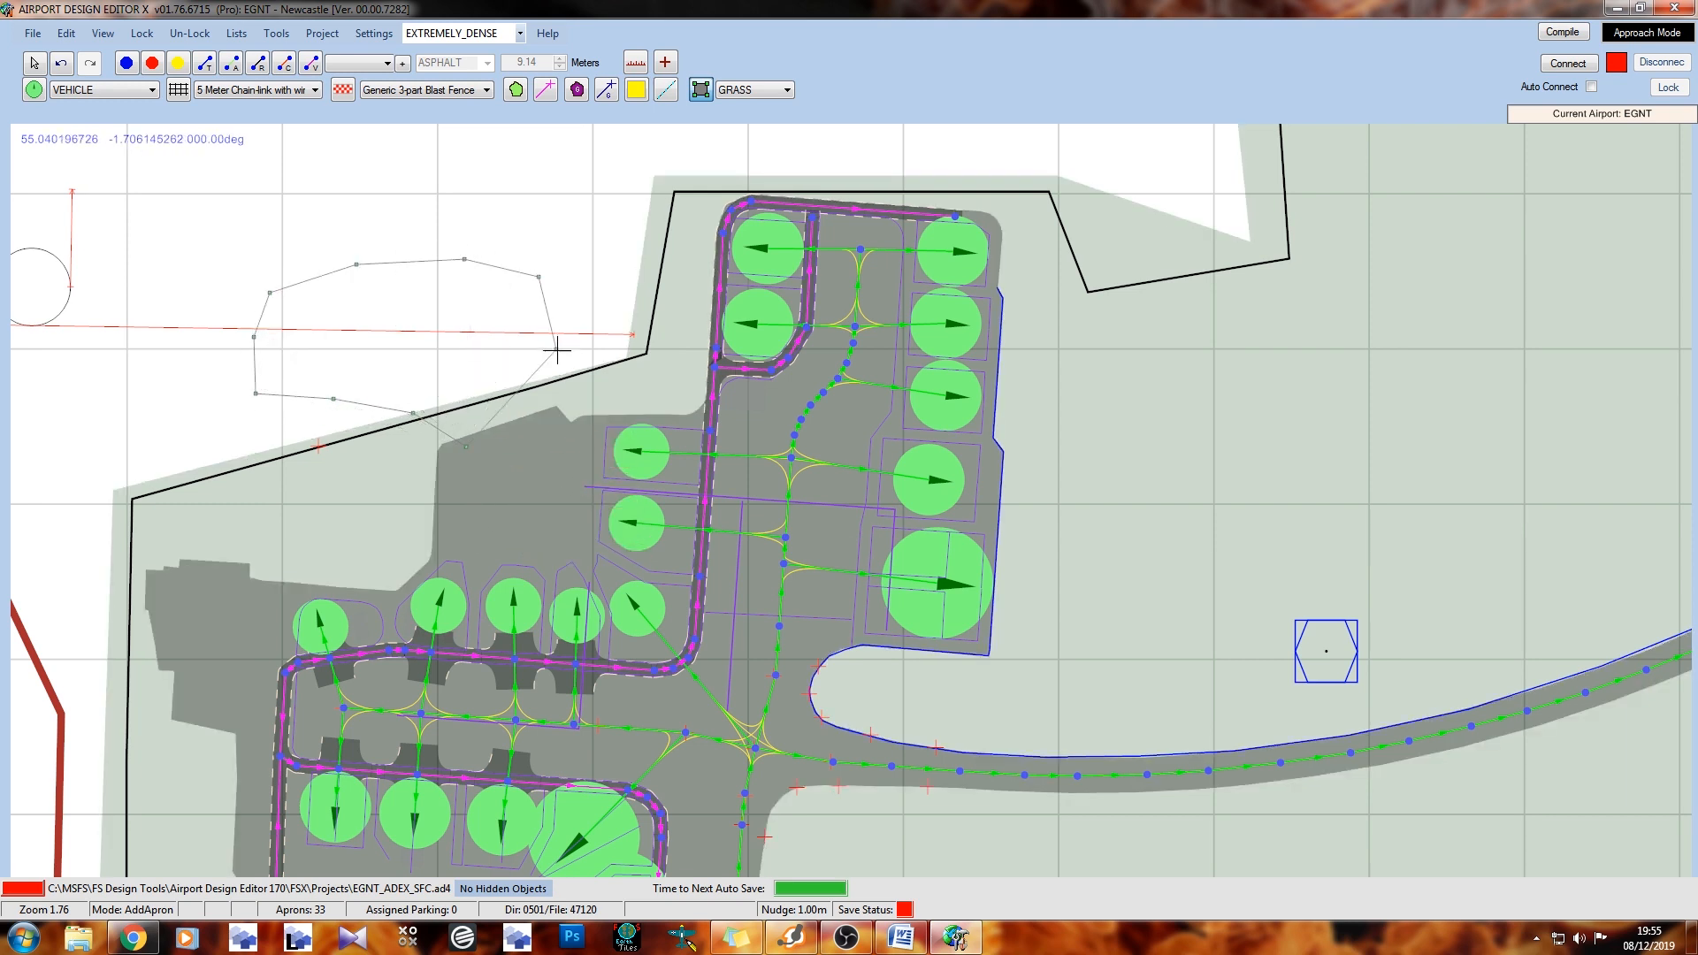
double_click(561, 424)
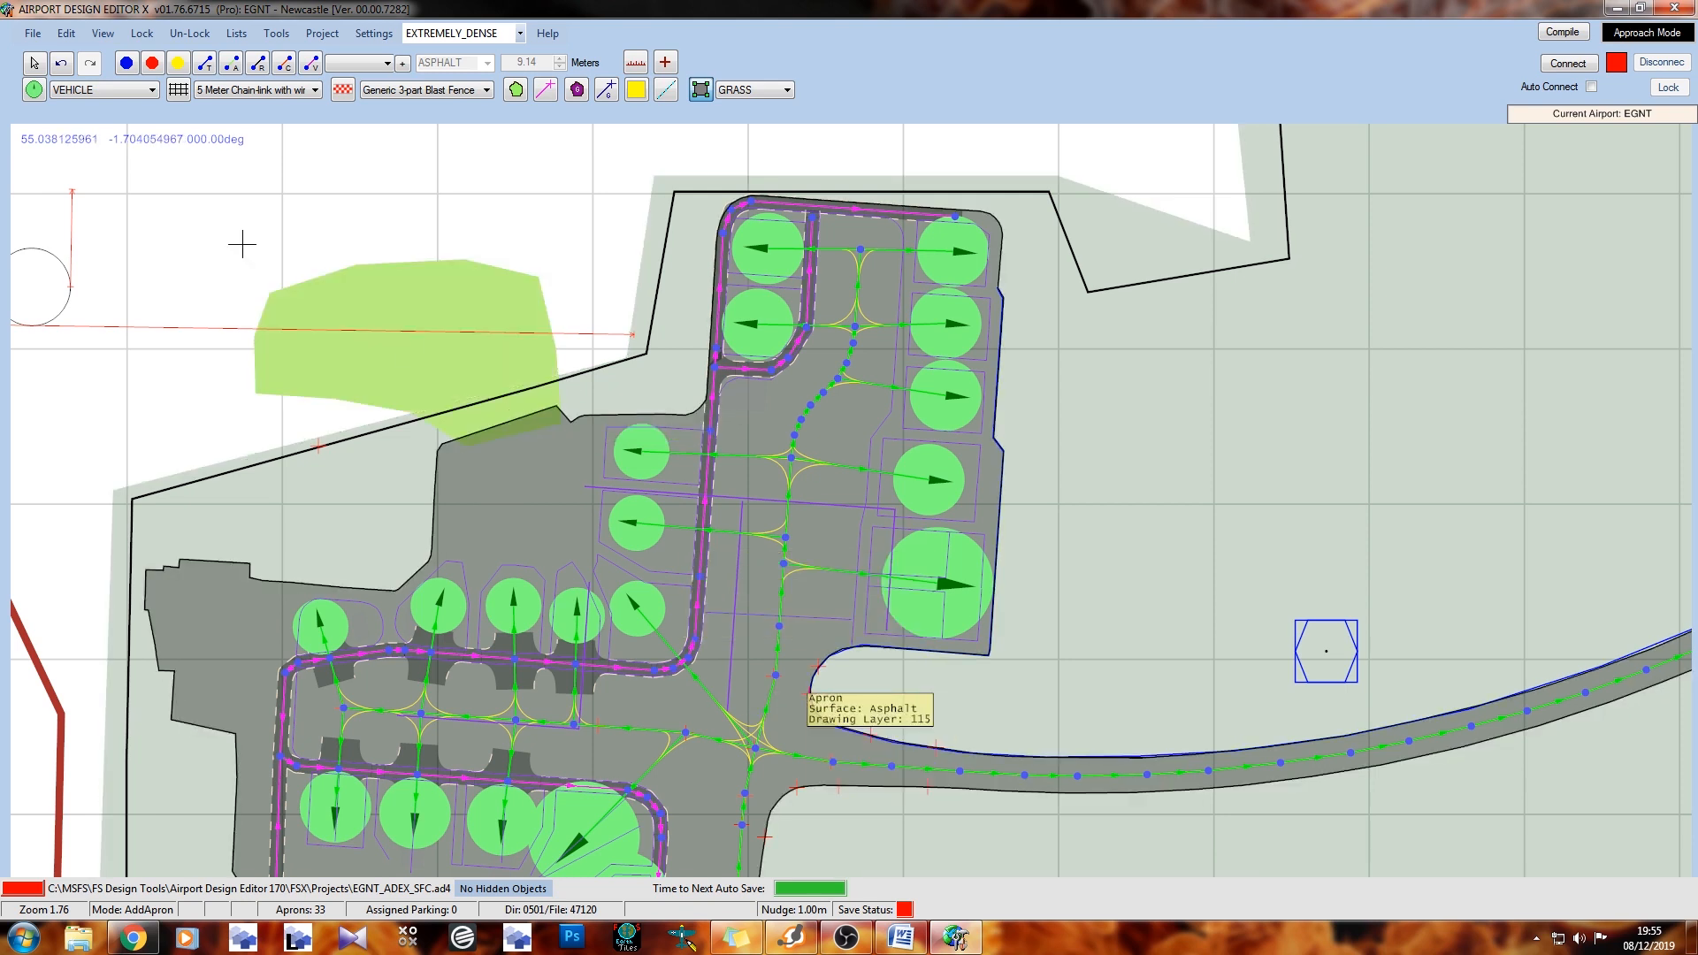
Draw a CONCRETE apron polygon just east of the grass one, reaching down to the asphalt apron
left_click(733, 89)
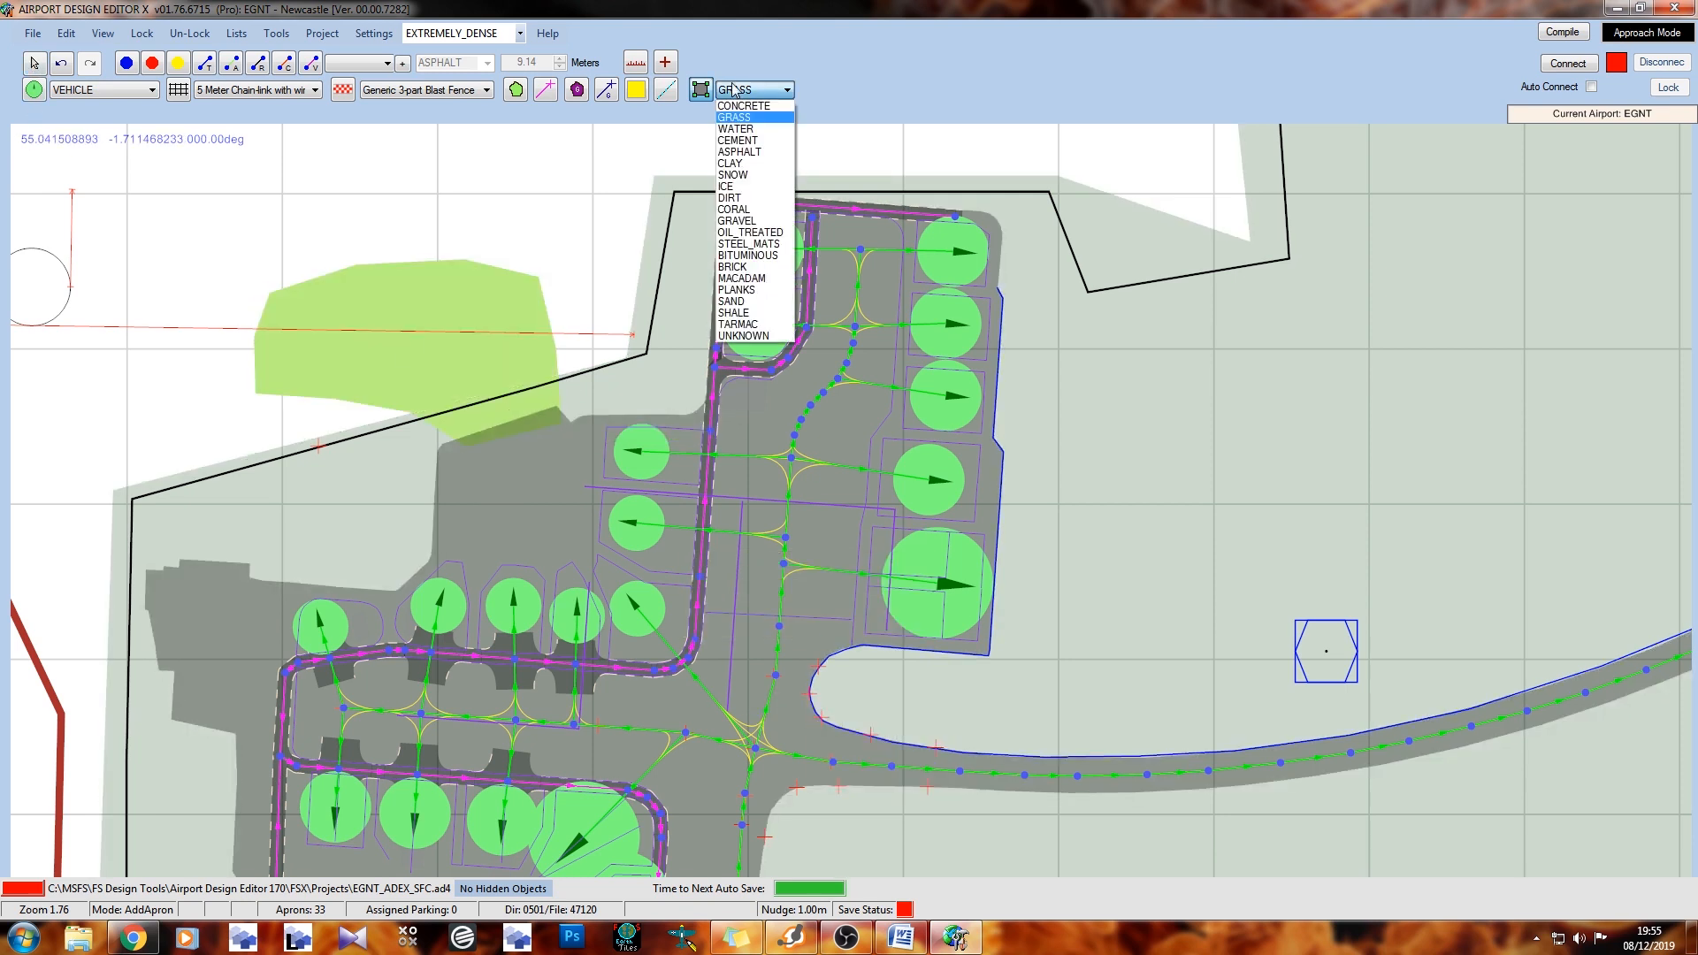
left_click(743, 105)
left_click(543, 447)
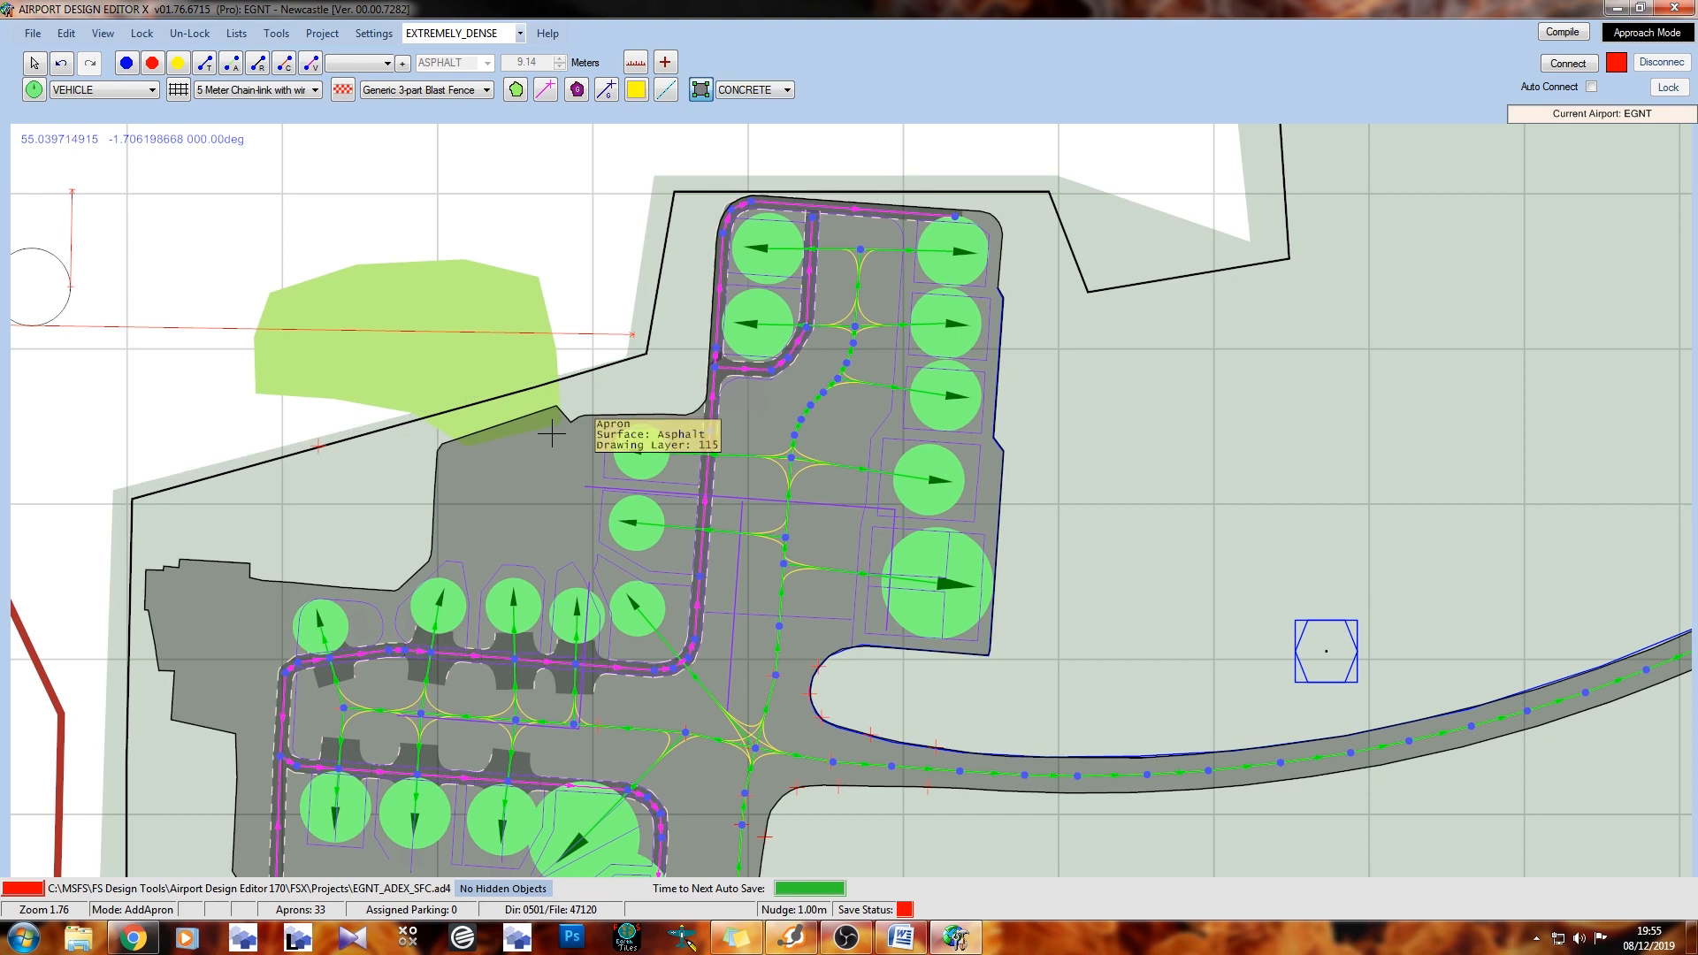
left_click(509, 208)
left_click(642, 232)
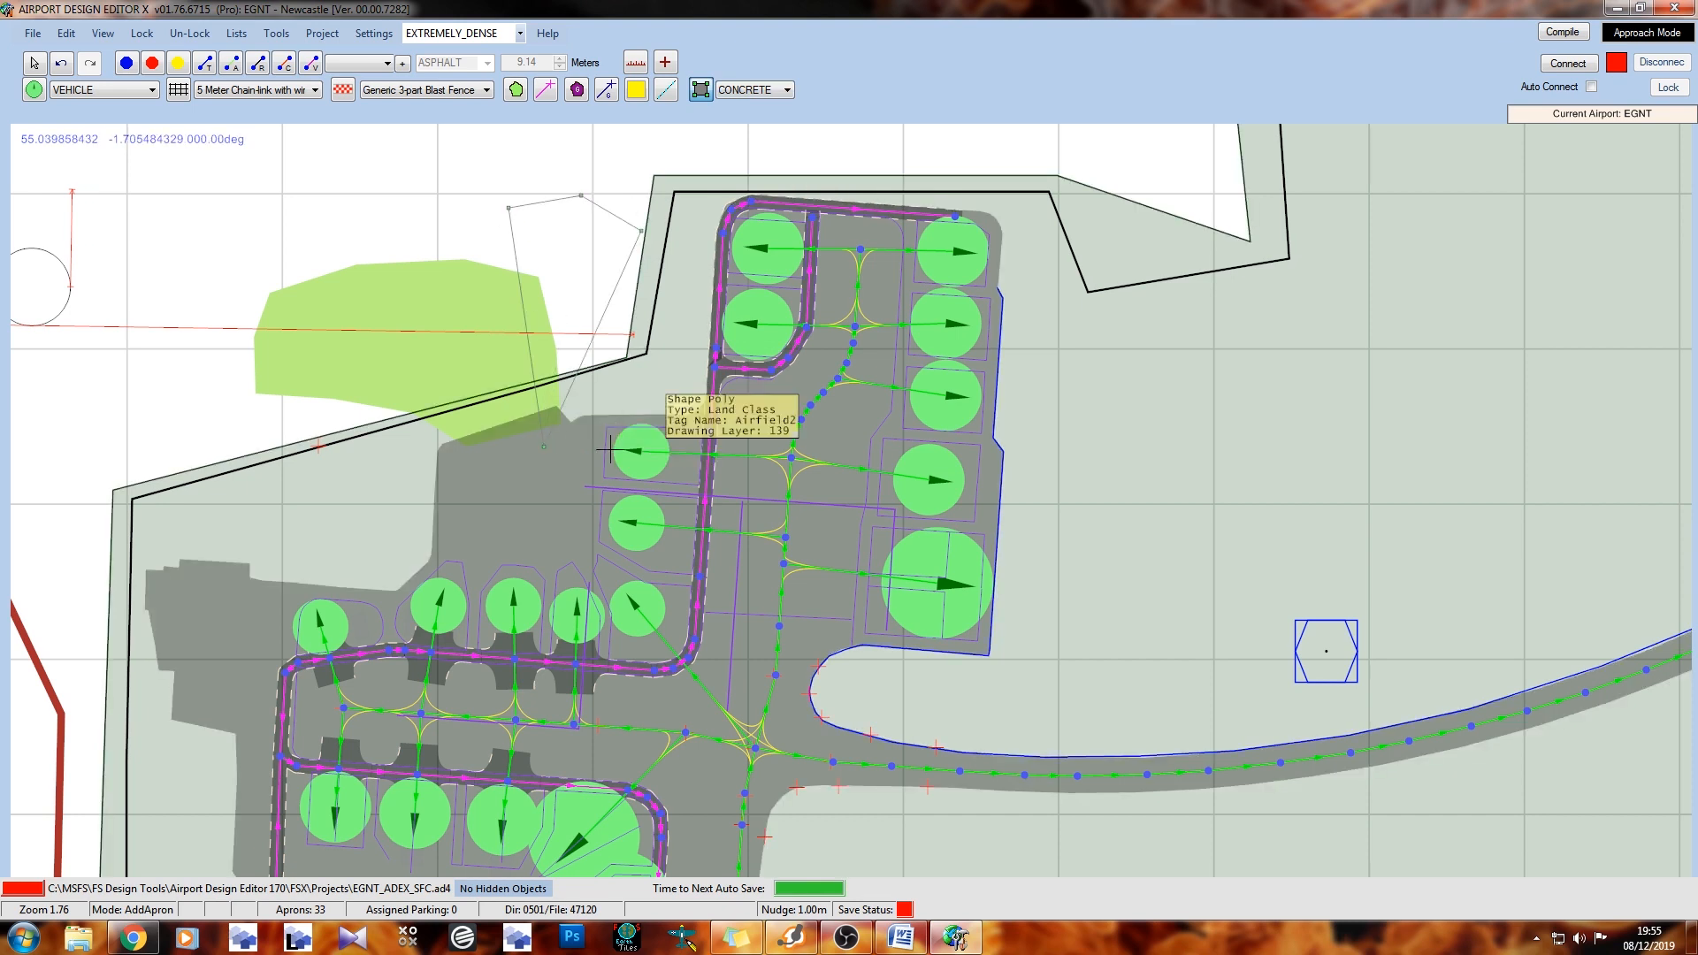
double_click(611, 453)
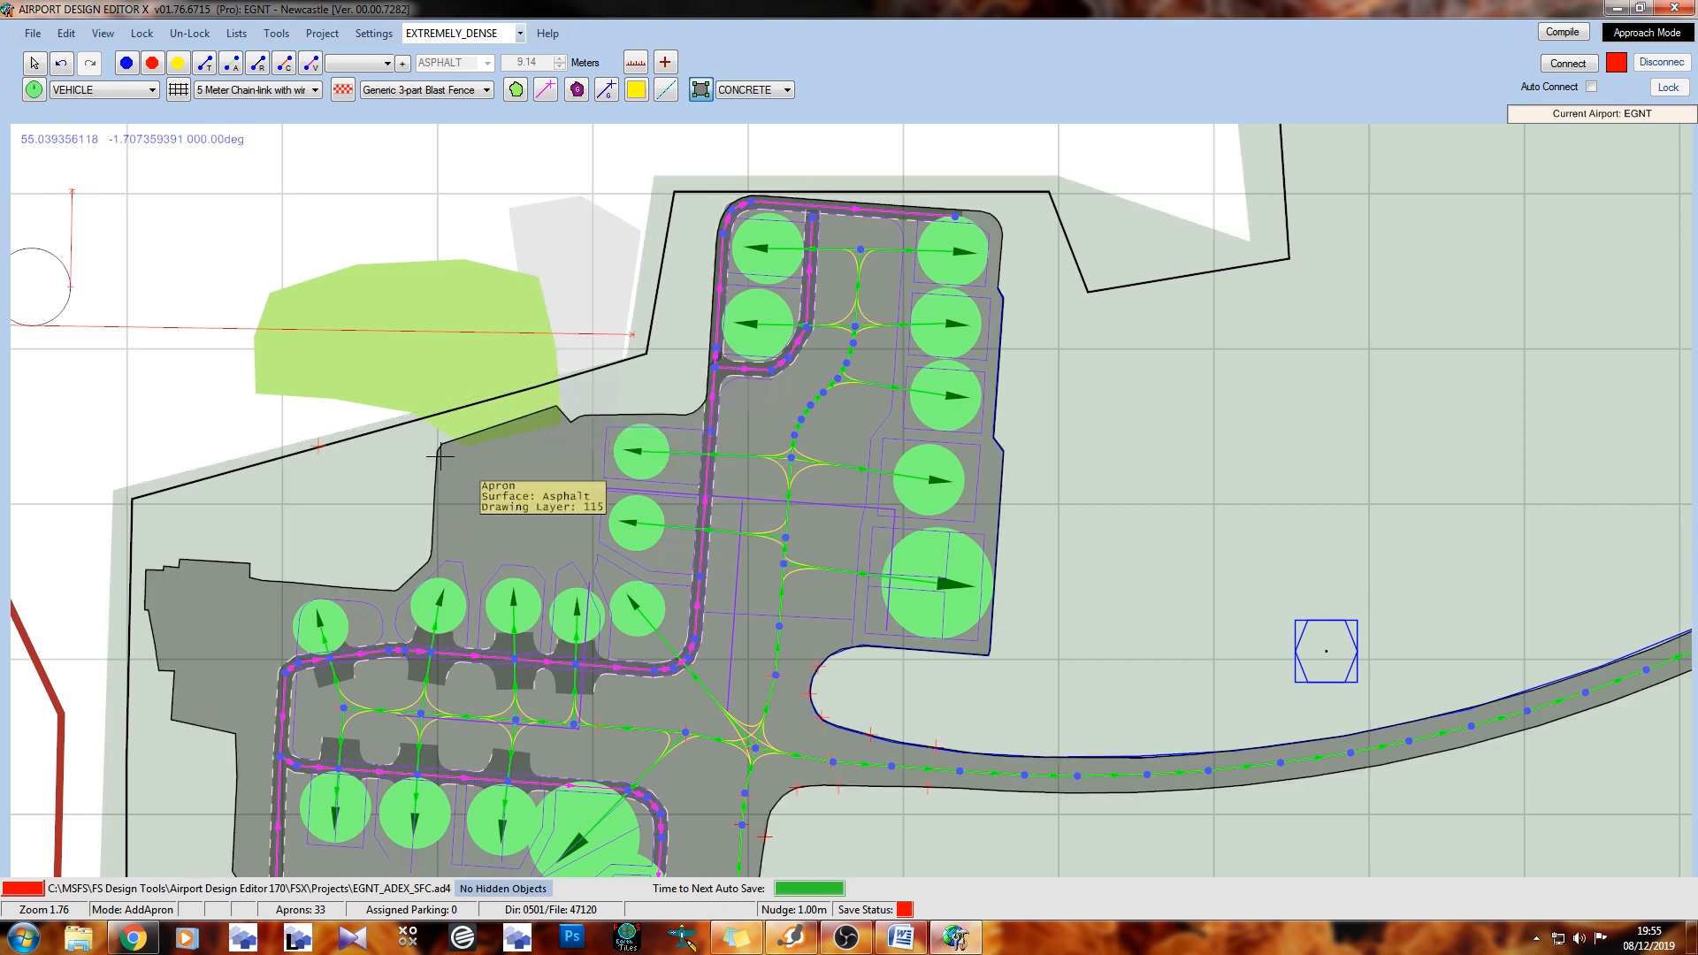
Draw a long narrow WATER apron polygon across the northern edge of the grass one
left_click(766, 91)
left_click(750, 130)
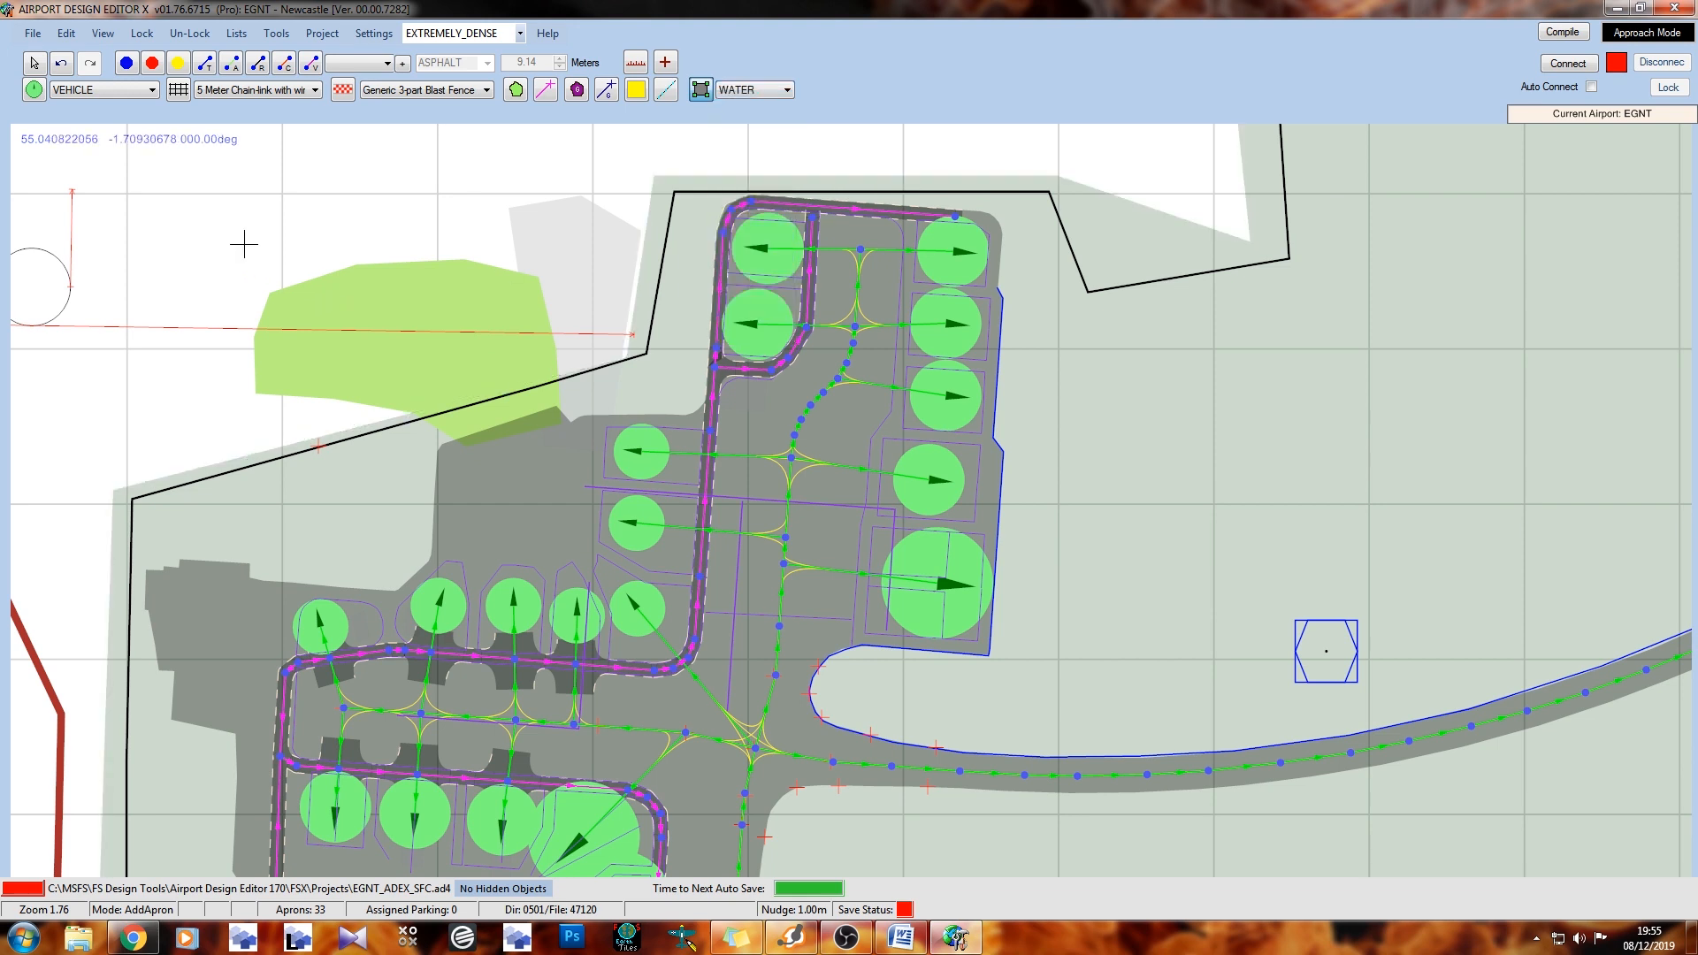
left_click(151, 286)
left_click(568, 276)
left_click(567, 261)
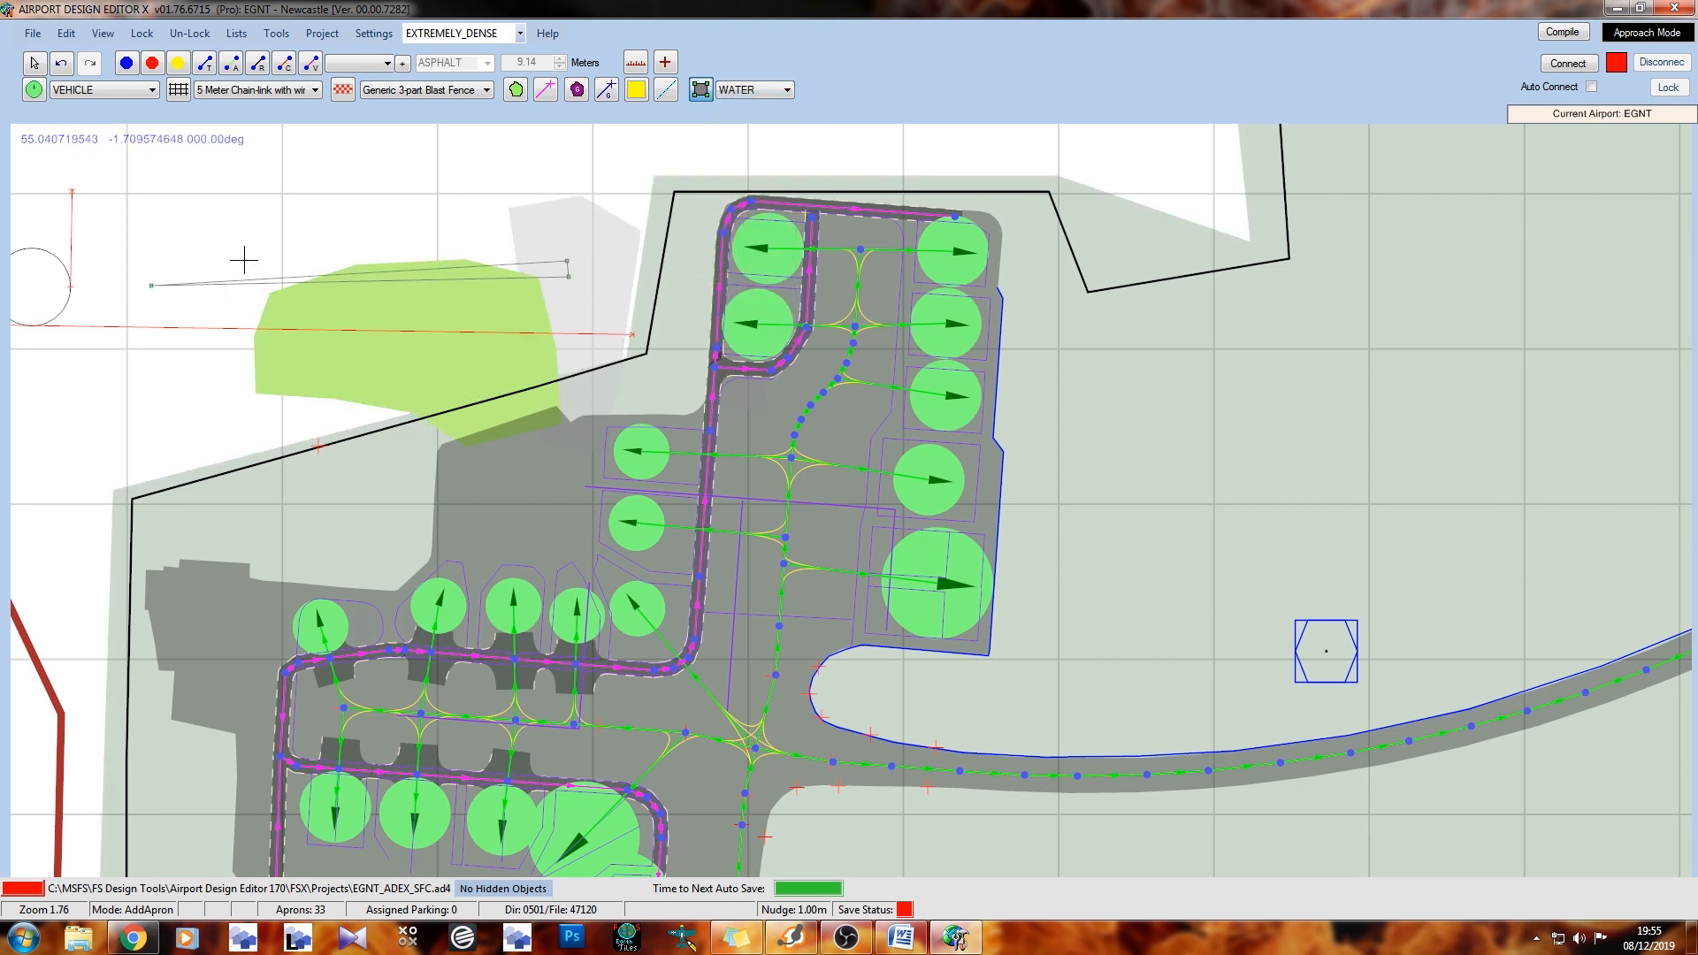
double_click(164, 259)
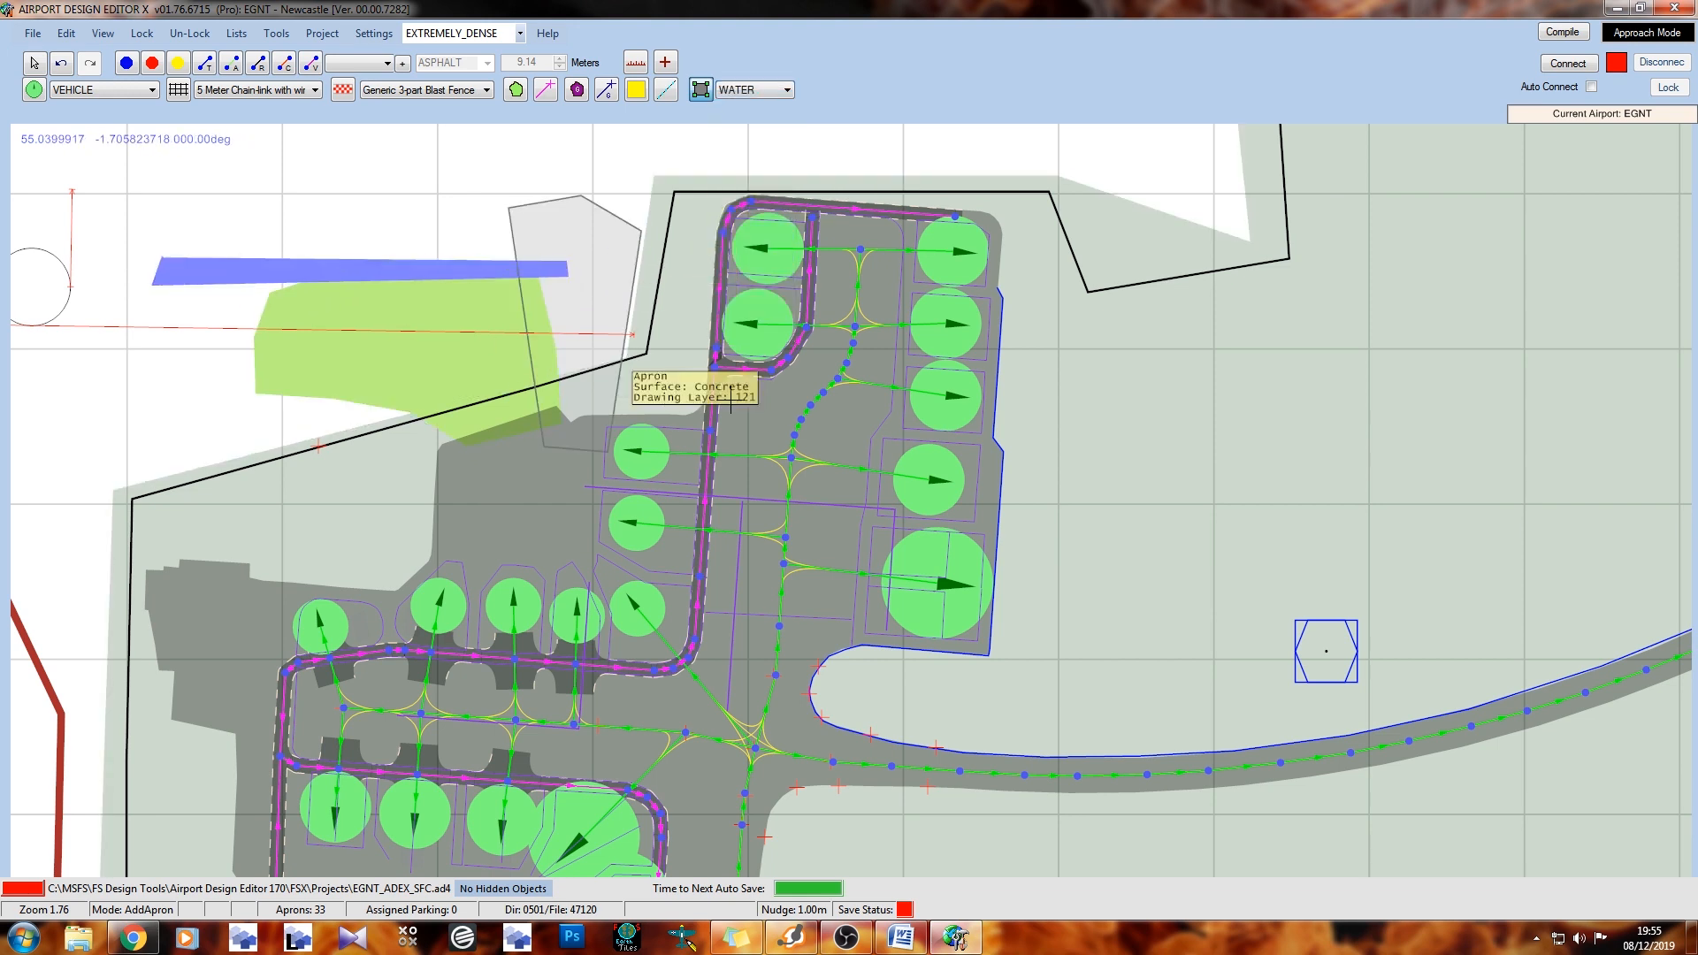
Draw a small upright CEMENT apron polygon across the western part of the water strip
left_click(748, 90)
left_click(750, 142)
left_click(312, 214)
left_click(317, 310)
left_click(352, 313)
double_click(348, 168)
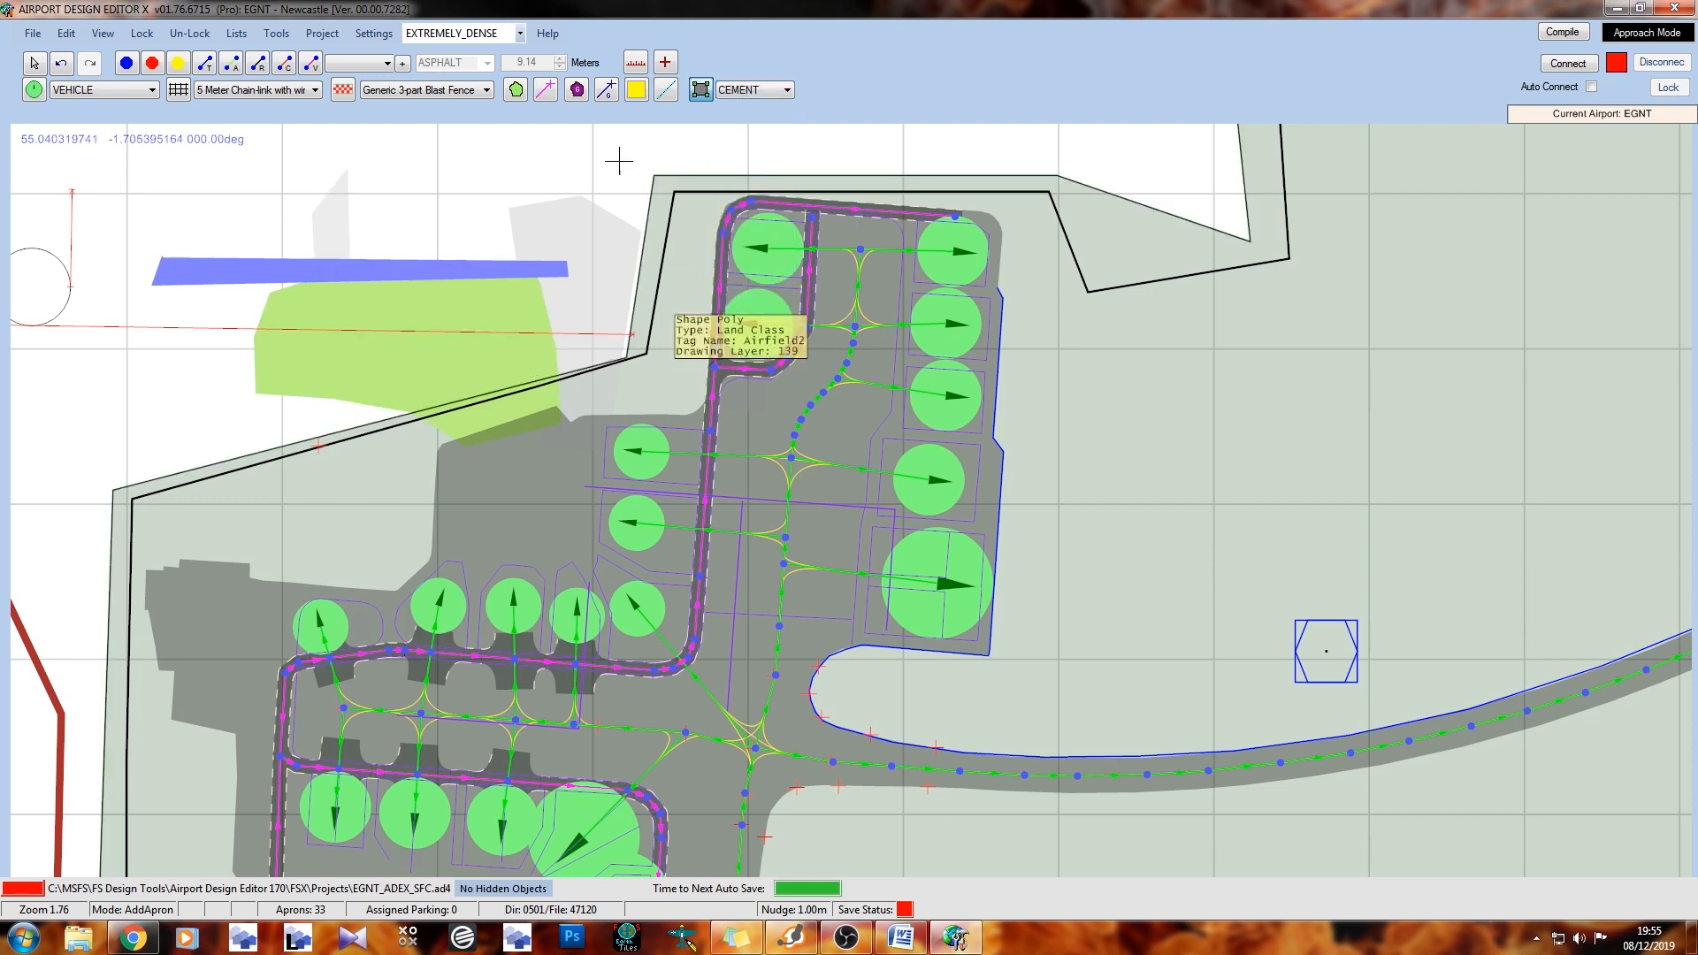
Draw an ASPHALT apron polygon southwest of the grass one, overlapping the existing apron's northwest corner
left_click(759, 92)
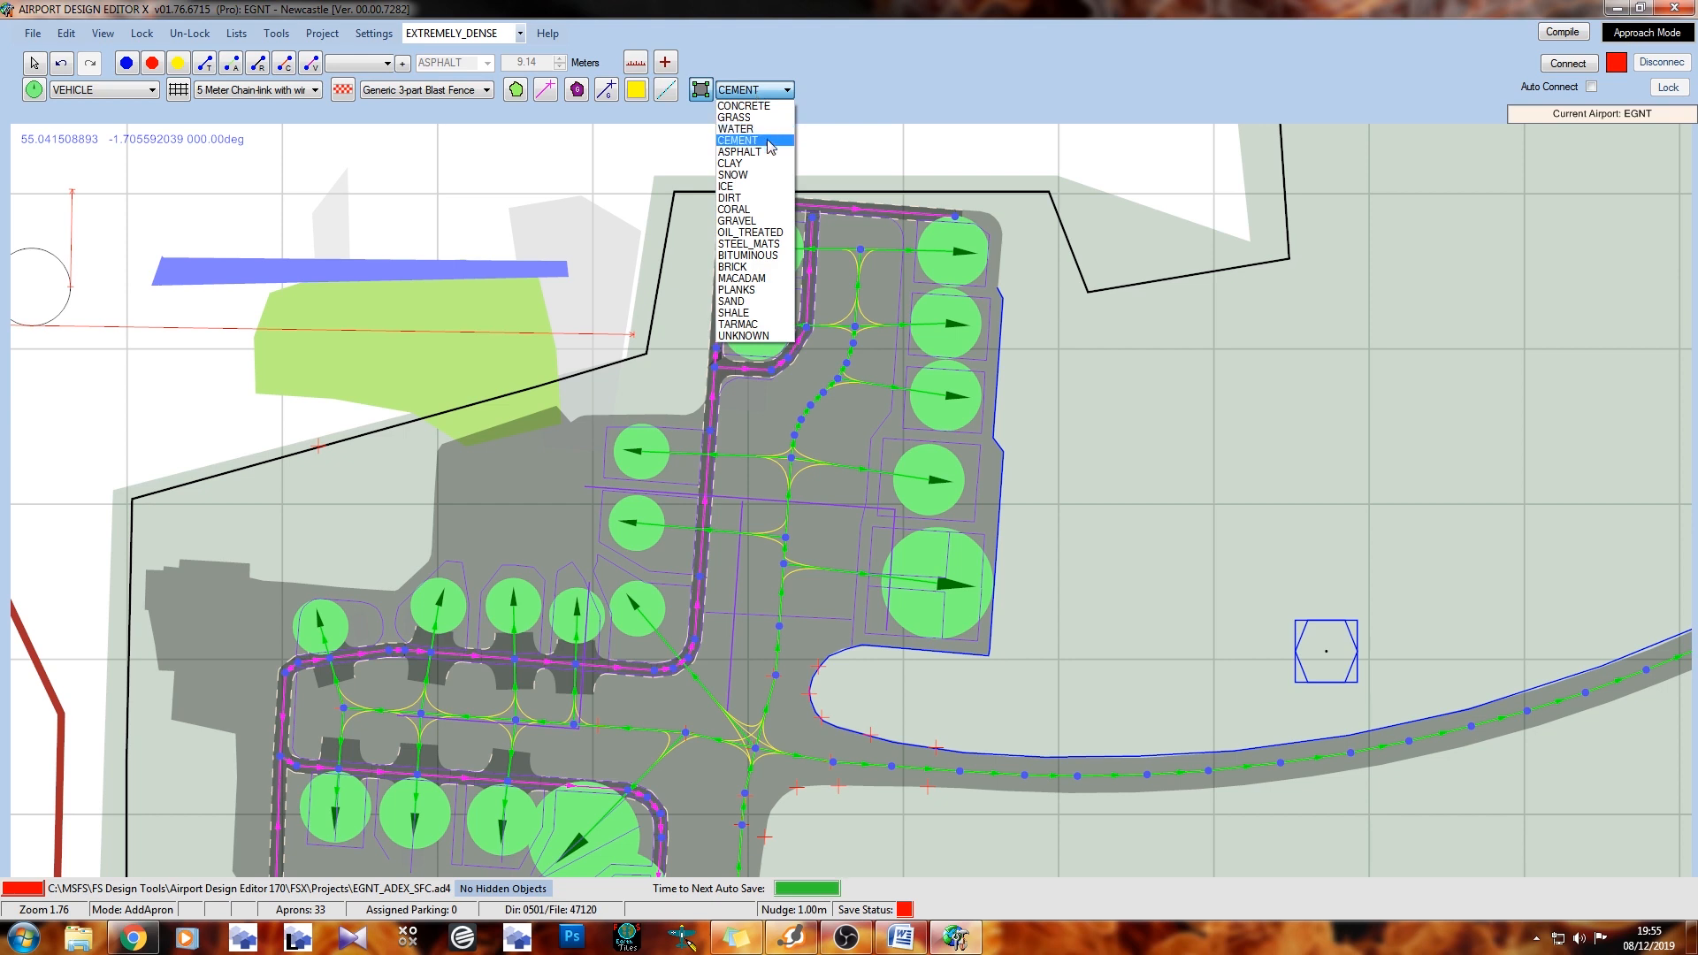
left_click(766, 152)
left_click(252, 382)
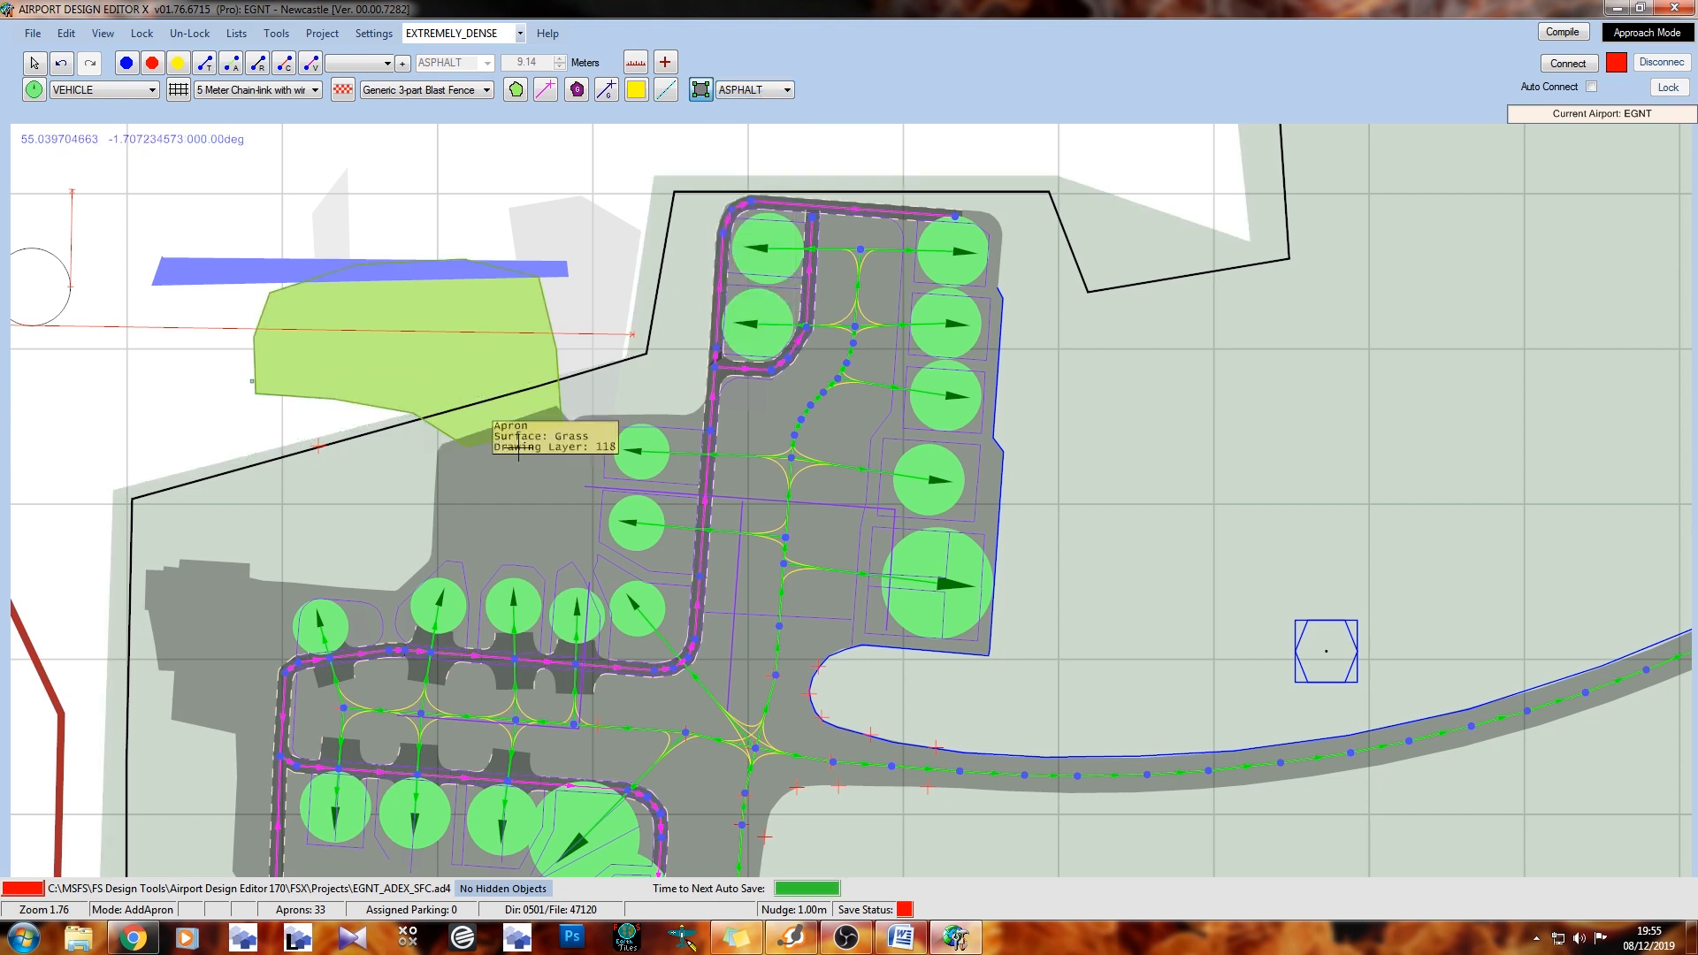
left_click(460, 512)
double_click(206, 461)
right_click_drag(508, 536, 666, 549)
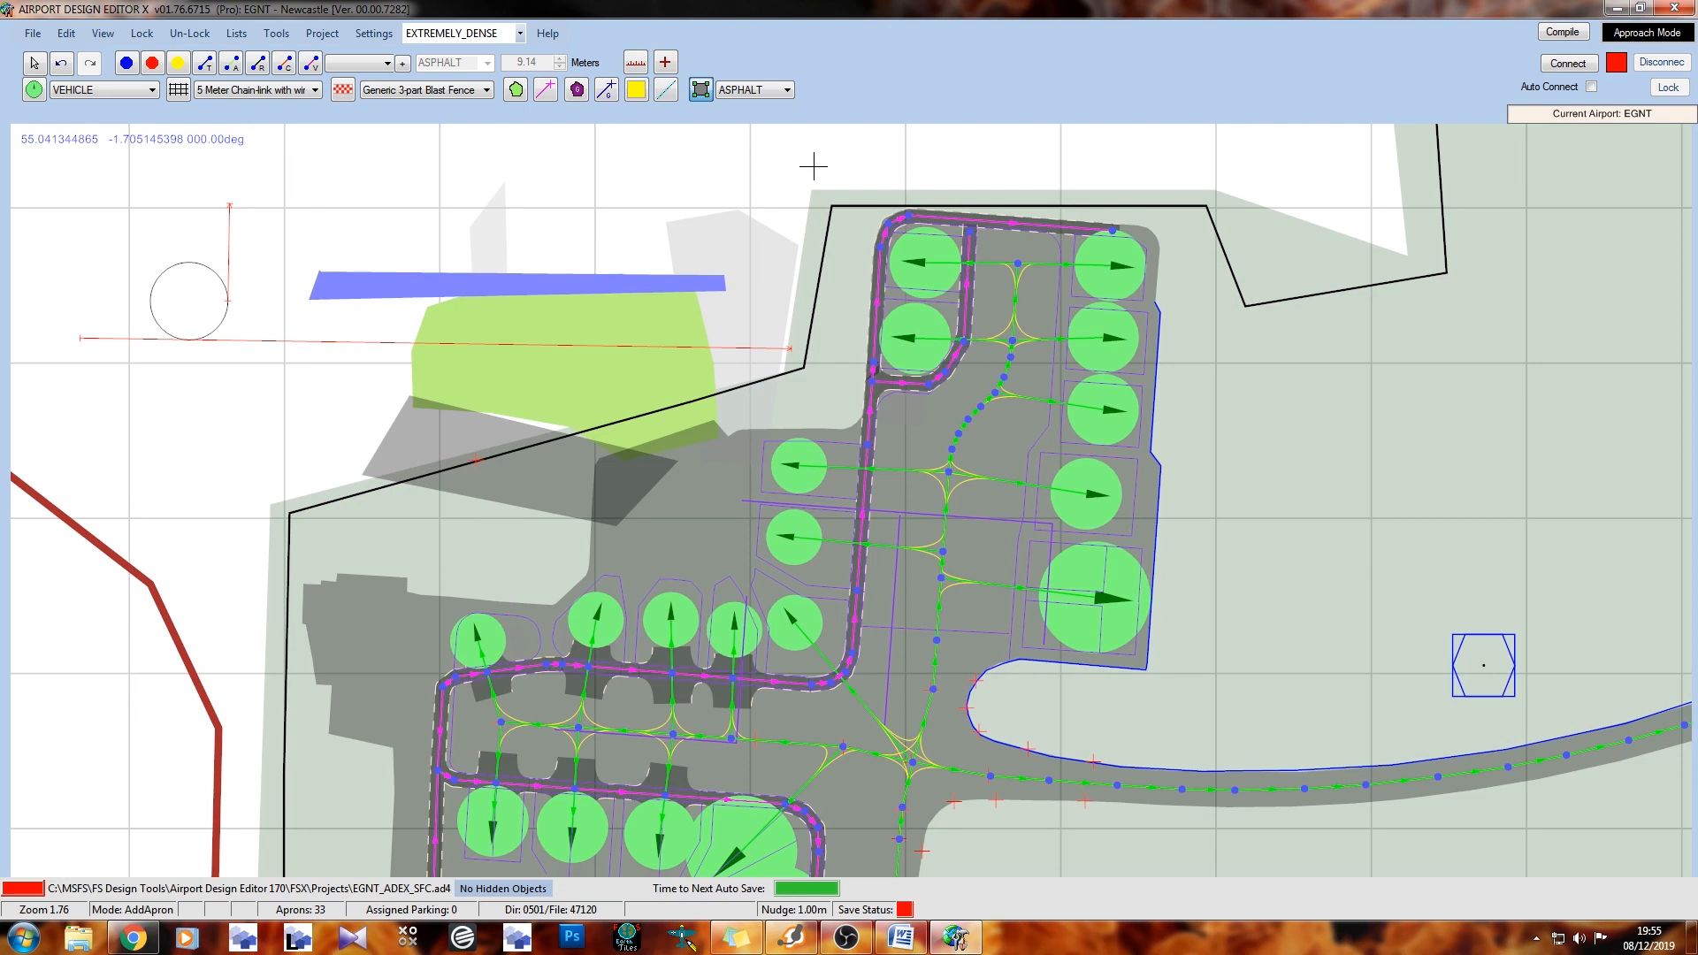